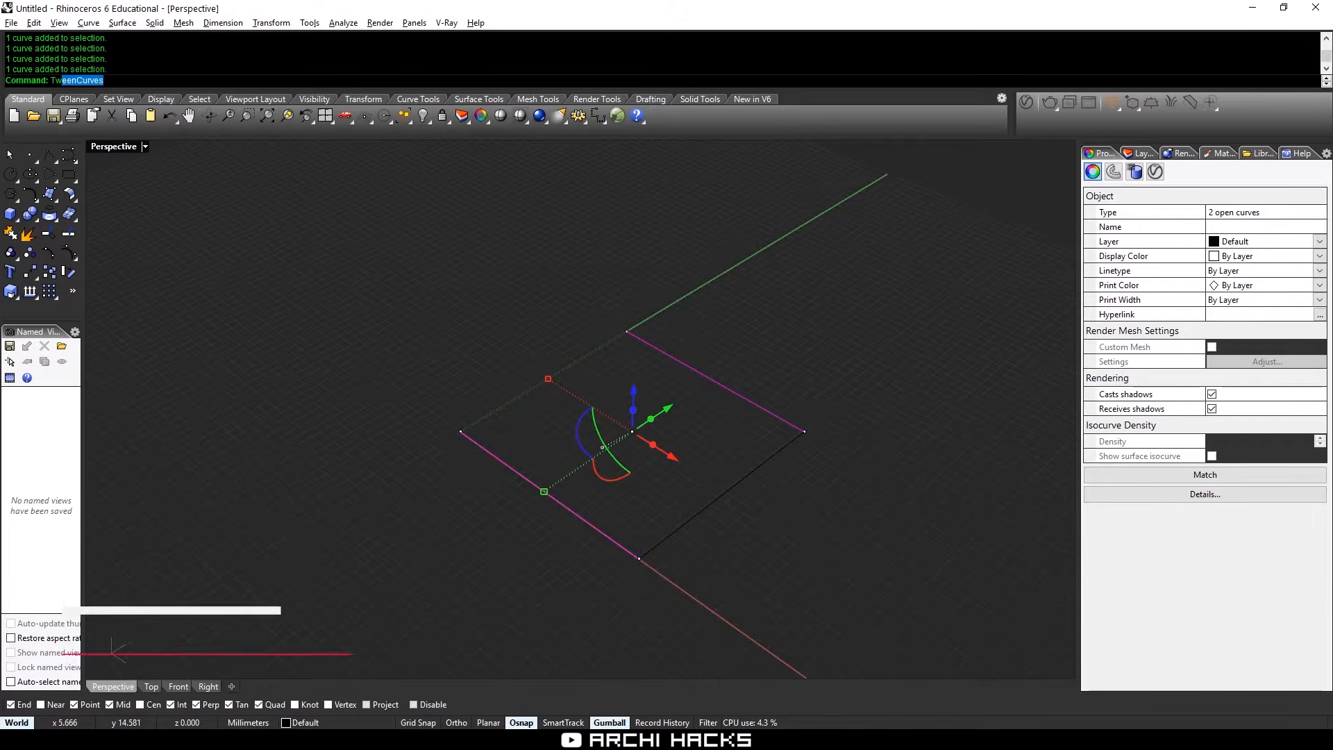
Create four tween curves between the two selected opposite sides of the square with TweenCurves
key(Return)
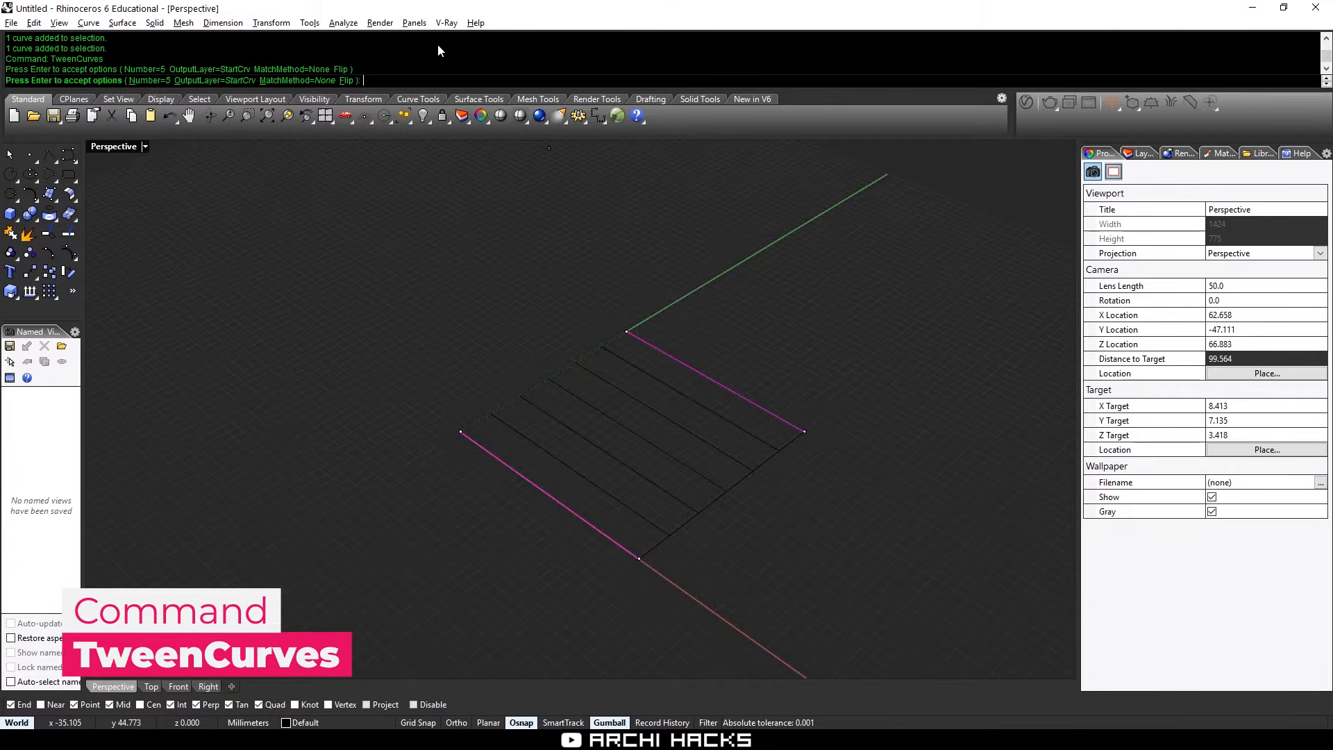
click(150, 80)
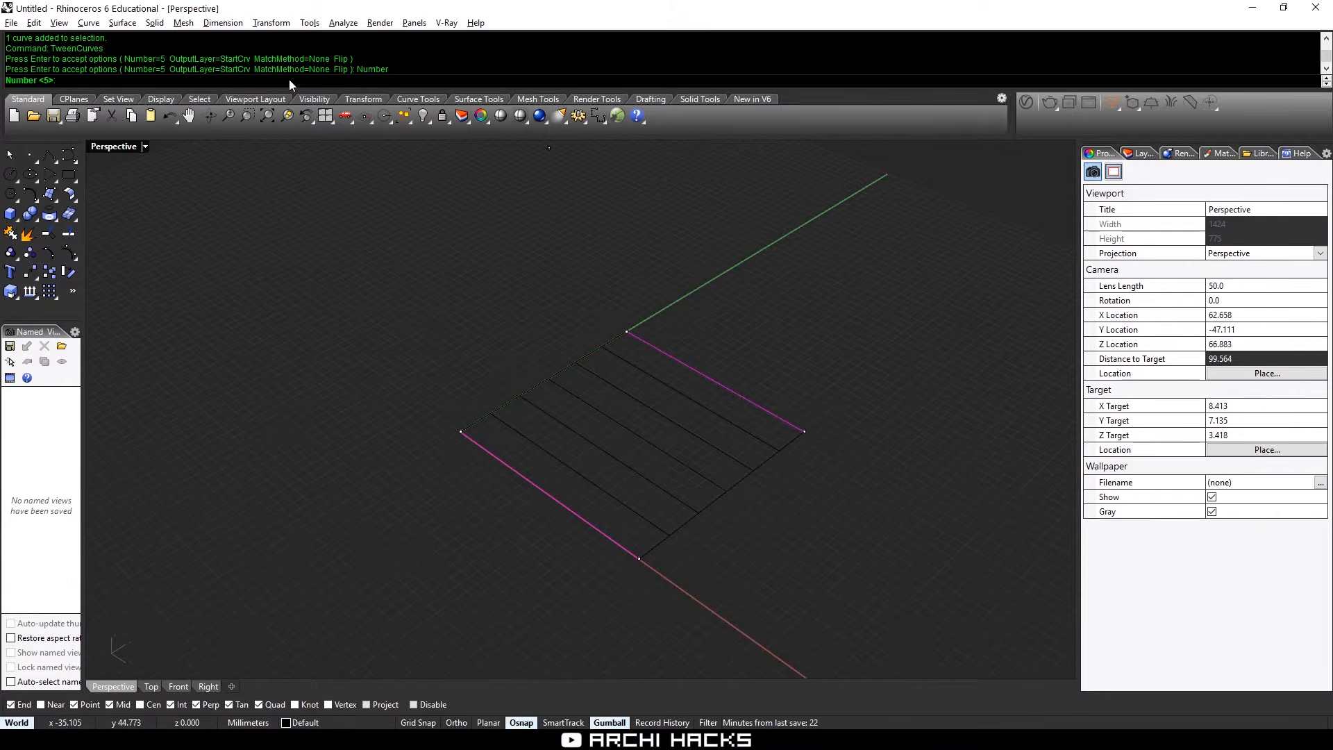
text(4)
key(Return)
key(Return)
key(Escape)
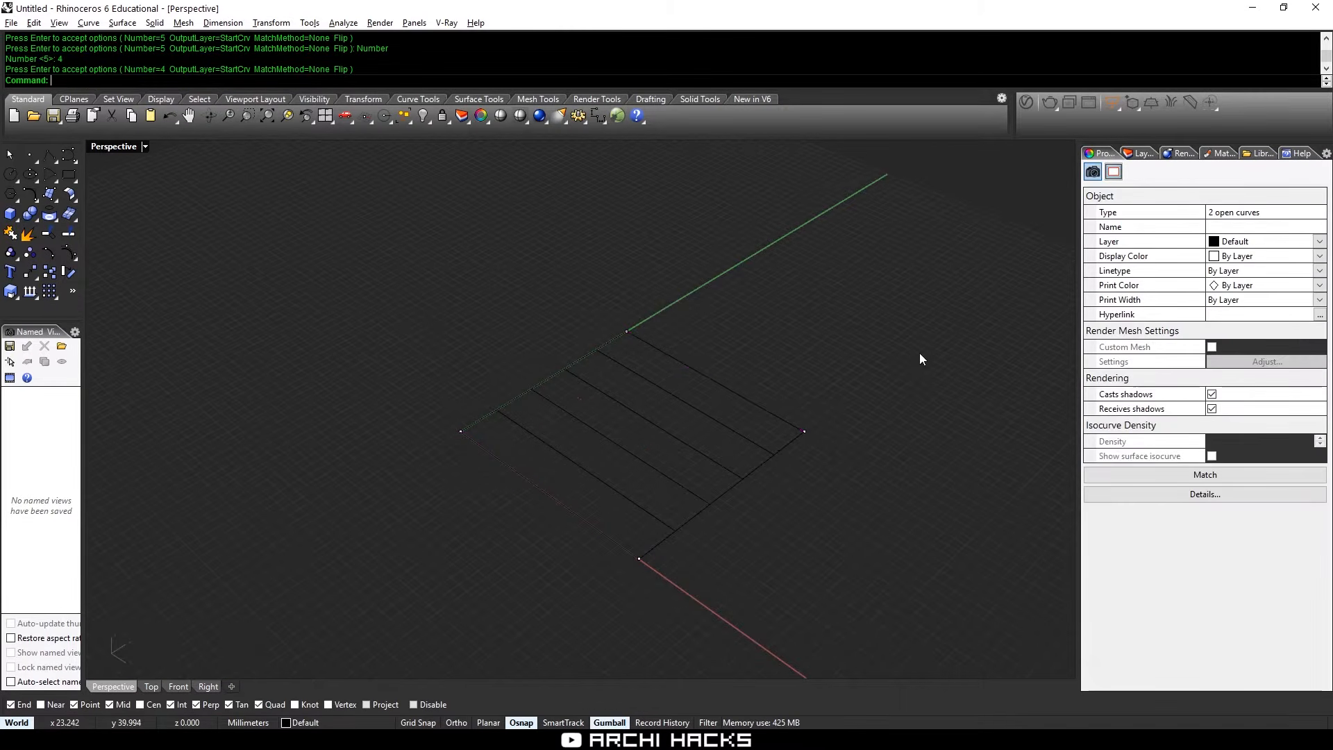
drag(821, 539, 419, 312)
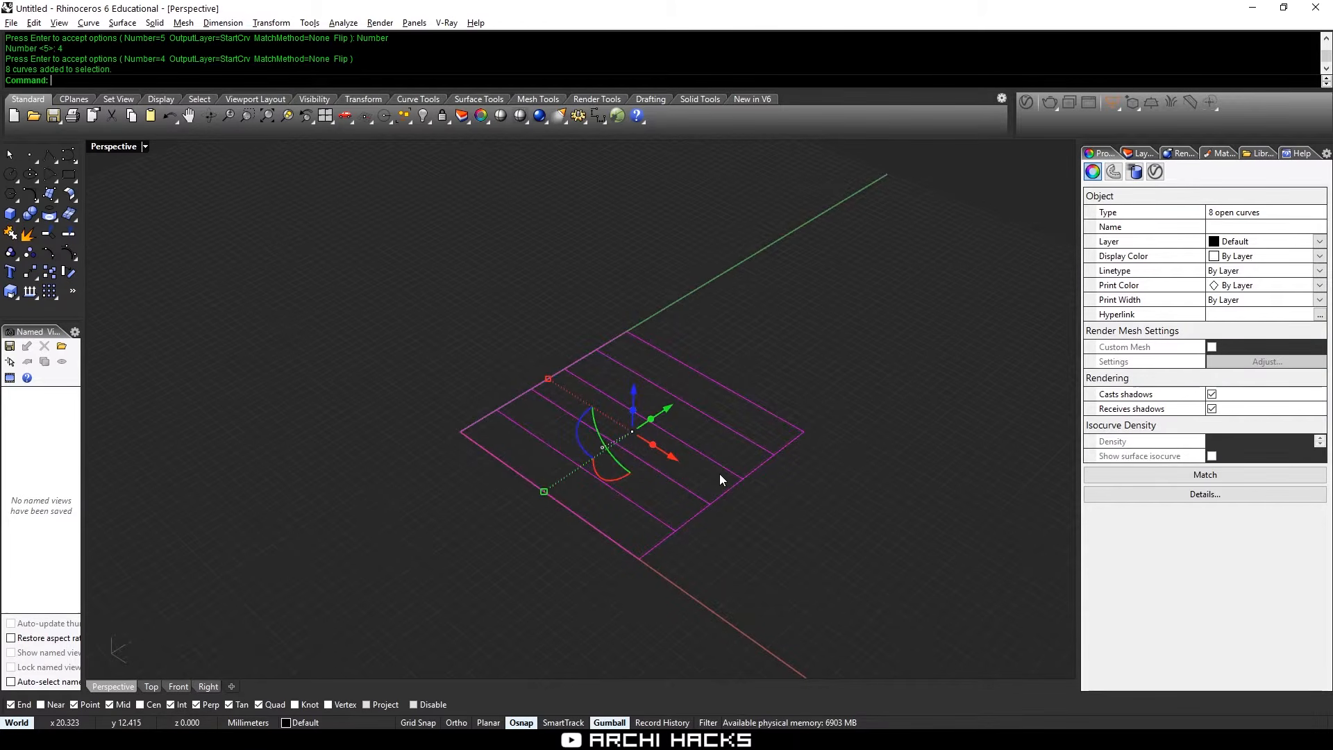
click(712, 524)
click(694, 514)
key(Escape)
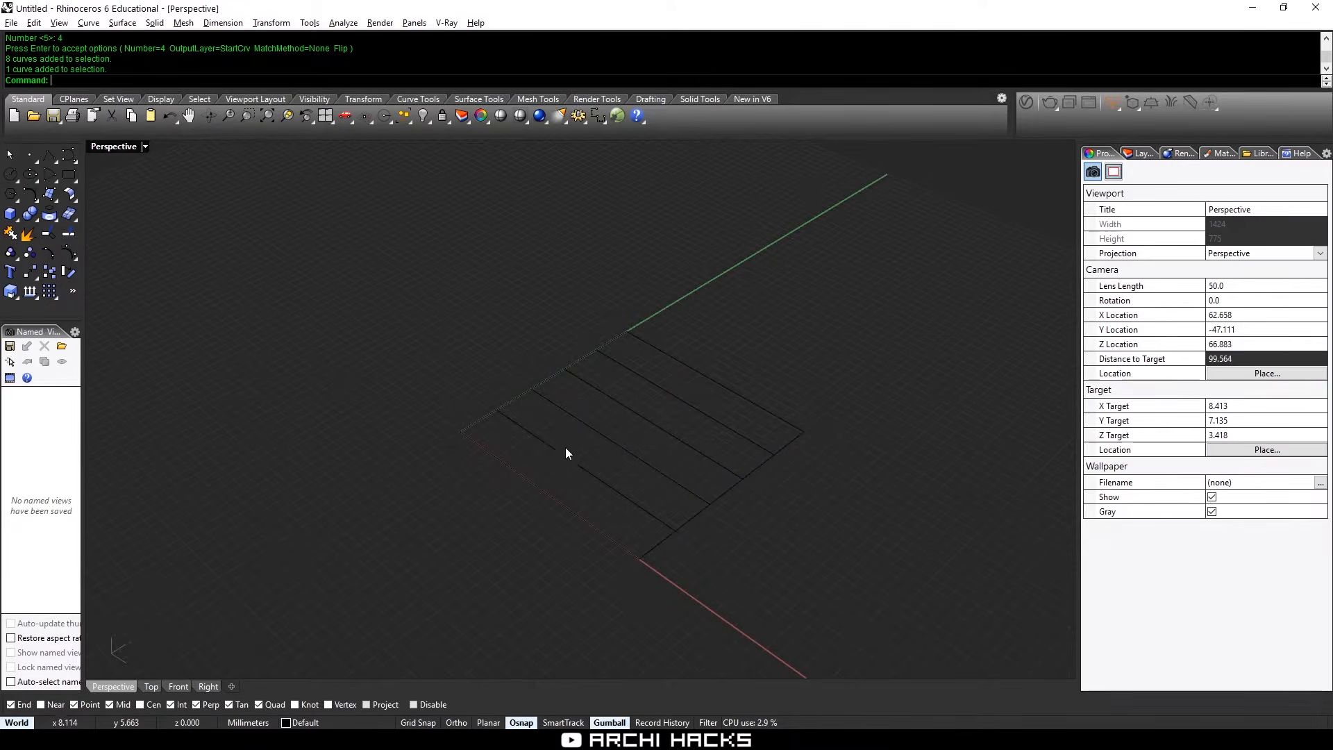
Create a plane filling the first strip of the divided square, from its inner corner to the diagonally opposite outer corner
text(Plane)
key(Return)
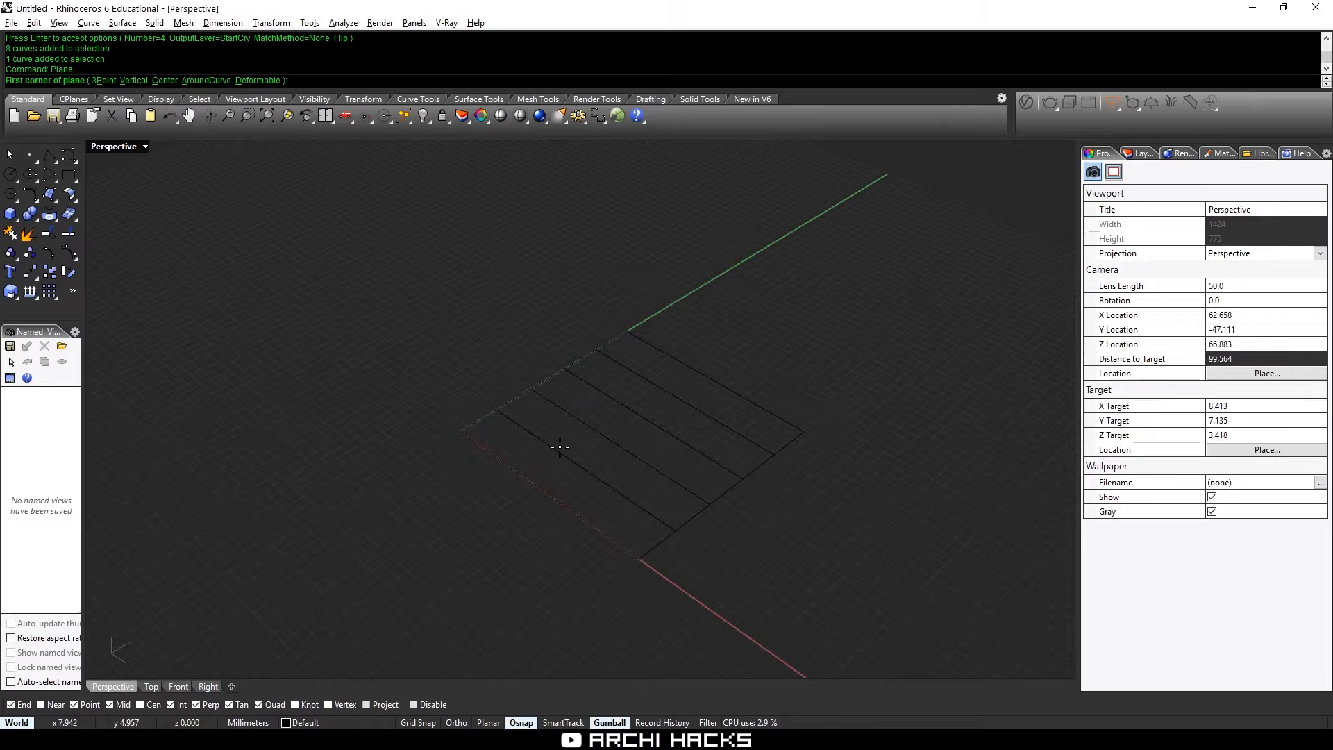
click(504, 408)
click(641, 561)
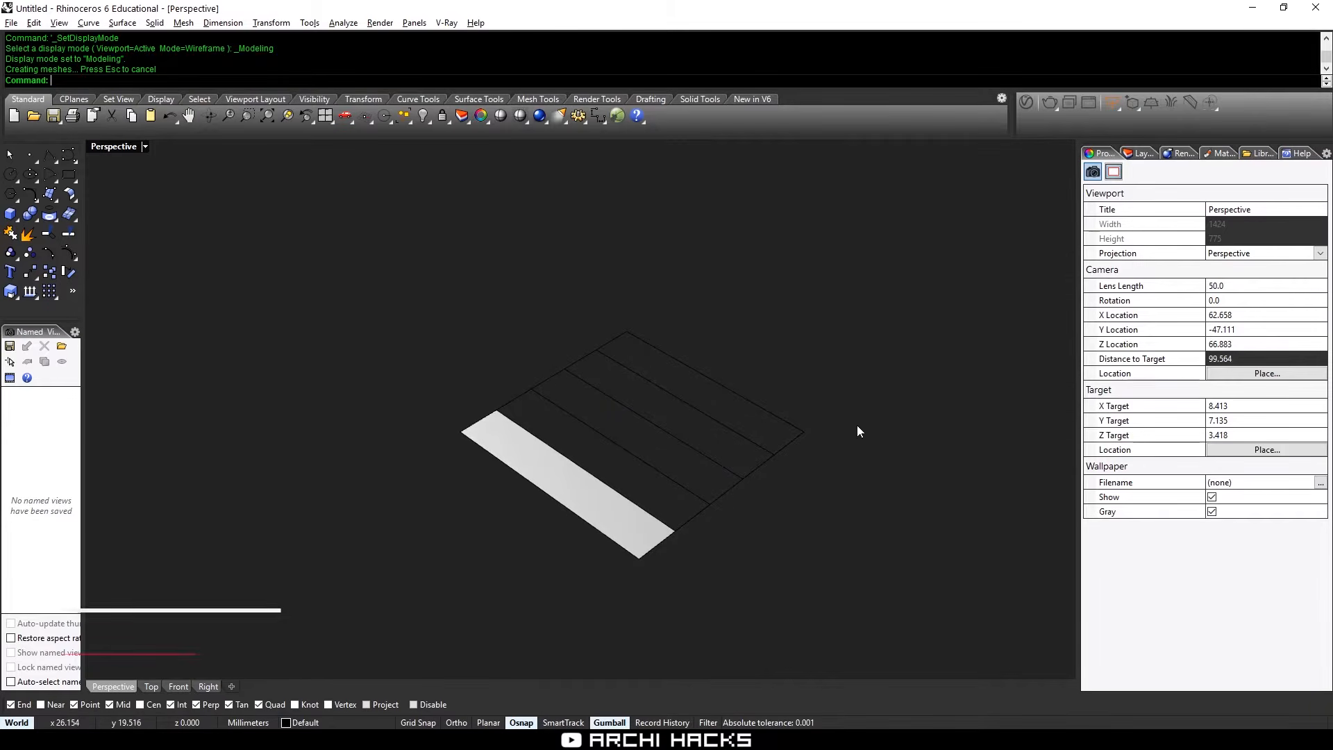
Create five new layers named green, red, blue, grey and purple
click(1139, 153)
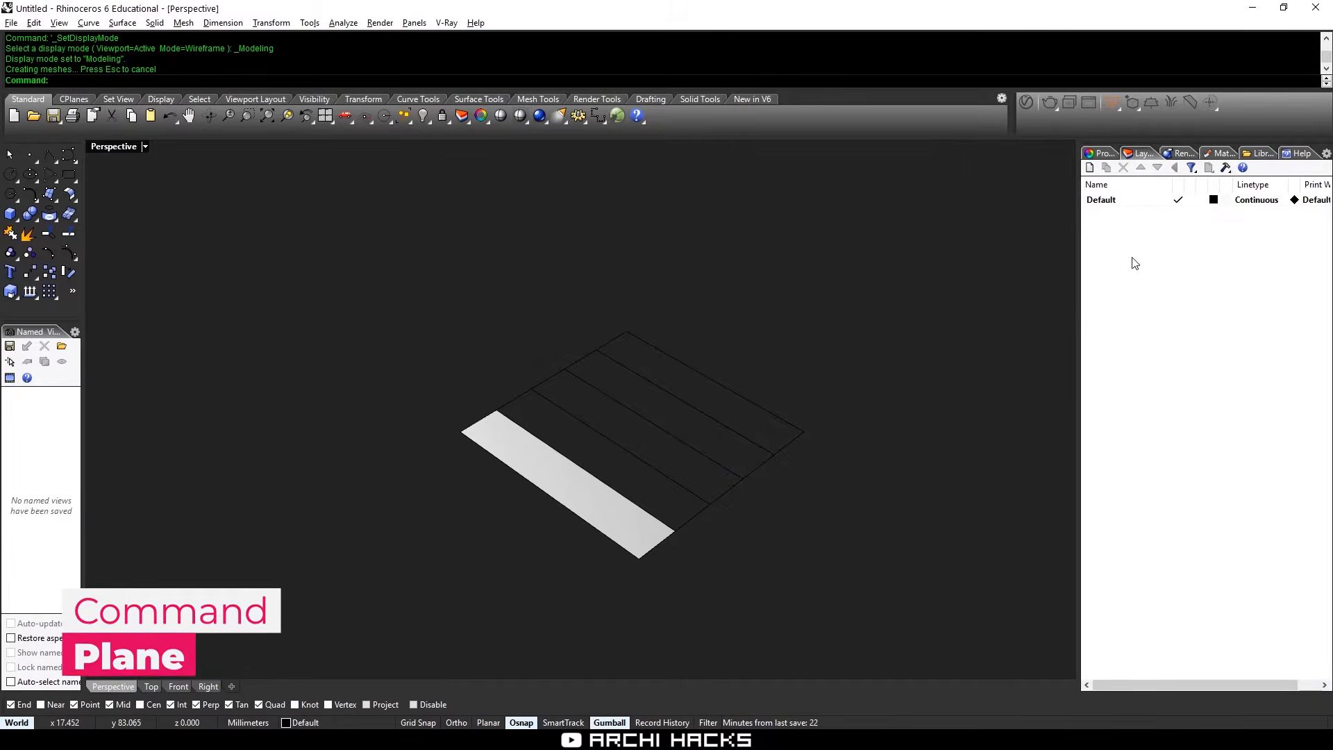
click(615, 521)
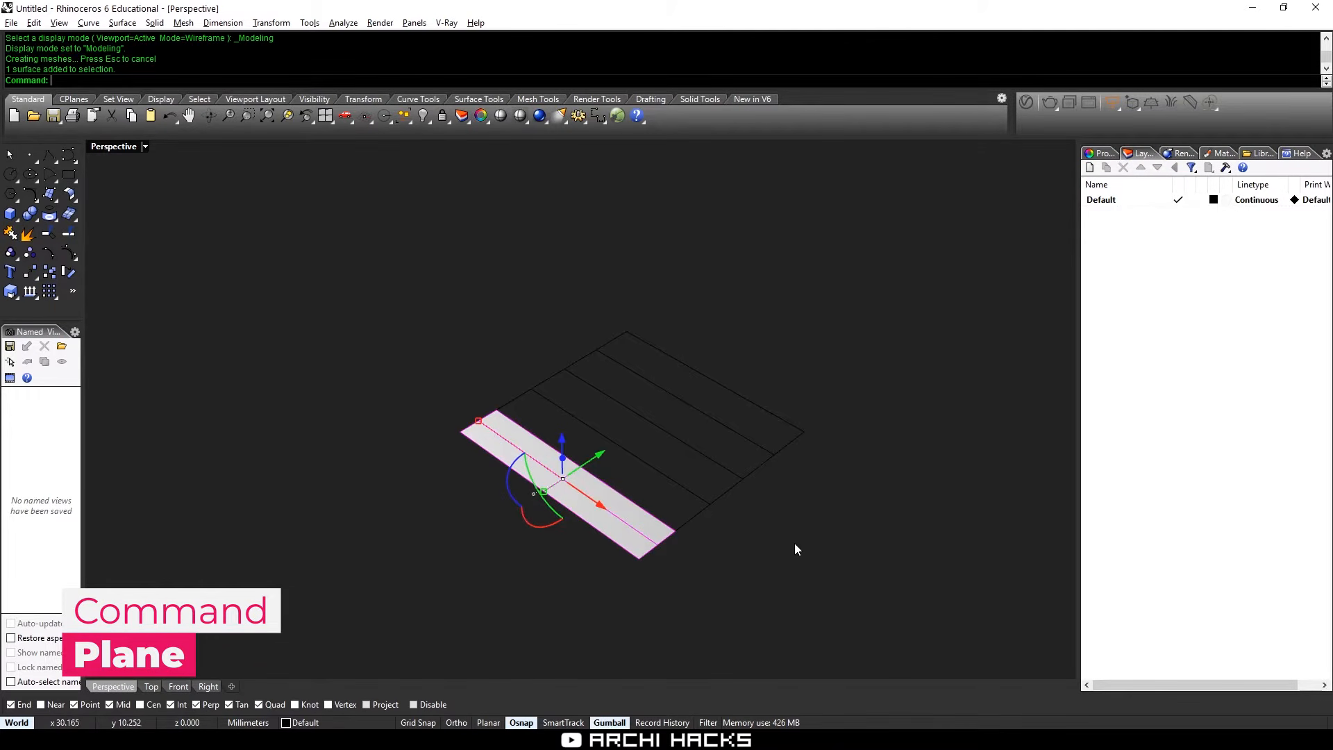
click(1089, 165)
text(green)
click(1087, 168)
text(red)
click(1087, 168)
text(blue)
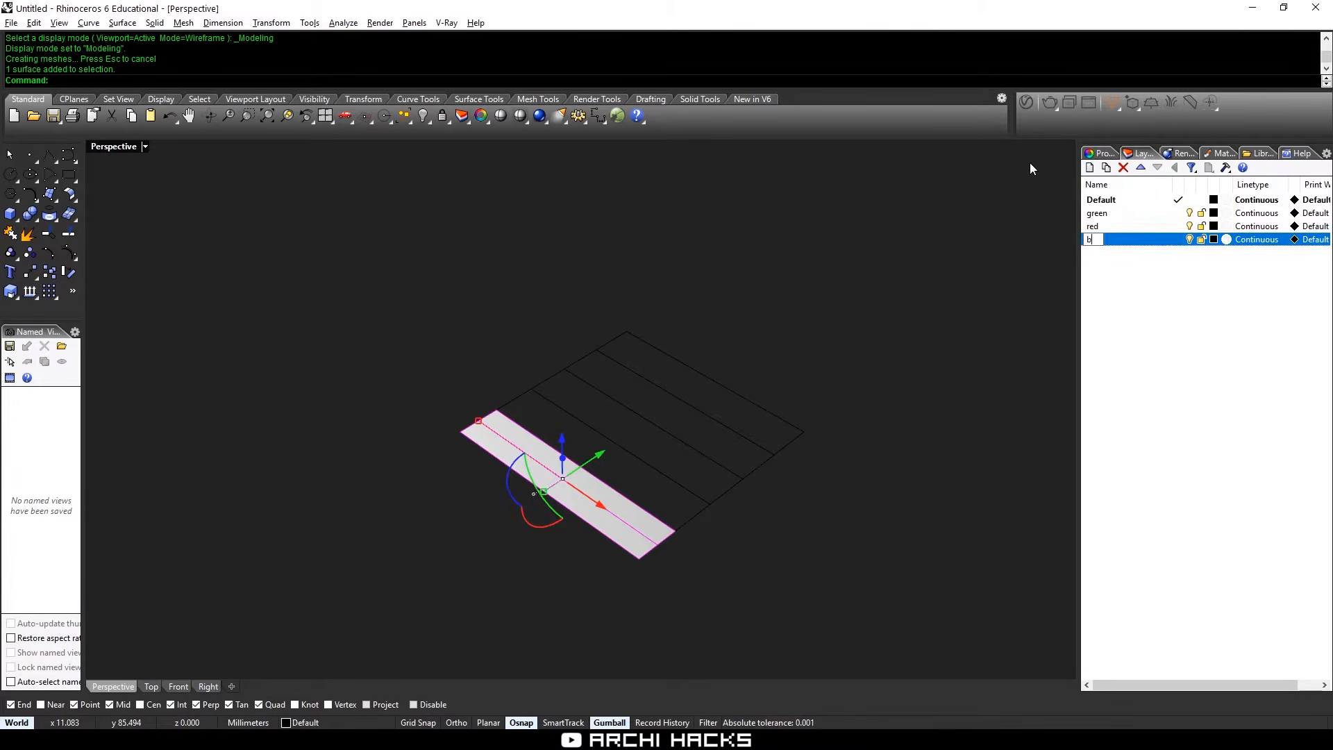
click(1085, 168)
text(grey)
click(1087, 168)
text(purple)
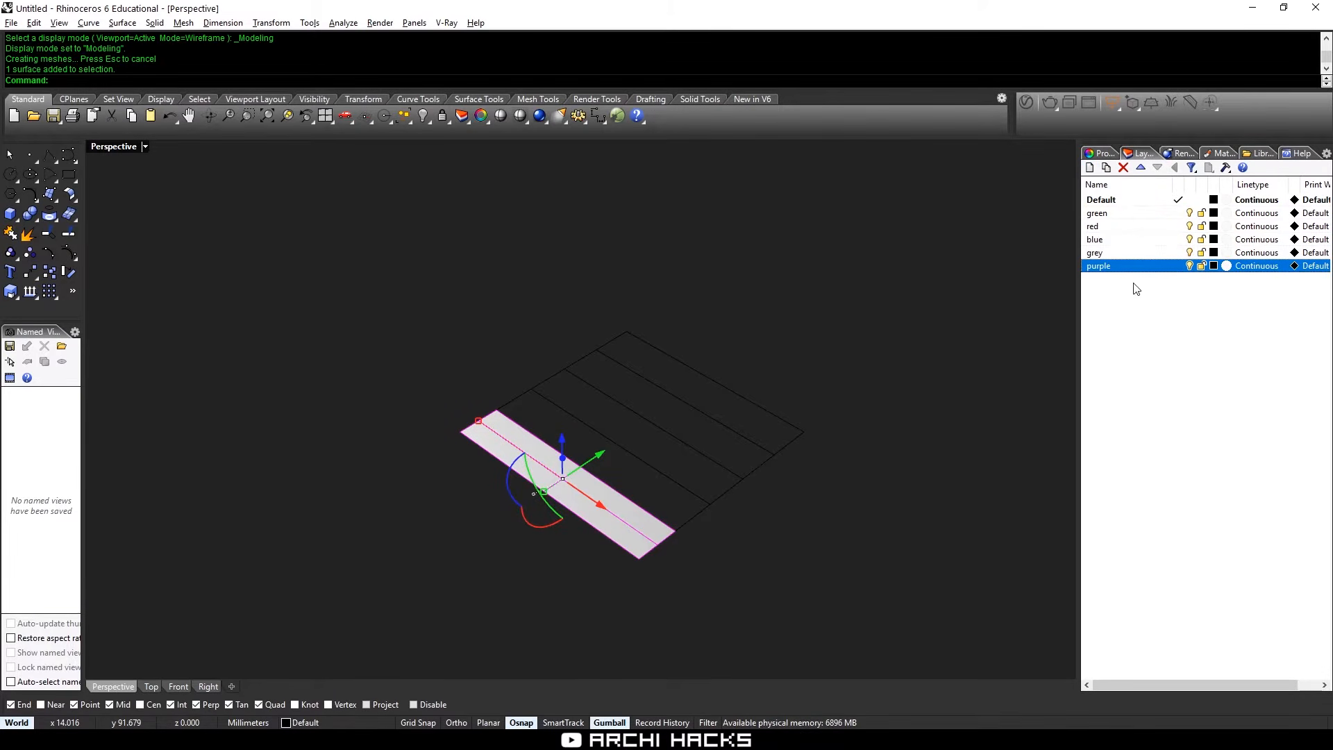
Give the green, red, blue, grey and purple layers display colours matching their names
click(1118, 214)
click(1213, 213)
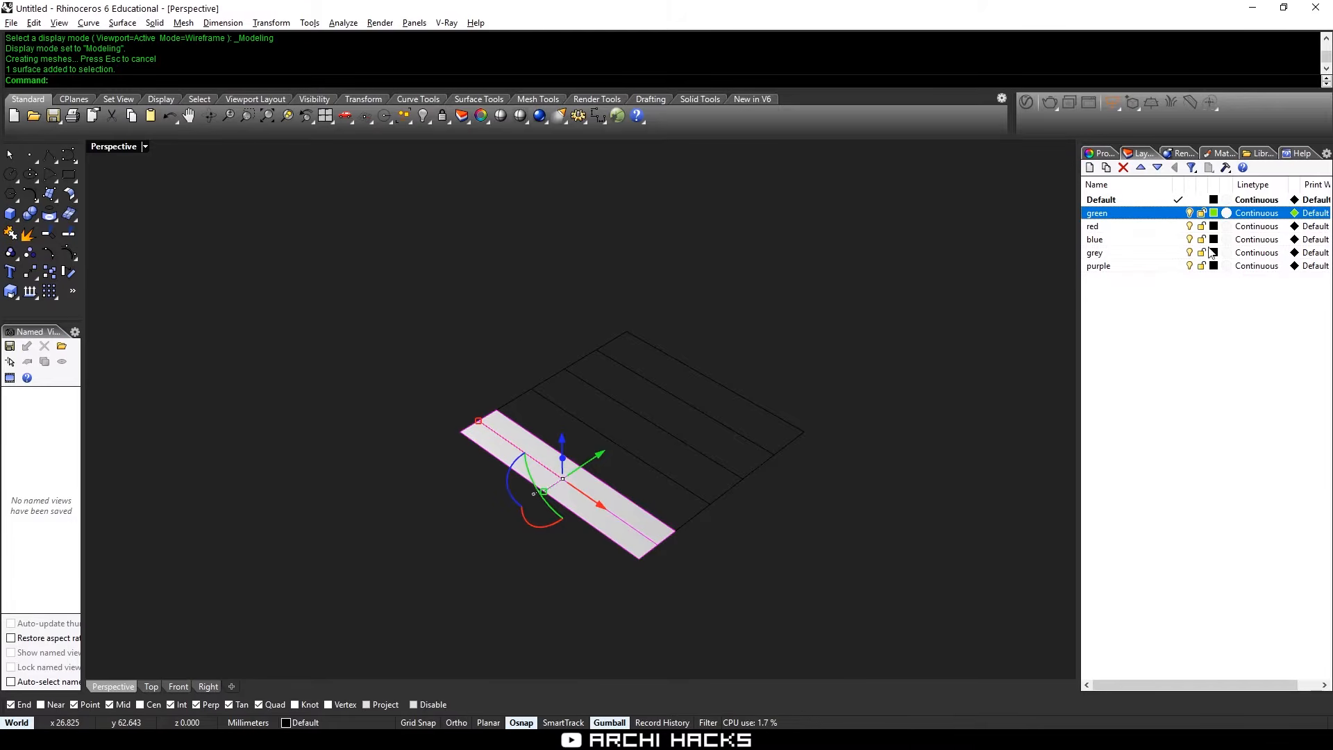
click(1214, 227)
click(284, 242)
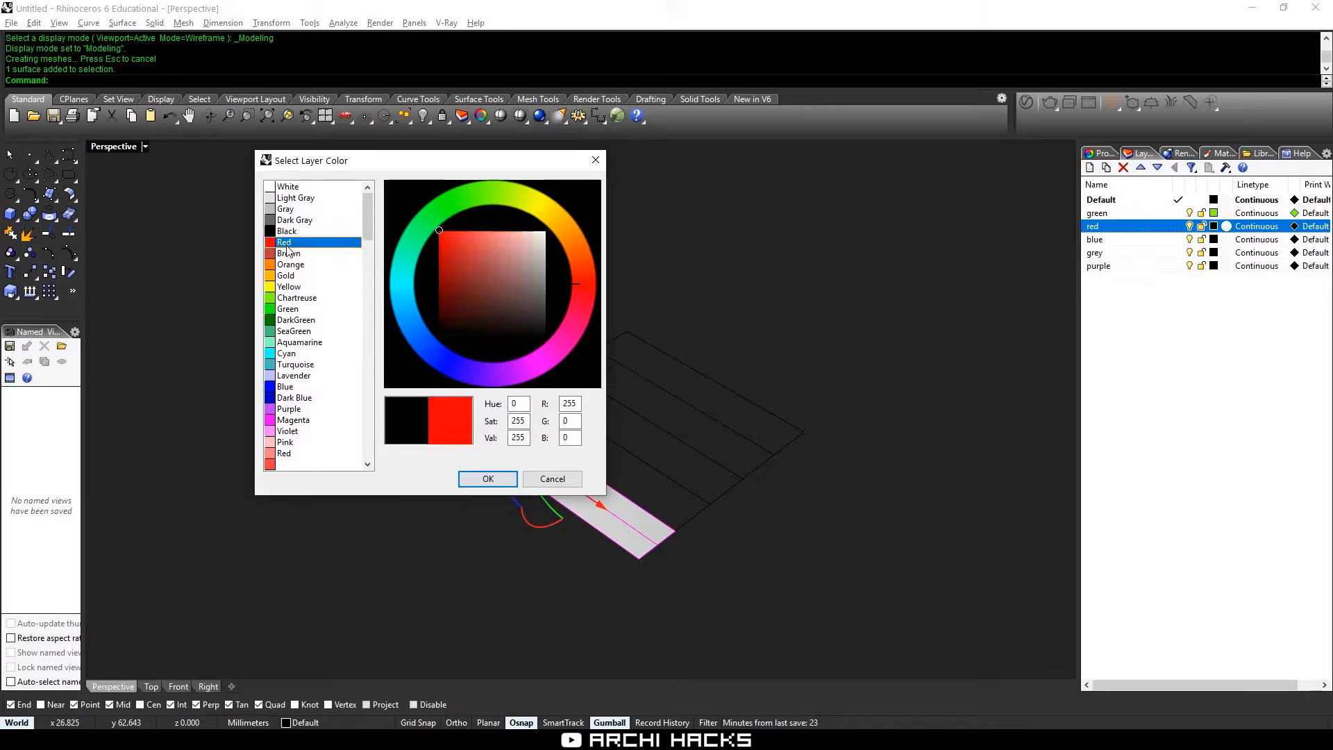
click(488, 478)
click(1214, 239)
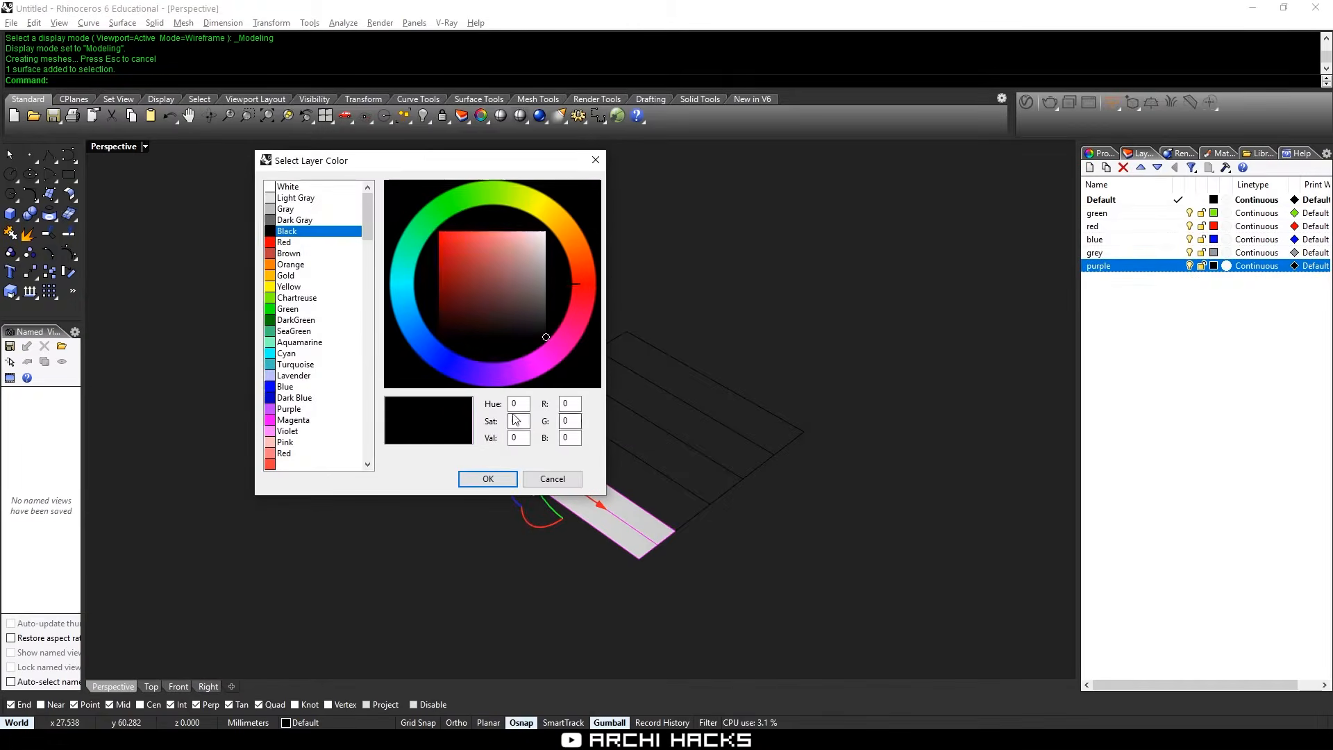
click(284, 408)
double_click(284, 432)
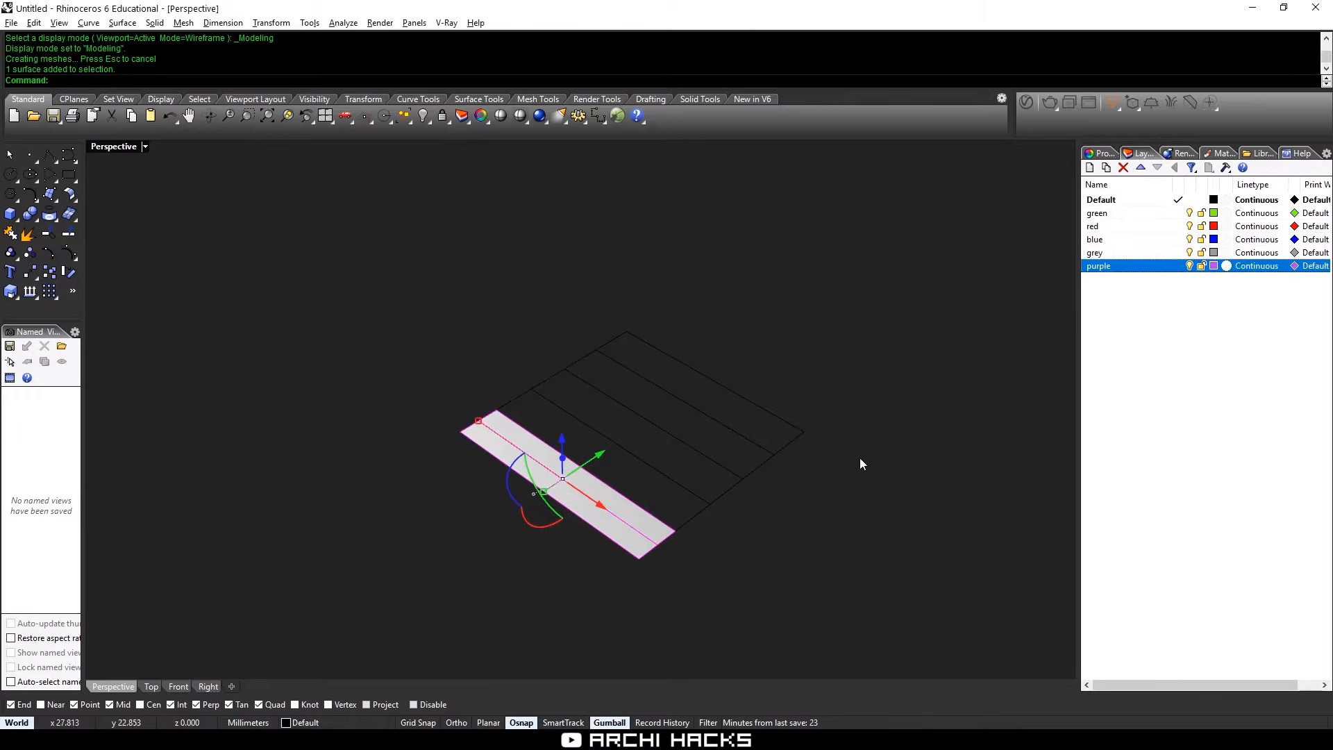
click(619, 519)
text(c)
key(Return)
key(Escape)
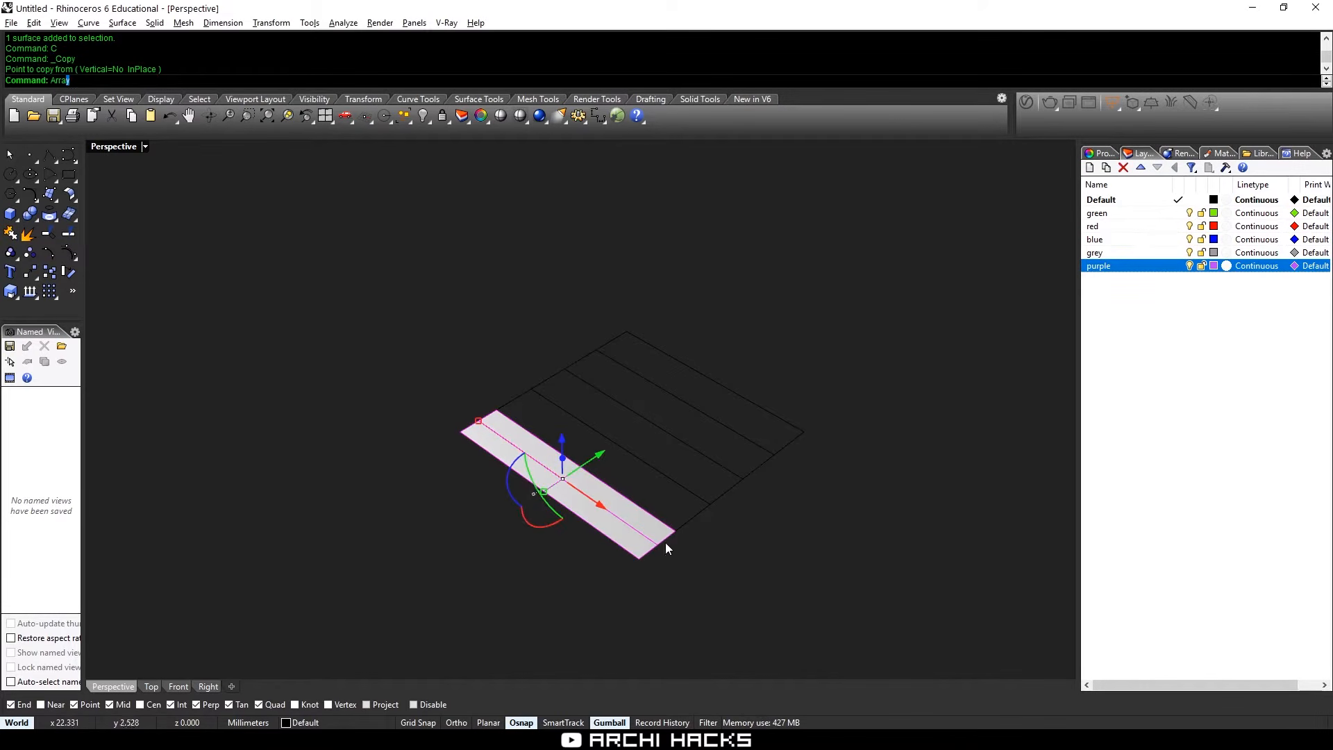
Array the plane five times in the Y direction, spaced by one strip width, so the planes fill the whole square
text(Arra)
key(Return)
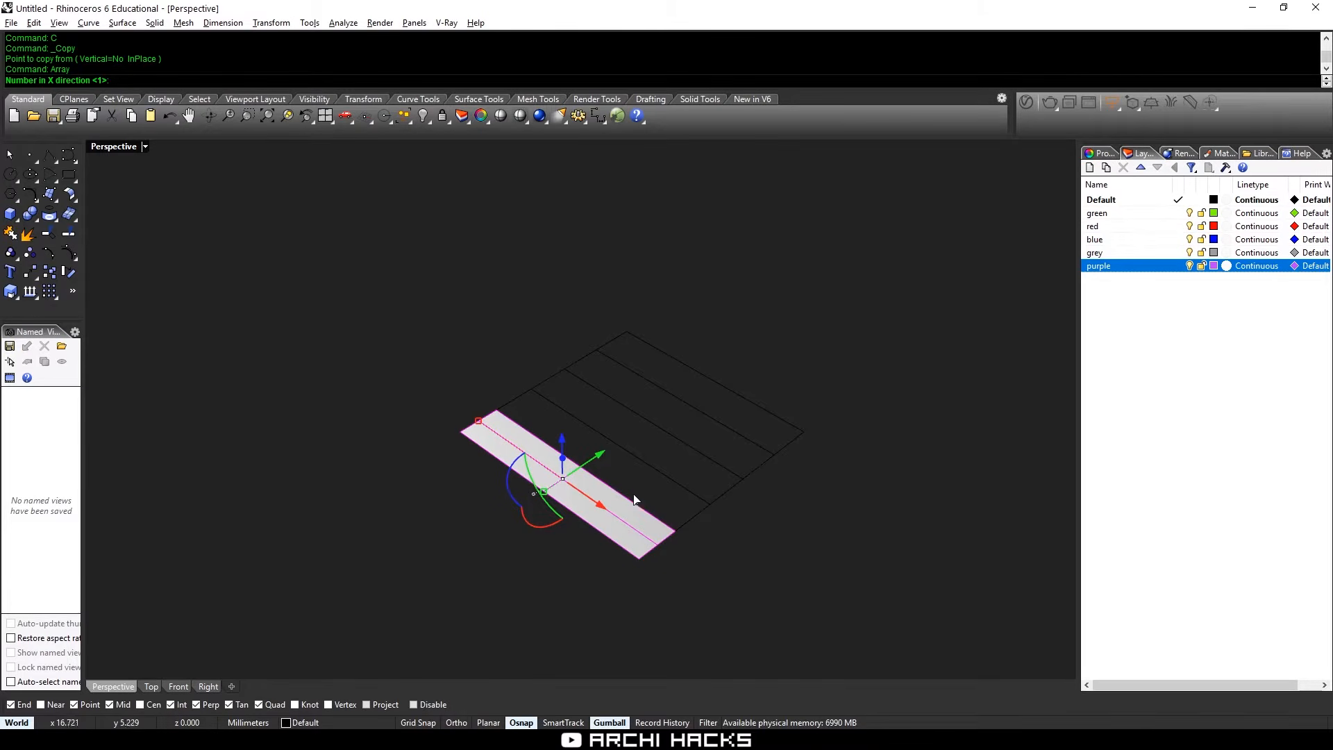
key(Return)
text(5)
key(Return)
key(Return)
click(639, 558)
click(675, 531)
key(Return)
Assign the five planes in order across the square to the green, red, blue, grey and purple layers
right_click(1150, 212)
click(1228, 452)
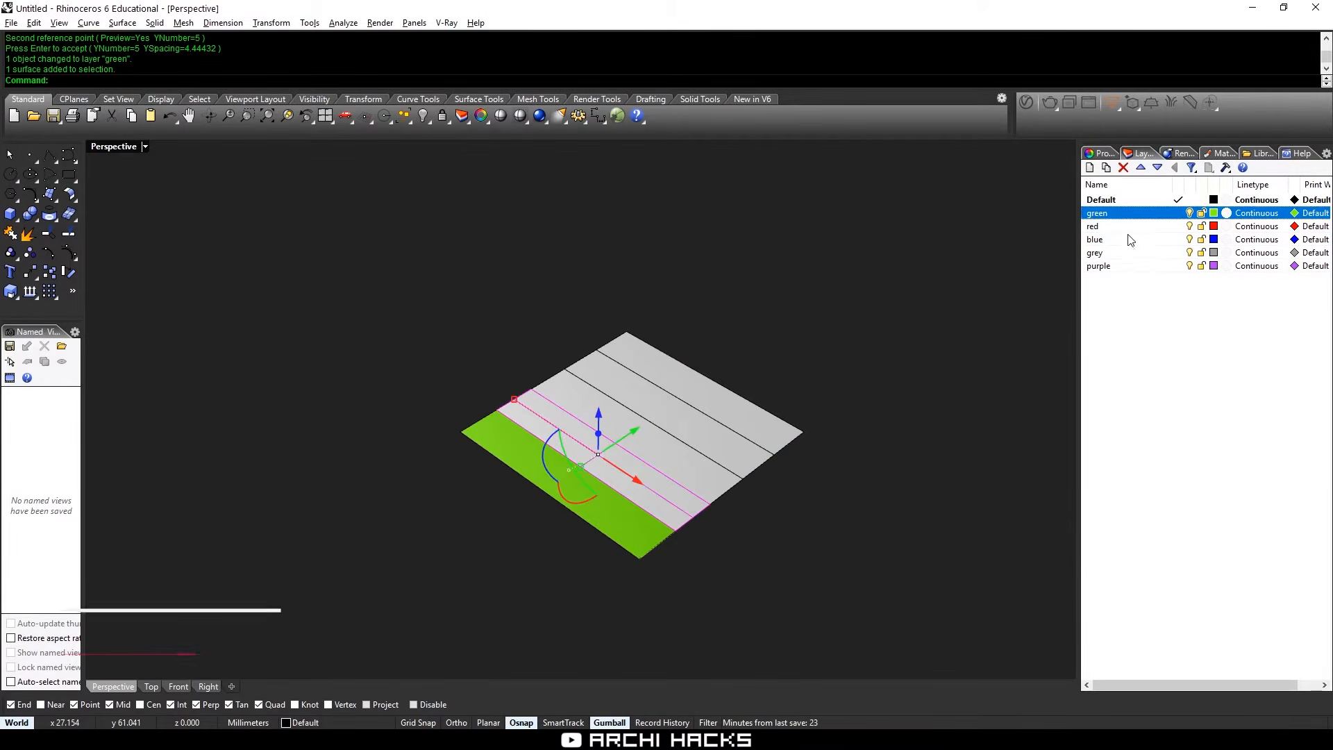
right_click(1126, 228)
click(1180, 472)
click(706, 473)
right_click(1129, 239)
click(1180, 482)
click(729, 451)
right_click(1129, 251)
click(1181, 493)
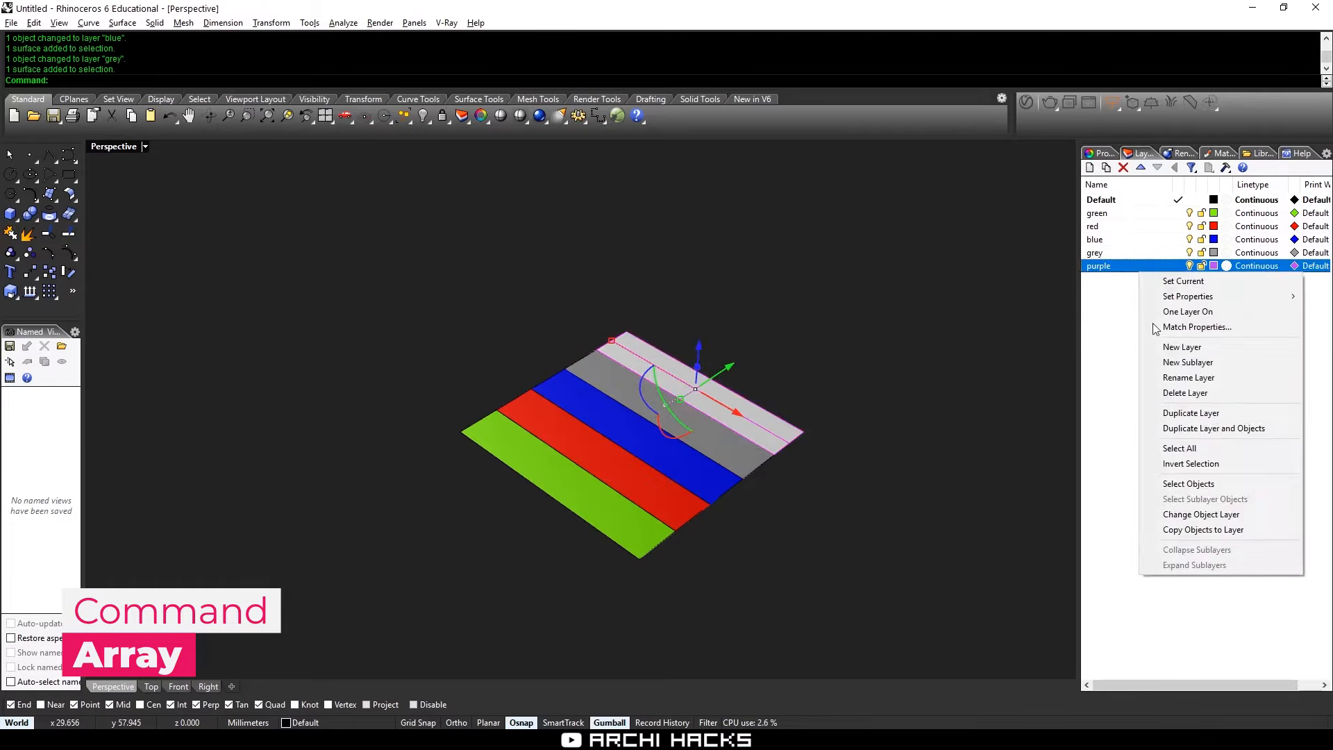
click(1201, 514)
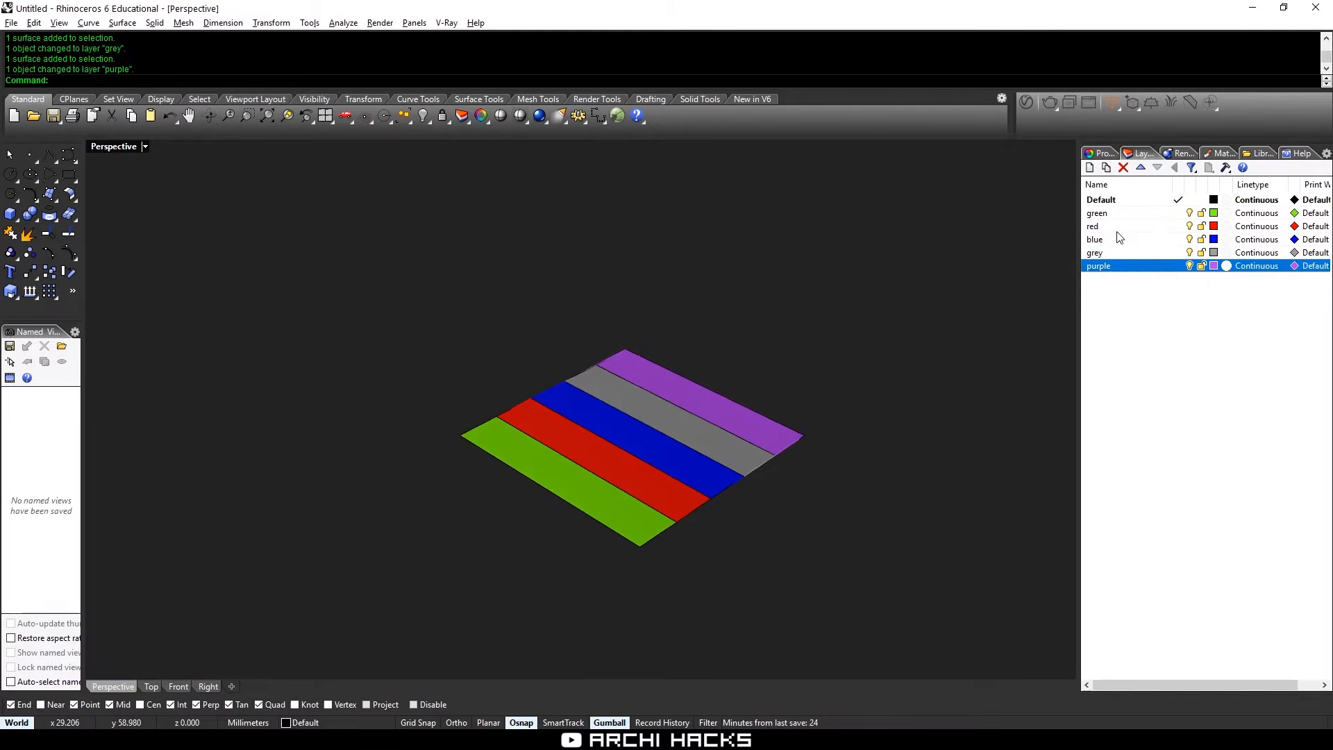
Make the green layer the current layer
click(1172, 214)
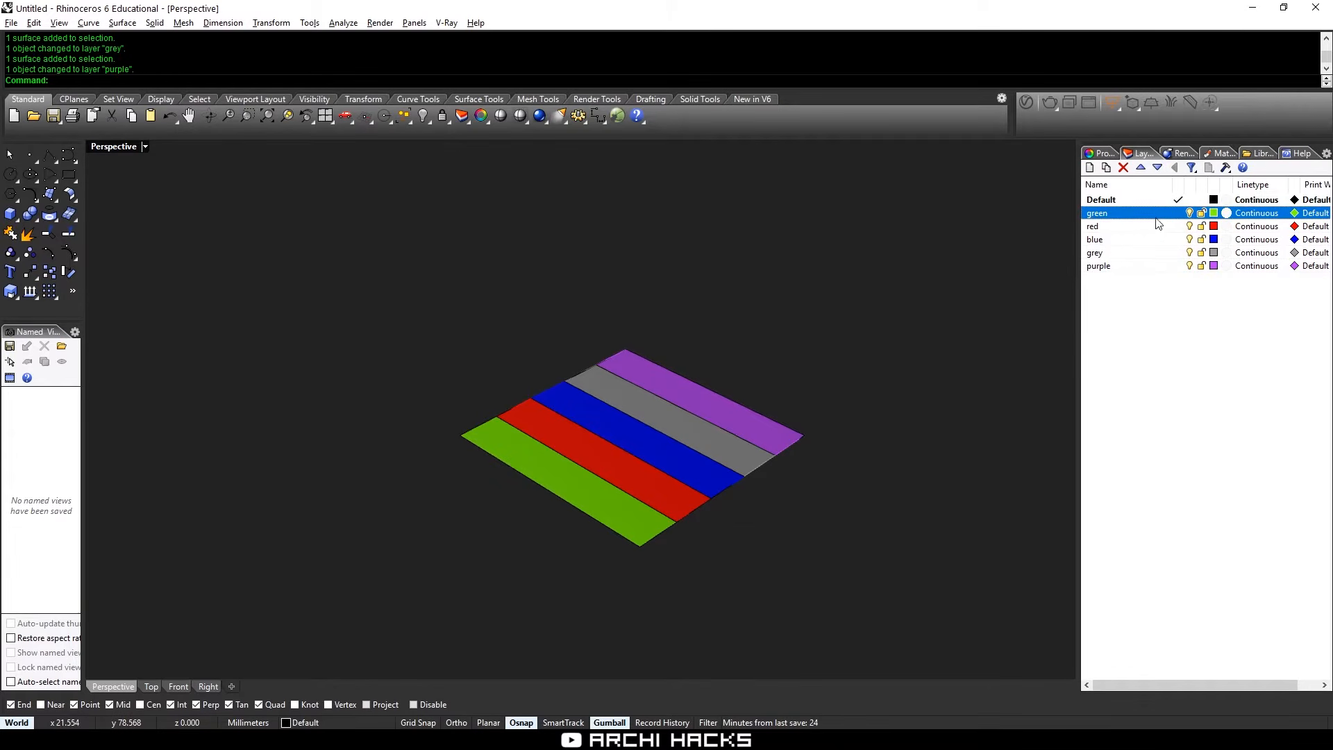
click(1182, 214)
text(Box)
key(Return)
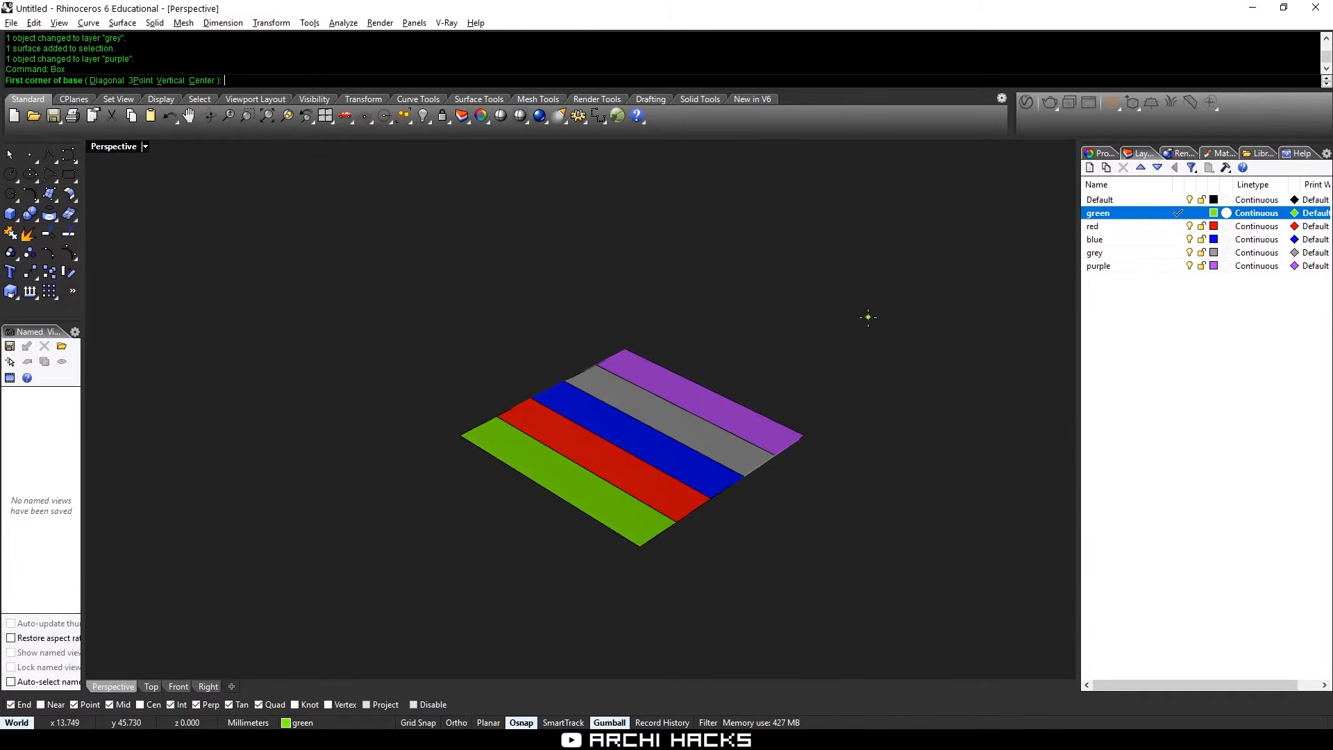
click(803, 316)
click(771, 350)
key(Escape)
Draw a box over half of the green strip, with a base of about 11.1 by 4.4 mm
key(Return)
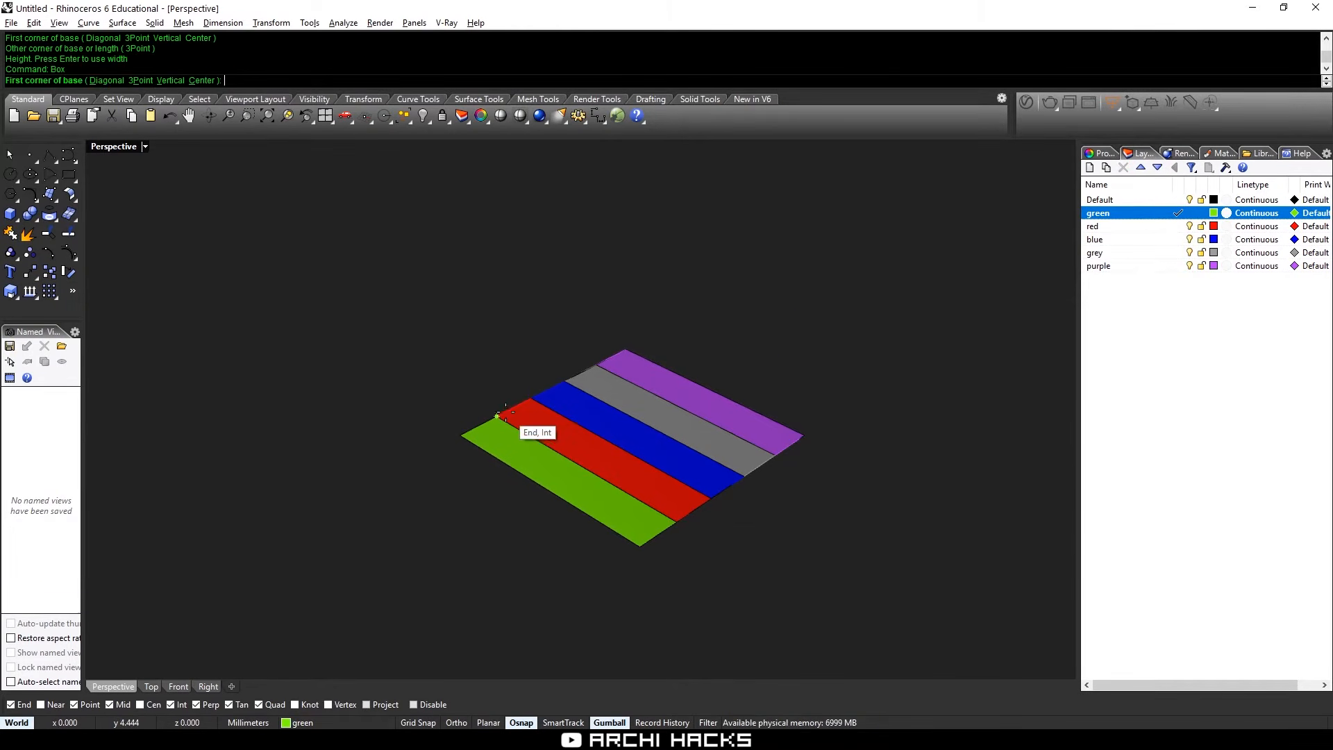
click(499, 417)
click(547, 490)
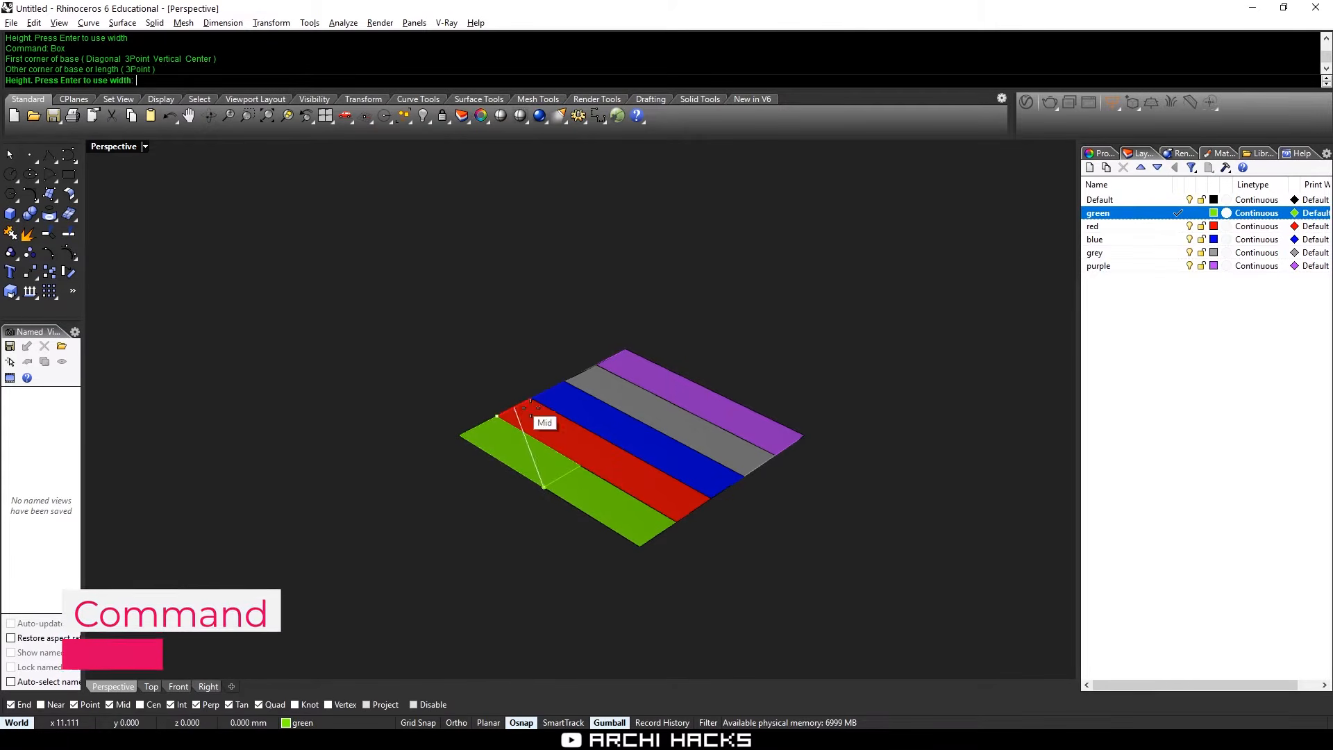
click(586, 452)
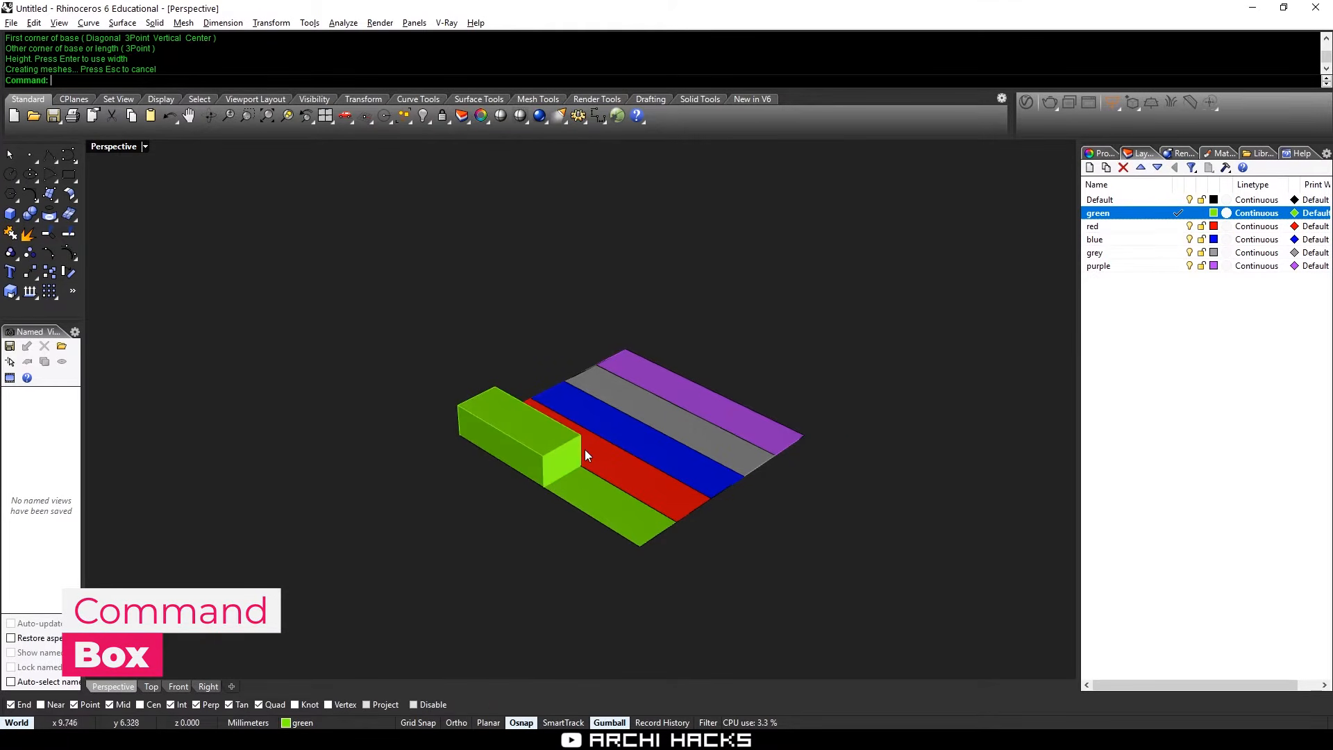
Stretch the green box vertically from its base with Scale1D to about 6.5 mm tall
text(S1)
key(Return)
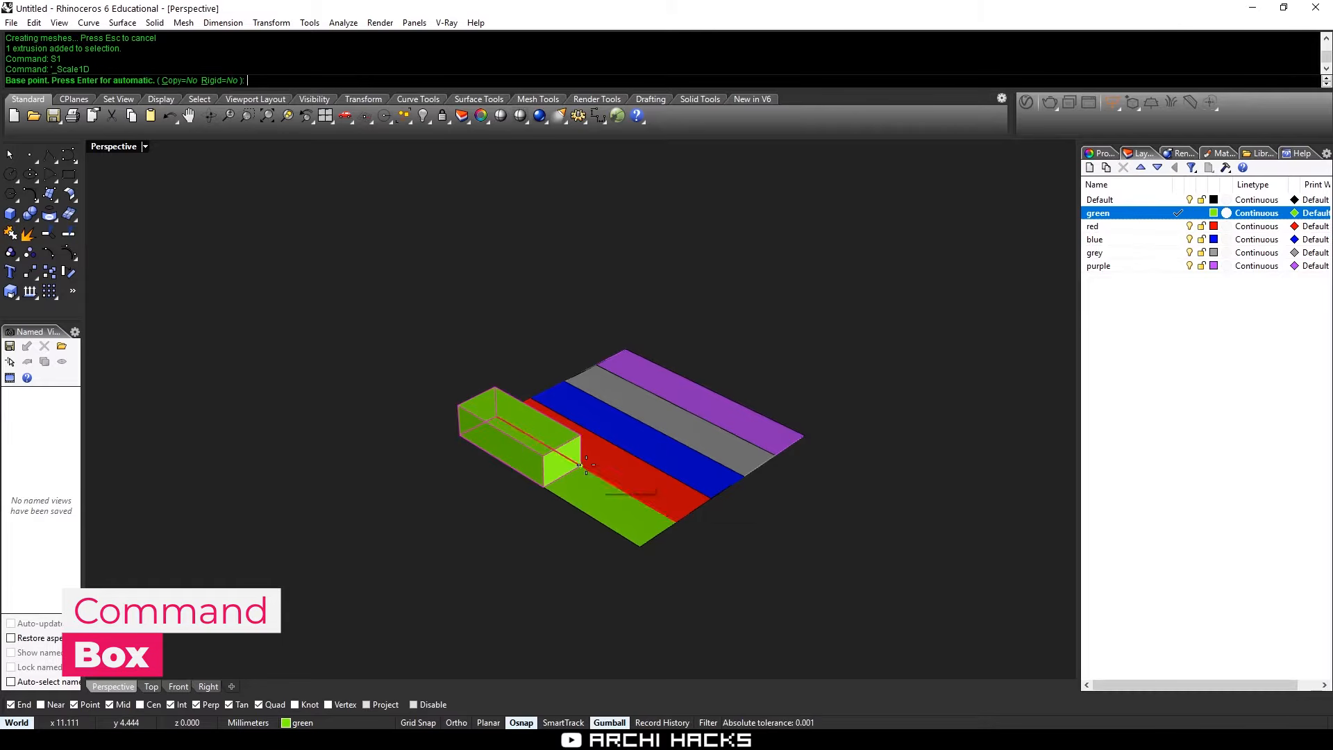
click(581, 465)
click(580, 435)
click(581, 427)
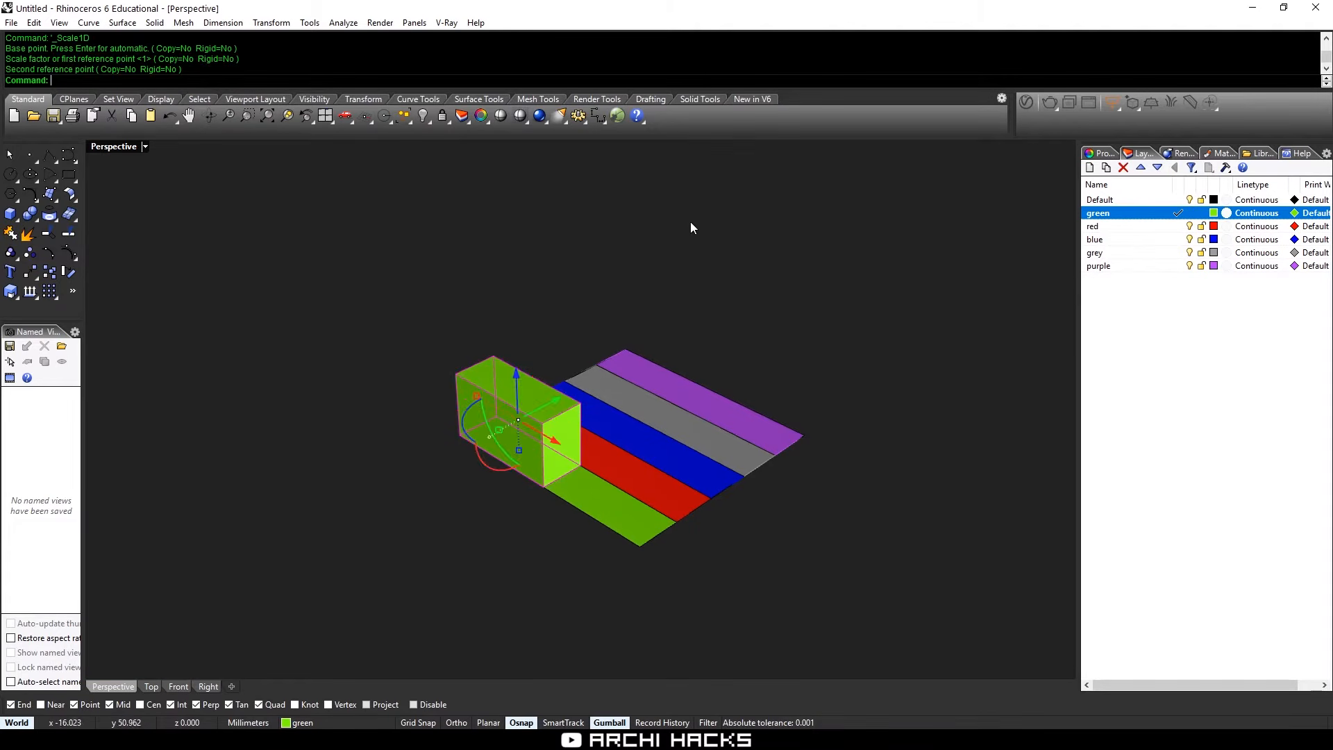
text(L)
key(Return)
key(Escape)
Show all four viewports and draw a polyline in the Front view along the box's upper edge, through both corners and the midpoint
click(506, 389)
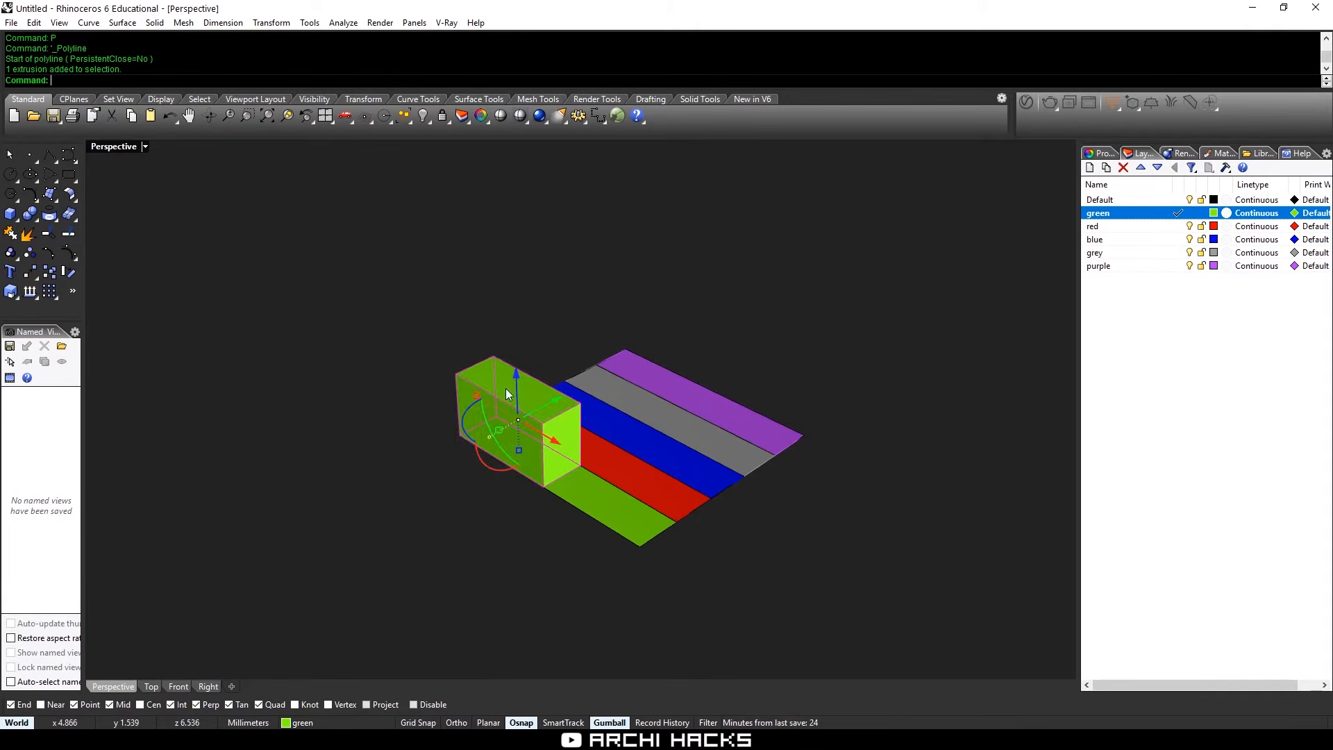
key(ctrl+m)
right_drag(448, 565, 430, 593)
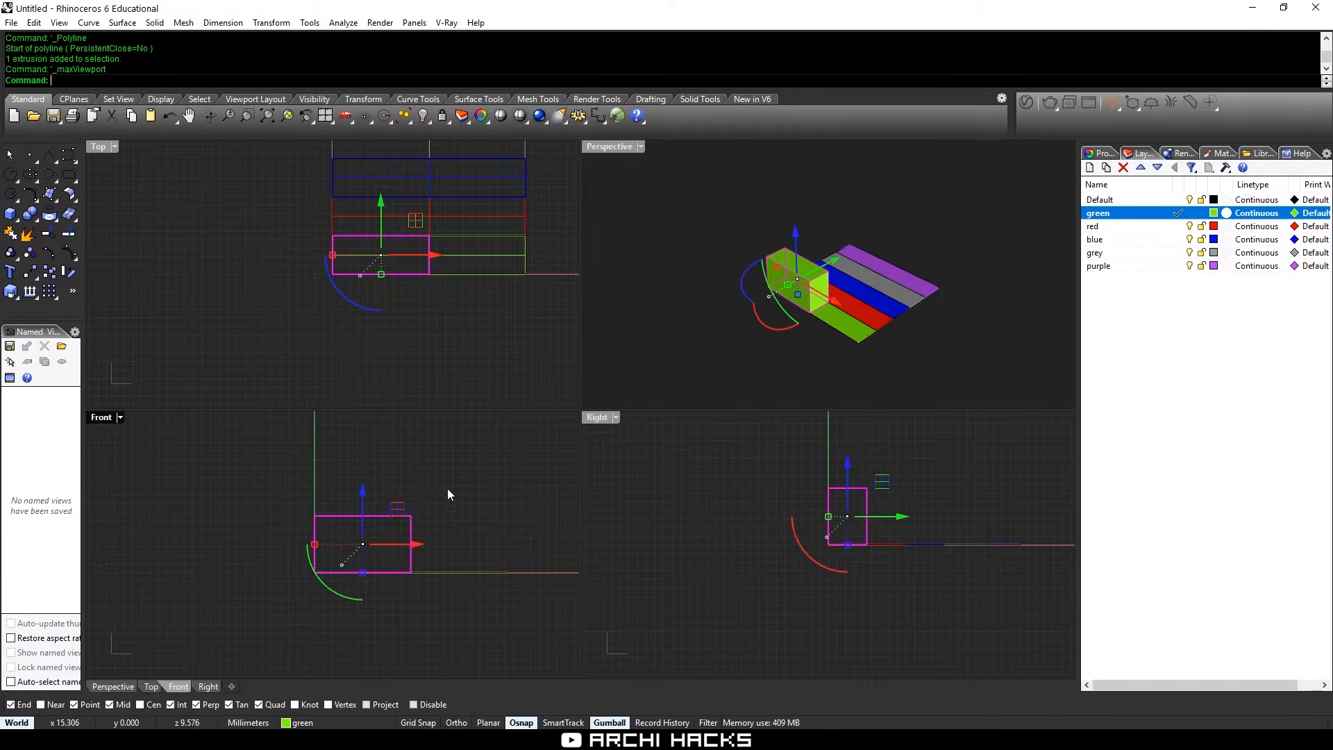
text(P)
key(Return)
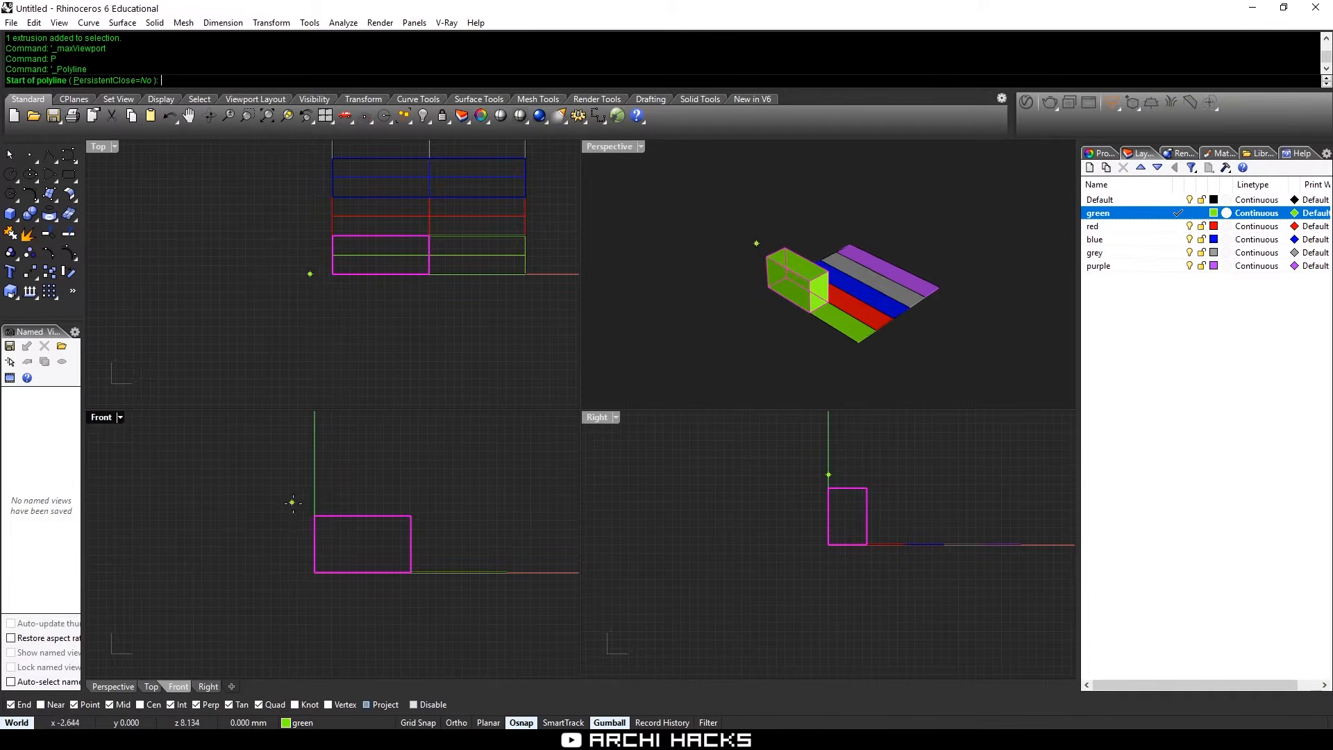
click(314, 516)
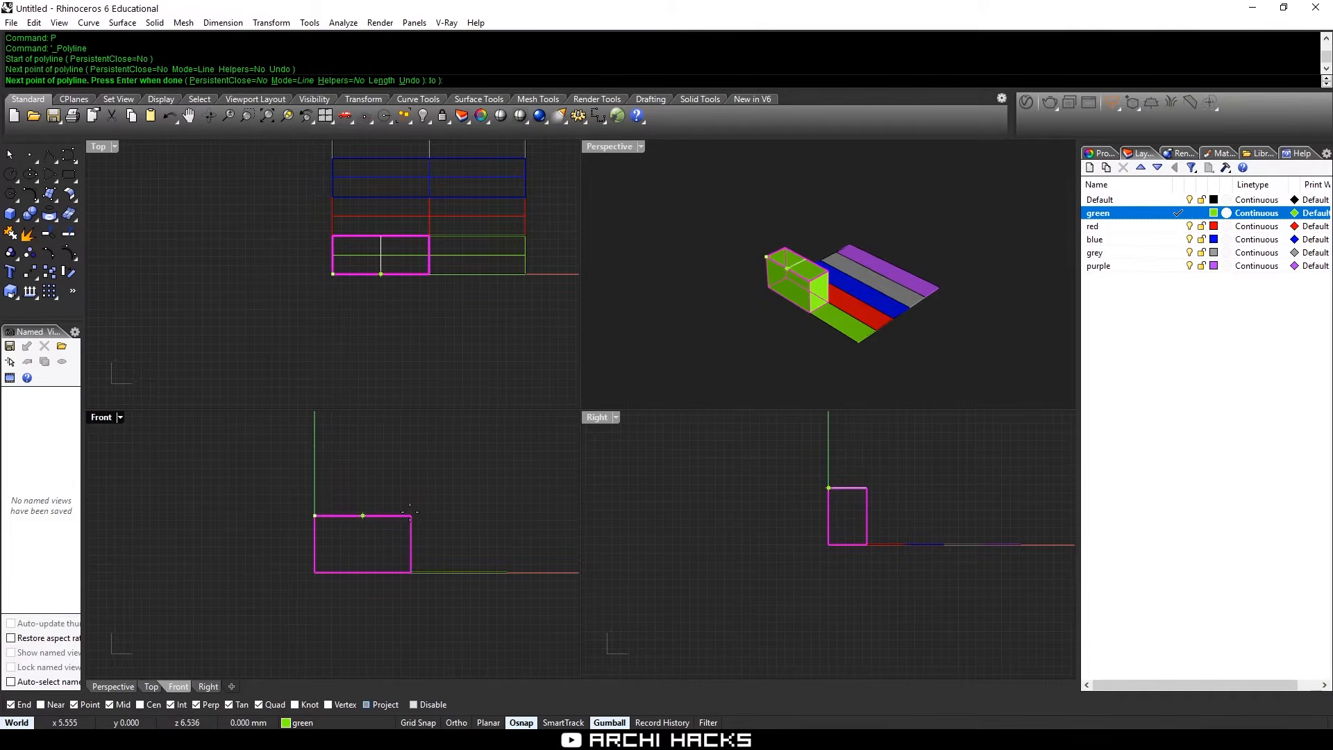
click(411, 515)
key(Return)
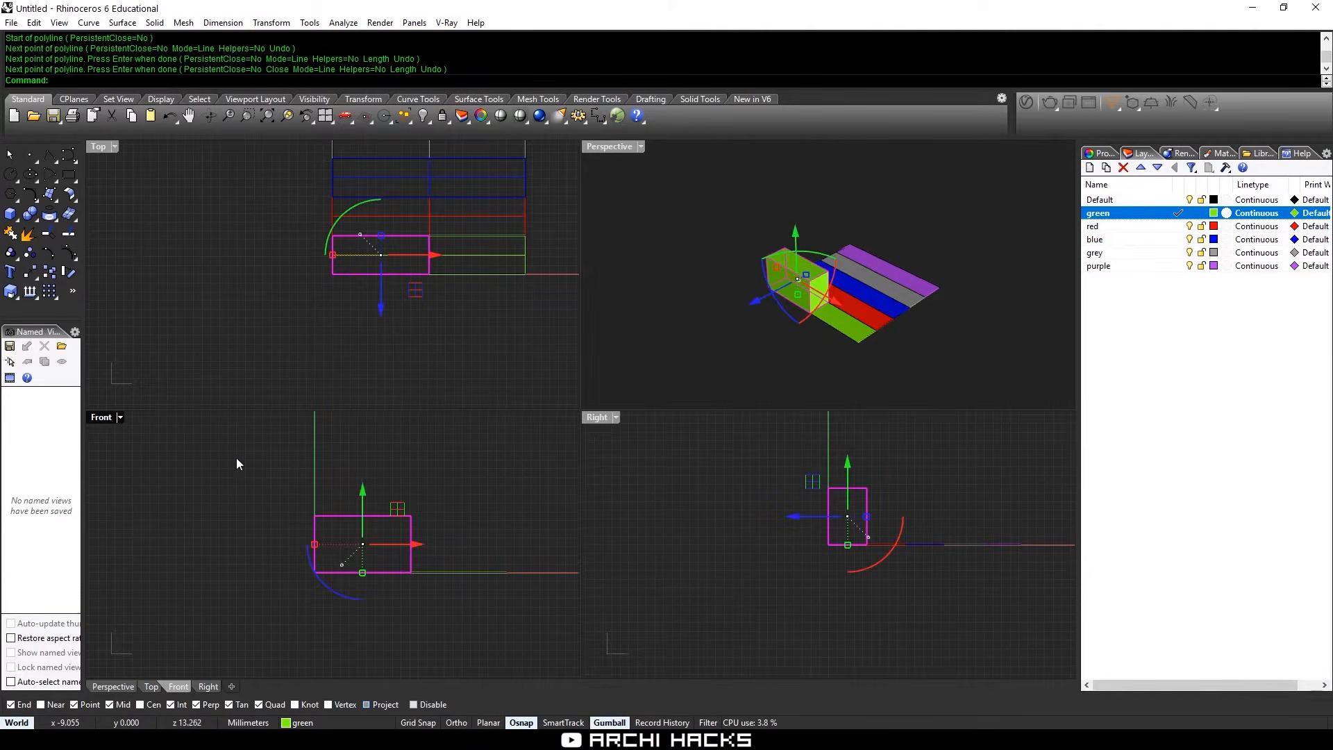
Turn on the polyline's control points and move its midpoint straight up to form a gable outline above the box
drag(237, 458, 494, 519)
text(POn)
key(Return)
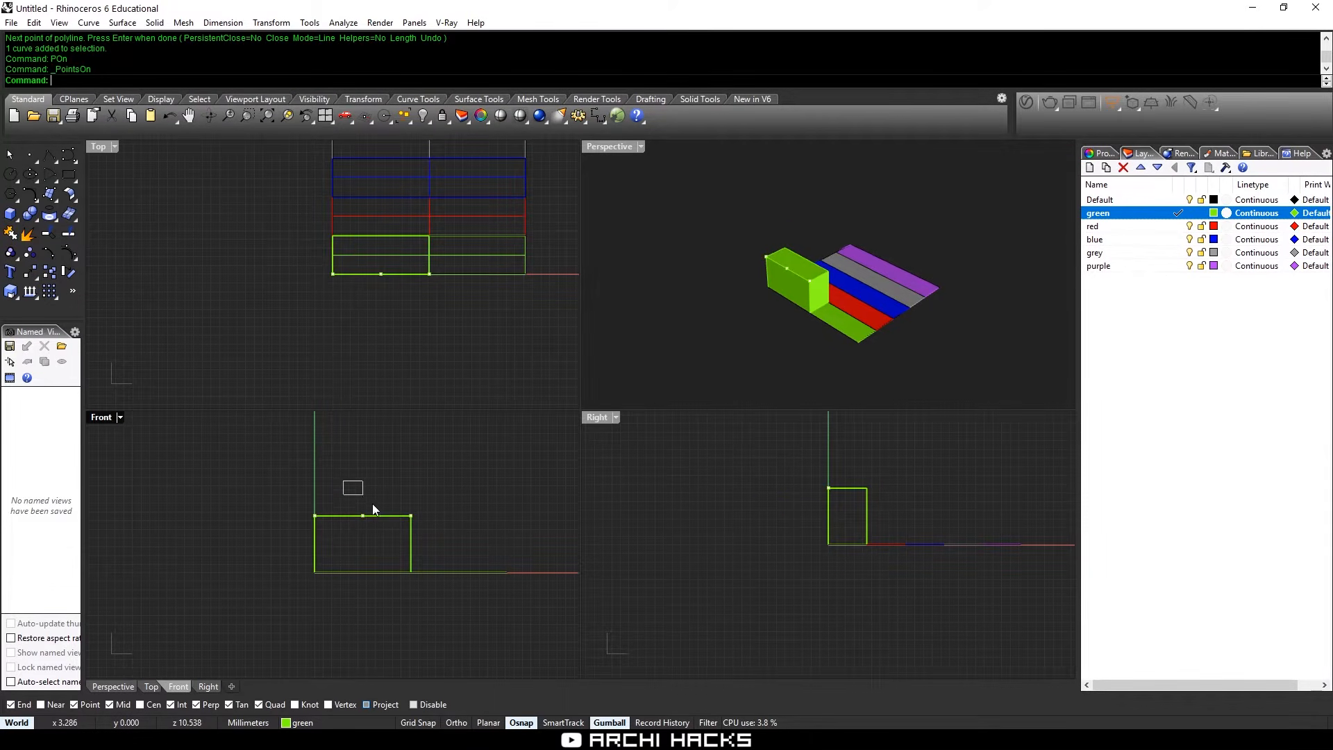
drag(373, 503, 381, 529)
drag(358, 473, 405, 532)
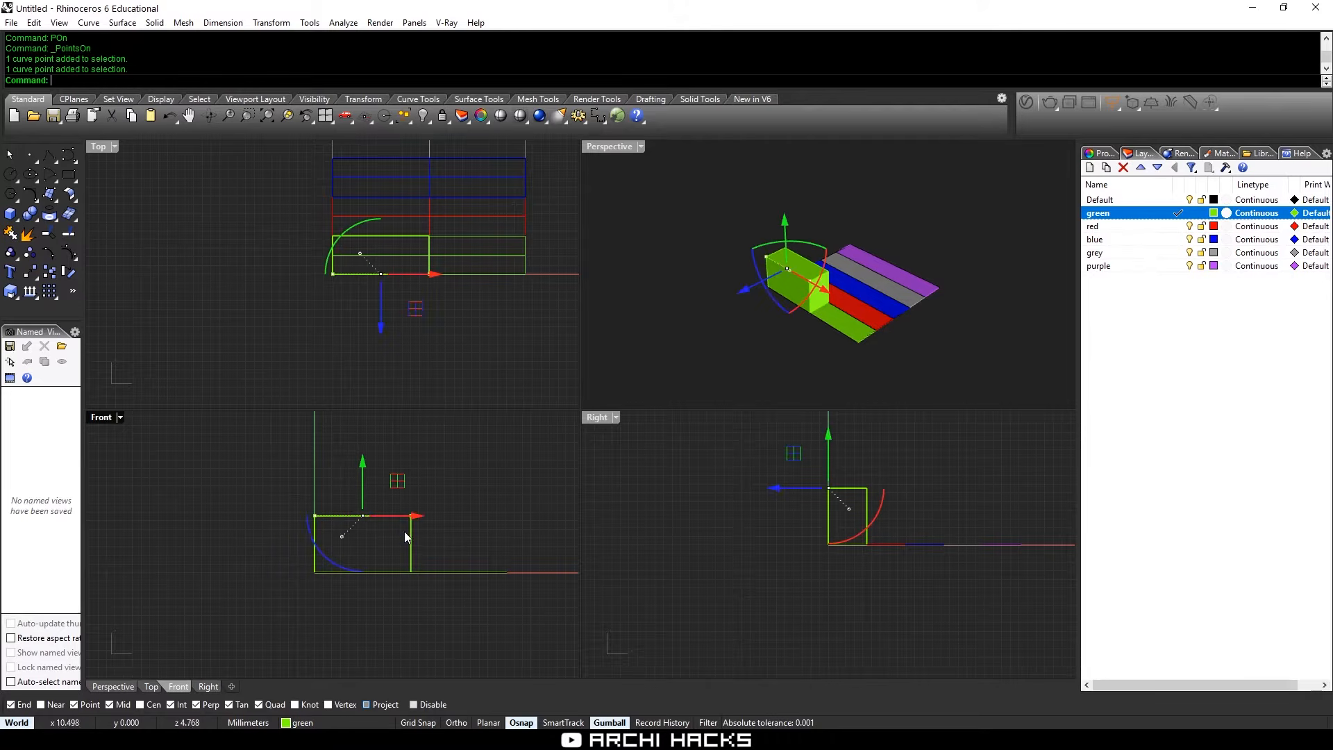
text(M)
key(Return)
click(362, 515)
click(362, 488)
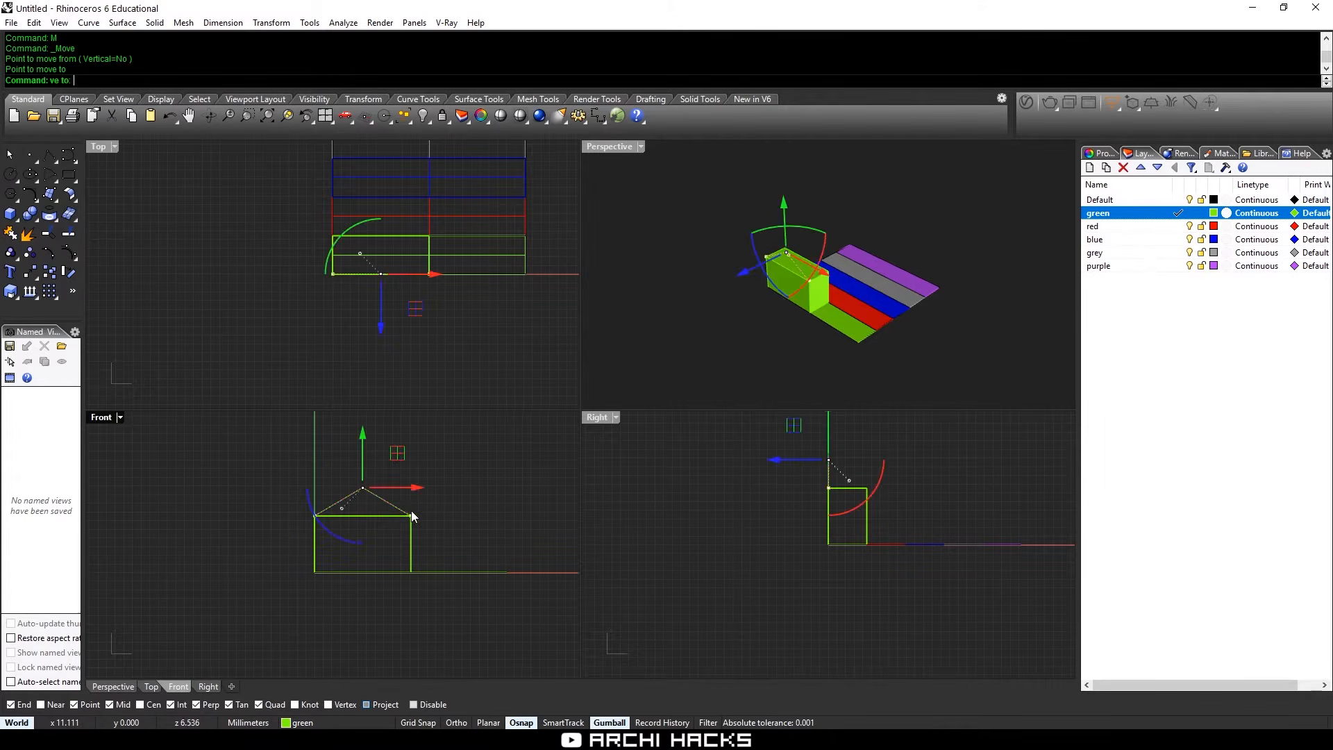
Close the gable polyline above the box into a closed triangular curve with CloseCrv
key(Escape)
click(380, 503)
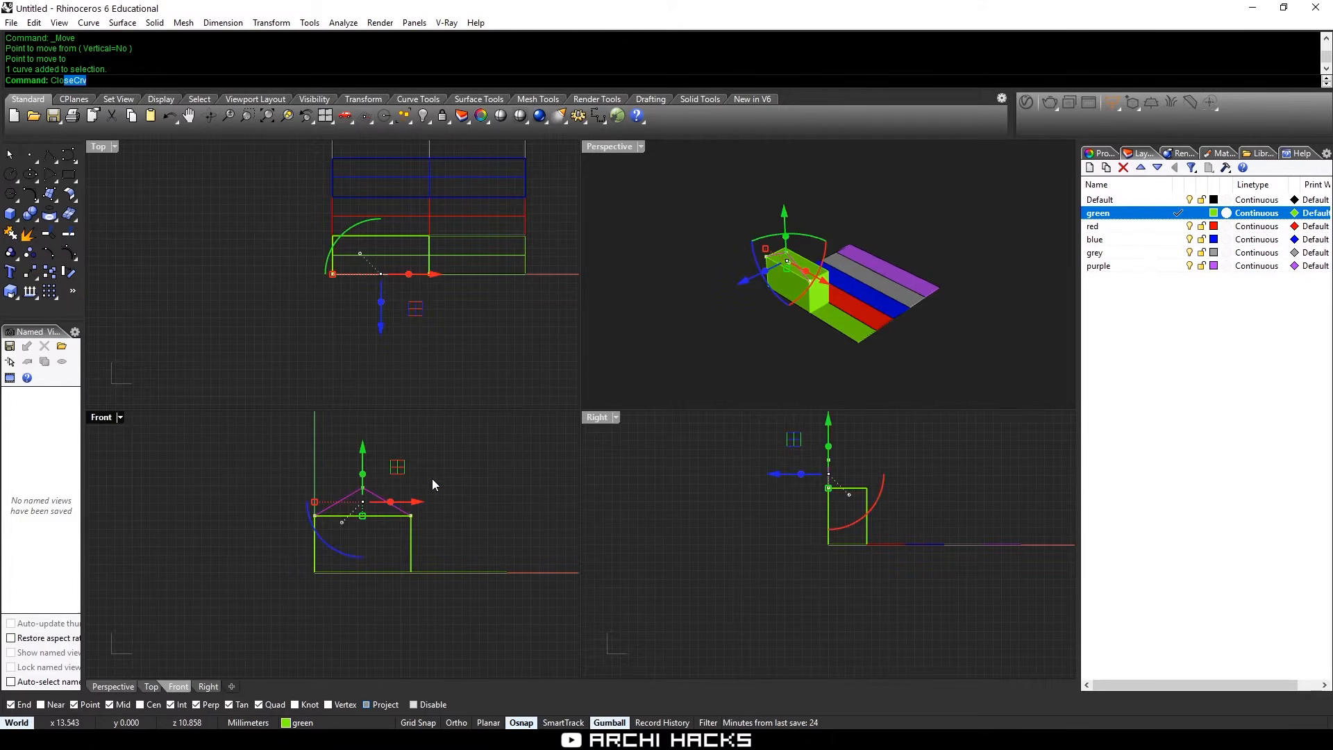
text(Clo)
key(Return)
key(Escape)
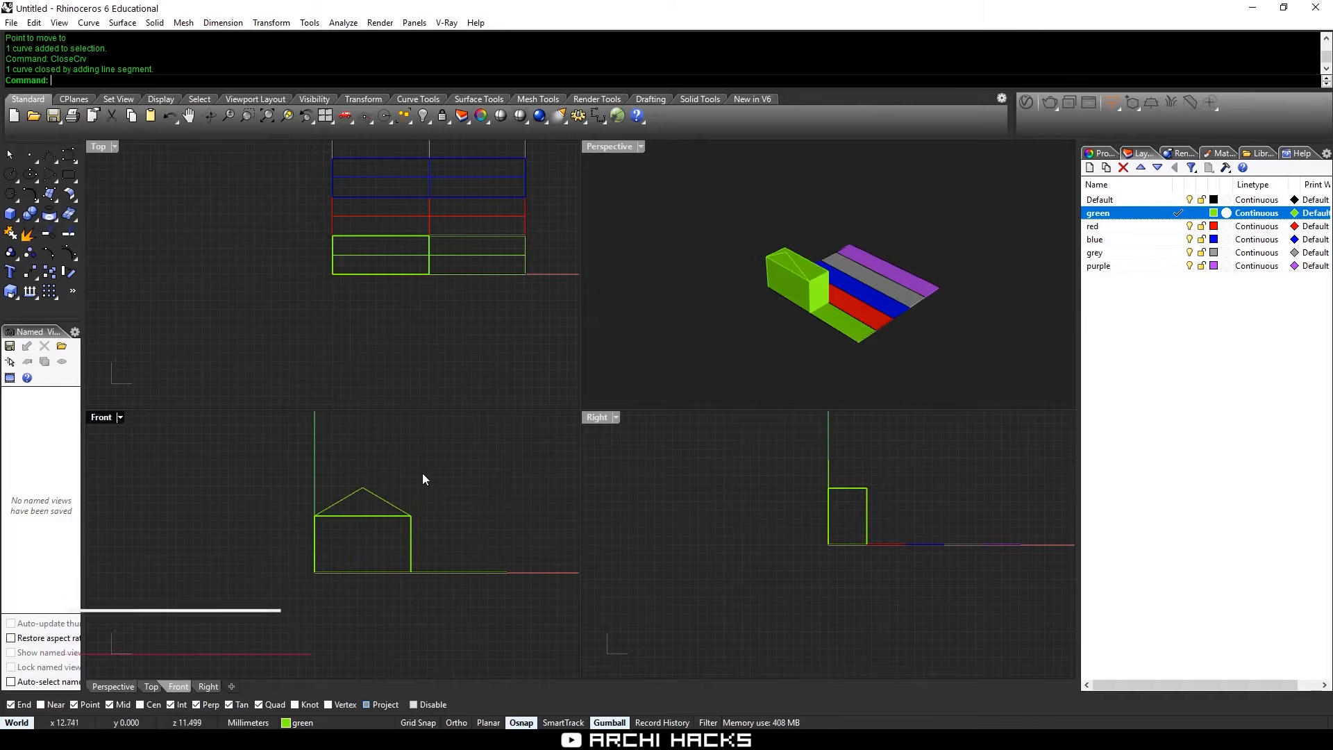
Extrude the closed gable curve into a solid roof over the box and delete the source curve
click(370, 497)
text(extr)
key(Return)
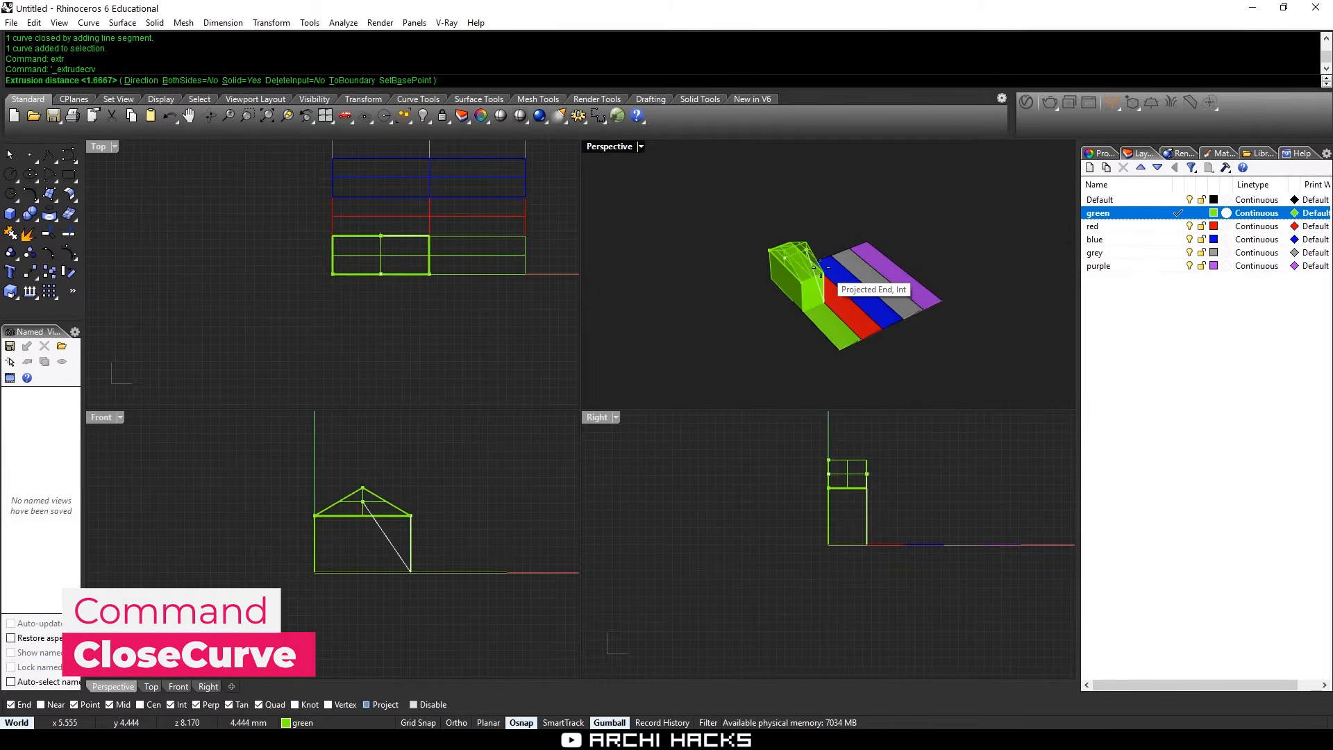
click(826, 262)
text(D)
key(Return)
Shrink the roof solid along its depth with Scale1D so it ends flush with the box's far edge
click(817, 245)
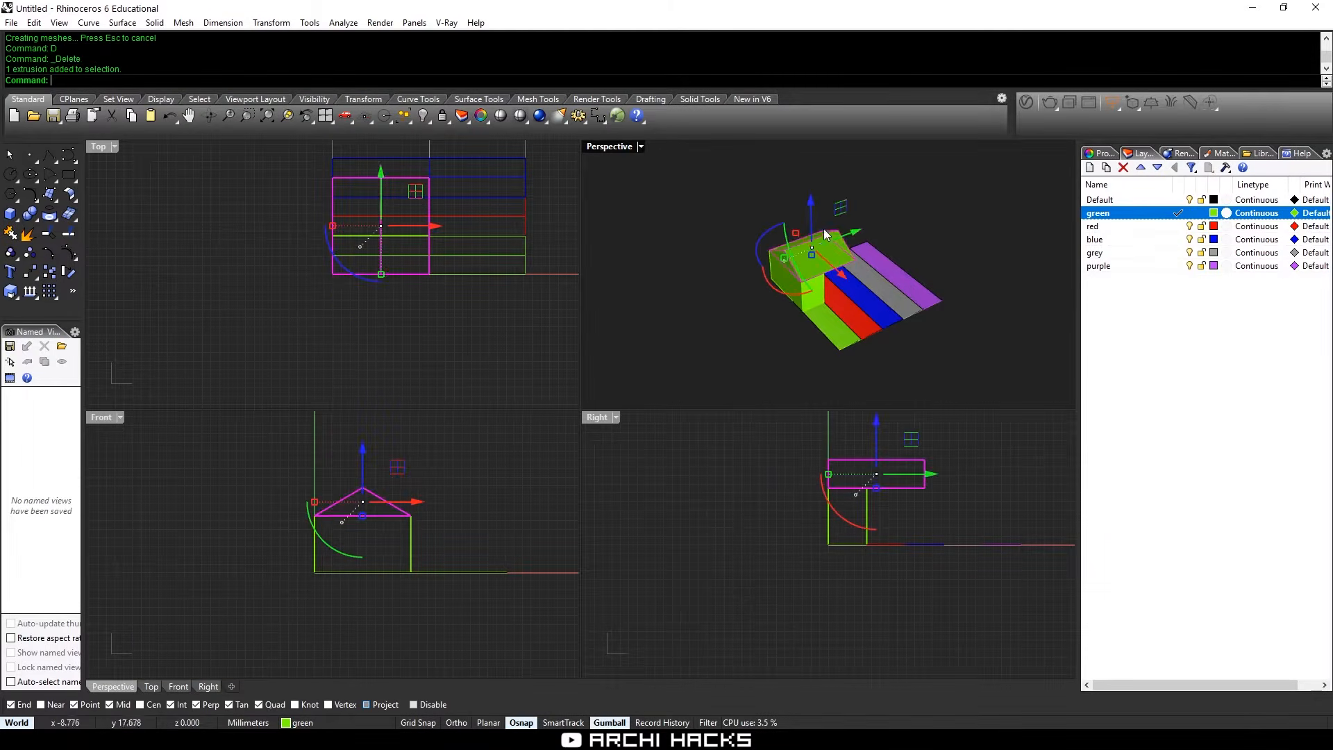
key(ctrl+m)
text(S1)
key(Return)
click(466, 417)
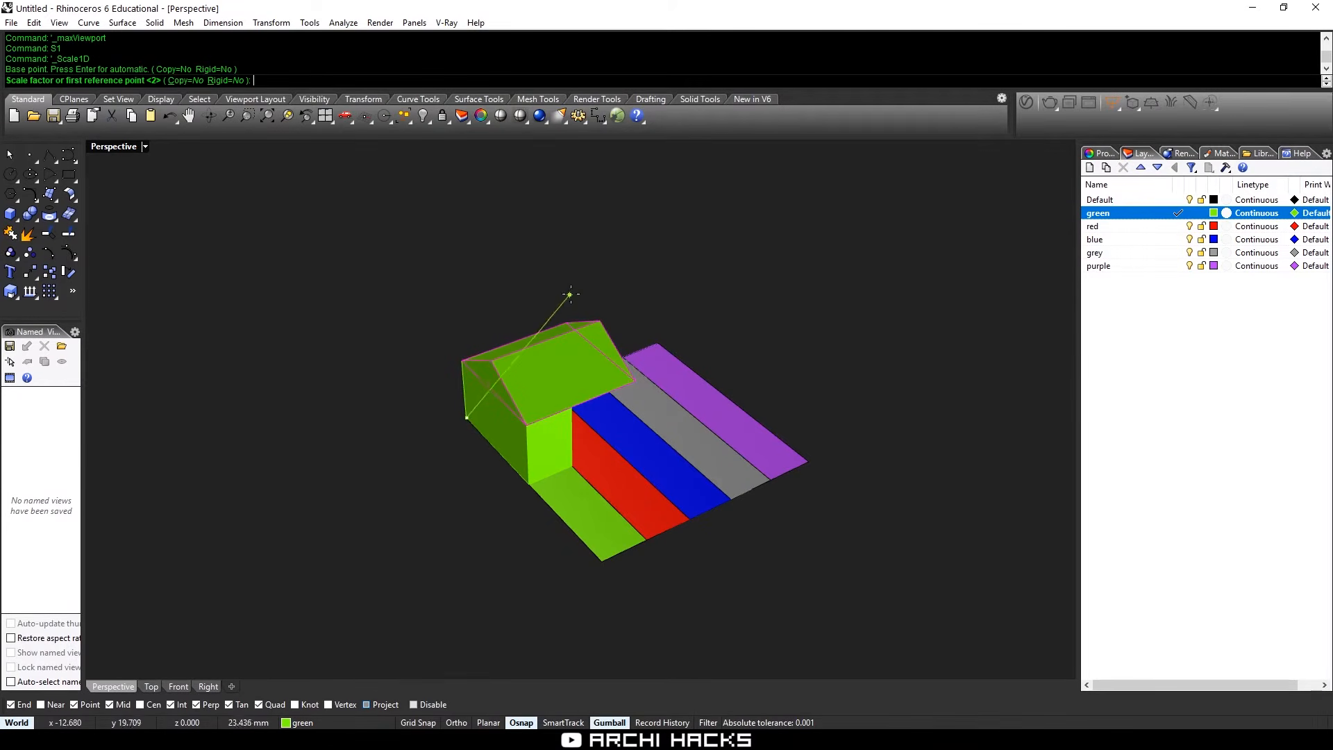
click(564, 310)
text(near)
key(Return)
click(571, 415)
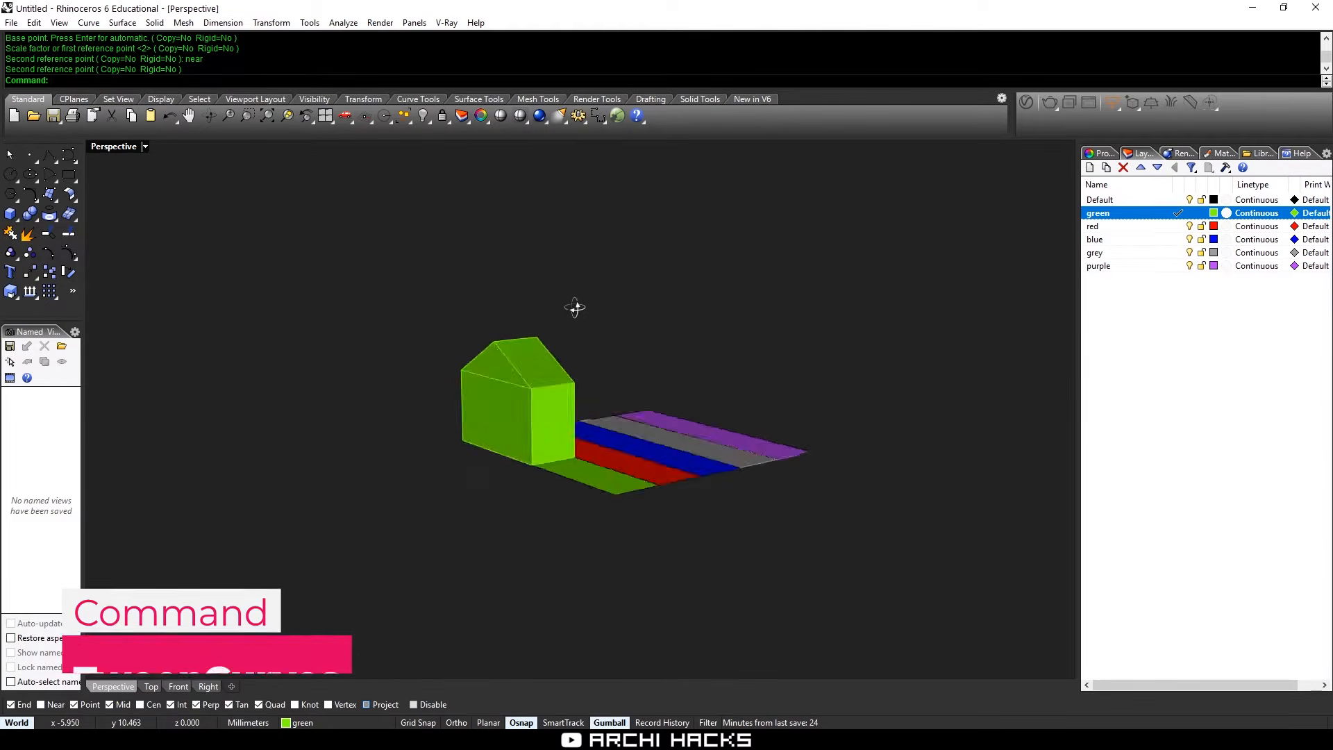
Stretch the roof solid vertically with Scale1D from the midpoint of its base edge to get a steeper gable
click(564, 468)
click(547, 391)
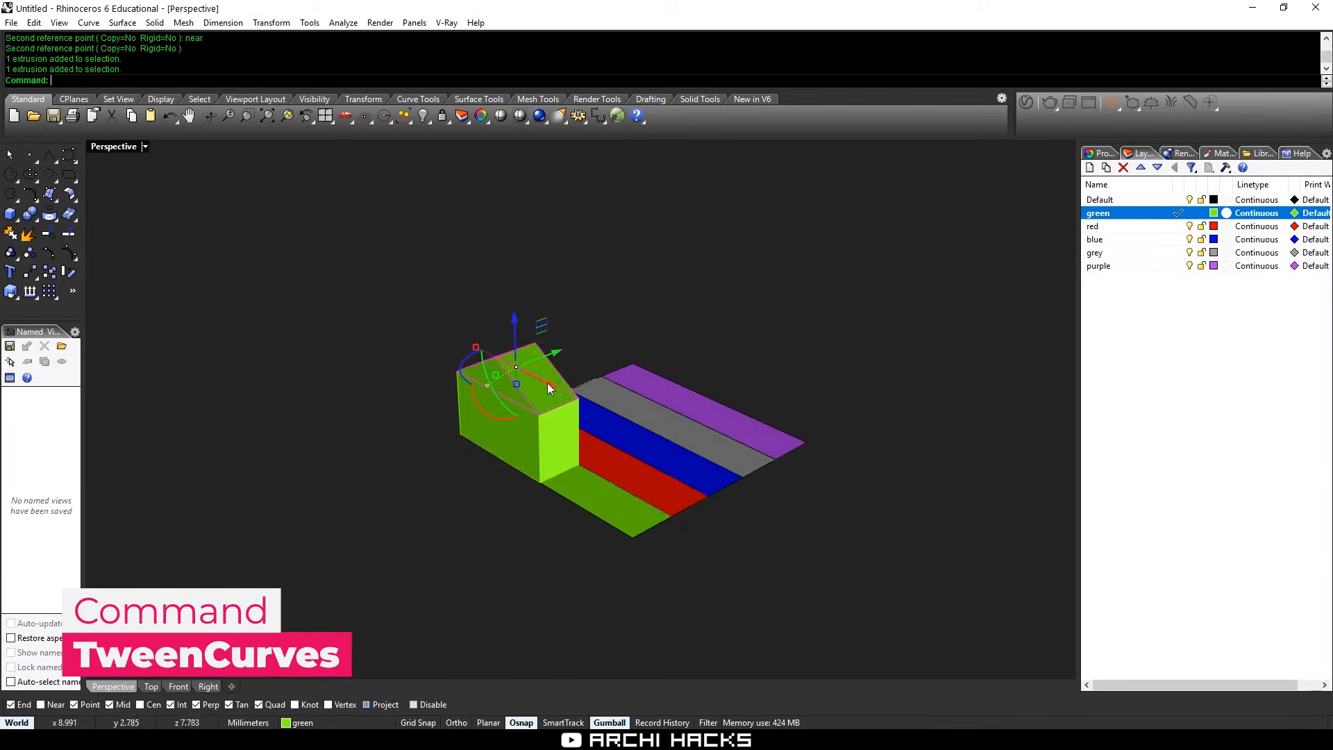
text(S1)
key(Return)
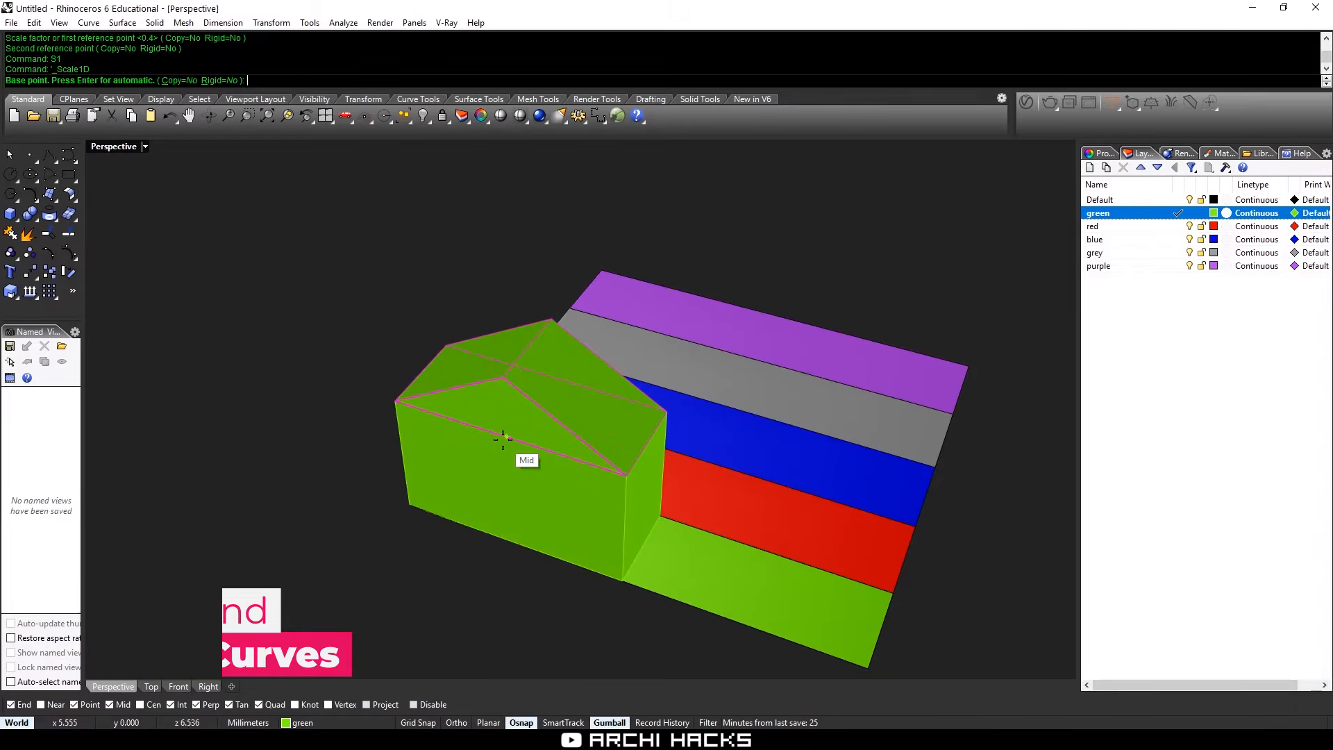
click(507, 436)
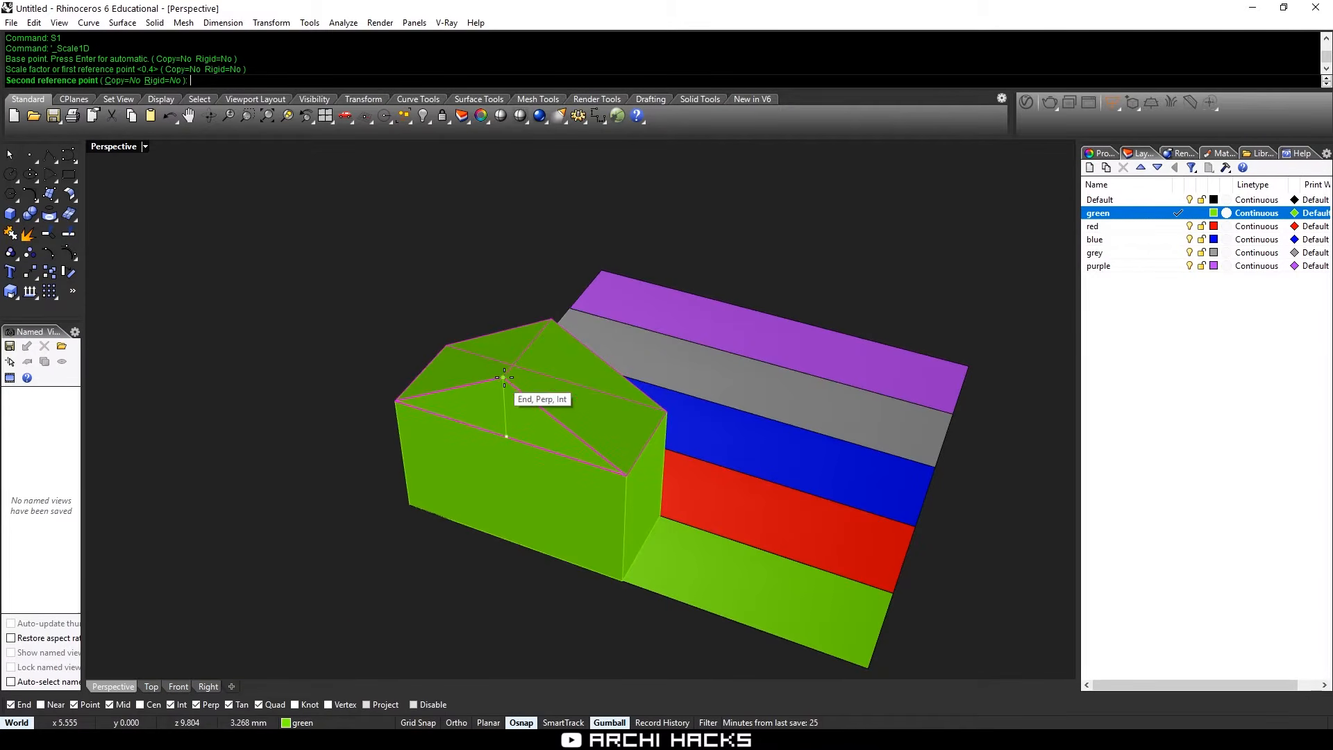
click(505, 350)
key(Escape)
right_drag(615, 482, 539, 413)
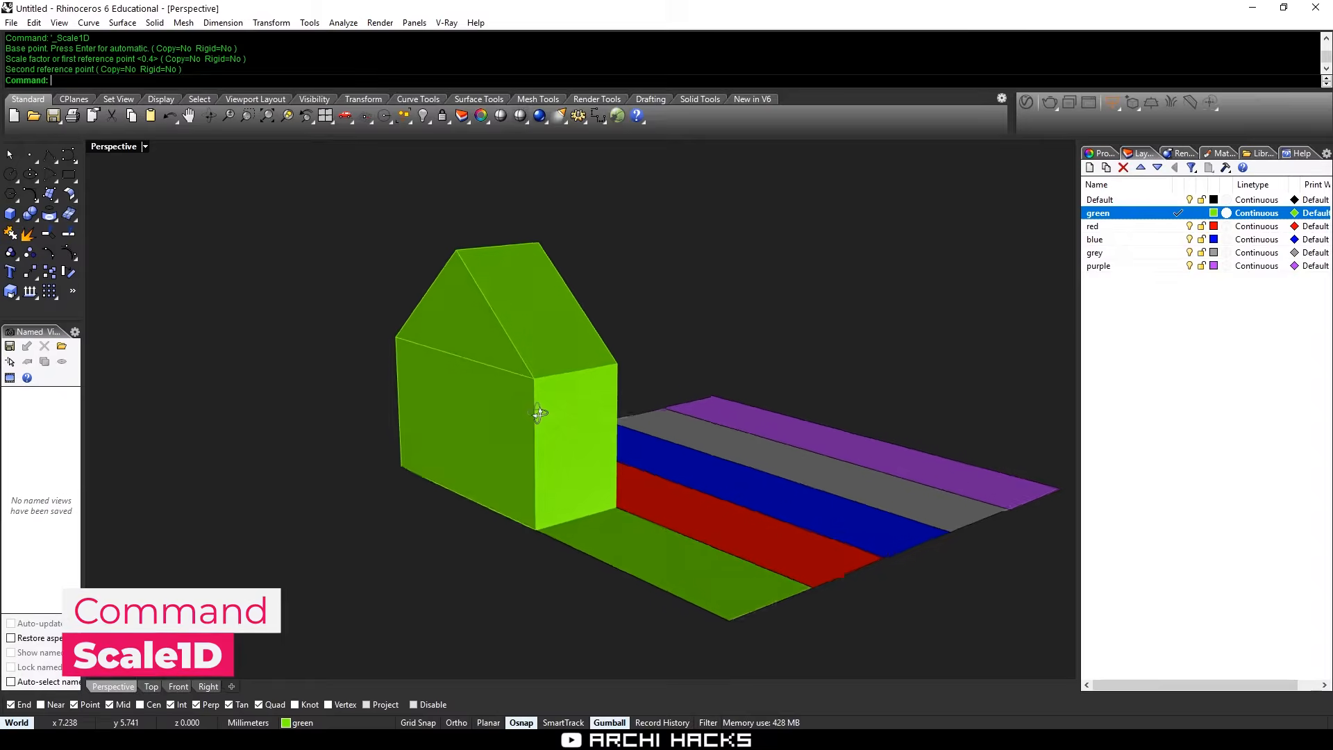
Join the roof and the box with BooleanUnion and clean up the coplanar faces with MergeAllFaces
click(543, 402)
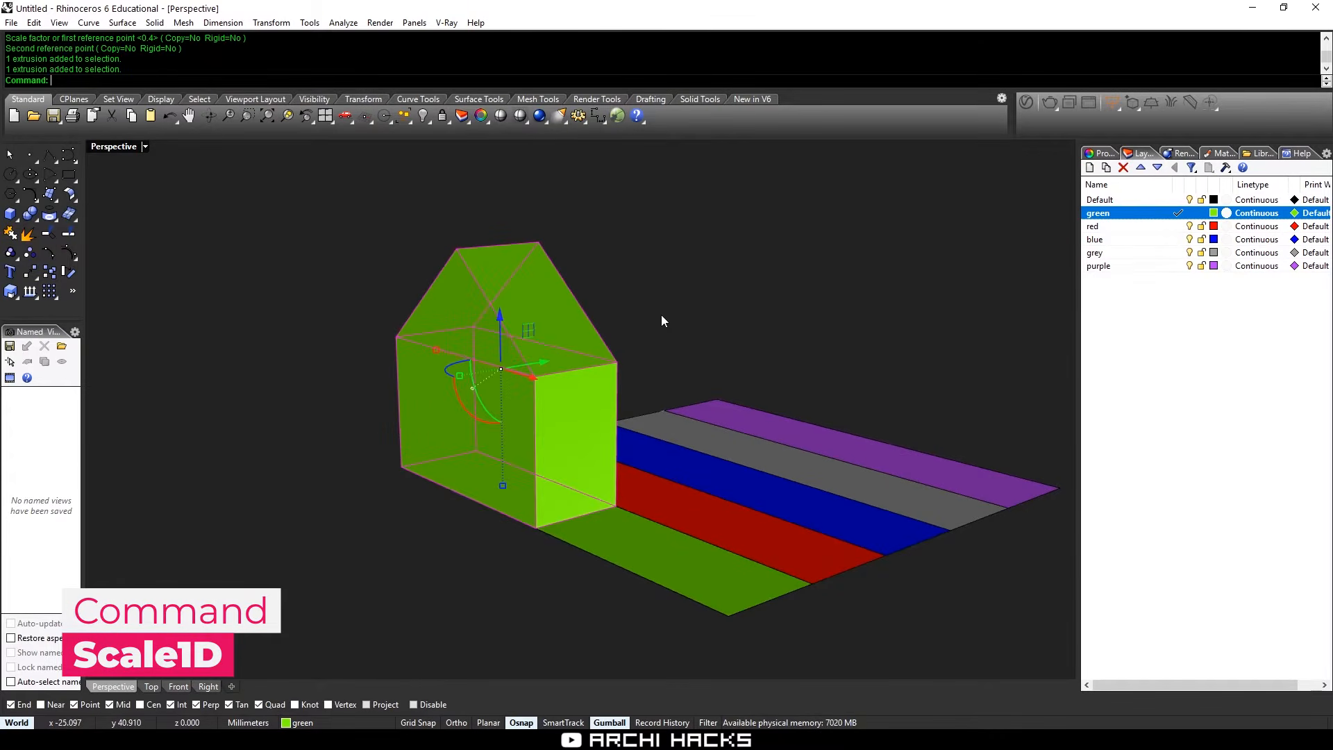
text(BO)
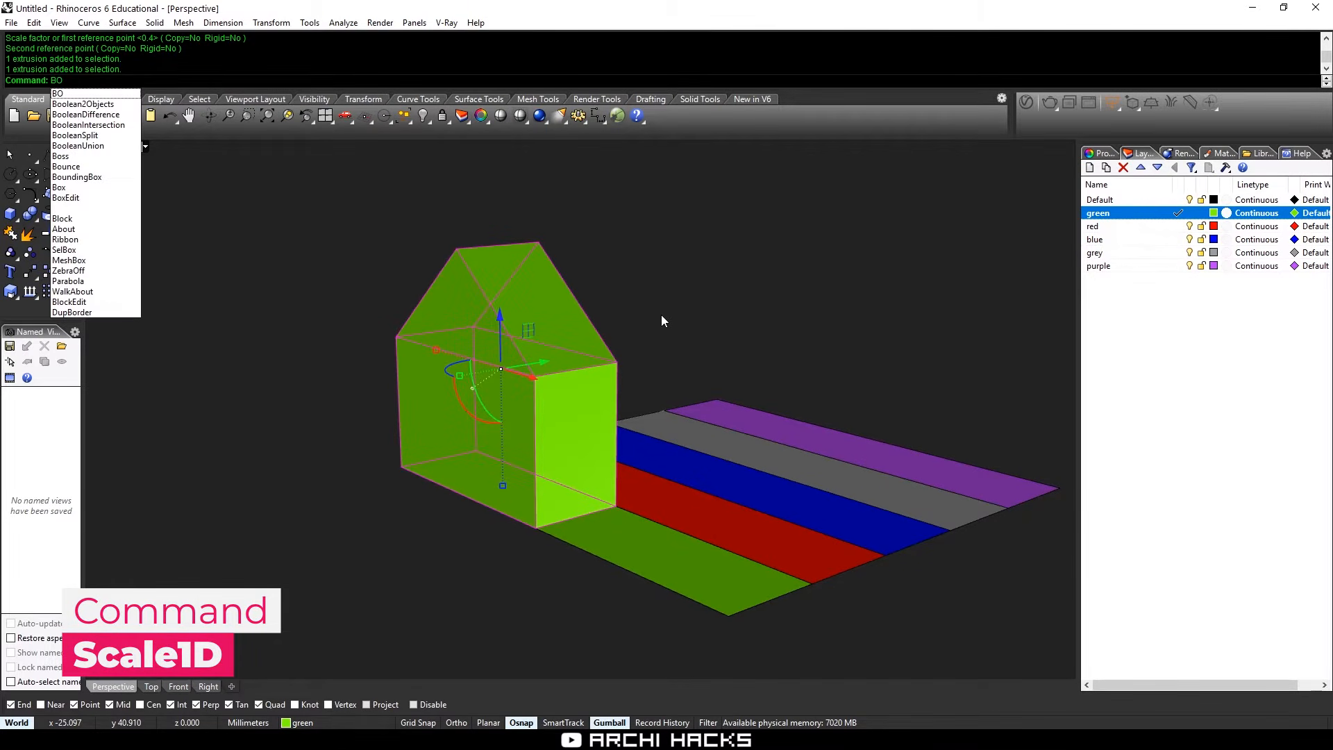
text(oleanUnion)
key(Return)
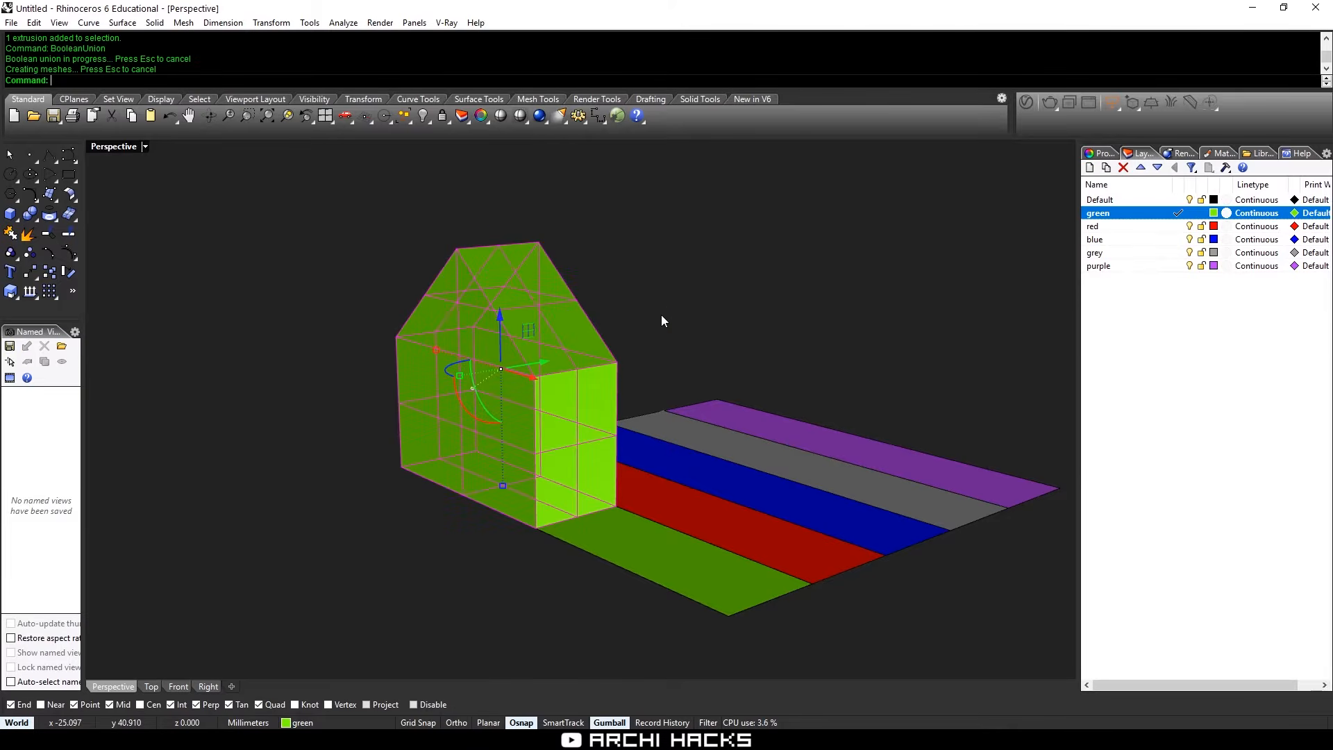
text(MergeAllFaces)
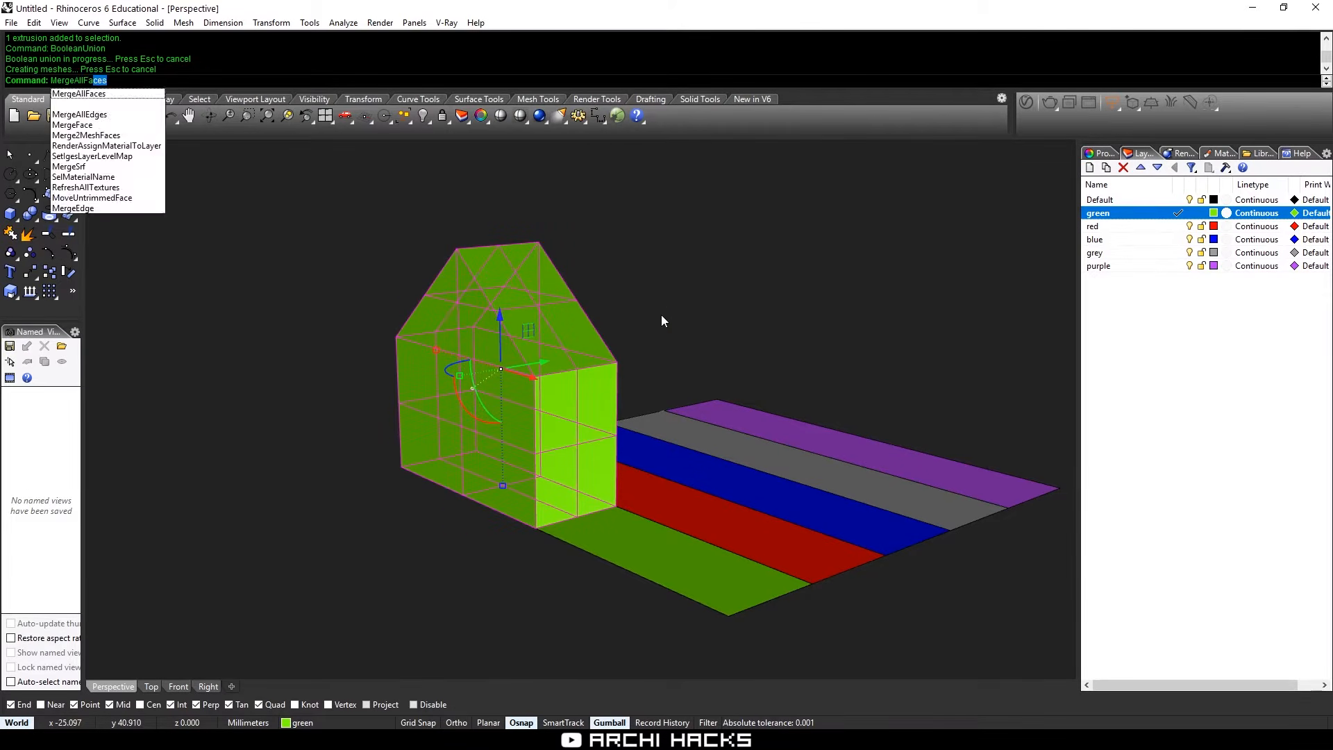
key(Return)
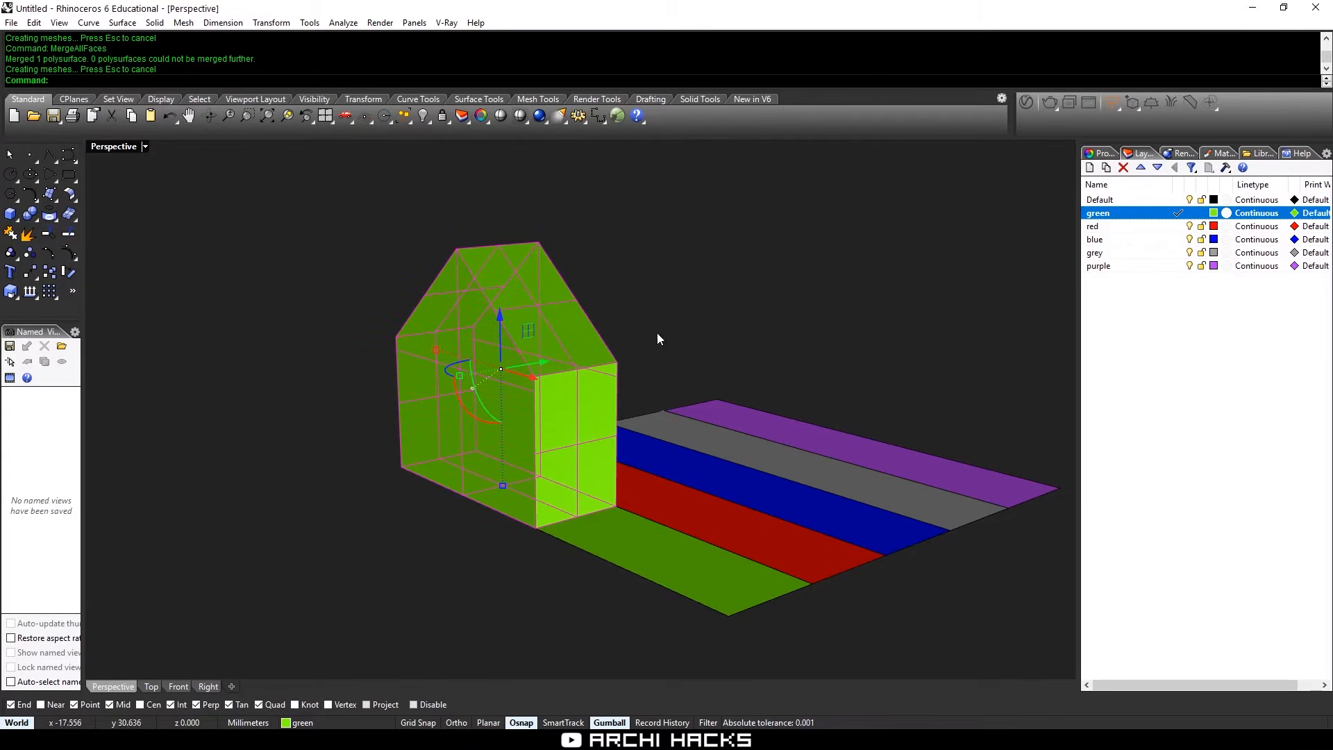
key(Escape)
Array the gabled house 1 × 5 × 1 in X, Y and Z, taking the Y spacing from one strip's width, 4.444 mm
right_drag(779, 206, 551, 343)
scroll(548, 355, down, 3)
click(547, 398)
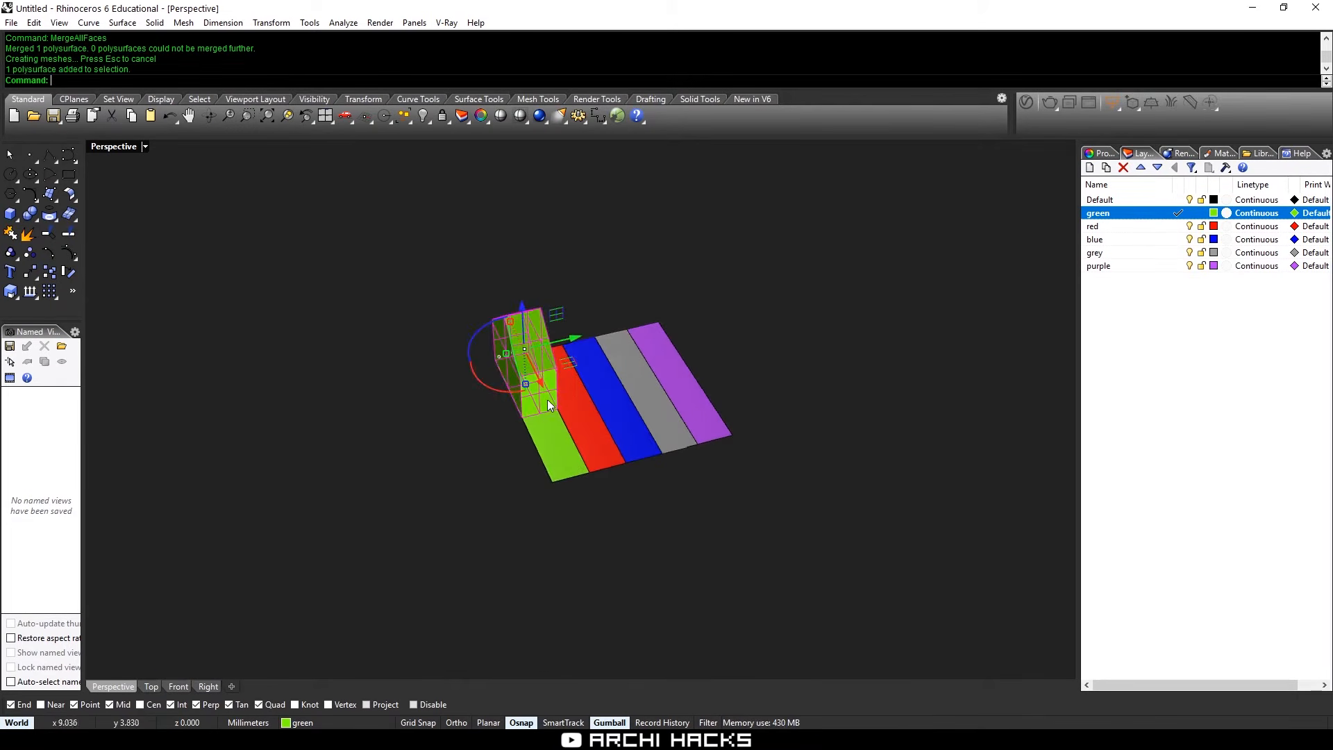
text(Arra)
key(Return)
key(Return)
key(Return)
key(Return)
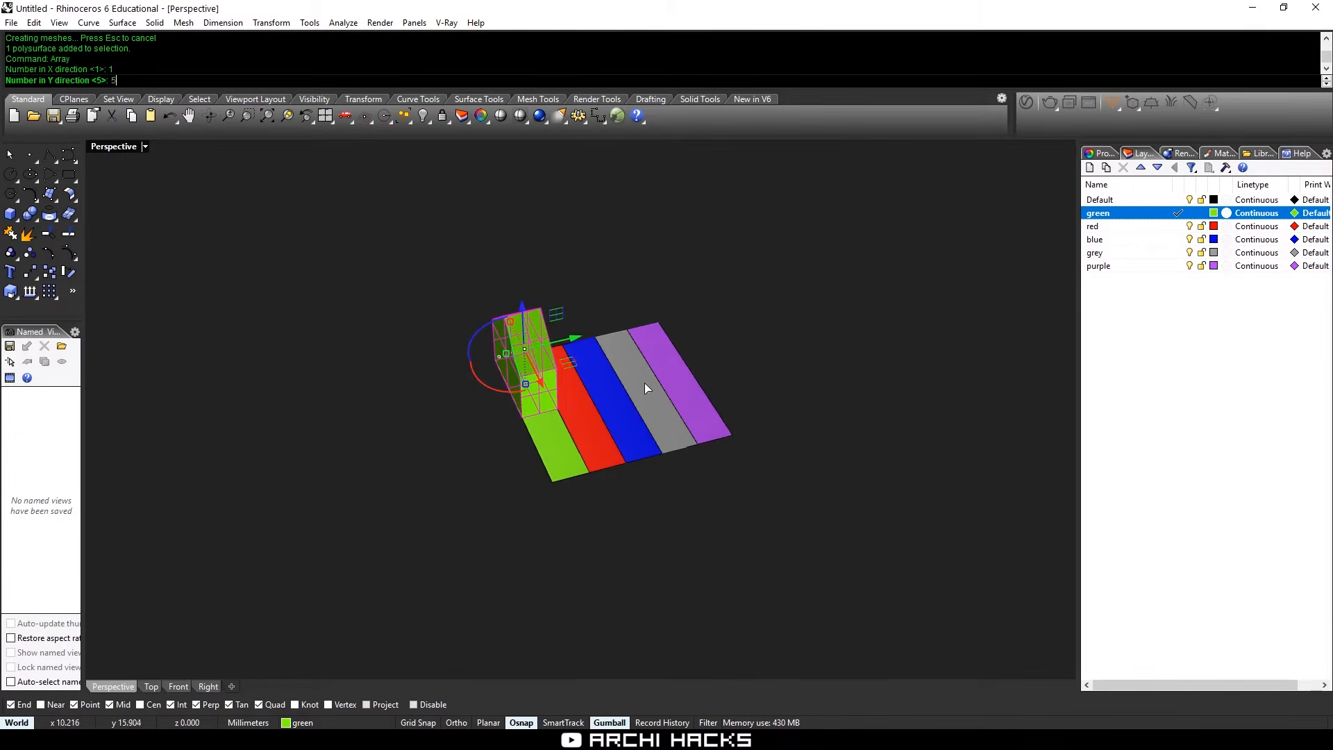
click(551, 491)
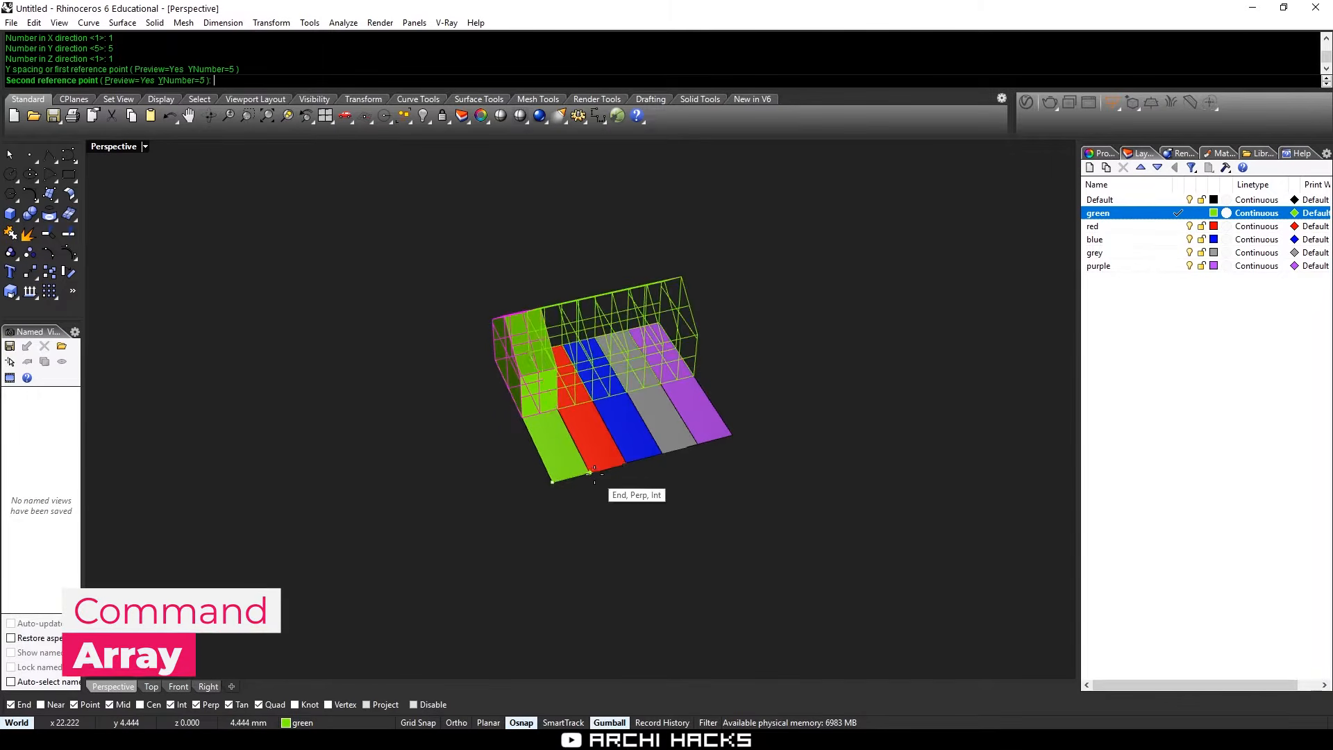
click(590, 474)
key(Return)
scroll(615, 232, up, 4)
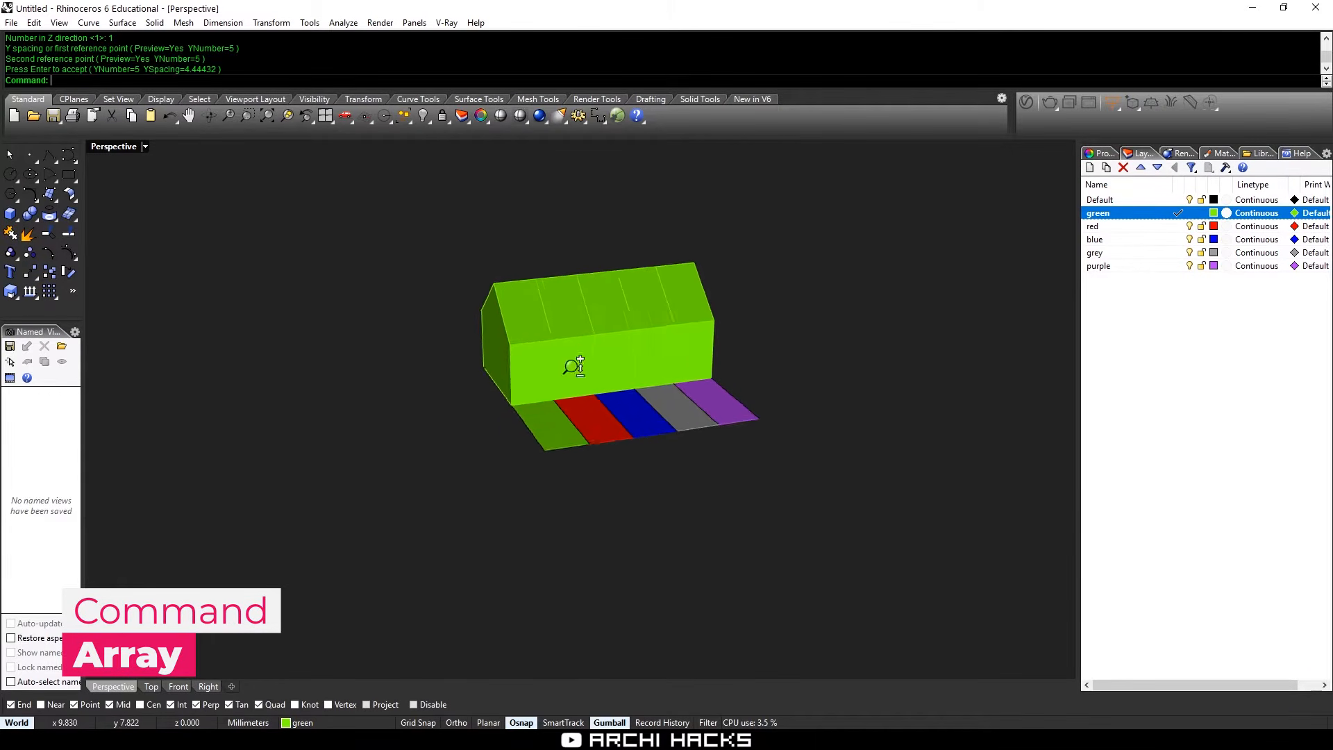
Raise the second house, standing on the red strip, vertically off the ground
click(575, 336)
right_drag(571, 386, 548, 236)
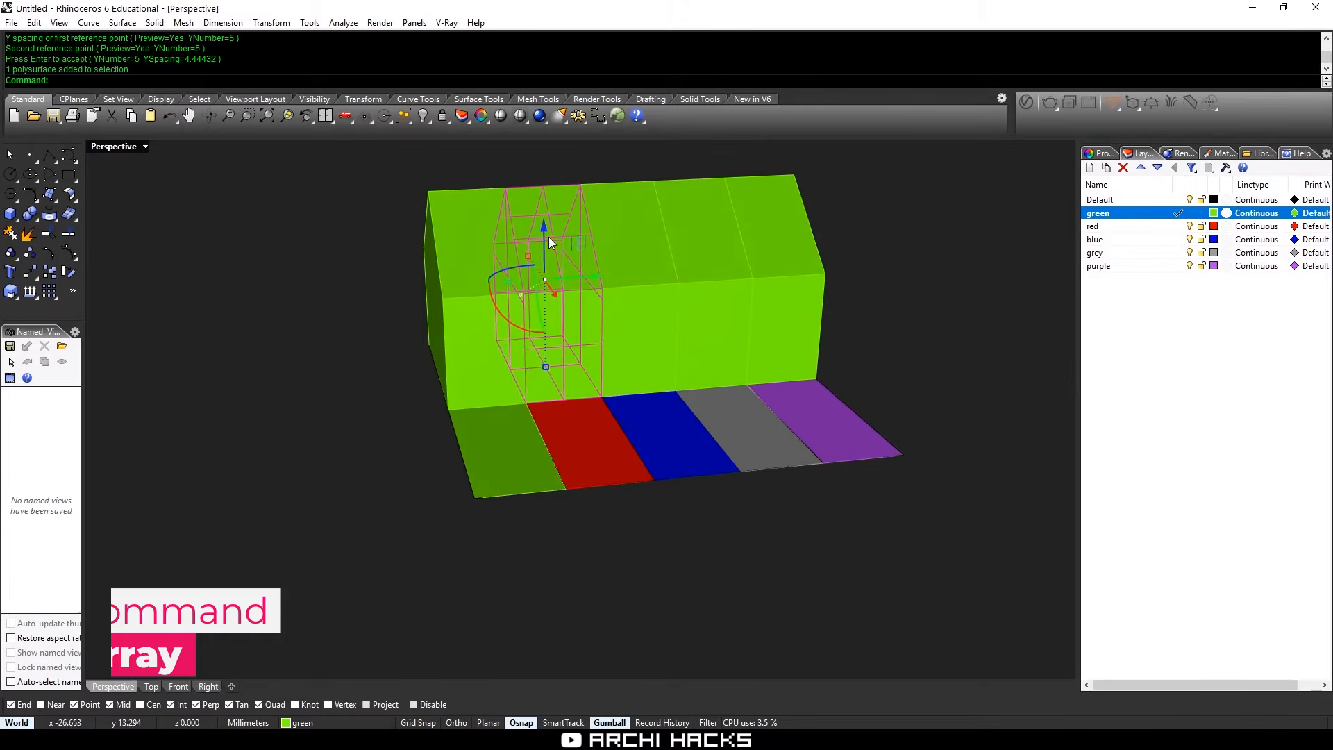
drag(545, 237, 531, 356)
right_drag(530, 356, 590, 360)
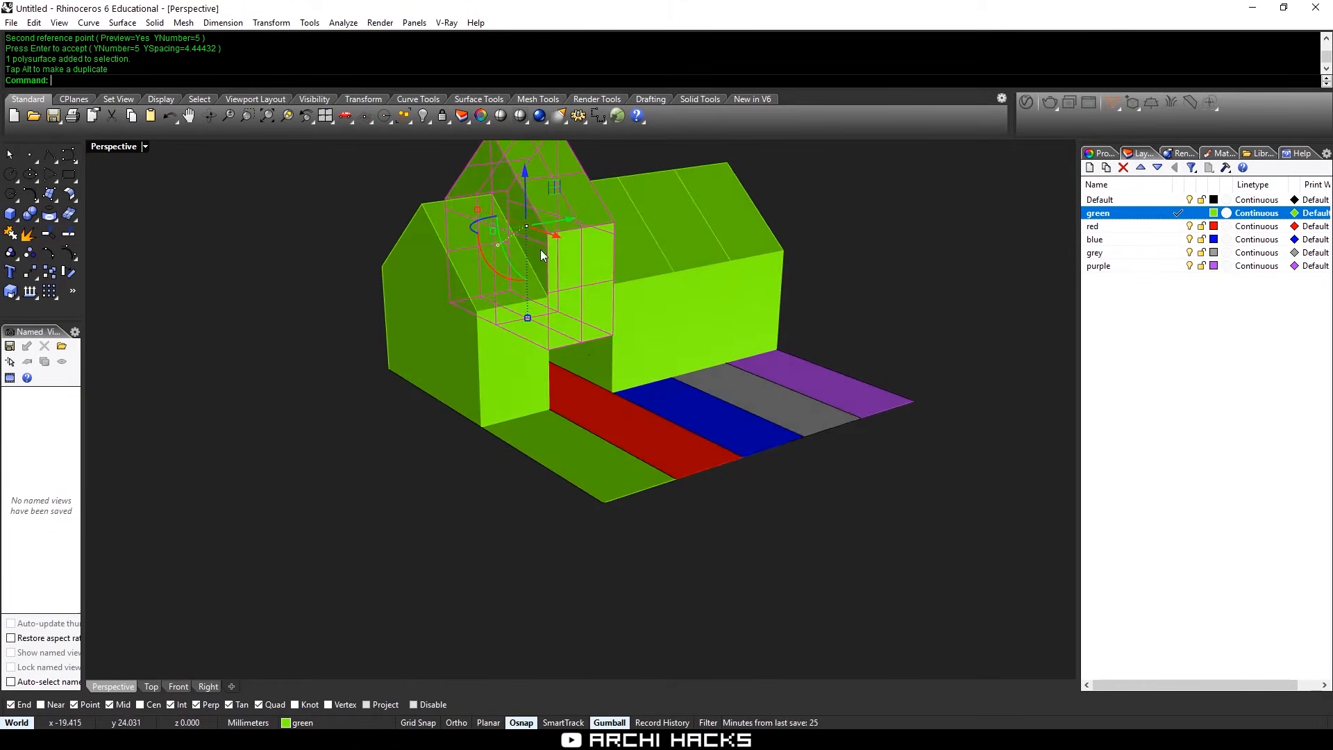
text(S2)
key(Return)
key(Escape)
Shrink the raised house slightly in the Front view with Scale2D, using the midpoint of its base as the base point
key(ctrl+m)
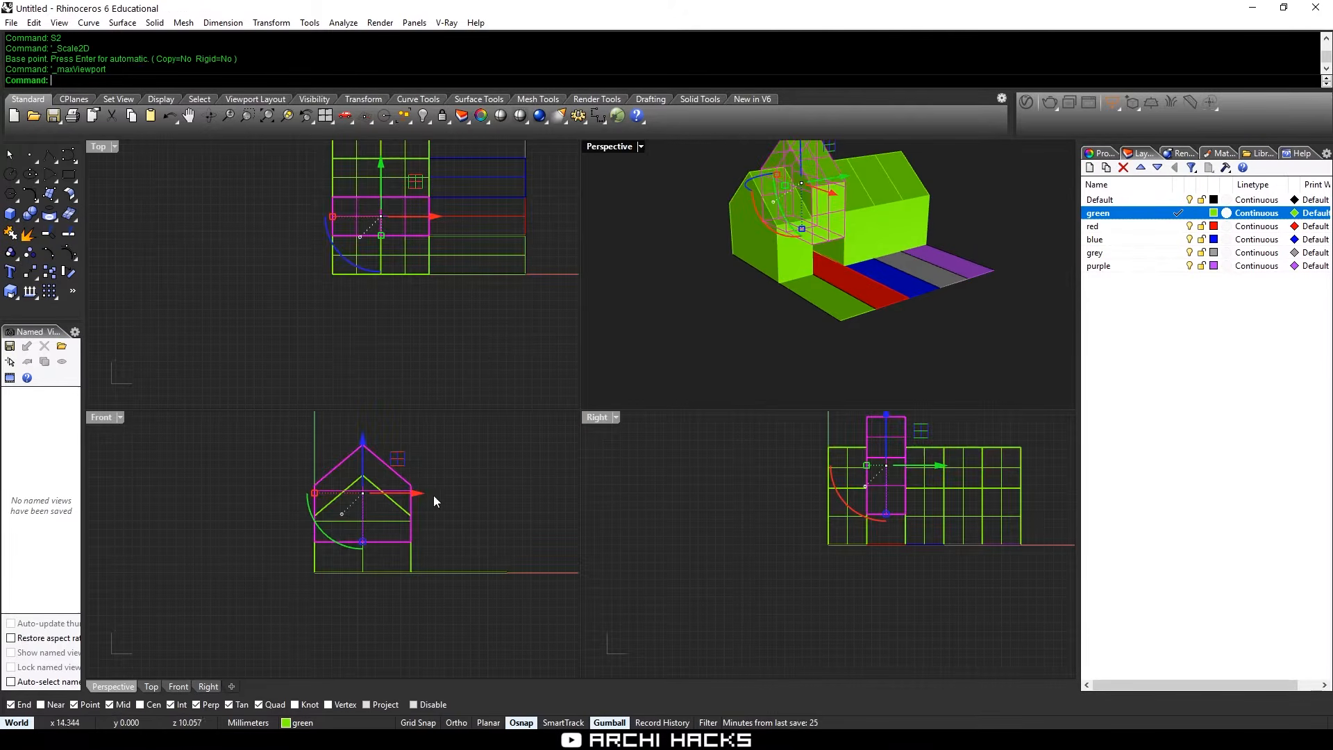
right_drag(405, 538, 422, 539)
key(ctrl+m)
text(S2)
key(Return)
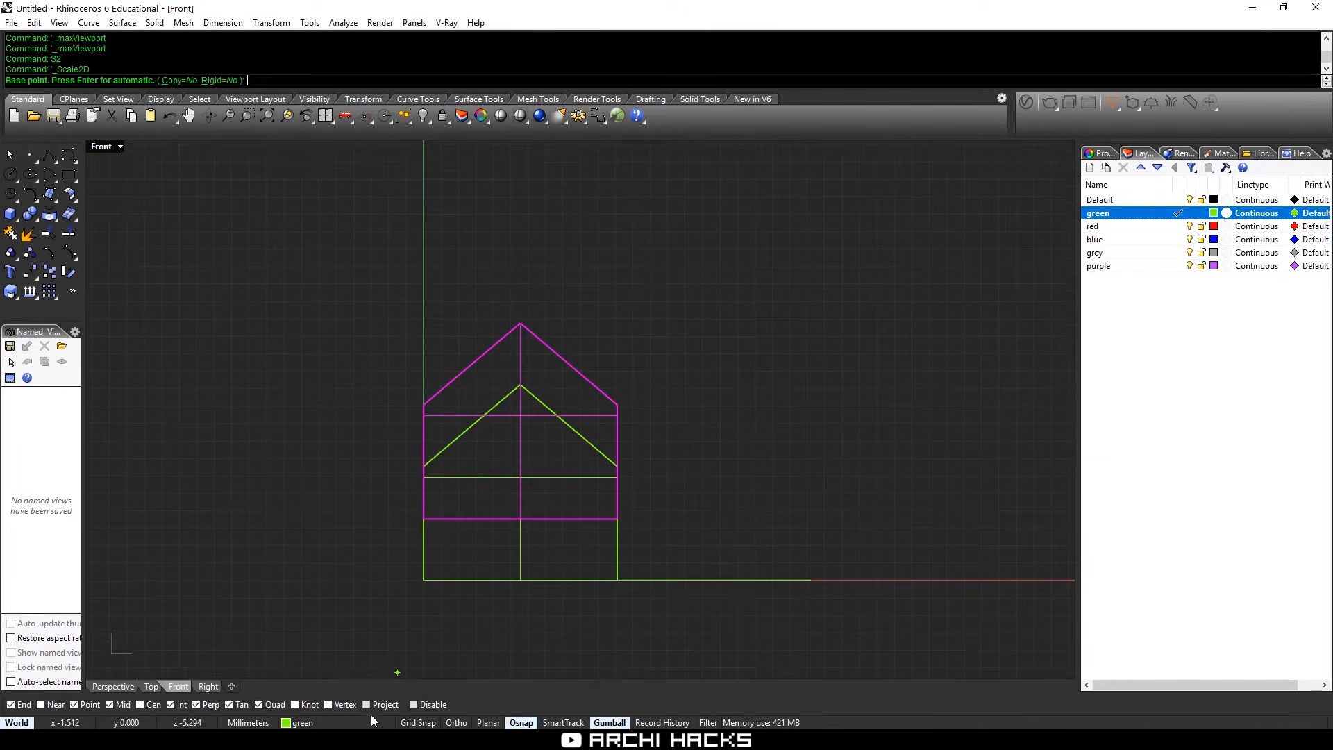
click(521, 518)
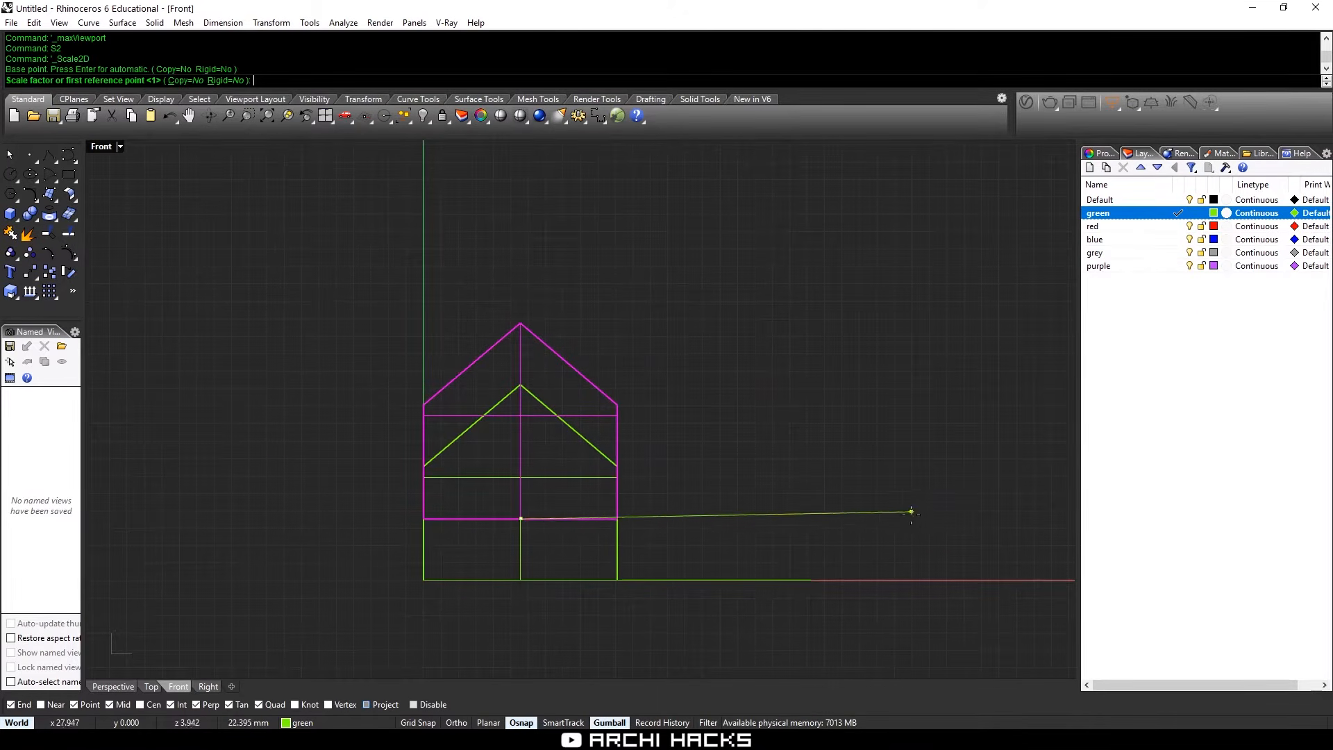
click(907, 517)
click(863, 520)
key(Escape)
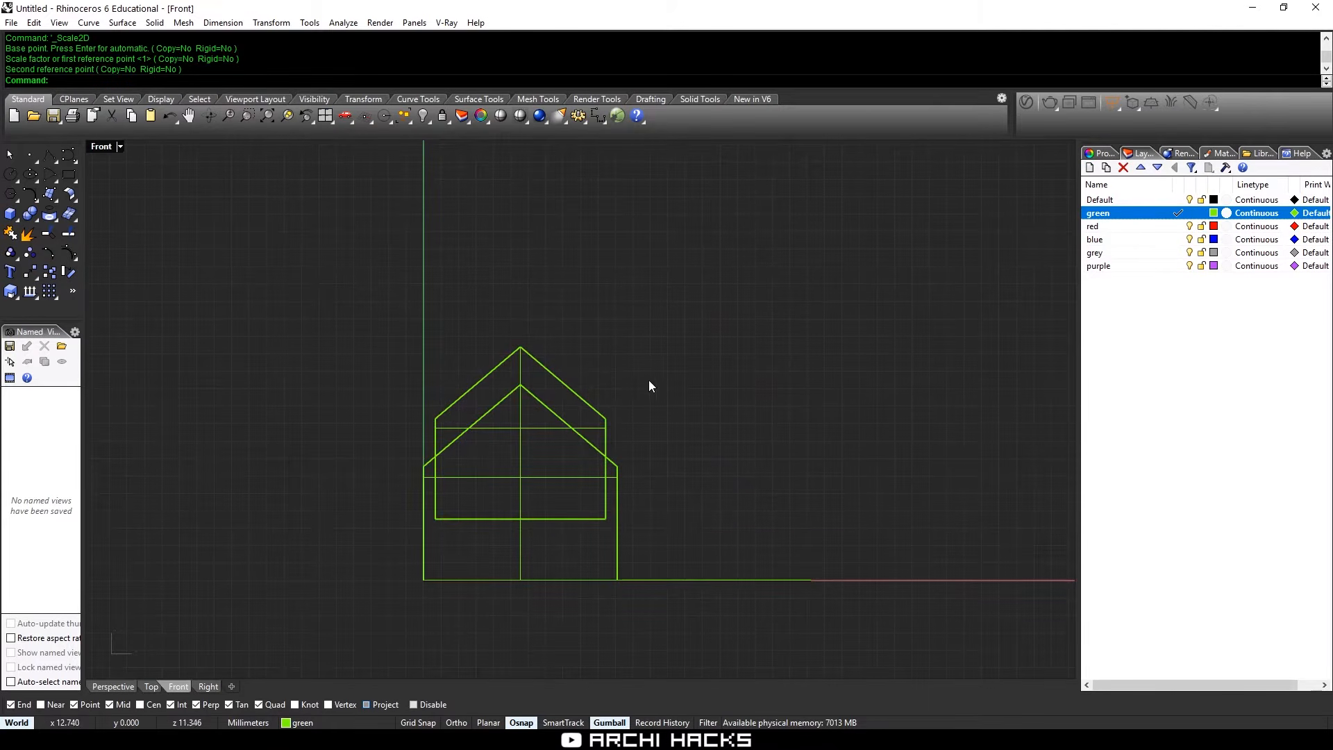
Move the raised house to the red strip's layer with MatchLayer
key(ctrl+m)
click(827, 193)
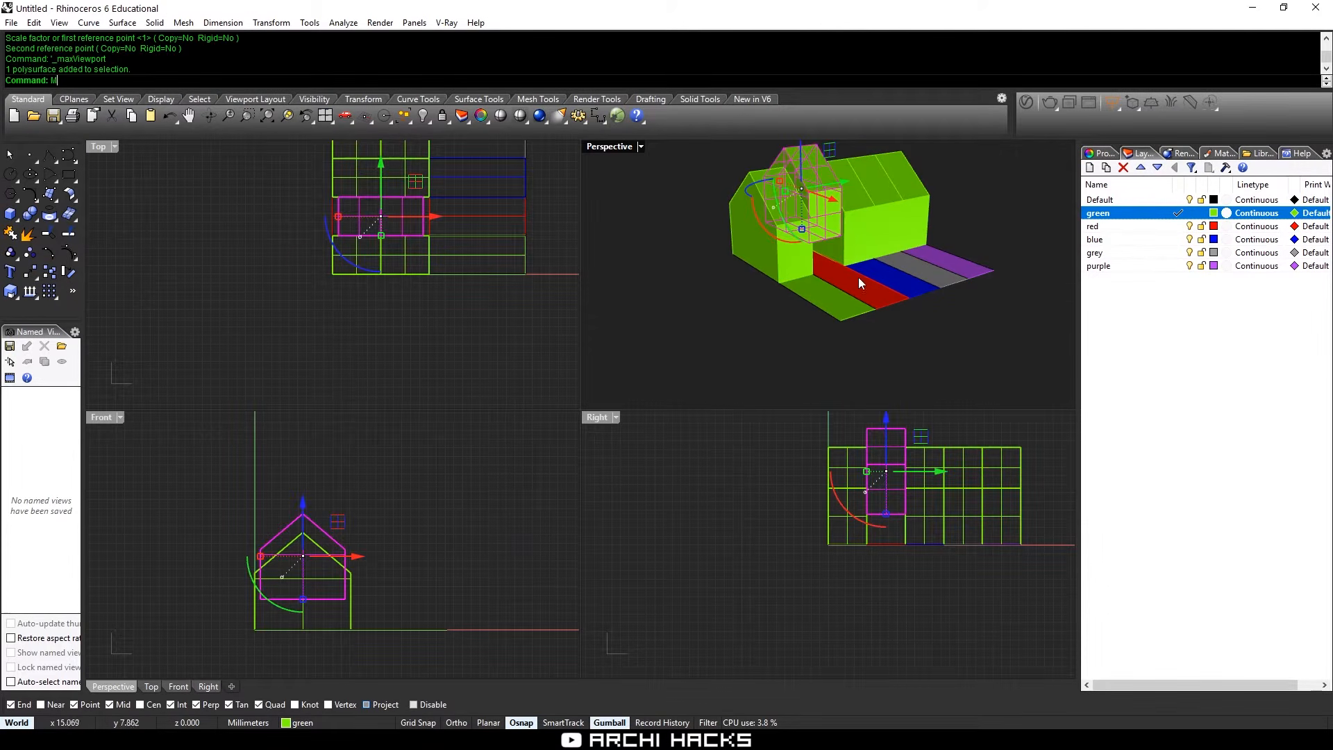
key(Down)
key(Down)
key(Down)
key(Down)
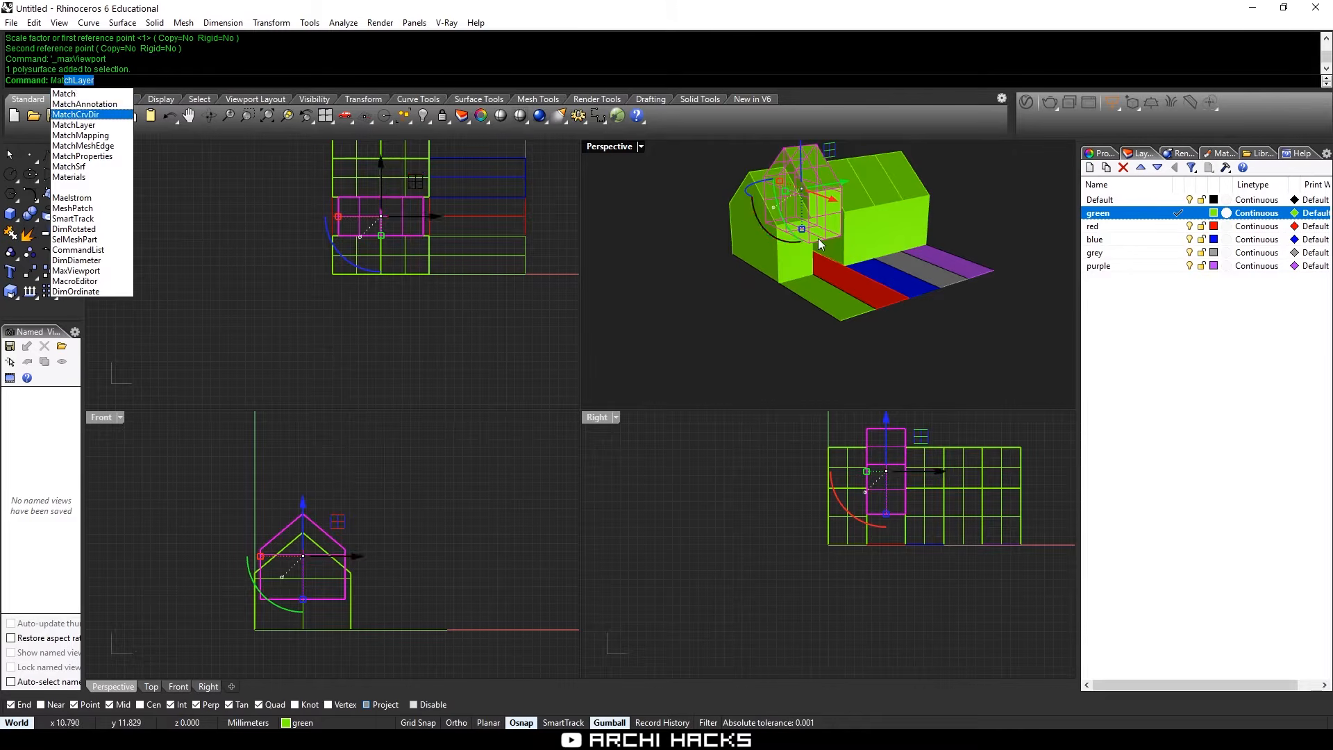
key(Return)
key(Return)
click(859, 288)
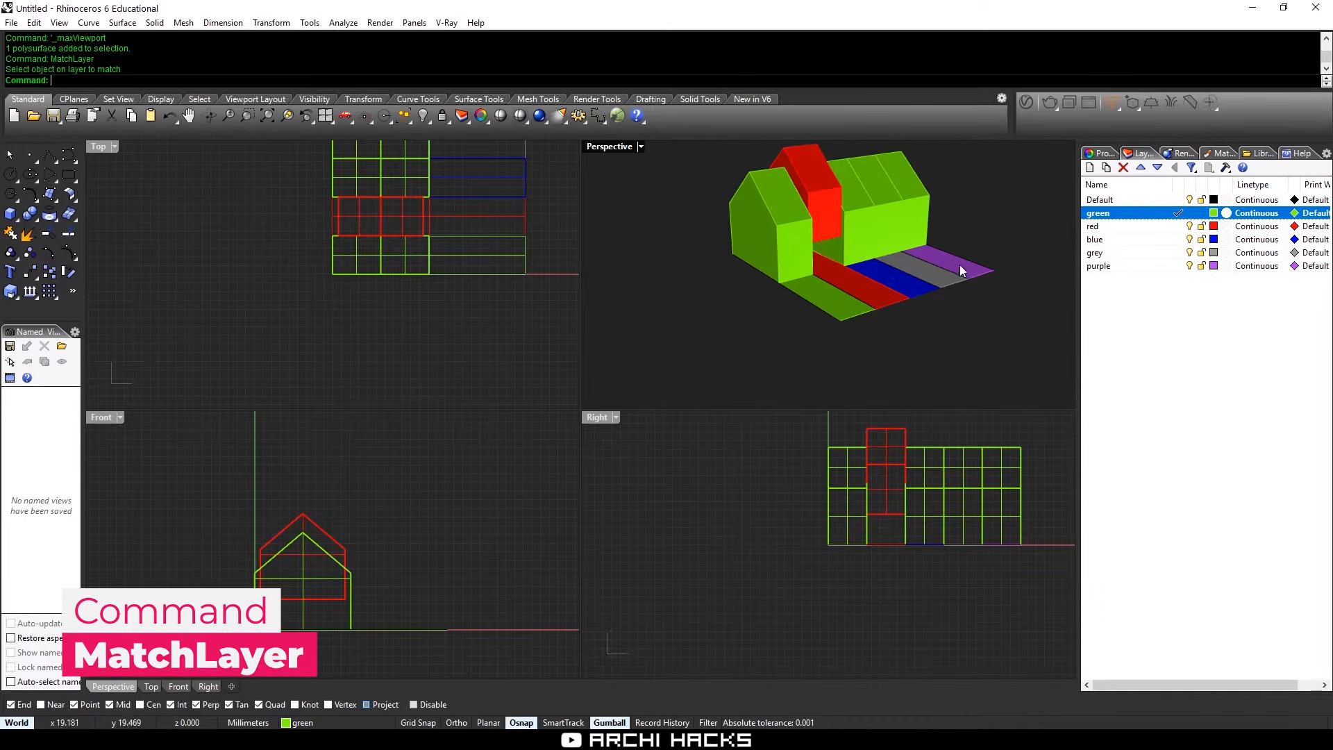
Match the third house's layer to the blue strip
right_drag(904, 260, 903, 243)
click(865, 240)
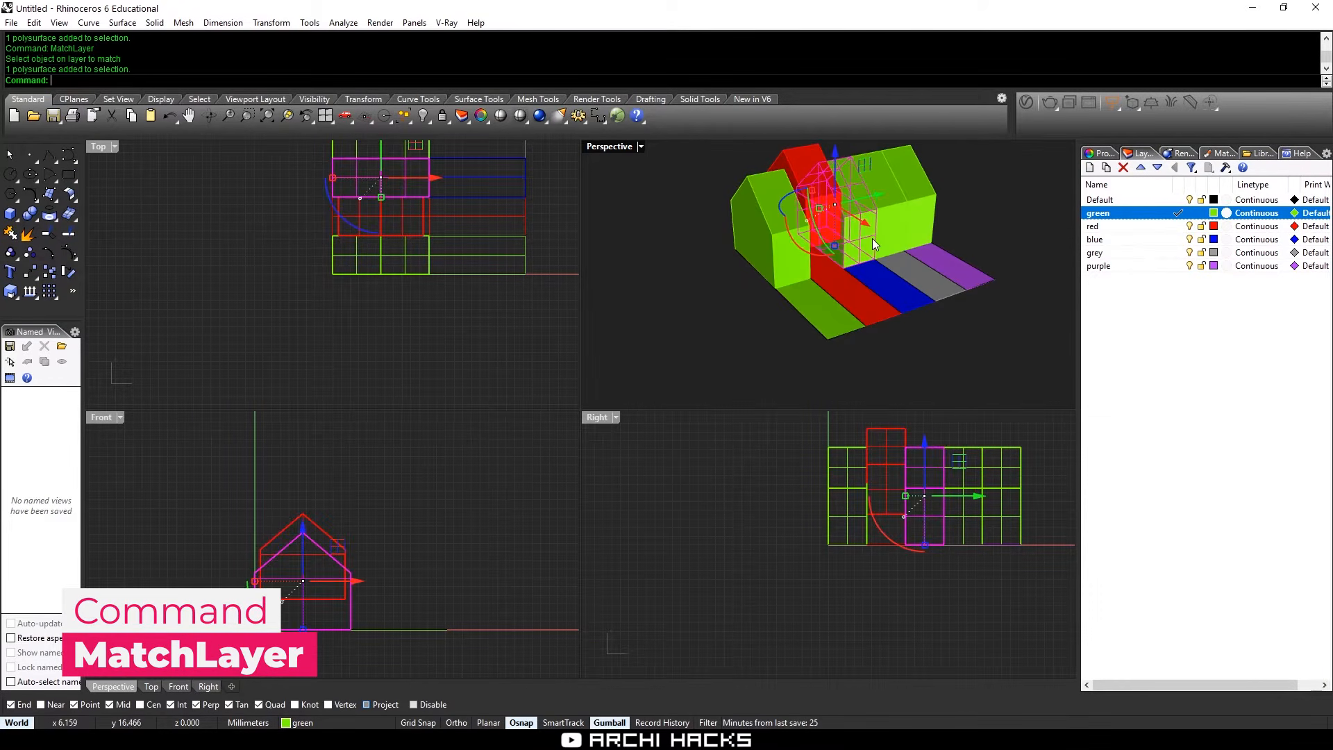
shift+right_drag(923, 281, 790, 302)
key(Return)
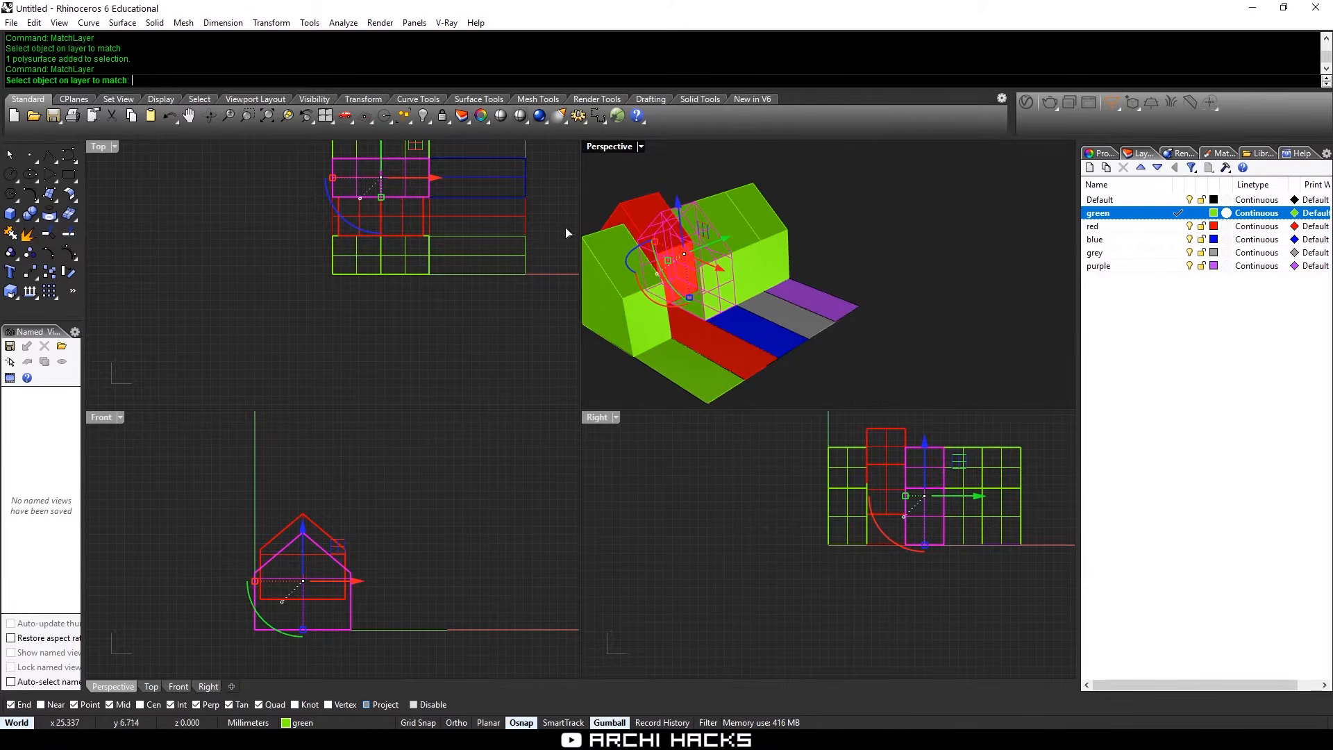
click(754, 329)
Match the fourth house's layer to the grey strip and the fifth house's layer to the purple strip
right_drag(982, 328, 808, 353)
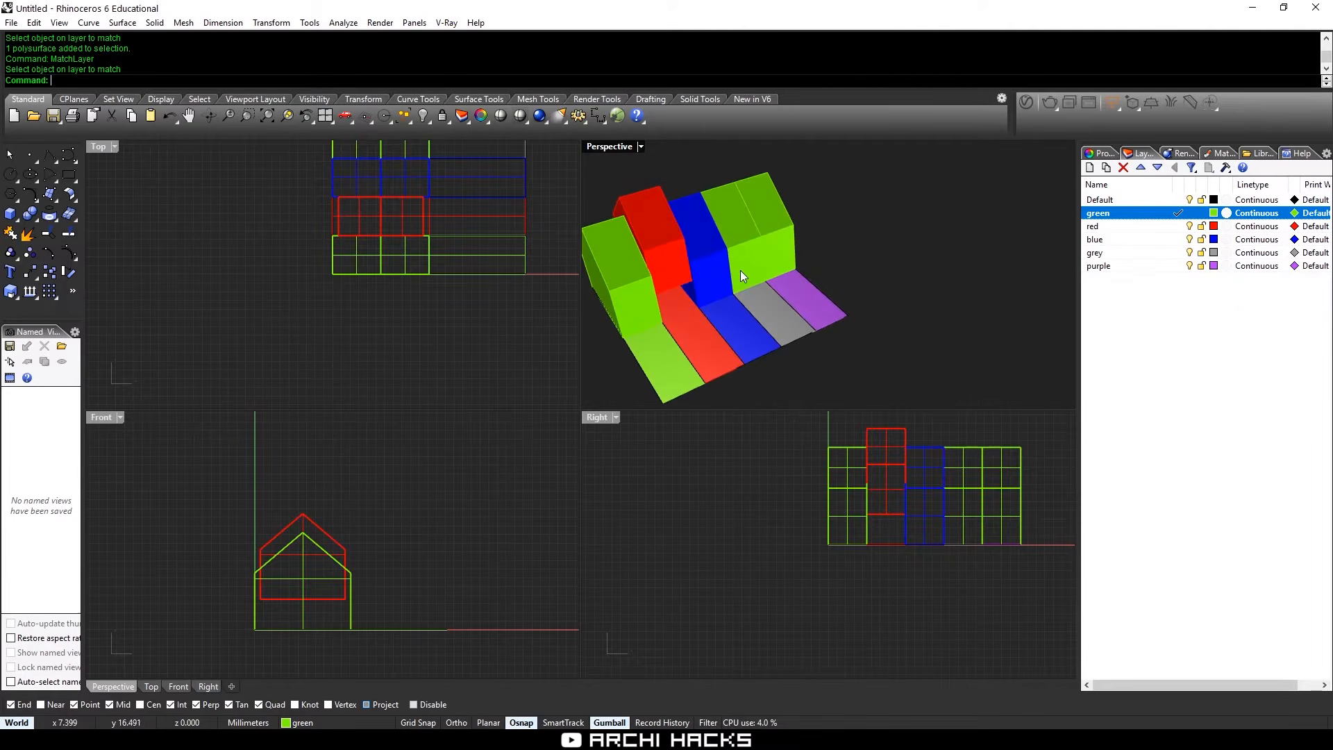
click(746, 269)
key(Return)
click(795, 328)
click(779, 234)
key(Return)
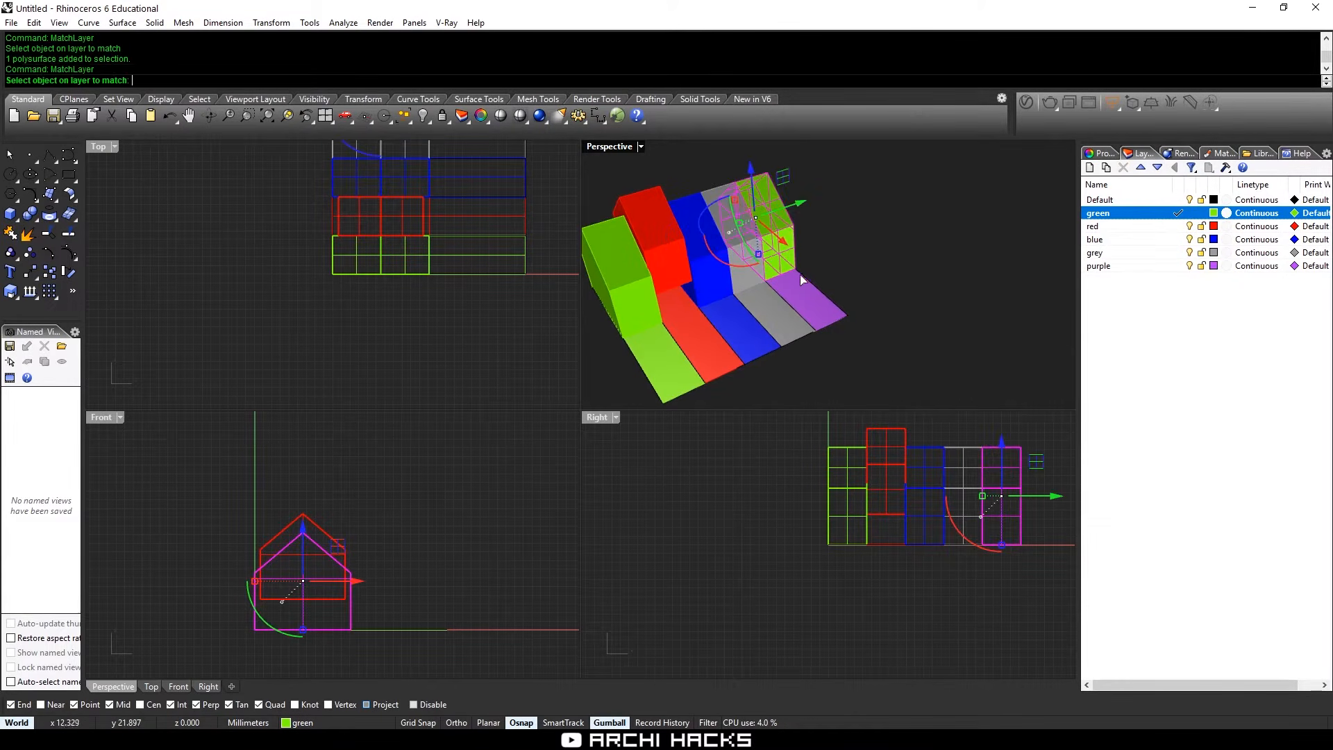
click(805, 288)
click(858, 264)
Draw a box over the grey house's footprint, about 5.2 mm high, snapping its height near the house's vertical edge
right_drag(858, 269, 761, 255)
scroll(759, 247, up, 3)
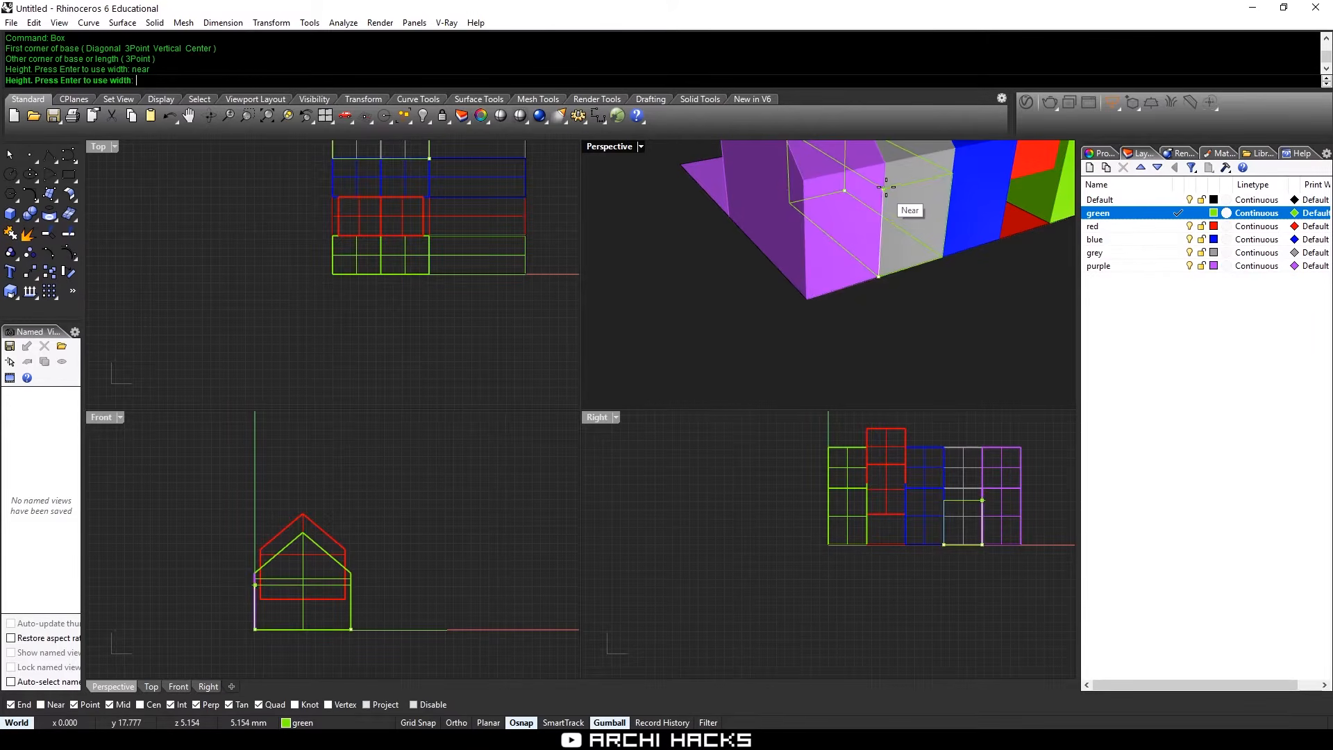
click(886, 186)
Delete the grey gabled house, keeping the new box inside it
right_drag(726, 329, 829, 324)
key(ctrl+m)
scroll(626, 326, down, 4)
click(585, 194)
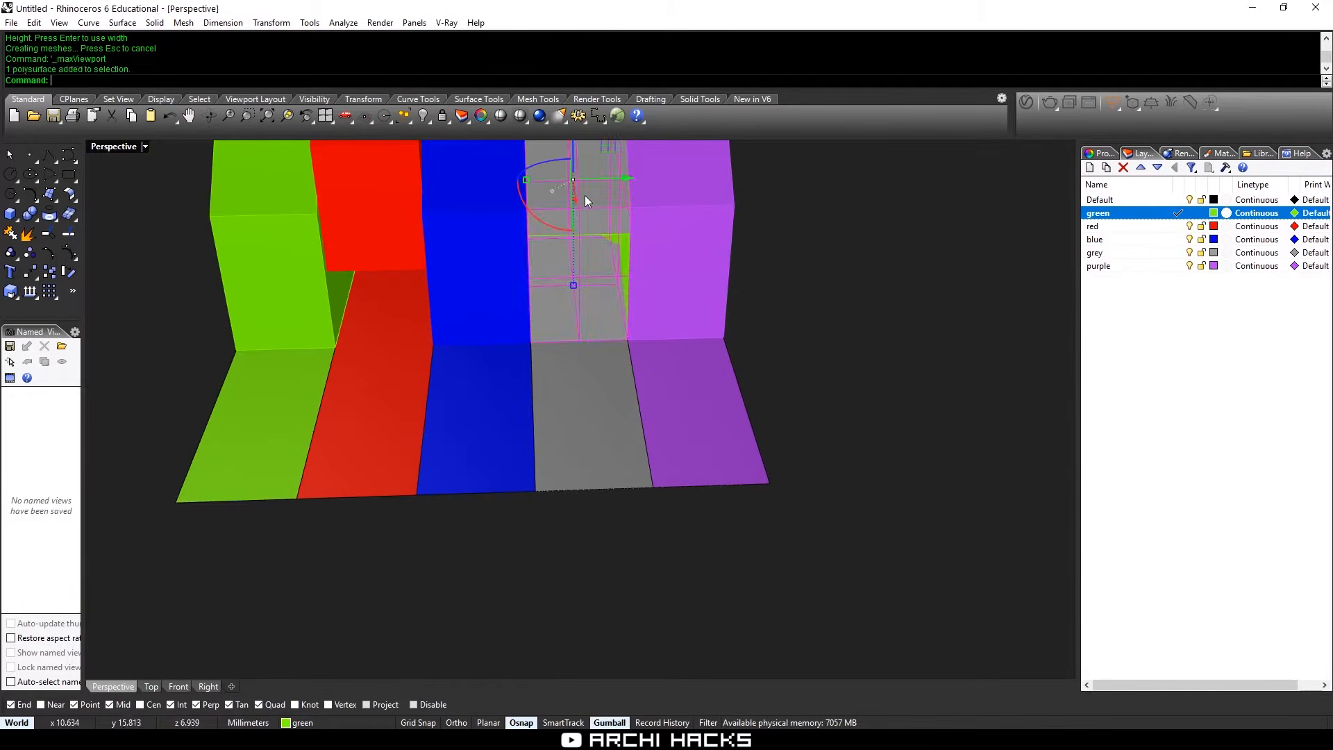
key(d)
key(Return)
Move the new box to the grey strip's layer with MatchLayer
click(591, 273)
text(MatchLayer)
key(Return)
click(583, 365)
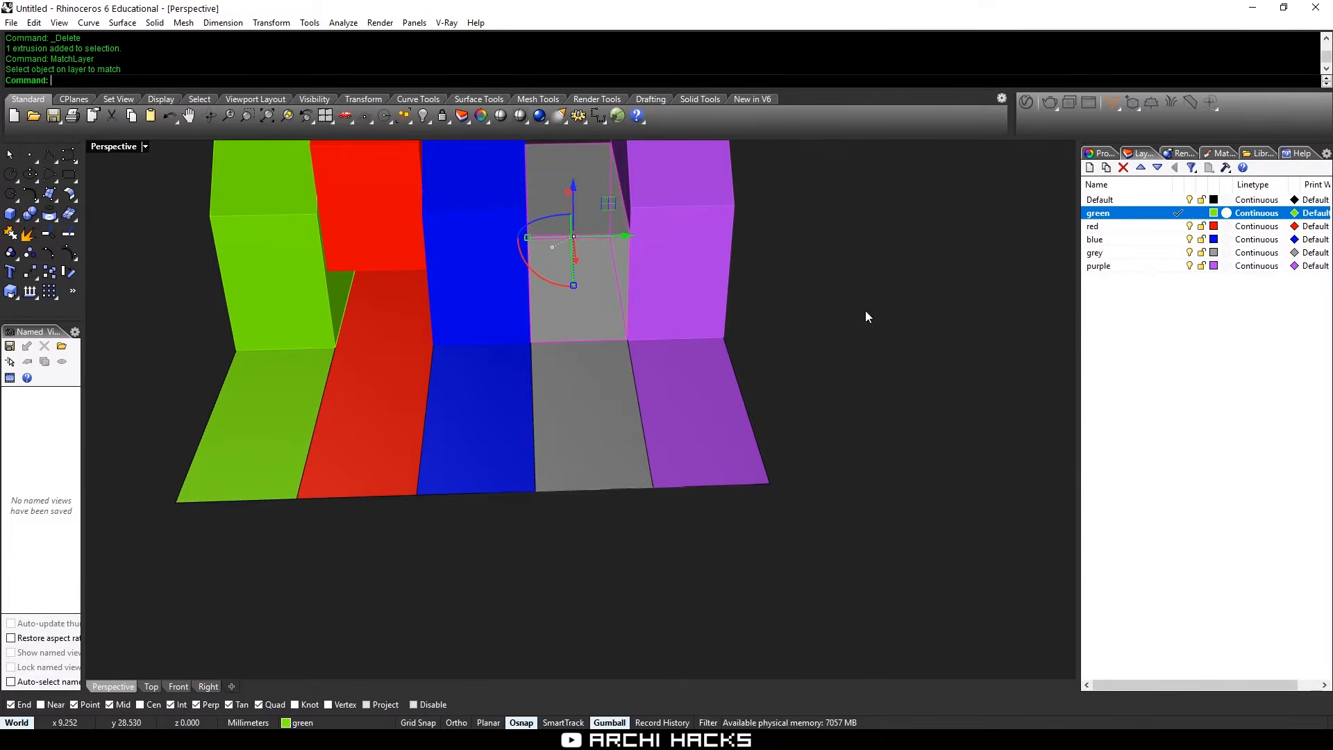
right_drag(697, 331, 699, 293)
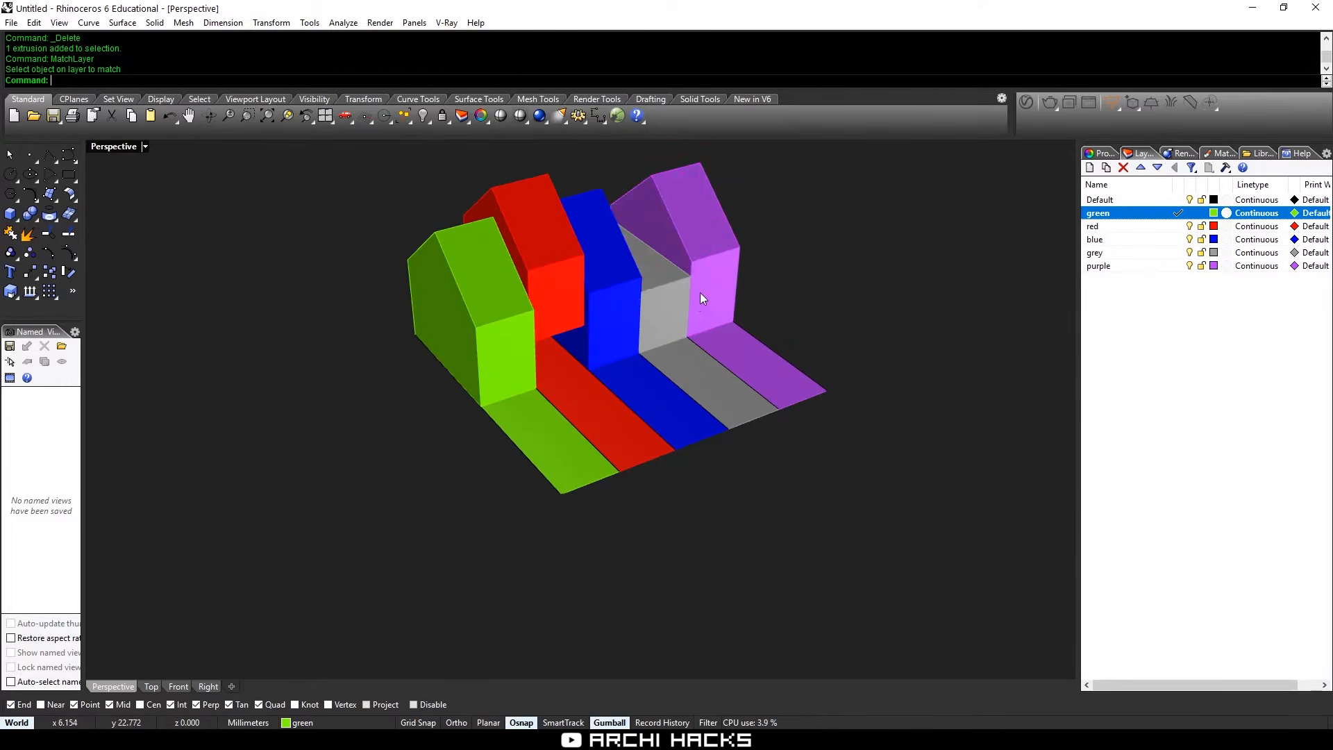
click(700, 293)
right_drag(819, 303, 654, 335)
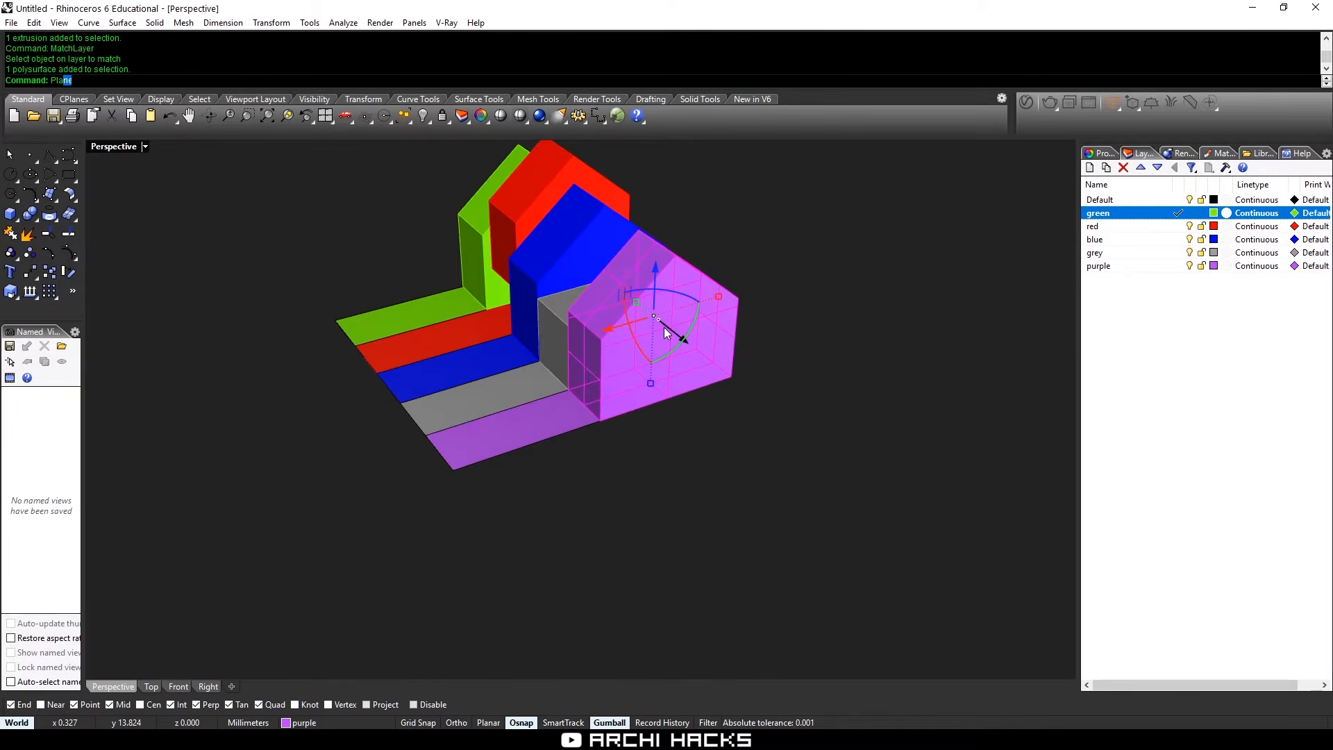
text(Pla)
key(Return)
key(Escape)
text(BO)
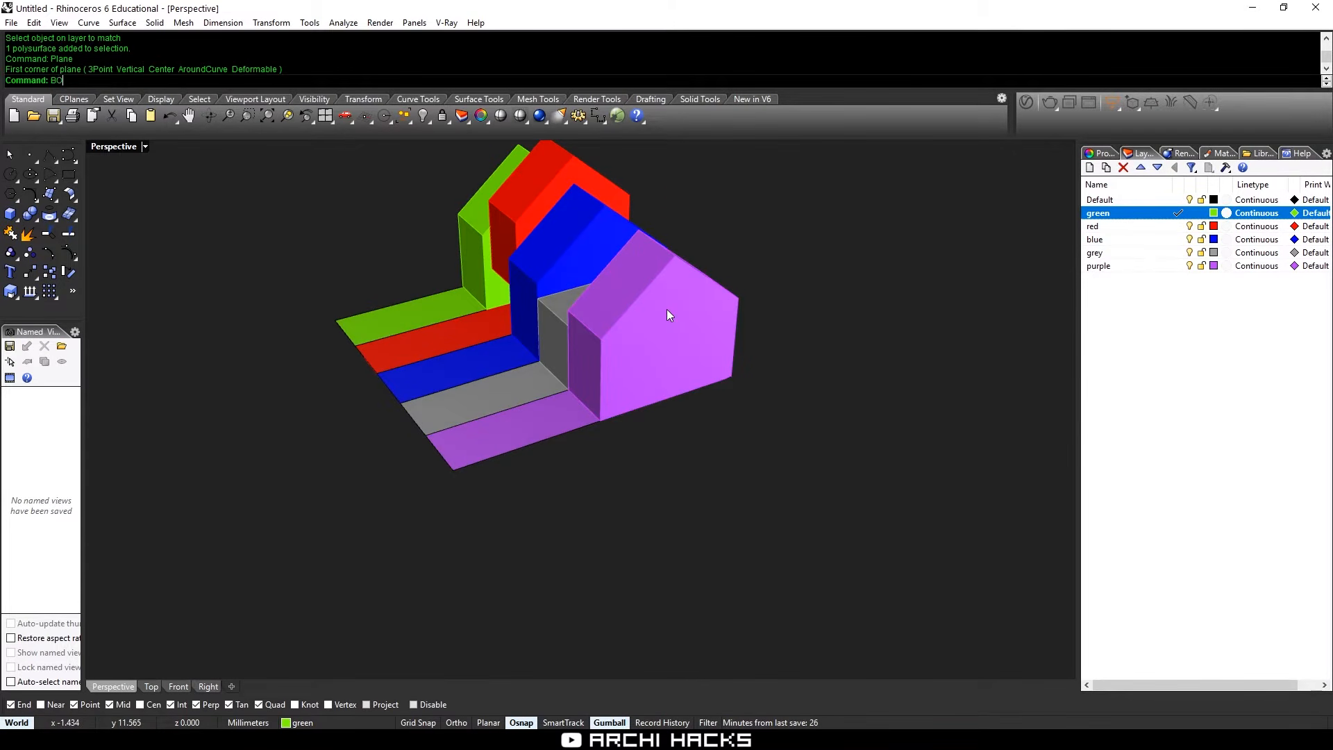
key(Return)
key(Escape)
Turn on the purple house's solid points and raise its bottom corner points about 3.1 mm to shorten the walls
click(646, 354)
text(SS)
key(Return)
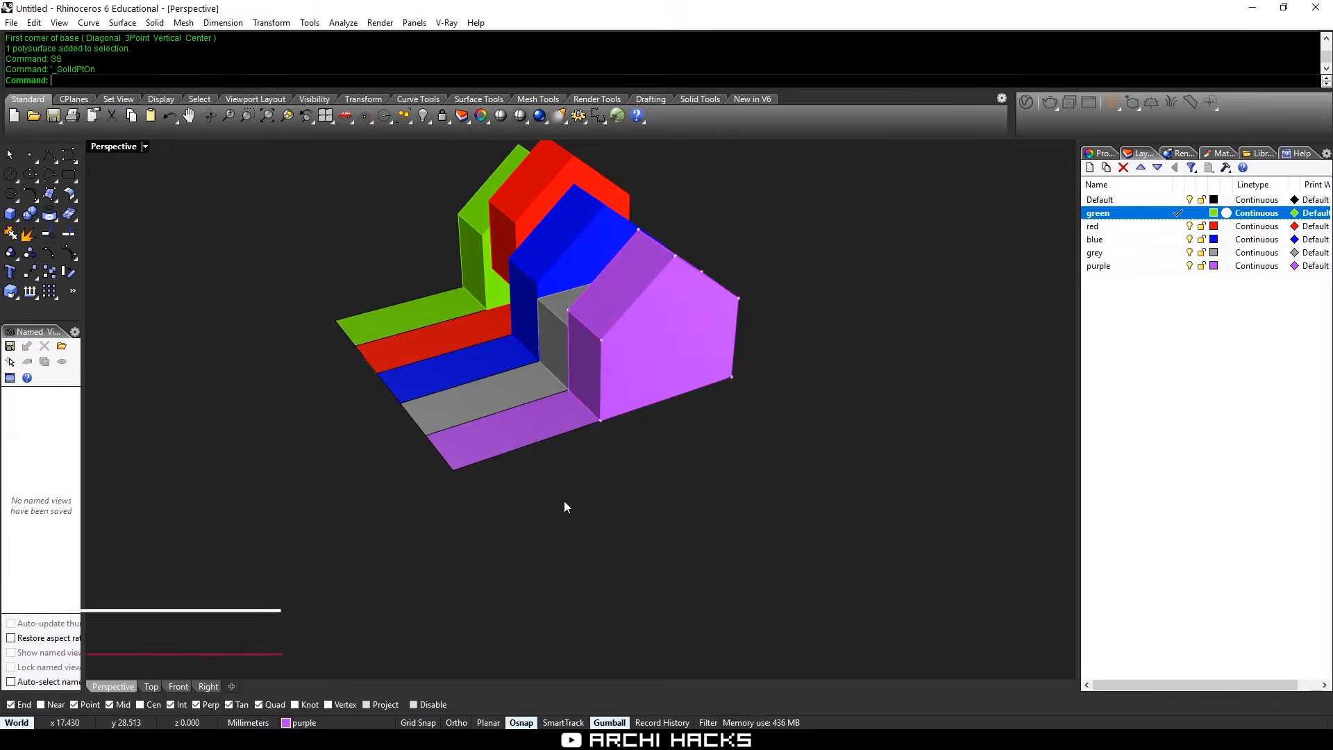
key(ctrl+alt+w)
drag(534, 484, 622, 368)
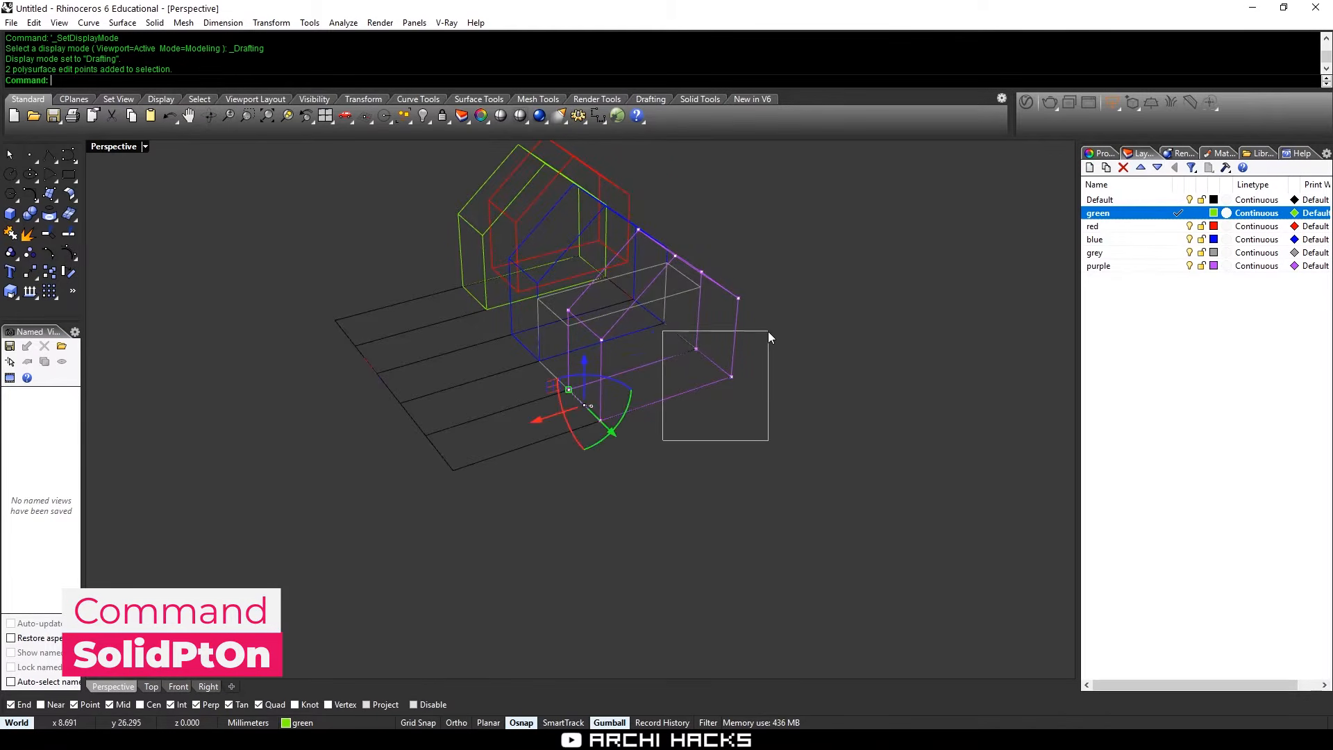
shift+drag(769, 331, 769, 333)
key(ctrl+alt+s)
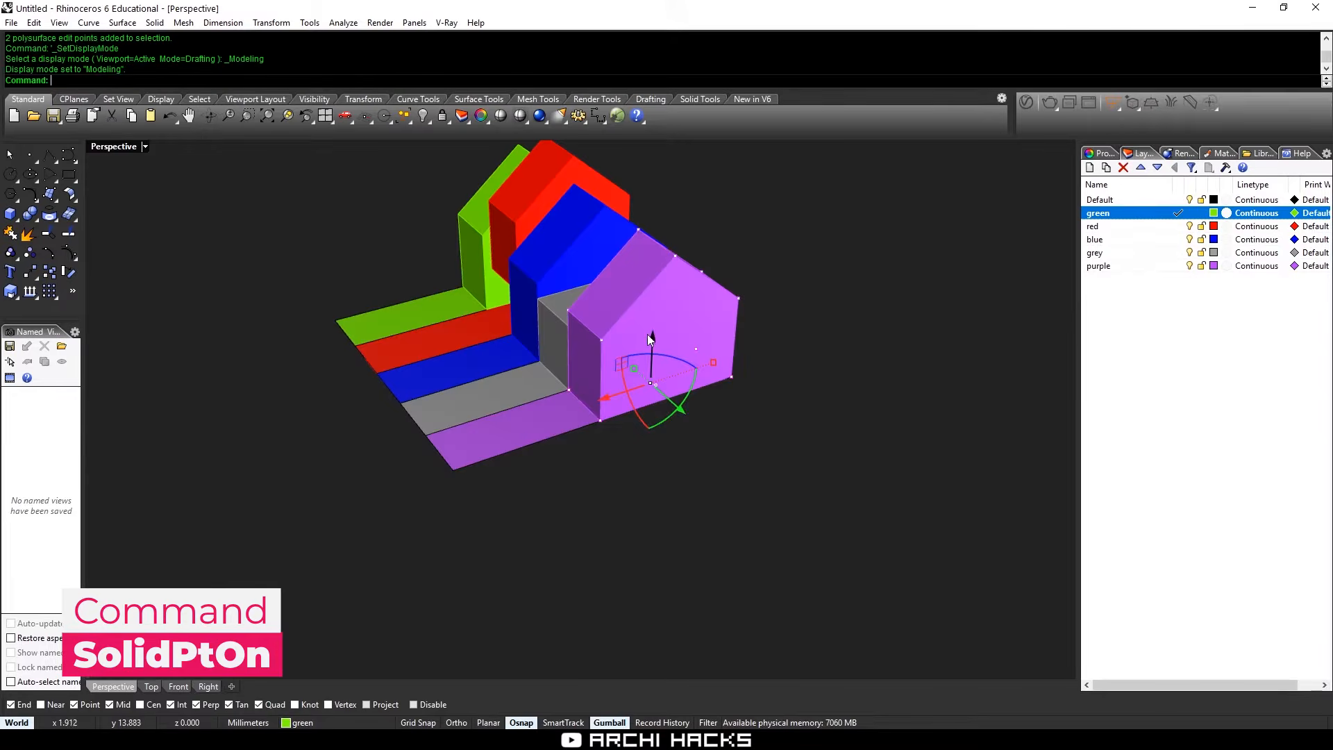
drag(647, 334, 658, 300)
key(Escape)
key(Escape)
Move the shortened purple house straight down so its bottom corner snaps onto the purple strip's corner
click(694, 340)
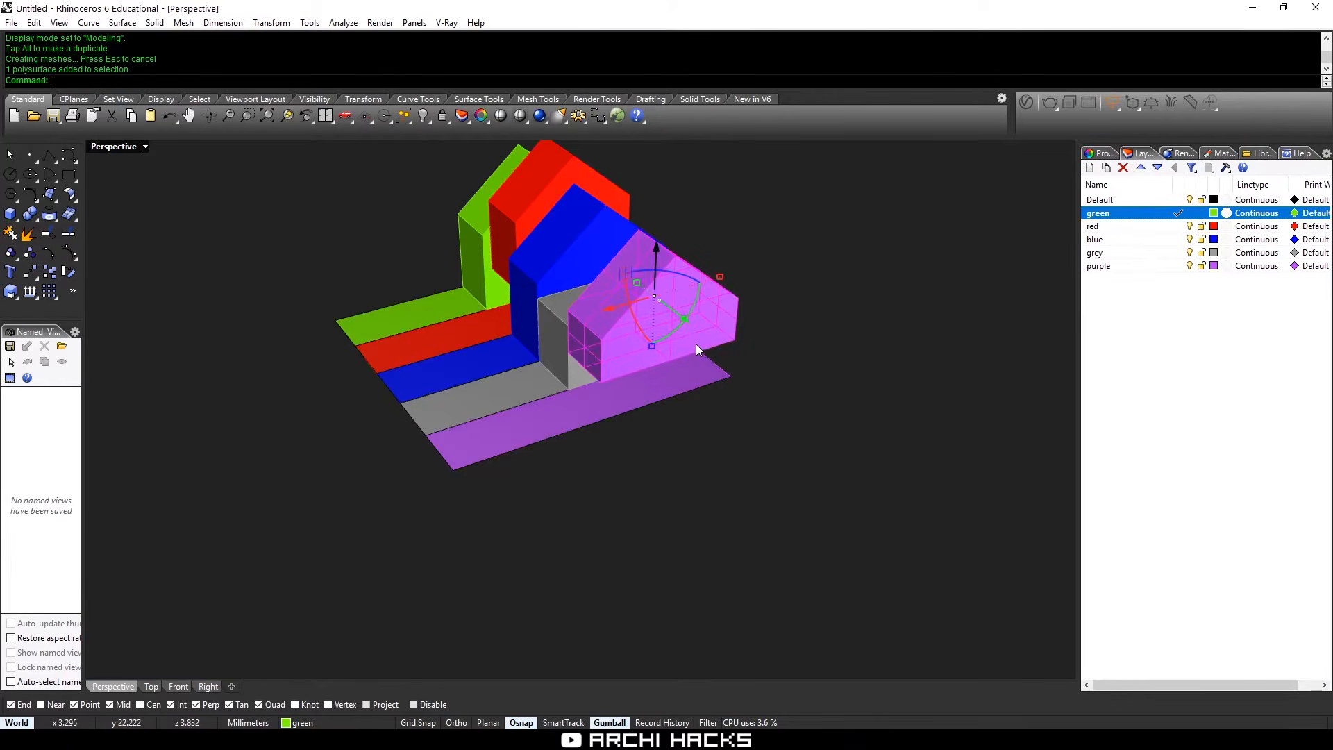
text(m)
key(Return)
click(728, 340)
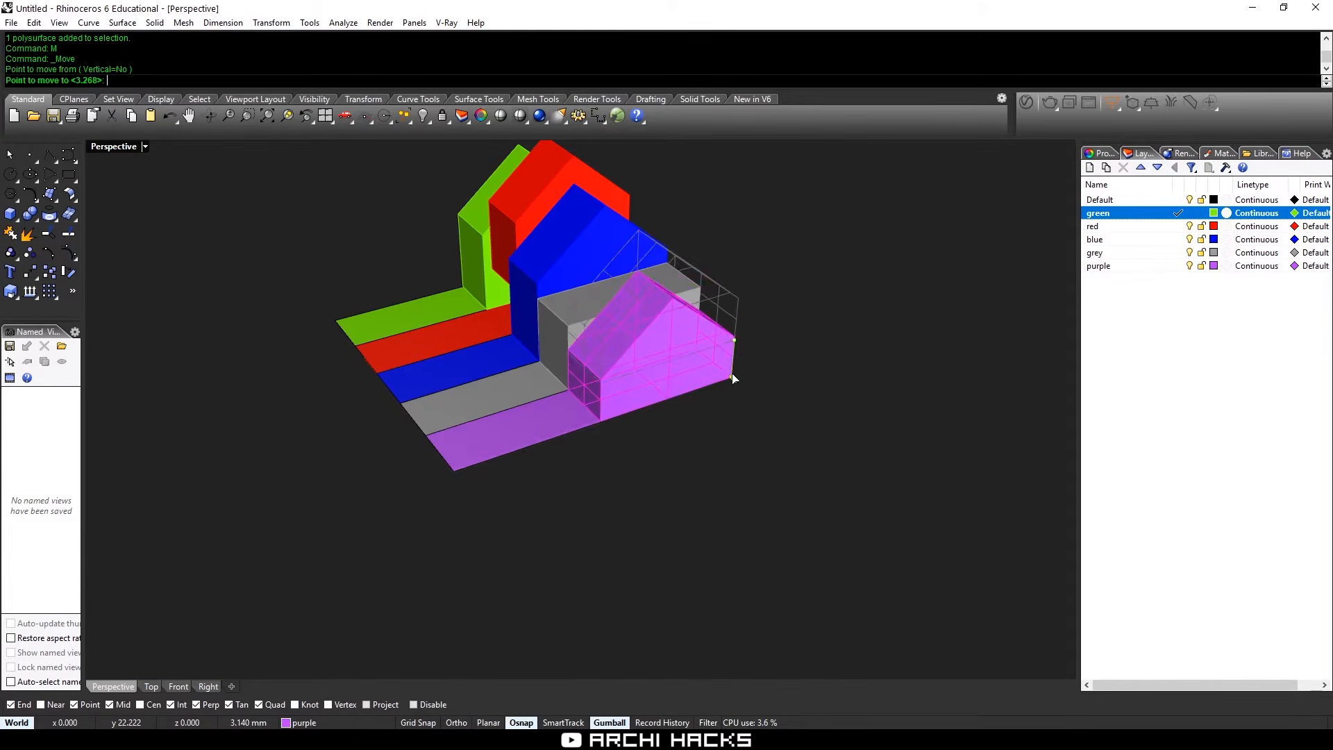
click(733, 378)
key(Escape)
Select the green strip together with the green house and make Default the current layer
right_drag(780, 410, 613, 514)
click(599, 431)
shift+click(503, 341)
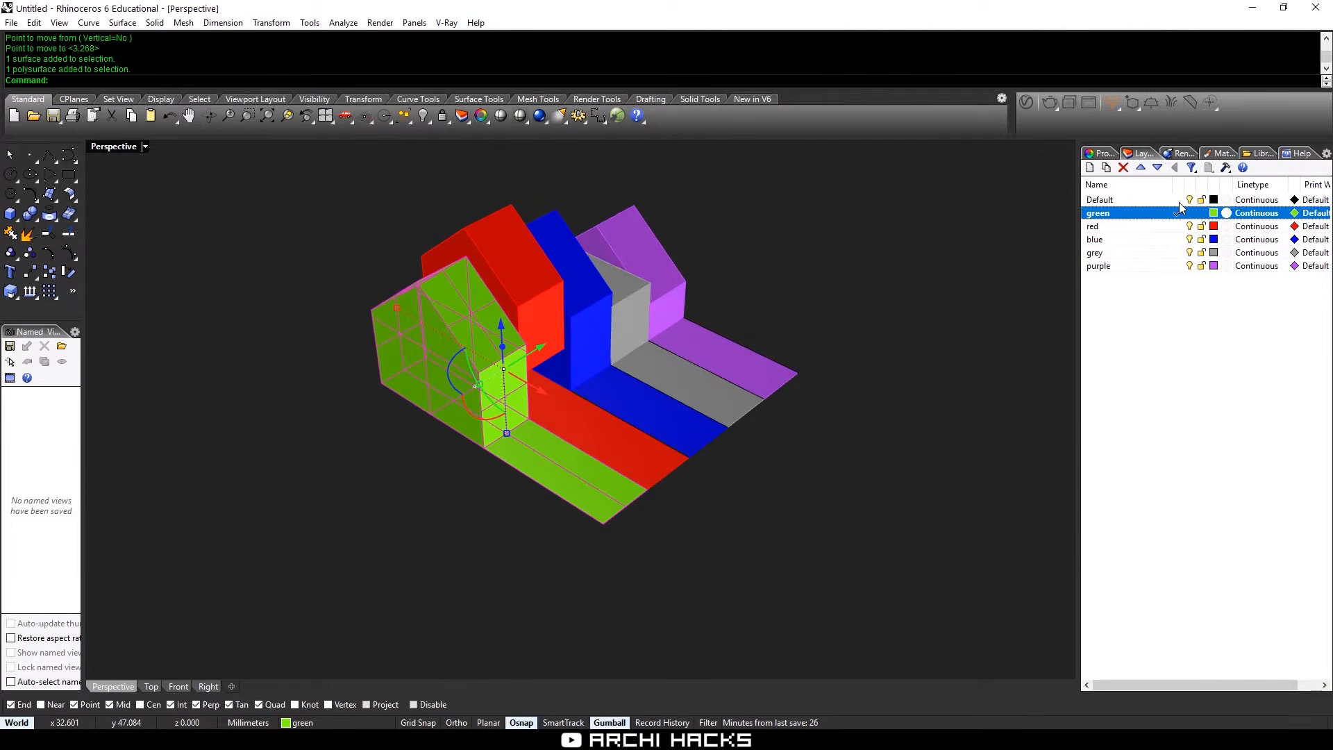
click(1179, 201)
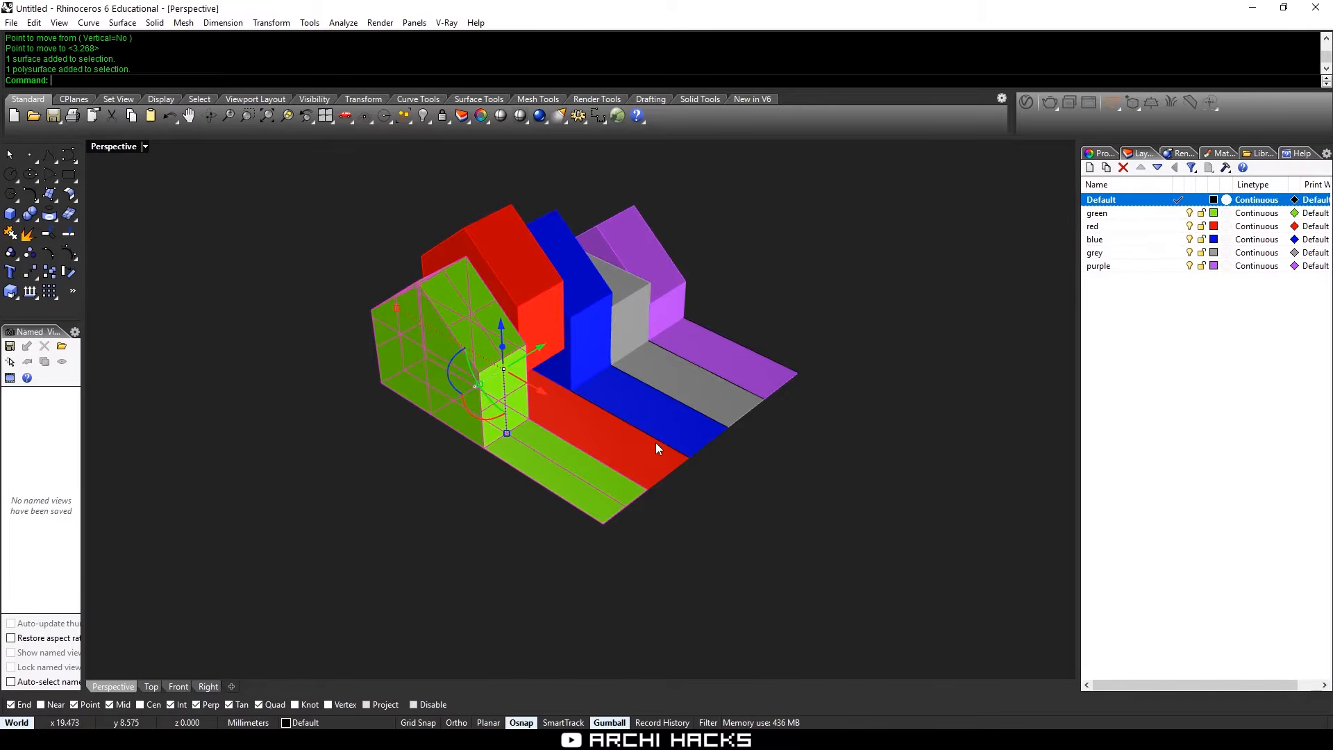
Turn the selected green house and strip into a block named green, based at the strip's front outer corner
right_drag(656, 444, 660, 472)
key(ctrl+b)
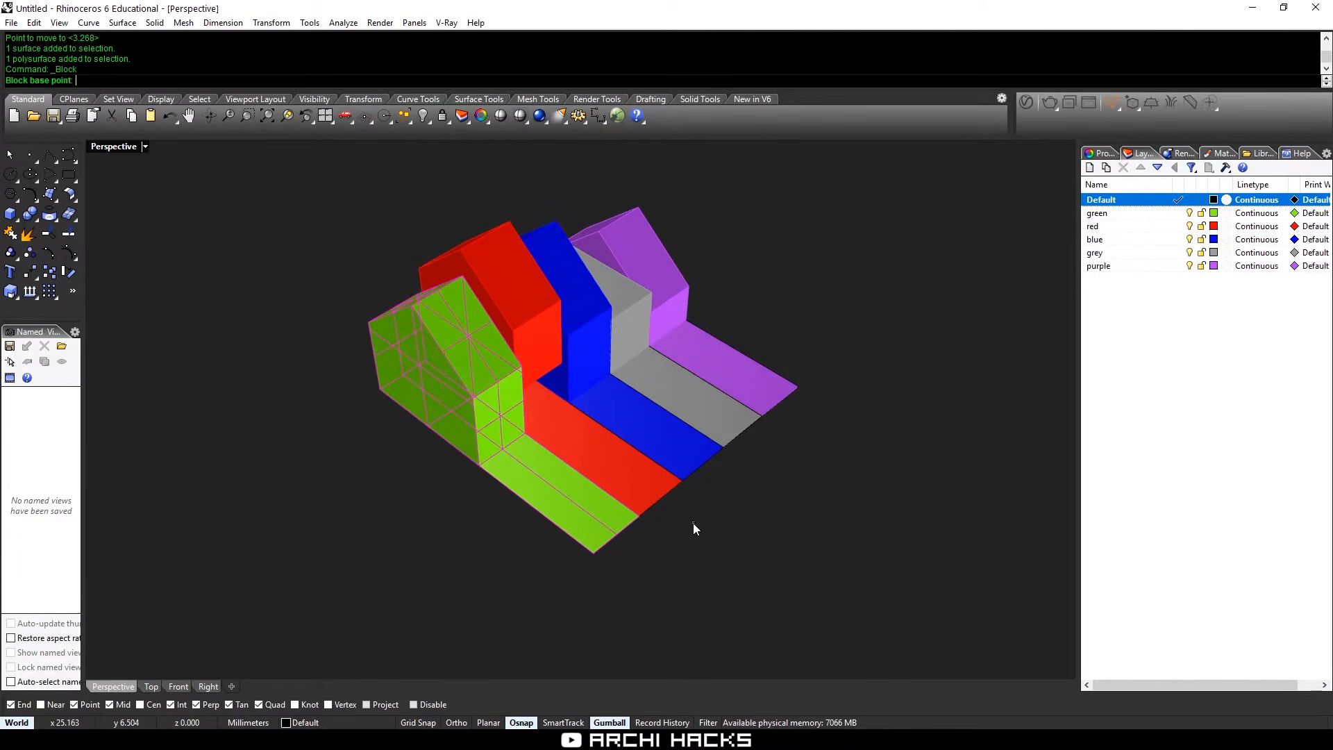
key(Escape)
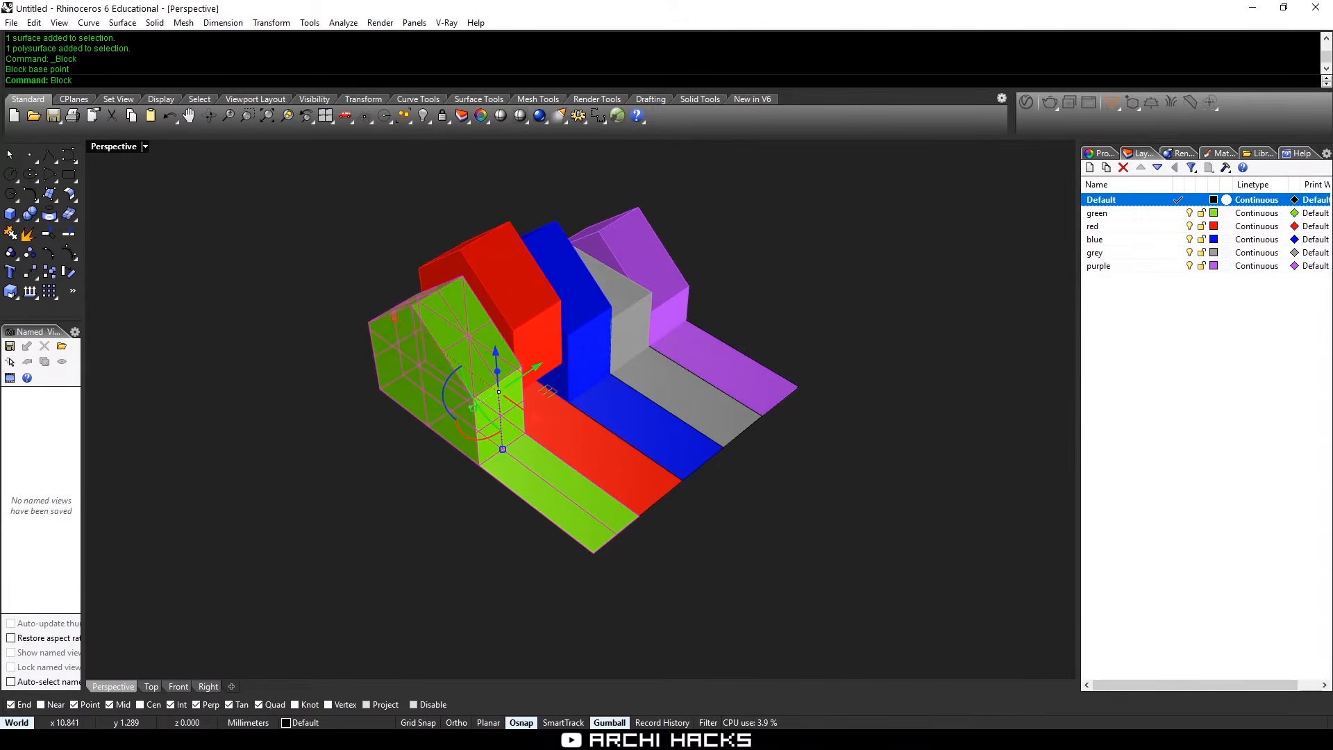
key(Return)
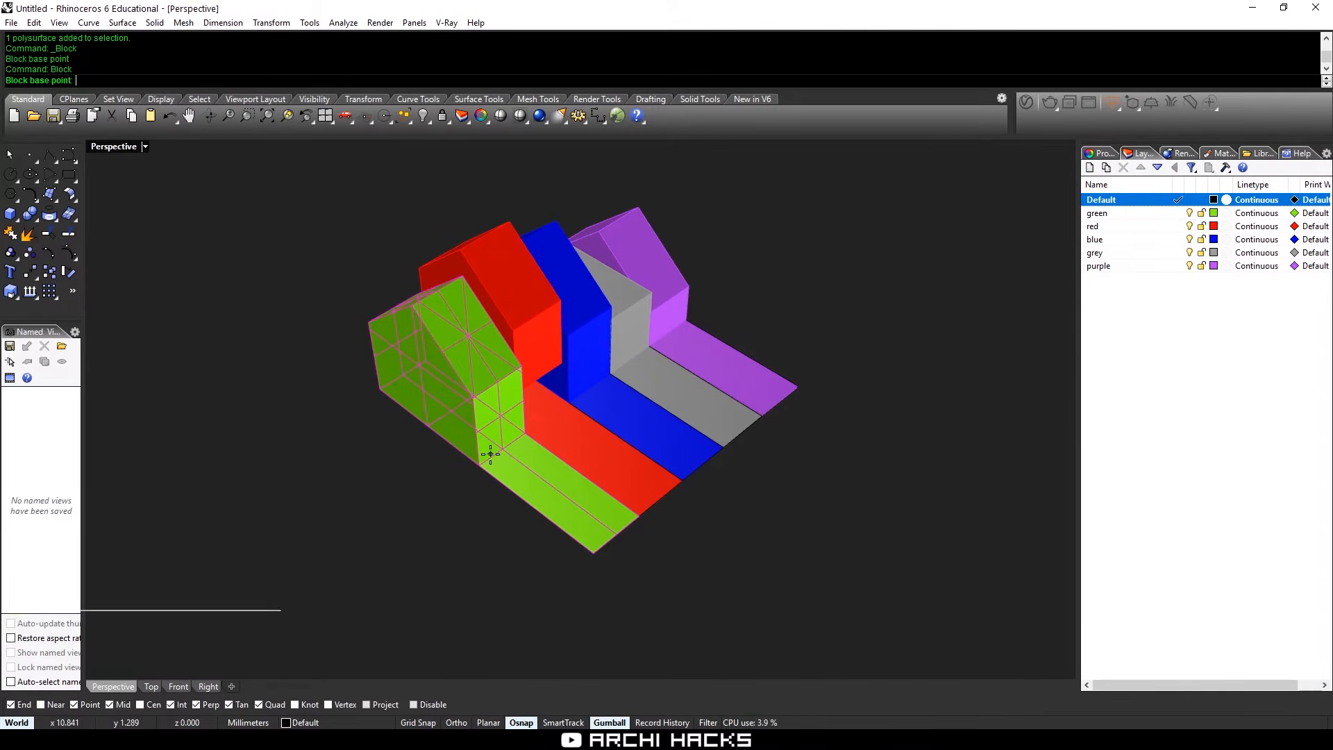
click(599, 550)
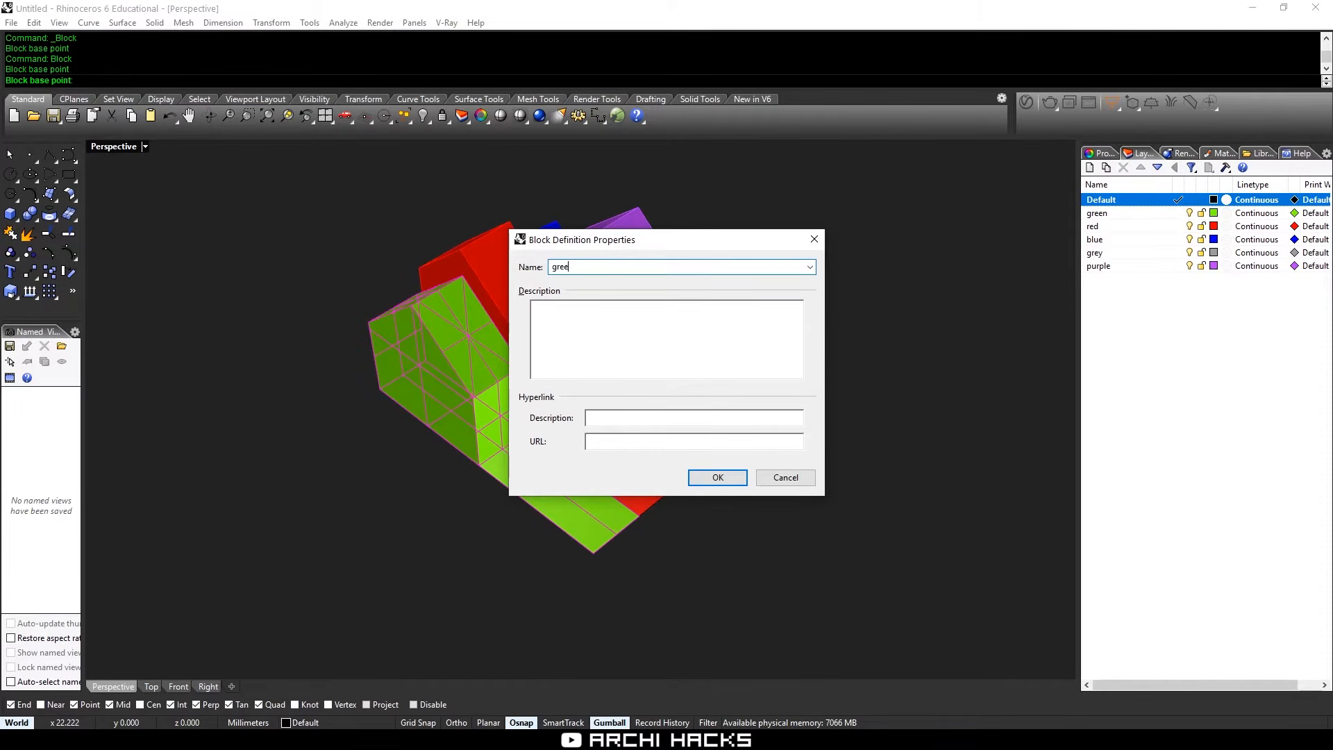
key(Return)
Turn the red house and strip into a block named red, based at the strip's front corner beside the green one
click(586, 464)
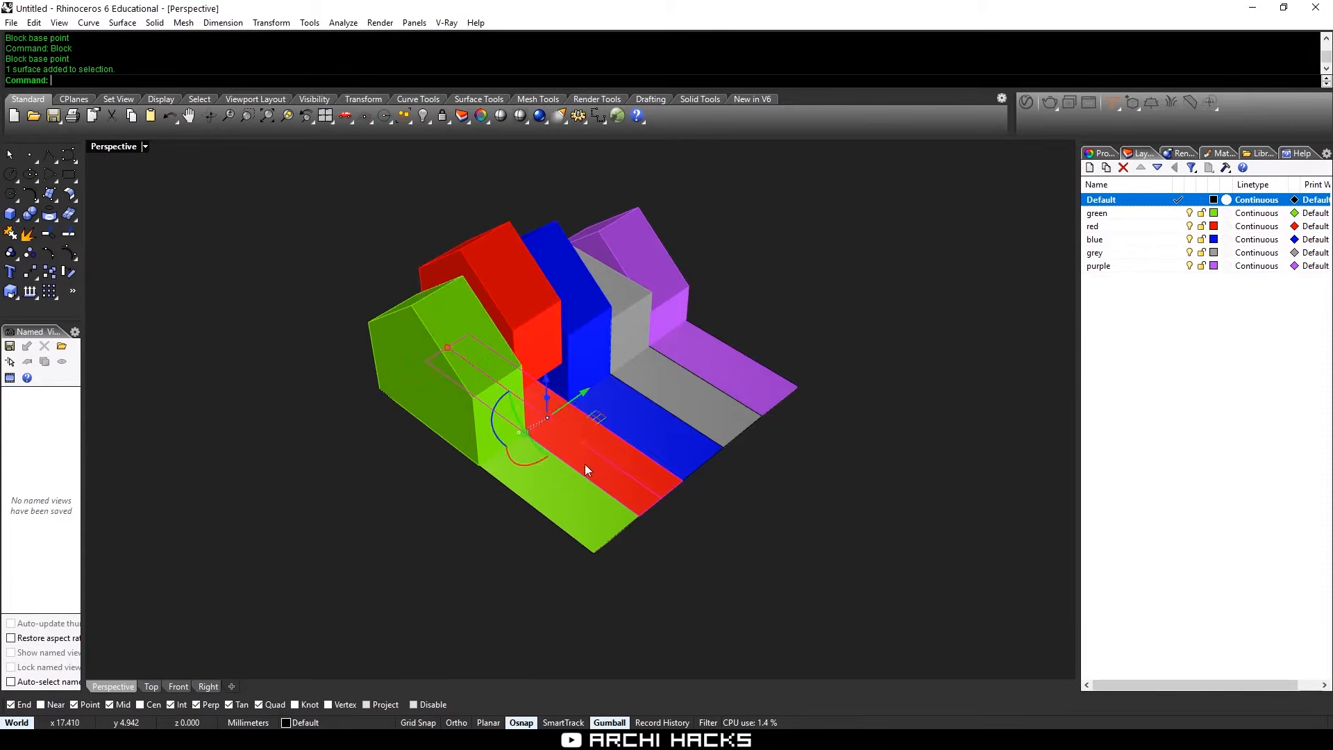
shift+click(540, 315)
key(Return)
click(645, 511)
text(red)
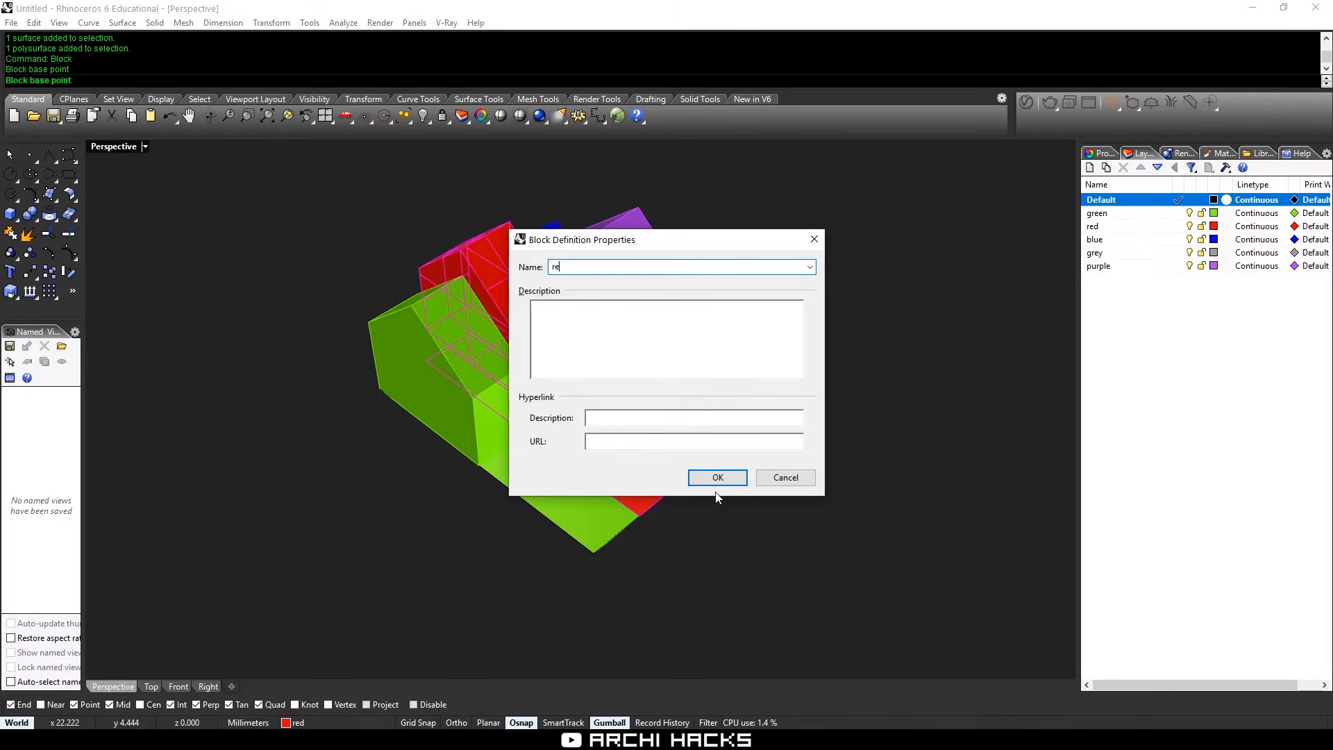
click(722, 480)
Turn the blue house and strip into a block named blue, based at the strip's front corner beside the red one
click(625, 425)
shift+click(582, 298)
key(Return)
click(686, 479)
text(blue)
click(719, 479)
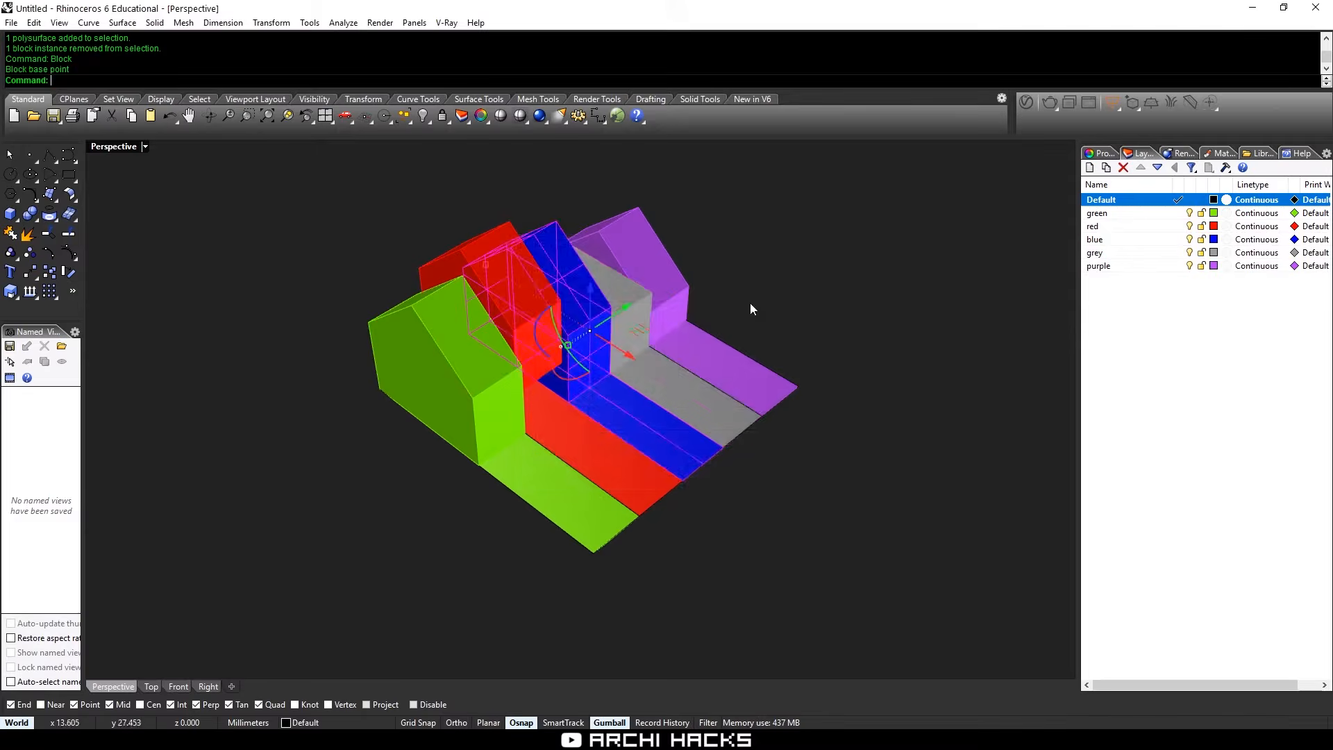
Define the remaining two volumes with their strips as blocks named grey and purple, based at their front corners
text(grey)
click(719, 478)
click(724, 365)
key(ctrl+z)
shift+click(667, 299)
click(763, 417)
text(purple)
click(720, 478)
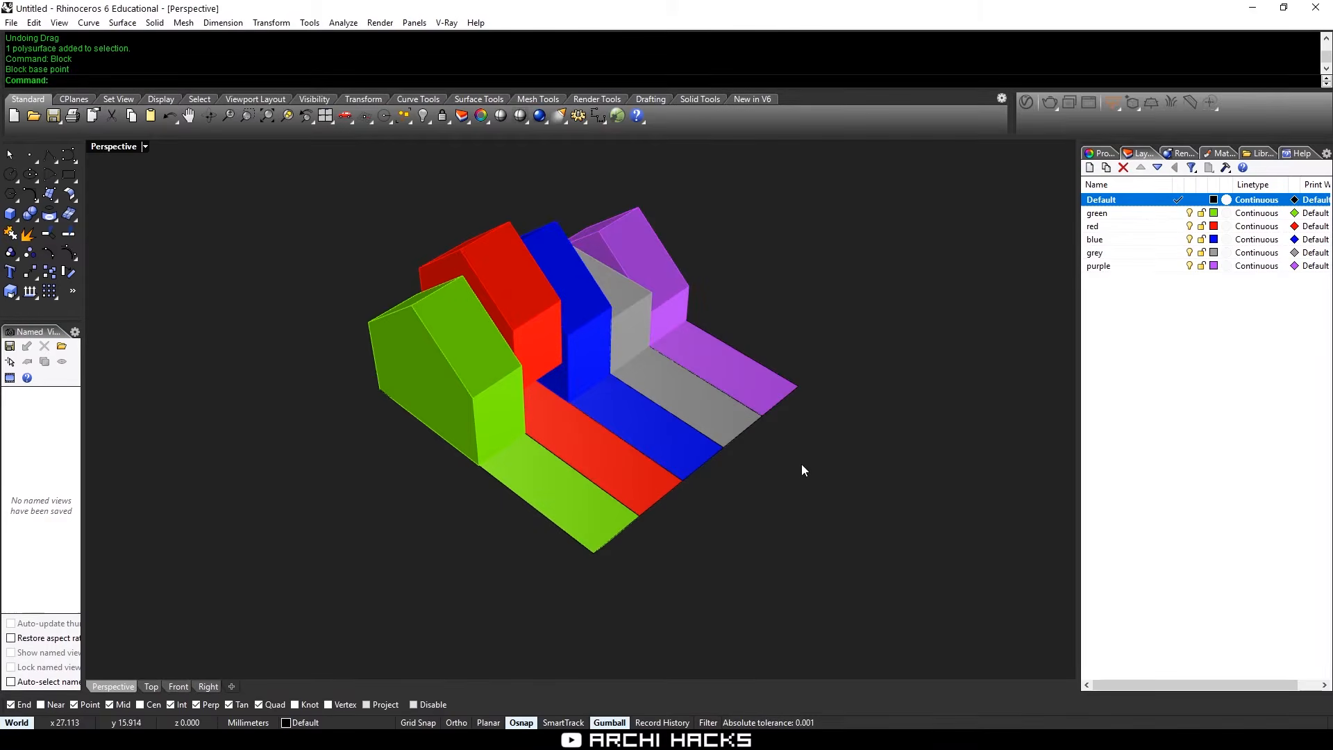
Check the five blocks by selecting each coloured house and strip in turn
click(556, 489)
click(610, 466)
click(663, 437)
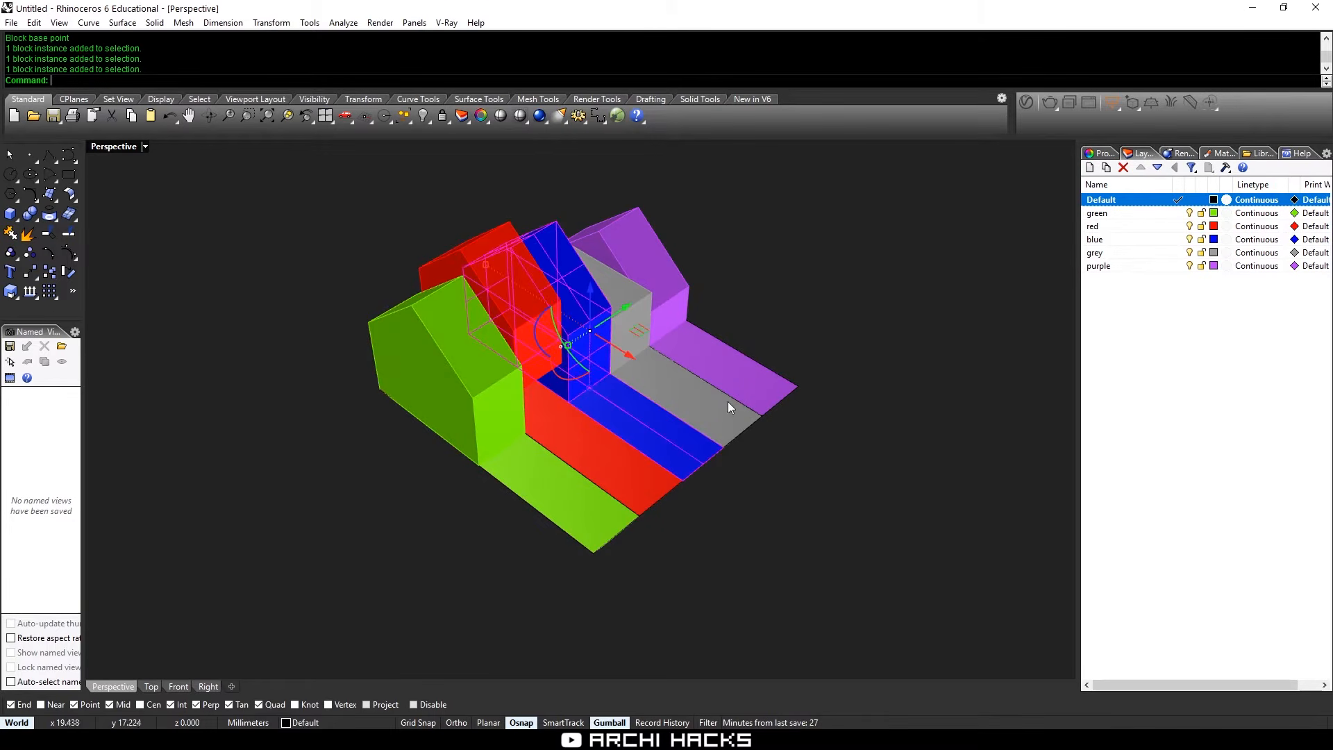
click(729, 403)
click(769, 384)
click(815, 468)
Delete the leftover loose curves around the coloured strips, keeping the five blocks
right_drag(816, 469, 667, 419)
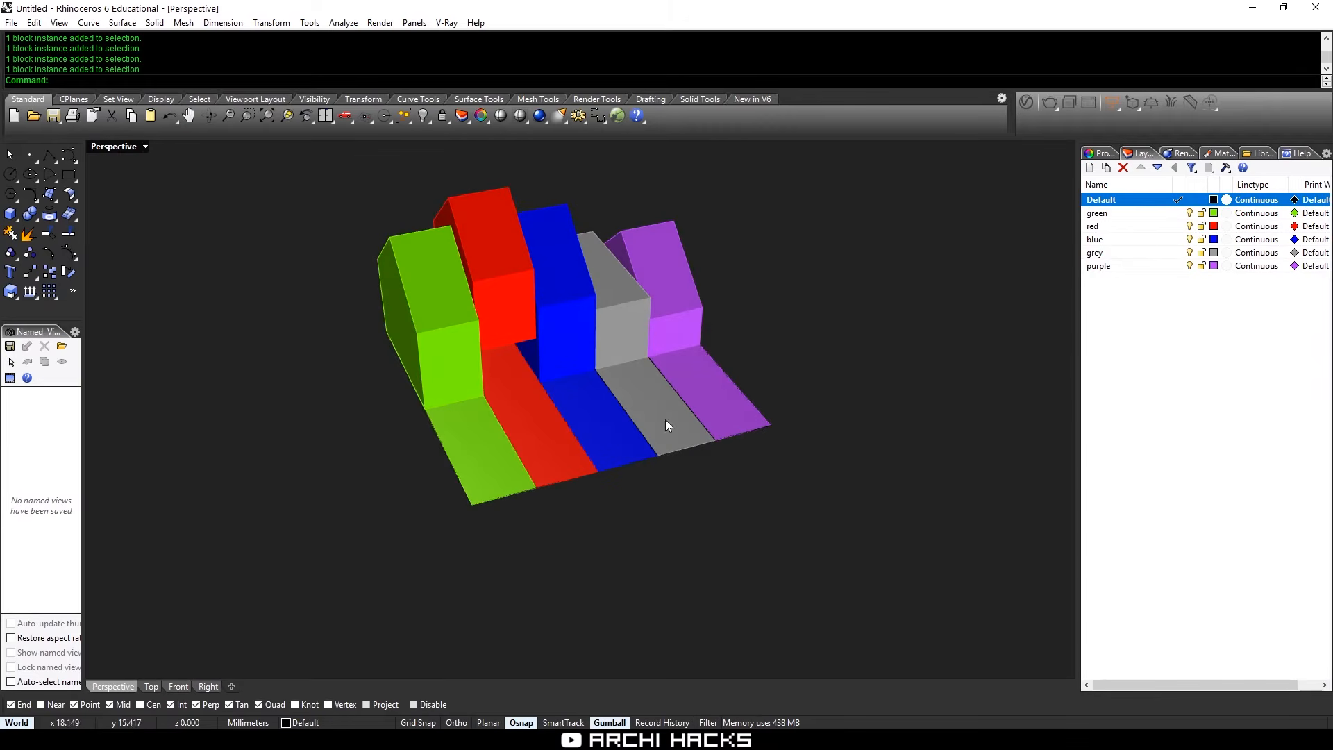
scroll(542, 486, down, 2)
scroll(543, 486, down, 2)
right_drag(547, 463, 481, 472)
click(480, 471)
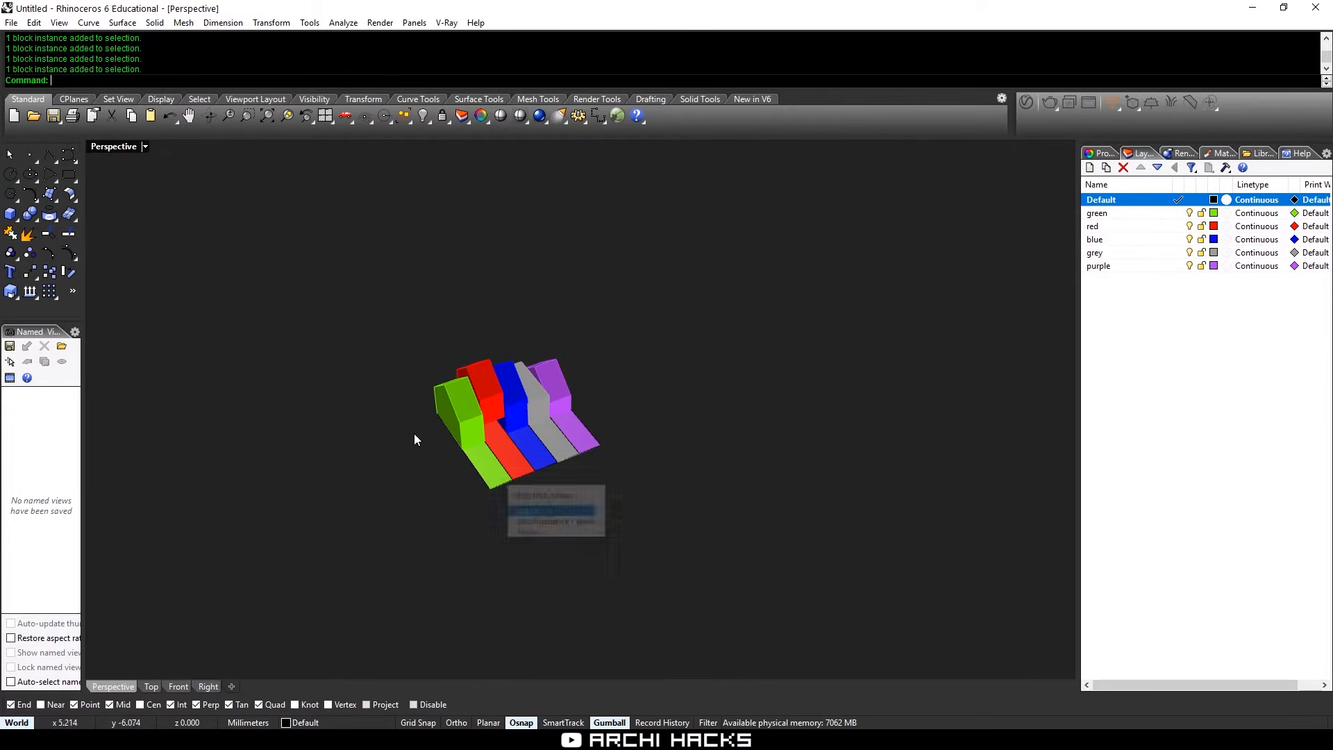
right_drag(376, 334, 493, 407)
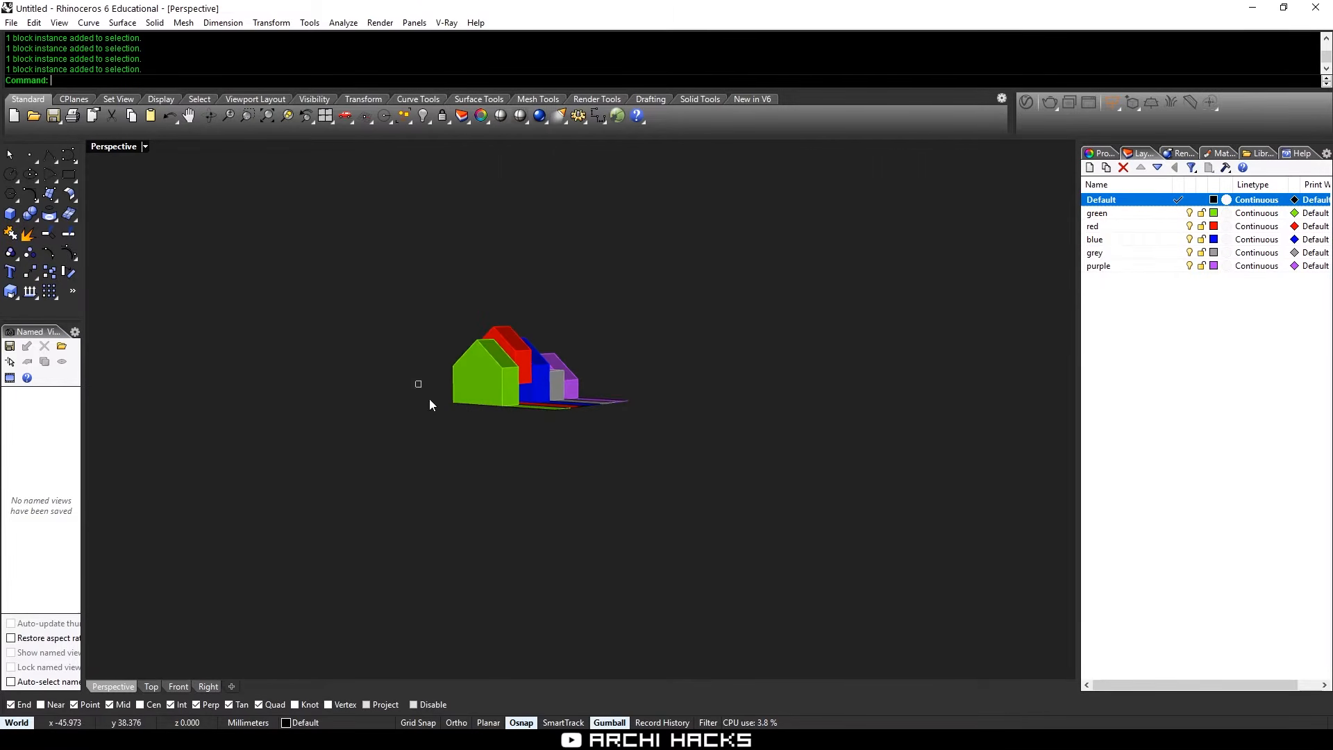
drag(429, 399, 712, 490)
right_drag(677, 447, 635, 495)
text(d)
key(Return)
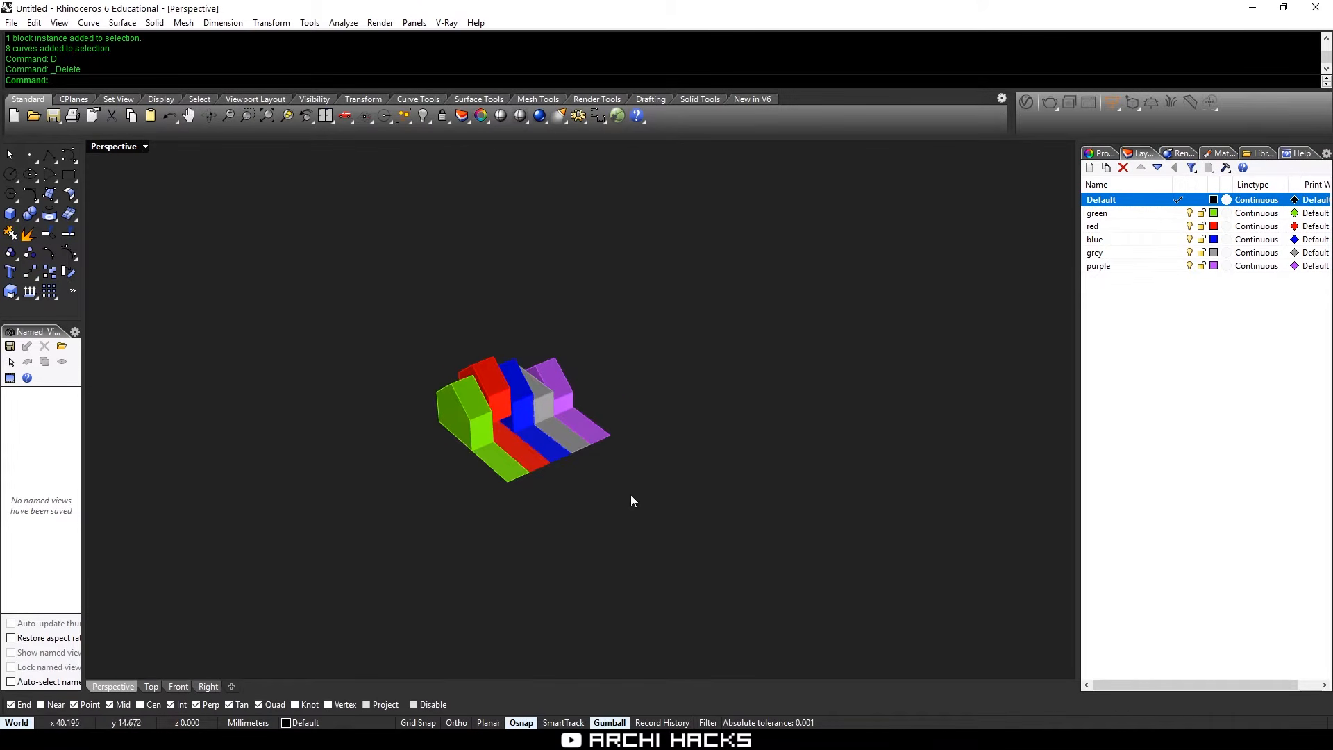
Copy the green block from its front edge with Ortho on, placing the copy well beyond the purple block
click(455, 425)
right_drag(455, 425, 477, 485)
text(c)
key(Return)
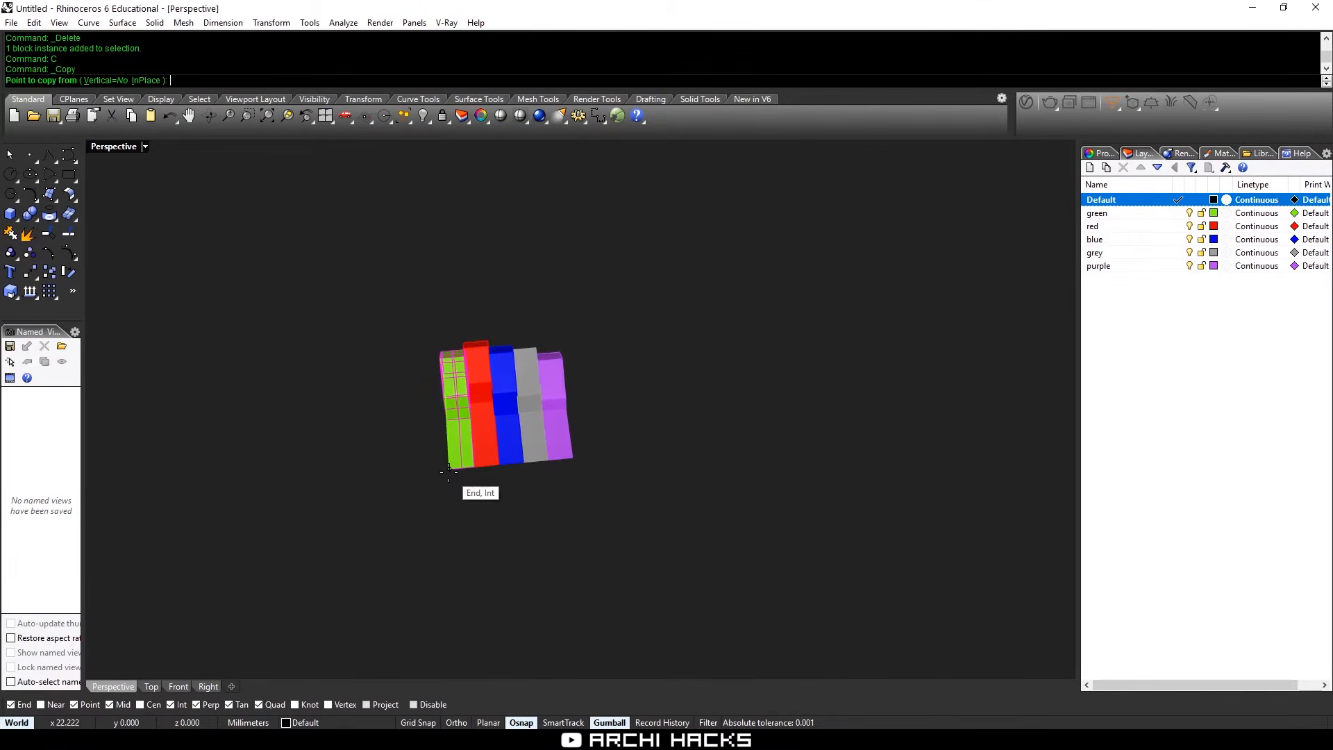
click(450, 470)
key(F8)
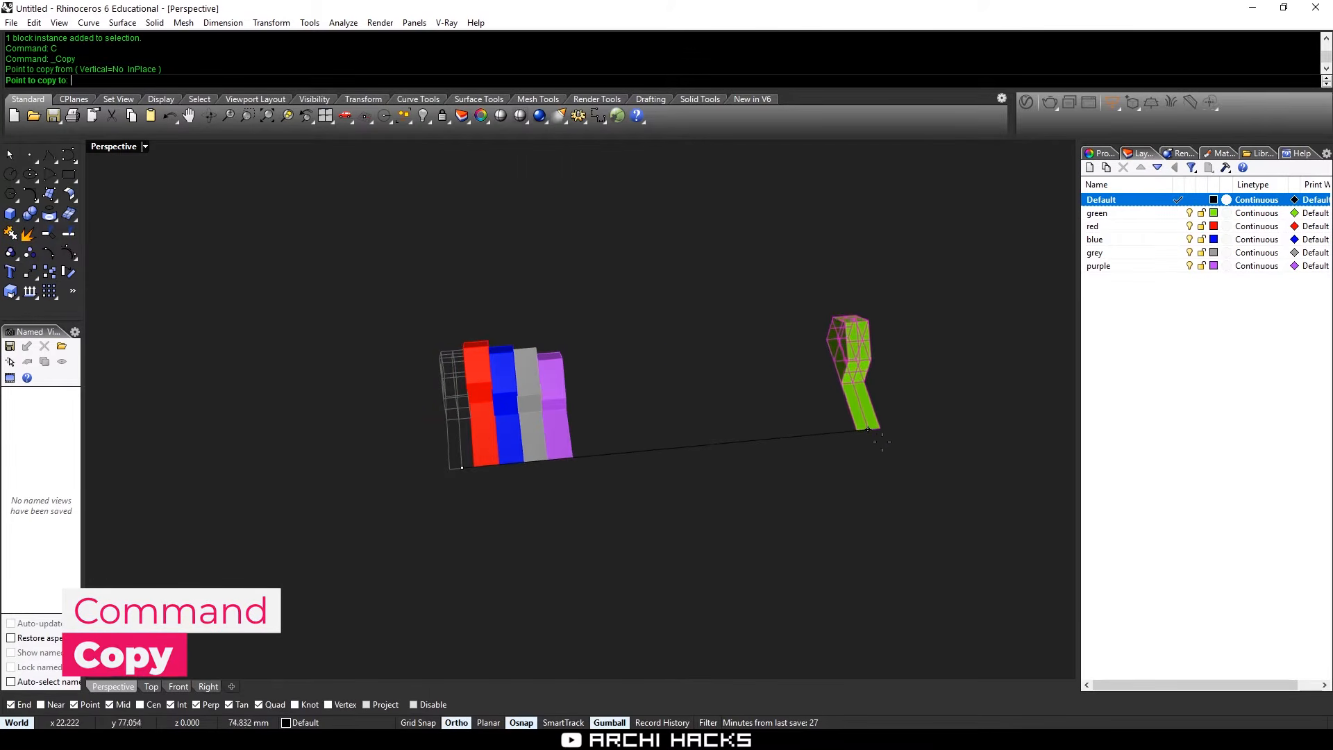
click(917, 444)
right_click(929, 469)
shift+right_drag(929, 470, 781, 452)
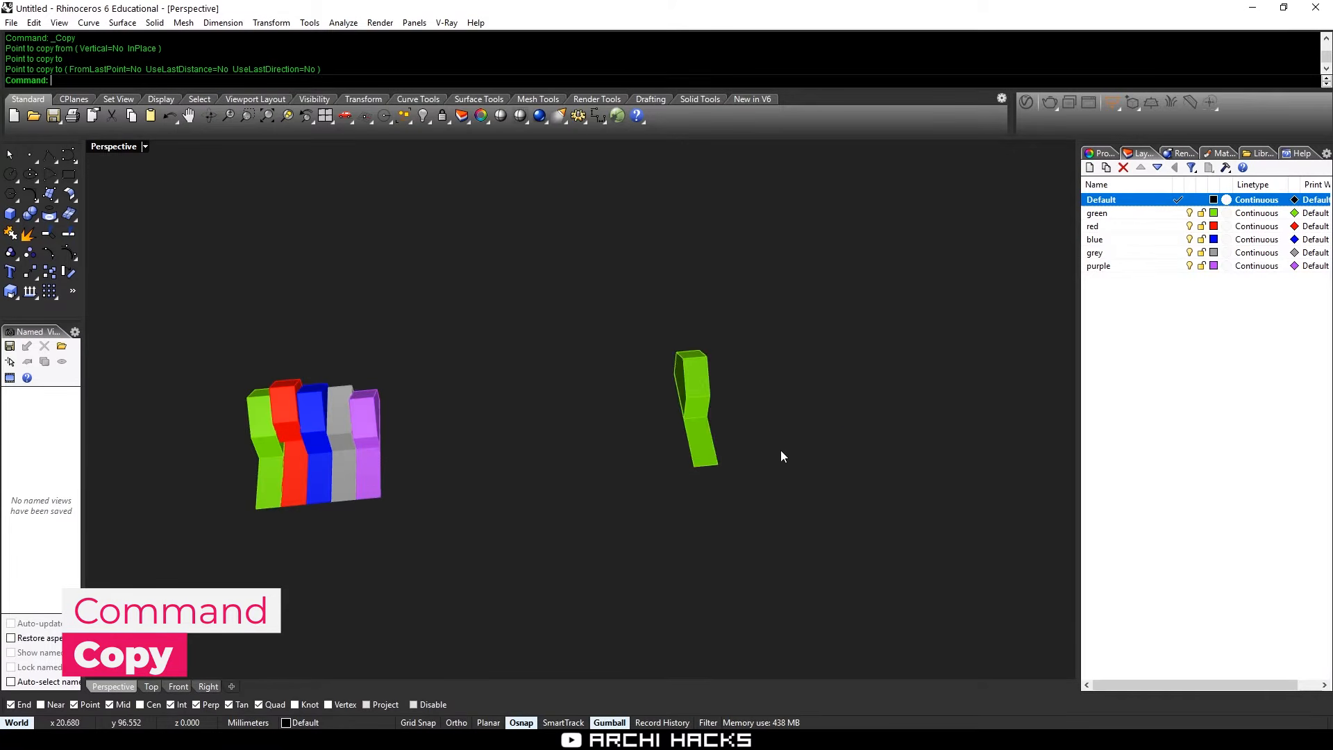
Array the copied green block five times in Y, spaced one strip width (about 4.44 mm) apart
click(703, 445)
text(Arr)
key(Return)
key(Return)
key(Return)
key(Return)
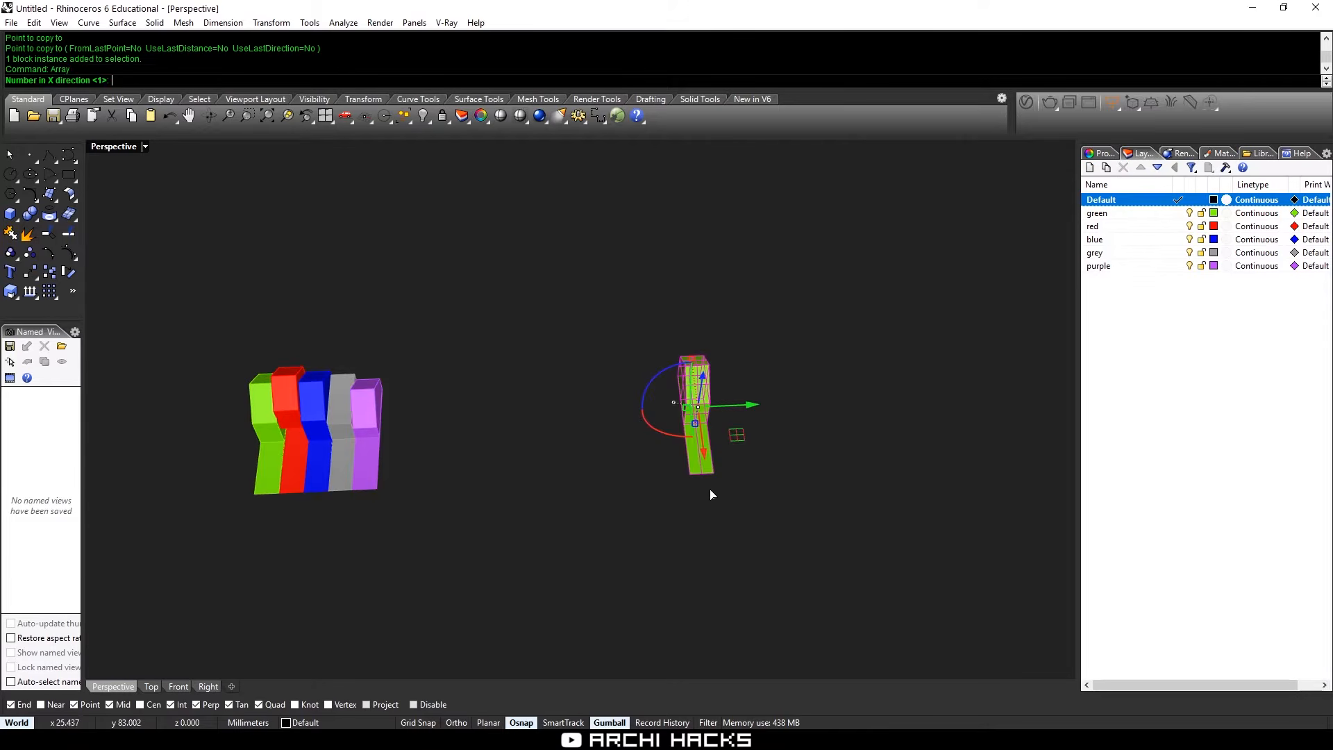
click(690, 475)
click(713, 474)
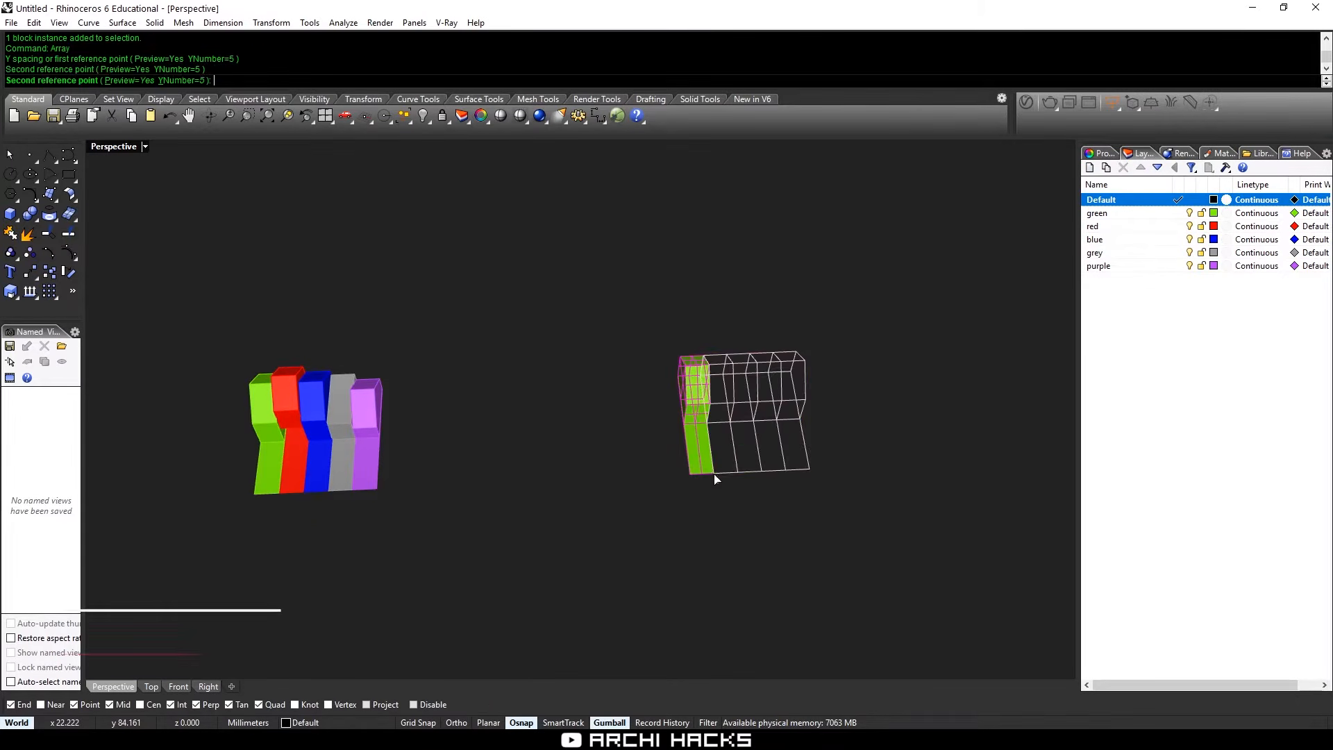
key(Return)
shift+right_drag(831, 393, 636, 439)
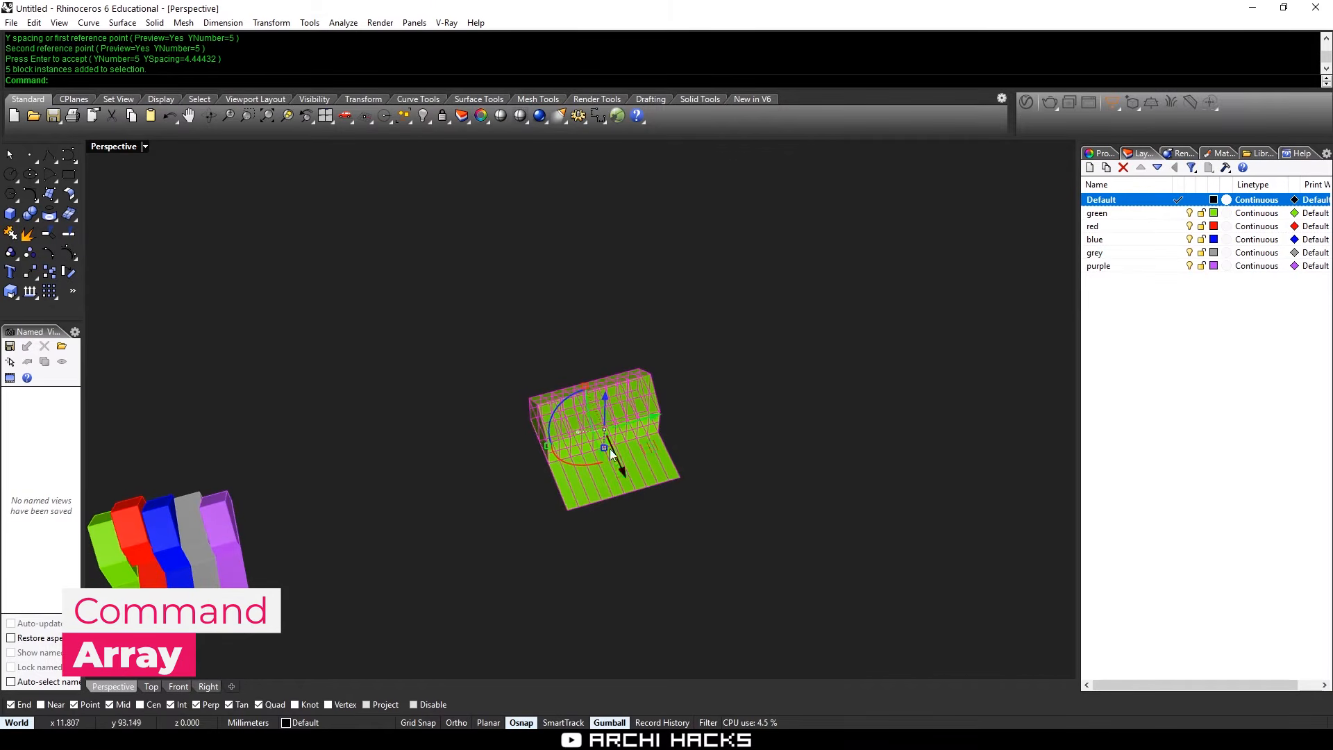
text(c)
key(Return)
key(Escape)
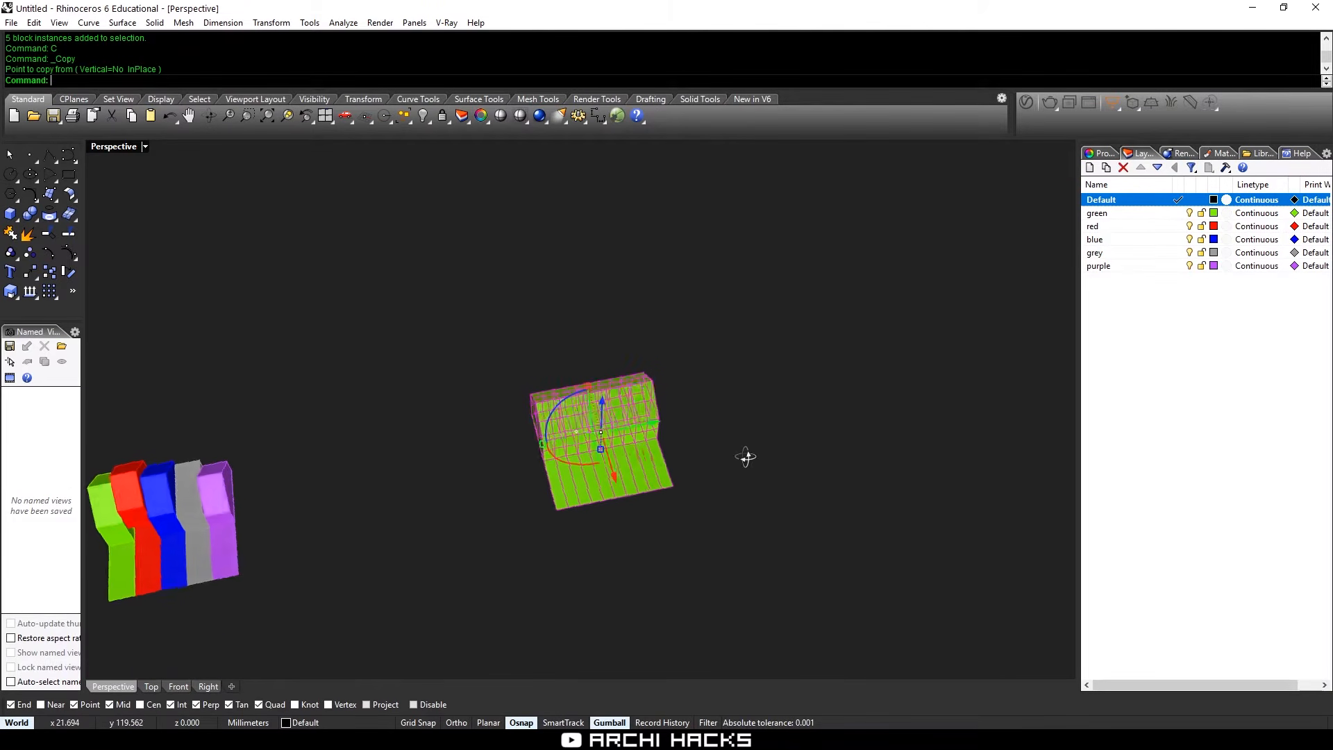
Draw a short polyline outward from the rear bottom corner of the green block row's end house
right_drag(746, 456, 585, 451)
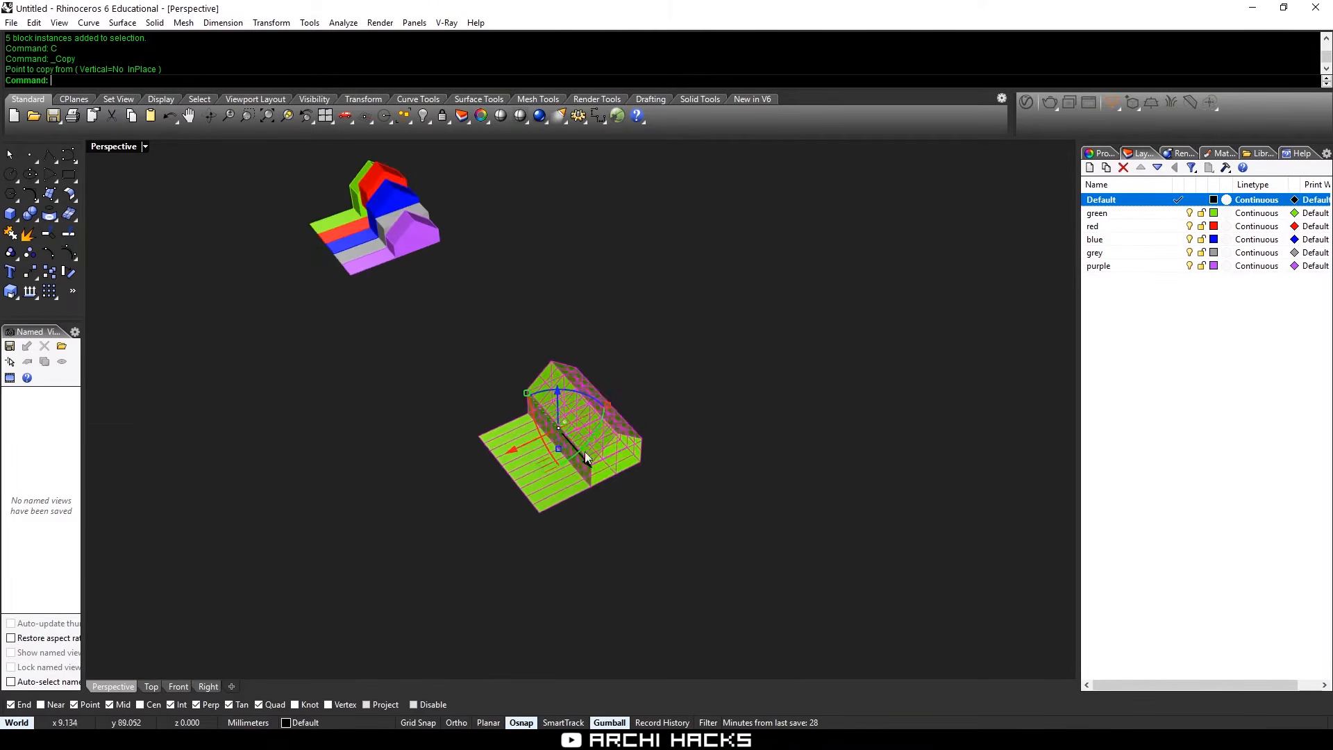
text(p)
key(Return)
click(640, 460)
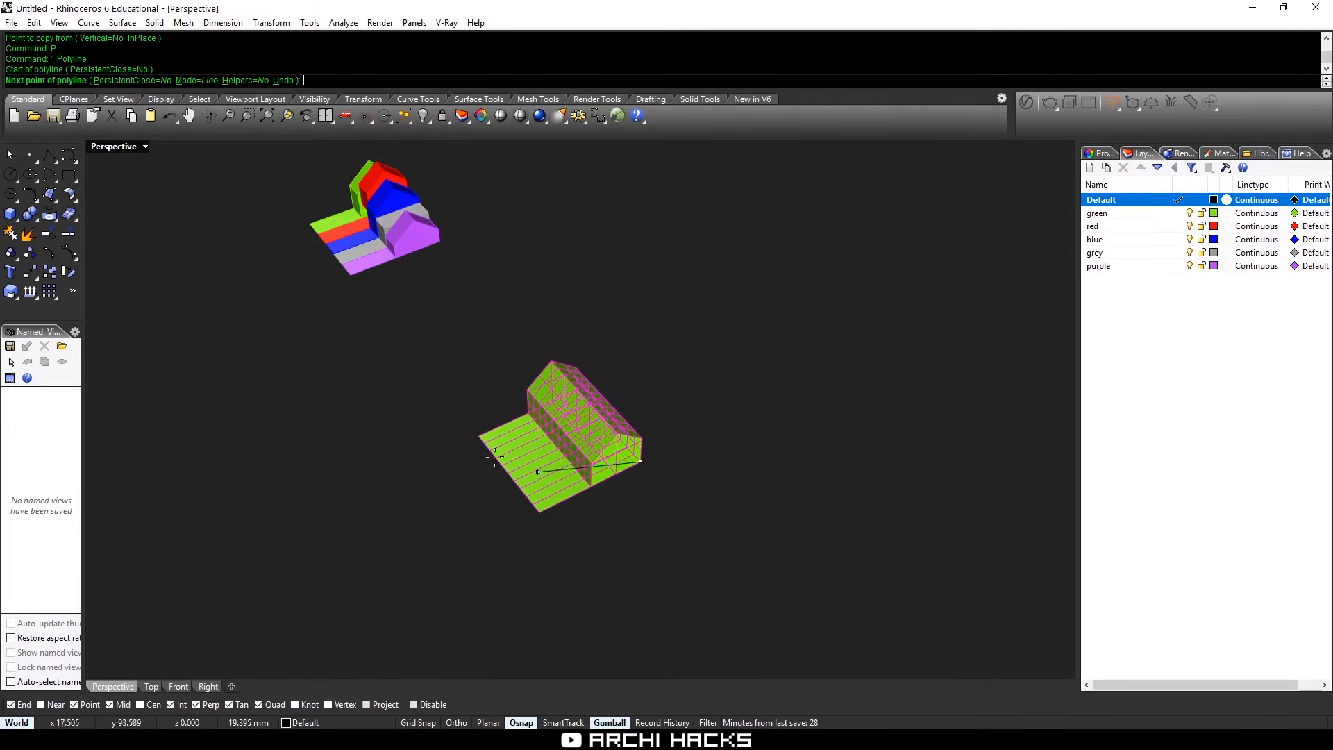
scroll(666, 460, up, 5)
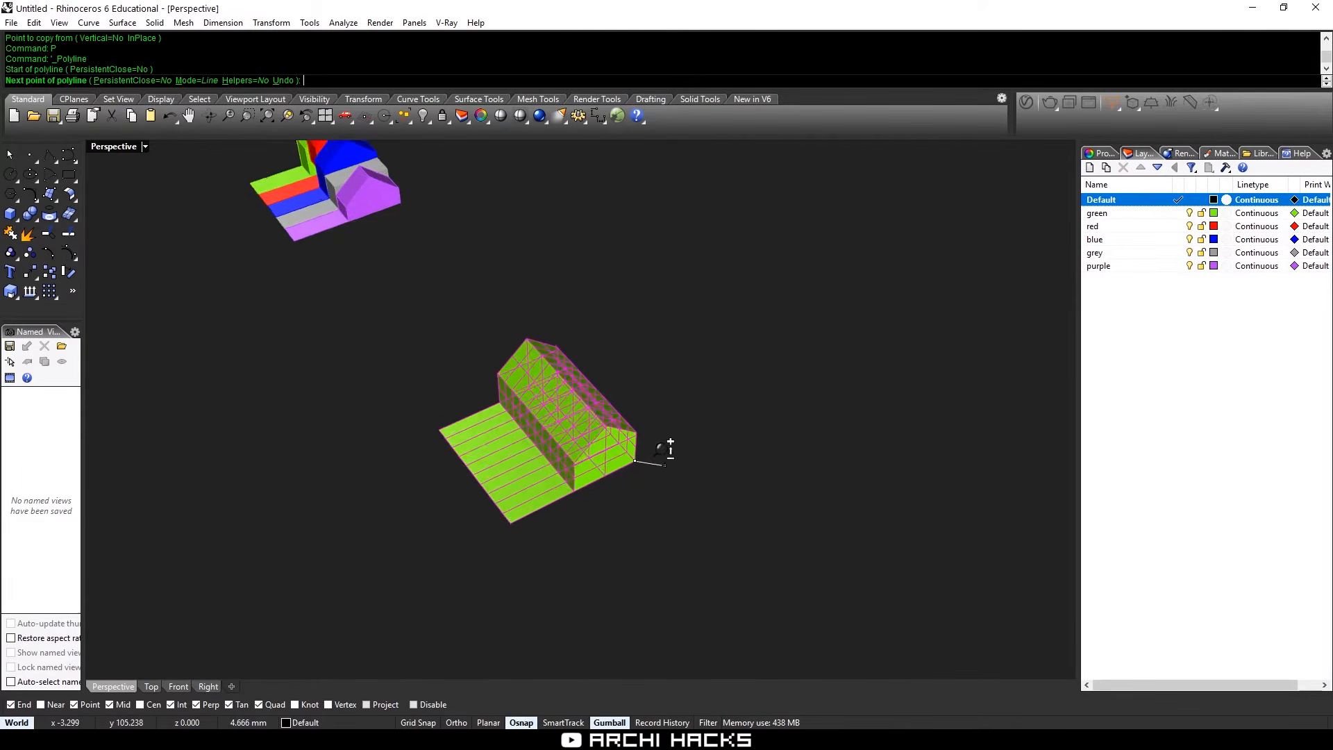
click(627, 460)
key(Return)
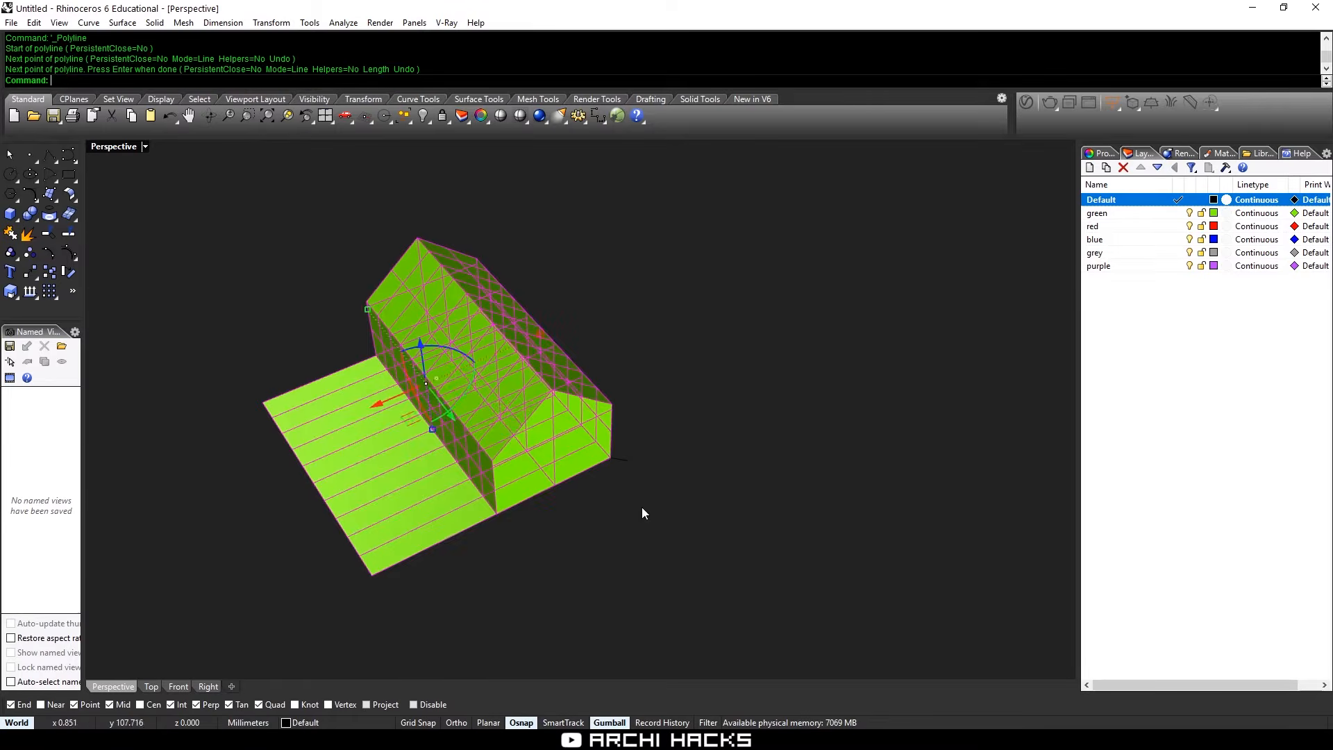
right_drag(643, 508, 572, 560)
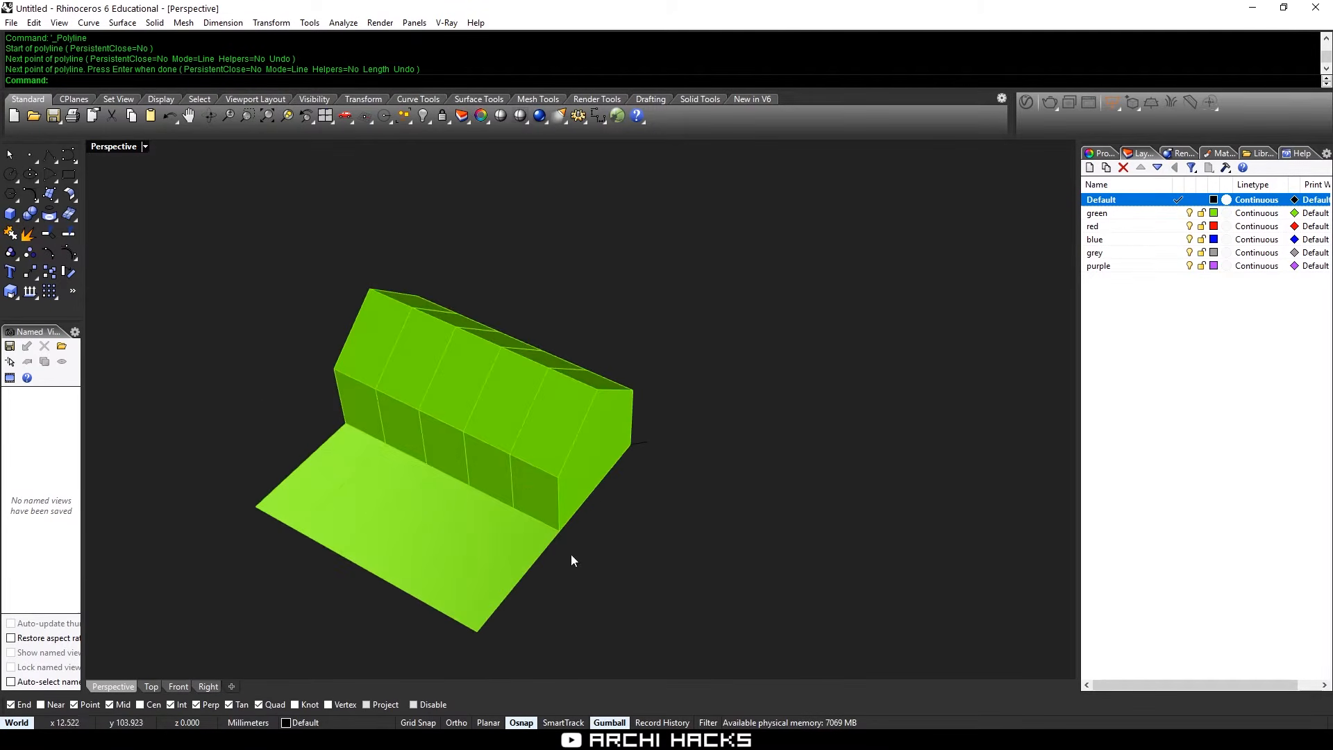
Polar-array the row of five green houses into four items over 360 degrees about the outer end of the short polyline
key(ctrl+alt+g)
key(ctrl+alt+d)
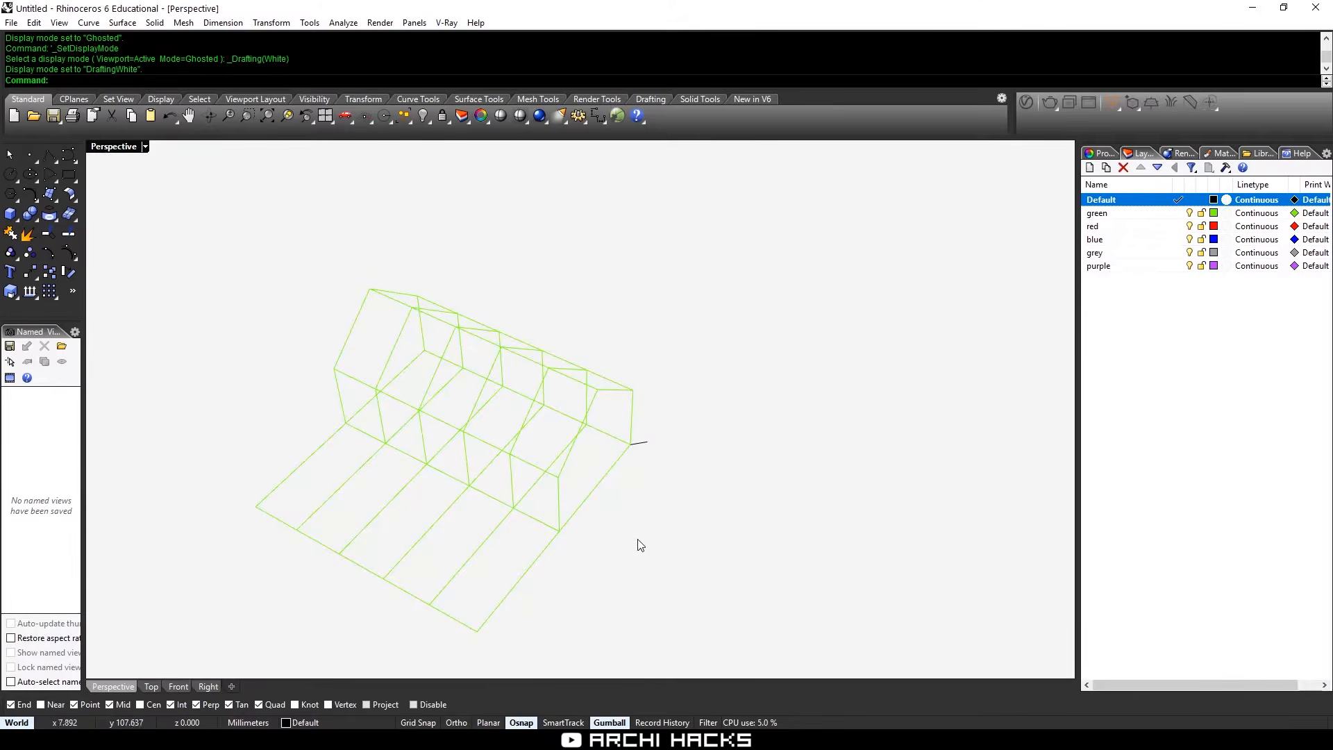
drag(640, 545, 180, 472)
key(ctrl+alt+s)
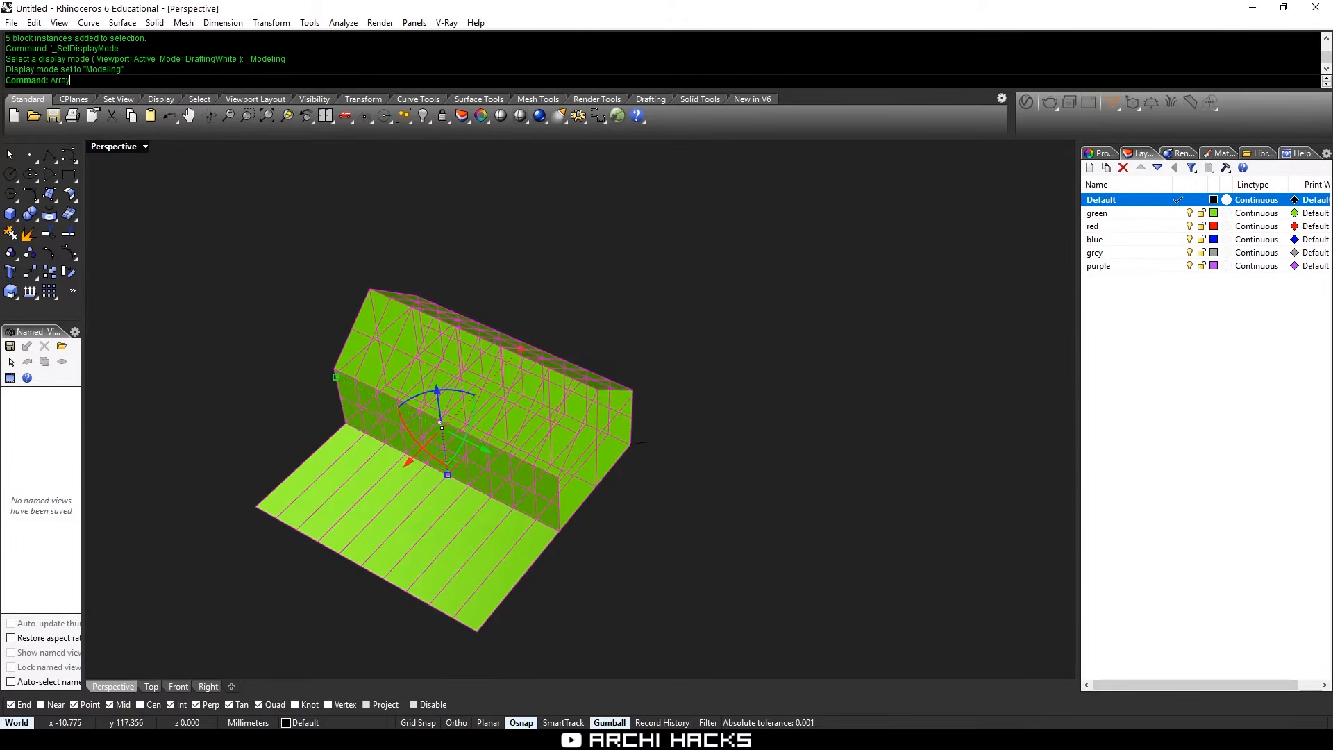
key(BackSpace)
key(BackSpace)
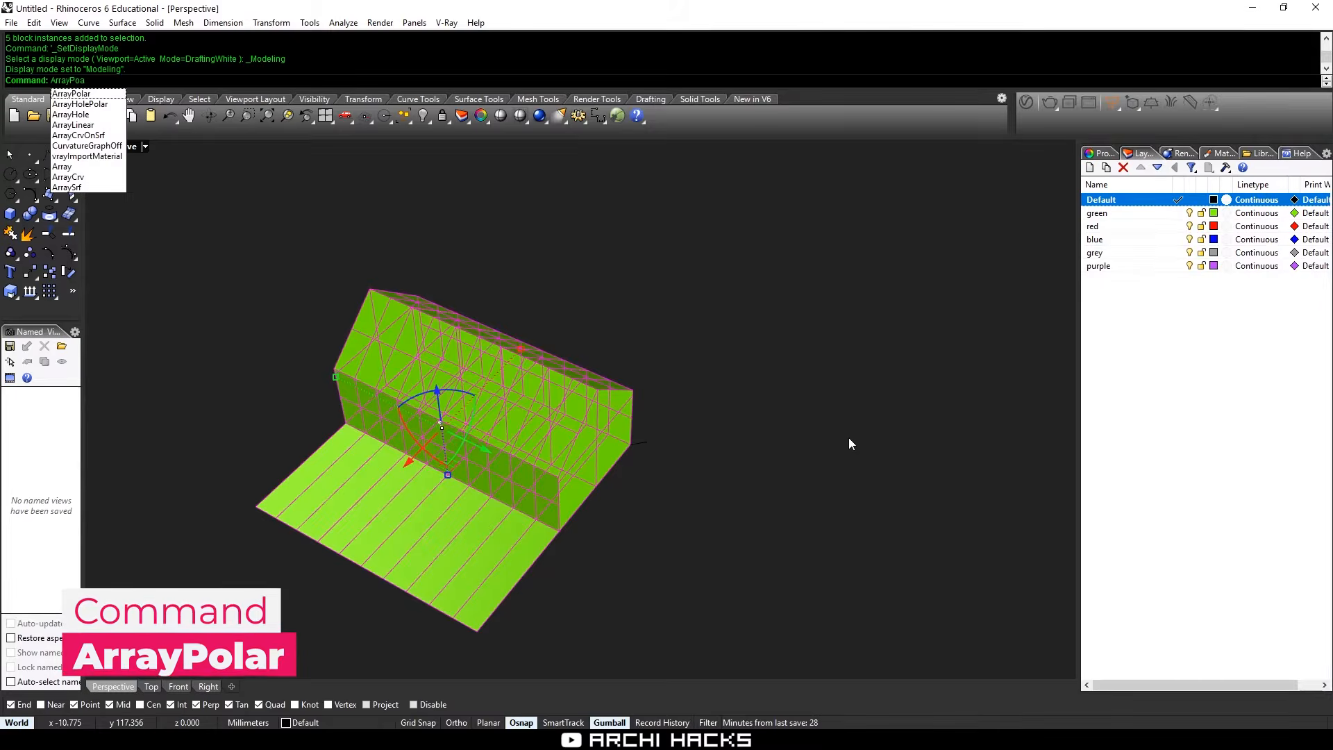
text(l)
text(4)
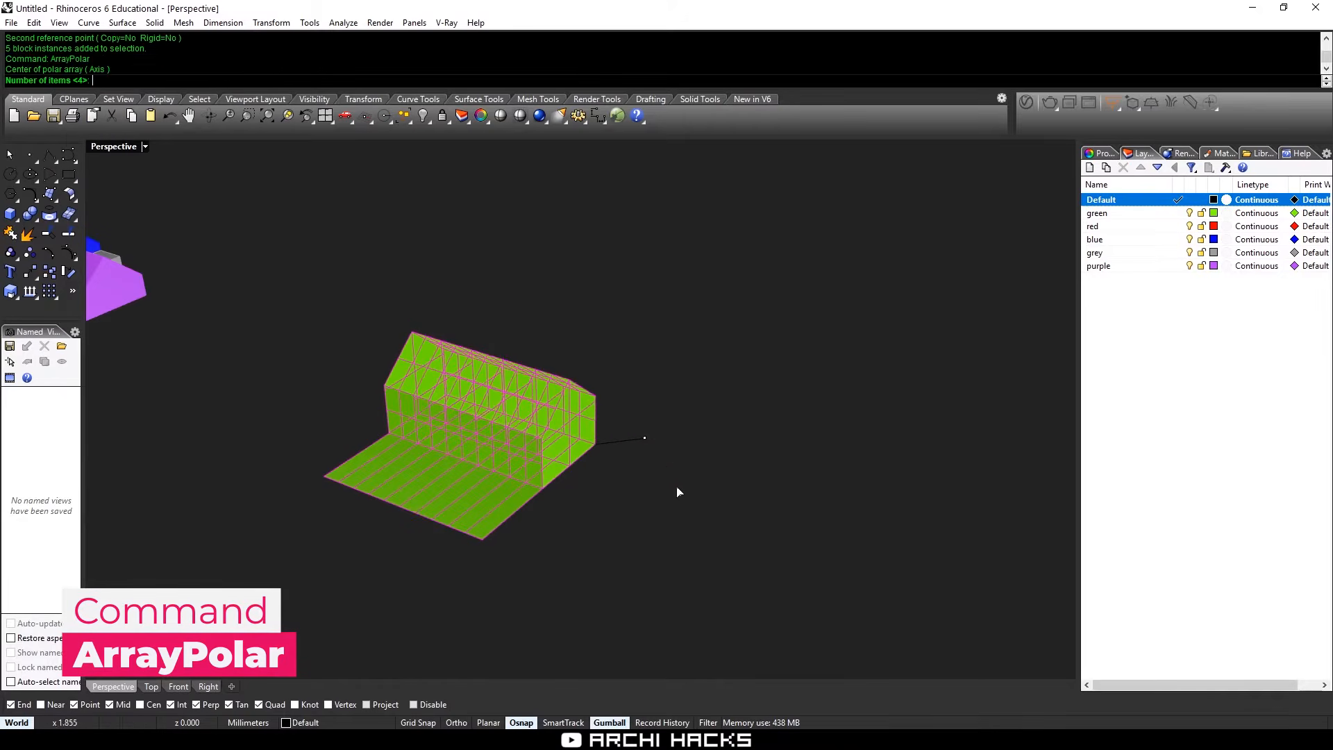
key(Return)
key(Return)
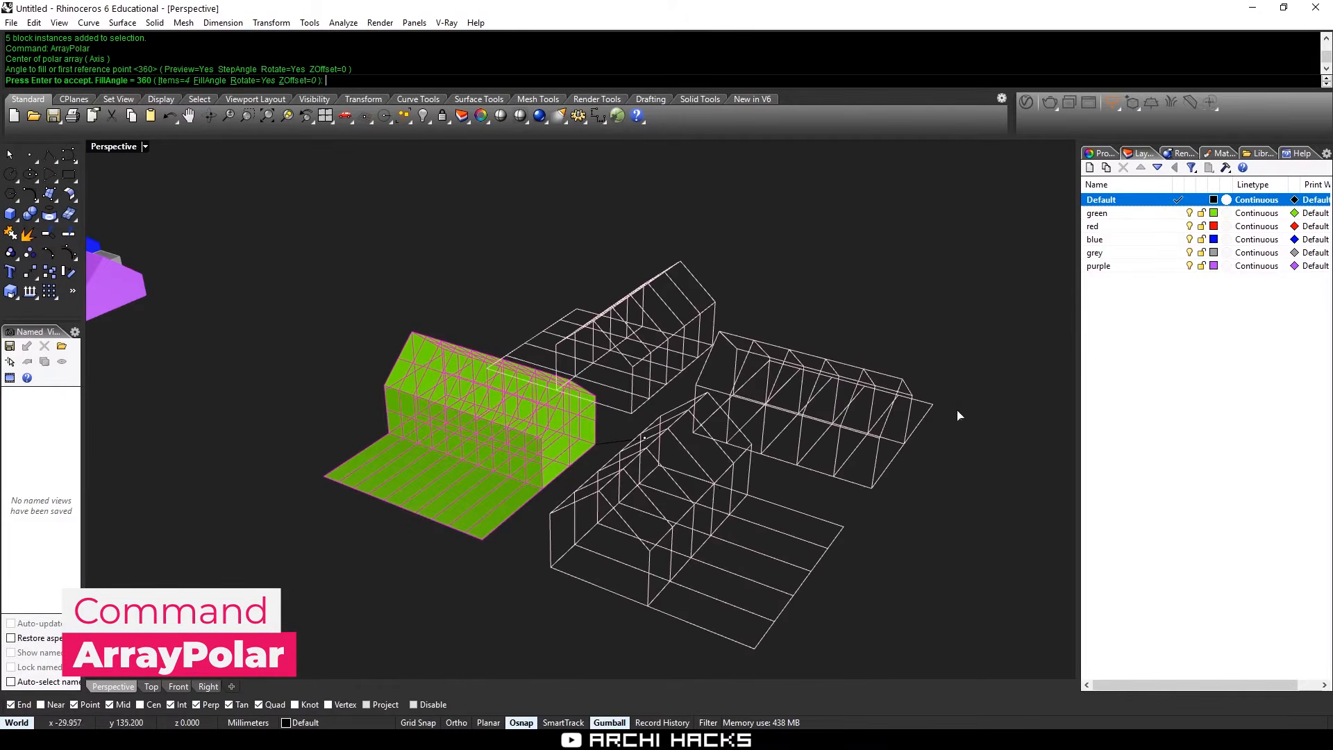
key(Return)
Try deleting the guide polyline at the pinwheel's centre, and undo the deletion
right_drag(832, 267, 653, 414)
drag(645, 440, 636, 450)
text(d)
key(Return)
right_drag(612, 475, 715, 429)
scroll(660, 434, down, 7)
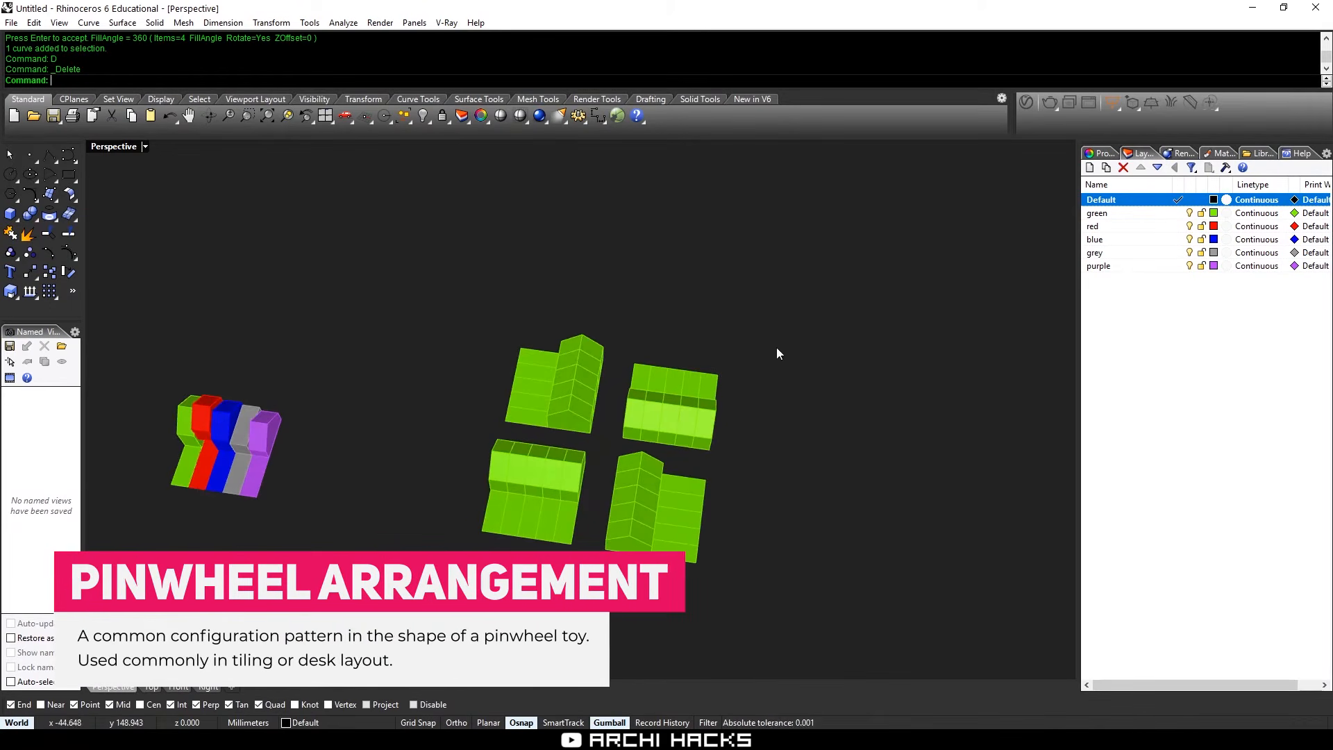
drag(778, 352, 438, 573)
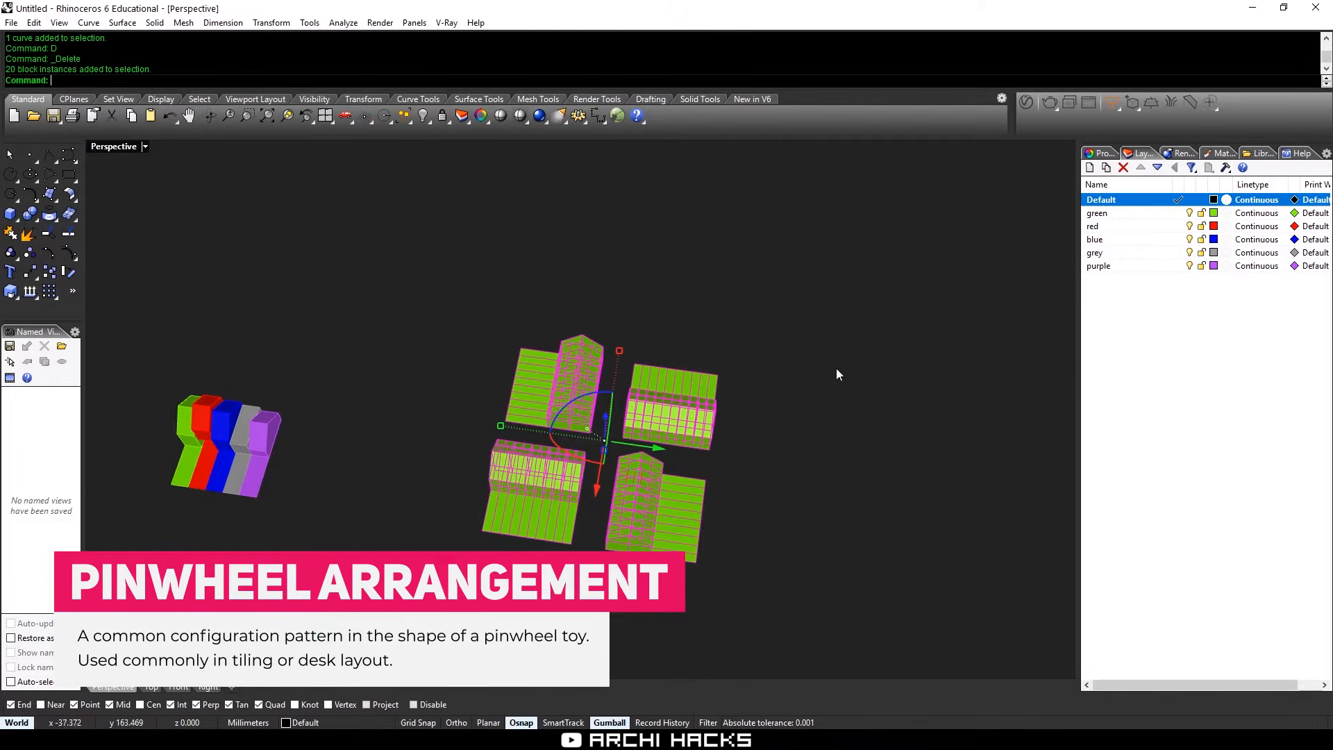
right_drag(789, 372, 773, 405)
key(ctrl+z)
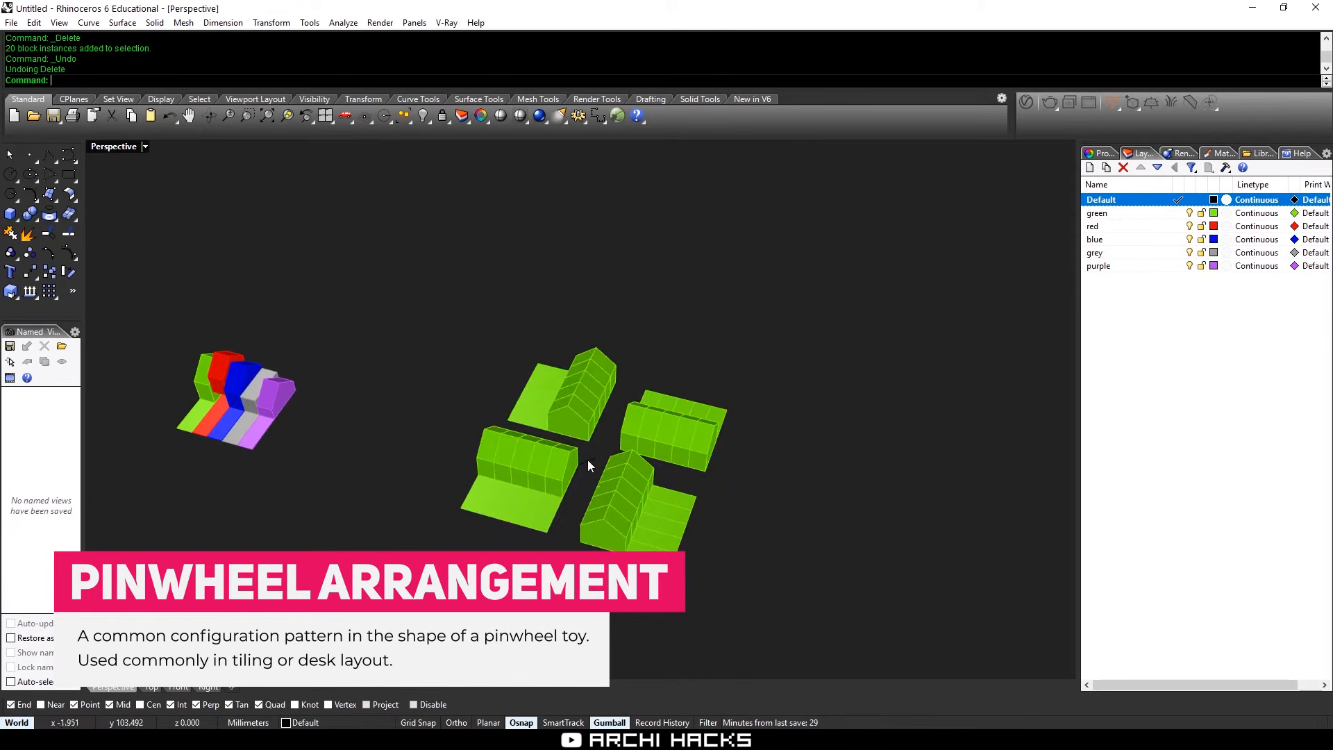
Copy the guide polyline to the outer plot corner of the row diagonally opposite in the pinwheel, and delete the original polyline
click(588, 461)
text(c)
key(Return)
click(578, 464)
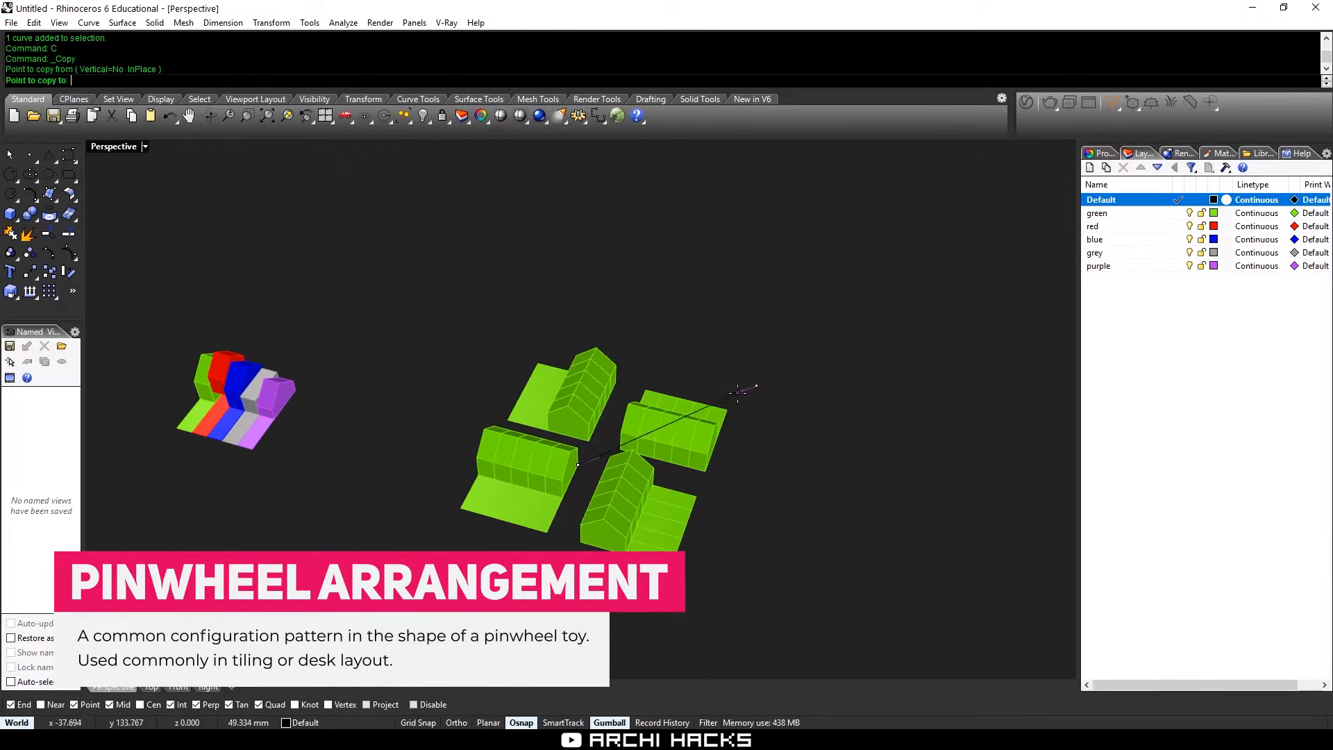
click(727, 409)
key(Return)
click(591, 460)
text(d)
key(Return)
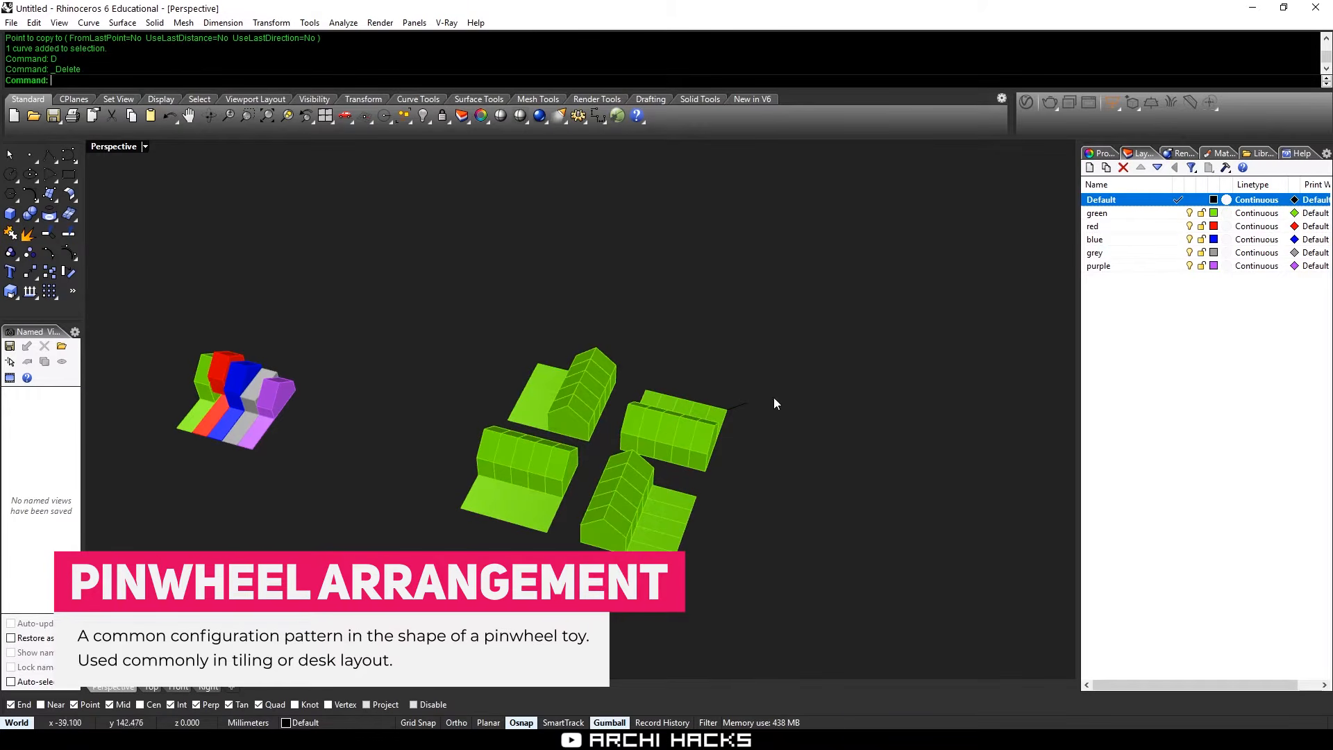
Polar-array the whole four-row pinwheel into four items over 360 degrees about the outer end of the copied guide polyline
drag(404, 305, 747, 607)
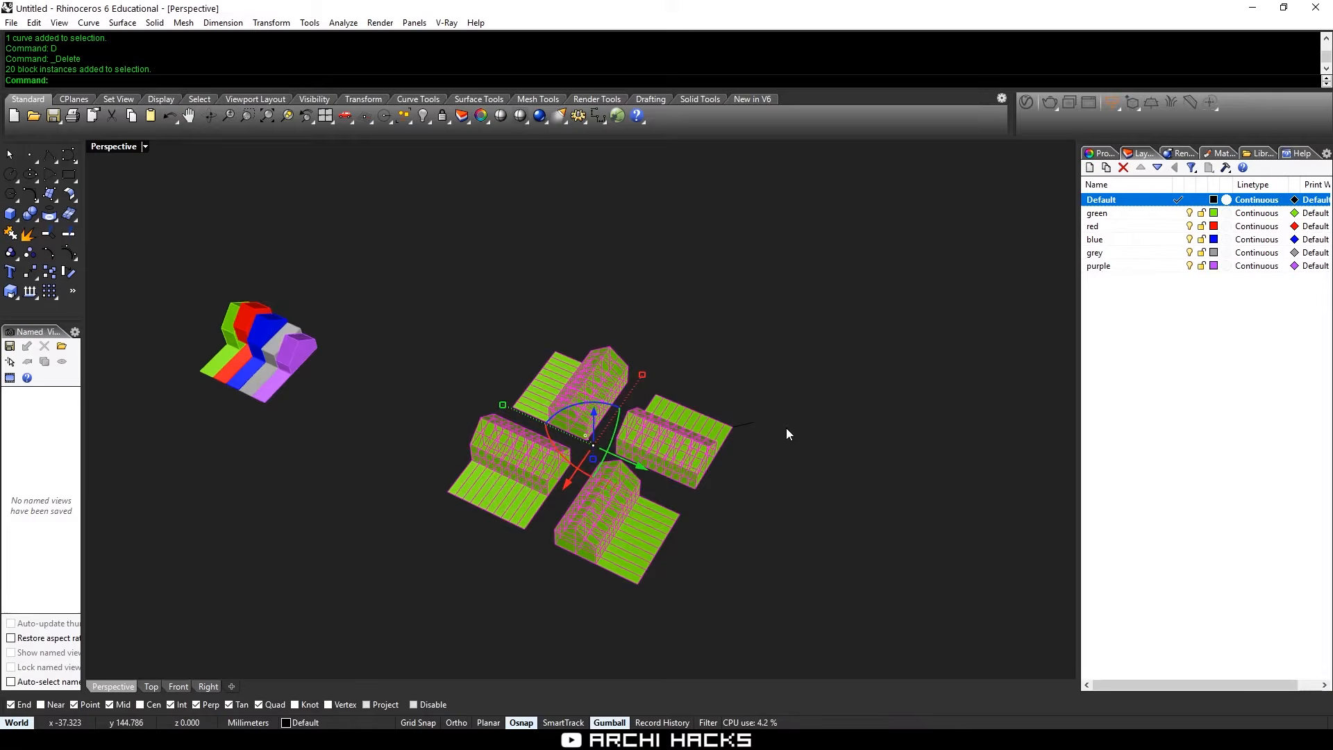
text(ArrayPolar)
key(Return)
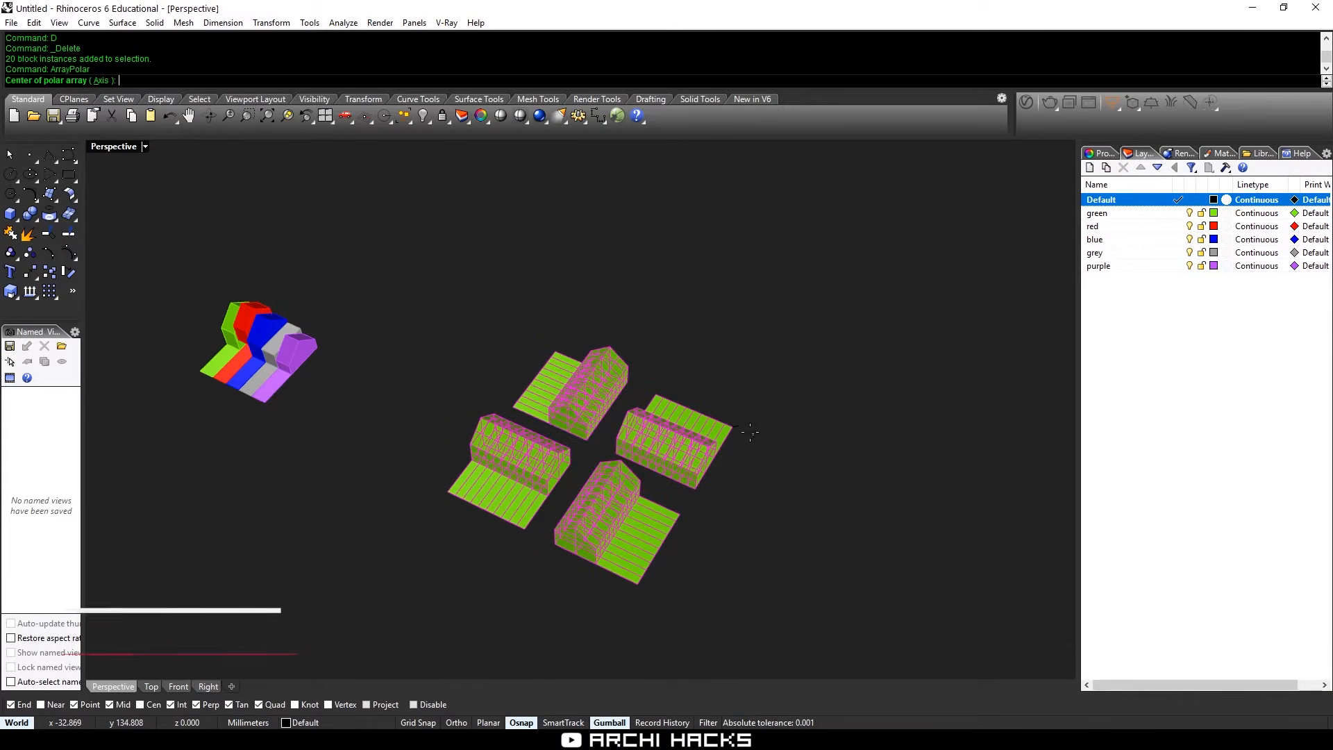
click(754, 421)
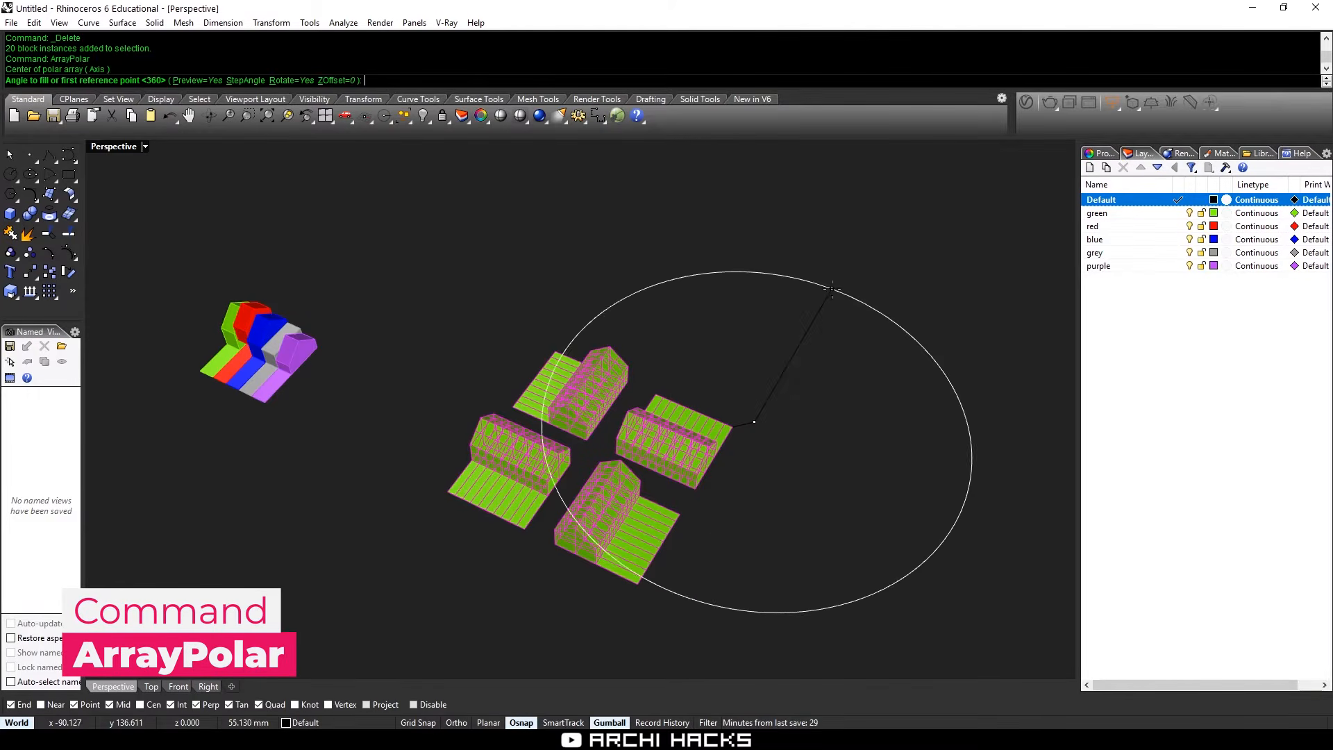
key(Return)
key(Return)
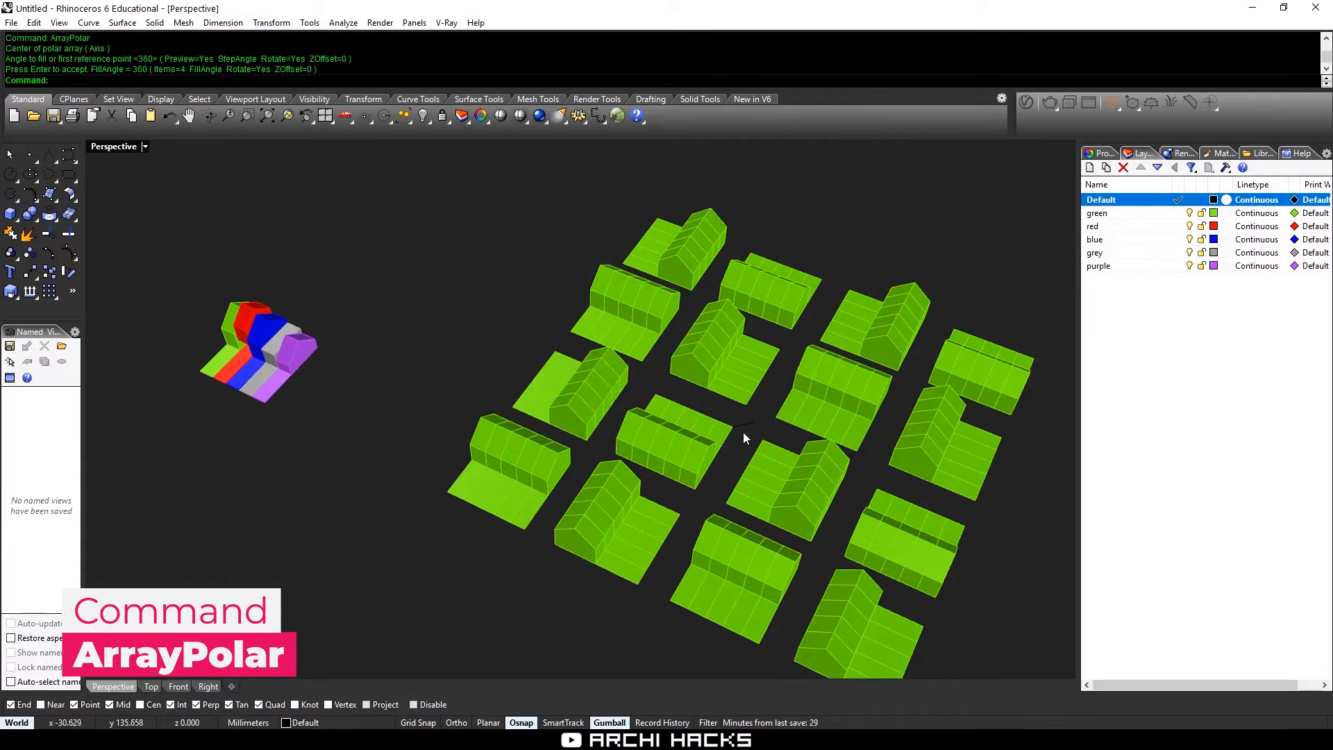
Delete the guide polyline at the centre of the arrayed pinwheels
click(750, 429)
text(D)
key(Return)
right_drag(671, 510, 835, 508)
right_drag(670, 458, 704, 427)
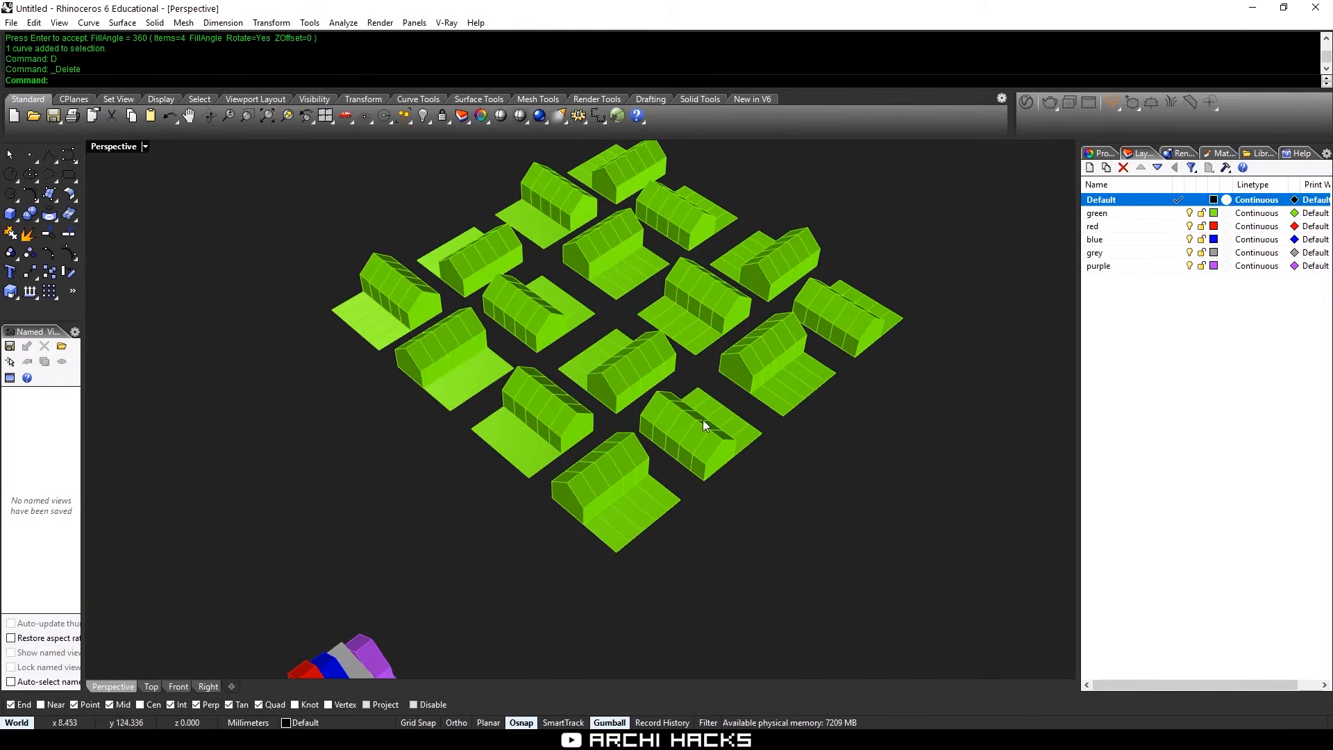
Use ReplaceBlock to swap a scattered selection of single green houses across the grid for the grey house block, and clear the selection
right_drag(662, 509, 574, 400)
click(574, 403)
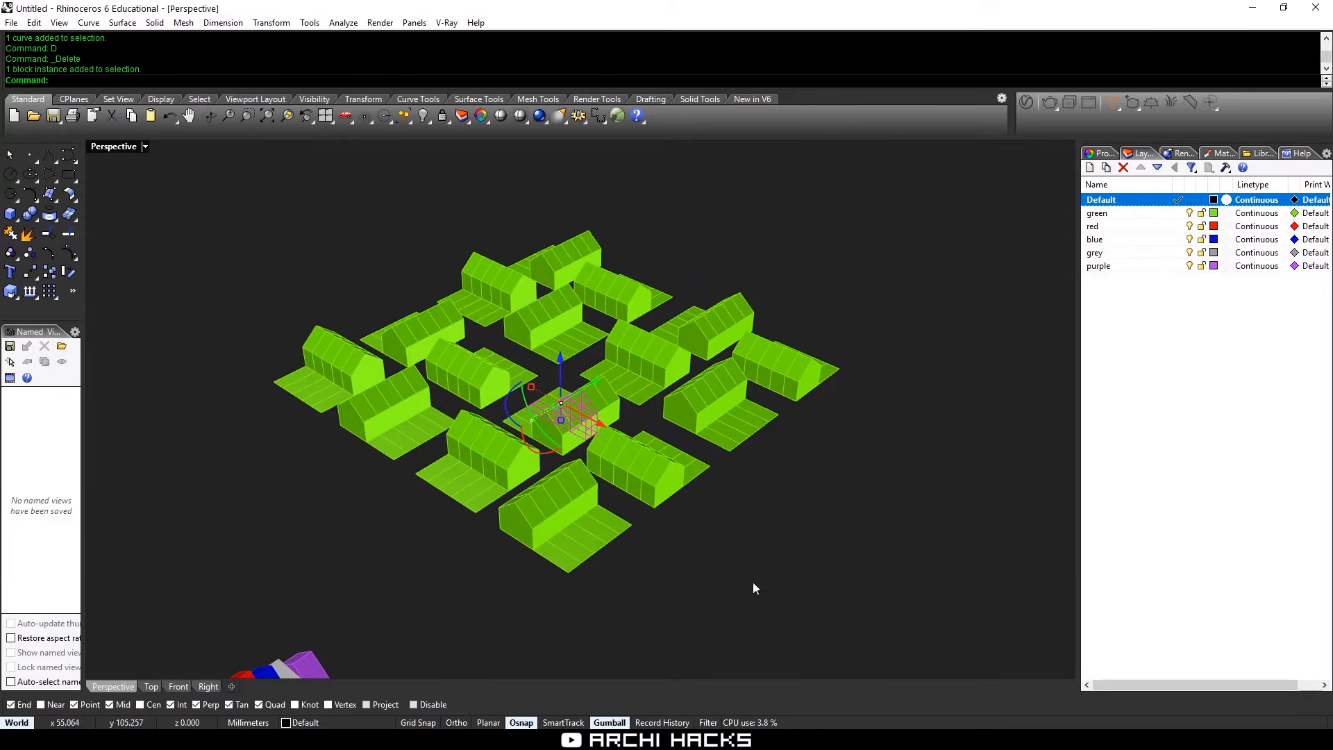
shift+click(650, 358)
shift+click(528, 325)
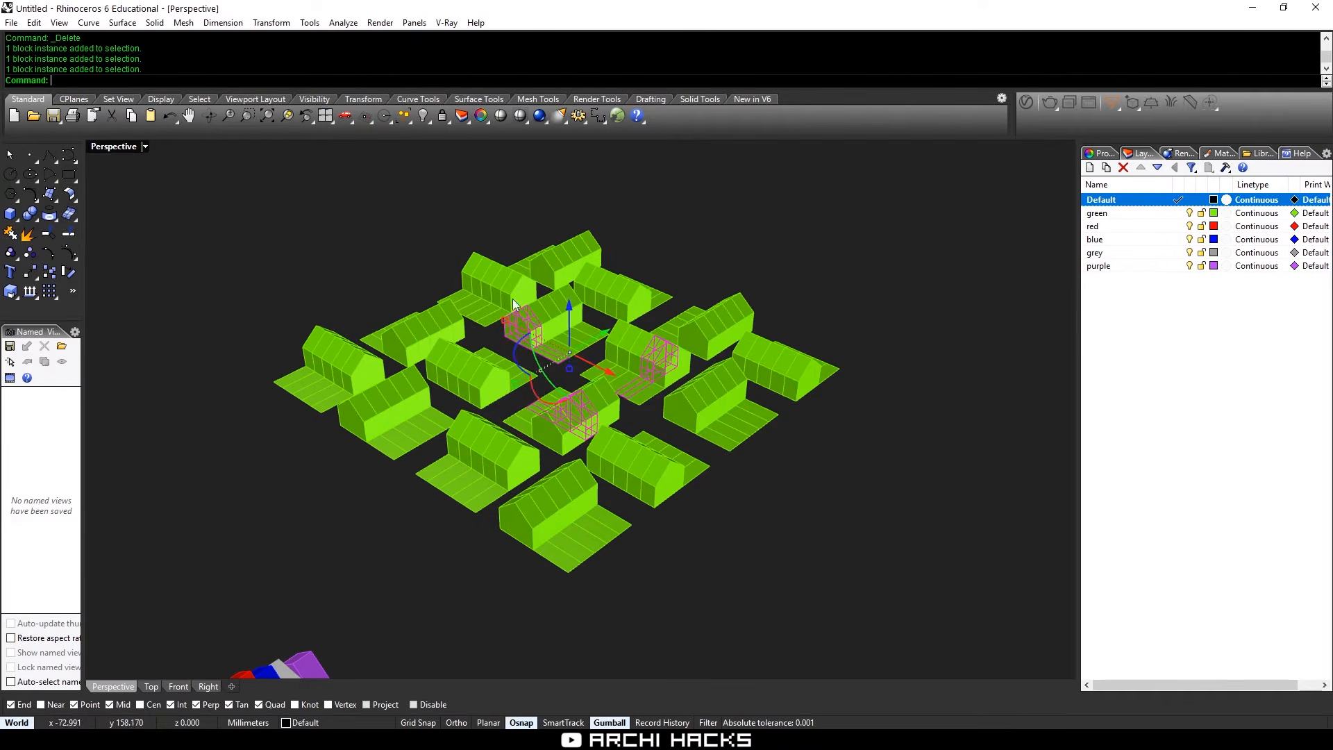
shift+click(511, 293)
shift+click(550, 265)
shift+click(333, 354)
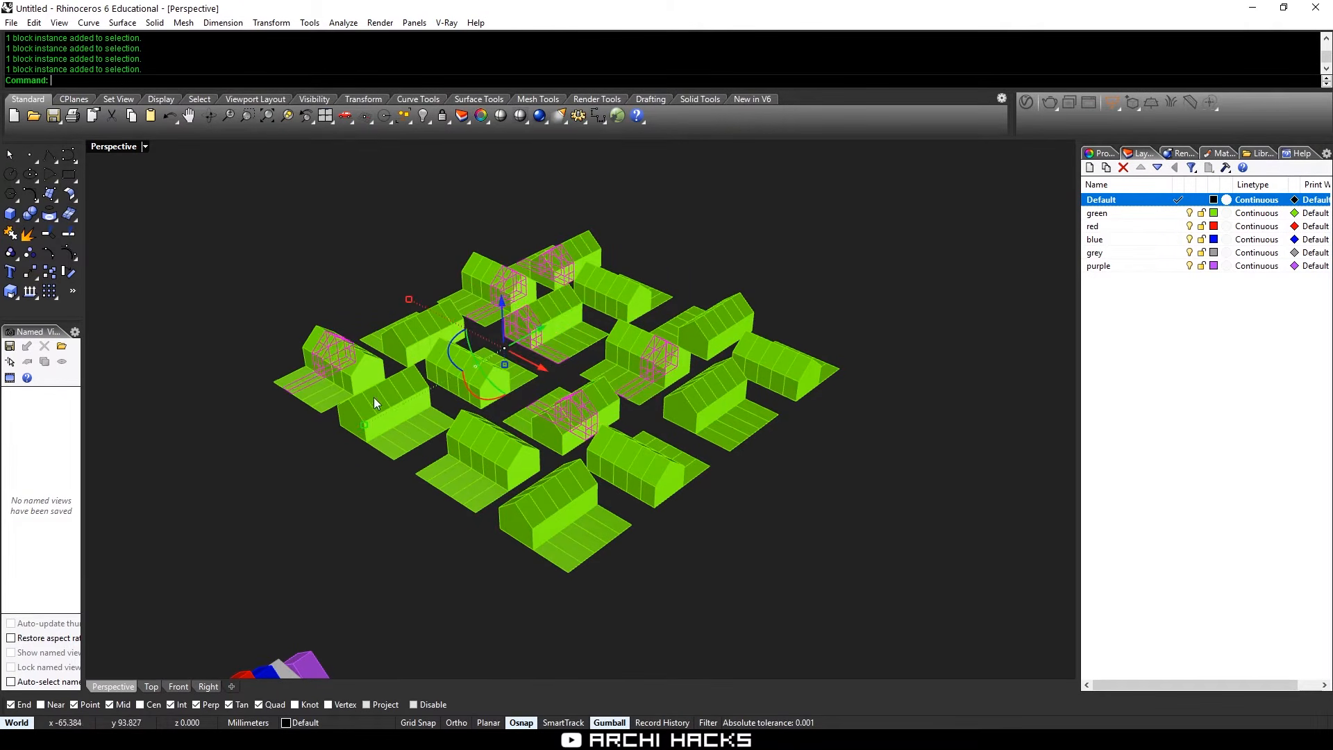
shift+click(438, 320)
shift+click(702, 321)
shift+click(789, 367)
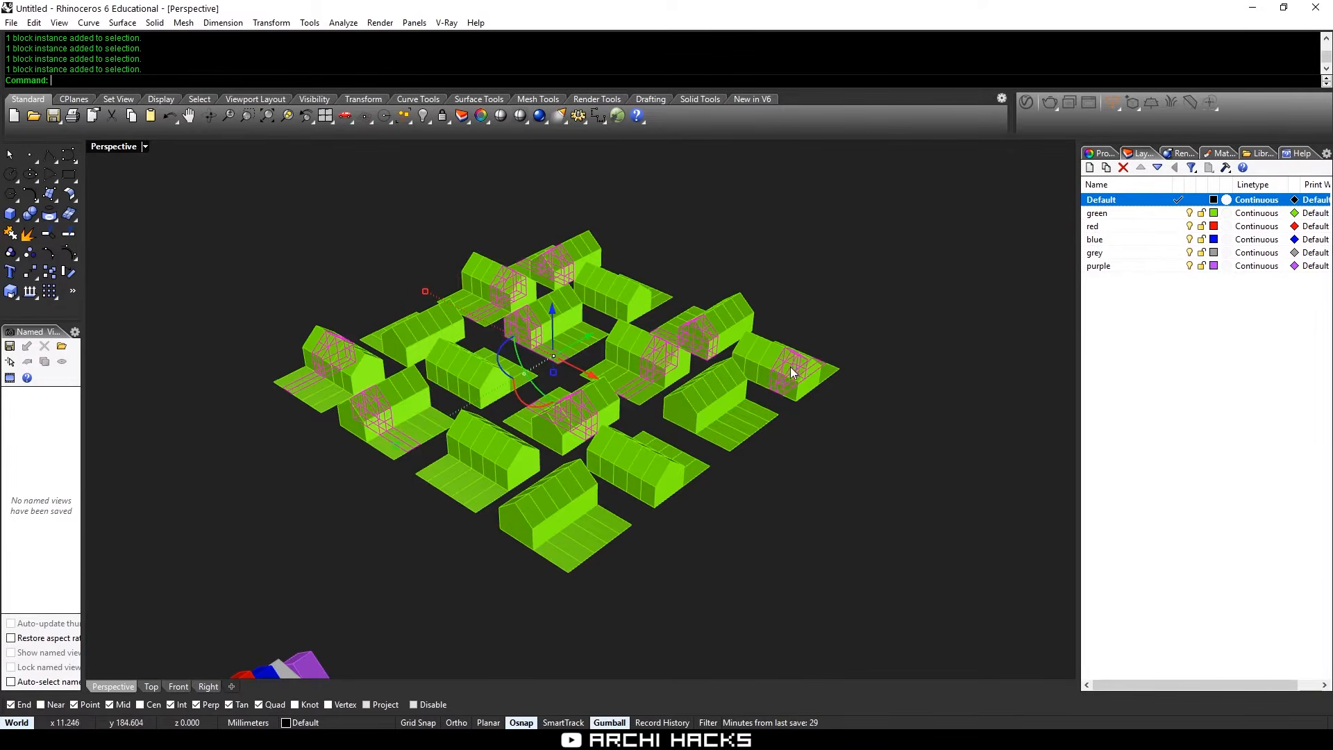
shift+click(804, 389)
shift+click(734, 324)
shift+click(735, 324)
shift+click(749, 304)
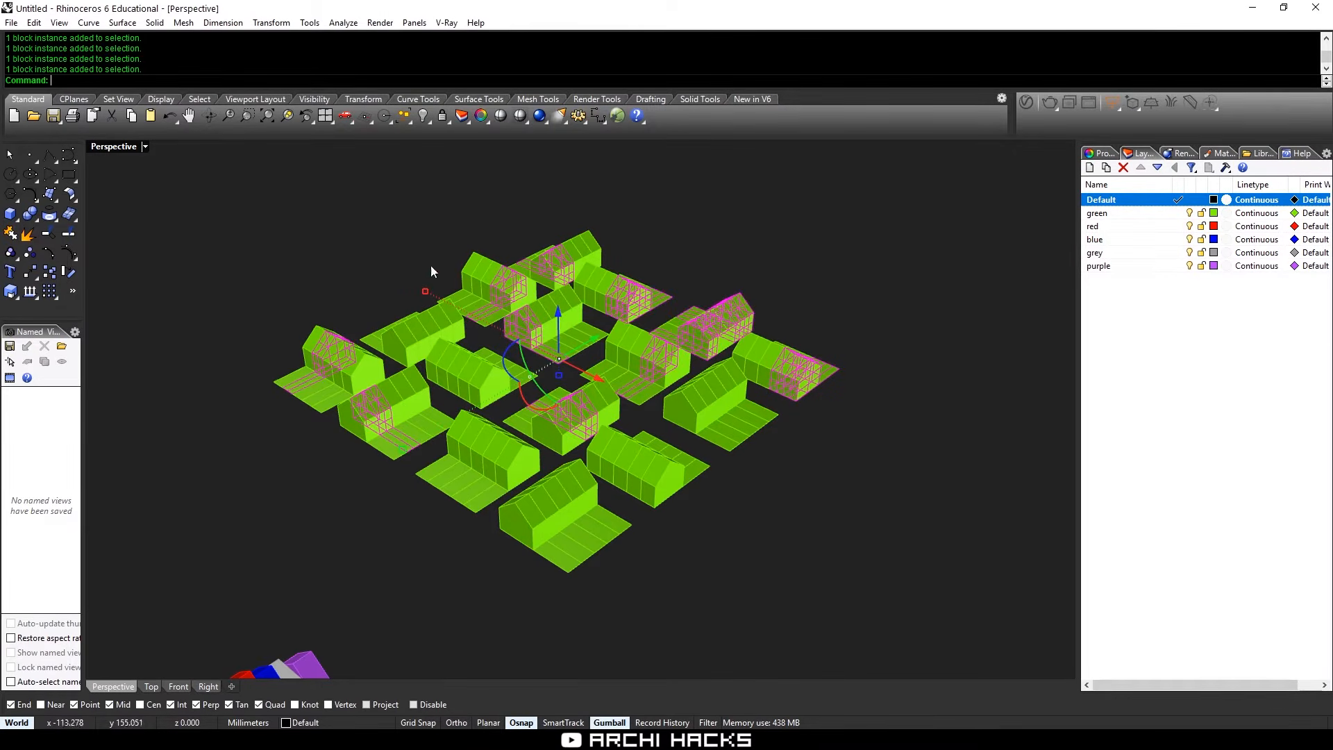
shift+right_drag(691, 584, 697, 482)
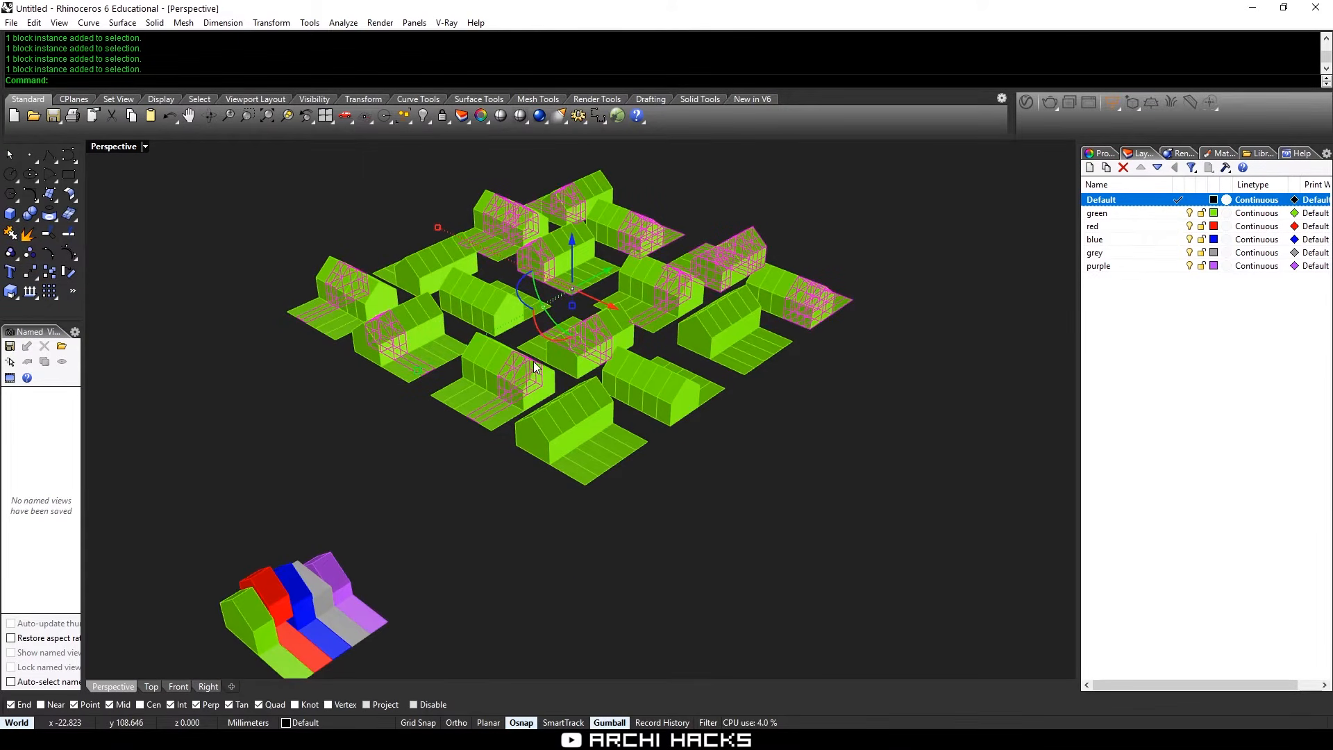
text(ReplaceBlock)
key(Return)
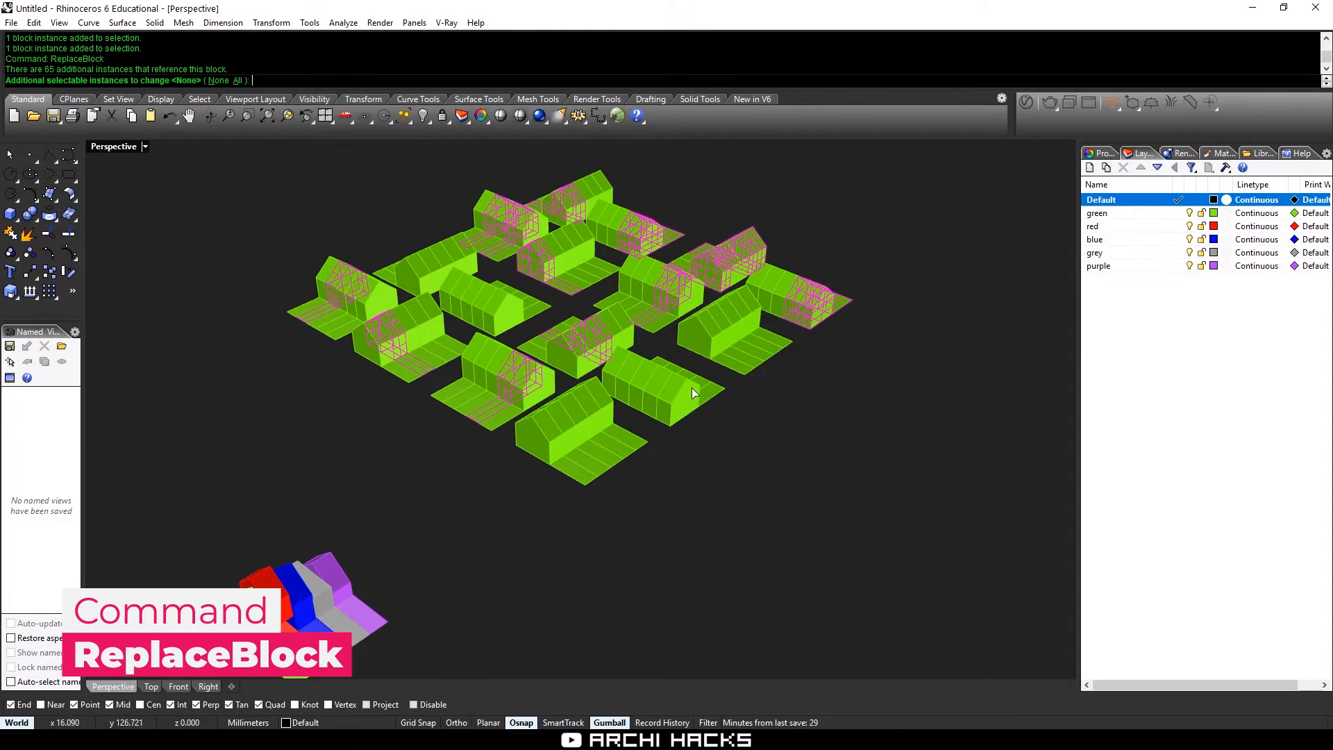
right_drag(729, 387, 700, 459)
key(Return)
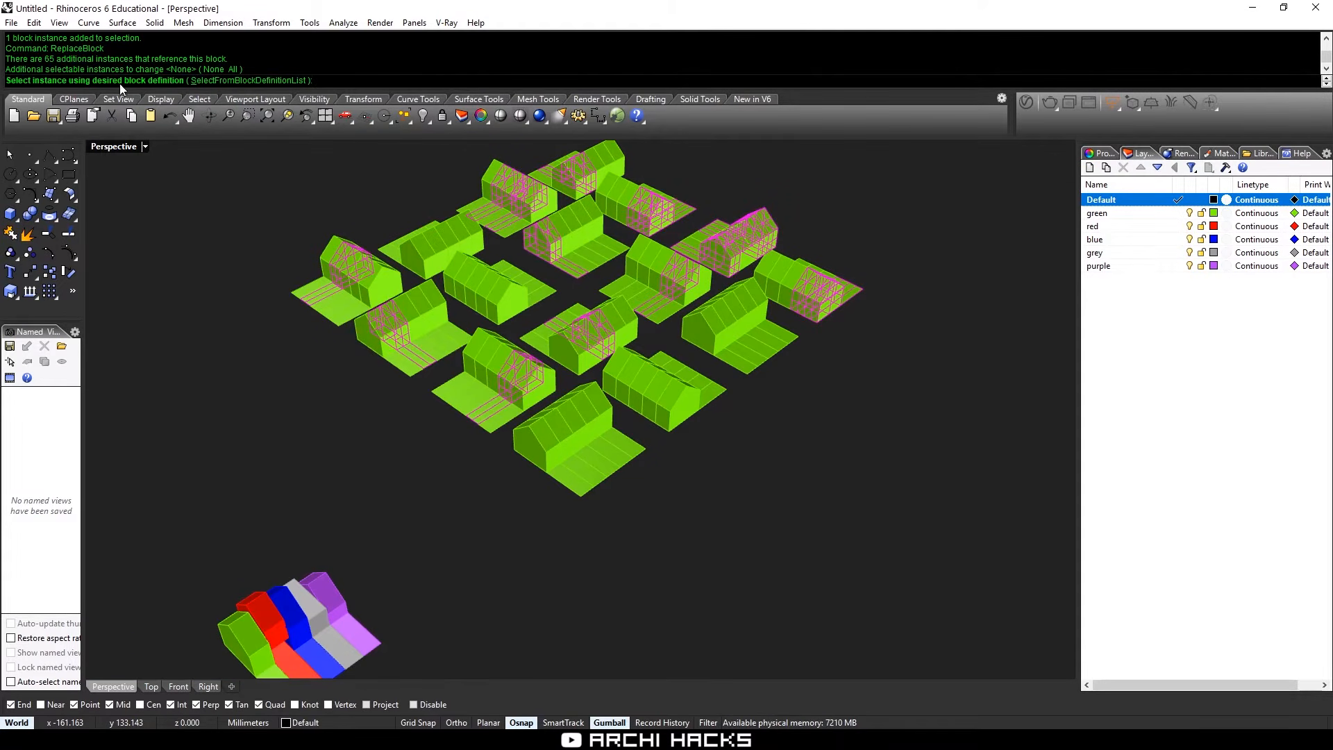
shift+right_drag(349, 507, 416, 384)
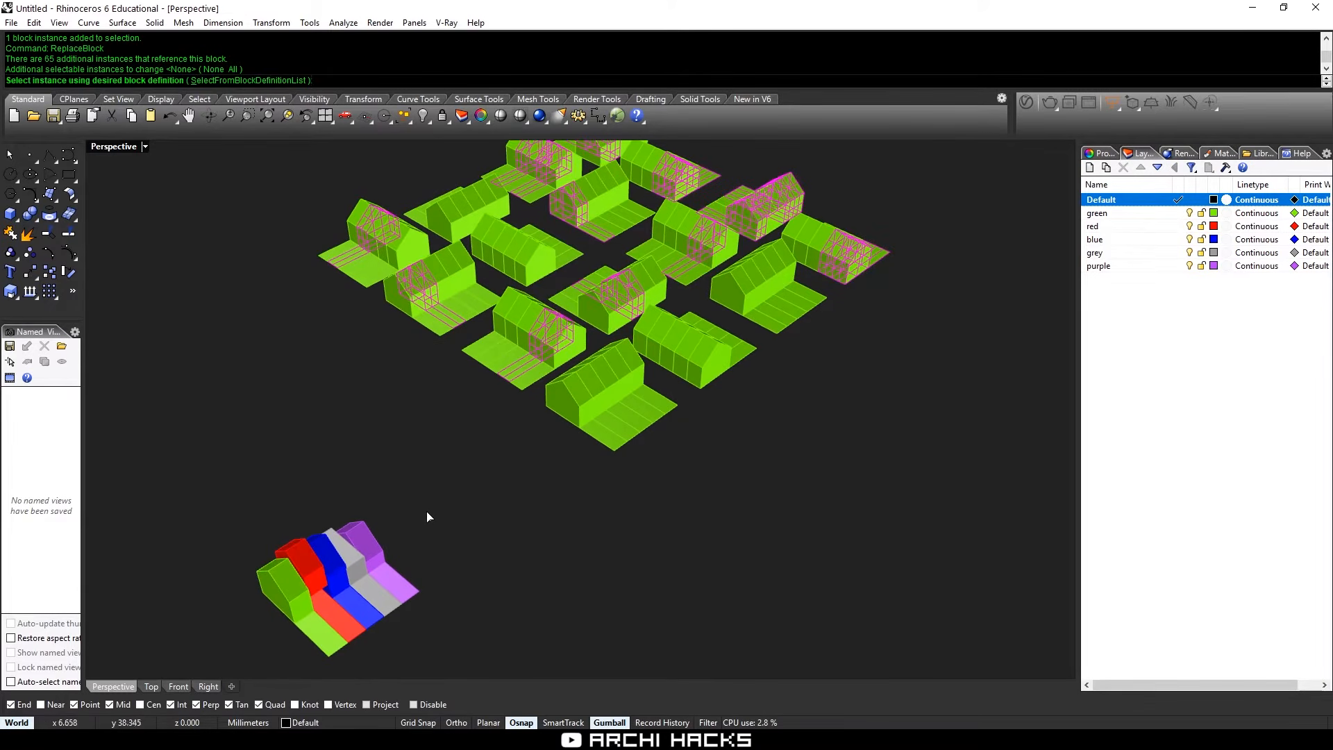
click(357, 574)
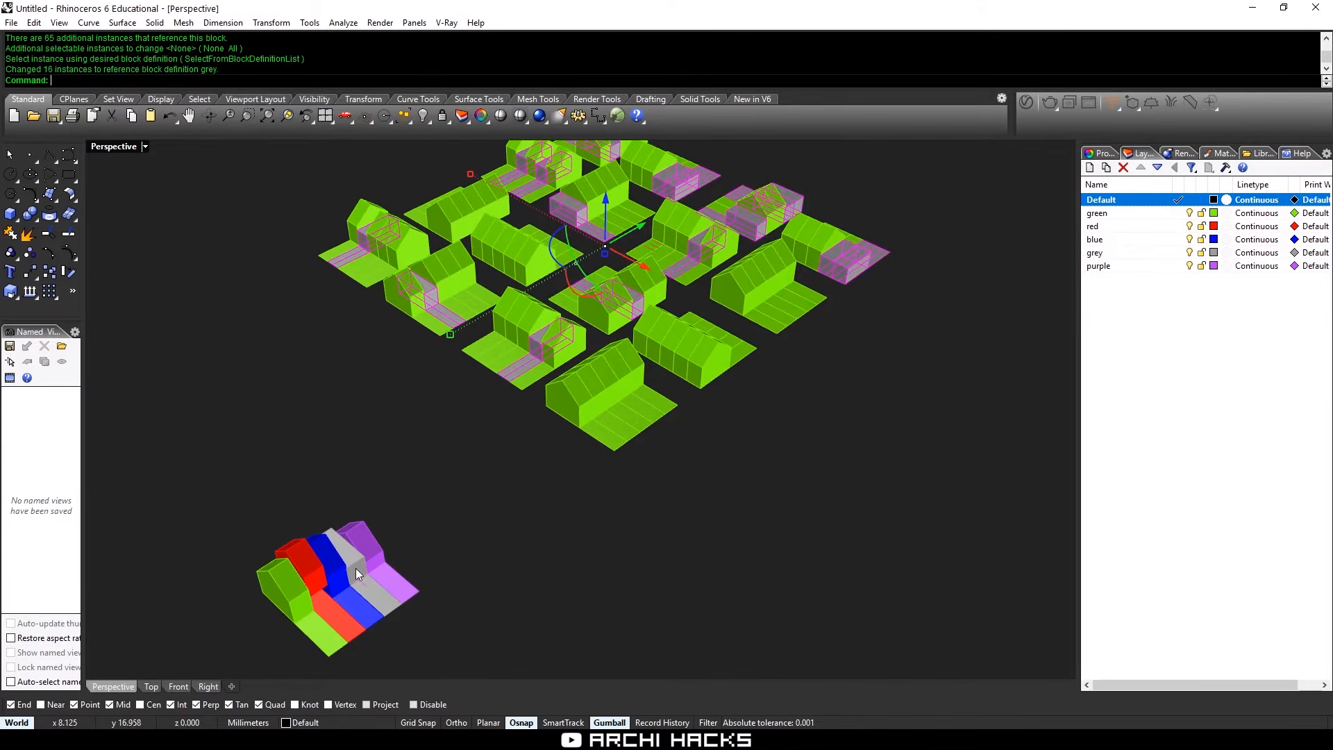
key(Escape)
right_drag(886, 263, 893, 247)
right_drag(853, 312, 807, 303)
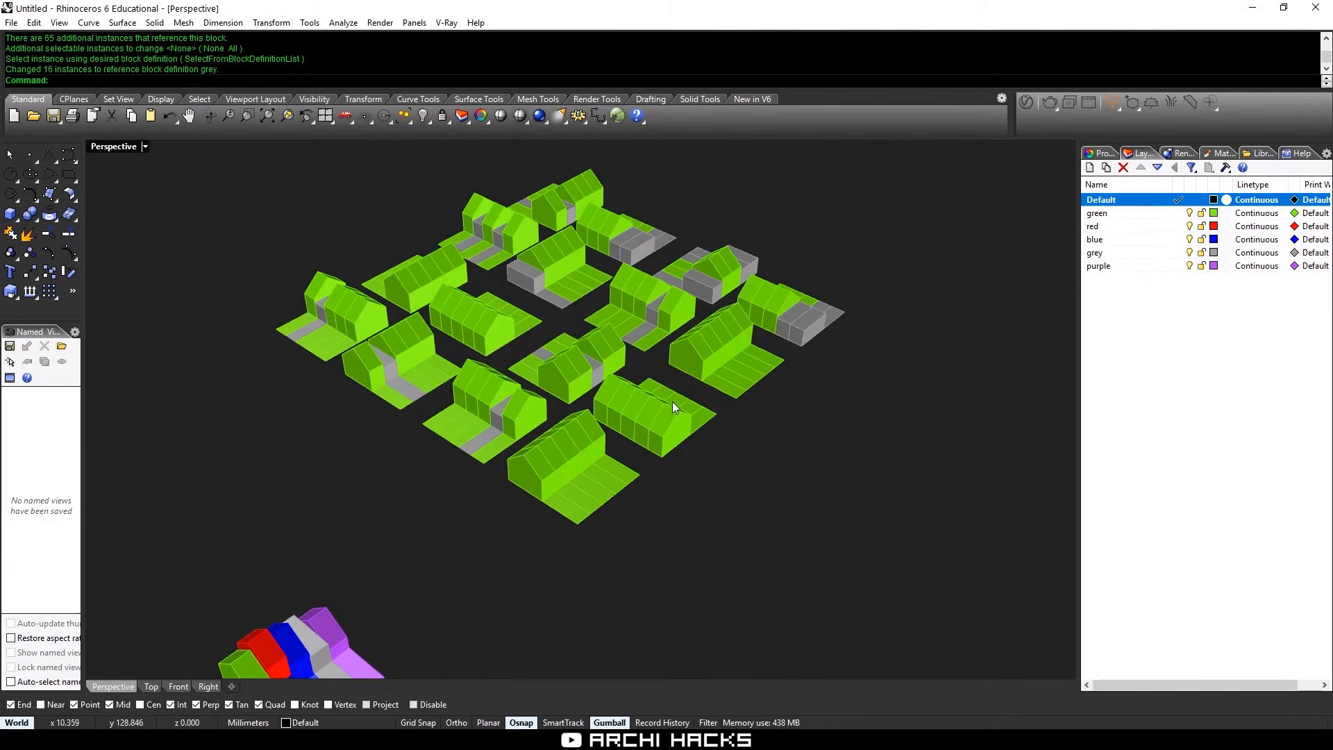
click(635, 403)
click(630, 404)
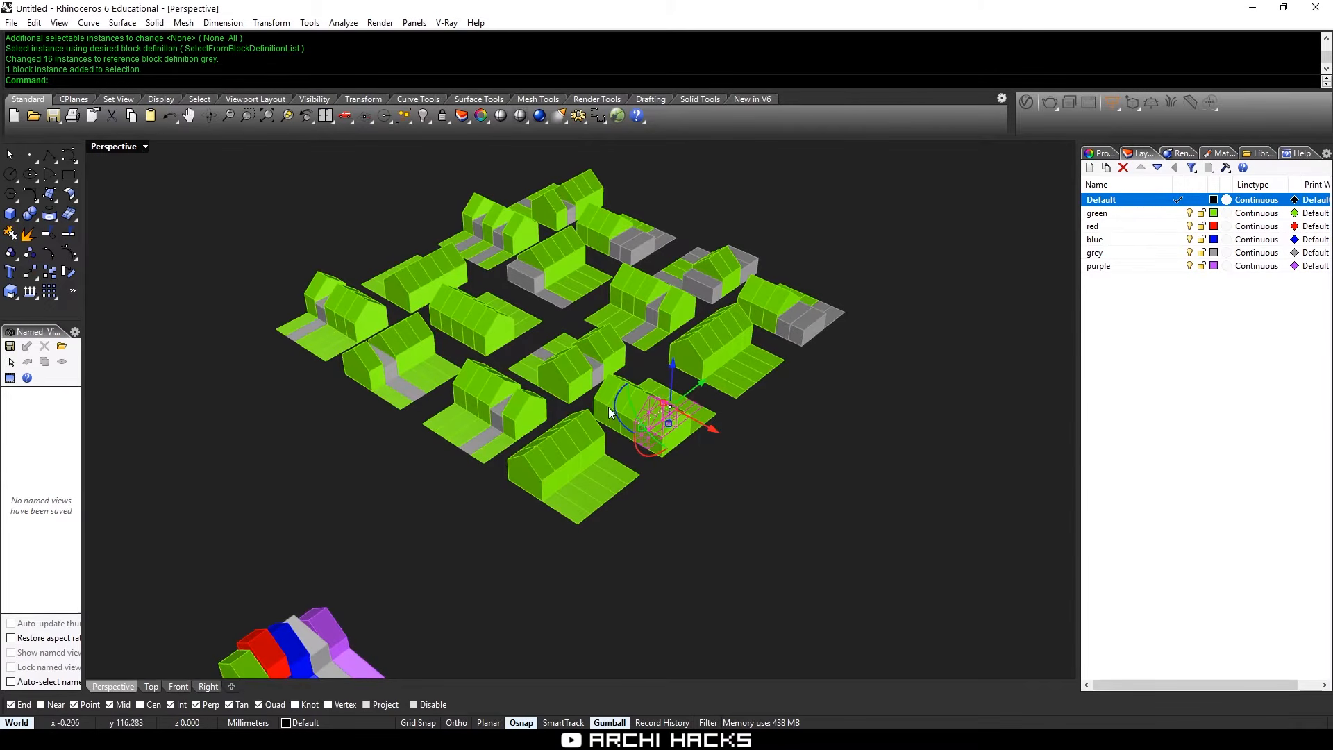
shift+click(609, 407)
shift+click(611, 349)
shift+double_click(478, 305)
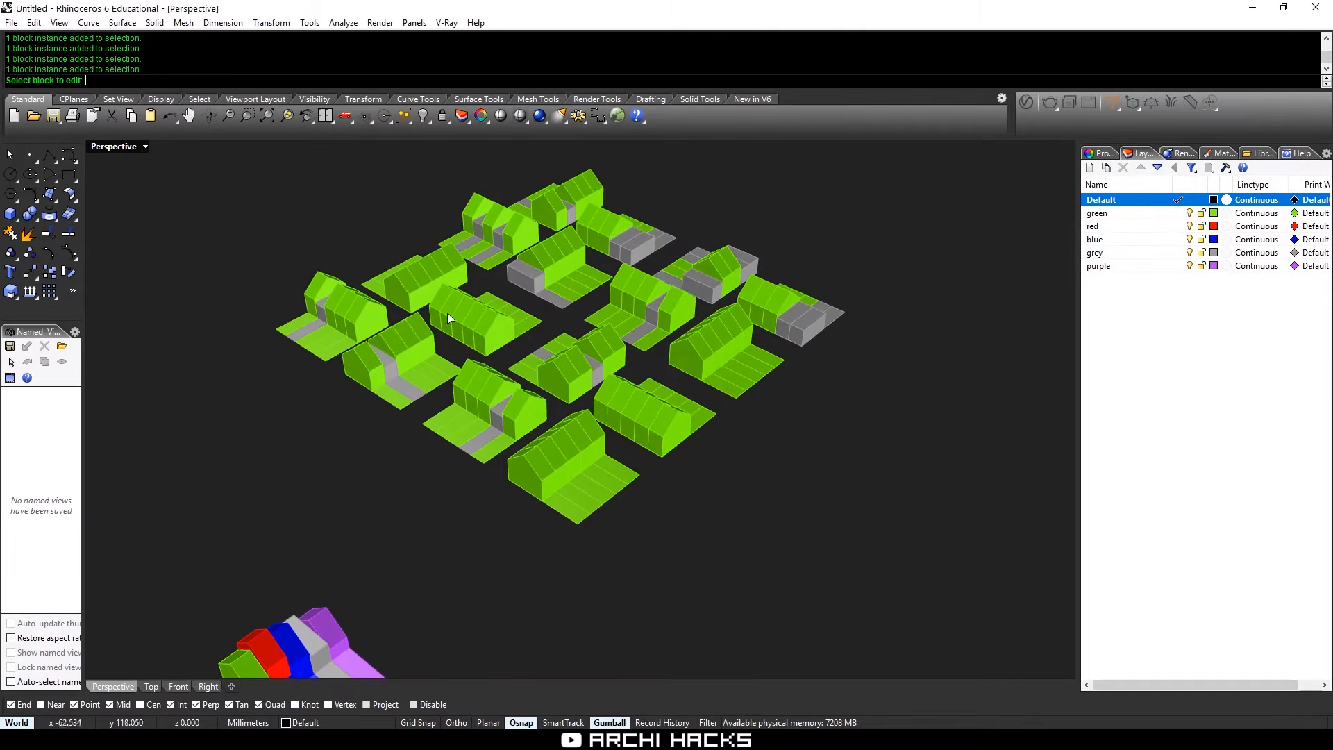
click(488, 320)
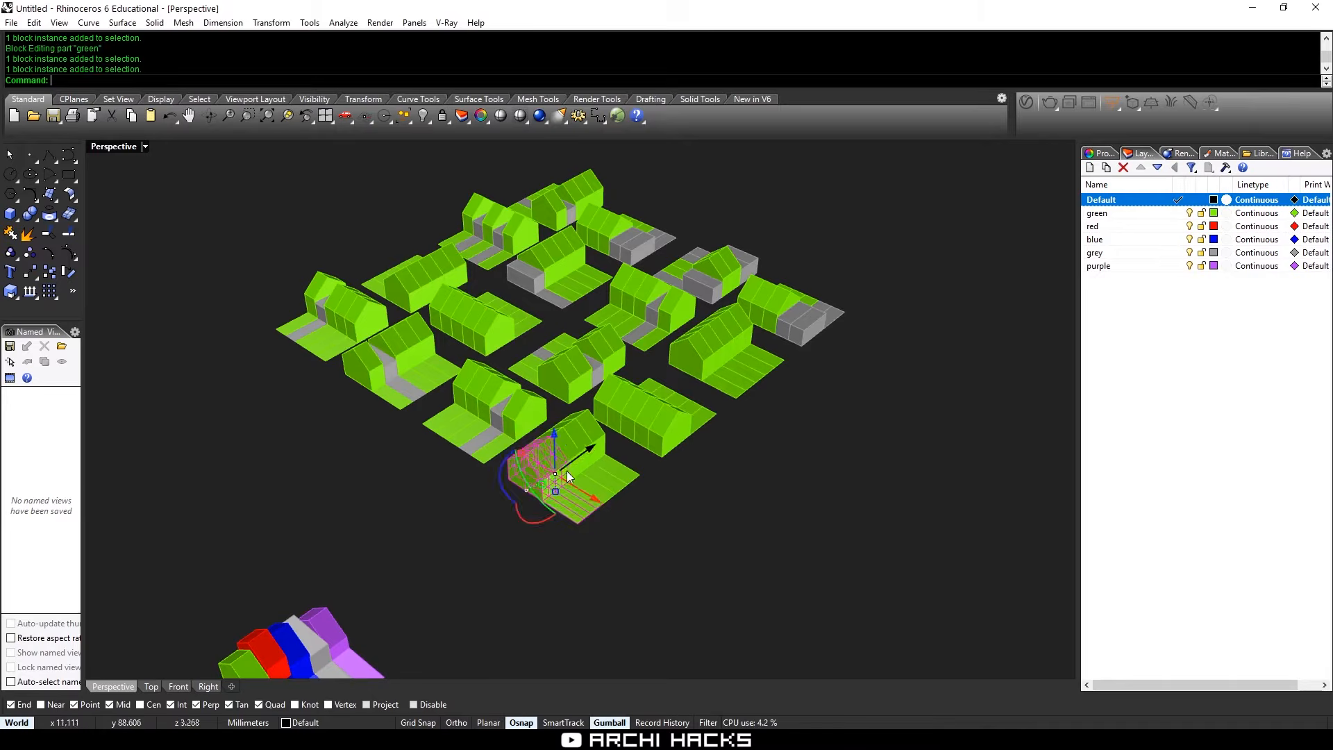
Use ReplaceBlock to swap another scattered selection of green houses in the front, middle and rear rows for the purple house block
shift+click(652, 417)
shift+click(681, 325)
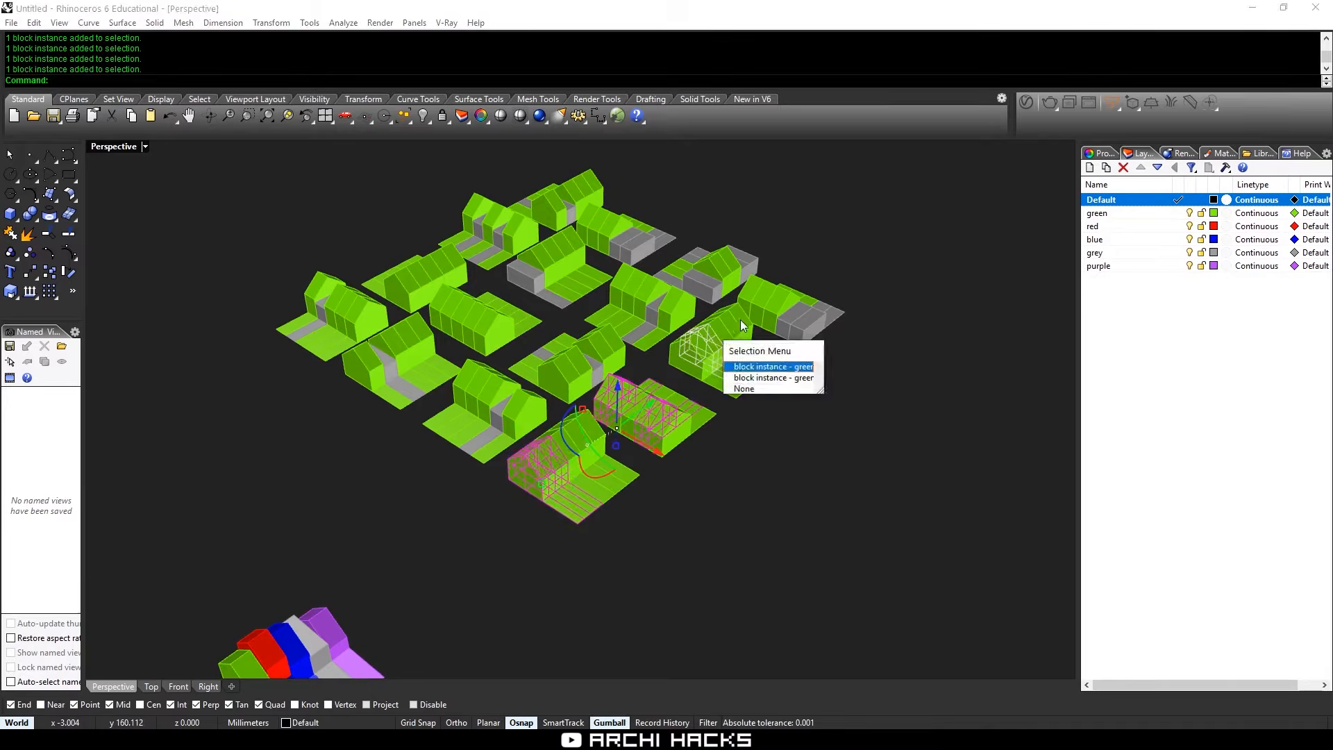
click(700, 368)
shift+click(585, 184)
shift+click(328, 282)
shift+click(477, 200)
shift+click(611, 226)
shift+click(411, 288)
shift+click(490, 339)
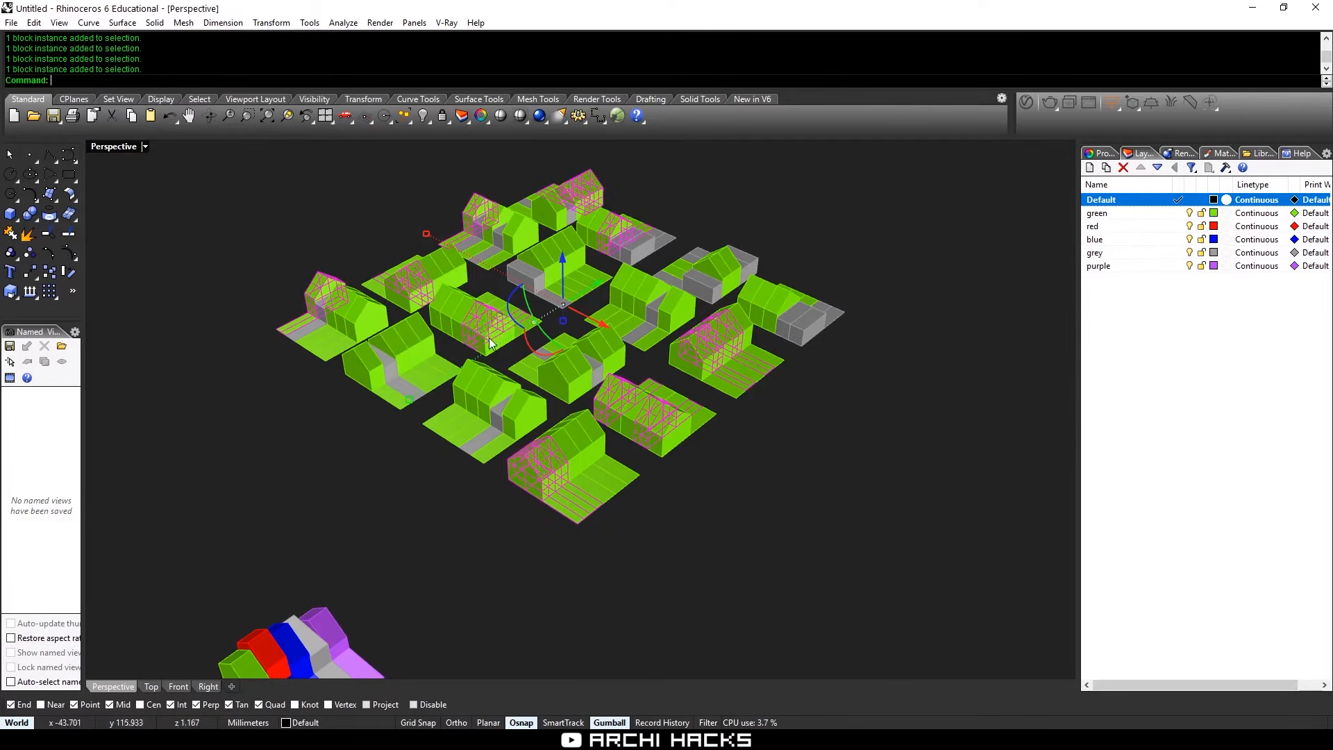
text(ReplaceBlock)
key(Return)
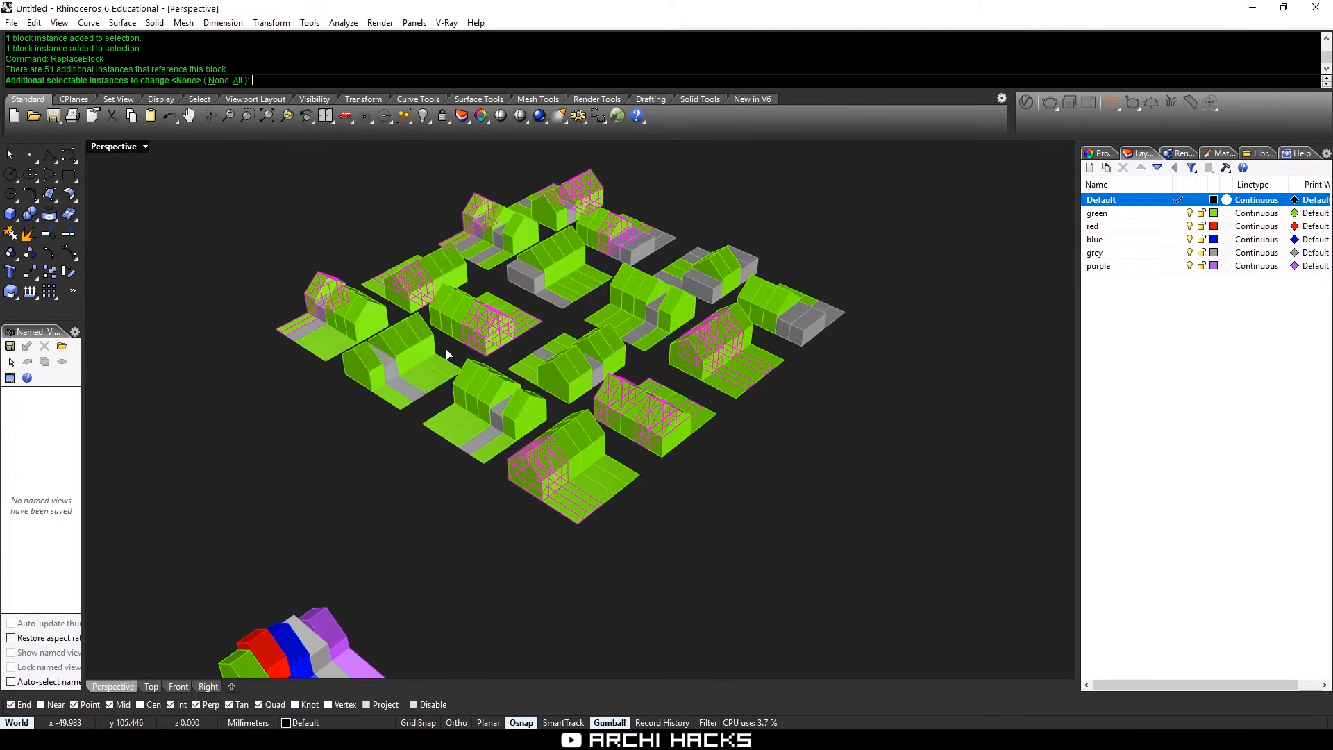
key(Return)
shift+right_drag(427, 574, 450, 499)
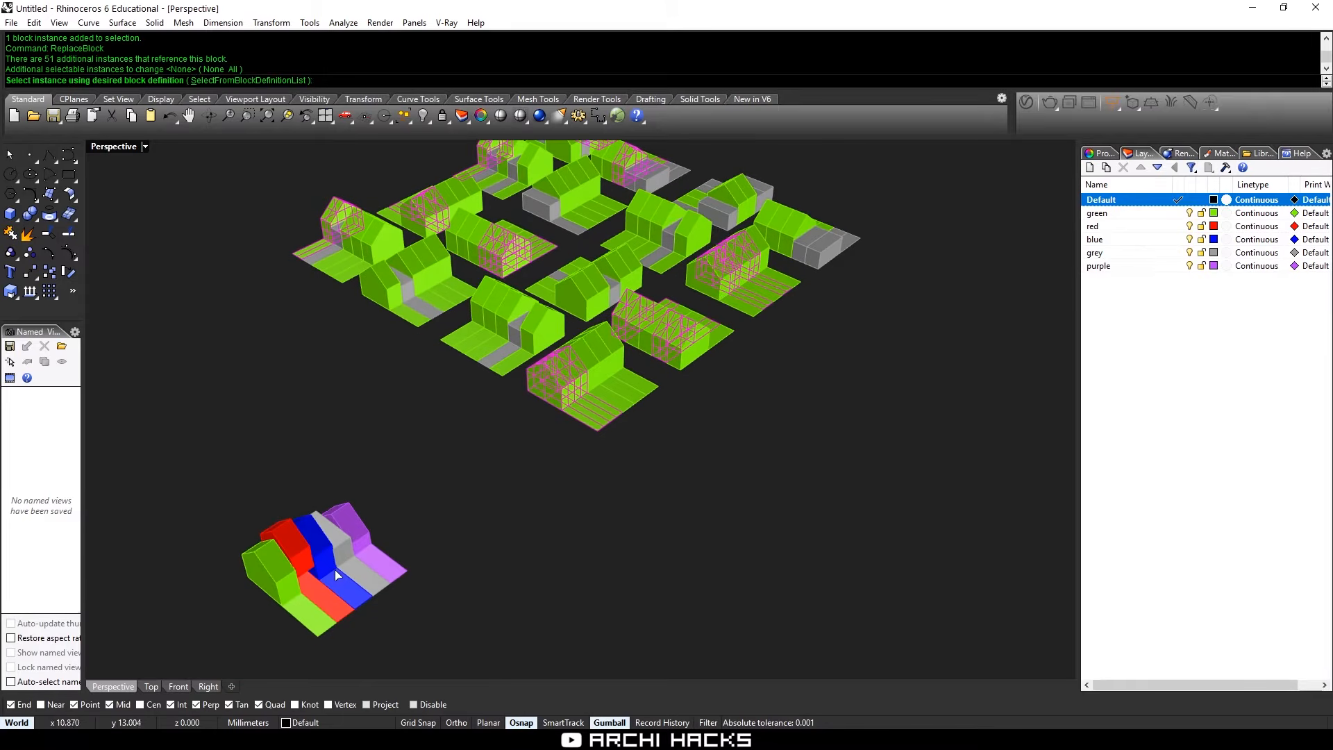
click(364, 530)
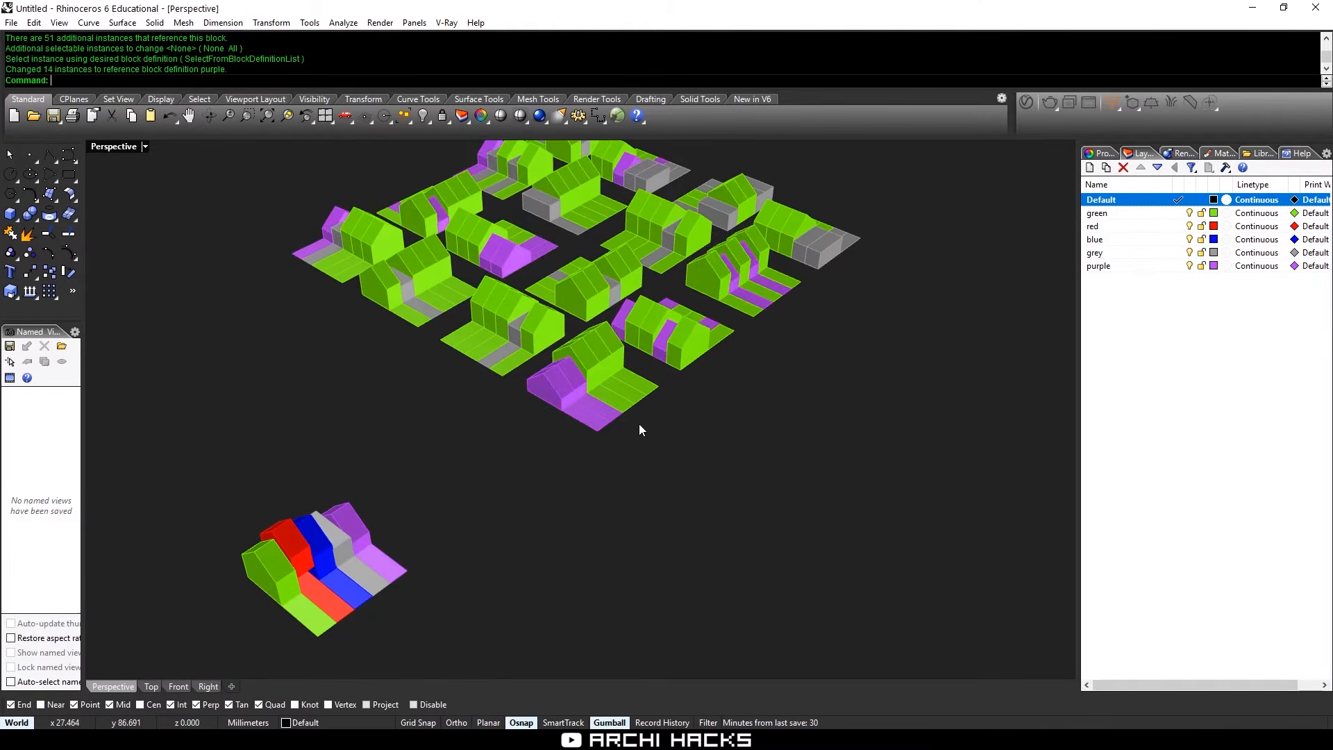
Use ReplaceBlock to swap a scattered selection of green houses across the grid for the blue house block
right_drag(639, 424, 644, 422)
right_click(643, 422)
shift+right_drag(650, 375, 603, 445)
click(649, 262)
click(571, 205)
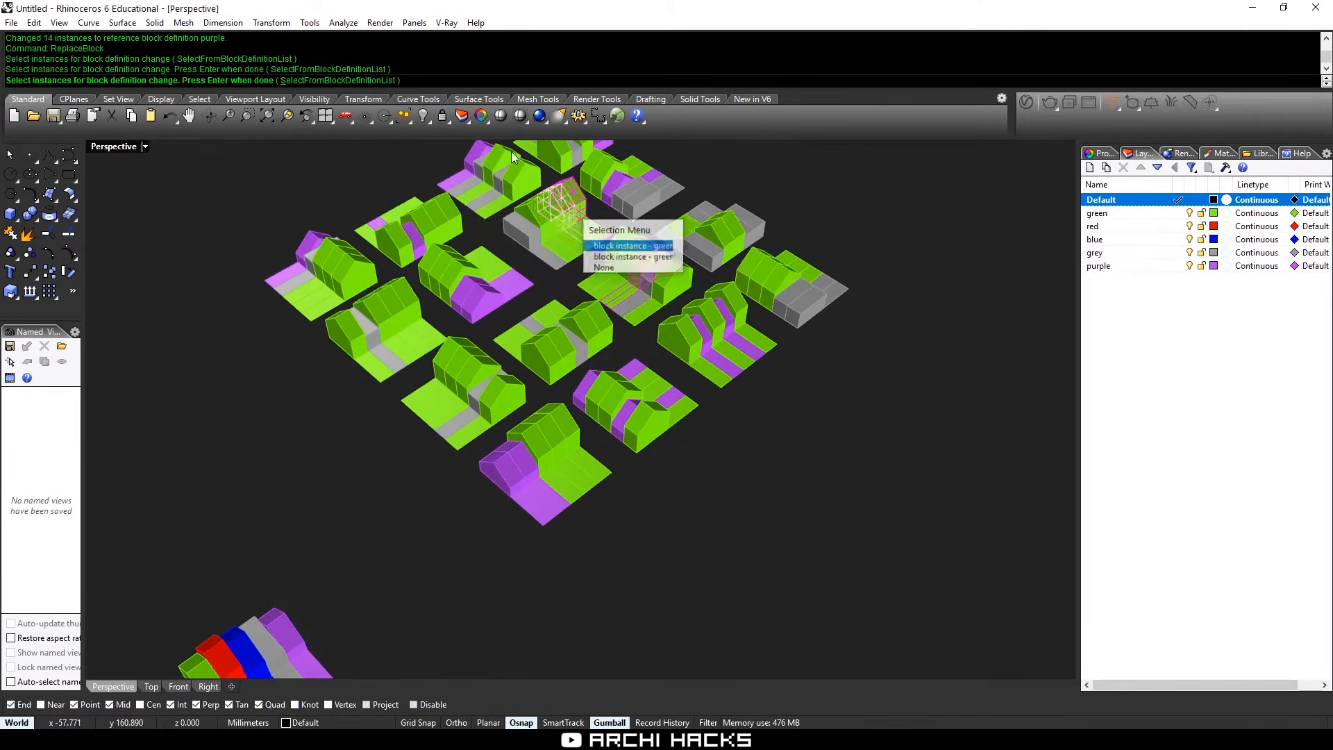
click(520, 173)
click(434, 216)
click(340, 270)
click(400, 297)
click(502, 396)
click(467, 384)
click(552, 348)
click(565, 424)
click(646, 420)
click(736, 283)
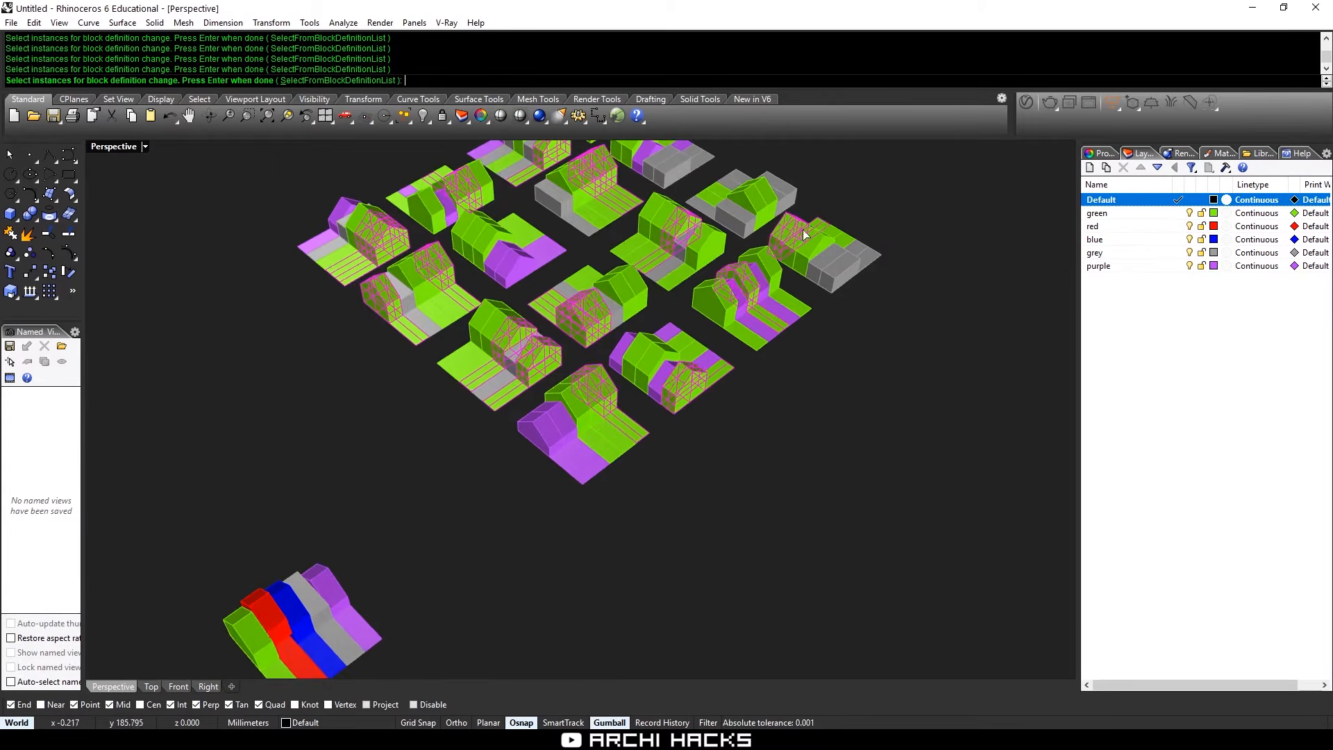
click(803, 231)
text(replace)
key(Return)
right_click(441, 629)
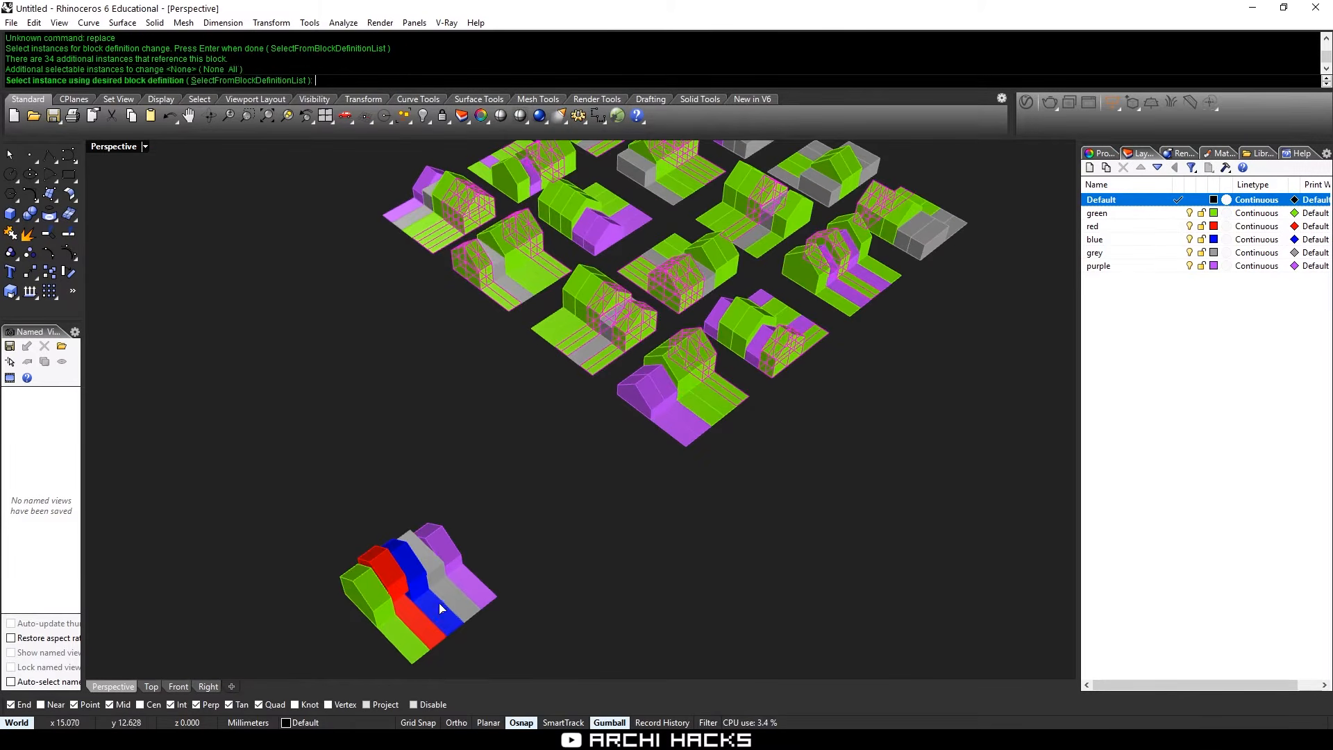
click(439, 604)
Use ReplaceBlock to swap two green houses near the centre of the grid for the red house block, and clear the selection
right_drag(710, 460, 672, 504)
click(618, 264)
shift+click(530, 297)
ctrl+click(530, 297)
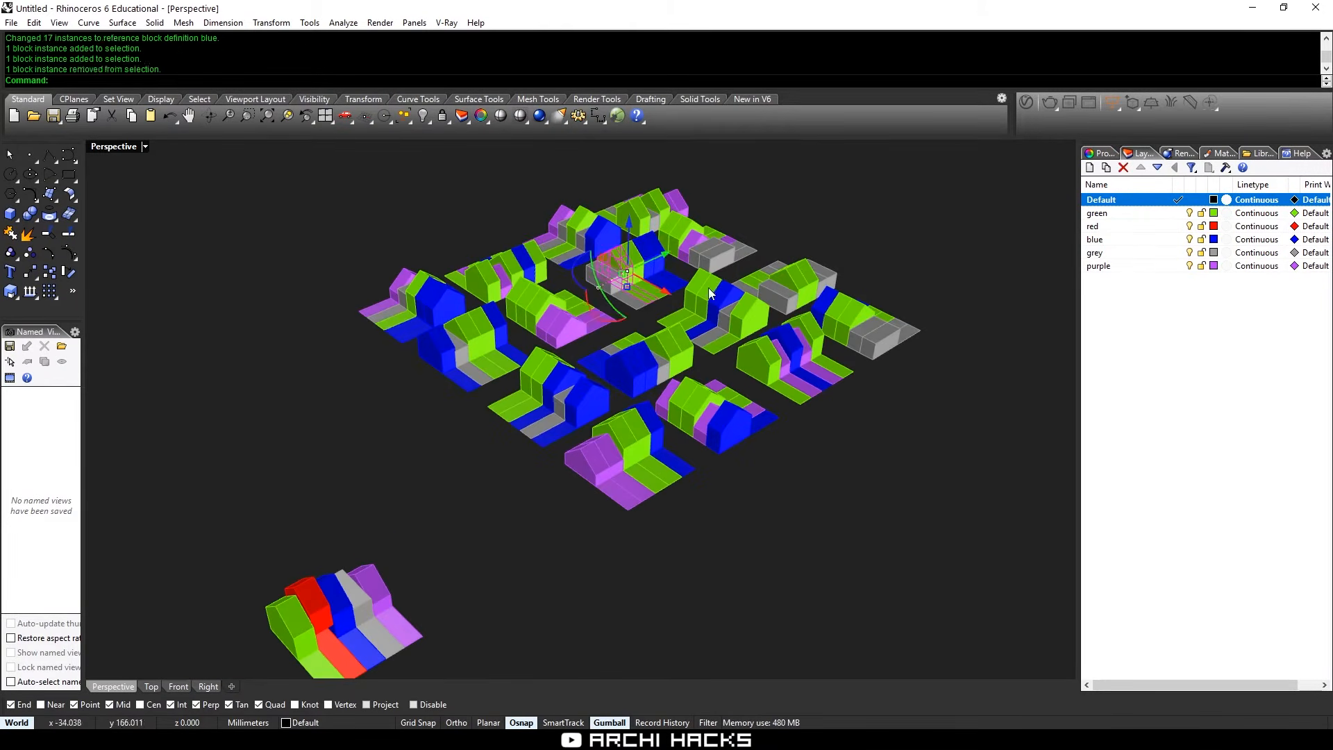
shift+click(707, 286)
right_click(676, 435)
right_click(677, 435)
click(312, 601)
click(349, 522)
Edit the green source block and move its house about 2.8 mm along its plot, away from the rear edge
right_drag(708, 464, 644, 491)
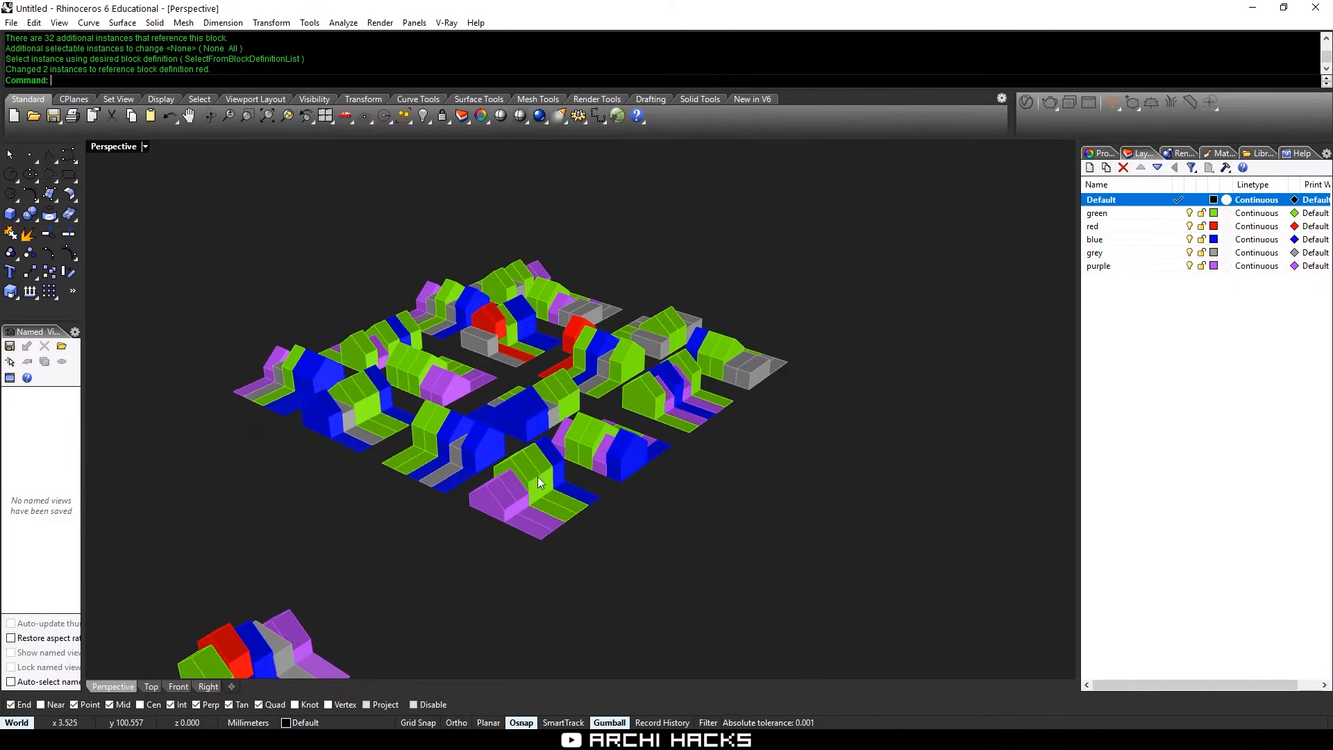
scroll(613, 484, up, 5)
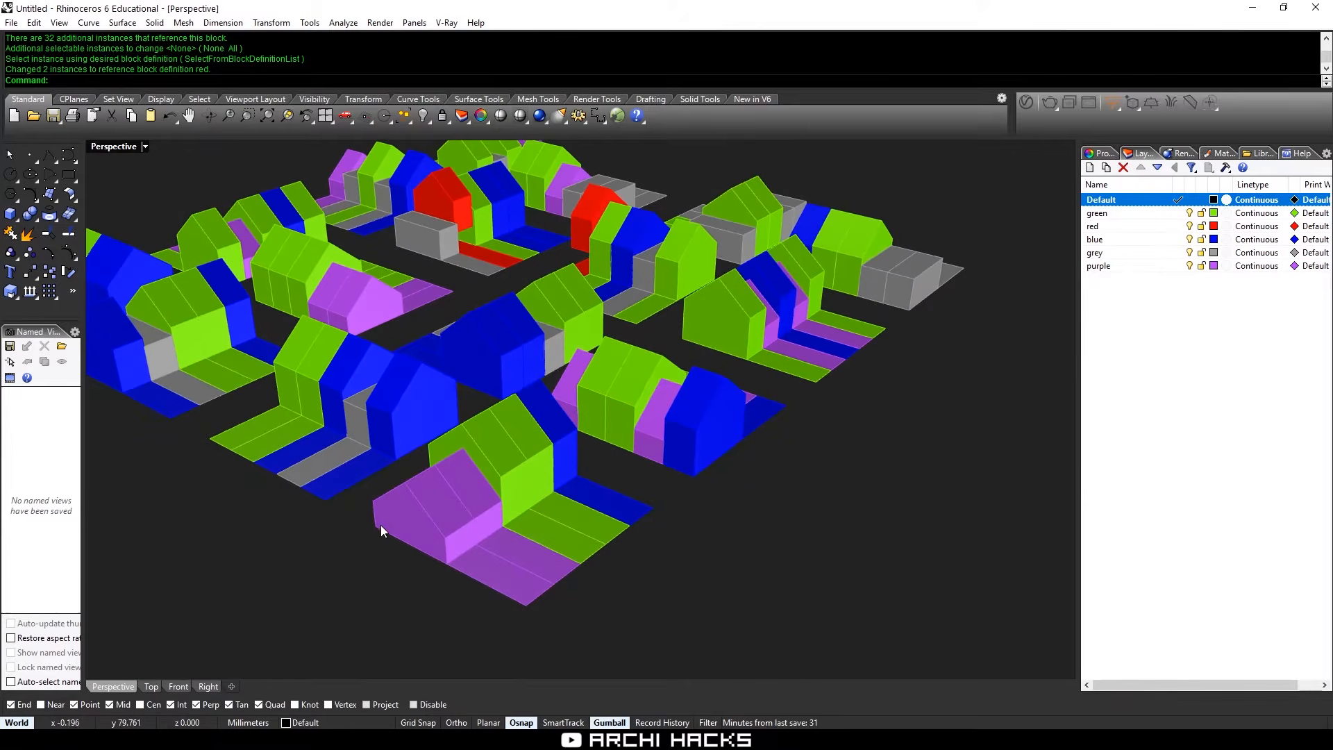
shift+right_drag(400, 570, 911, 251)
click(448, 538)
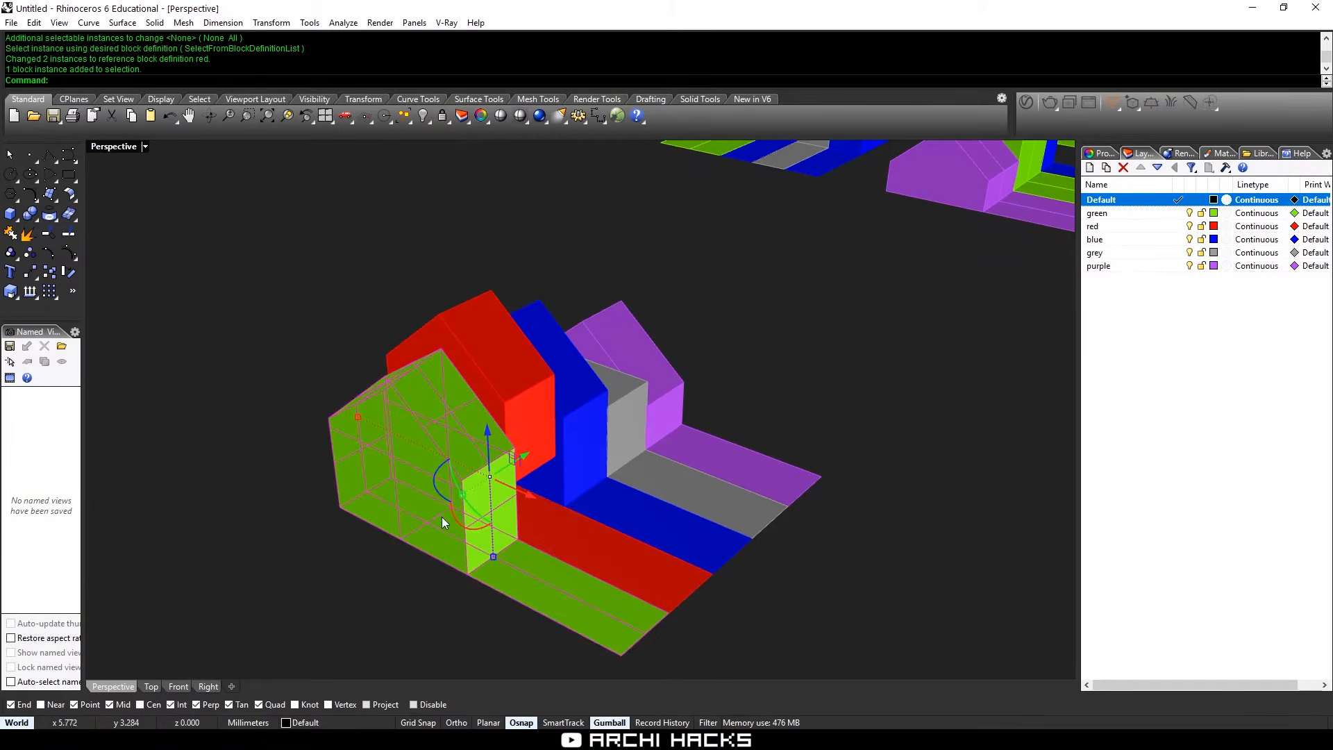
double_click(440, 519)
click(433, 523)
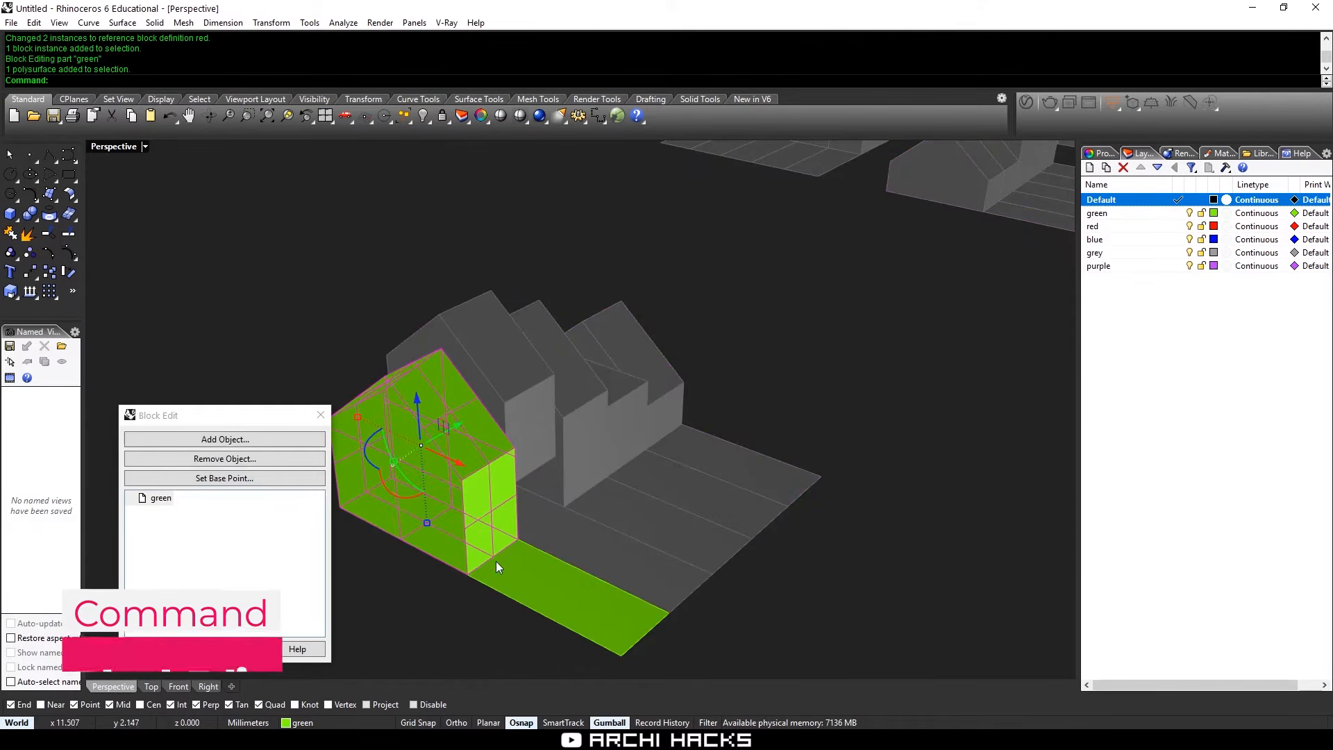
drag(498, 568, 554, 562)
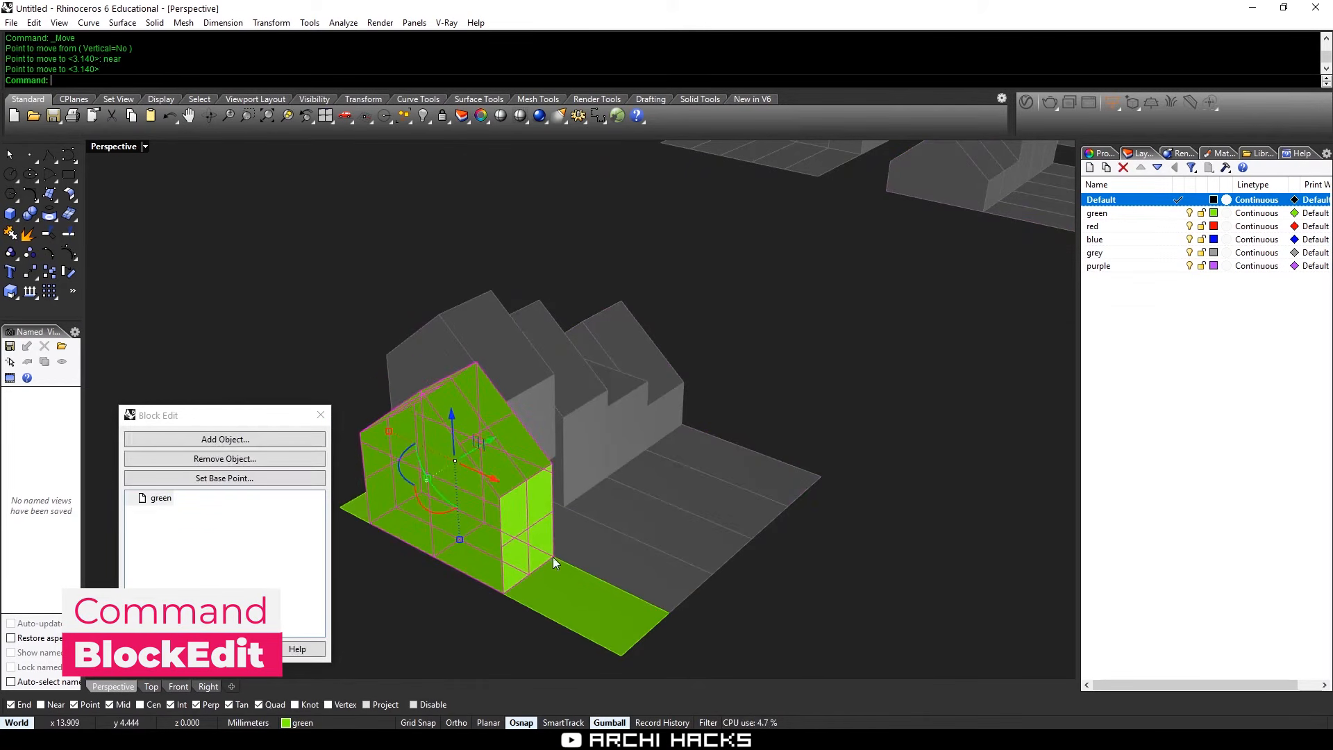
click(172, 650)
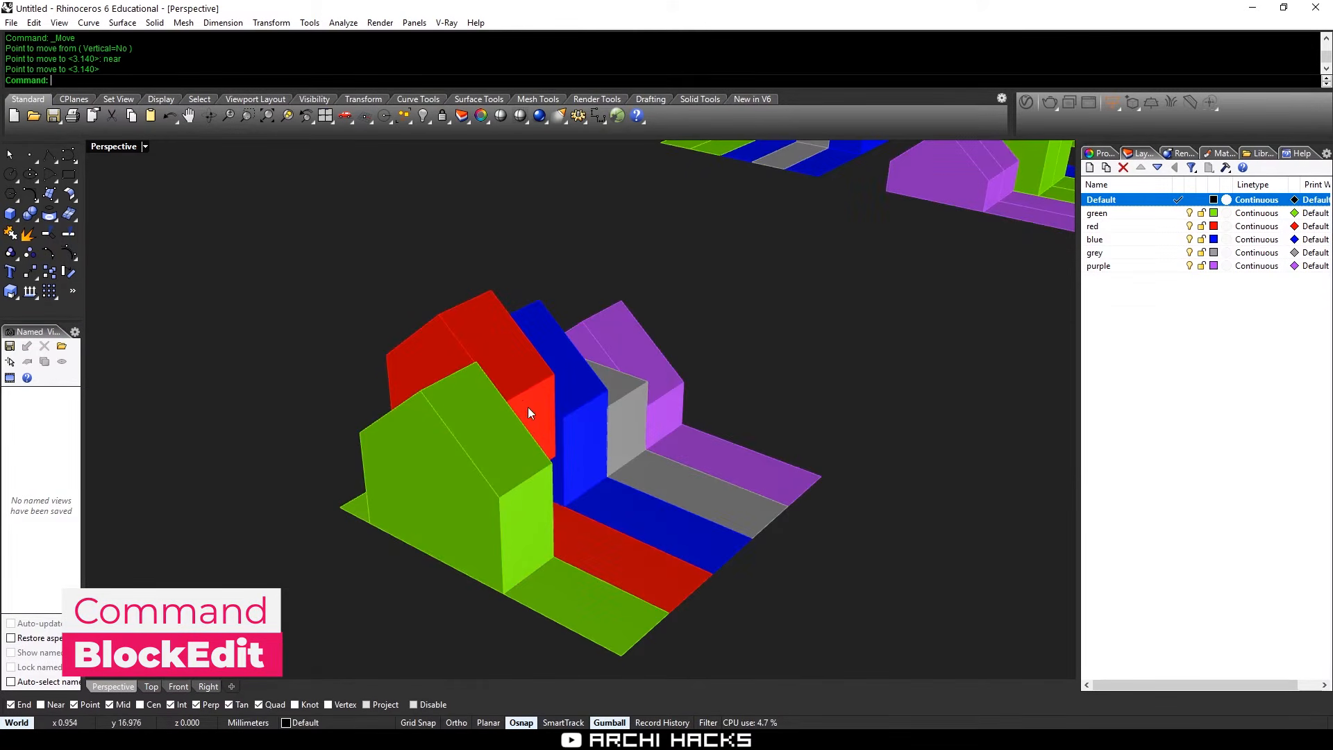
Open the red source block for editing and select its house volume
double_click(511, 377)
click(498, 368)
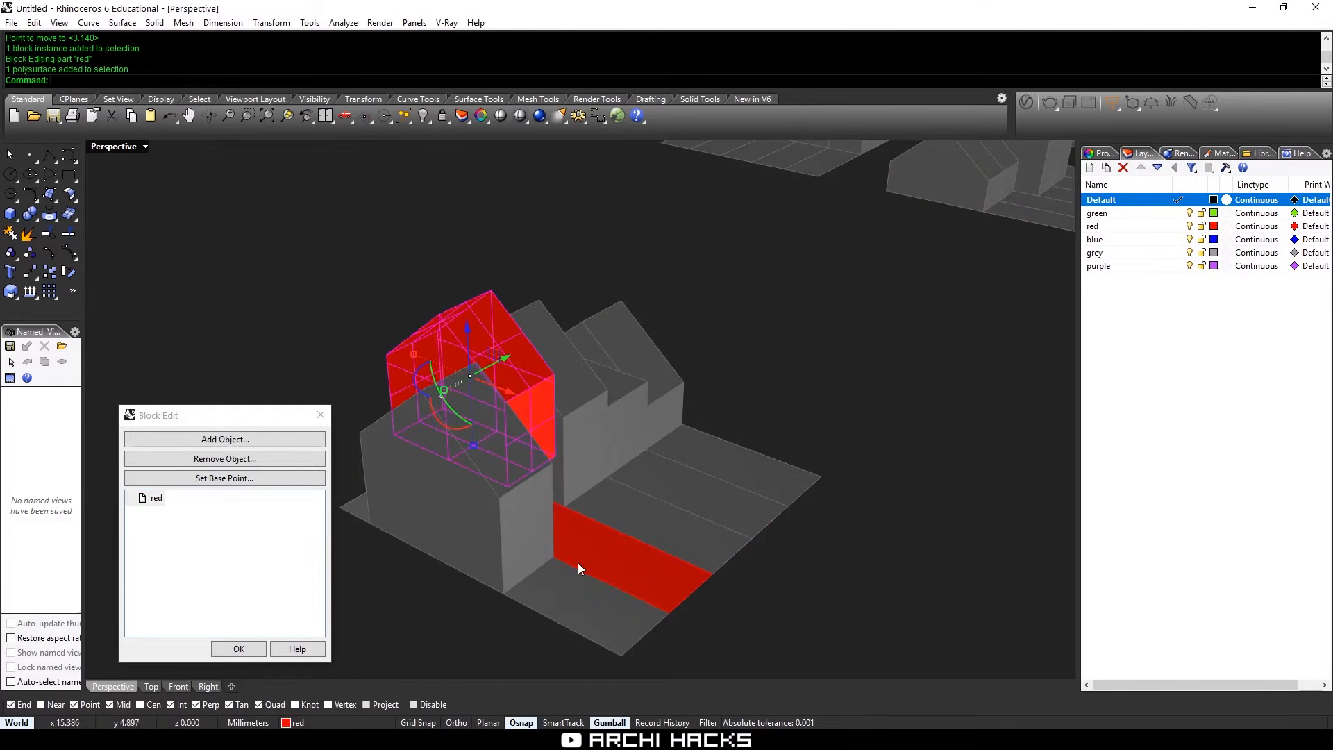
text(m)
key(Return)
click(340, 507)
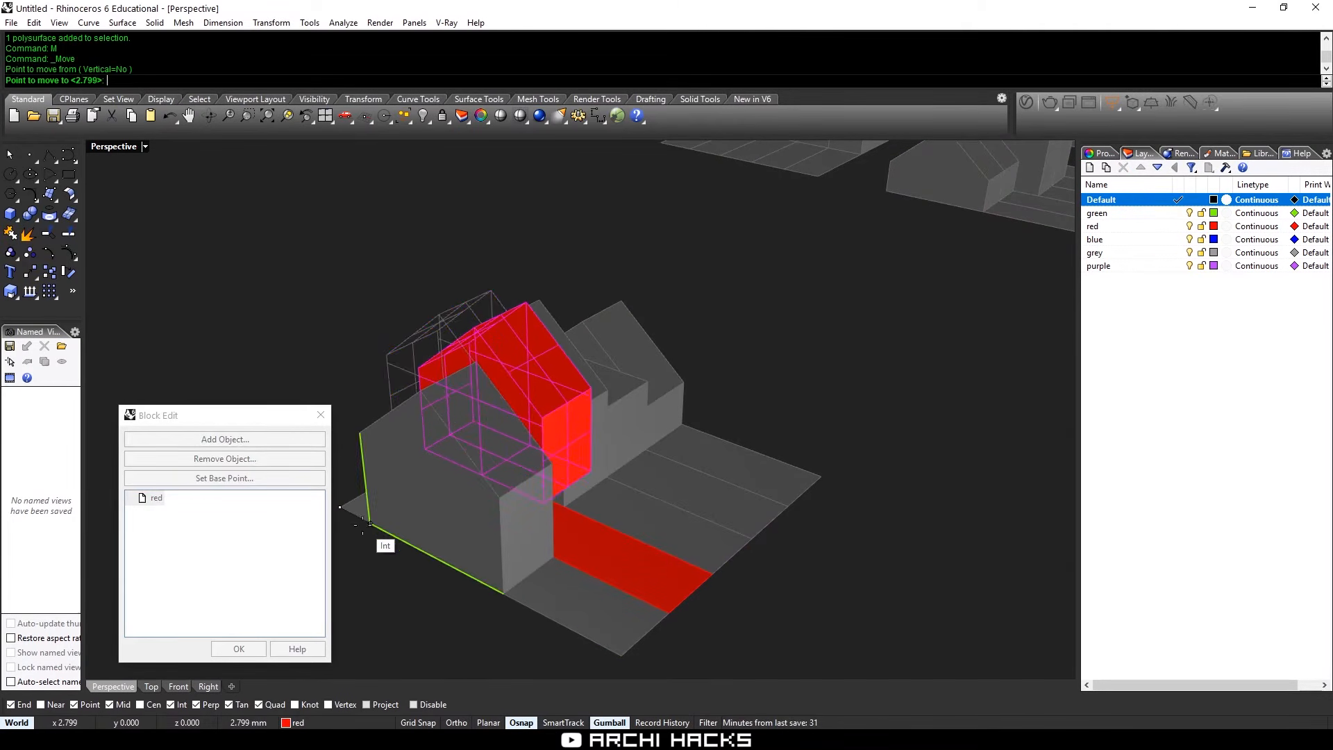
click(367, 527)
key(ctrl+z)
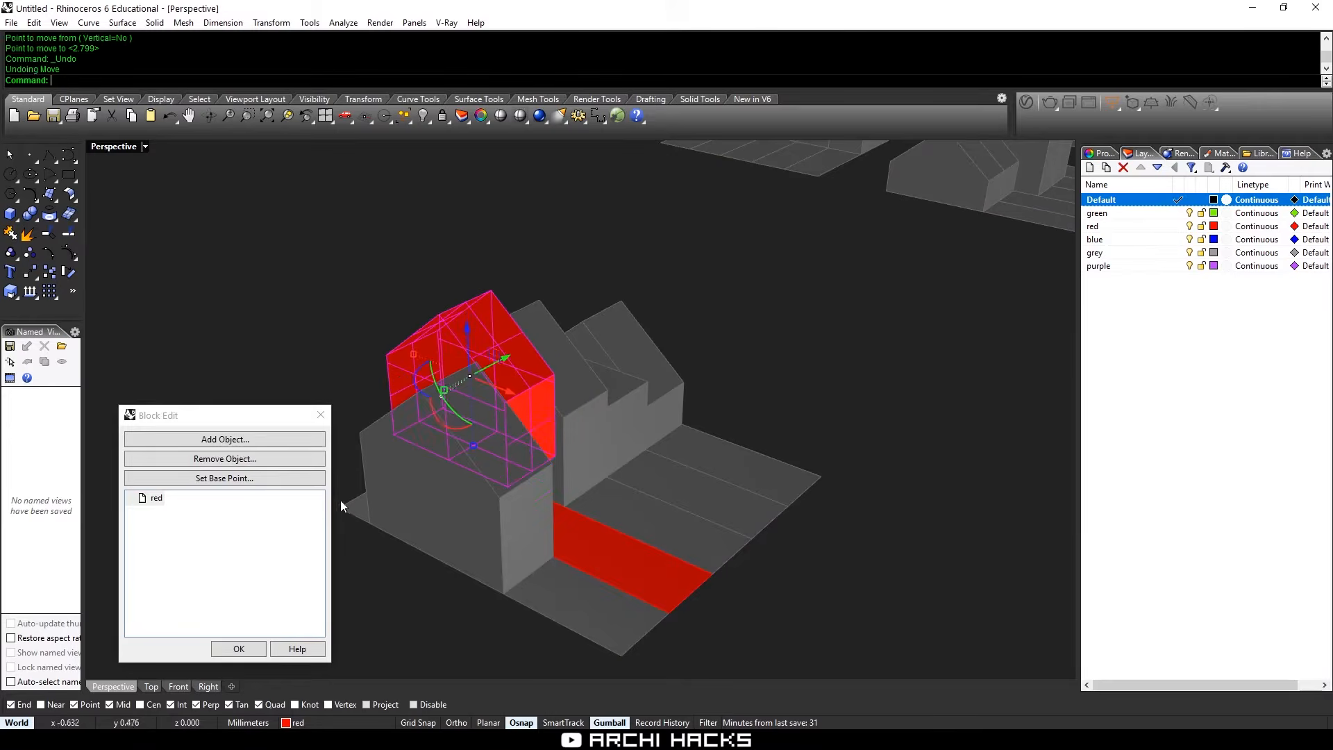
Move the red block's house from the green plot's rear corner to the green house's rear corner, and open the blue source block for editing
text(m)
key(Return)
click(341, 507)
click(370, 523)
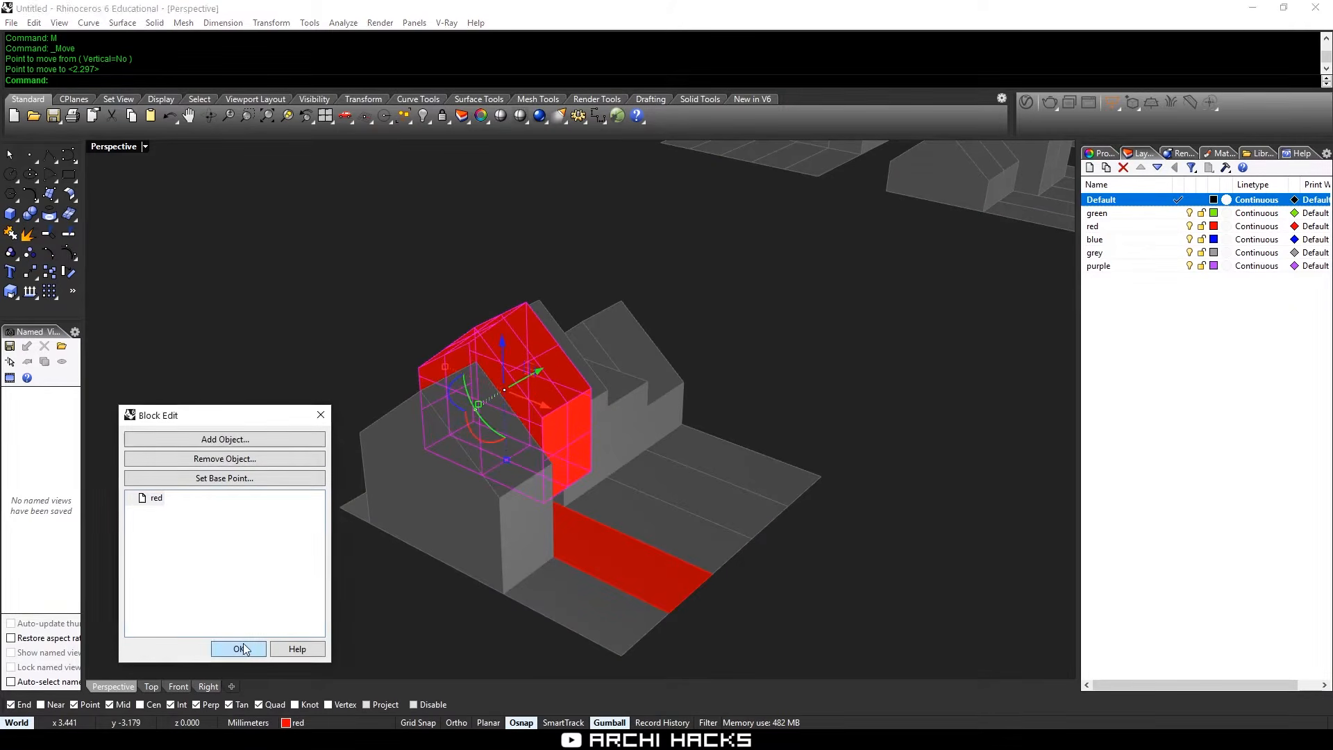
click(239, 647)
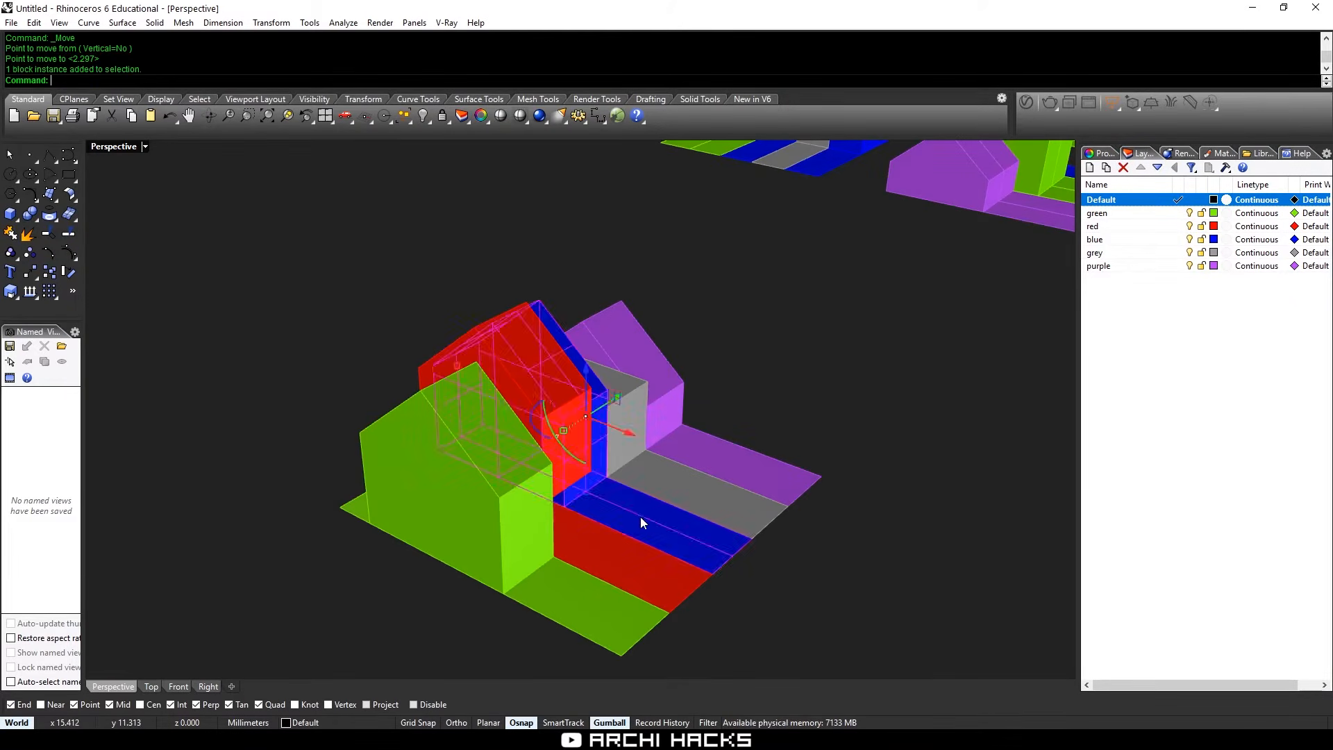
double_click(640, 517)
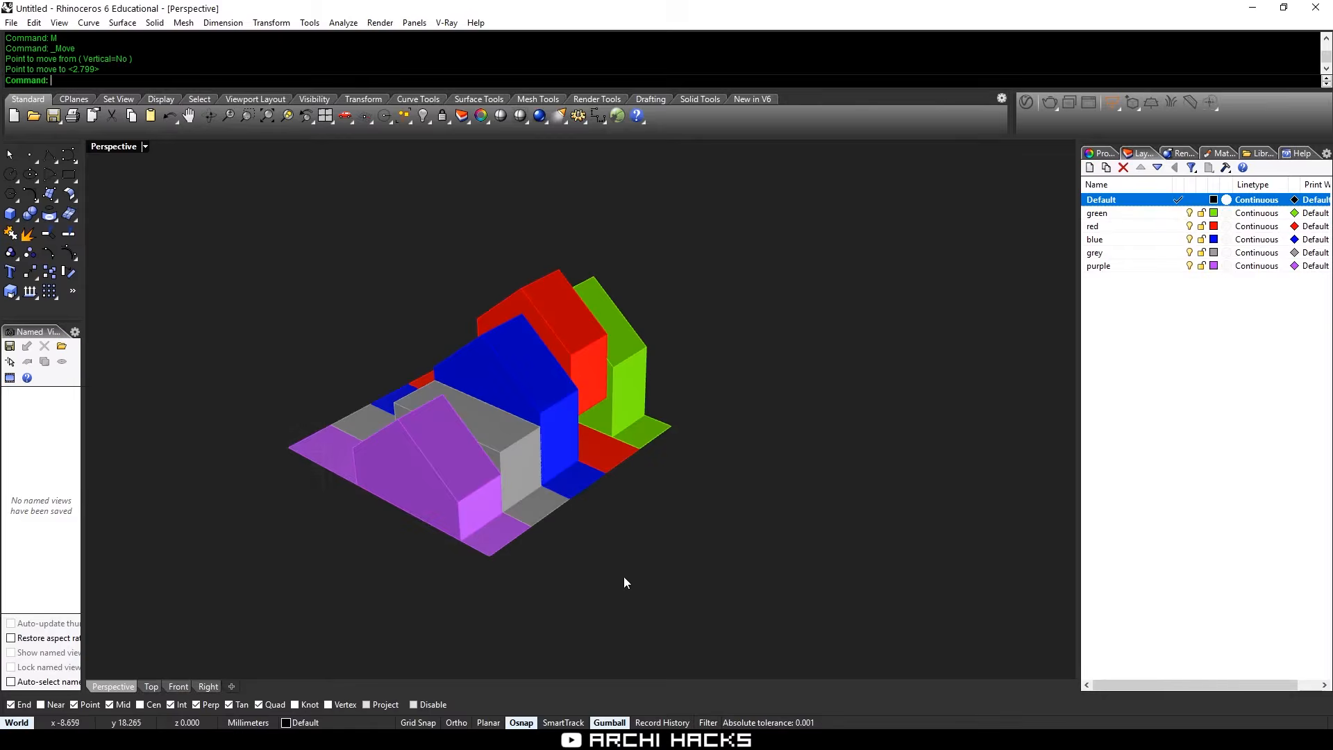
Examine the house positions in the five edited source blocks and in the surrounding house grid
right_drag(472, 423, 883, 458)
shift+right_drag(720, 402, 569, 610)
scroll(751, 412, down, 8)
shift+right_drag(814, 339, 741, 429)
drag(691, 438, 406, 601)
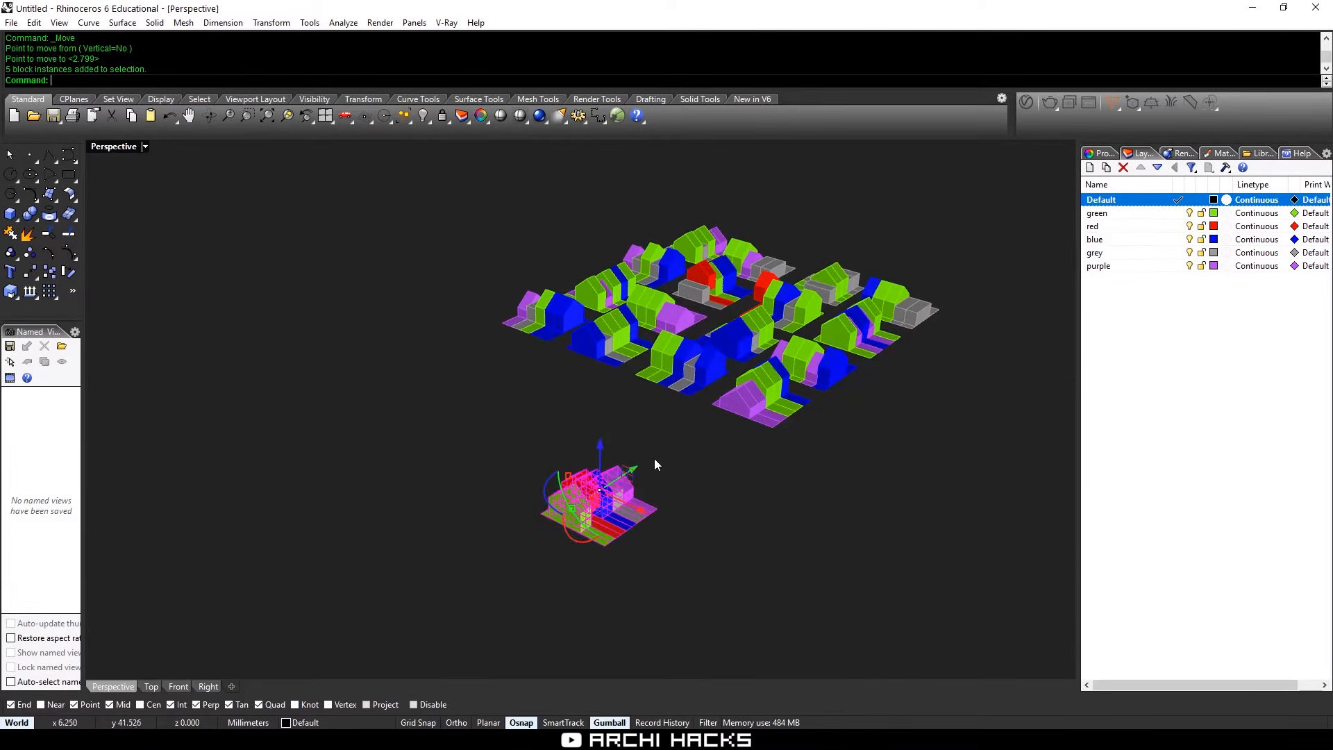
click(780, 468)
shift+right_drag(763, 270, 603, 427)
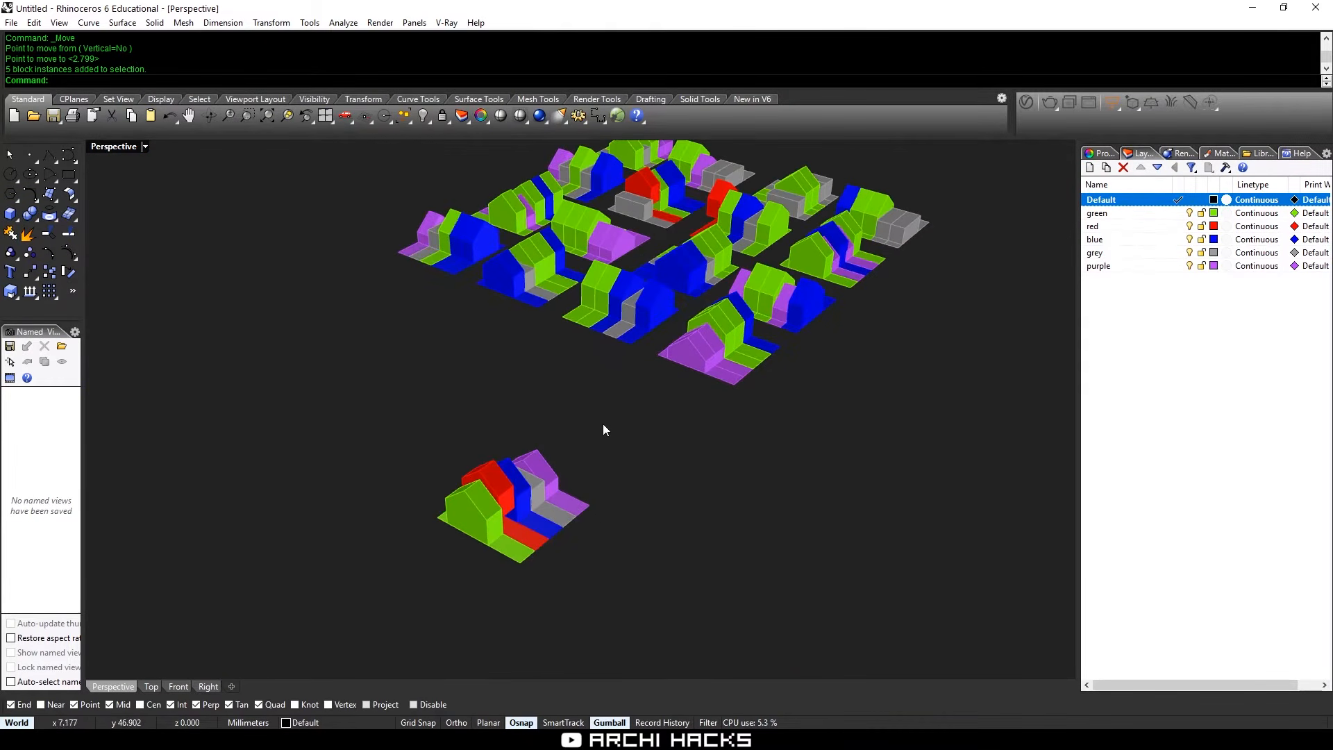
drag(611, 410, 373, 578)
click(676, 505)
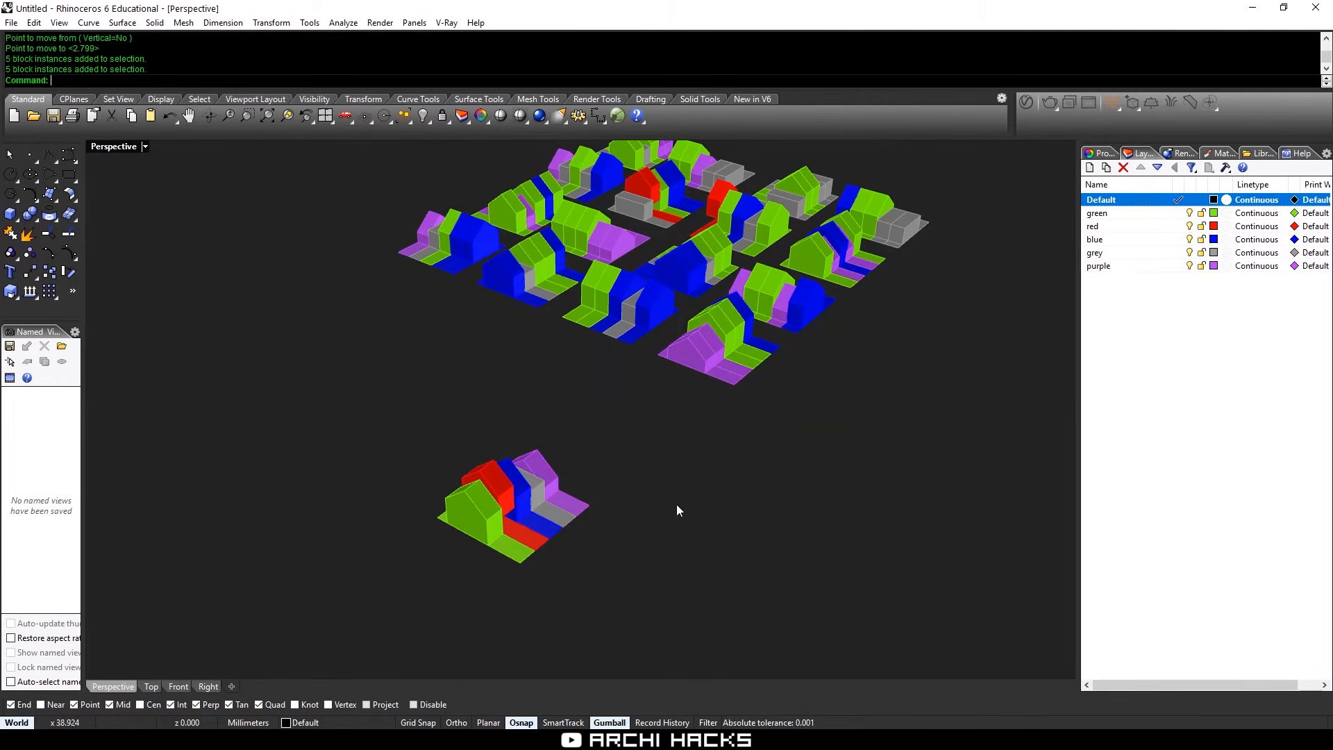
drag(649, 417, 403, 562)
click(663, 529)
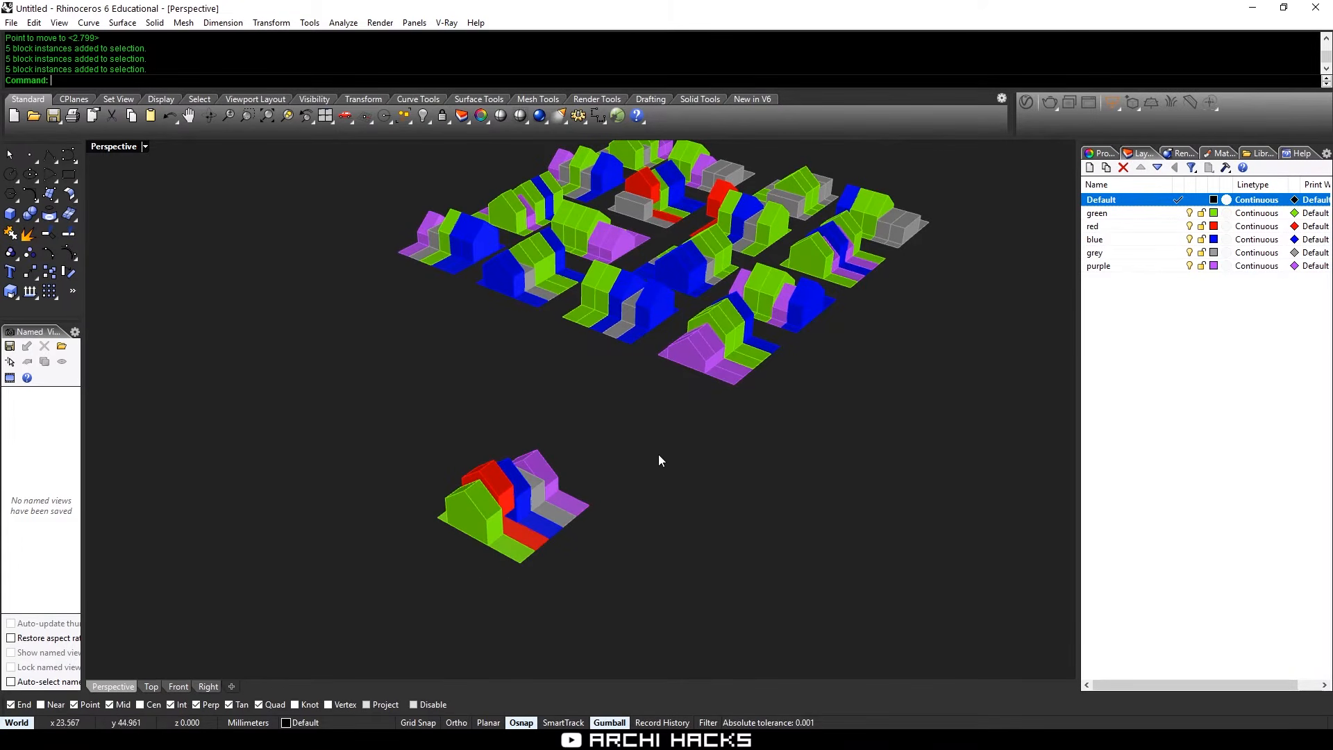
Hide the five source house blocks in front of the grid
right_drag(658, 454, 660, 459)
scroll(660, 459, up, 6)
shift+right_drag(580, 529, 605, 433)
drag(560, 454, 268, 622)
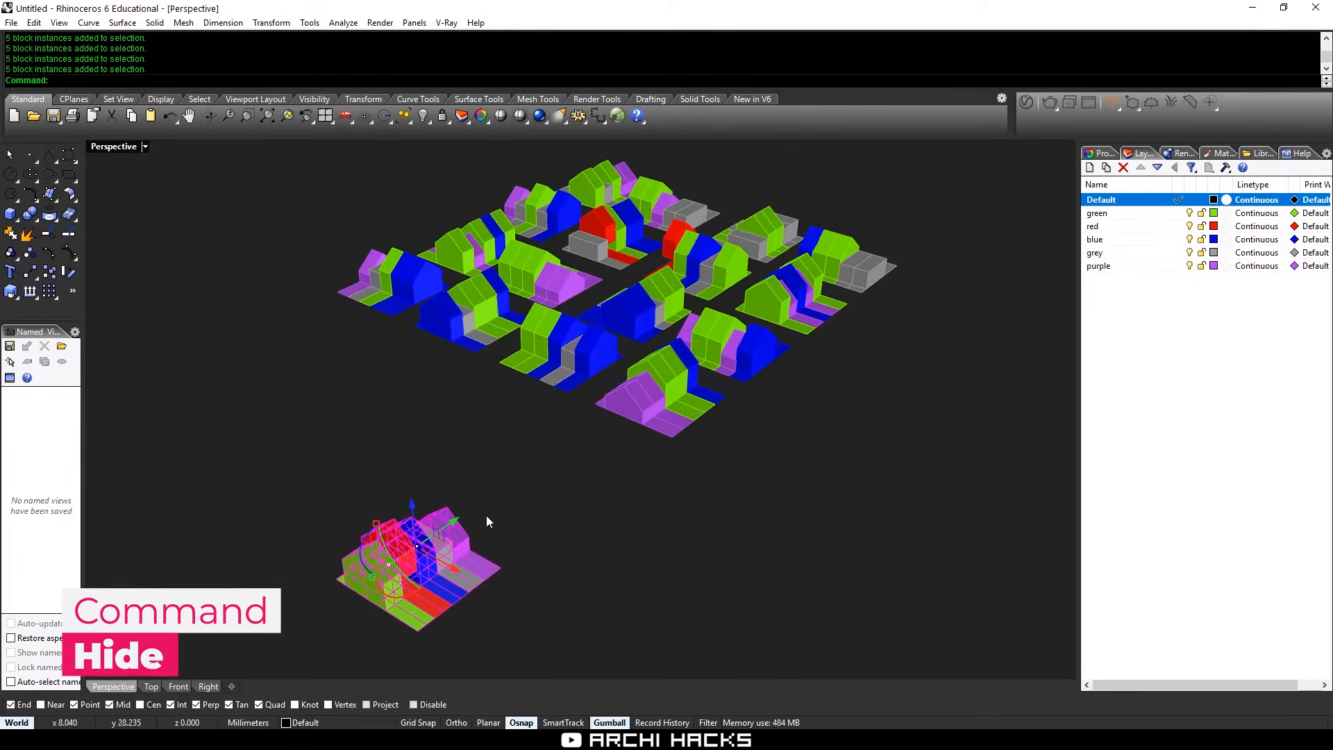
key(ctrl+h)
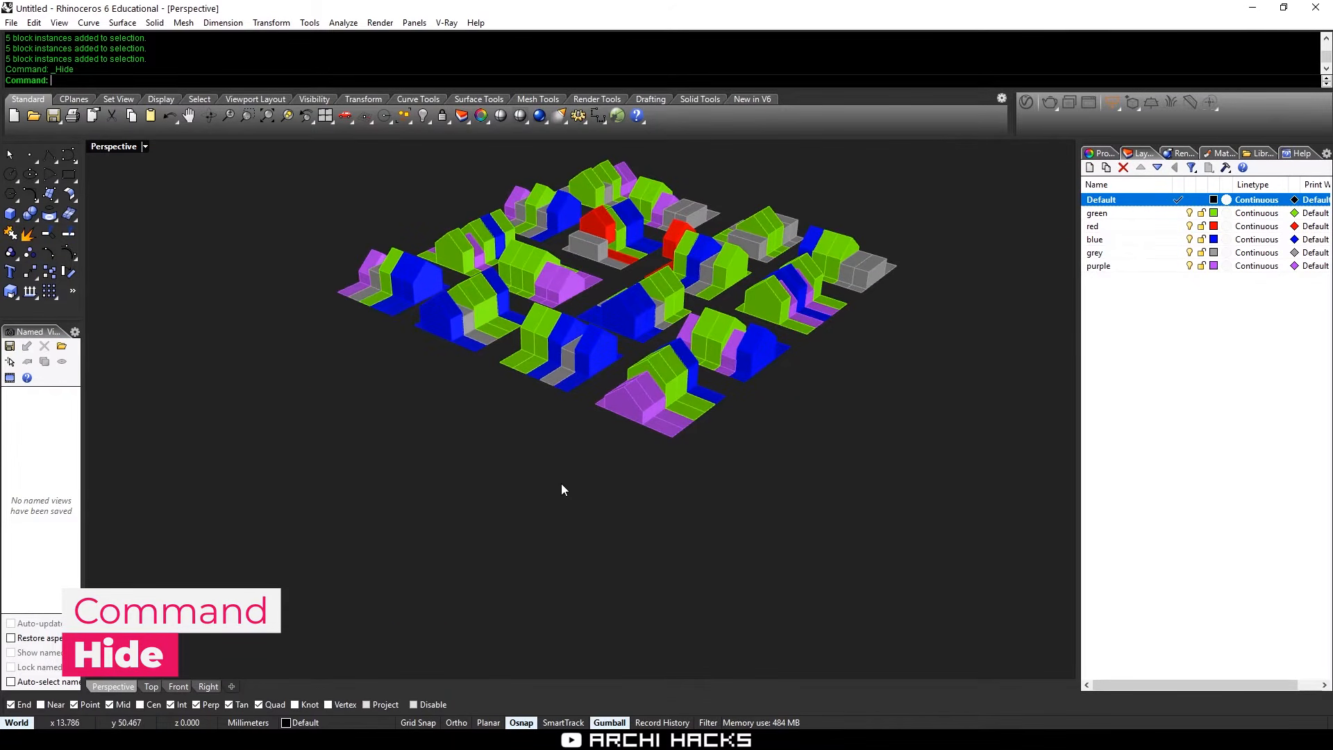
Set the perspective viewport to the SW isometric view and save it as a named view called Parallel
click(1103, 154)
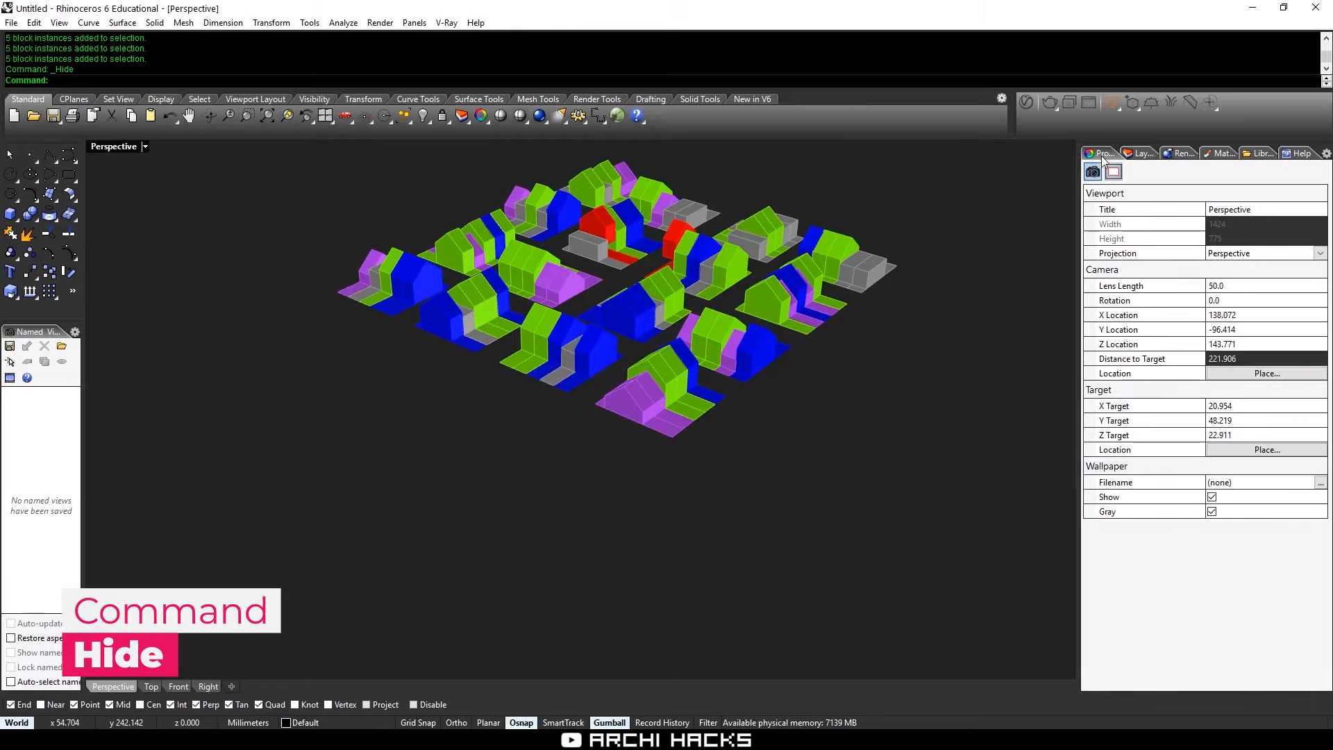
click(1142, 154)
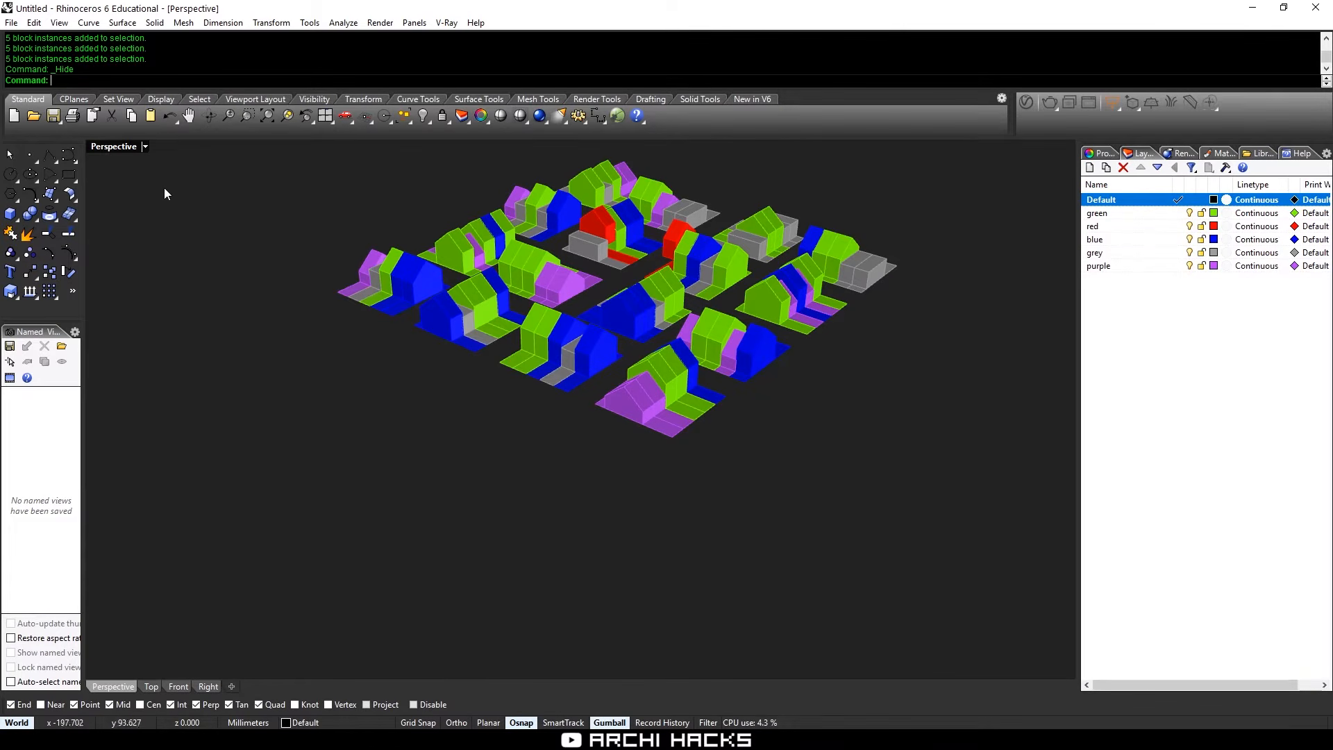
click(143, 147)
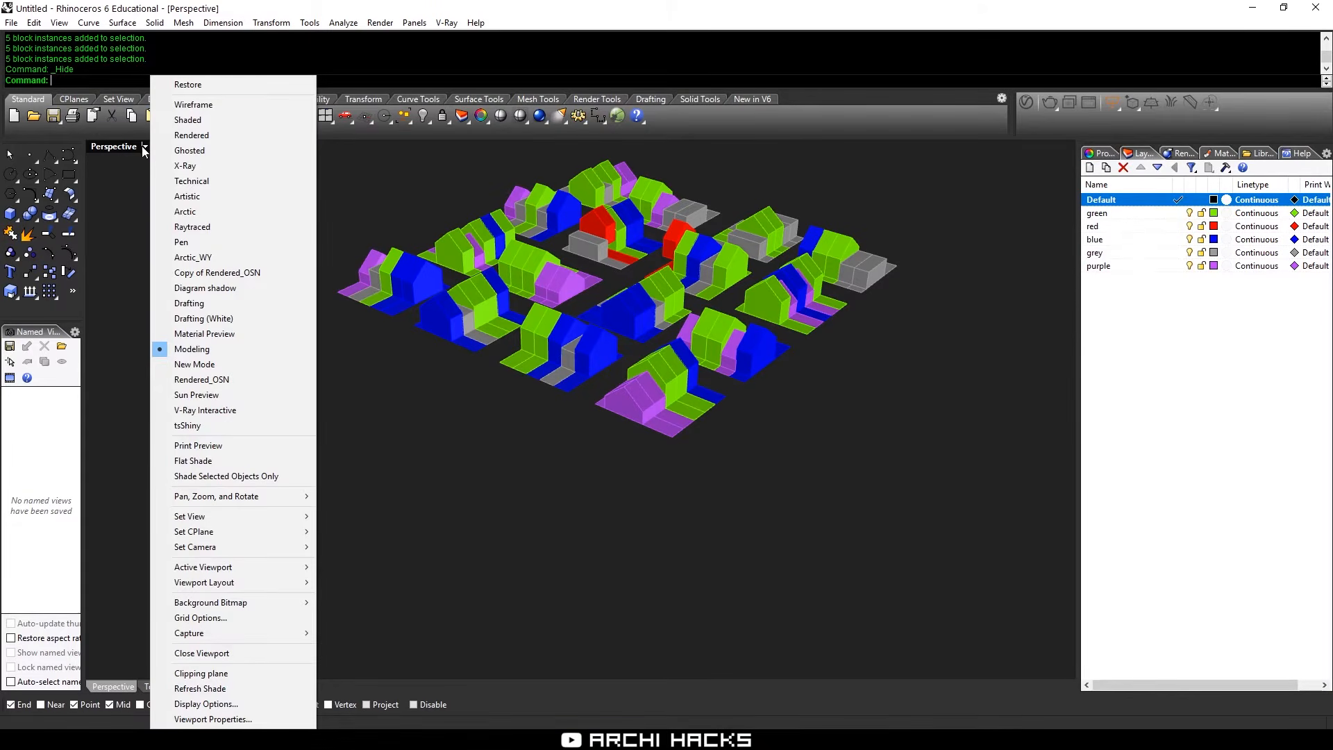
mouse_move(211, 523)
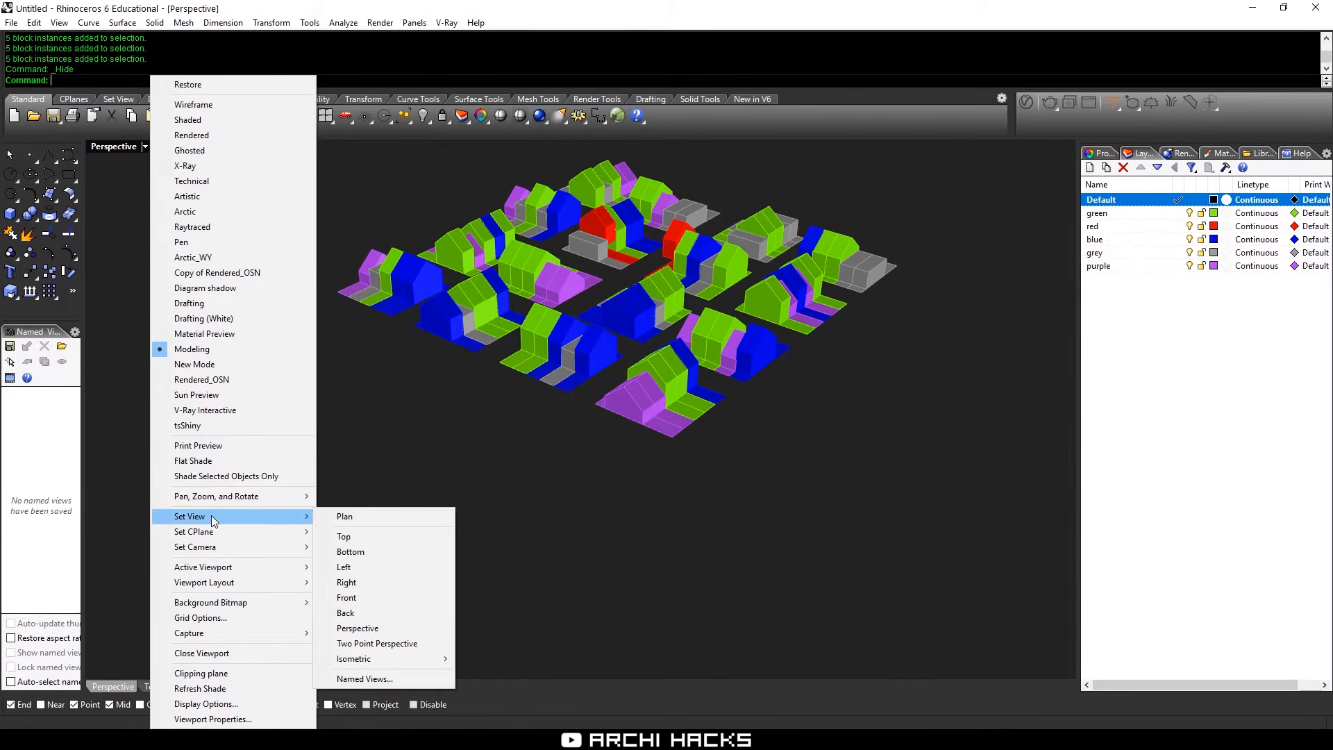
mouse_move(358, 659)
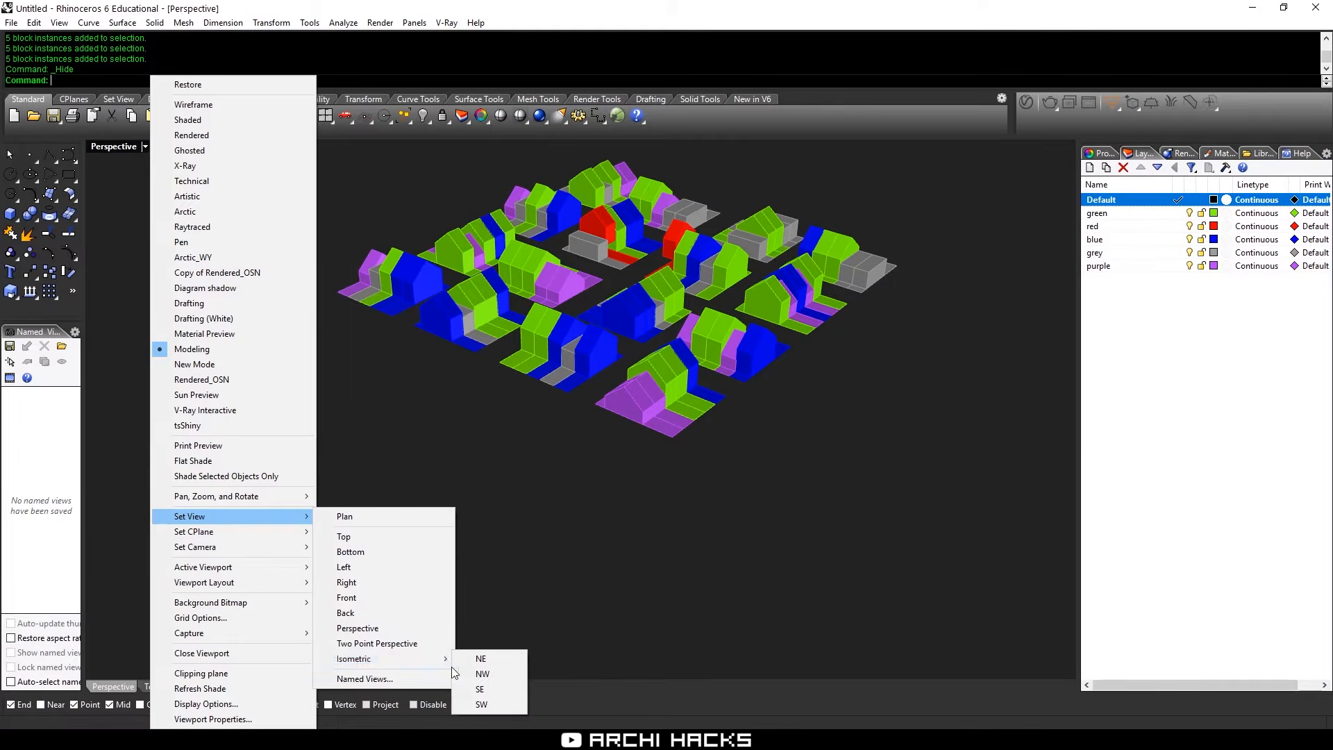
click(490, 705)
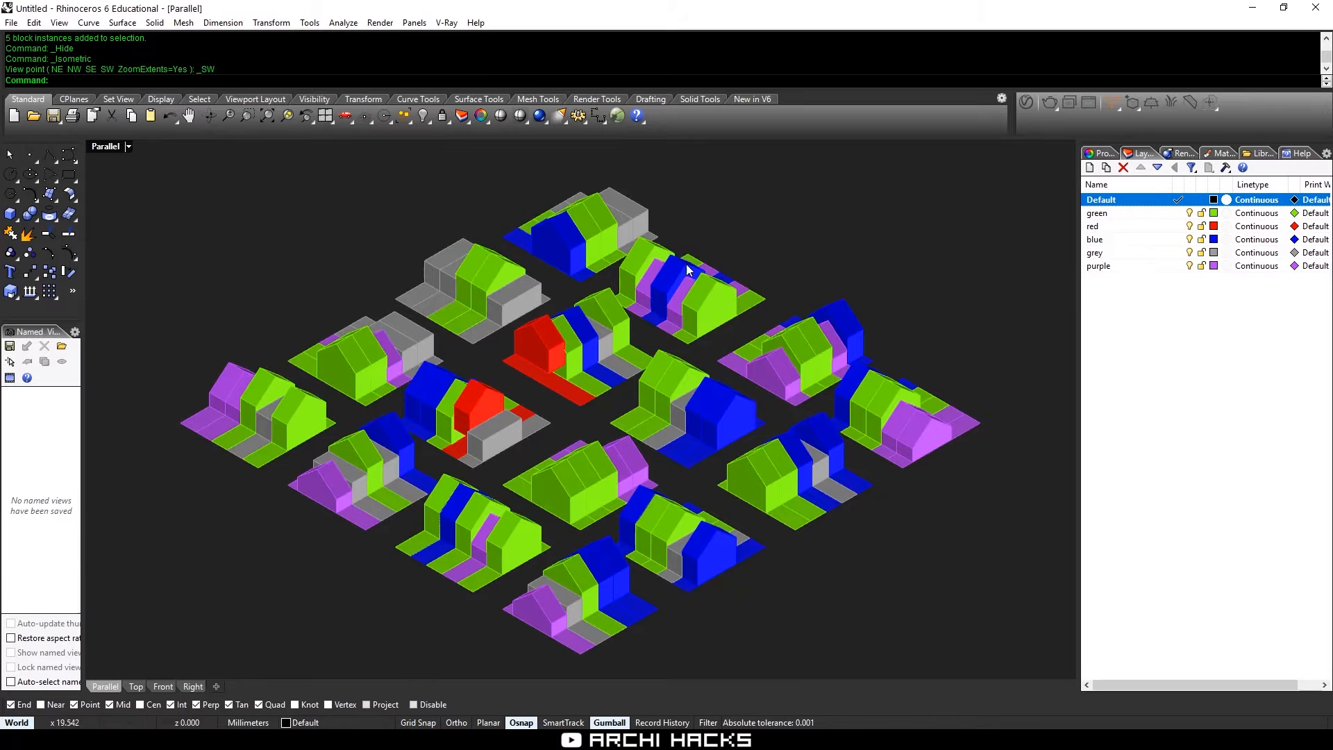
click(10, 346)
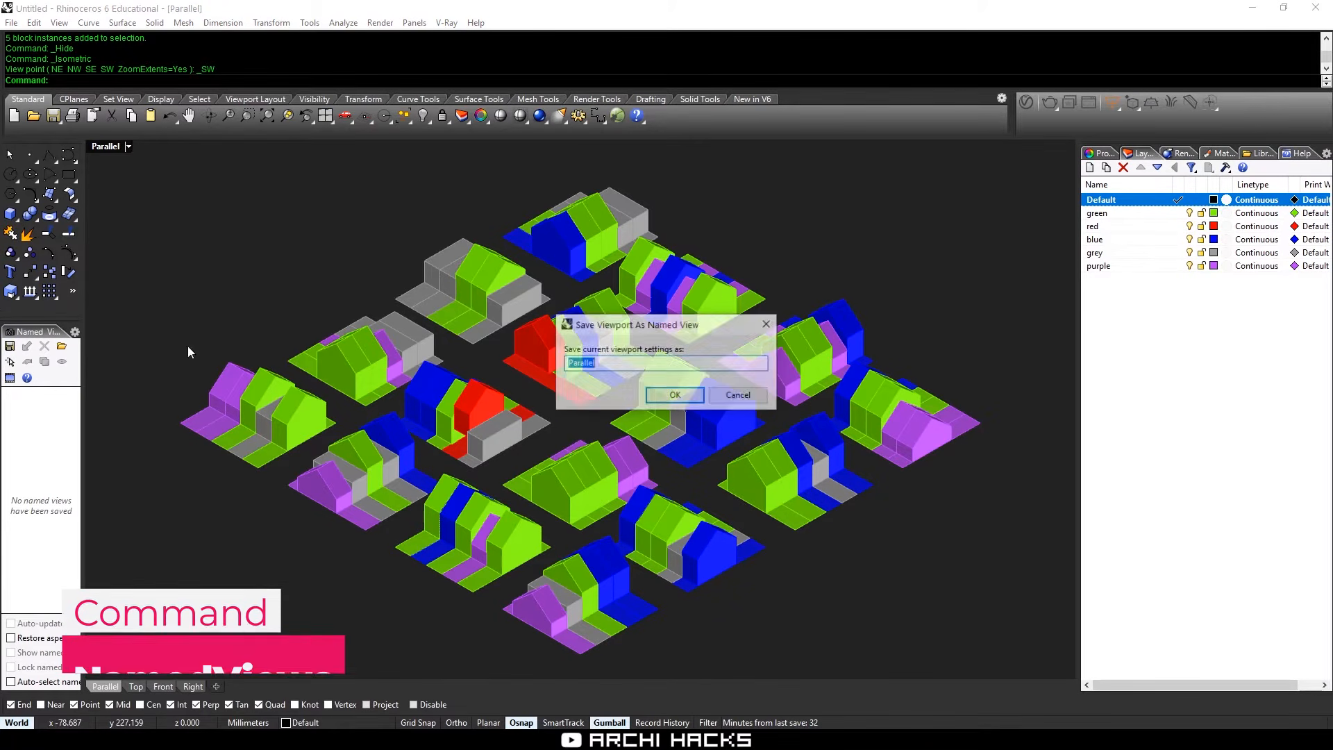
click(675, 395)
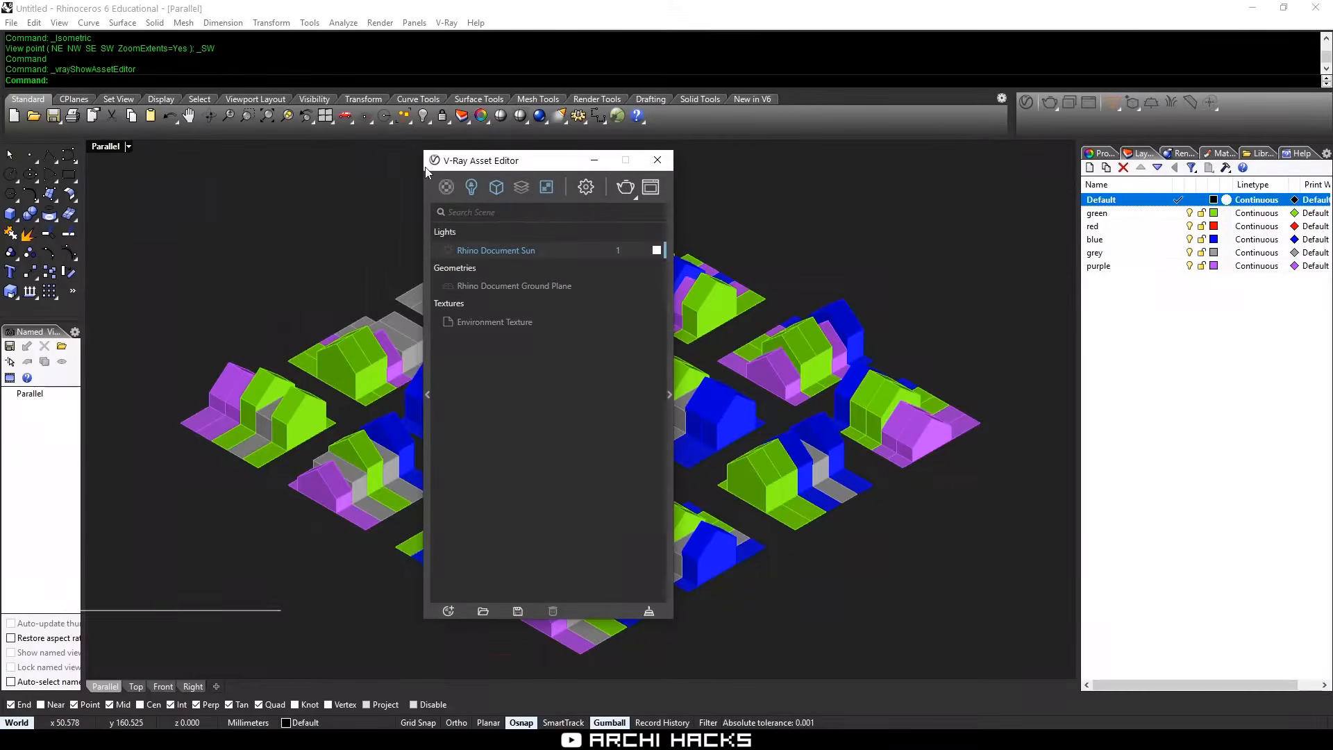
Create a Generic V-Ray material and rename it green
click(449, 610)
mouse_move(511, 600)
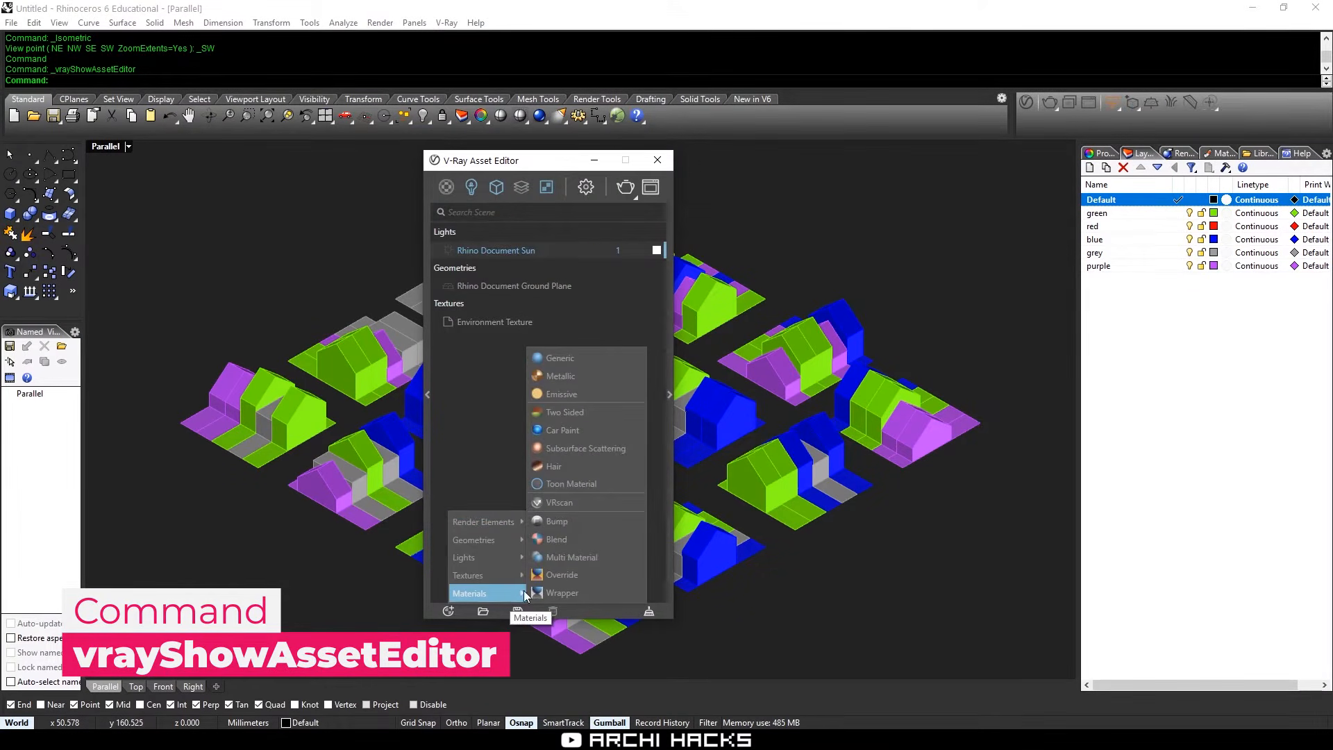
click(565, 359)
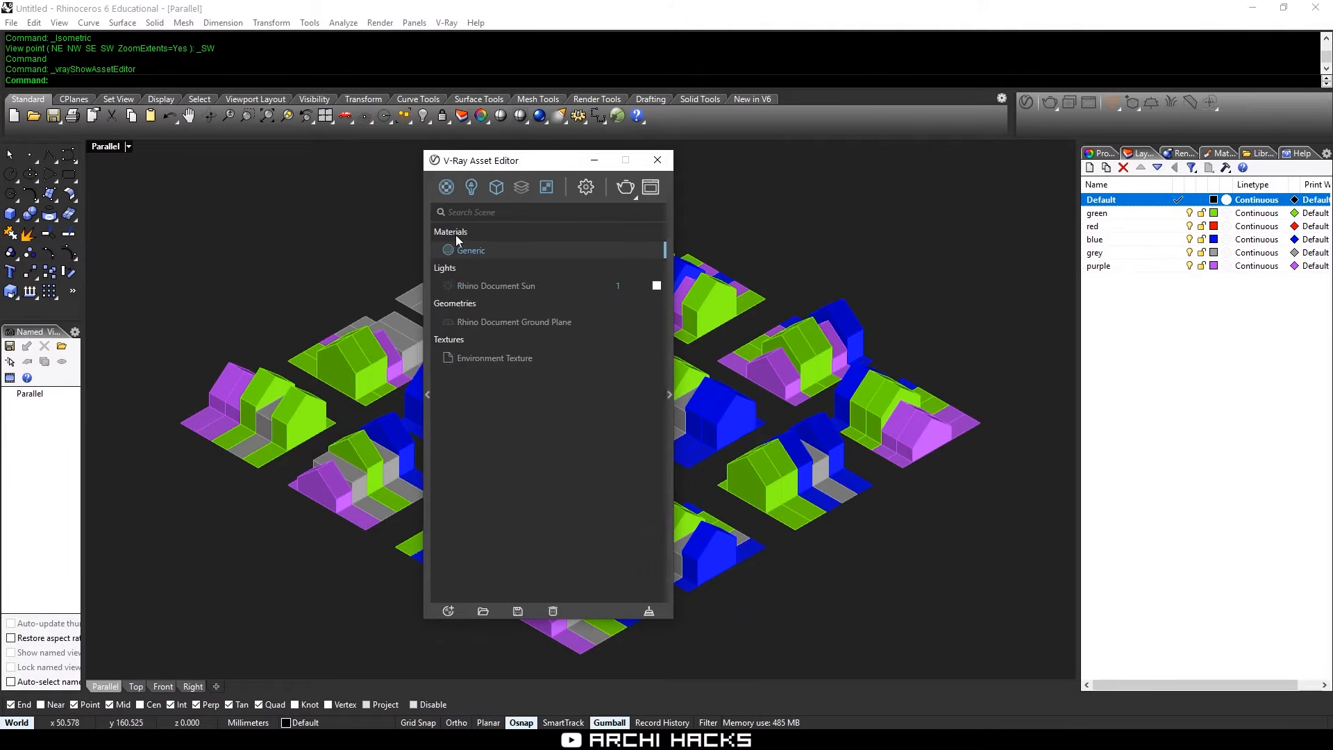
click(447, 187)
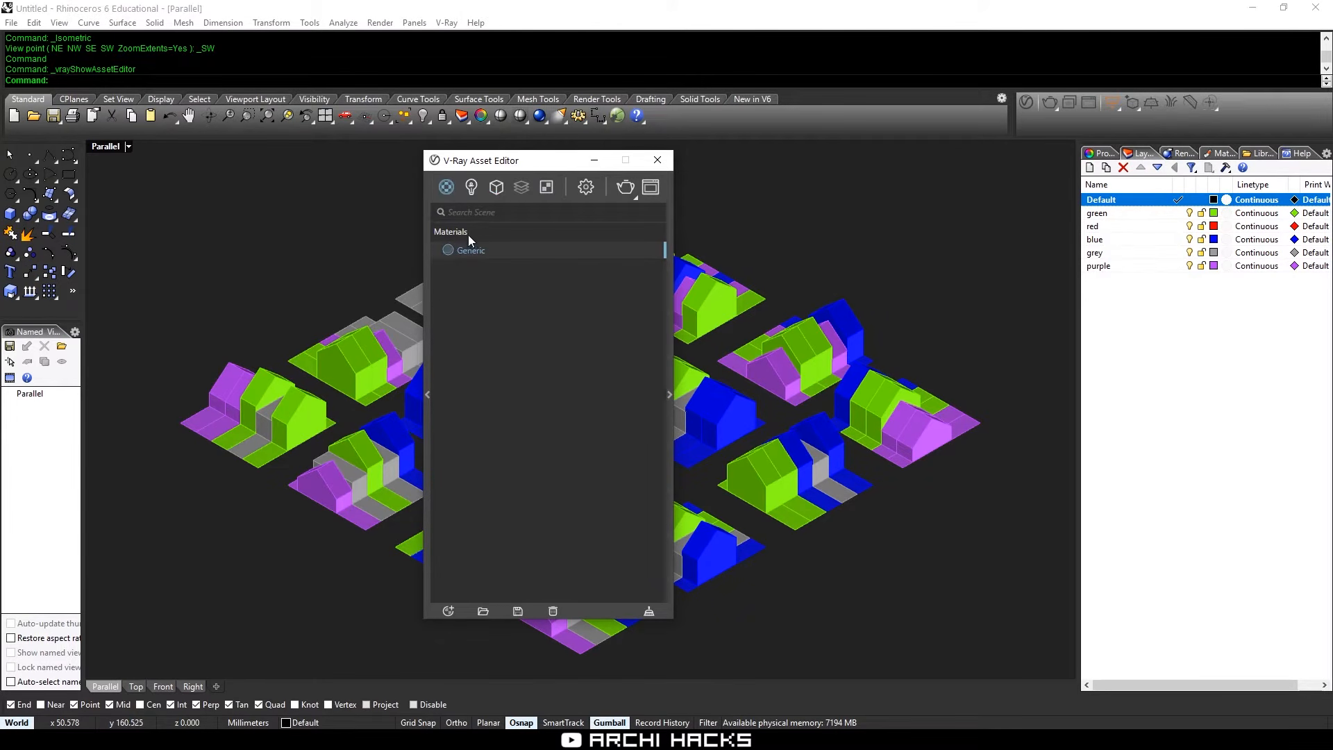
double_click(486, 252)
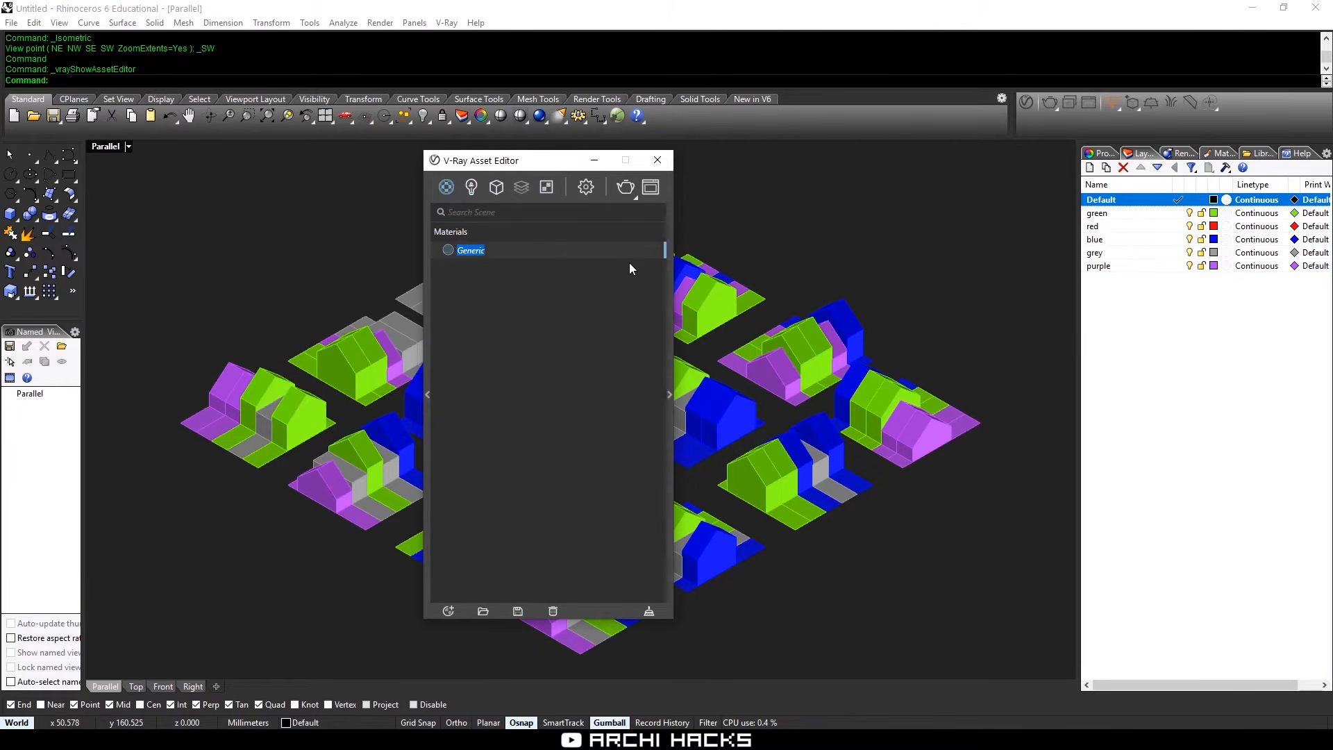
text(green)
key(Return)
Duplicate the green V-Ray material four times
right_click(479, 256)
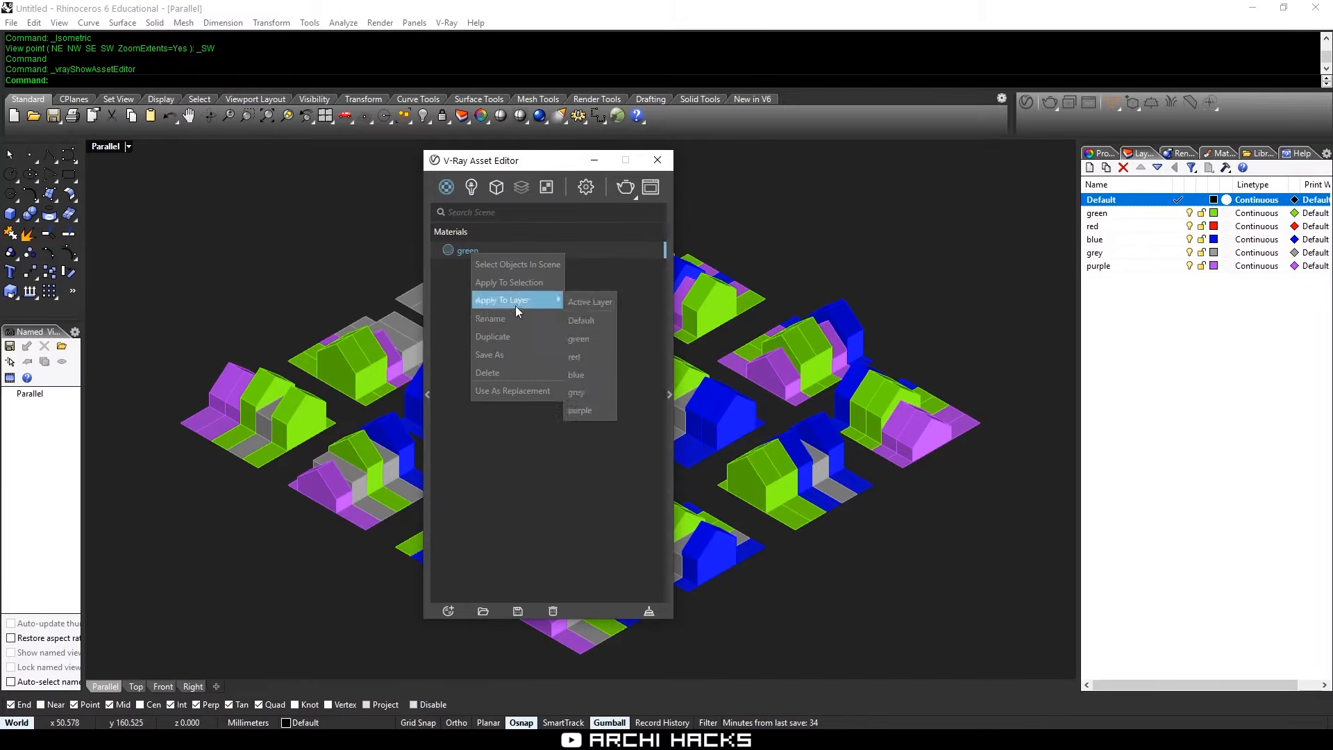
click(504, 341)
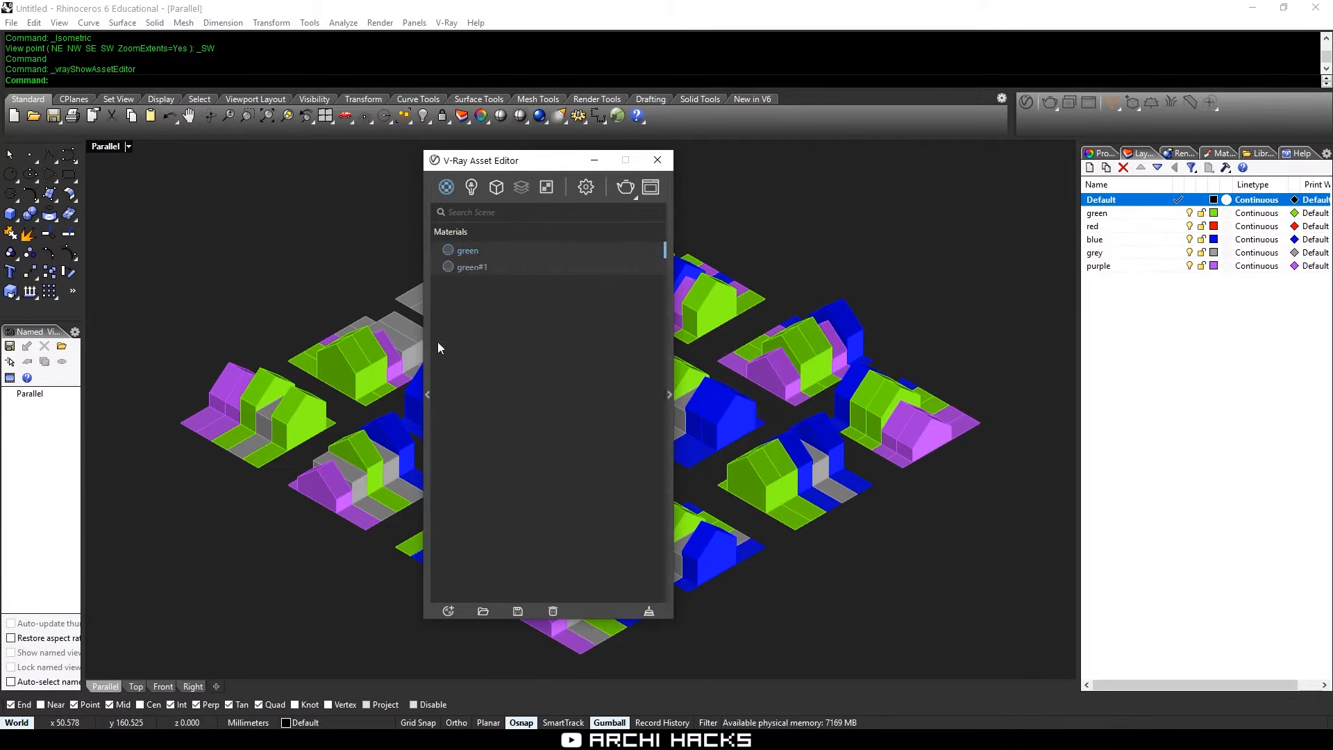
right_click(477, 269)
click(501, 356)
right_click(471, 283)
click(495, 368)
right_click(474, 300)
click(498, 385)
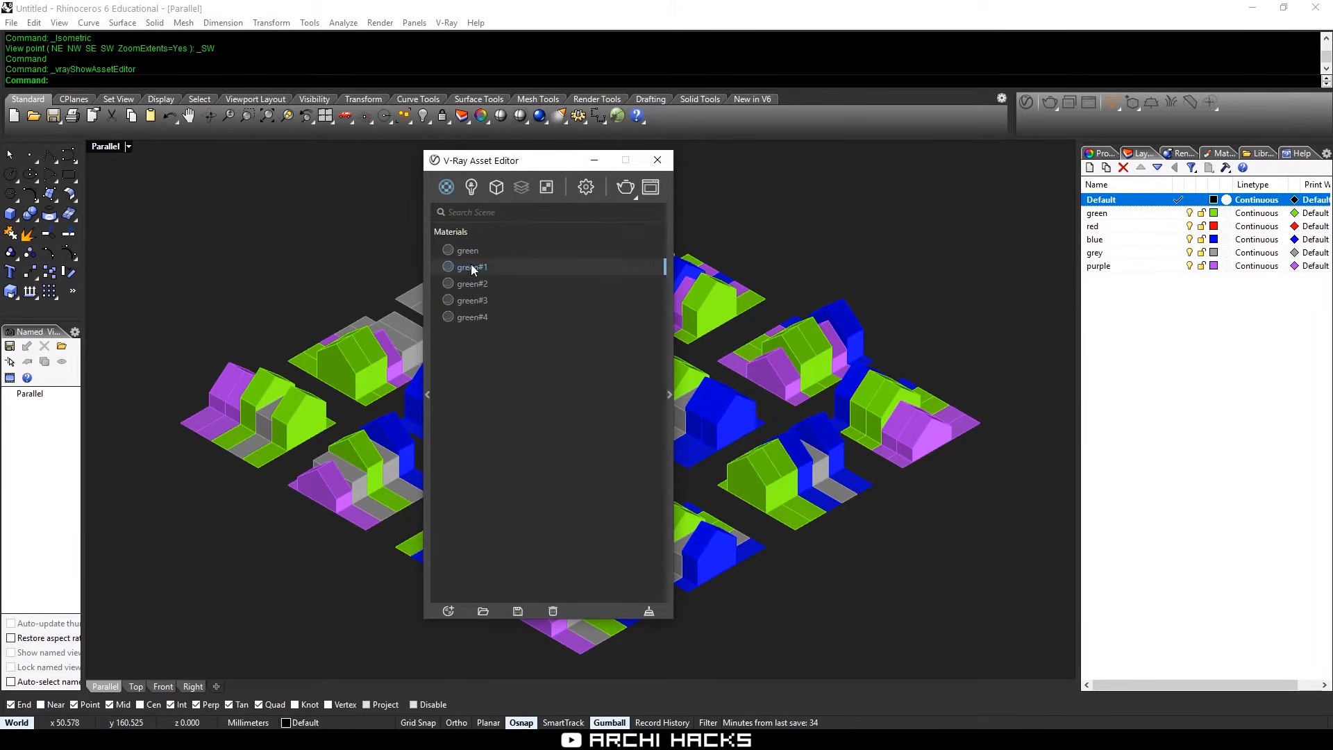
Rename the four duplicated materials as red, blue, grey and purple
double_click(493, 267)
text(red)
key(Return)
double_click(481, 268)
text(blue)
key(Return)
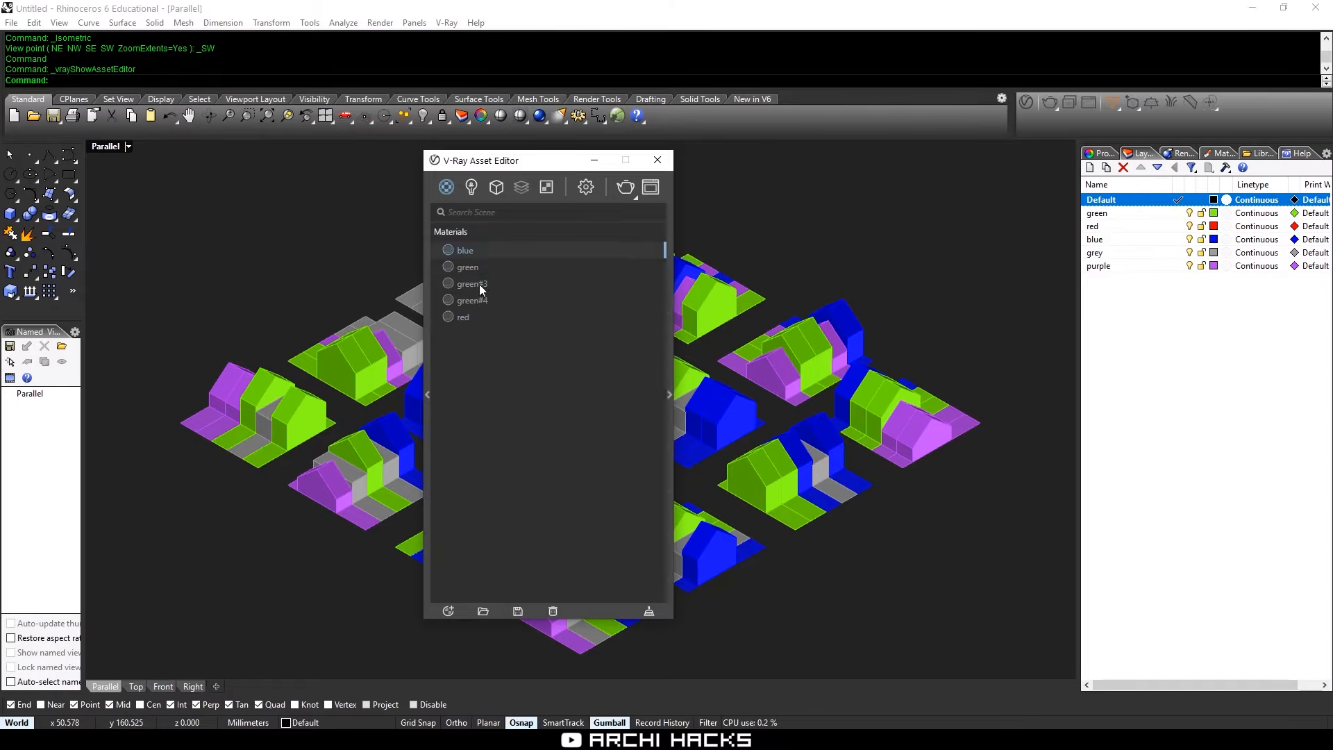
double_click(479, 285)
text(grey)
key(Return)
double_click(477, 284)
text(purple)
key(Return)
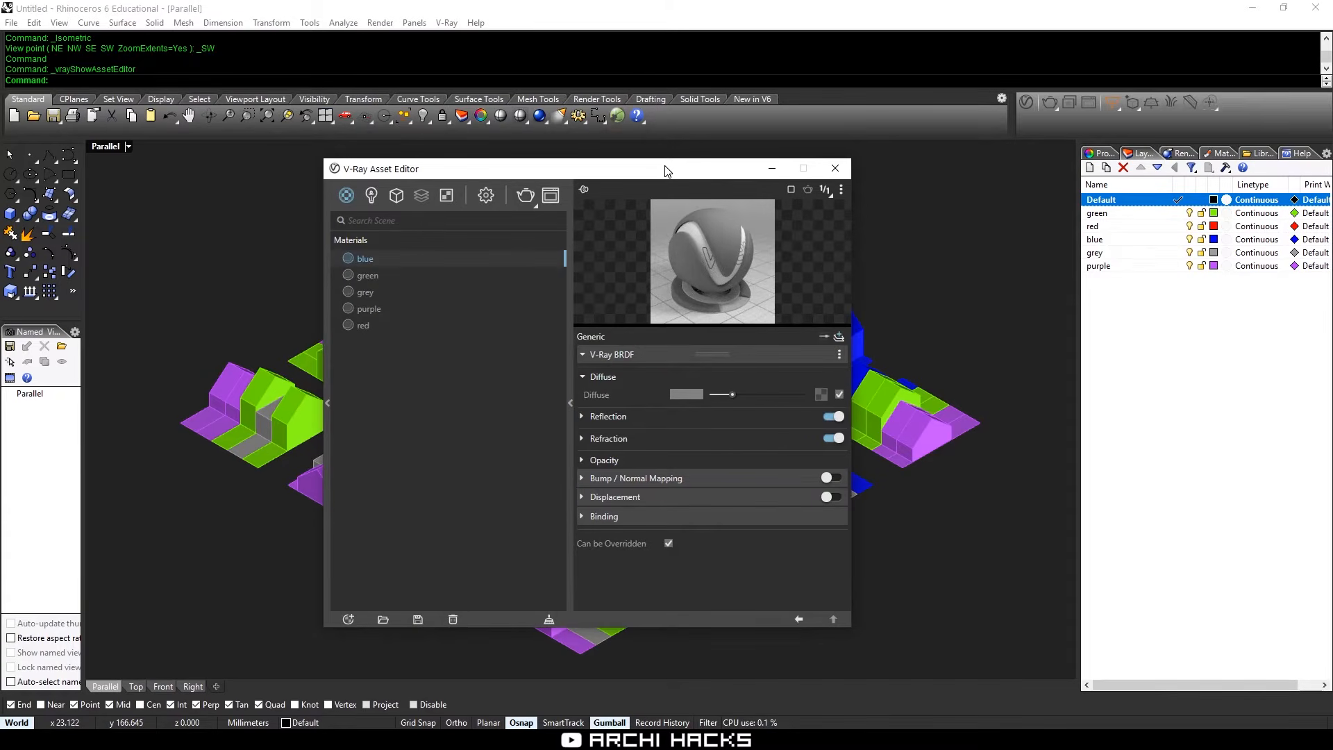
Show the blue material's advanced settings and set its Material ID colour to light blue, RGB 0.392, 0.724, 1
drag(665, 166, 663, 166)
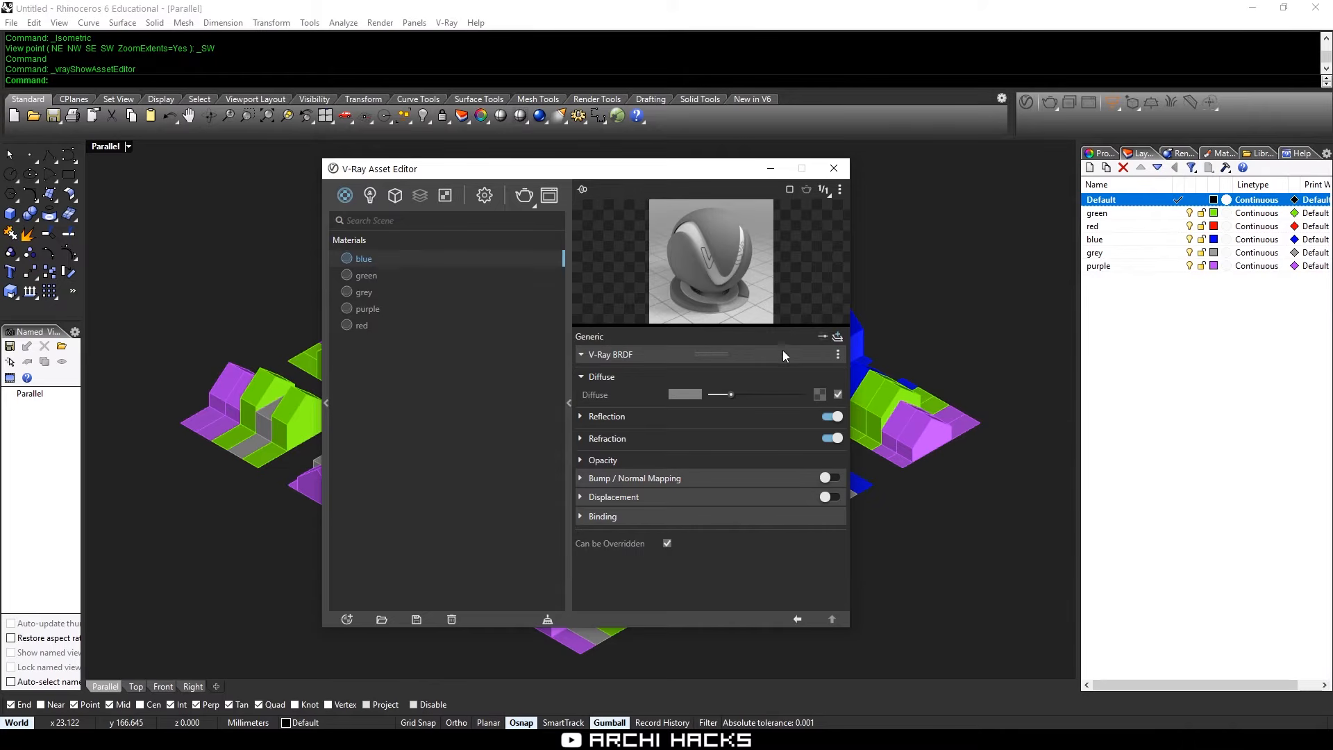
click(822, 339)
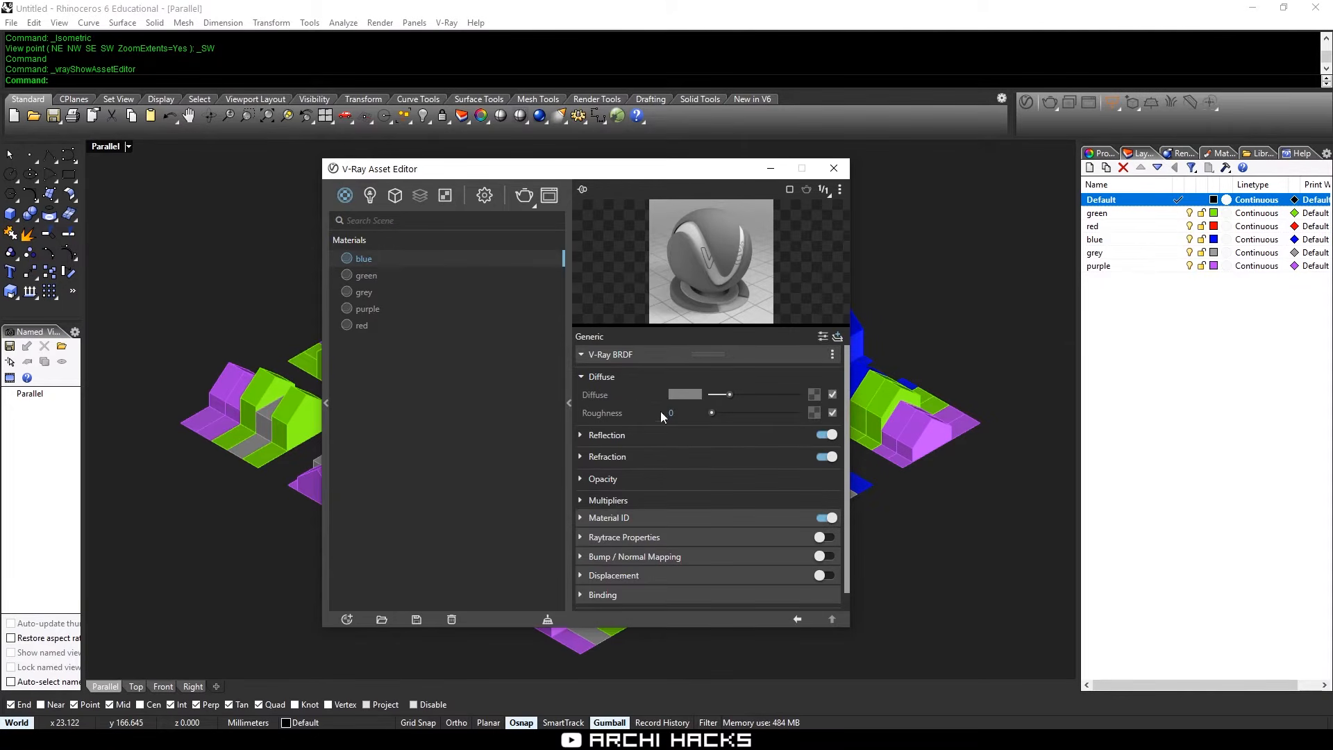
click(582, 355)
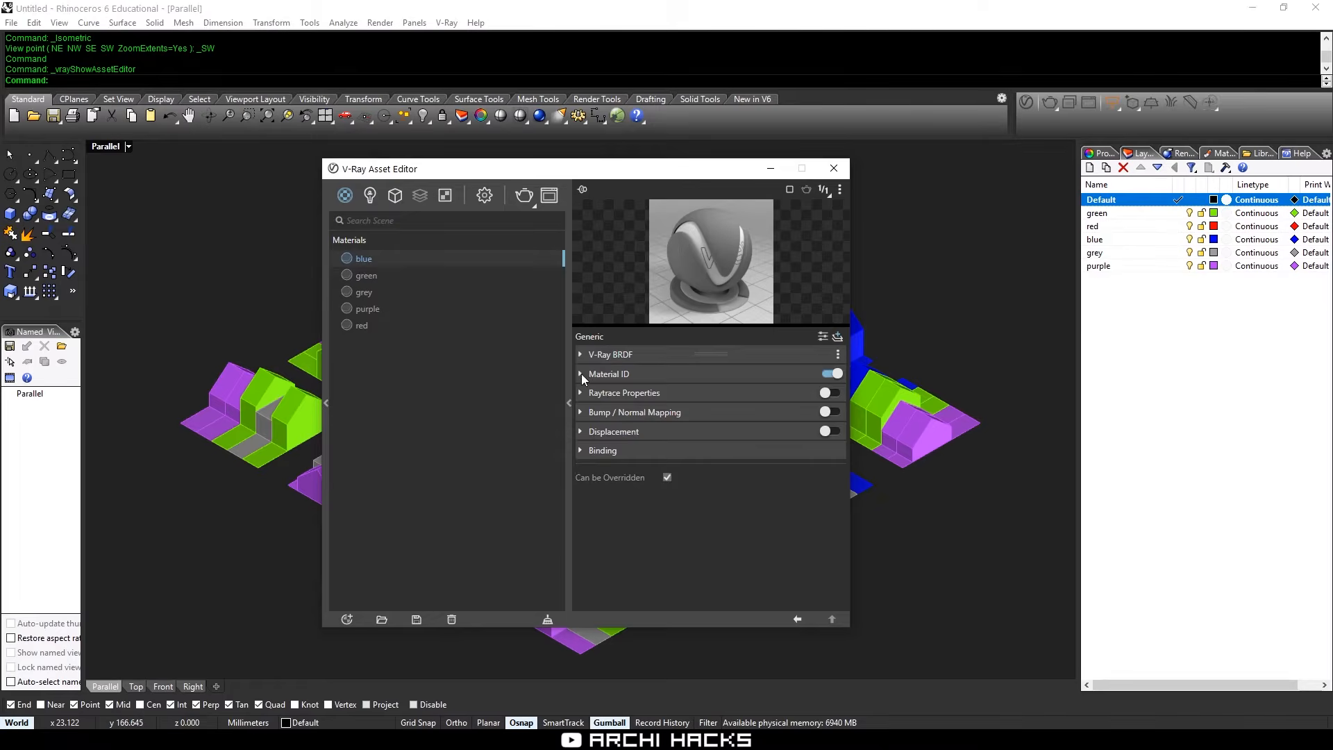
click(582, 375)
mouse_move(689, 412)
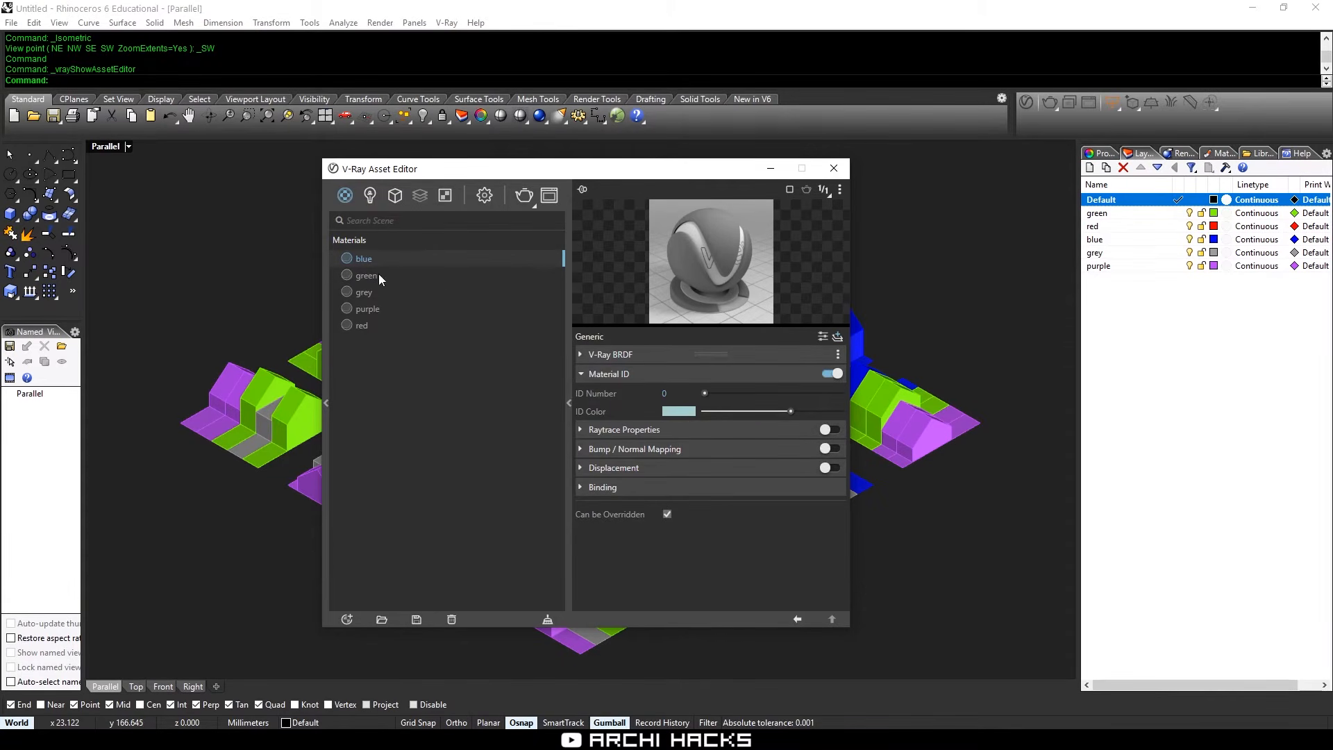
click(680, 416)
drag(634, 355, 634, 370)
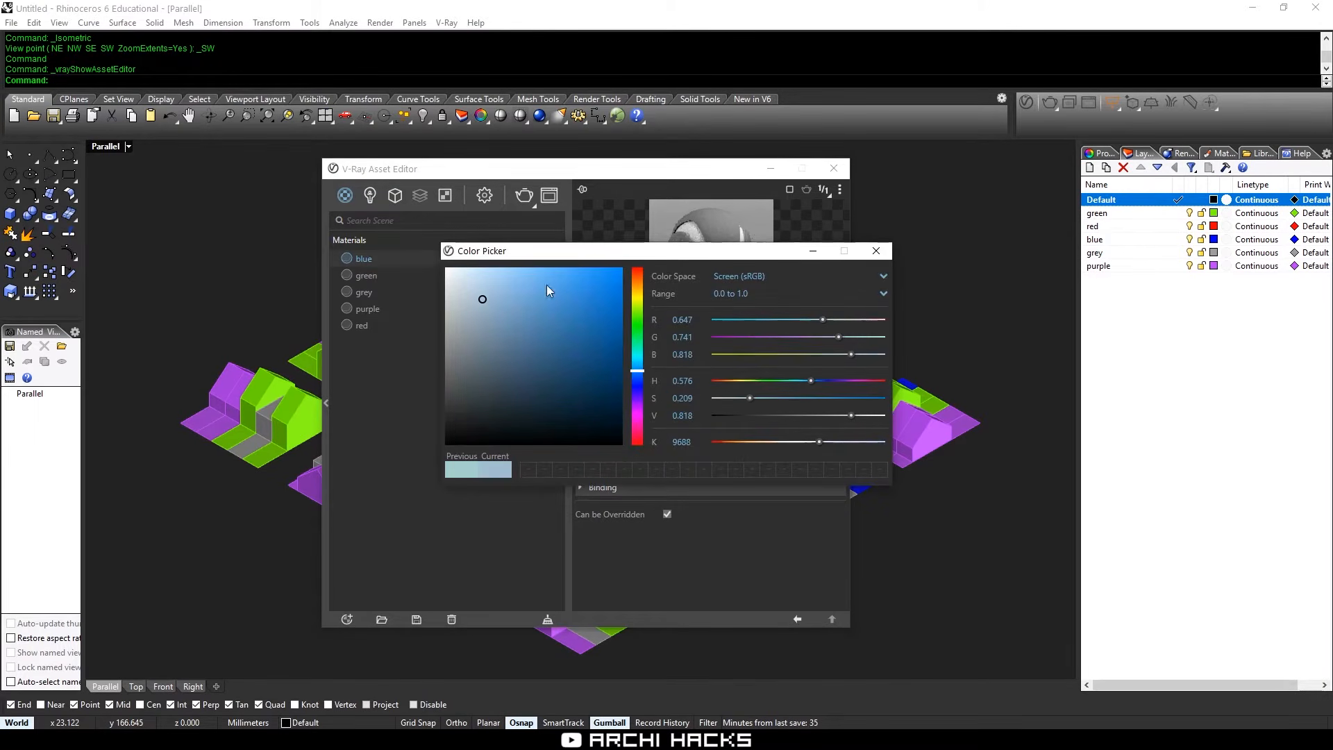
drag(549, 290, 542, 257)
drag(554, 303, 553, 266)
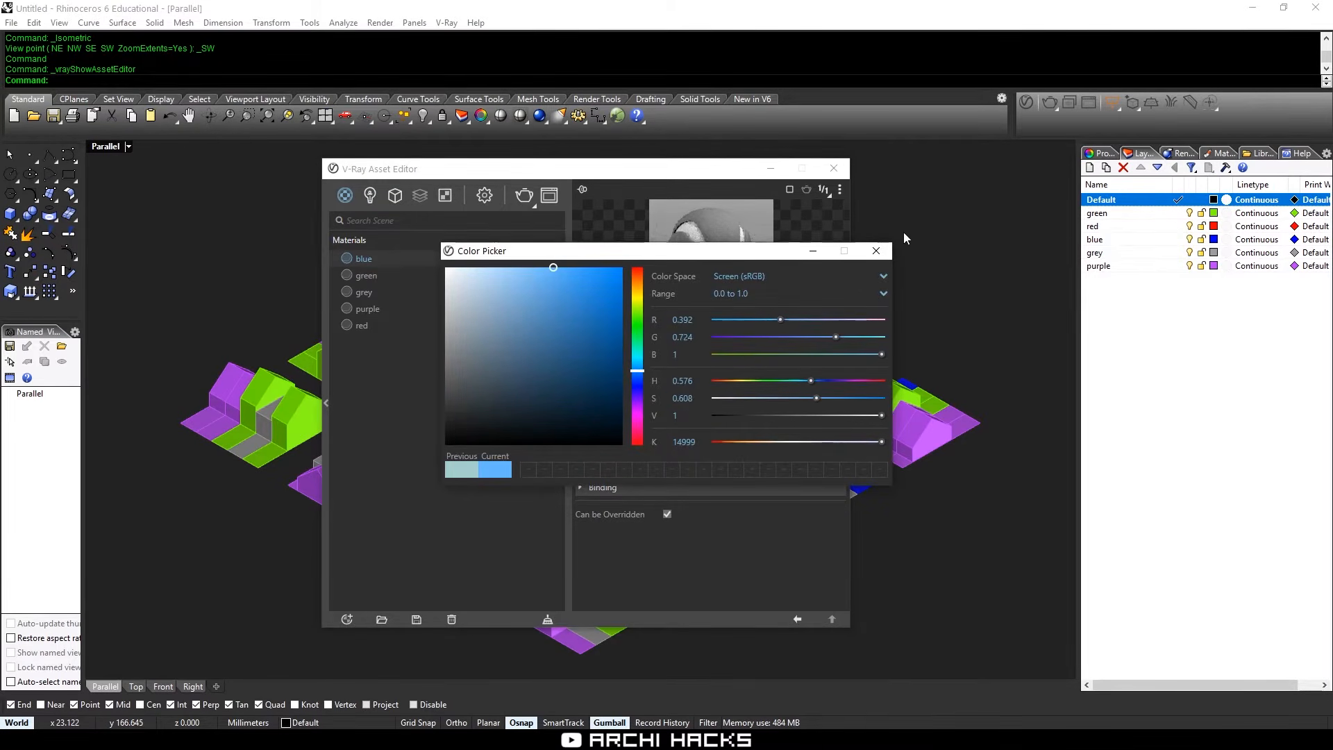
click(878, 250)
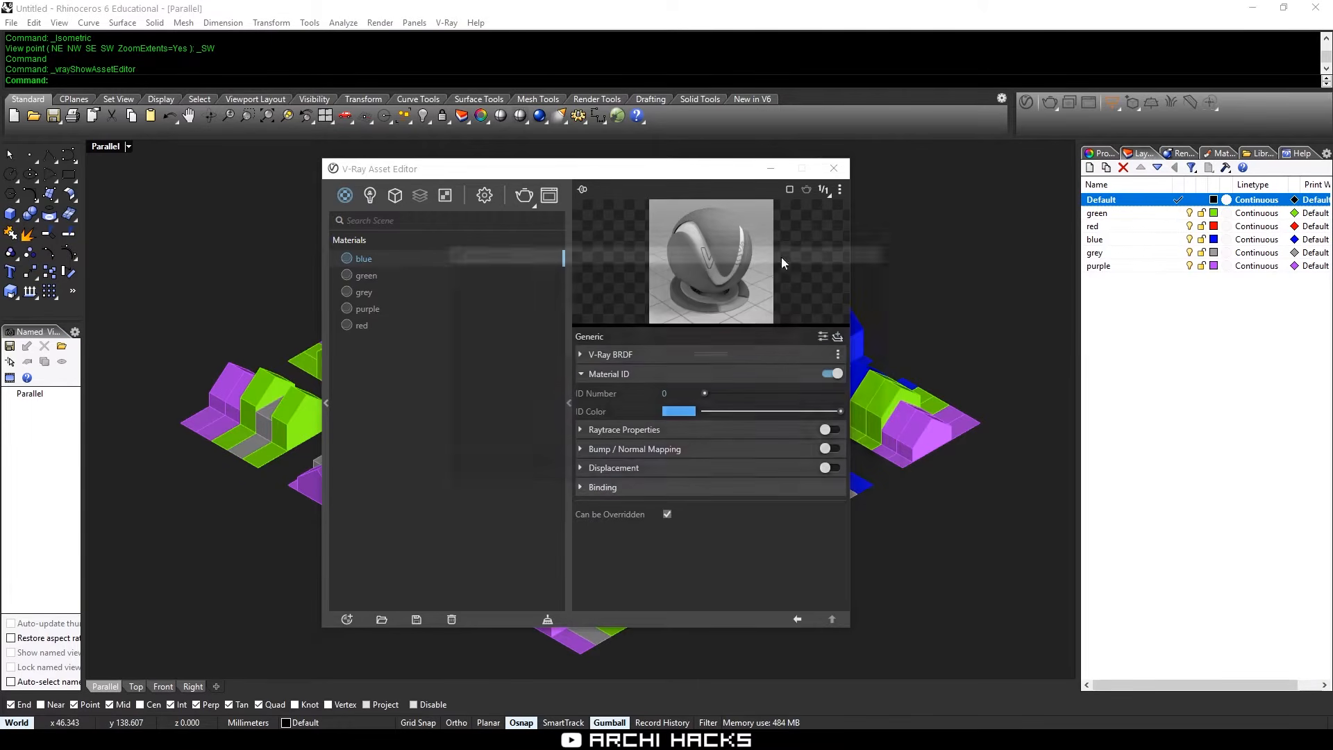
Show the green material's advanced settings and set its Material ID colour to a yellow-green
click(447, 275)
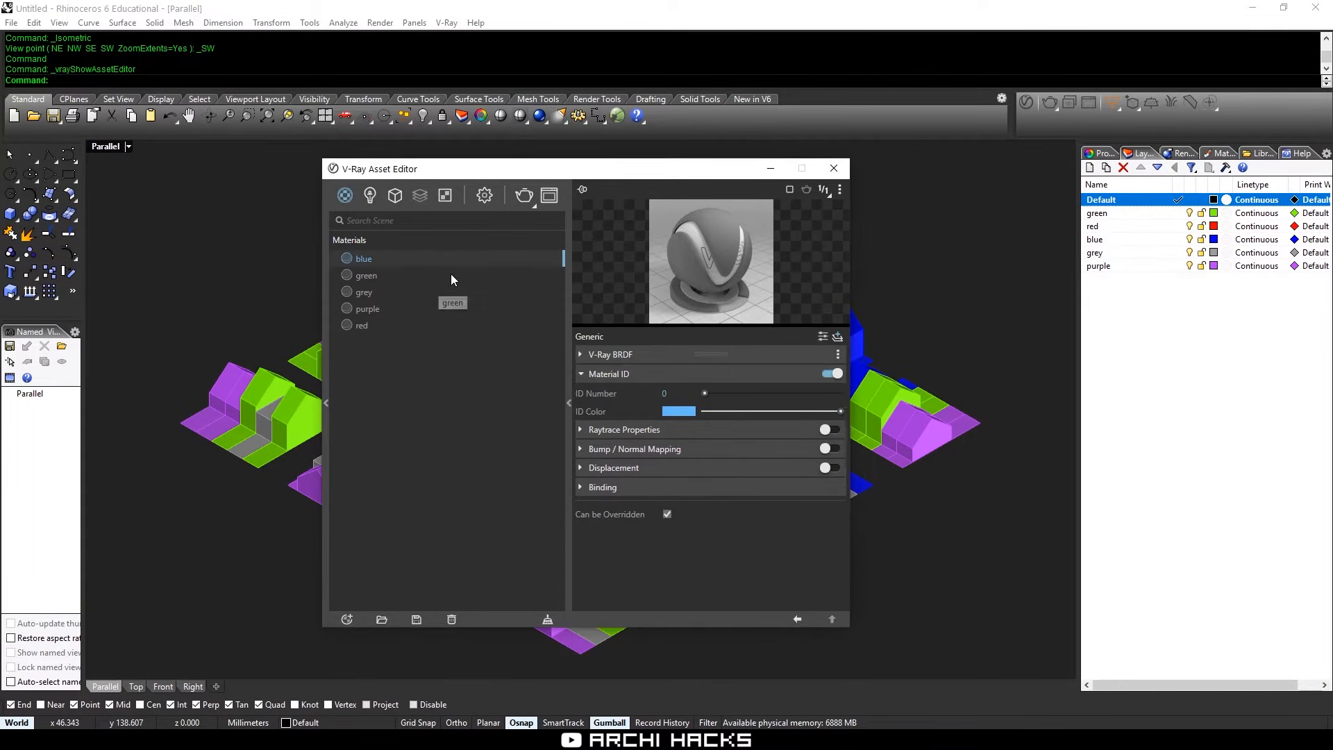
click(823, 336)
click(609, 518)
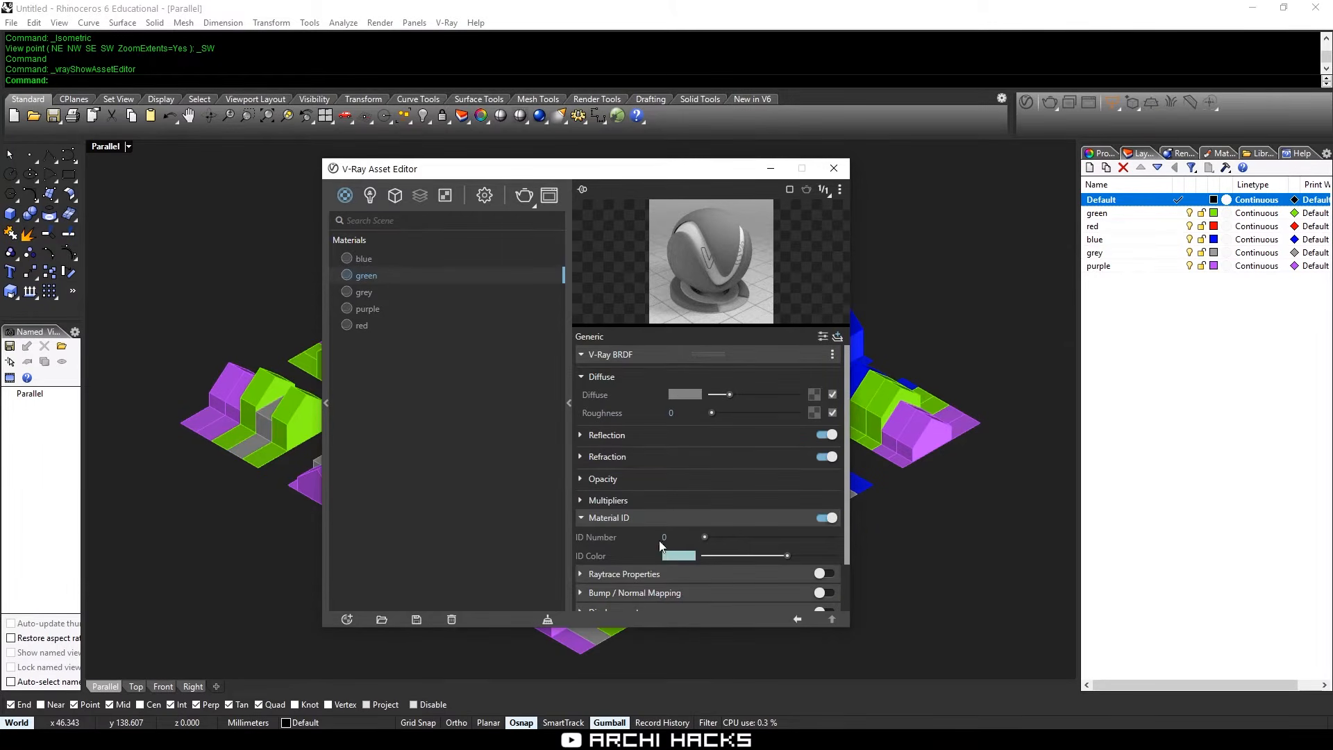
click(677, 554)
drag(633, 321, 634, 306)
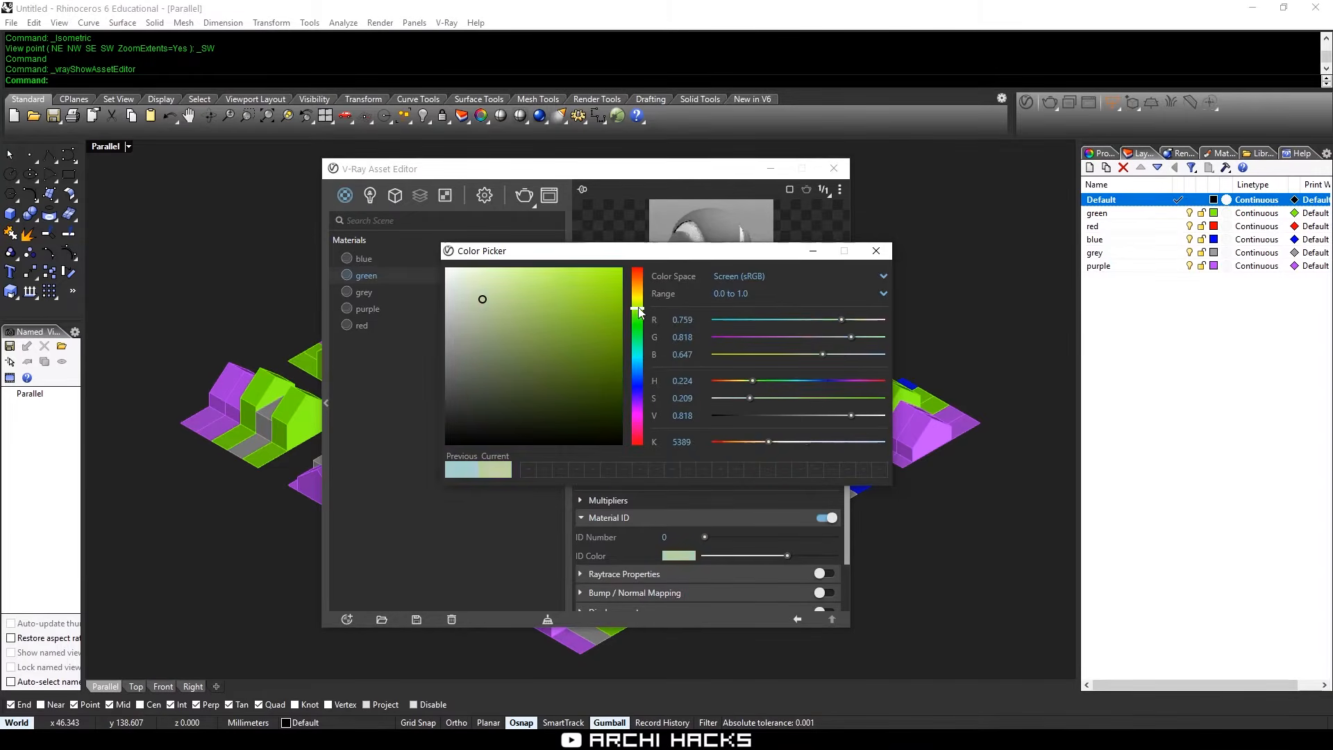
click(571, 300)
click(876, 250)
Set the grey material's Material ID colour to a neutral mid grey
click(417, 292)
click(615, 518)
click(678, 556)
drag(479, 301, 436, 303)
click(876, 250)
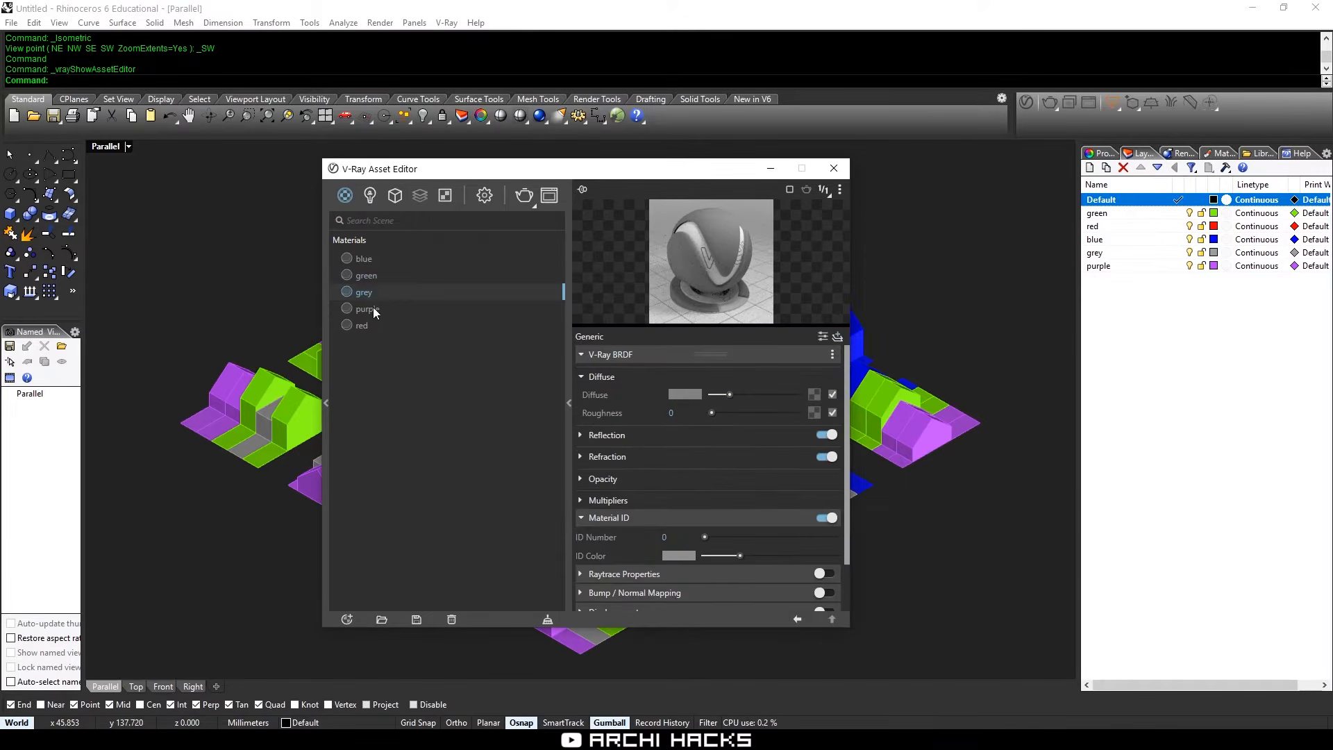
Set the purple material's Material ID colour to a light pink
click(367, 308)
click(614, 518)
click(678, 555)
drag(636, 355, 641, 431)
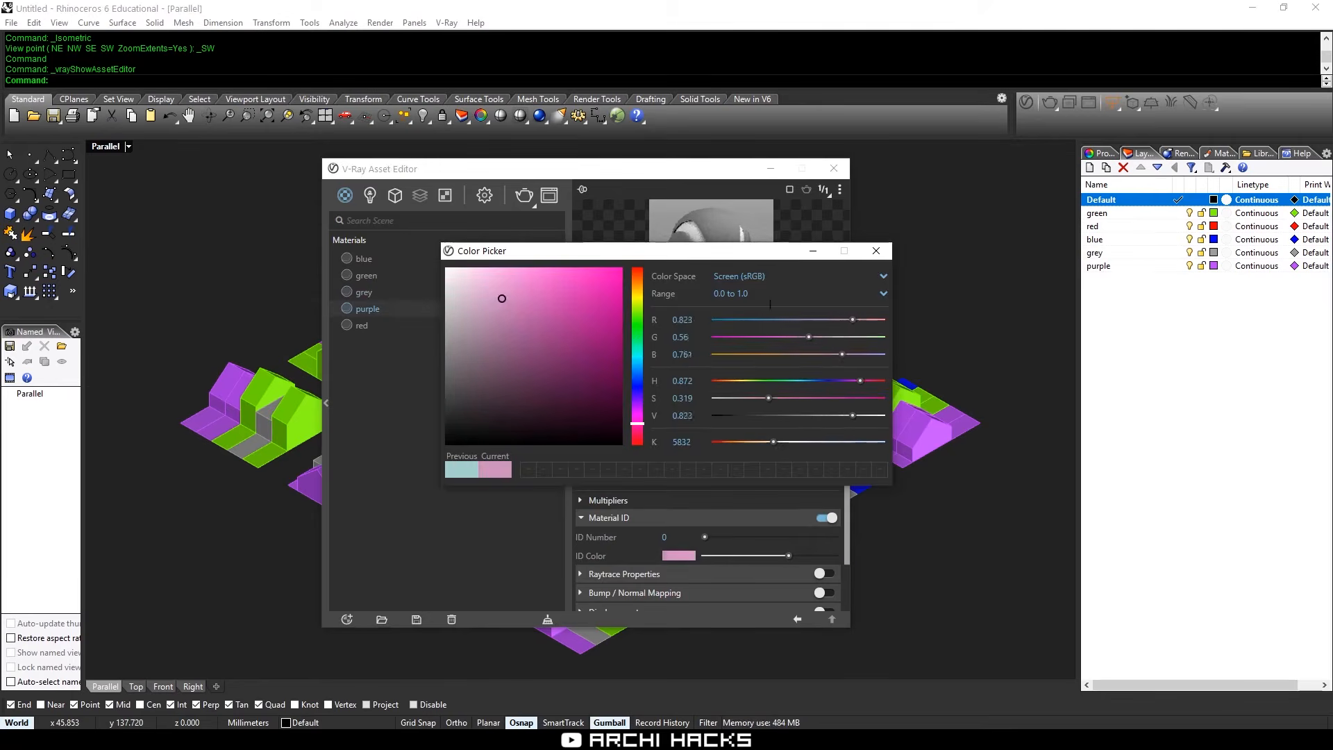
click(876, 250)
Set the red material's Material ID colour to a bright orange-red
click(362, 325)
click(615, 518)
click(678, 555)
drag(637, 311, 636, 276)
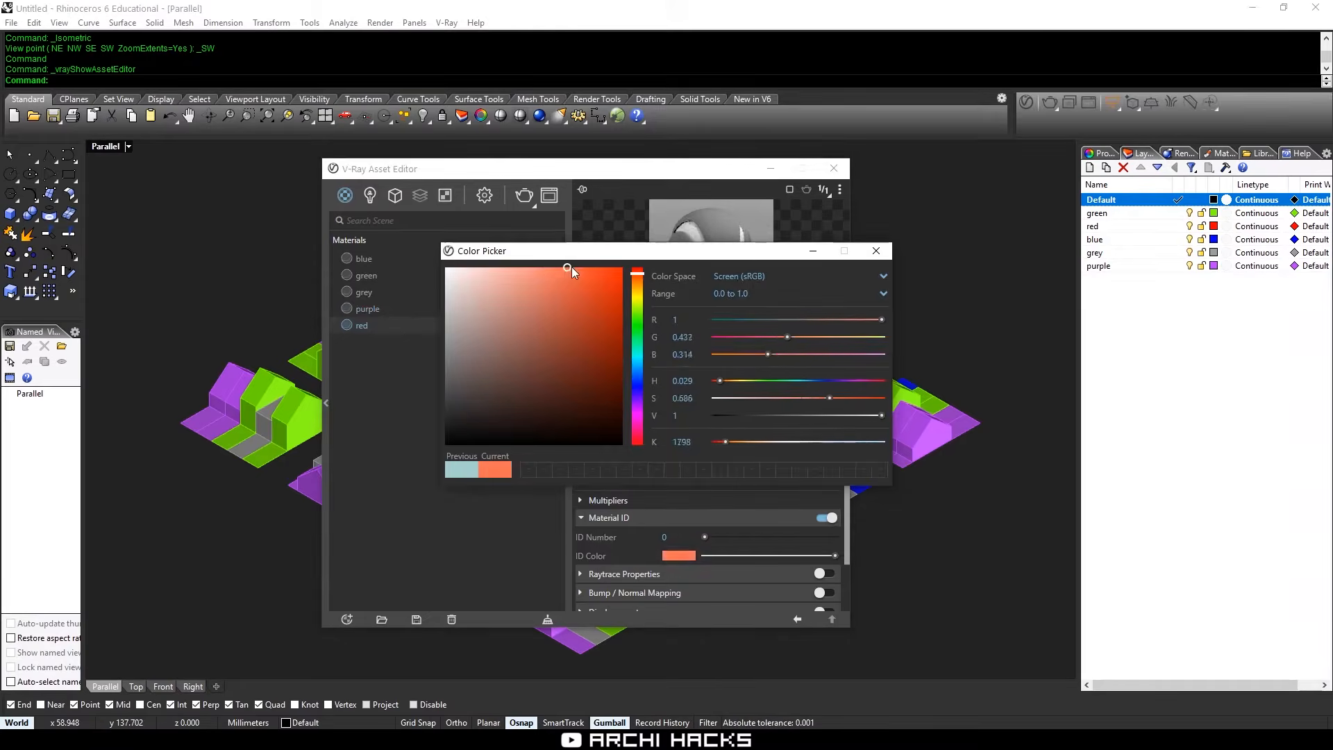
click(876, 250)
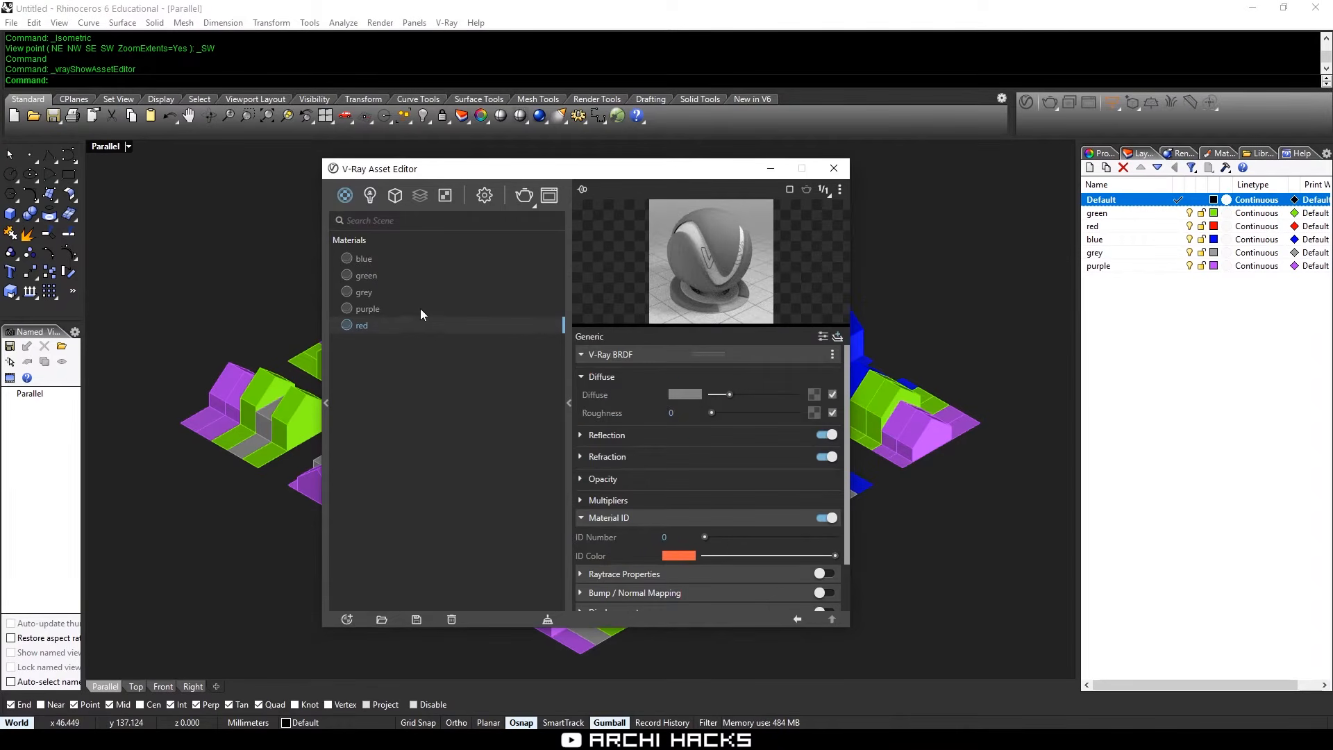
Apply the blue material to the blue layer and the green material to the green layer
click(368, 258)
right_click(366, 261)
mouse_move(435, 308)
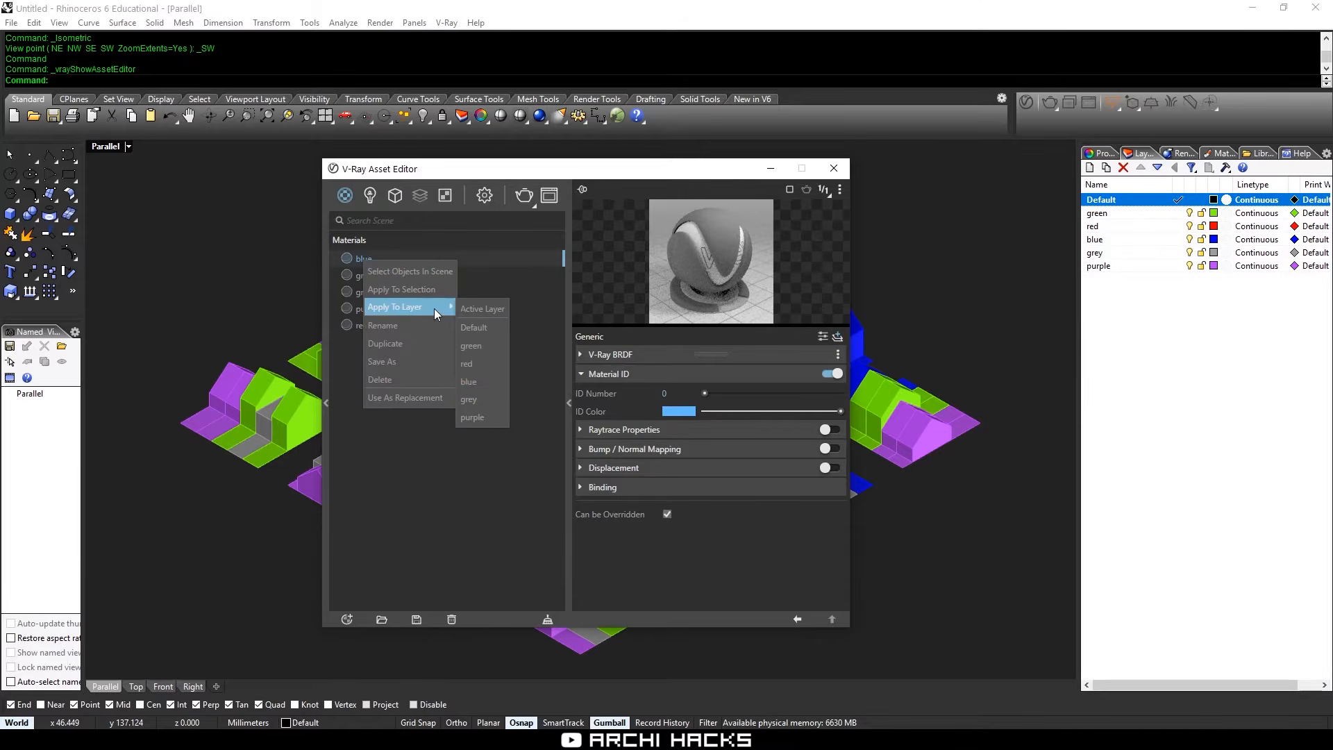
click(476, 382)
click(368, 276)
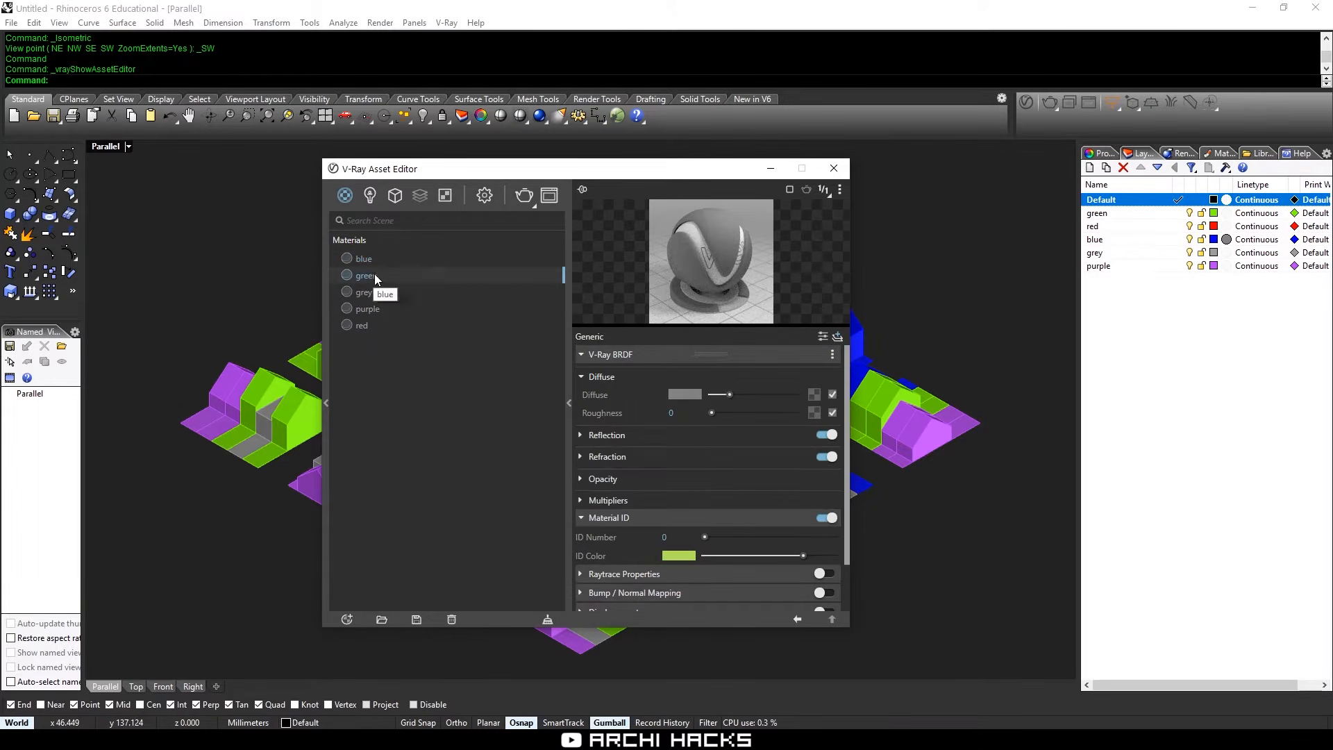
right_click(373, 278)
mouse_move(436, 318)
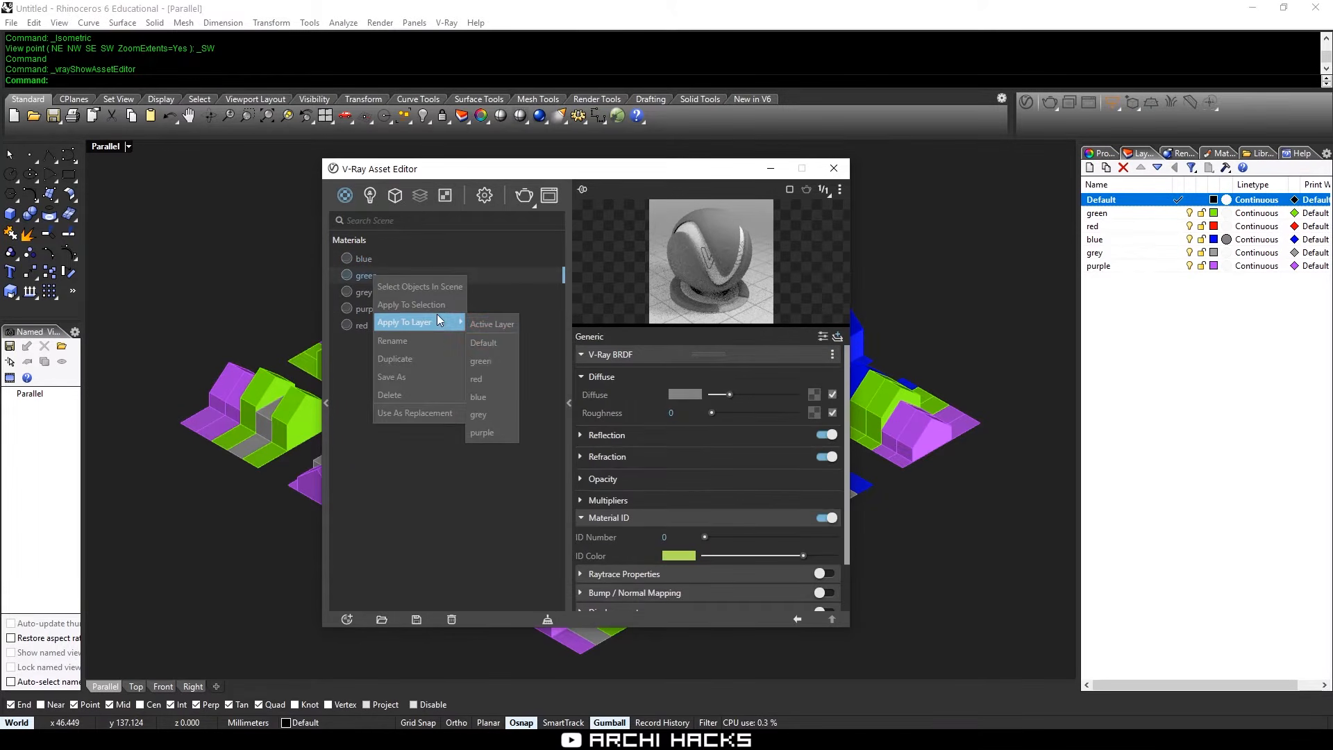
click(485, 414)
Apply the grey, purple and red materials to the layers with the matching names
click(367, 292)
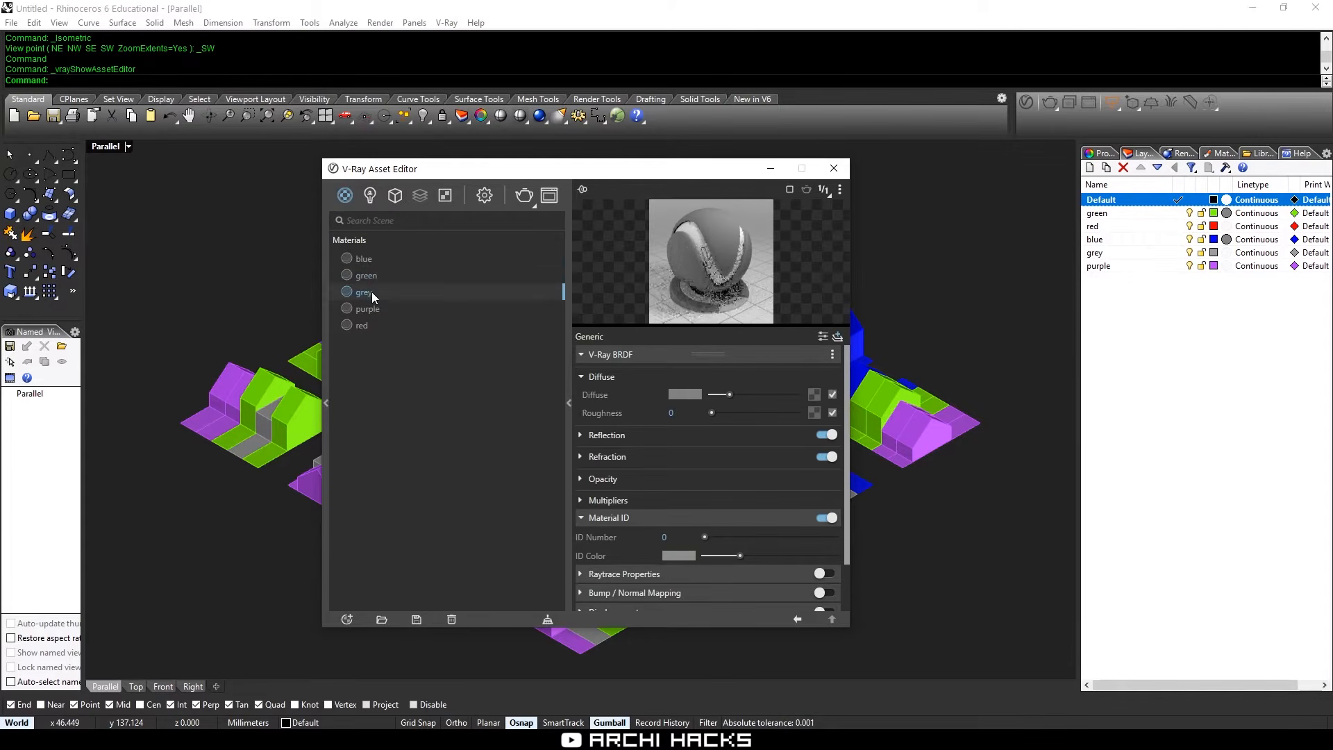
right_click(373, 292)
mouse_move(431, 338)
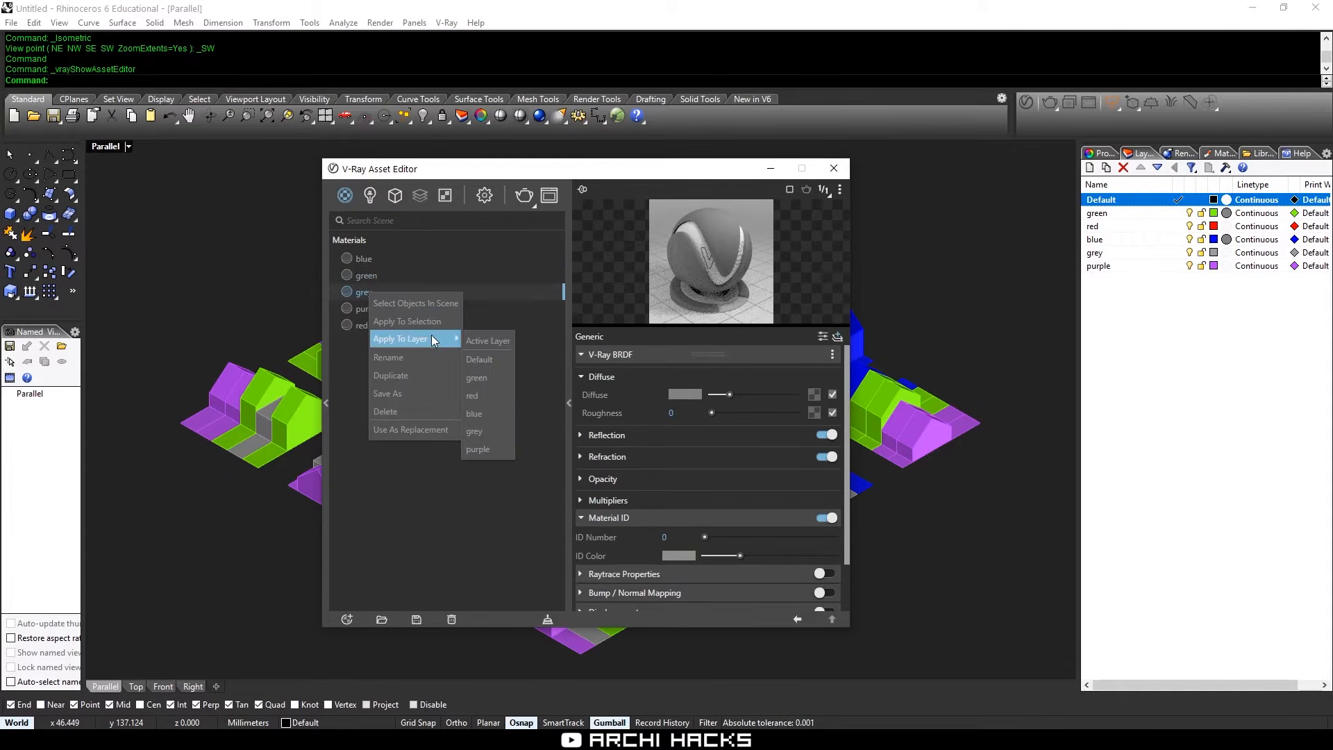
click(481, 432)
click(368, 310)
right_click(373, 309)
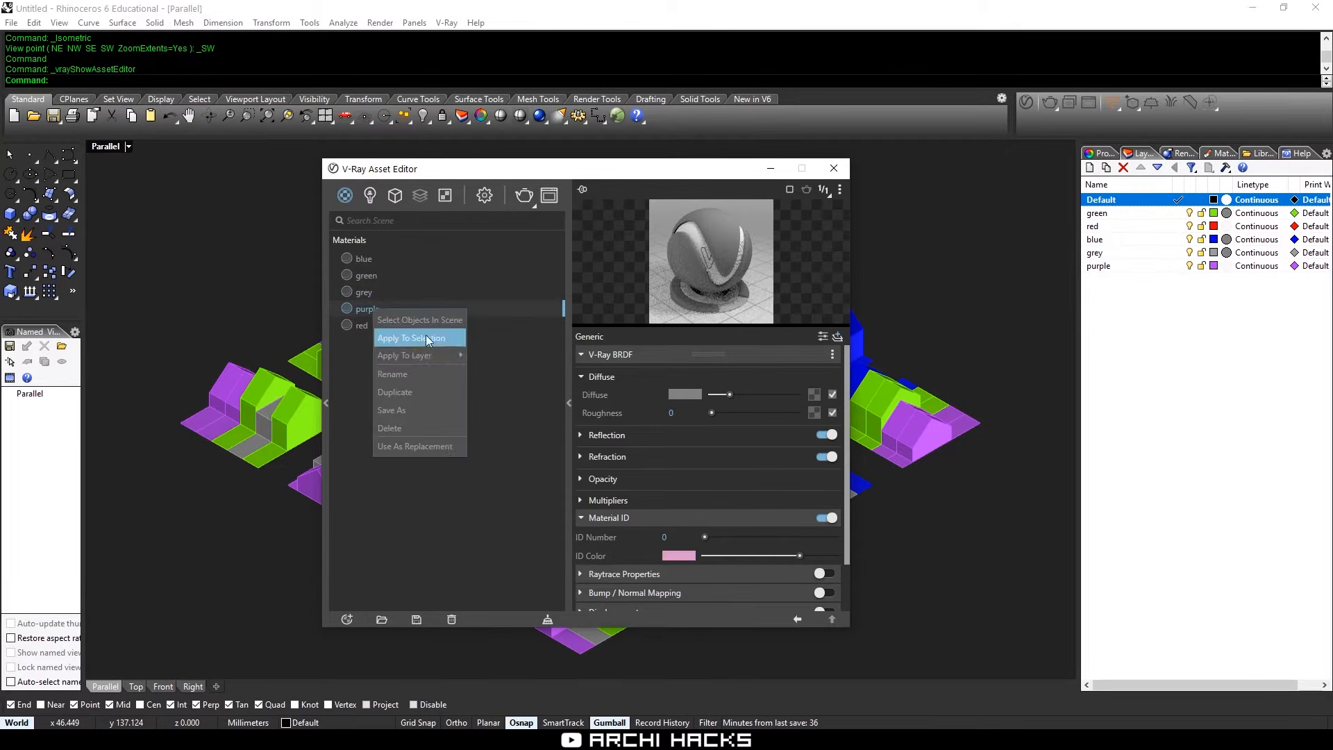
mouse_move(448, 356)
click(485, 466)
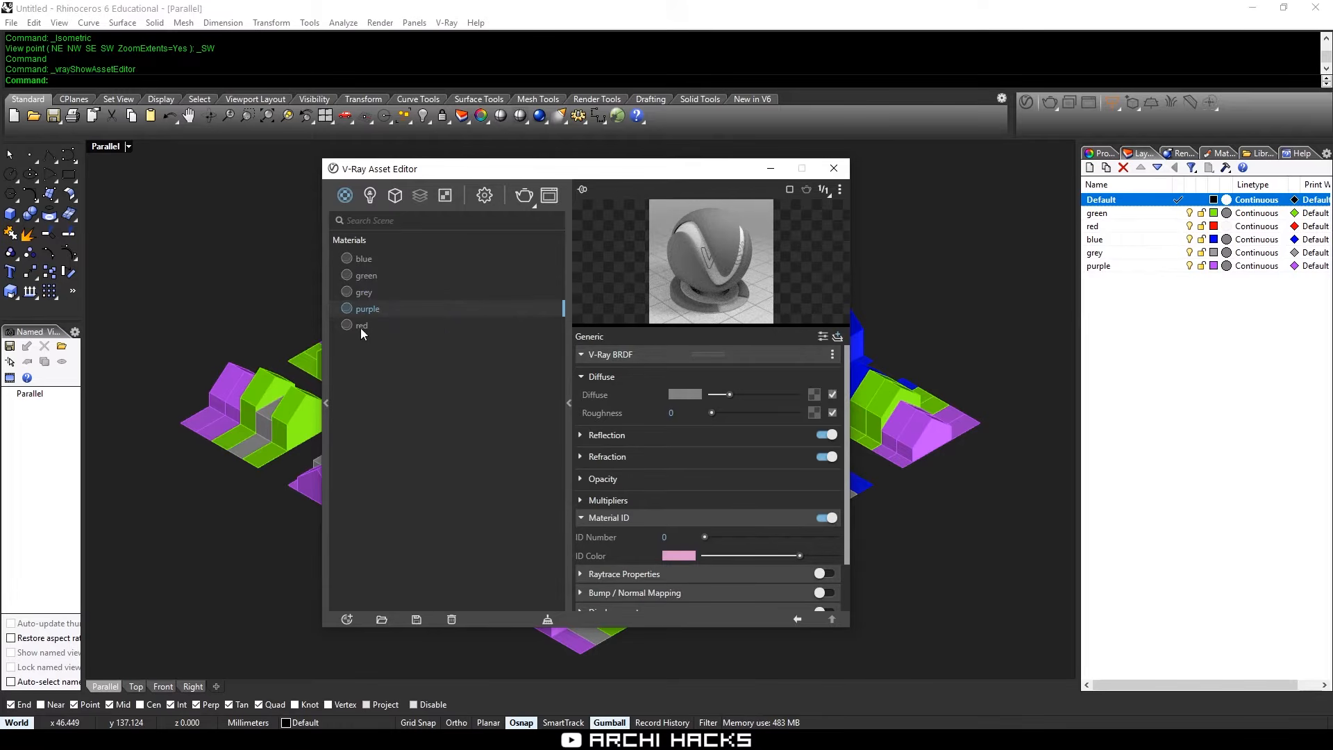
click(362, 325)
right_click(370, 326)
mouse_move(434, 372)
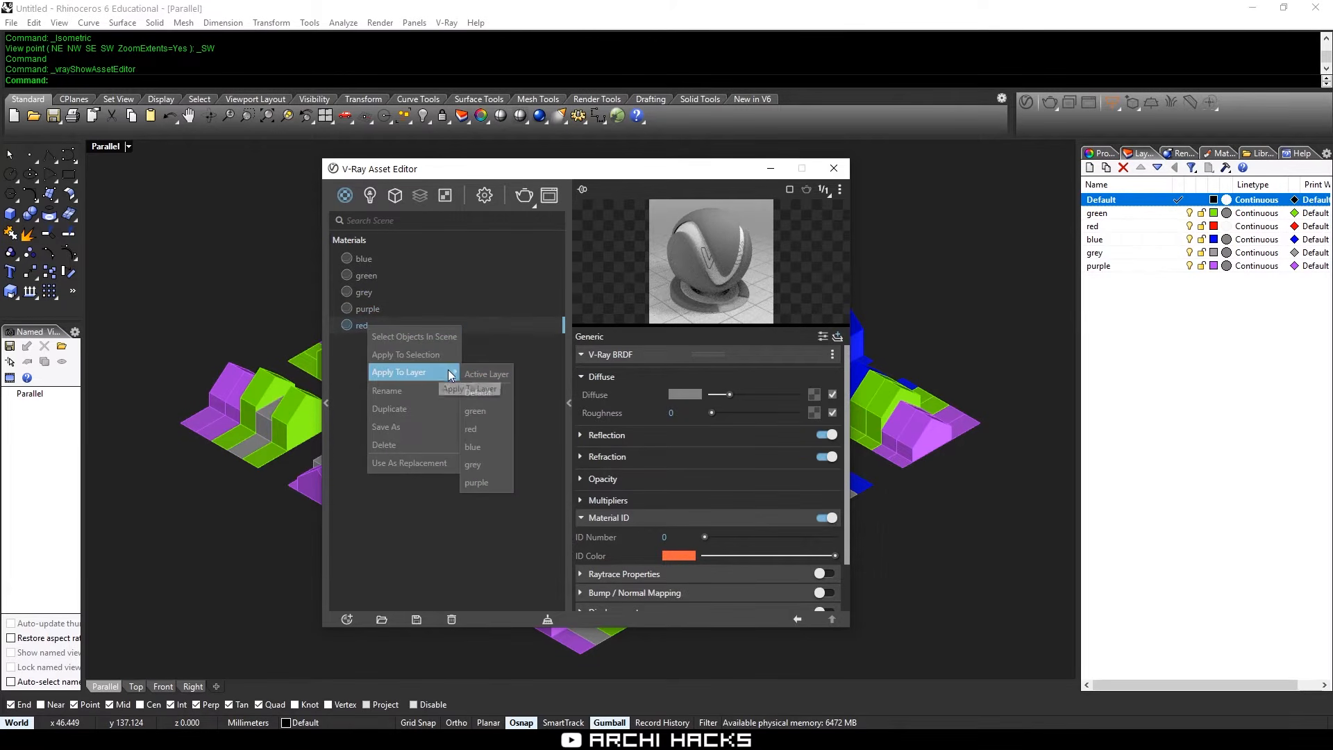
click(494, 429)
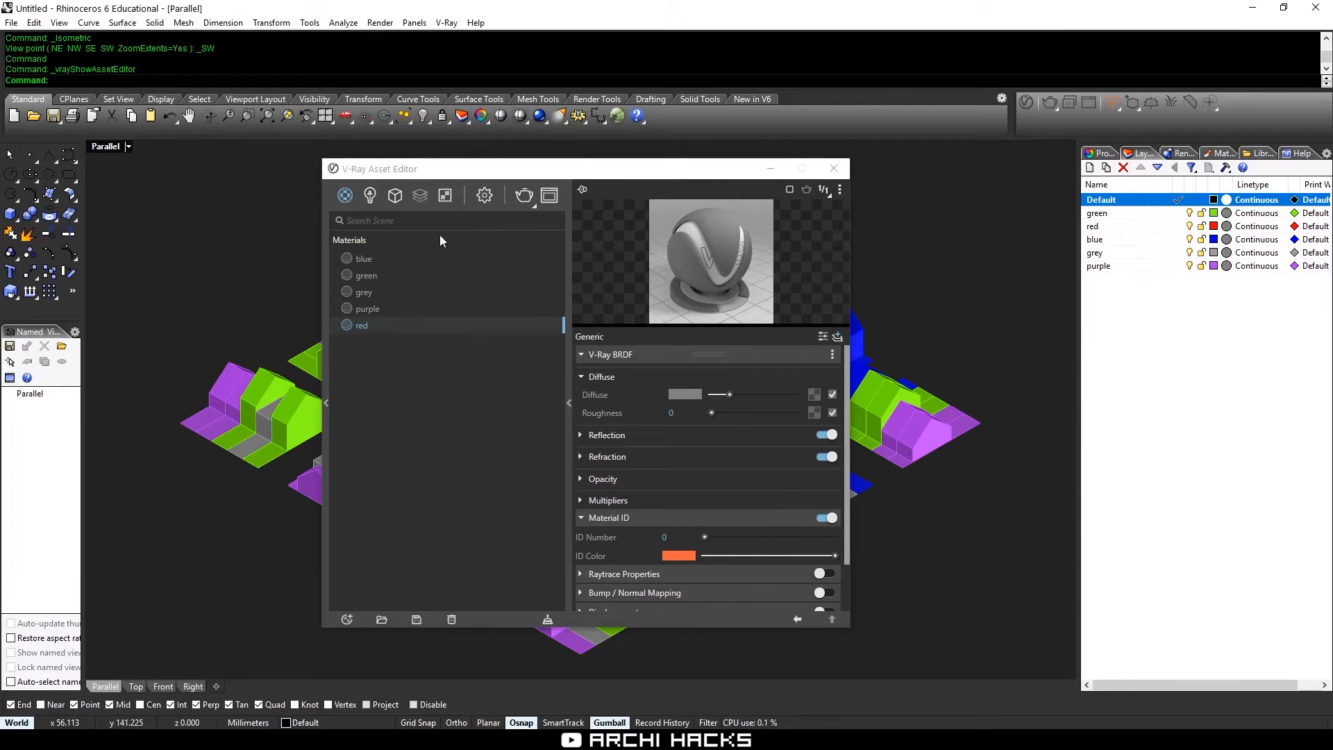
Add the Material ID Color and Geometry Normals render elements to the scene
right_click(422, 193)
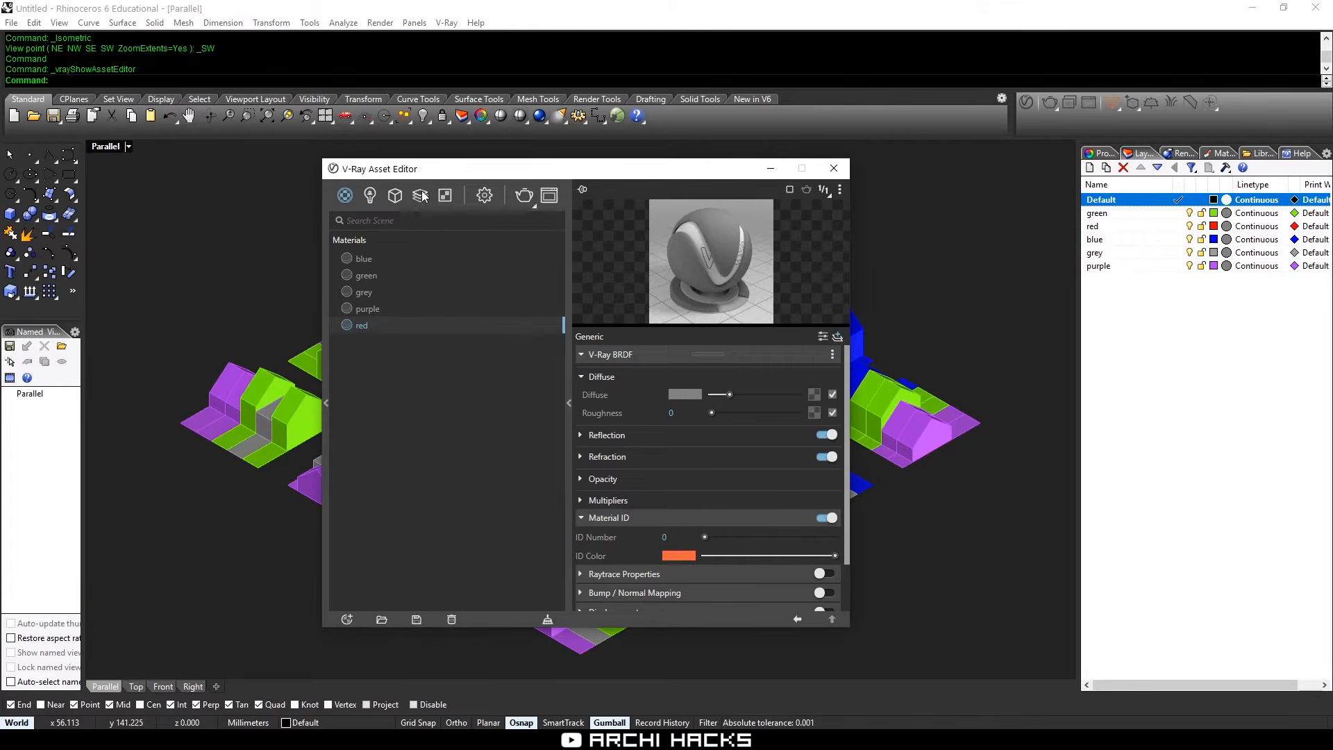
click(422, 196)
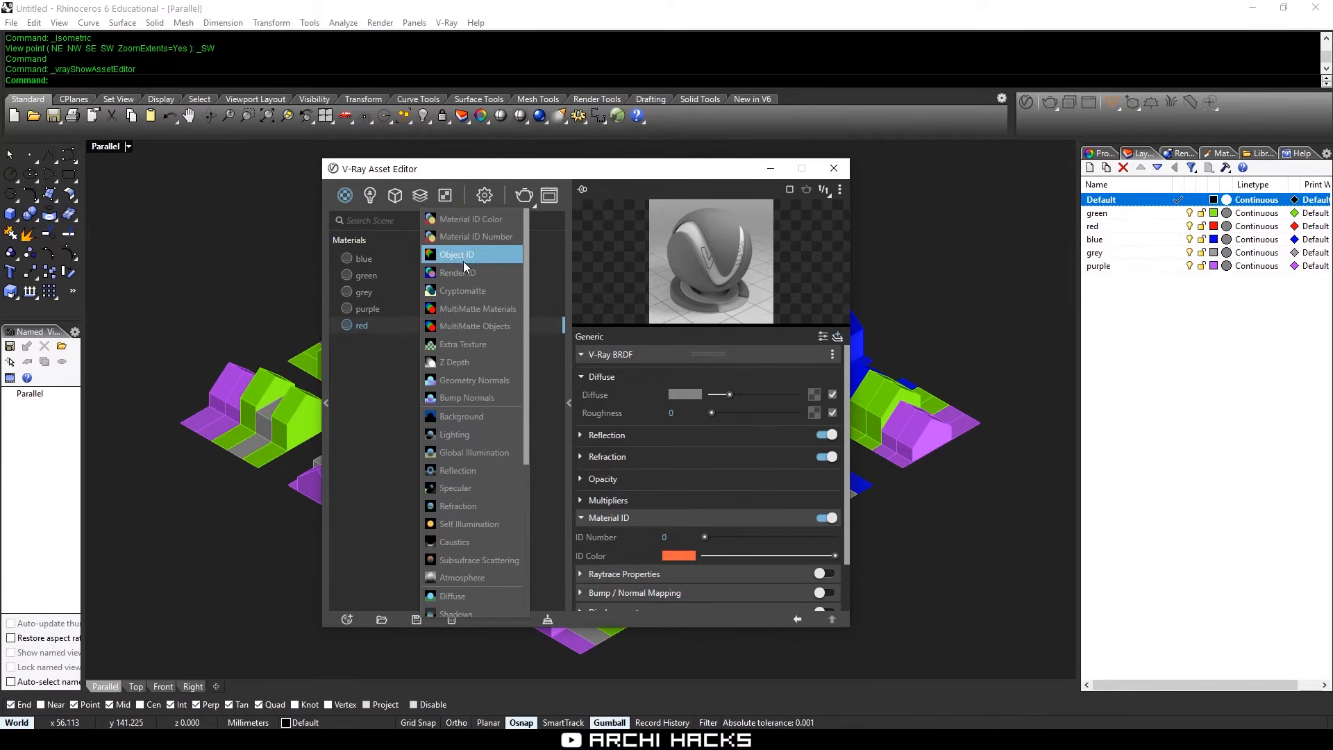
click(471, 219)
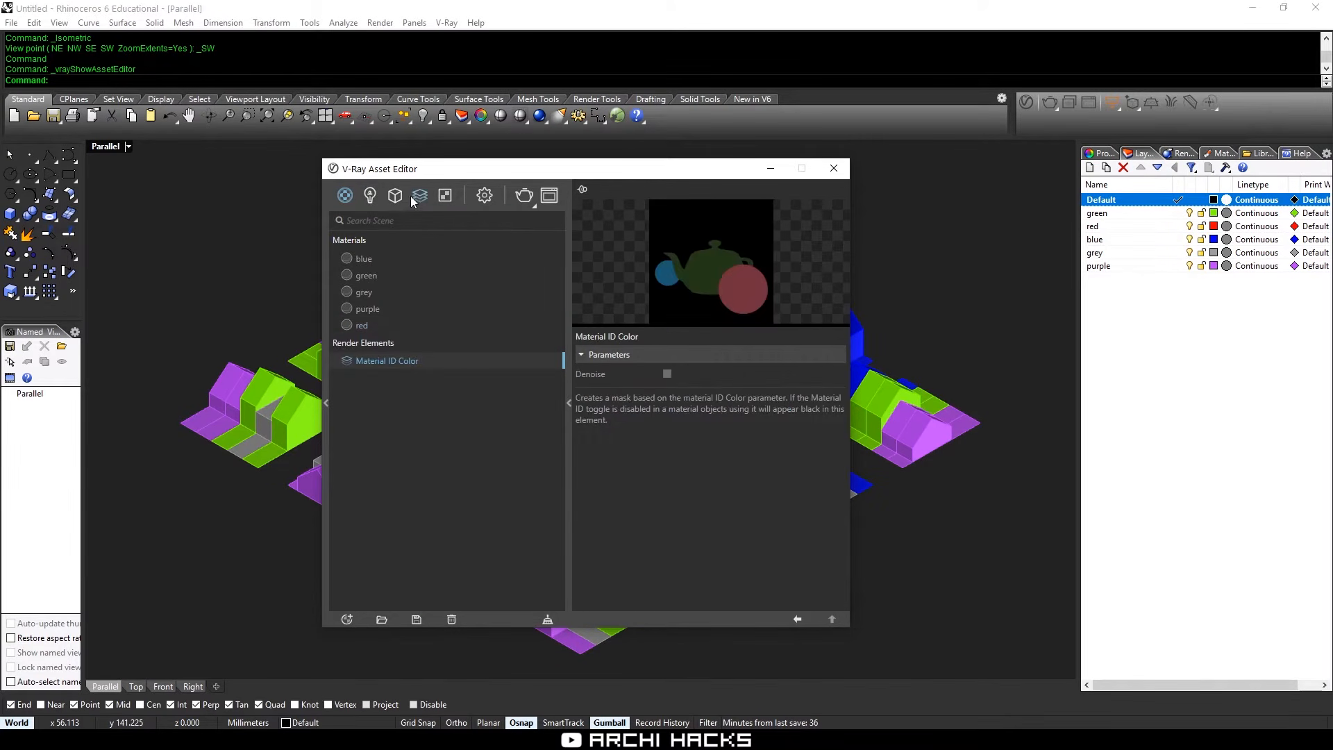
click(418, 196)
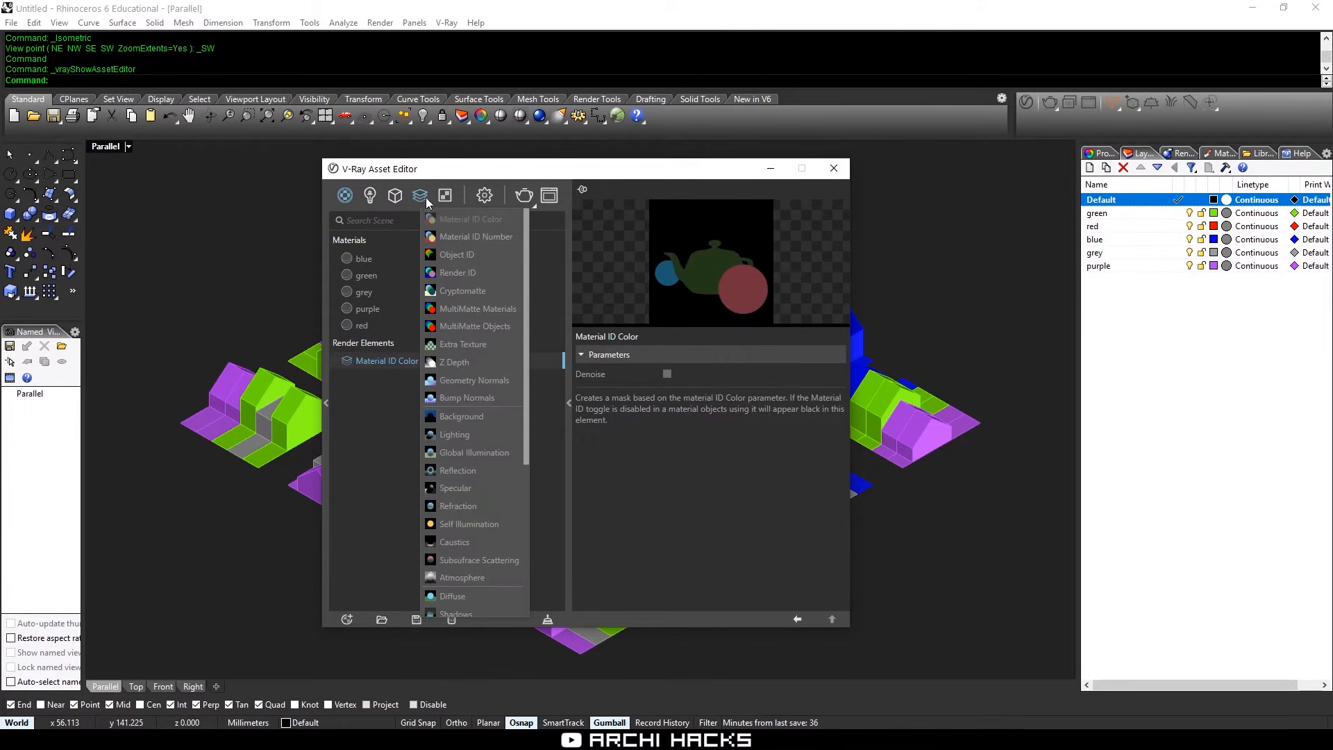
click(478, 384)
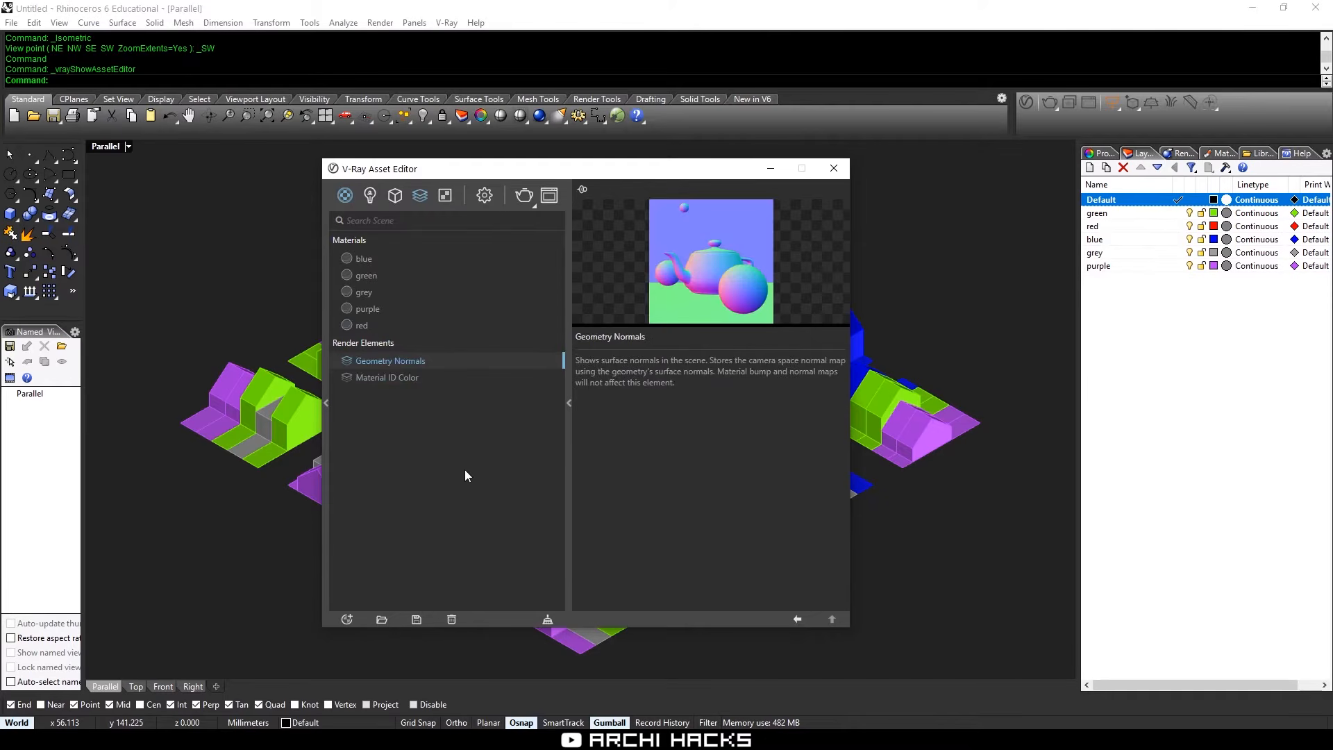
Set the render output image width to 1920 in the V-Ray render settings
click(485, 195)
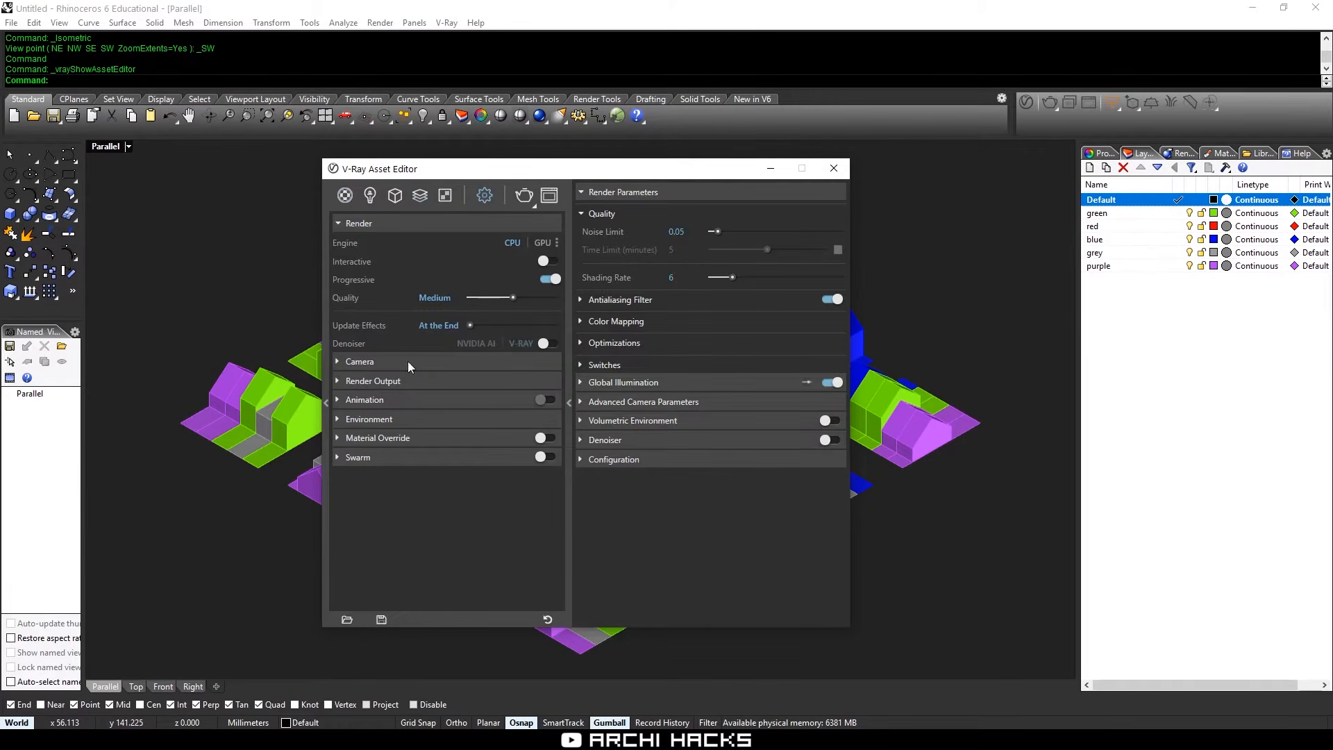
click(378, 382)
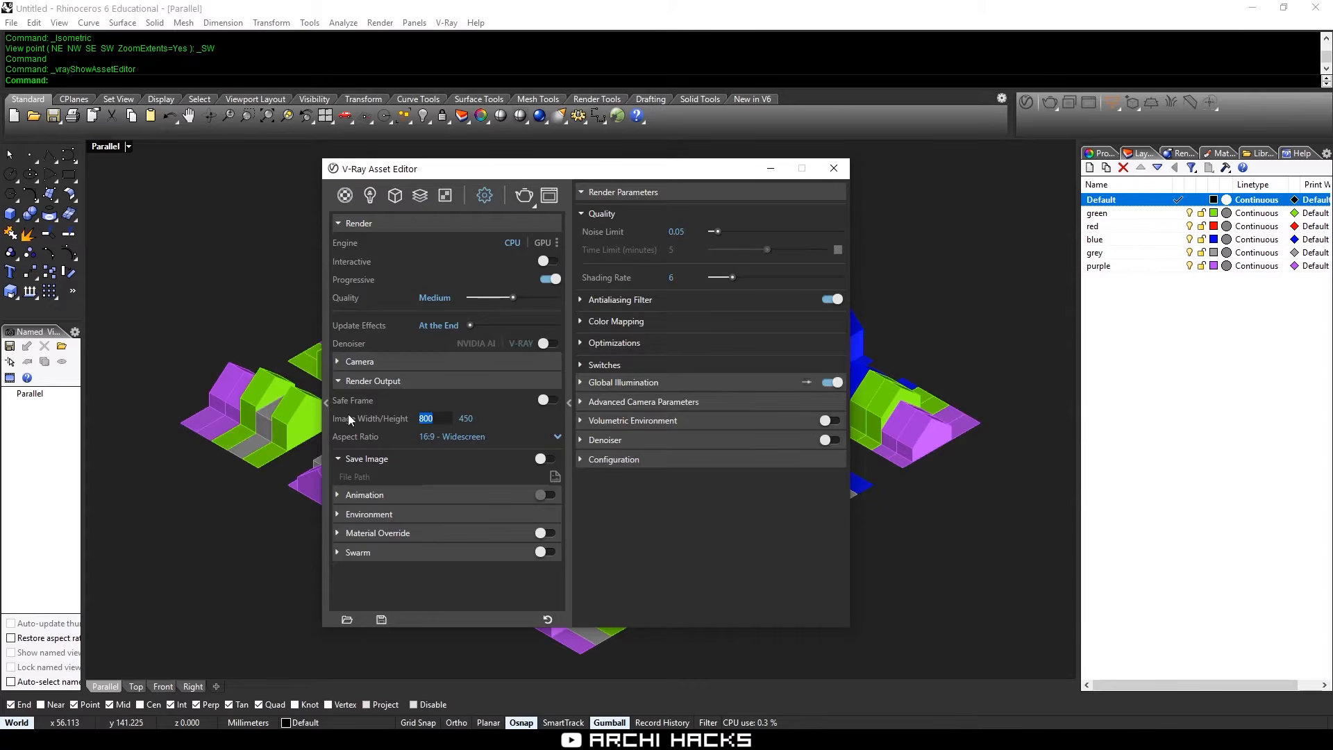
text(1920)
key(Tab)
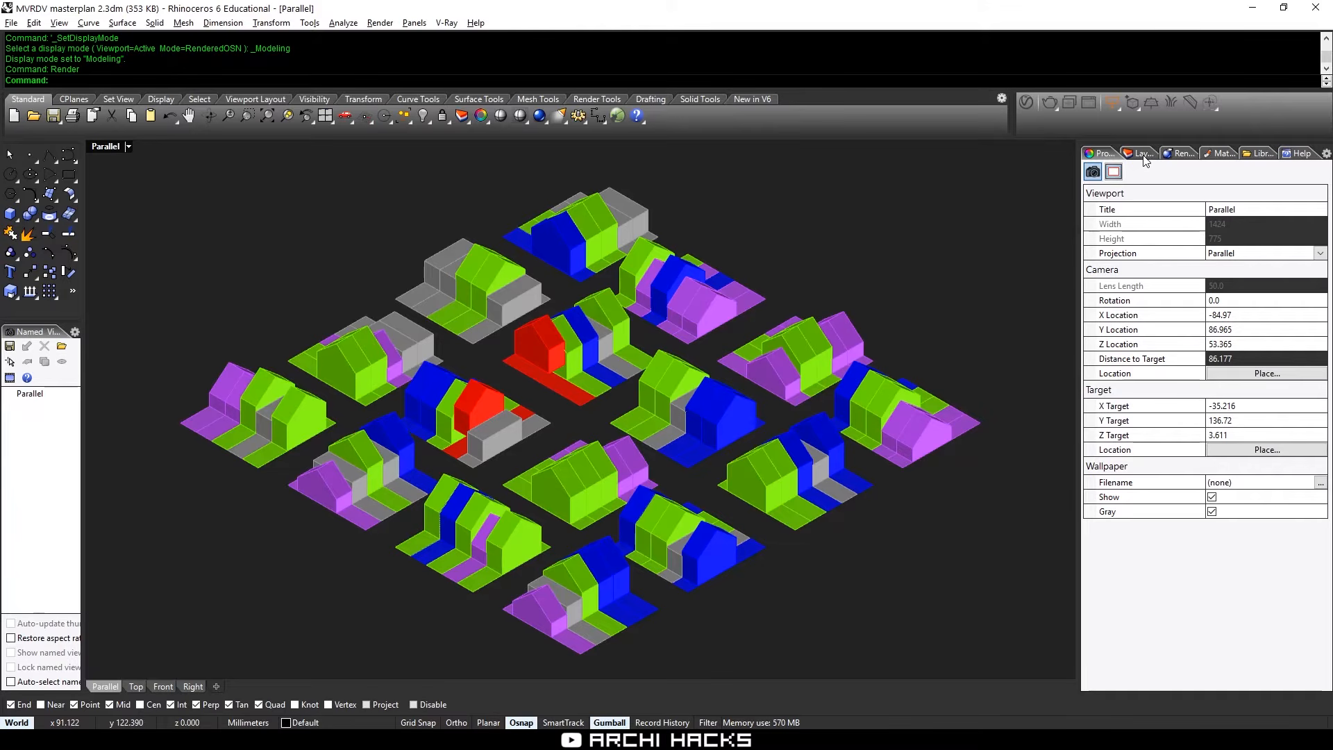
Unhide the original row of house blocks beside the neighbourhood and show any remaining hidden objects
click(1142, 153)
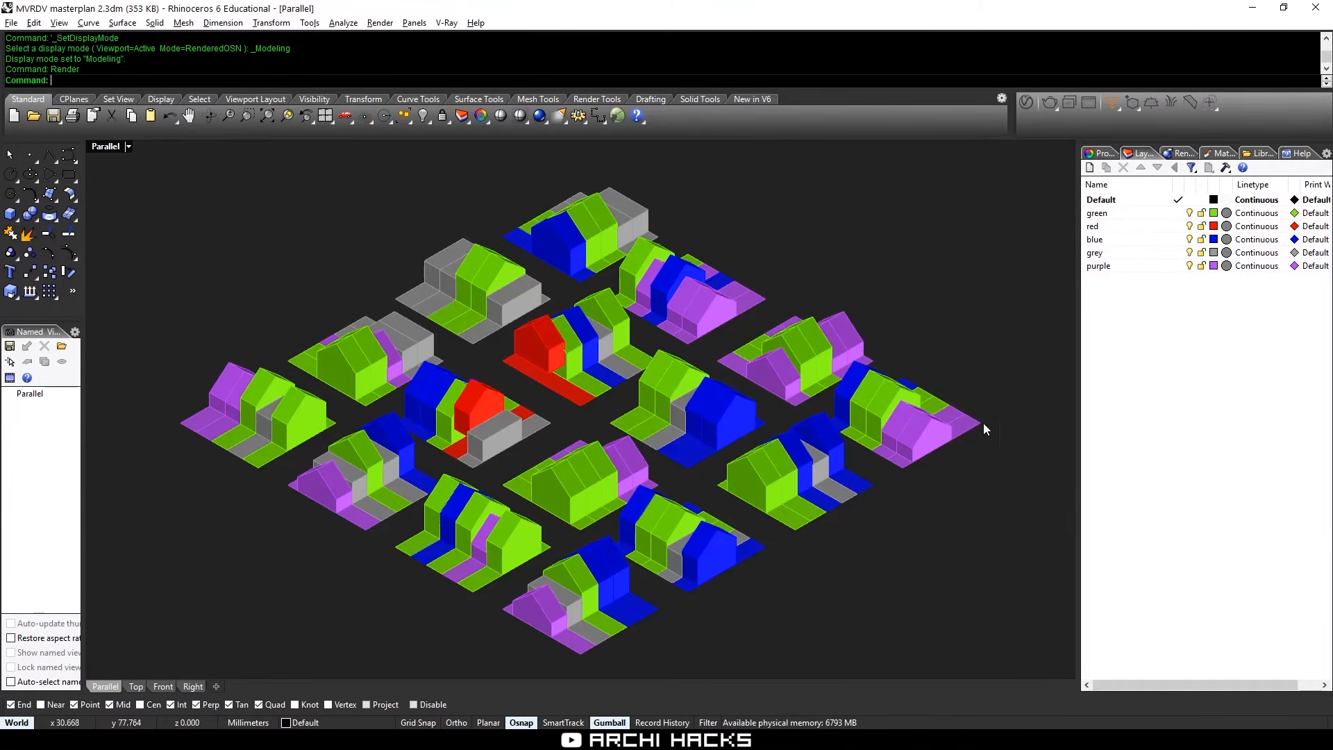
key(ctrl+shift+h)
shift+right_drag(718, 397, 611, 459)
ctrl+right_drag(610, 459, 670, 340)
drag(708, 281, 542, 422)
key(Return)
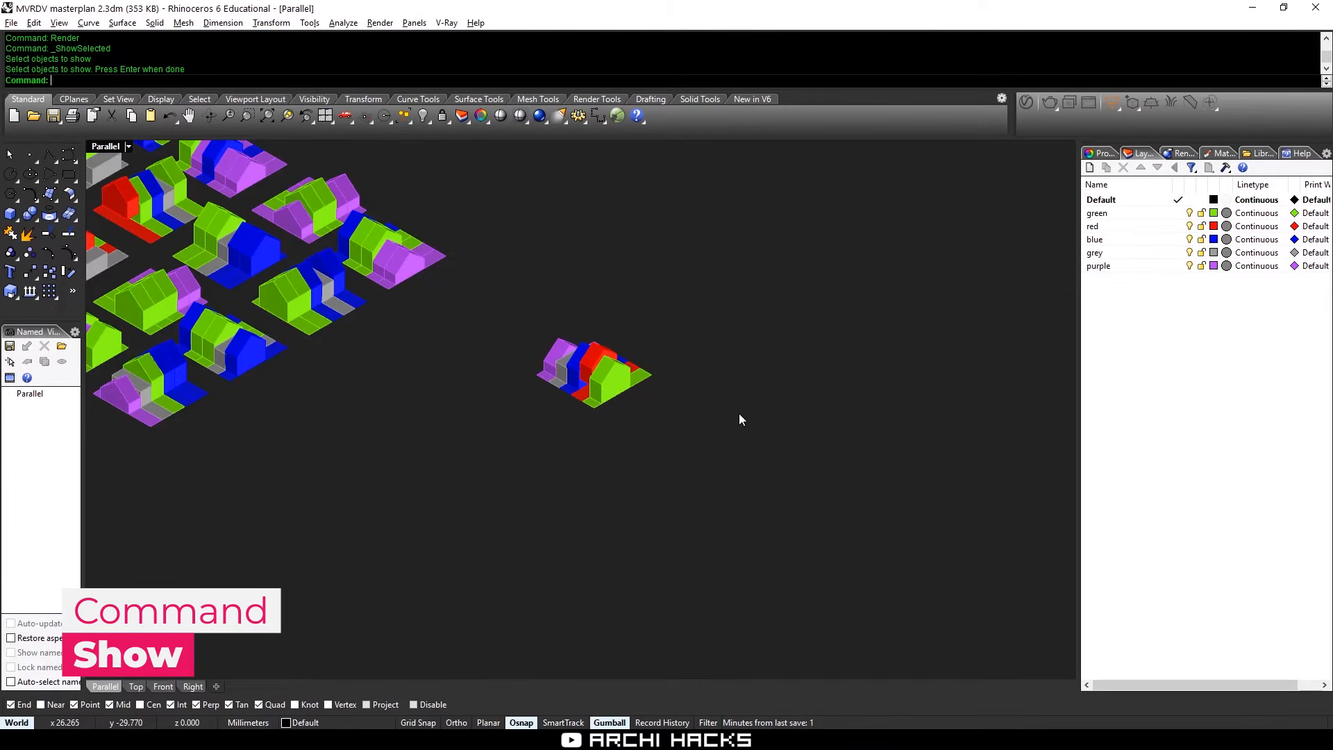
text(Show)
key(Return)
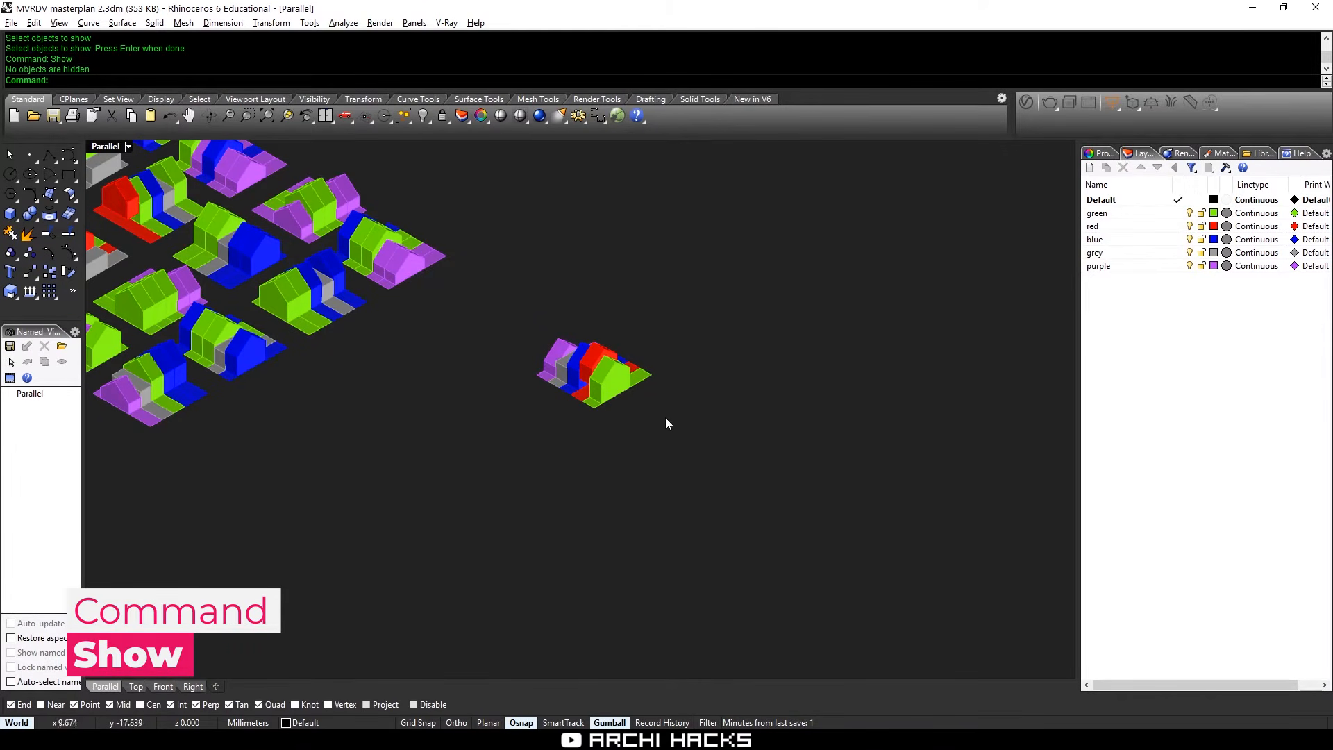
Edit the green house block and move its ground surface to a new layer named lawn
ctrl+right_drag(604, 378, 637, 295)
shift+right_drag(648, 409, 663, 518)
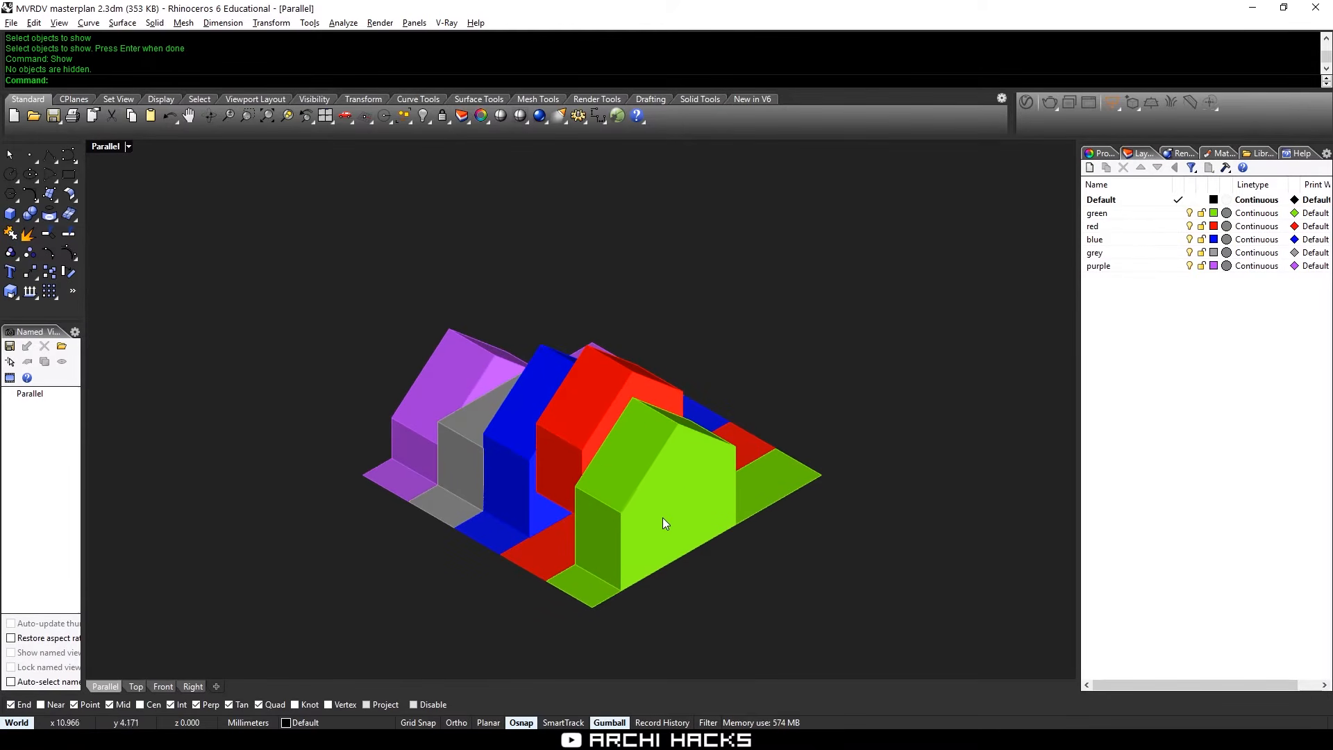
double_click(670, 534)
click(582, 595)
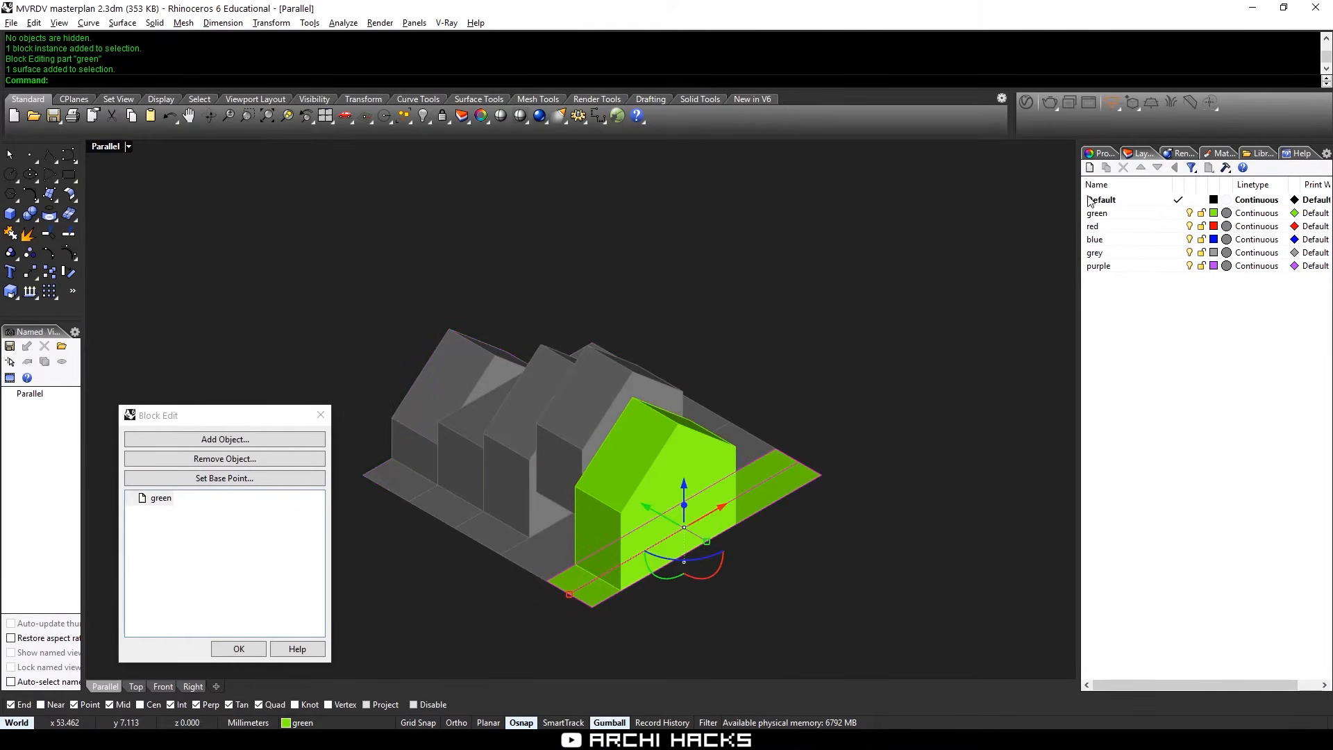
click(1089, 167)
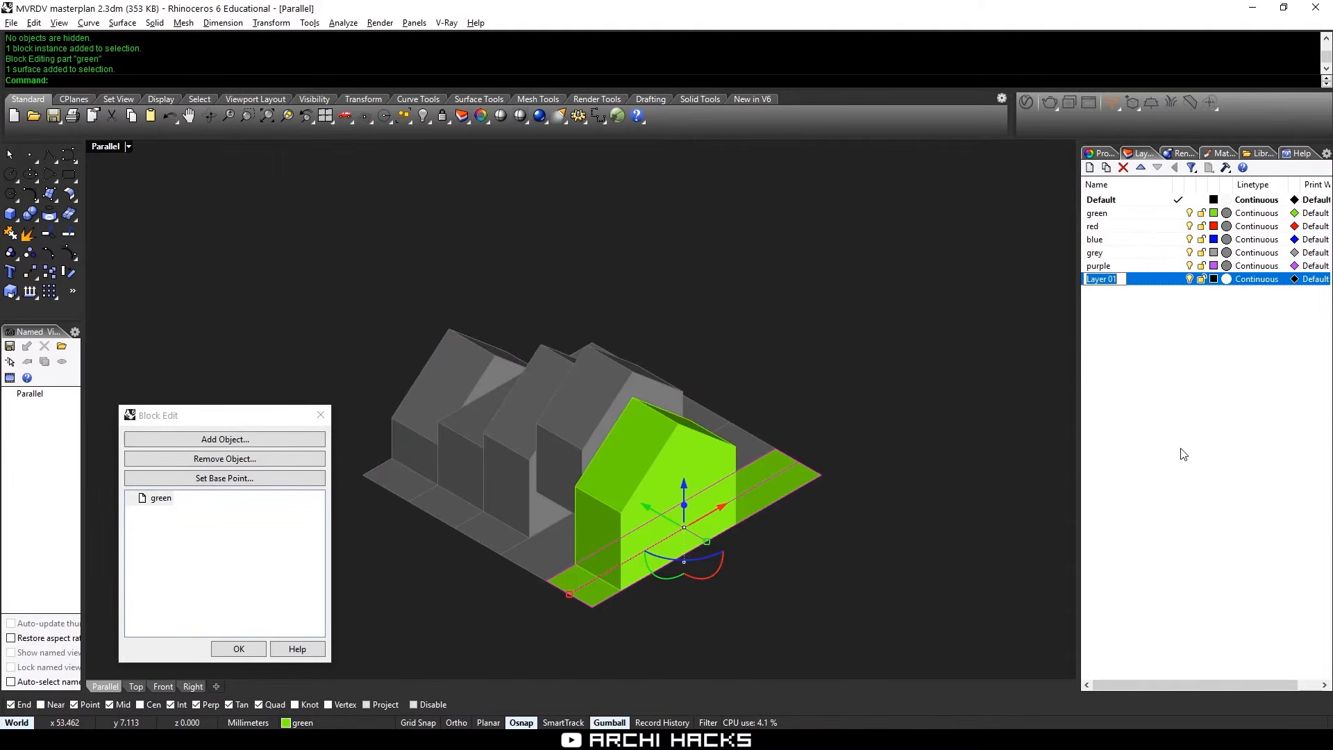
text(lawn)
key(Return)
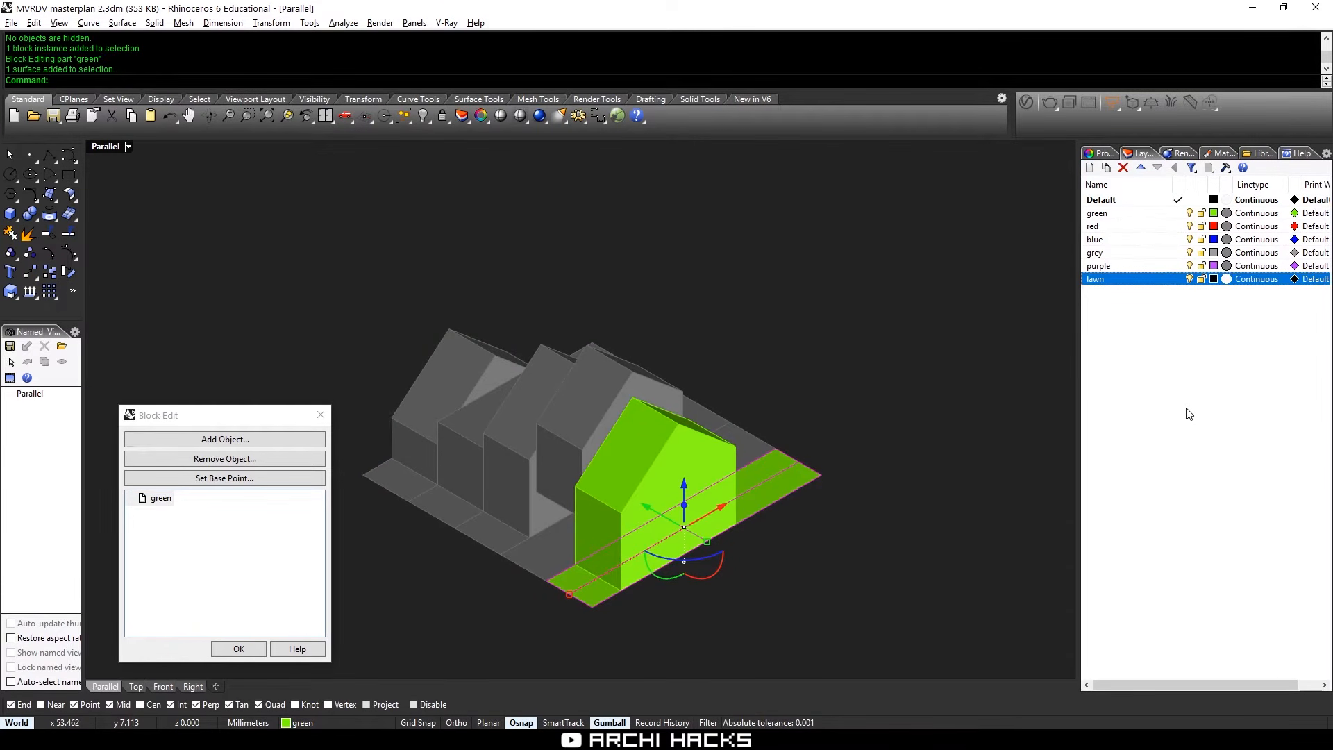
right_click(1121, 277)
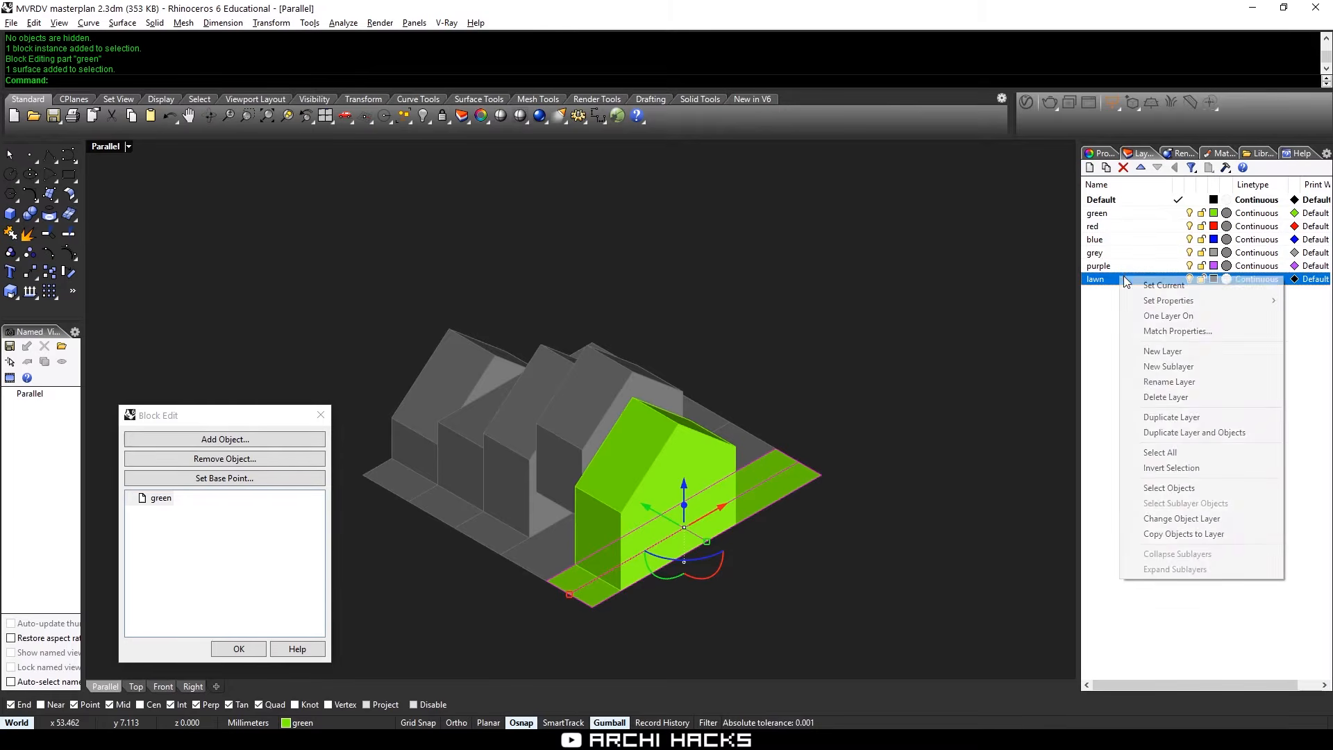
click(1168, 512)
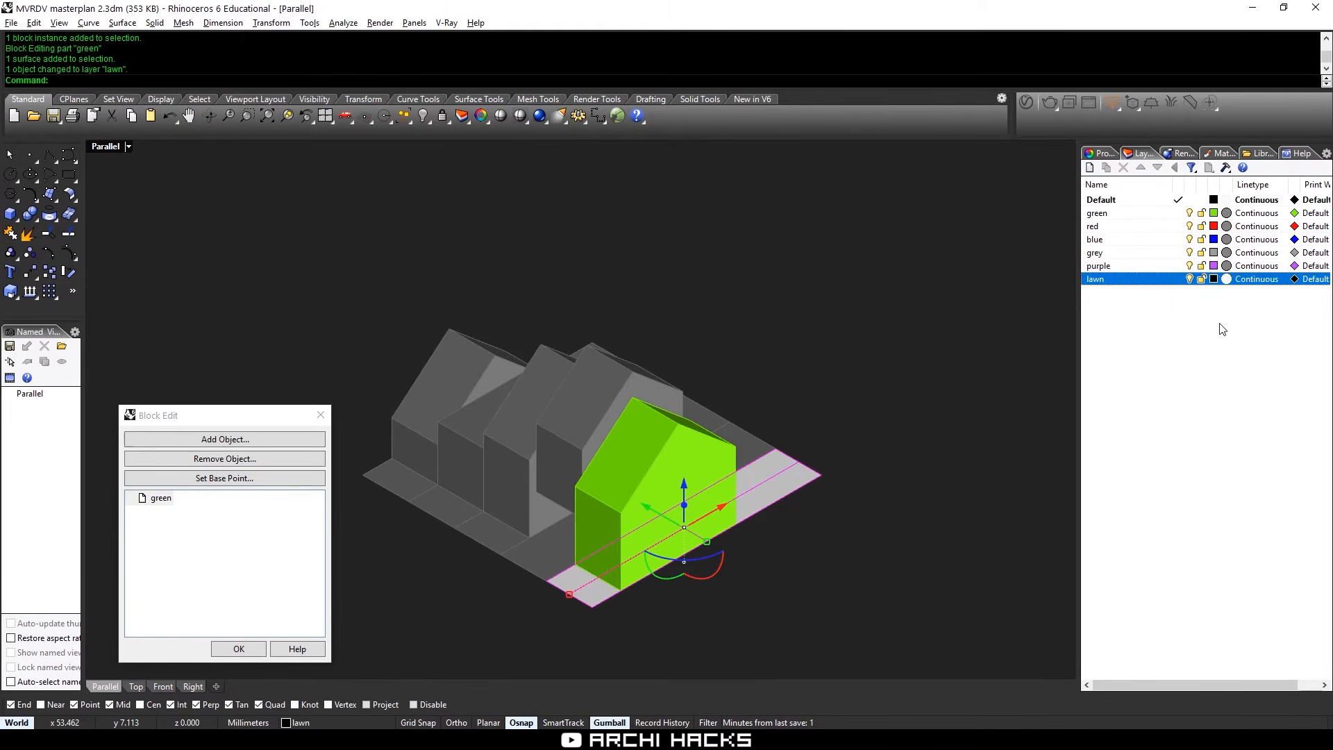
Set the lawn layer's colour to a pale yellow-green with RGB 199, 219, 125
click(1213, 278)
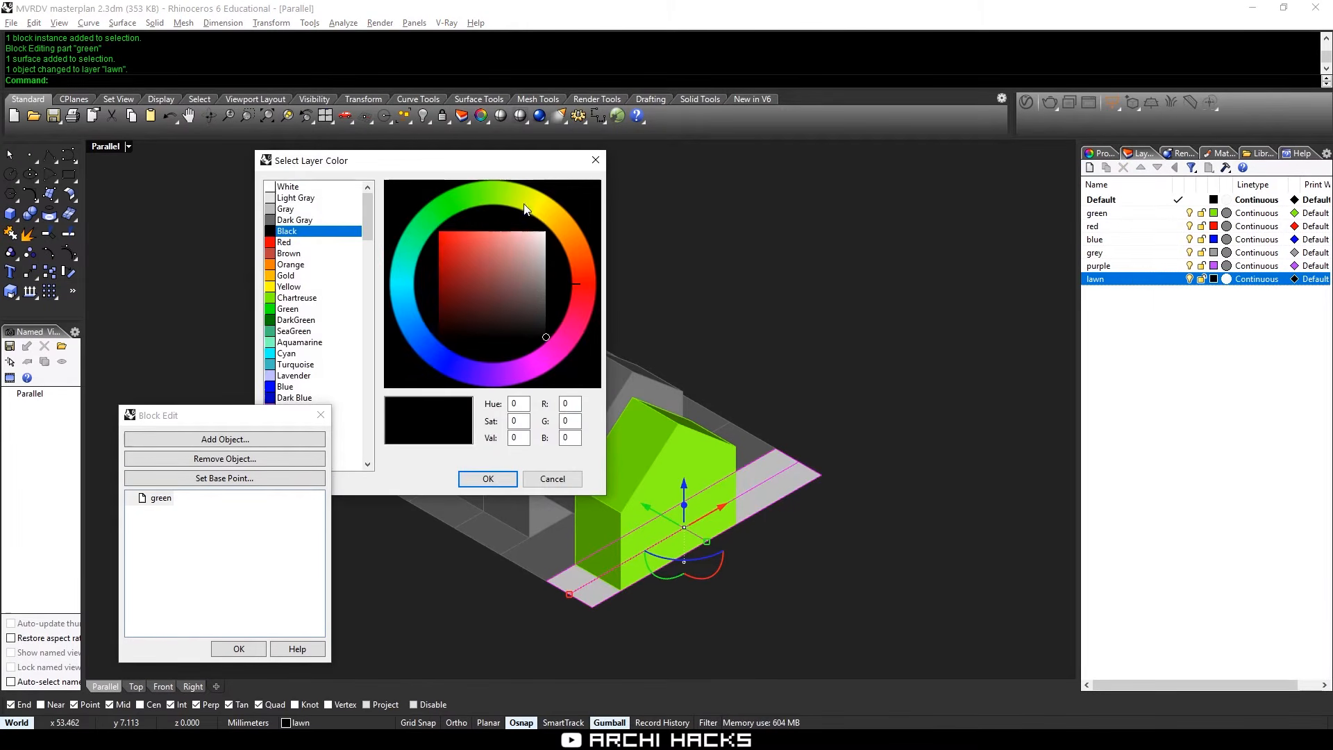
click(526, 209)
drag(528, 298, 500, 245)
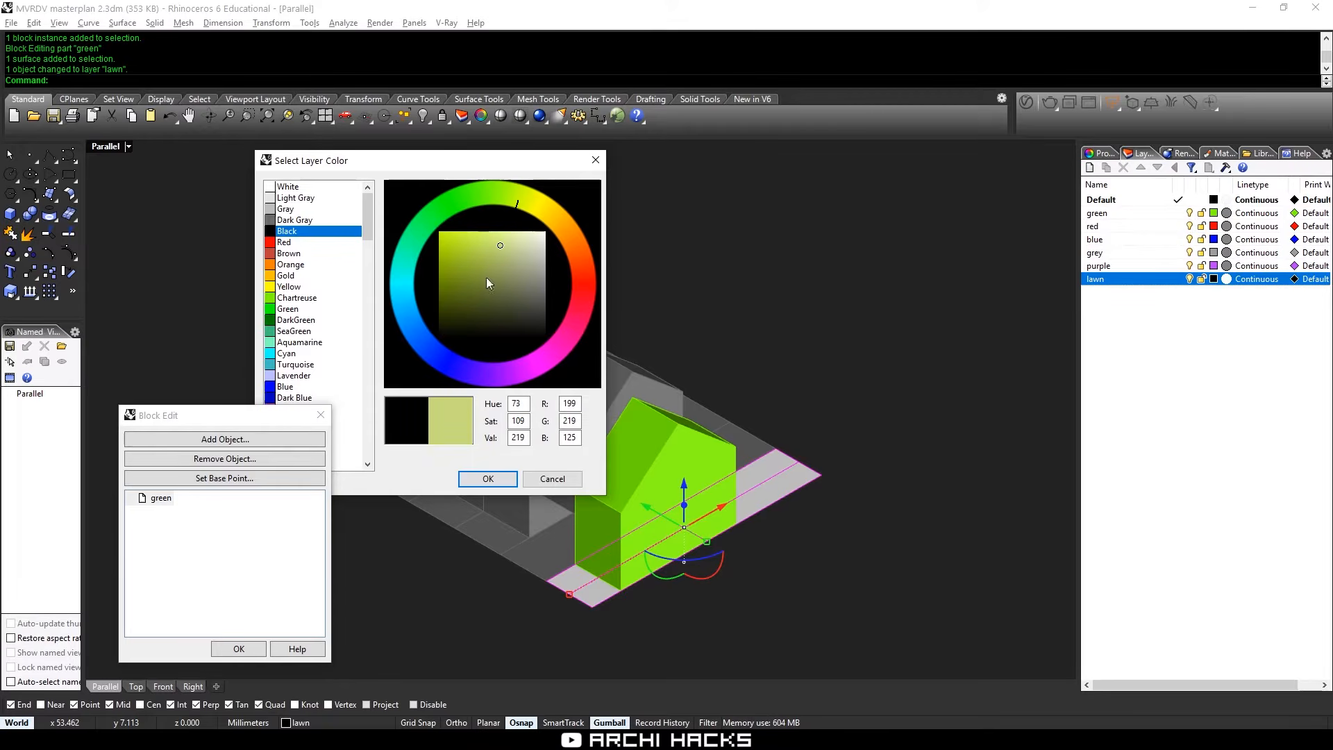
click(489, 479)
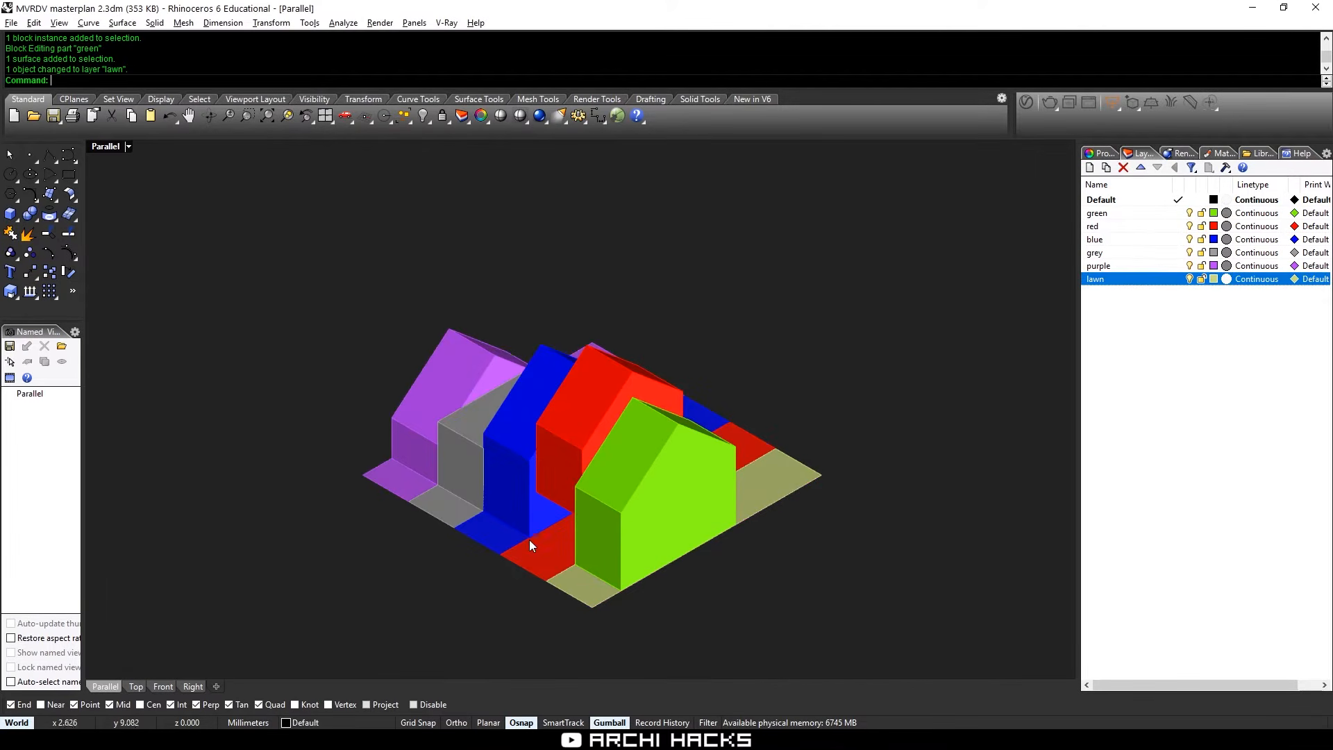
Edit the red, blue, grey and purple house blocks and move each one's ground surface to the lawn layer
double_click(549, 548)
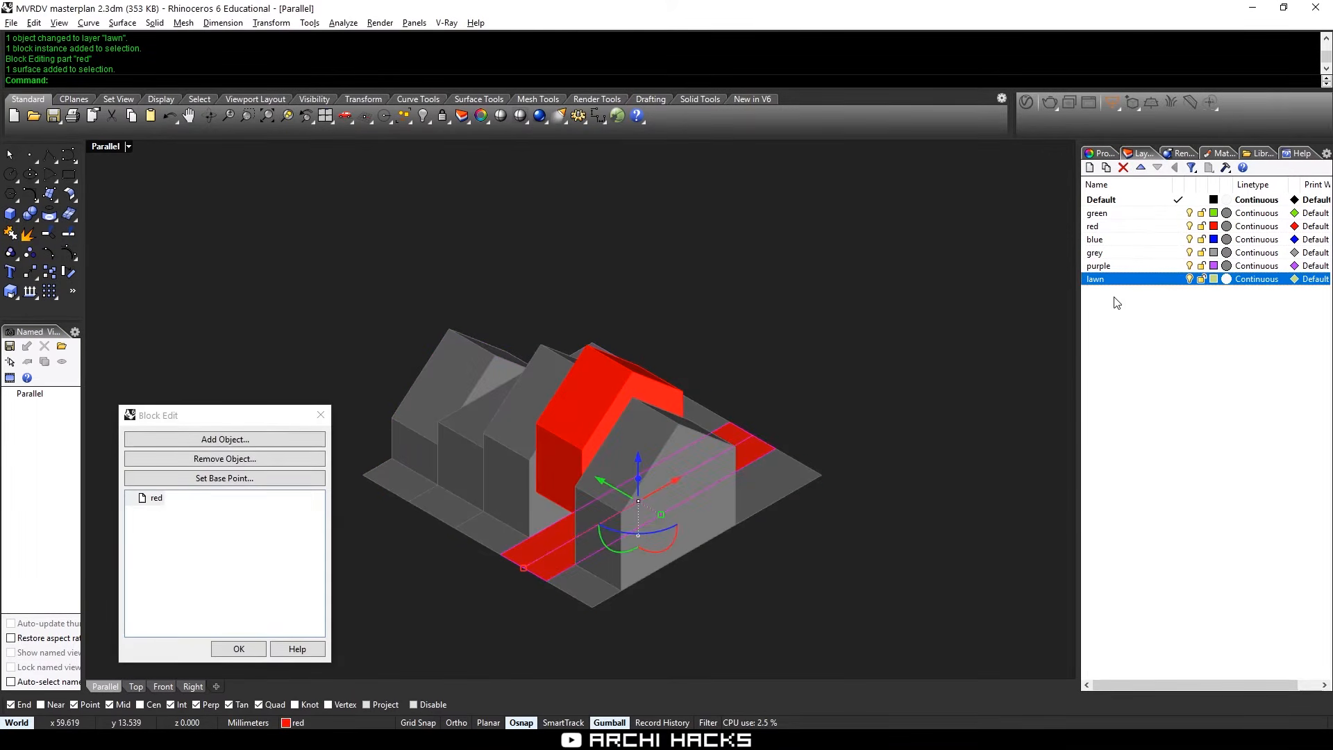
right_click(1152, 281)
click(1181, 506)
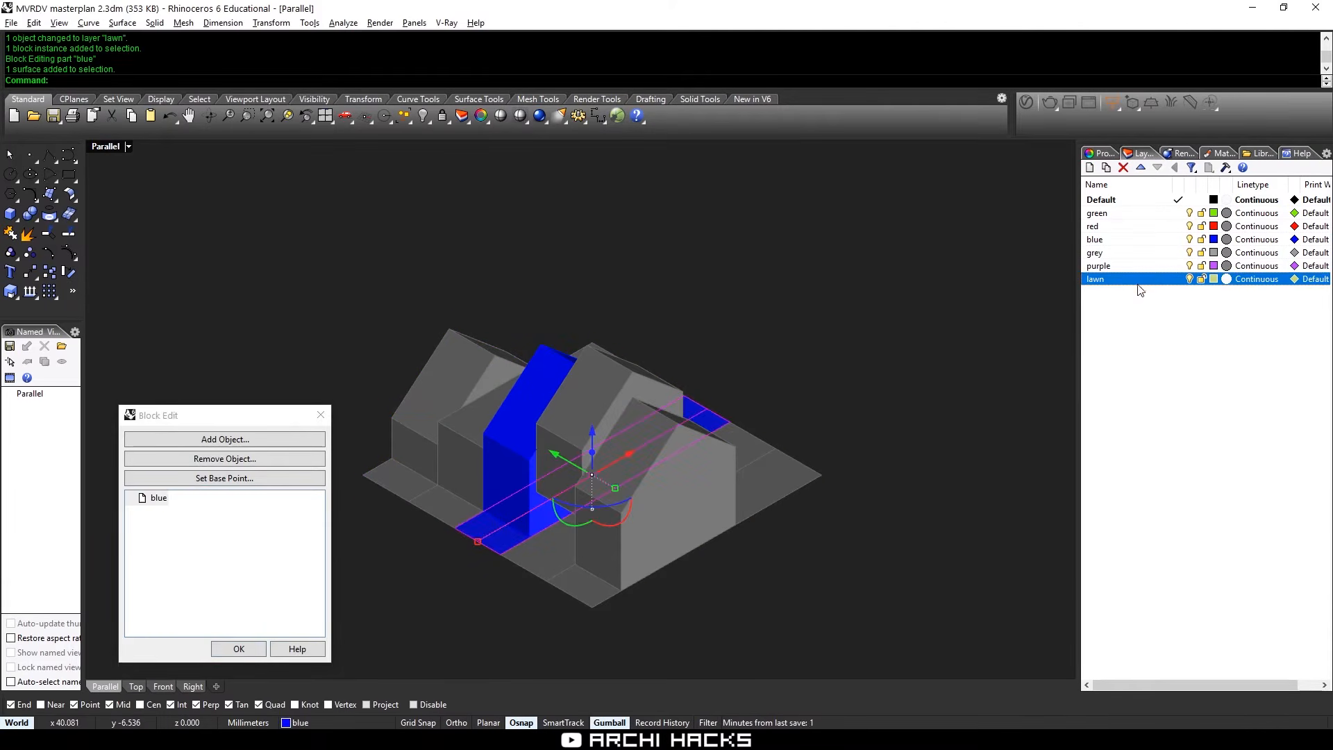
right_click(1141, 280)
click(1180, 506)
click(238, 648)
right_click(1141, 281)
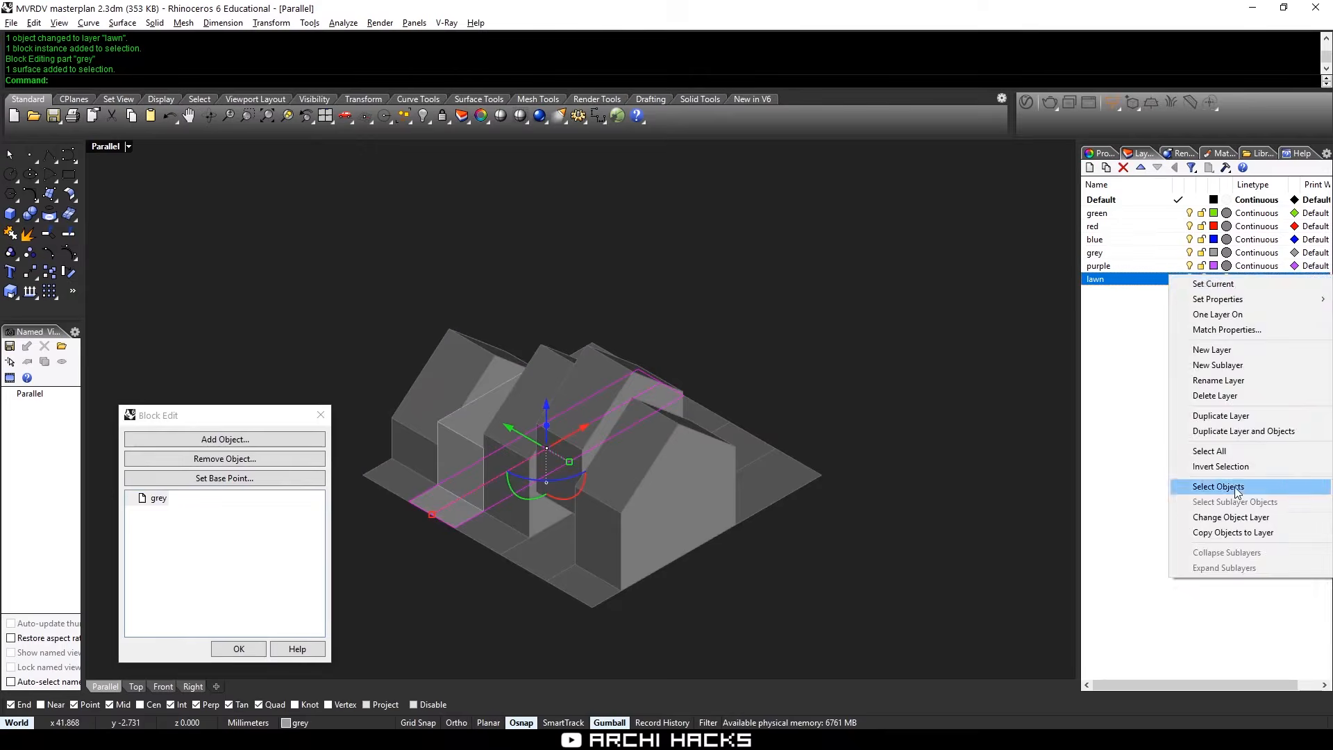
click(1180, 506)
click(238, 649)
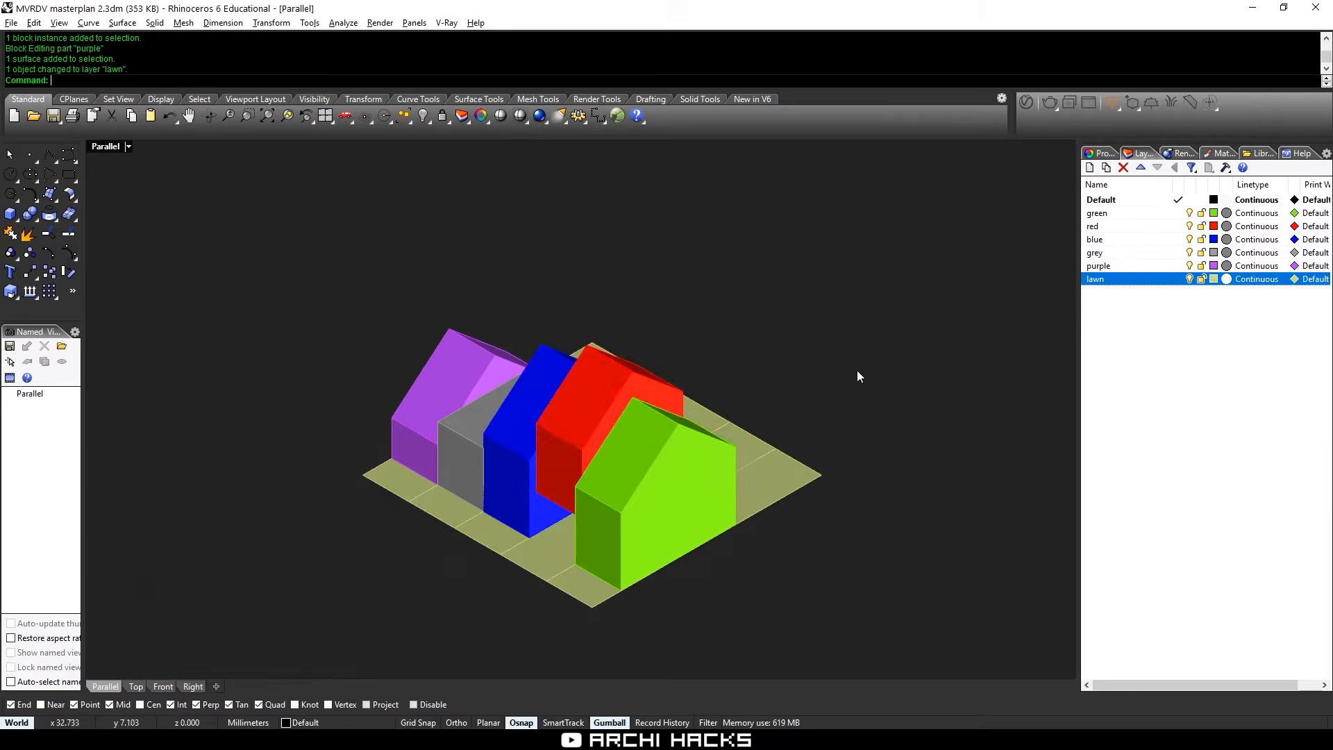
Add a new V-Ray material to the scene's material list
click(1027, 103)
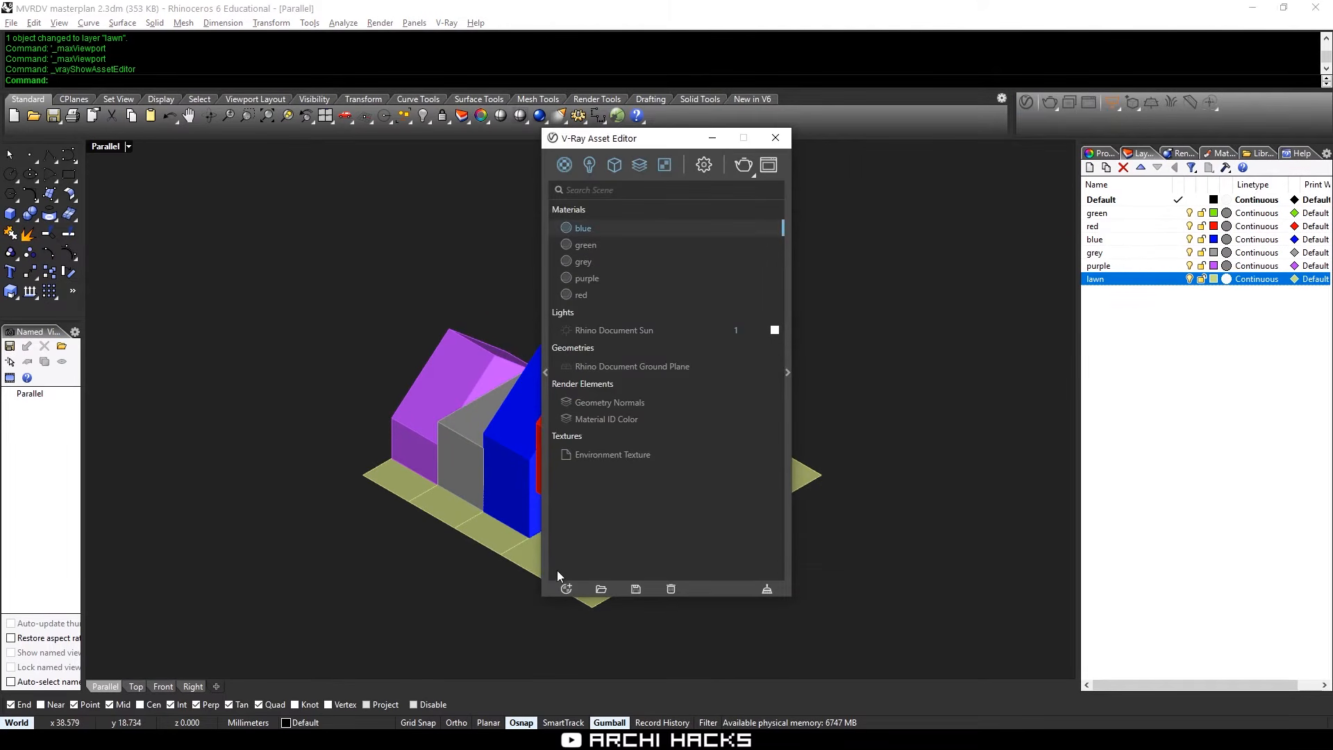
click(566, 587)
mouse_move(604, 570)
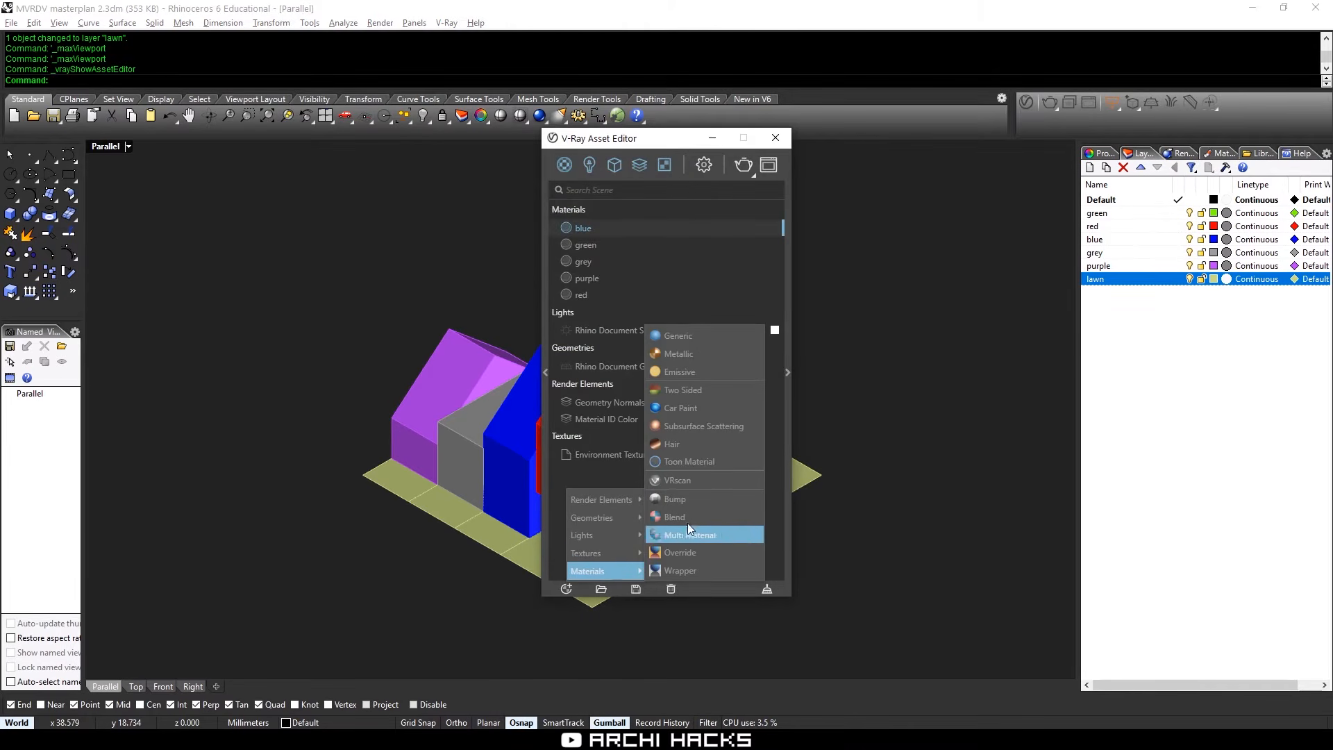
Create a new Generic V-Ray material and name it _lawn
click(709, 336)
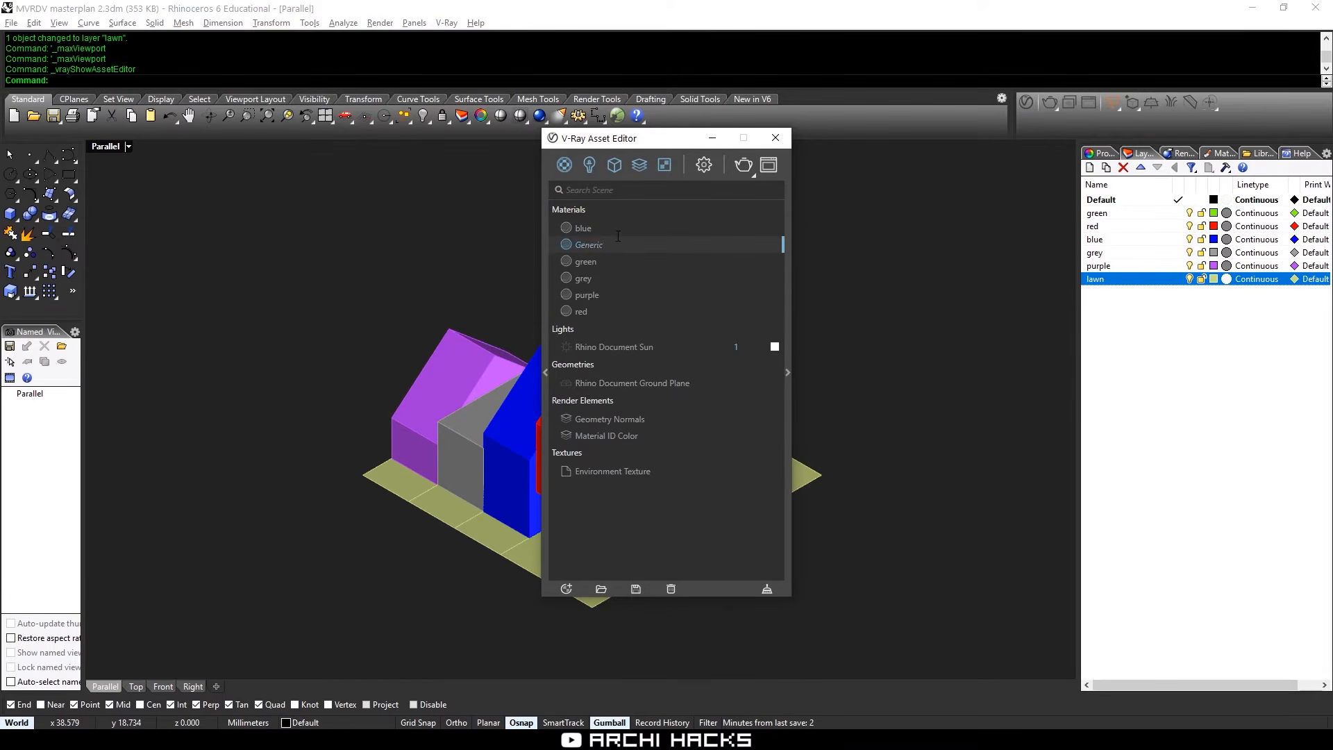
double_click(618, 243)
text(_lawn)
key(Return)
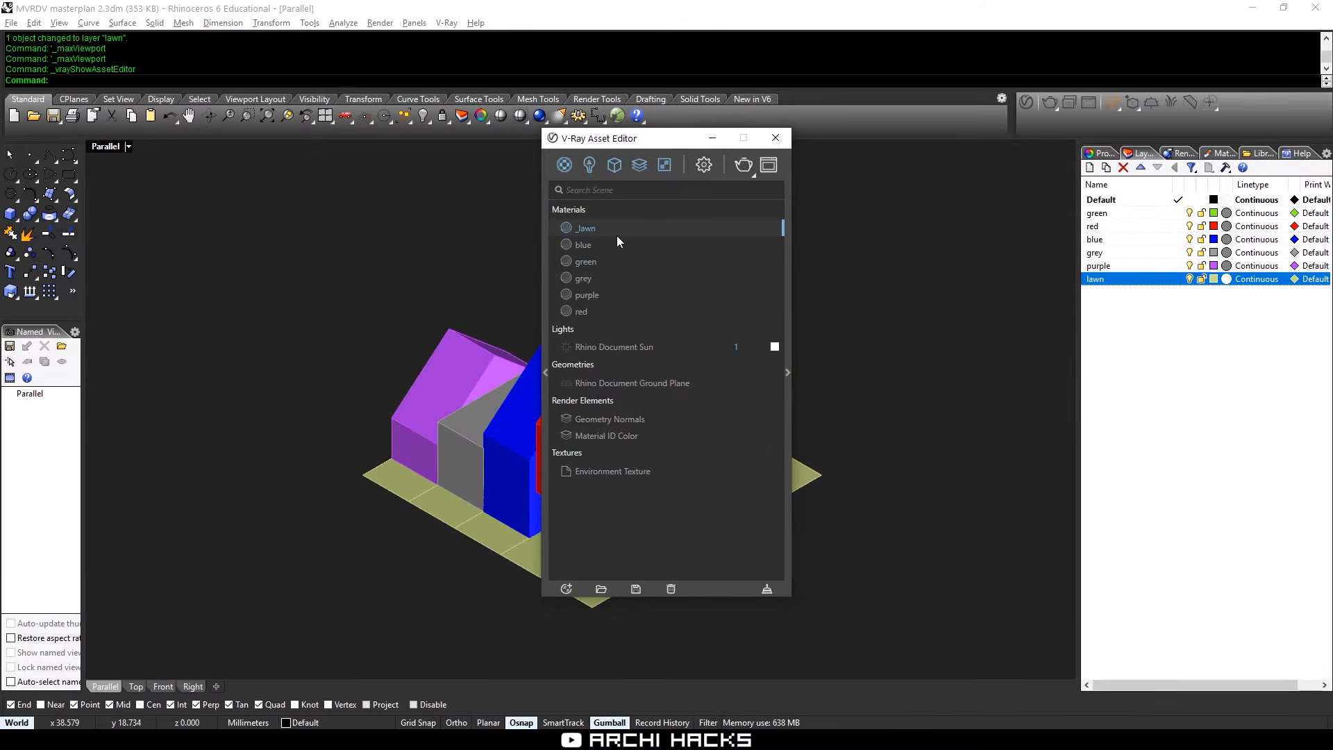
Show the advanced settings of the _lawn material and set its Material ID color to yellow-green (R 0.78, G 0.967, B 0.383)
click(786, 301)
drag(1044, 298, 1046, 306)
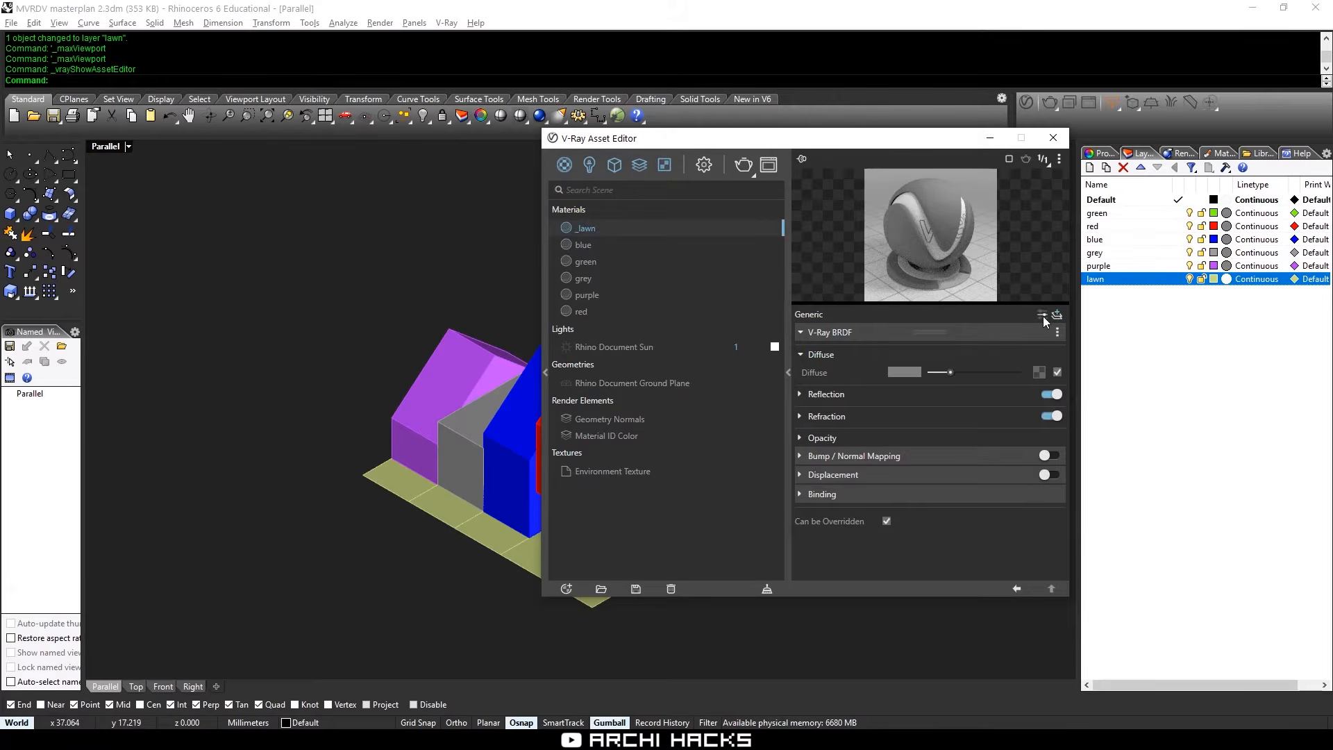
click(1043, 315)
click(830, 496)
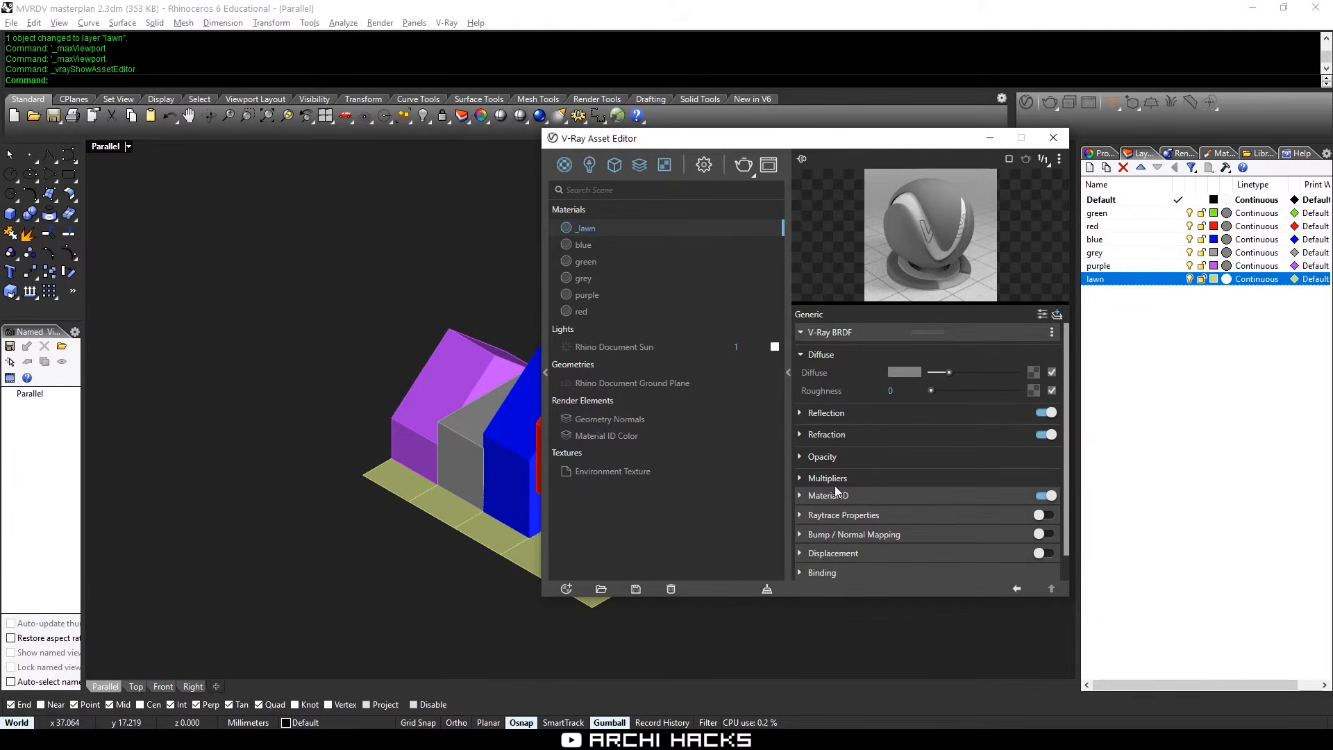
click(892, 533)
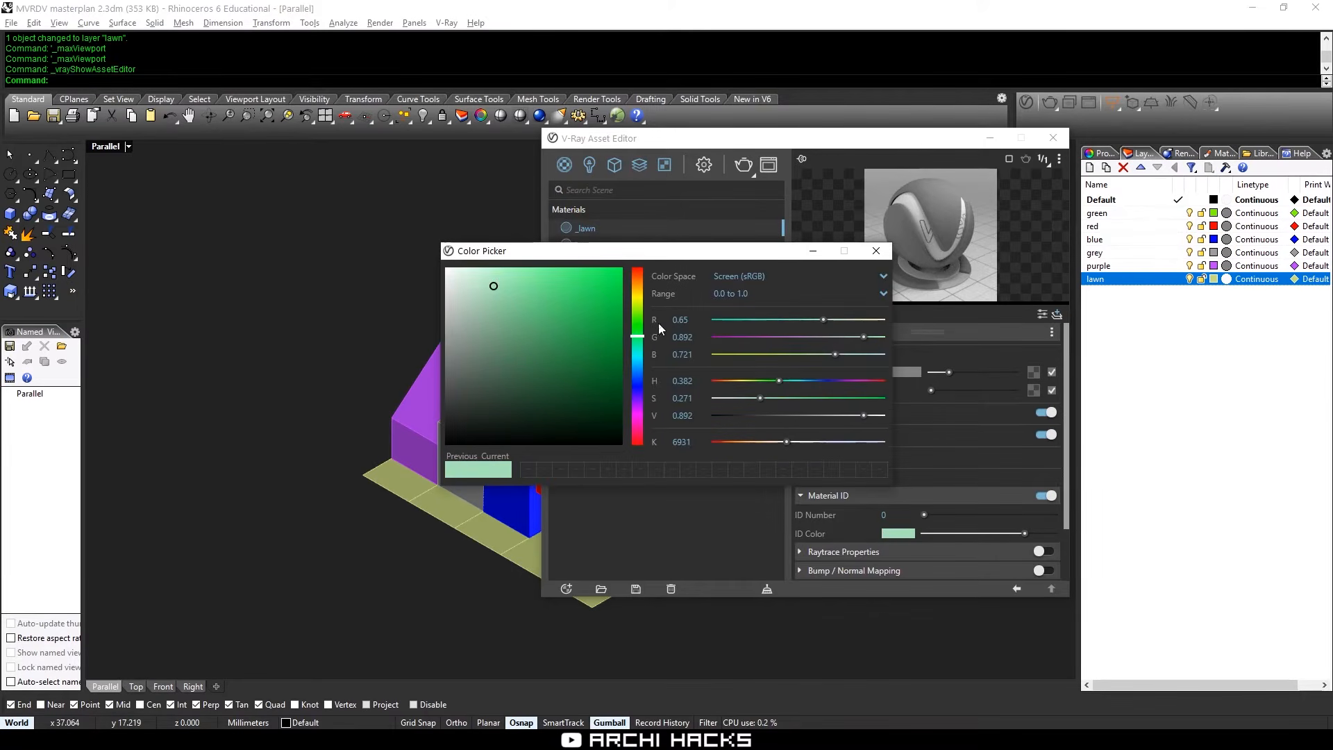
click(638, 306)
drag(579, 293, 545, 273)
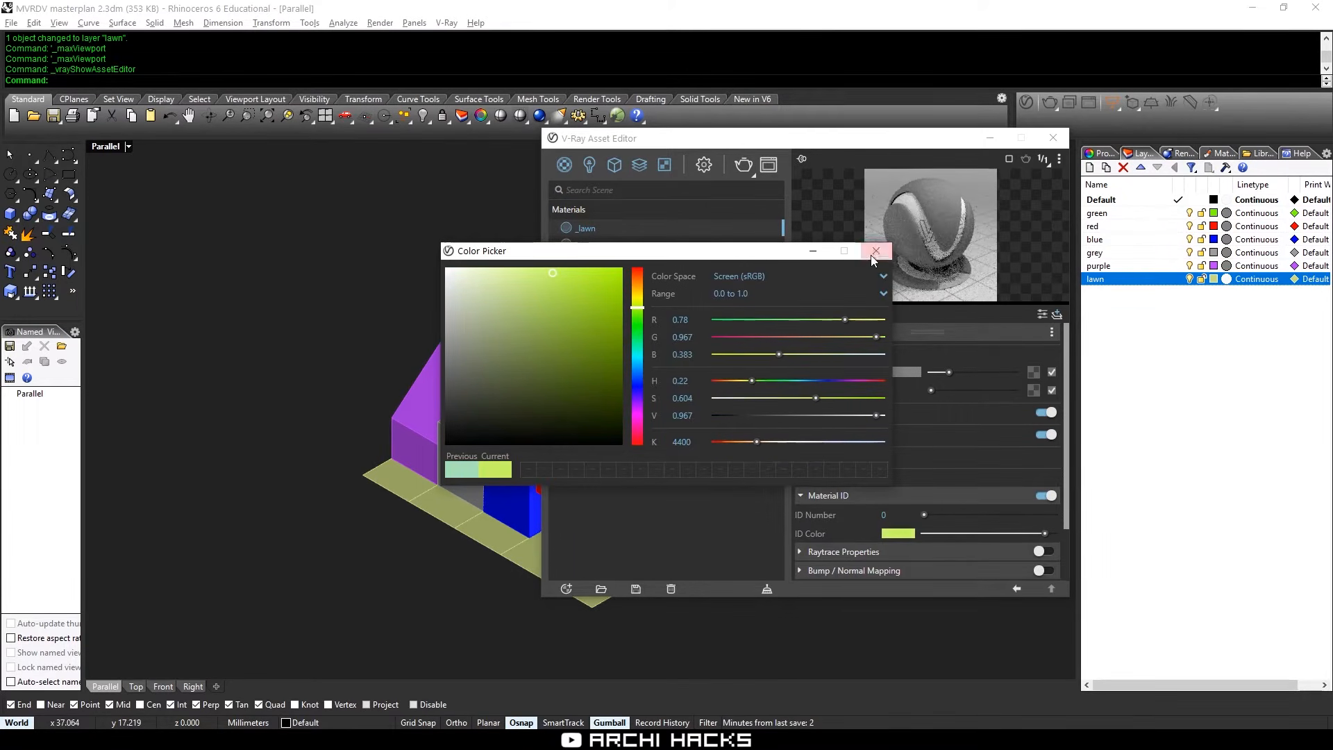
click(874, 251)
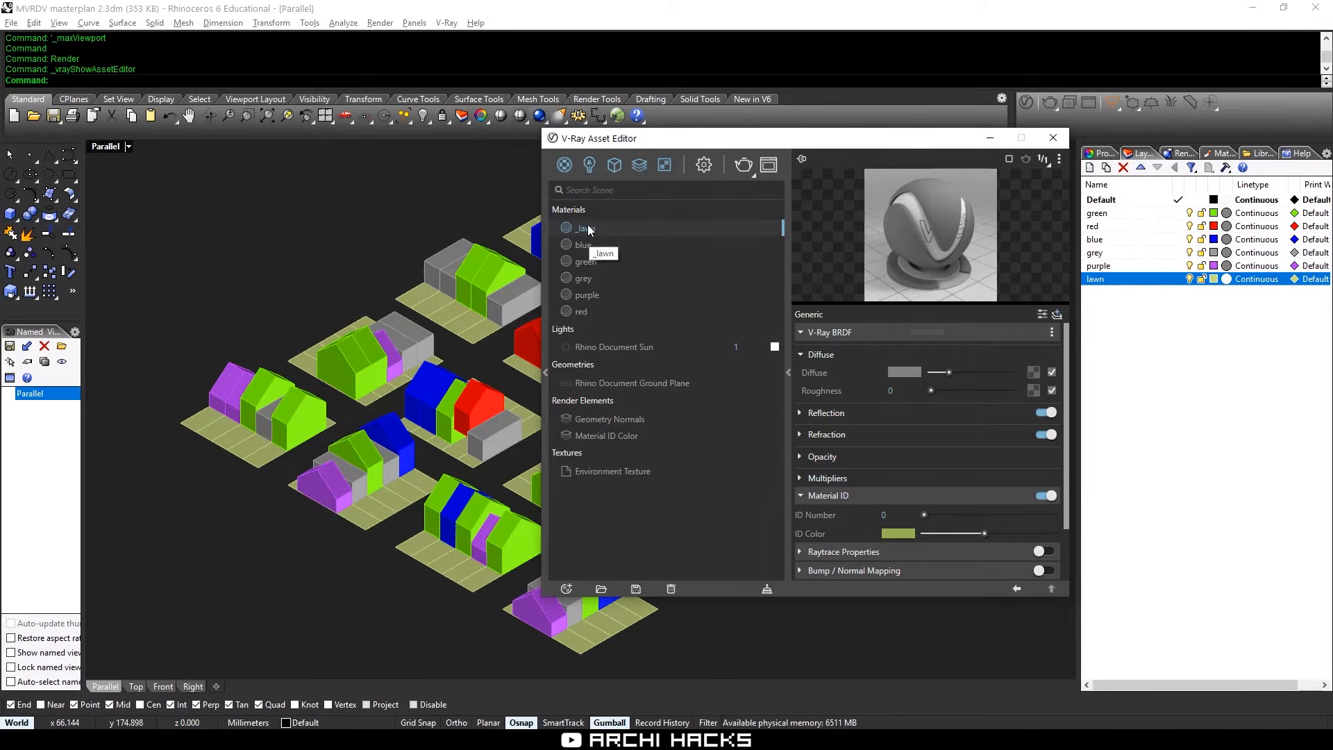
Apply the _lawn material to the lawn layer
right_click(587, 228)
mouse_move(646, 277)
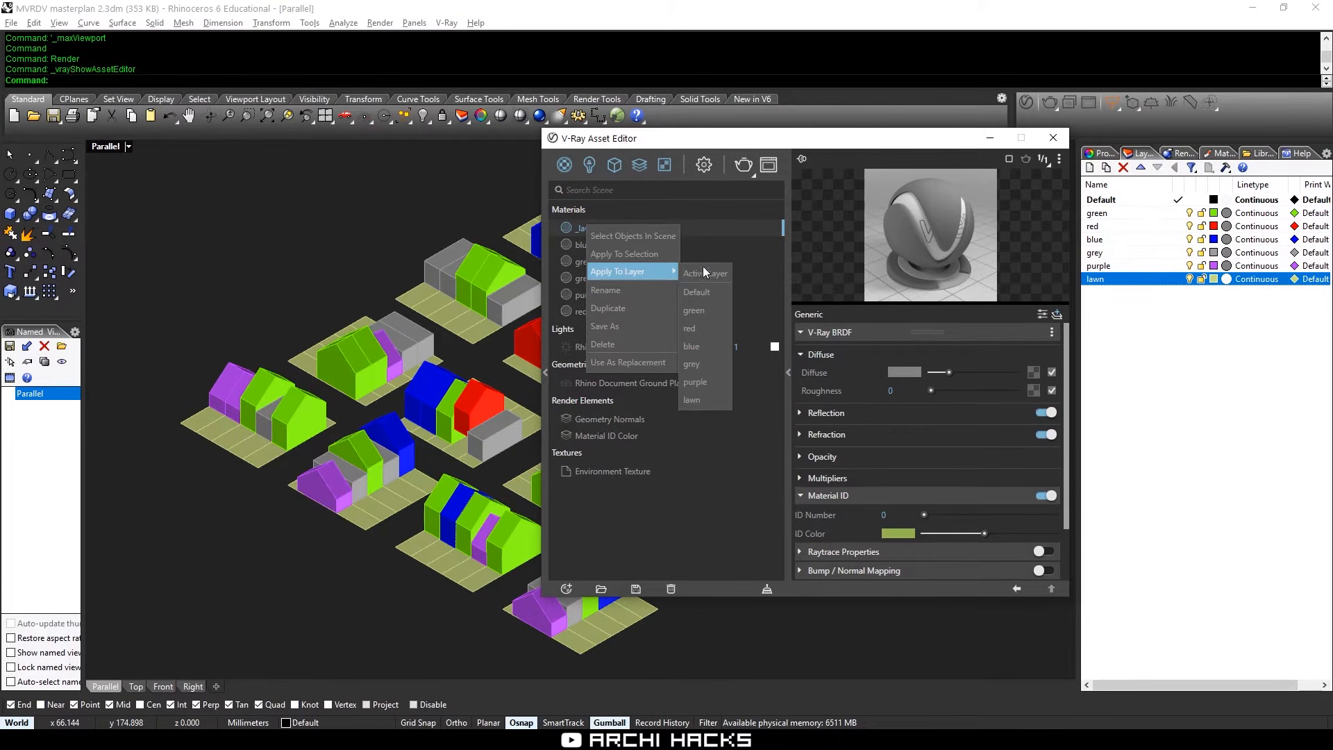
click(703, 400)
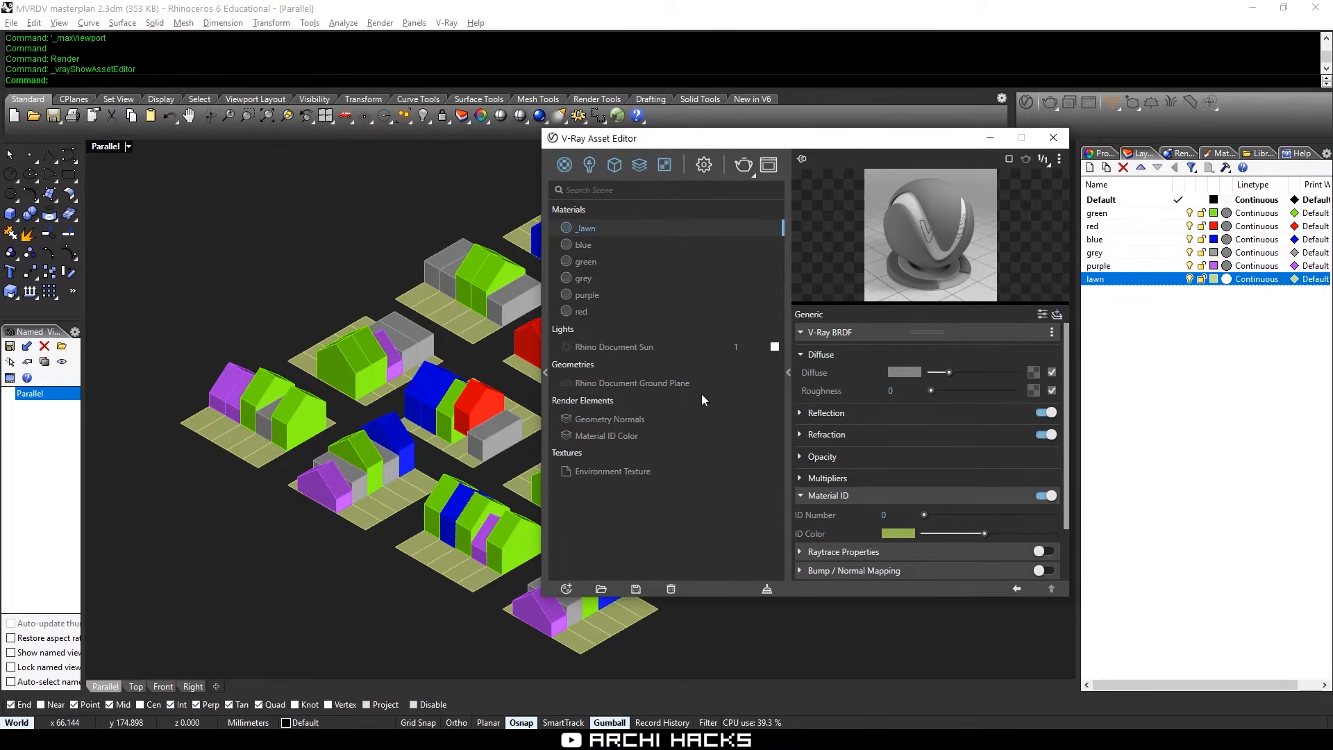
Render the Parallel view and save the channels to separate PNG files as mvrdv.png in the render results folder, closing the Asset Editor
click(741, 169)
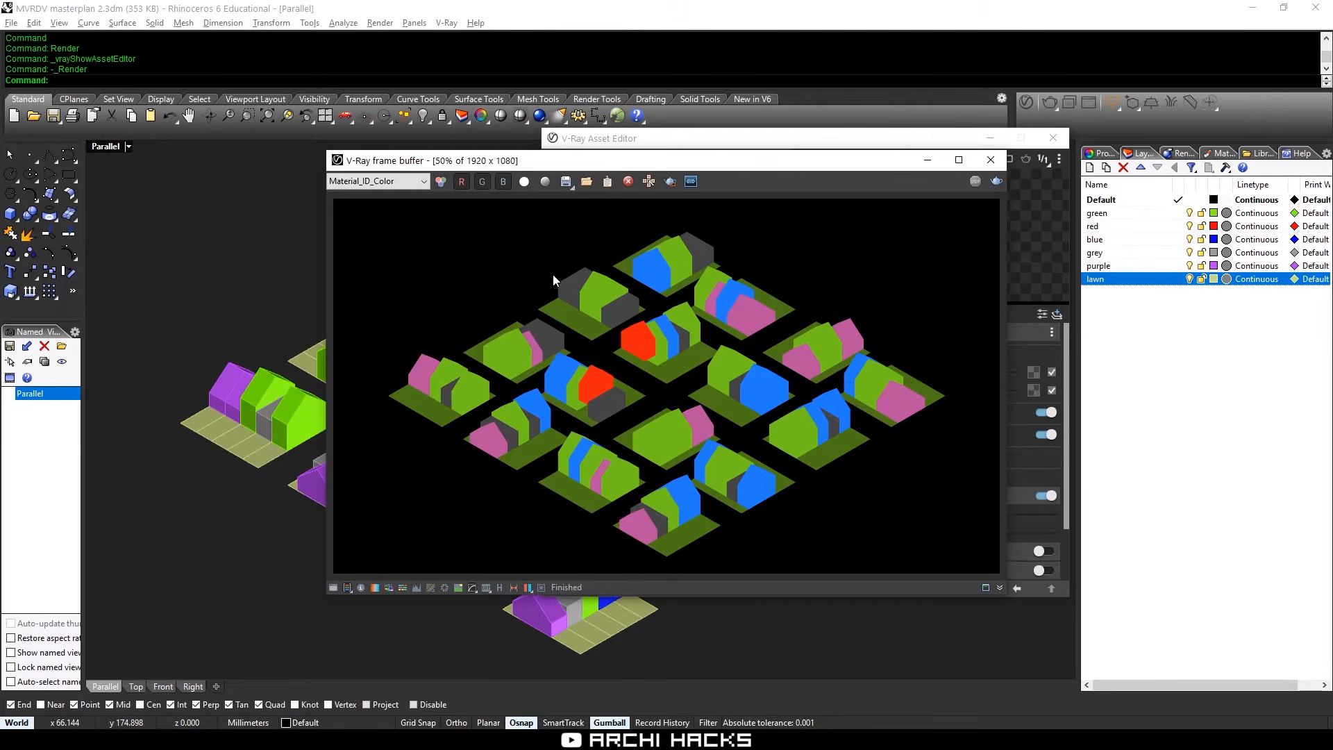
click(566, 182)
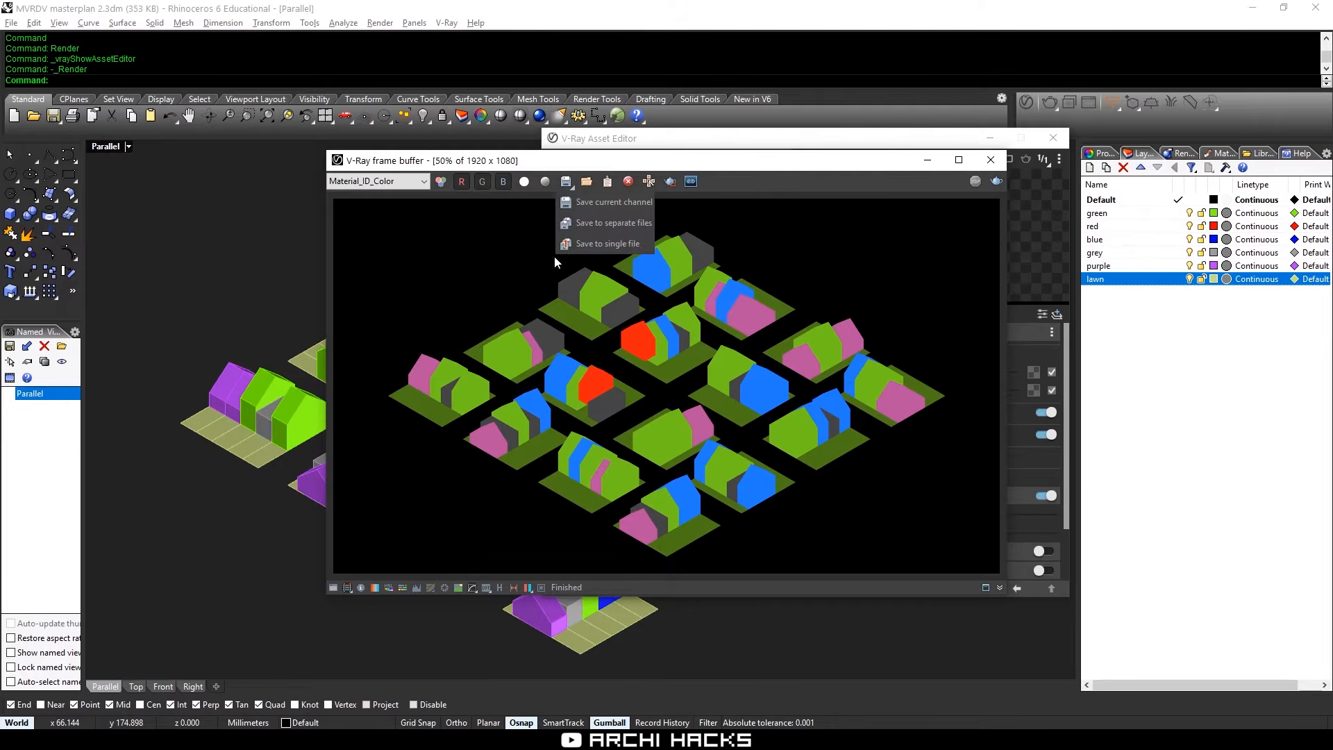
click(592, 223)
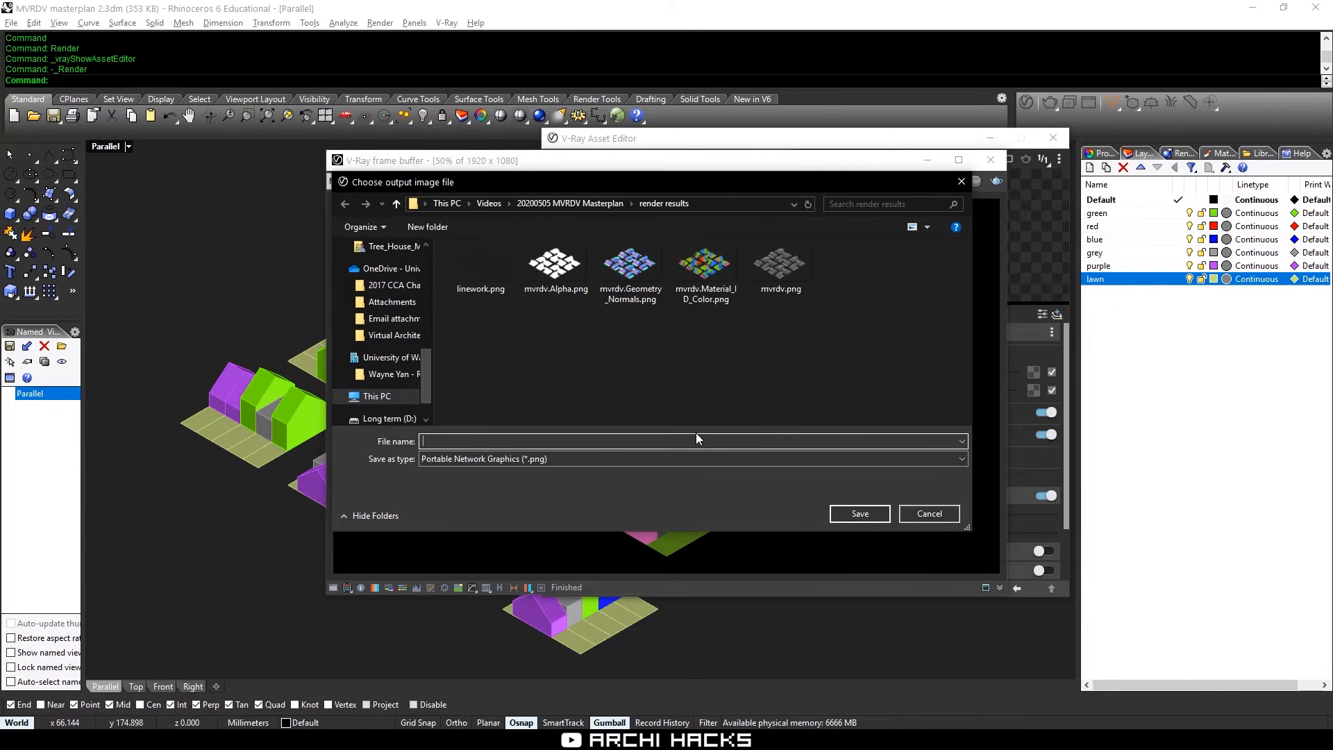
click(789, 280)
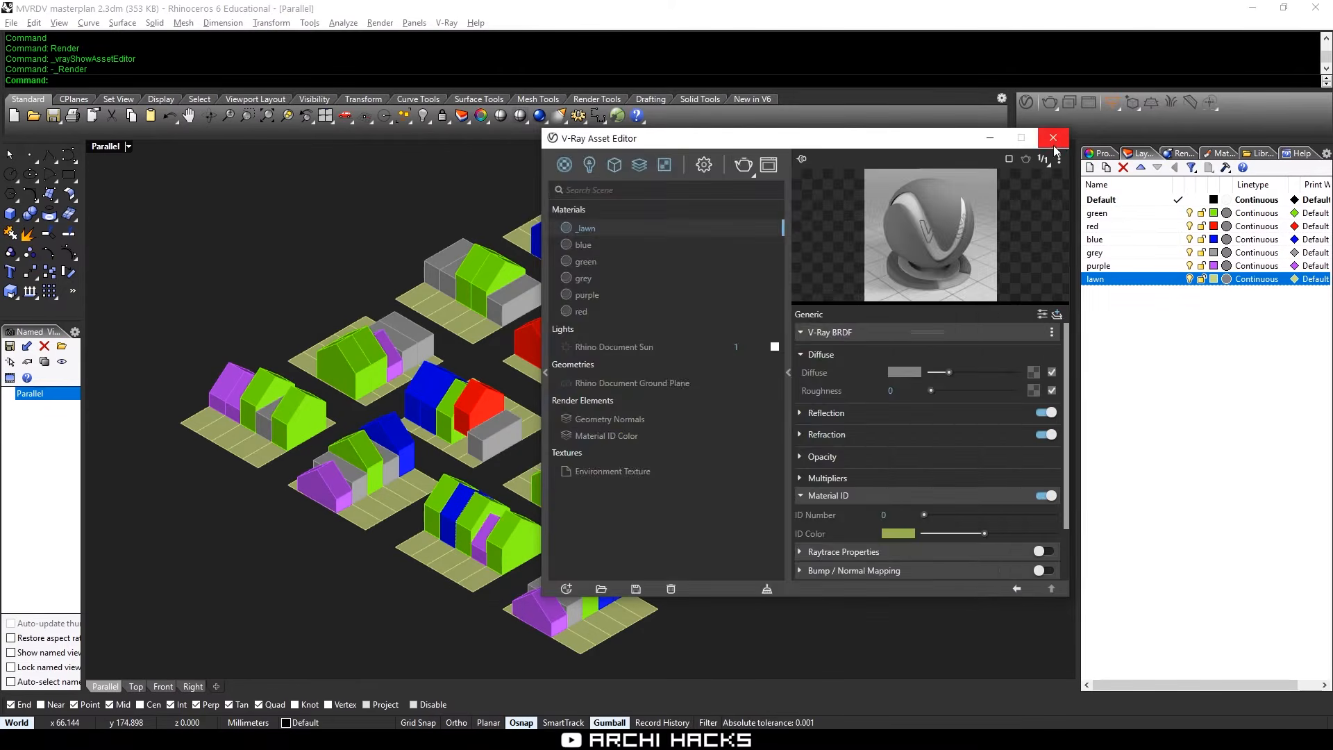
click(1053, 137)
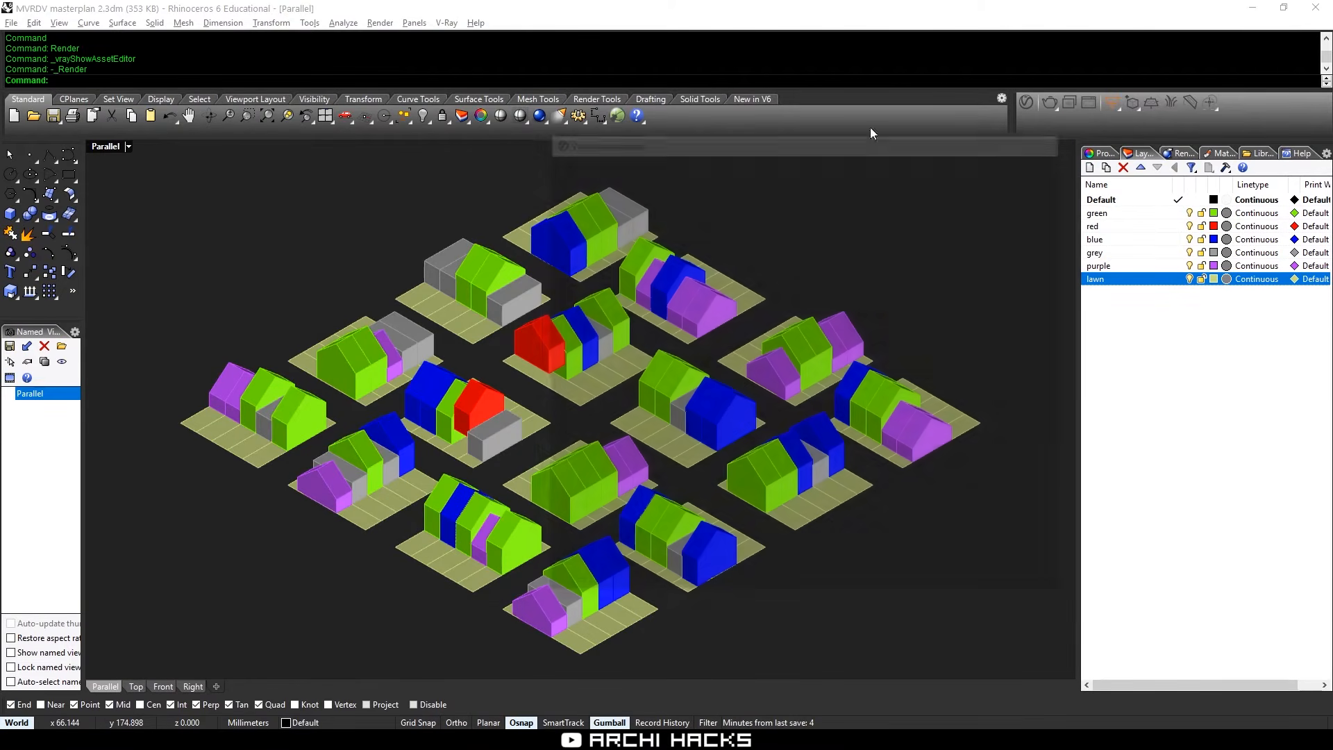
Set the Parallel viewport to Pen display mode and run ViewCaptureToFile at 1920 x 1080 pixels, scale 1, with a transparent background
click(109, 151)
click(275, 244)
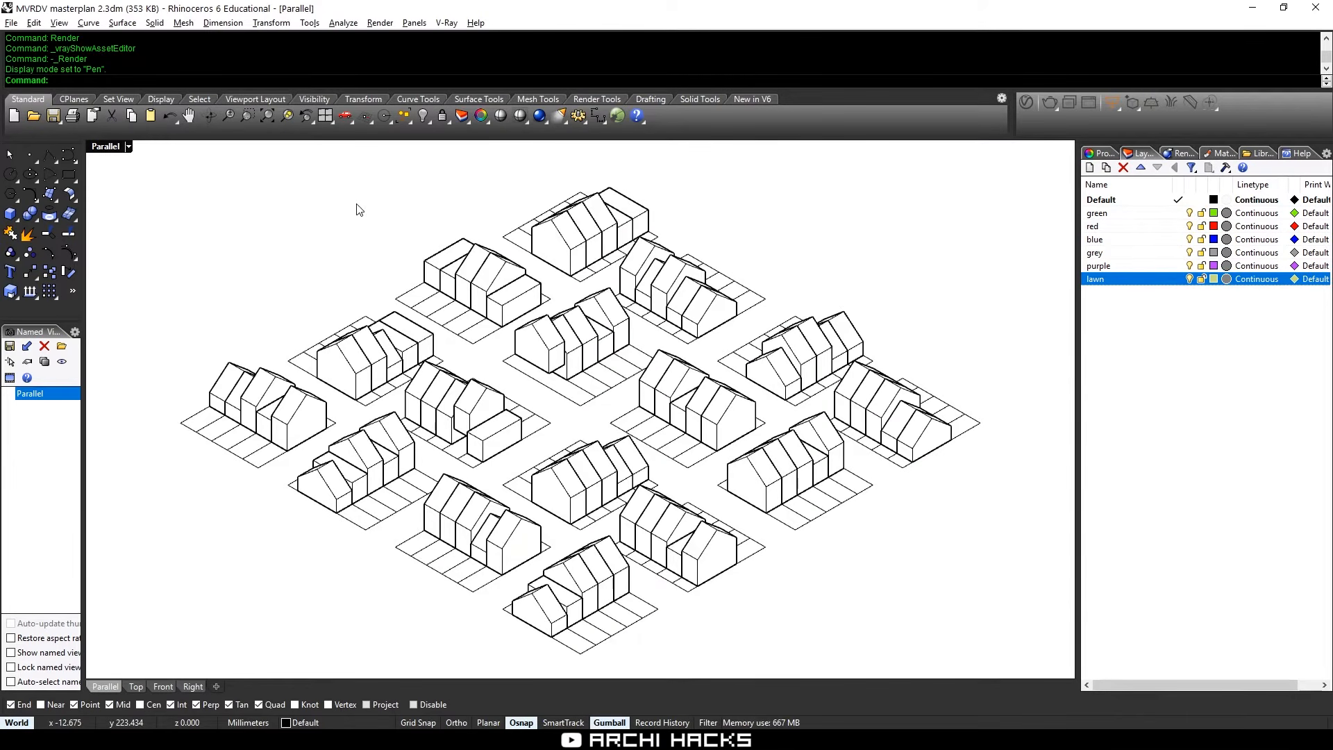
text(ViewCaptureToClipboard)
key(Down)
key(Return)
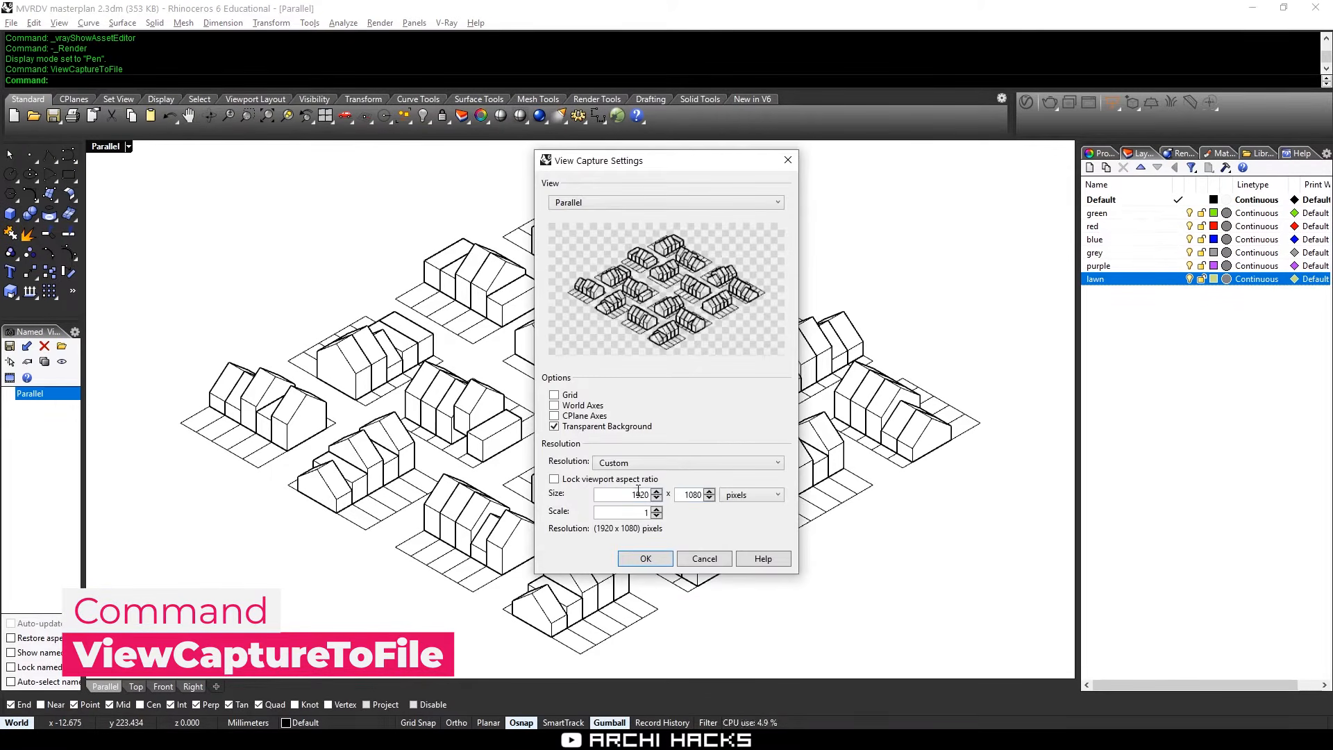
double_click(687, 496)
double_click(635, 512)
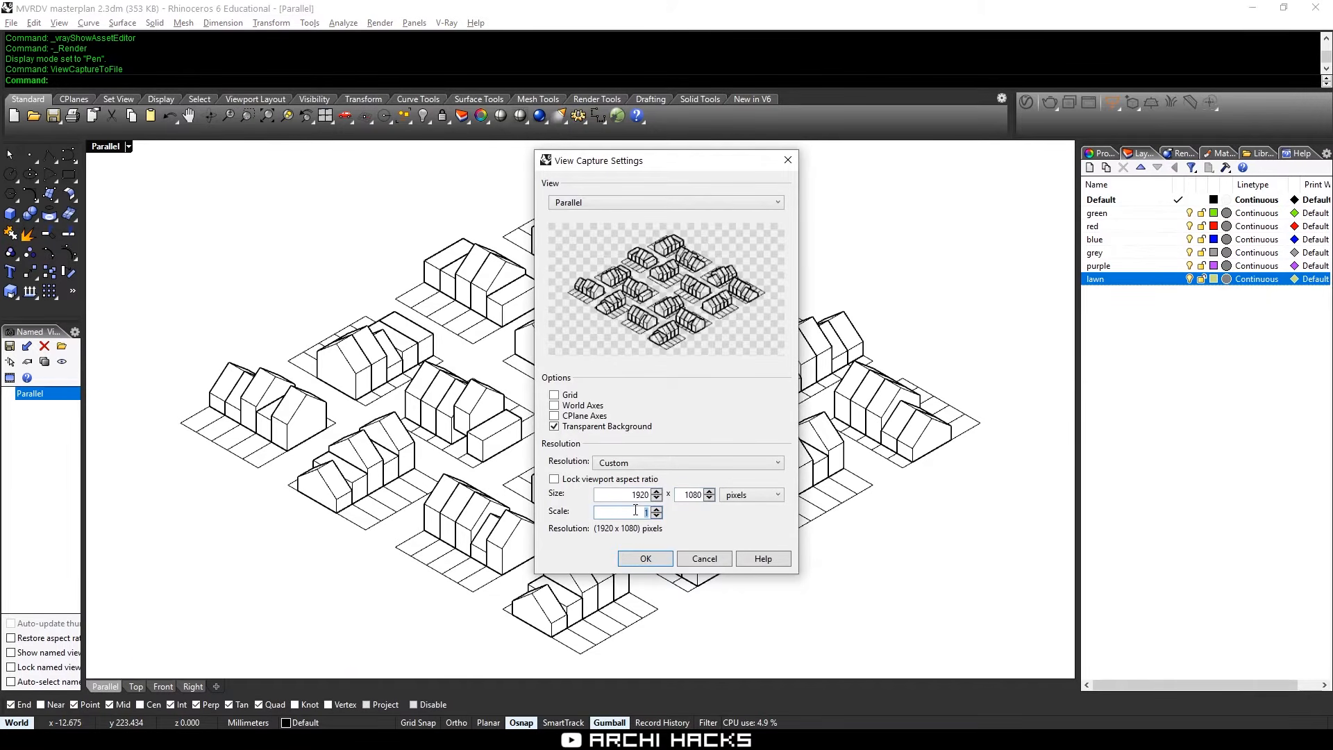
click(648, 559)
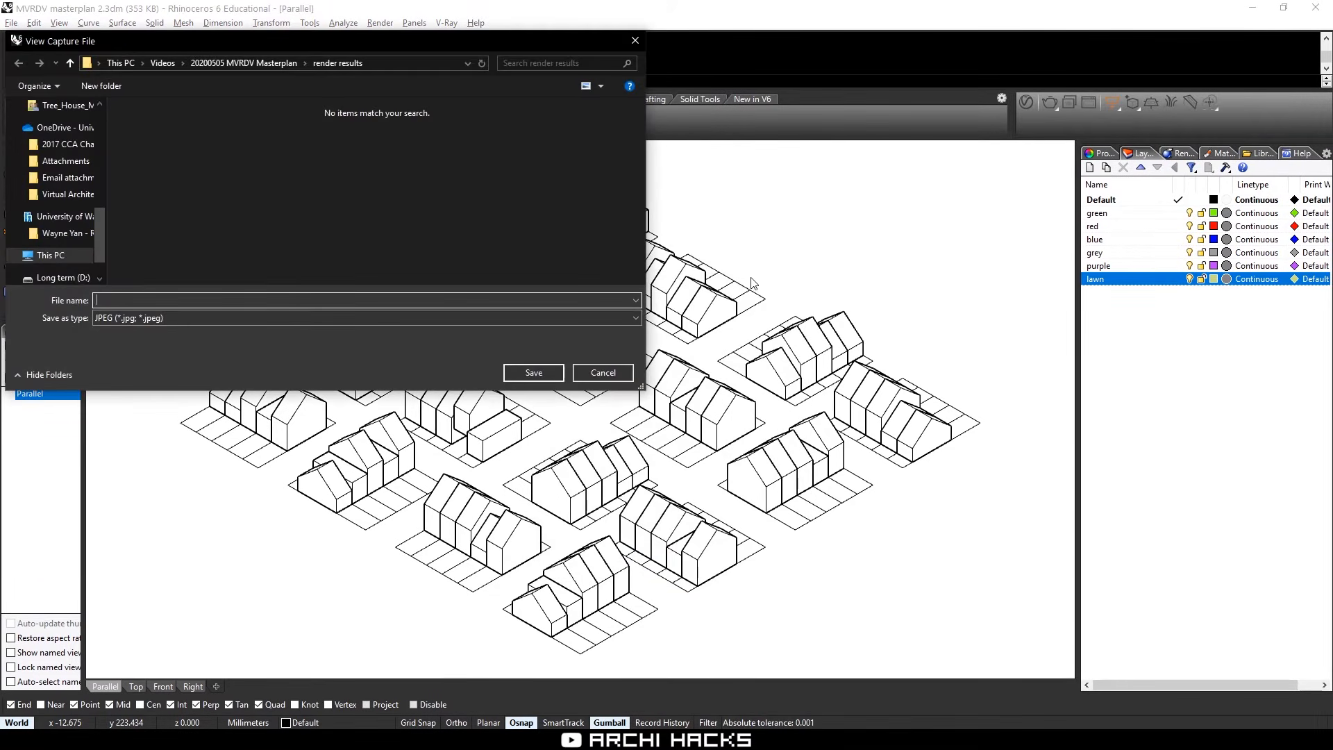
Save the view capture as a PNG over linework.png in the render results folder
click(181, 318)
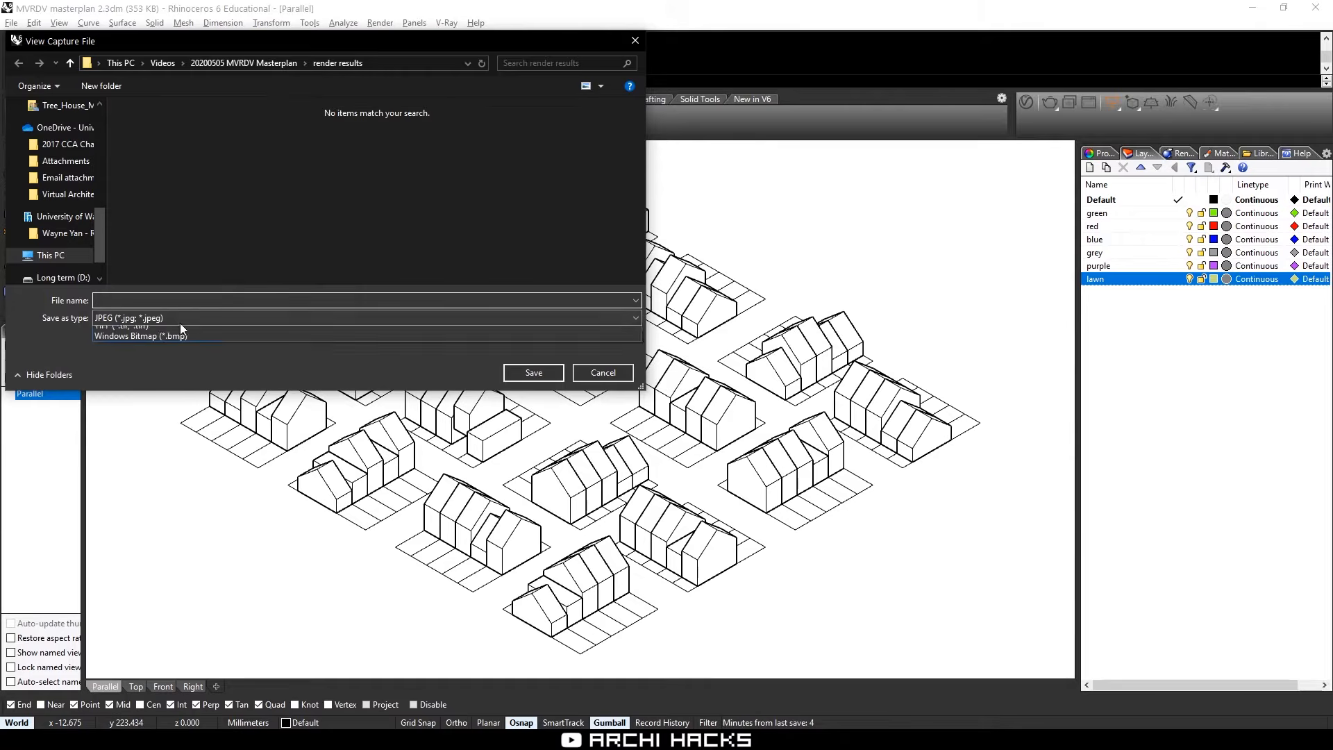
click(158, 344)
double_click(168, 132)
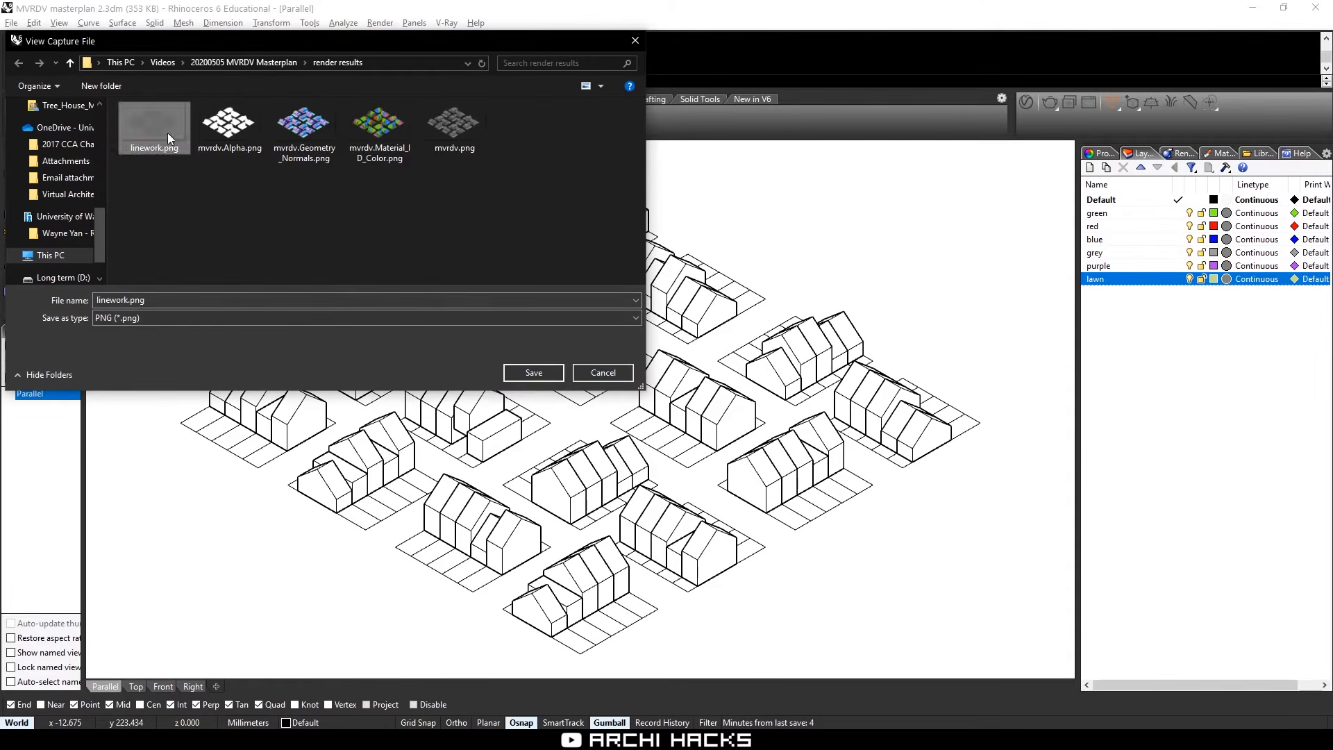
click(649, 423)
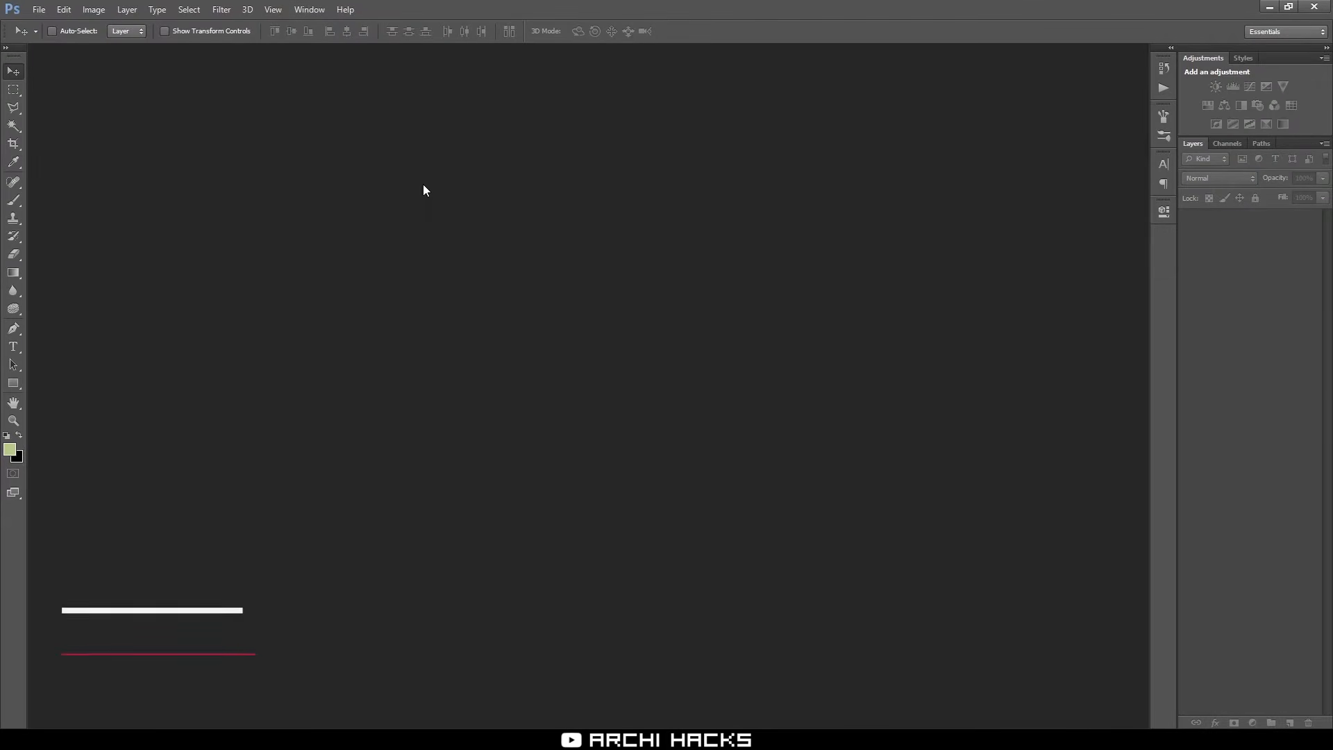
In Photoshop, create a new 1920 x 1080 pixel RGB document at 72 pixels/inch with a white background
key(ctrl+n)
key(Tab)
key(Tab)
key(Tab)
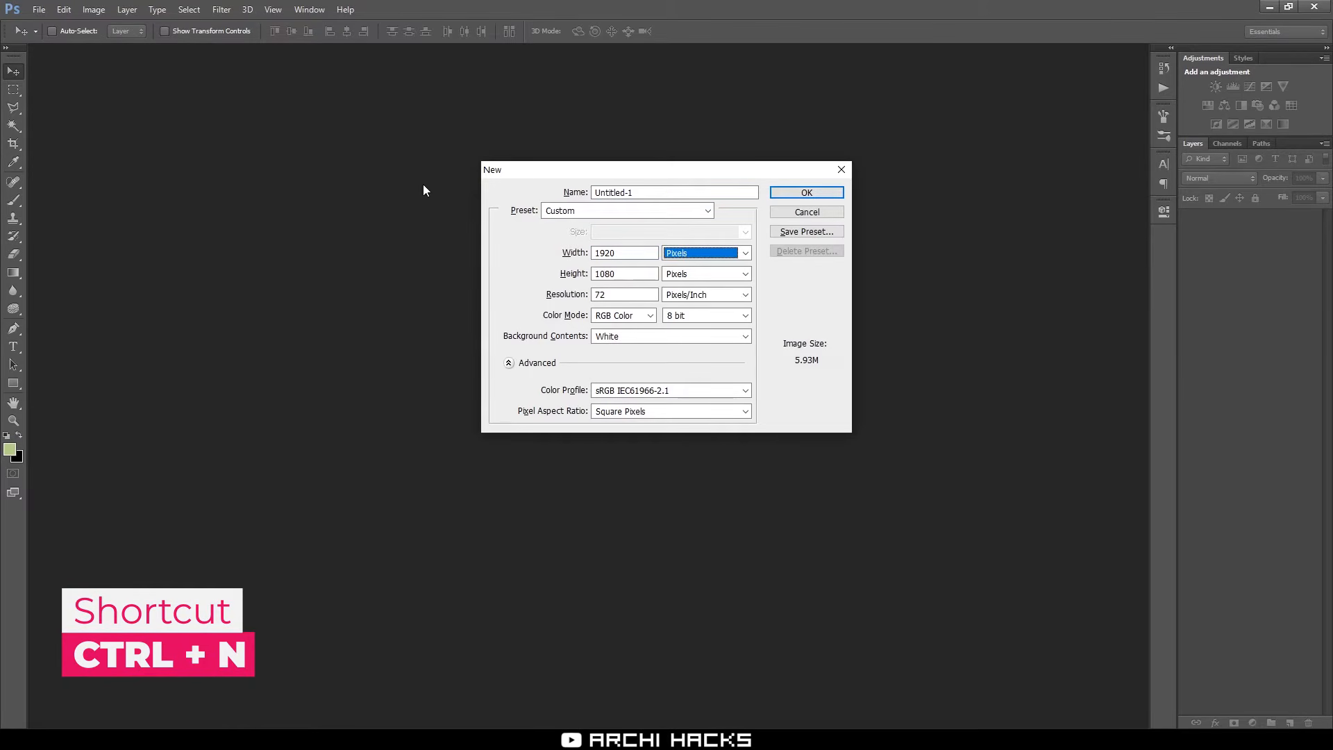
click(807, 195)
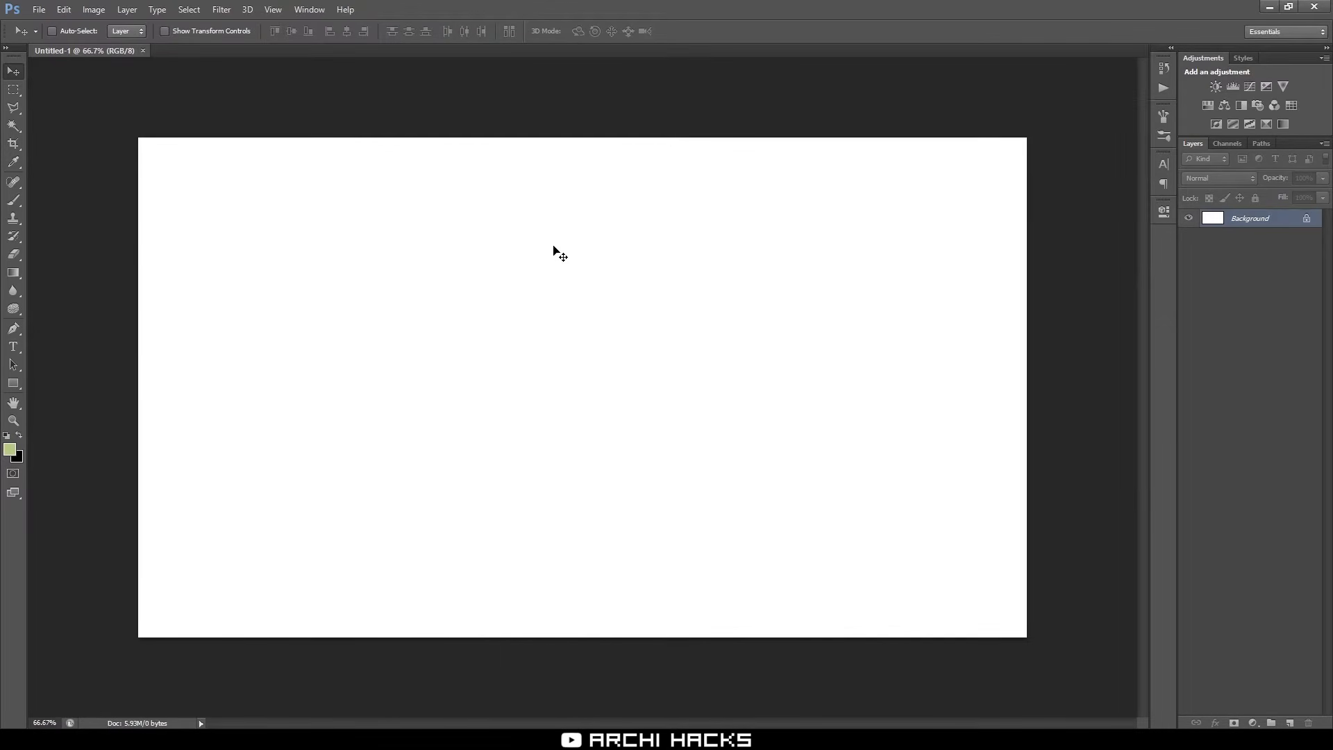
Place linework.png, mvrdv.Geometry_Normals.png and mvrdv.Material_ID_Color.png in the document and fit the linework over the renders with Free Transform
key(alt+Tab)
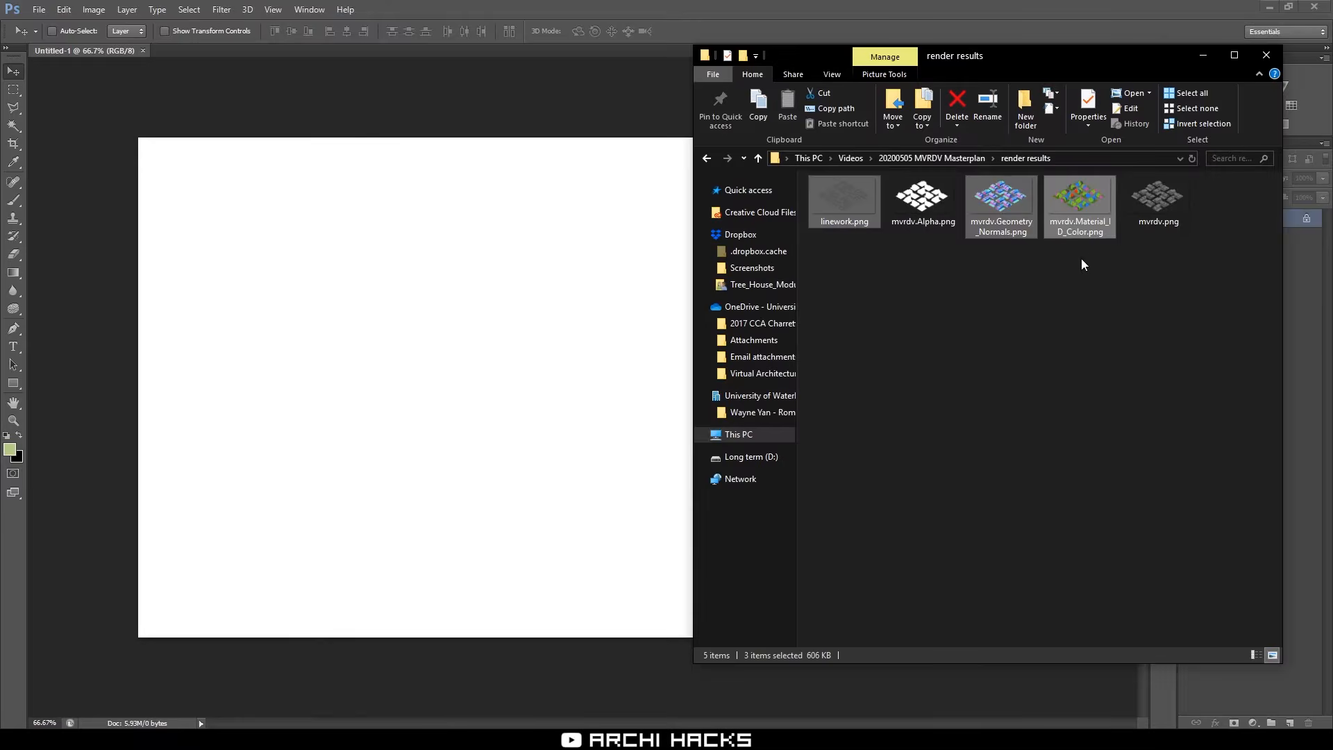
drag(1069, 216, 455, 333)
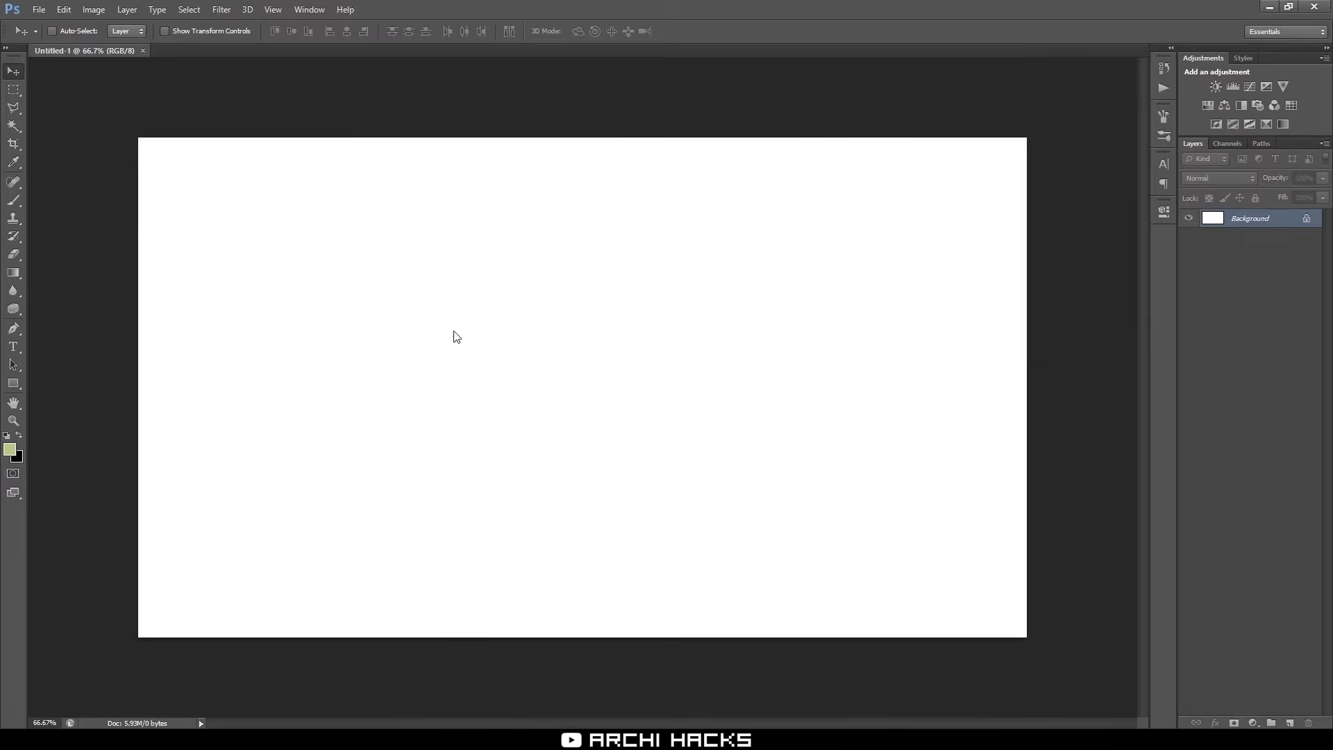
key(Return)
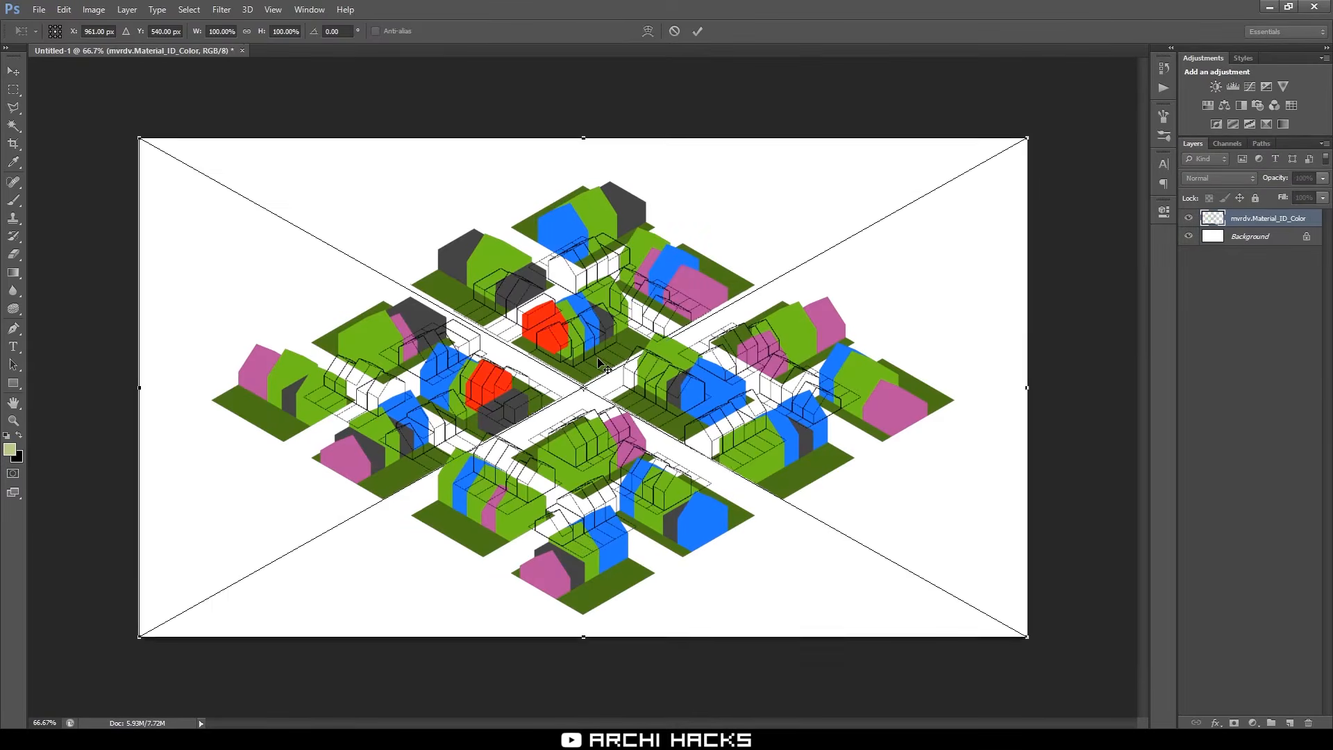
key(Return)
key(ctrl+t)
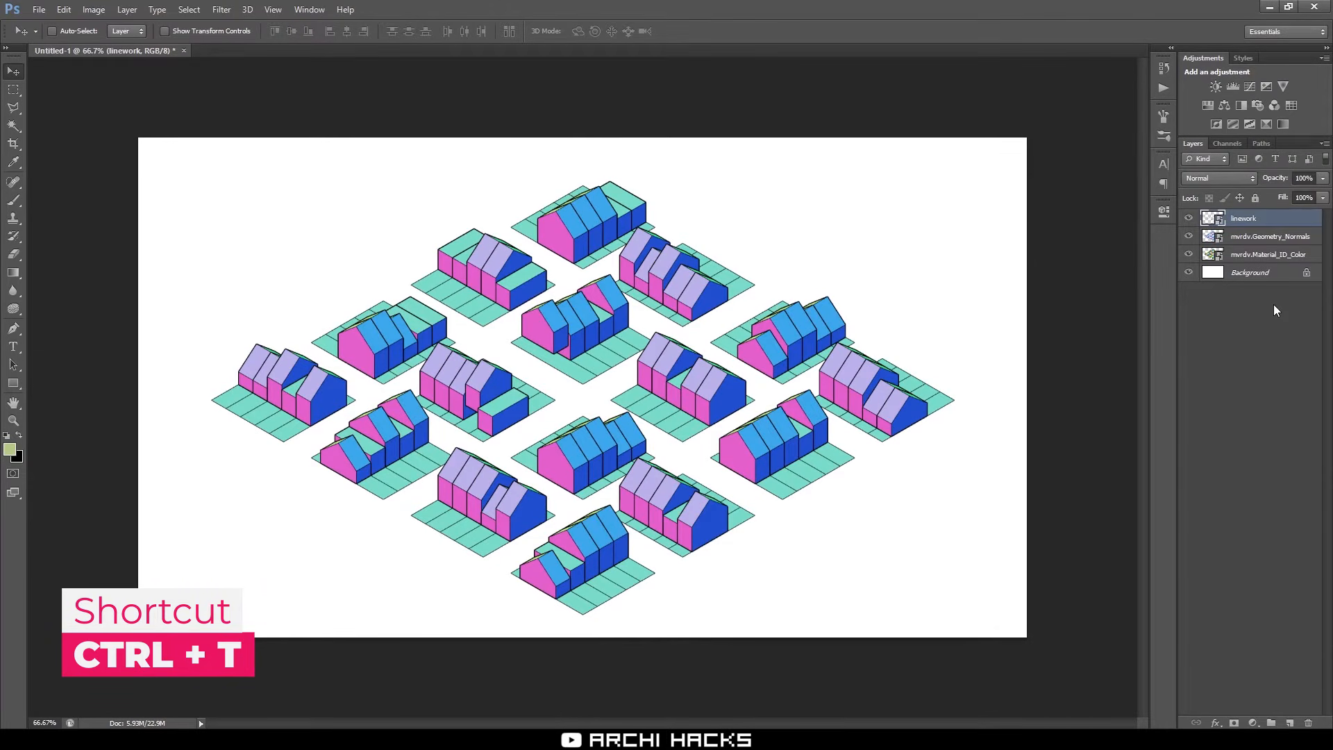
Rasterize the linework, mvrdv.Geometry_Normals and mvrdv.Material_ID_Color layers
right_click(1271, 222)
click(1173, 340)
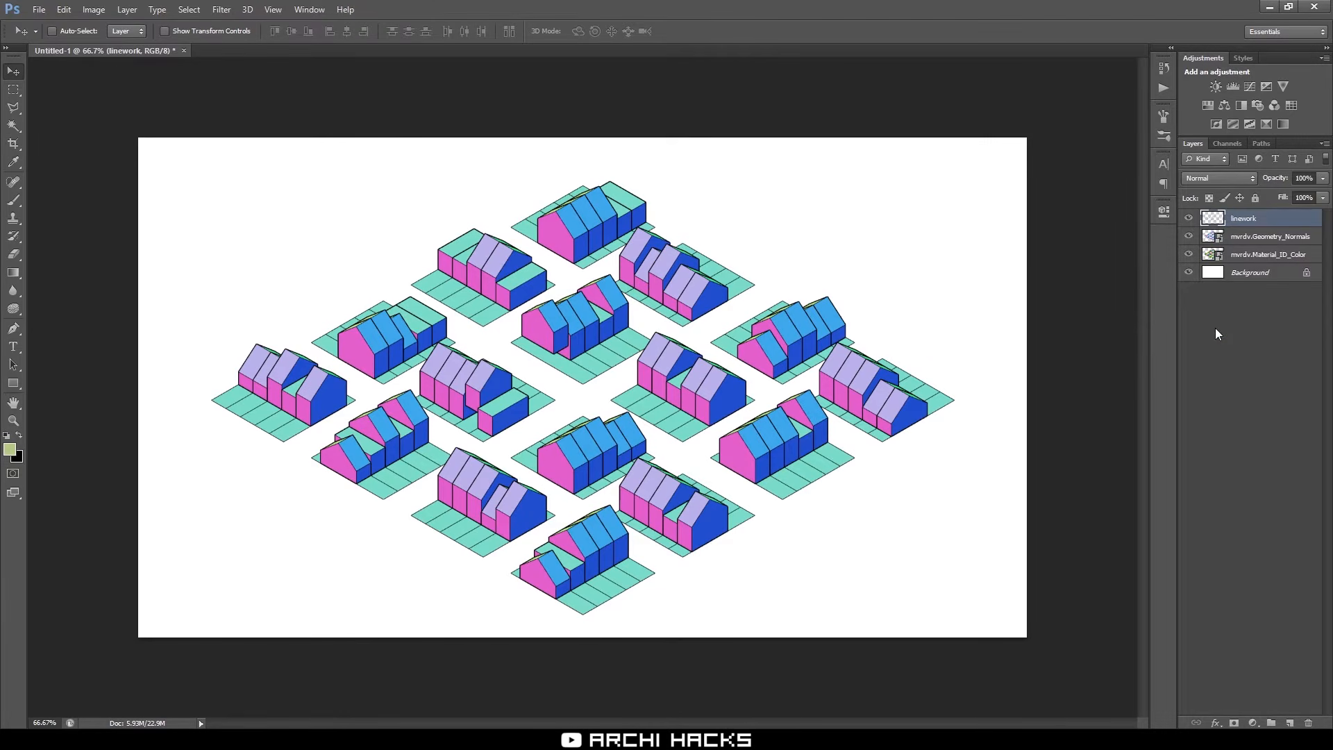
drag(1279, 258, 1277, 247)
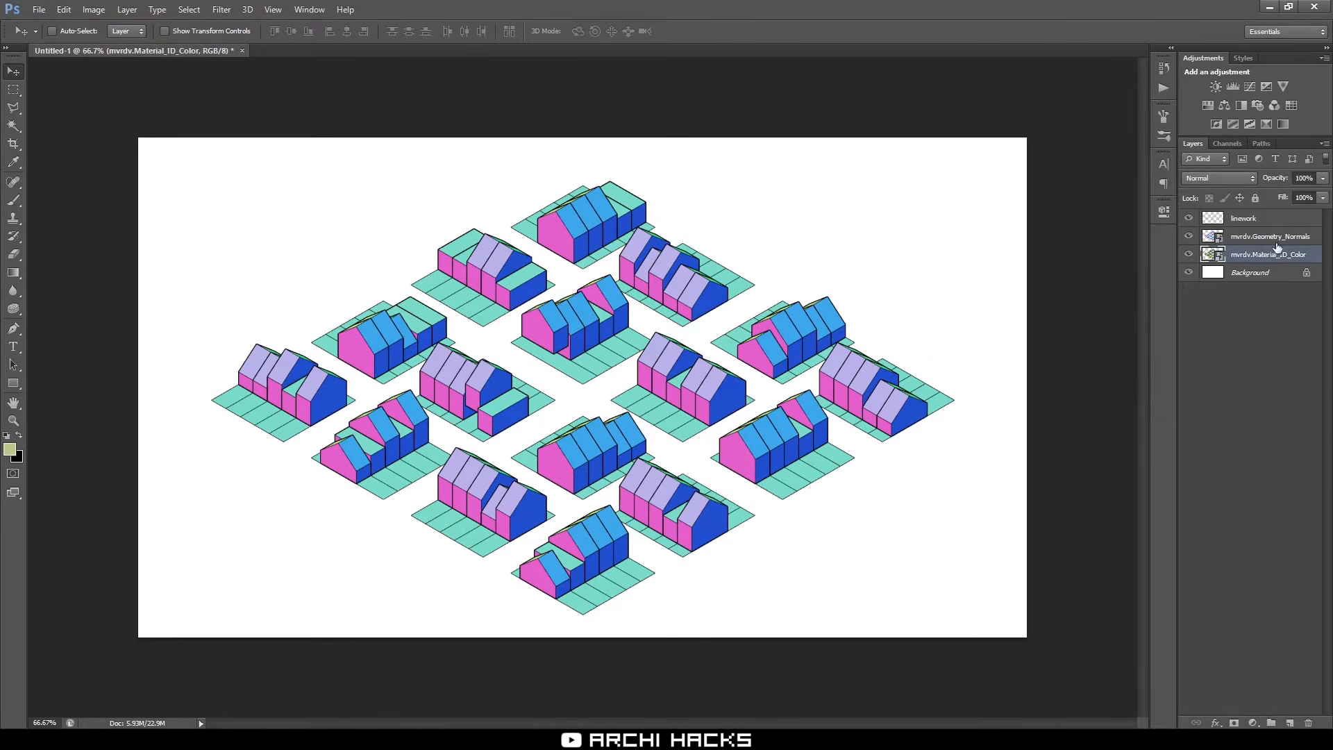
shift+click(1278, 235)
right_click(1273, 237)
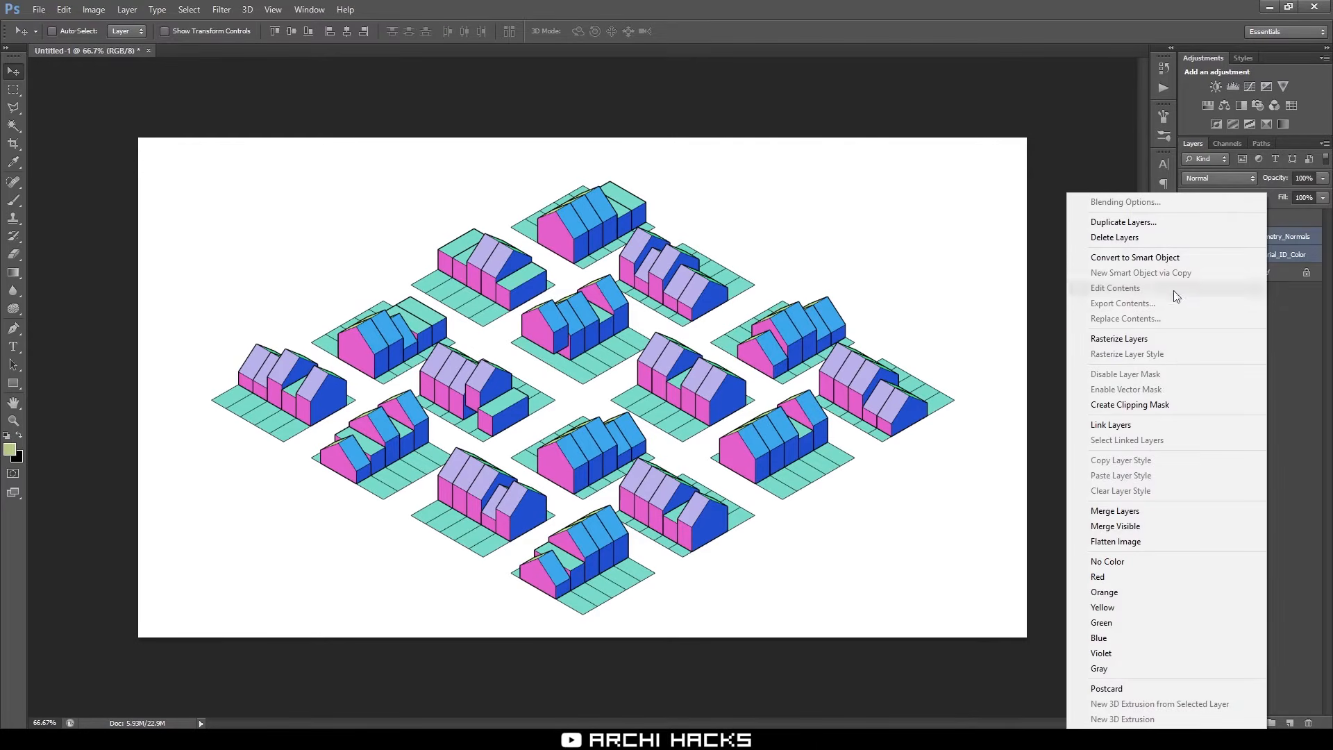
click(1138, 339)
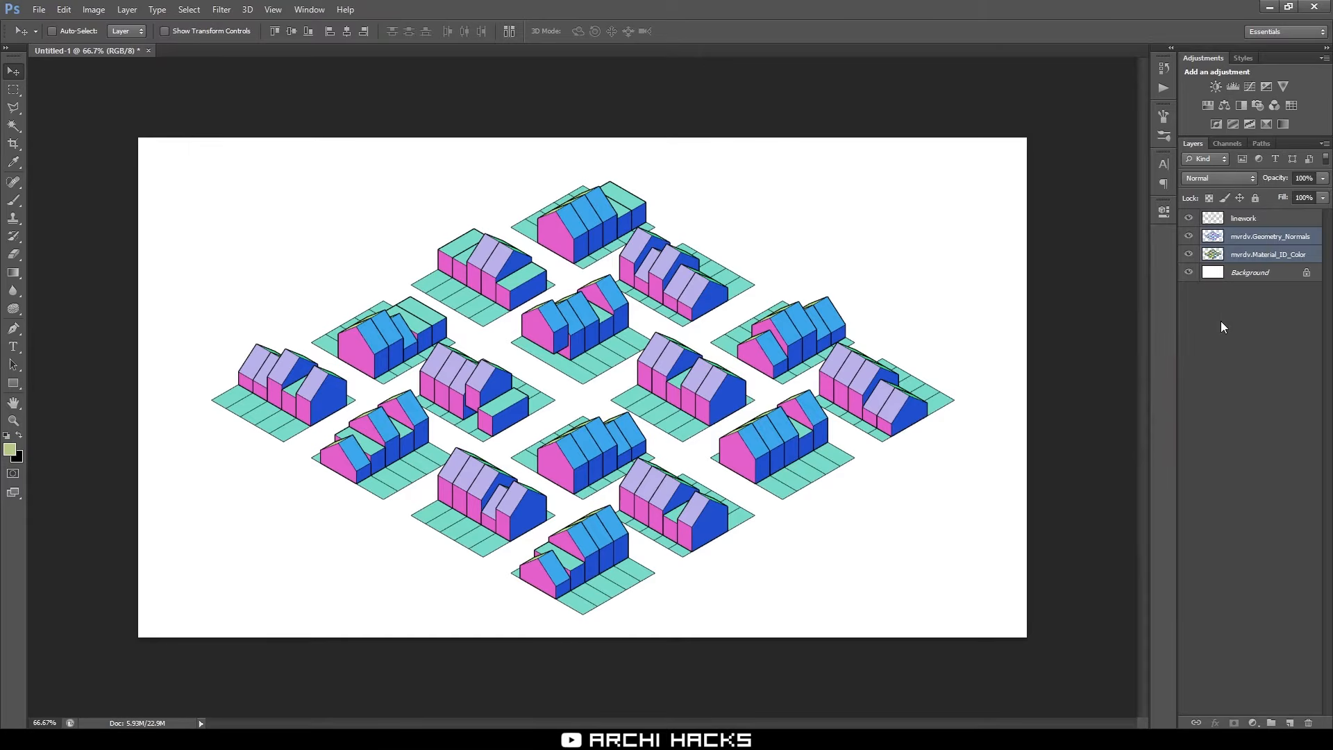
Invert the linework layer to turn its black lines white
click(1220, 321)
click(1253, 221)
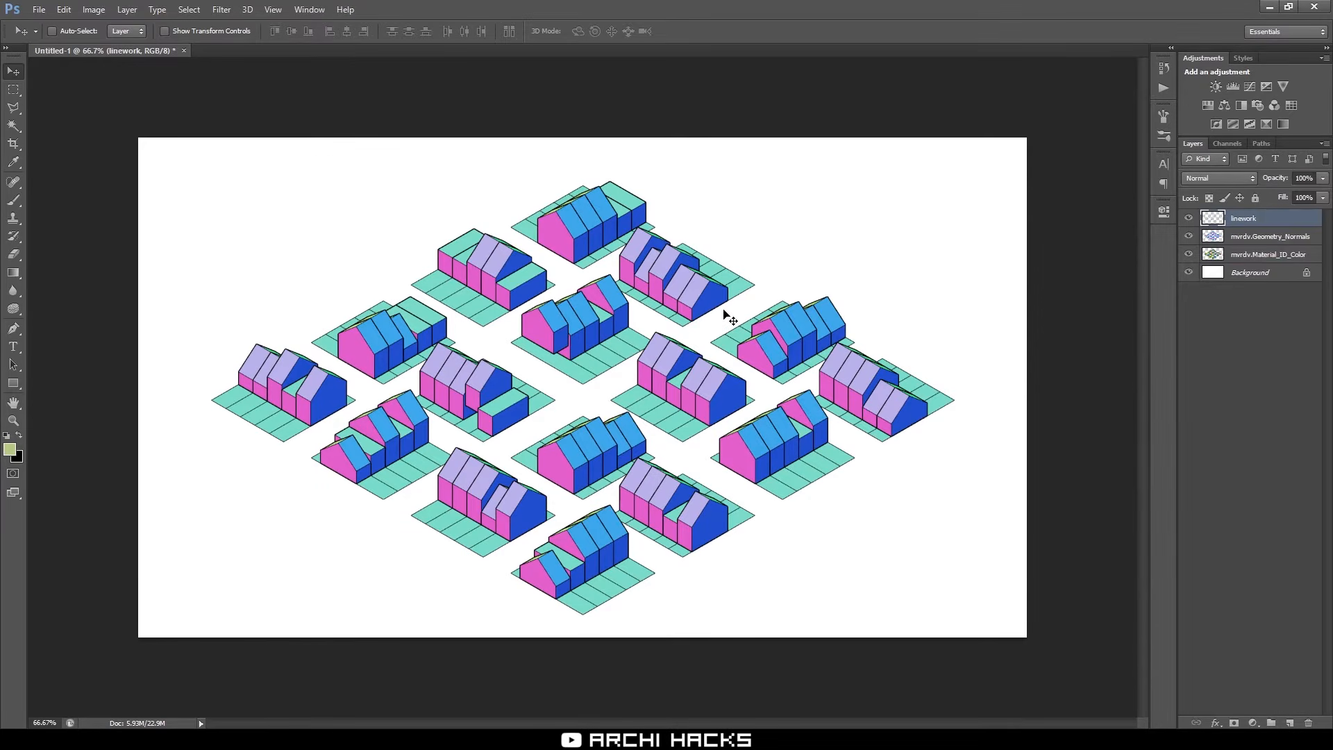
key(ctrl+i)
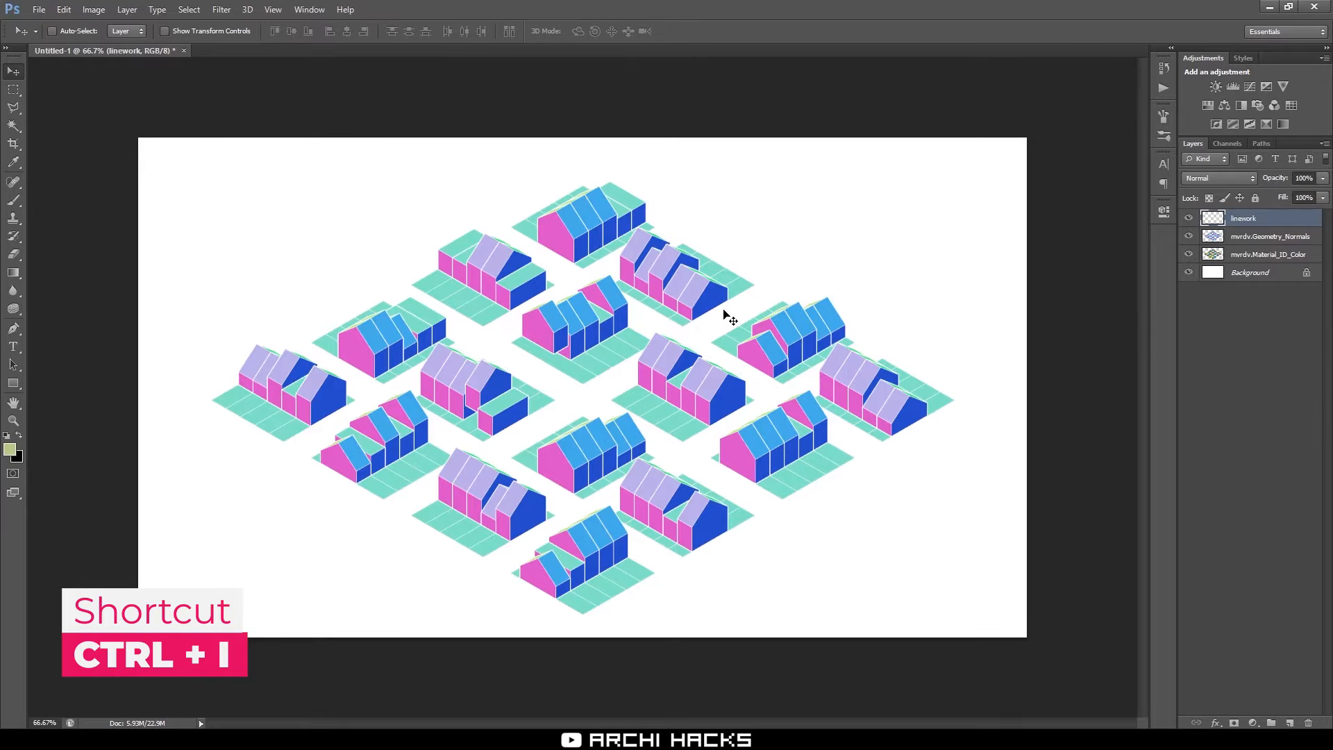
Add a Hue/Saturation adjustment above the mvrdv.Geometry_Normals layer with Saturation set to -100
click(1260, 237)
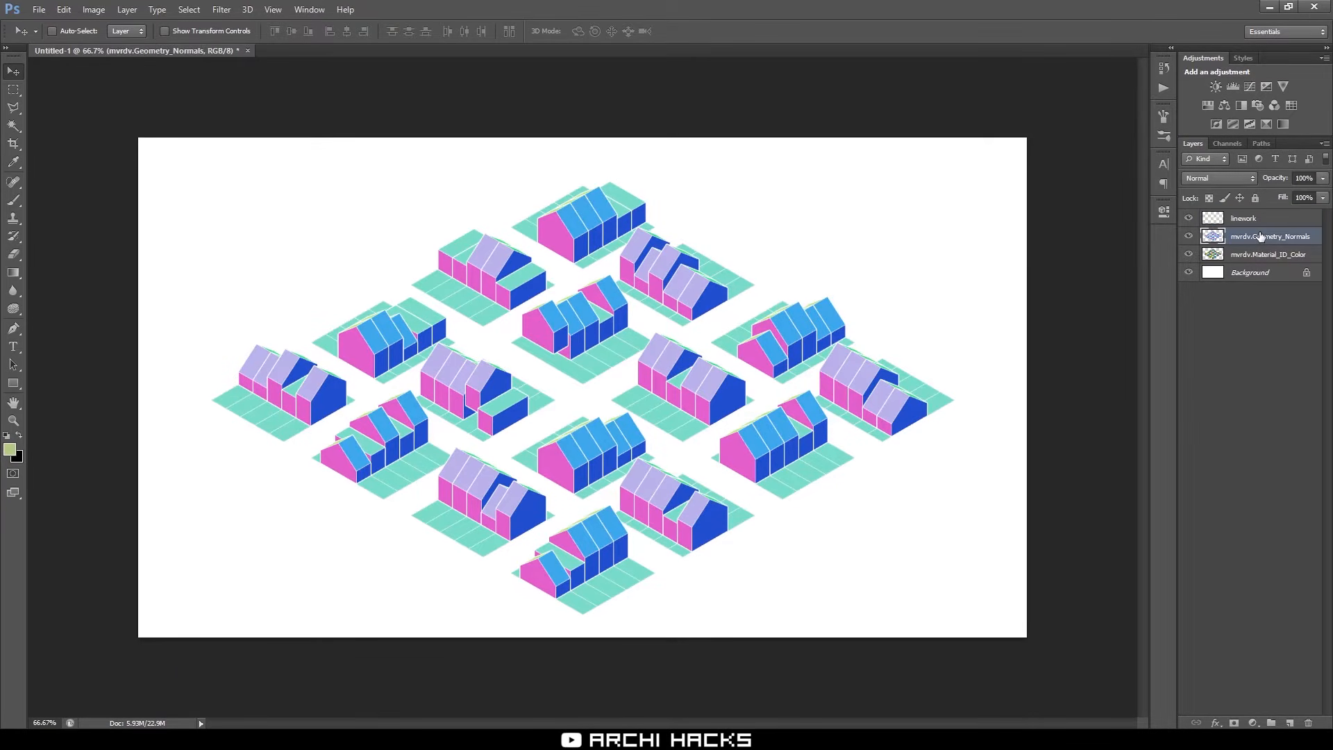
click(1207, 105)
drag(988, 311, 934, 332)
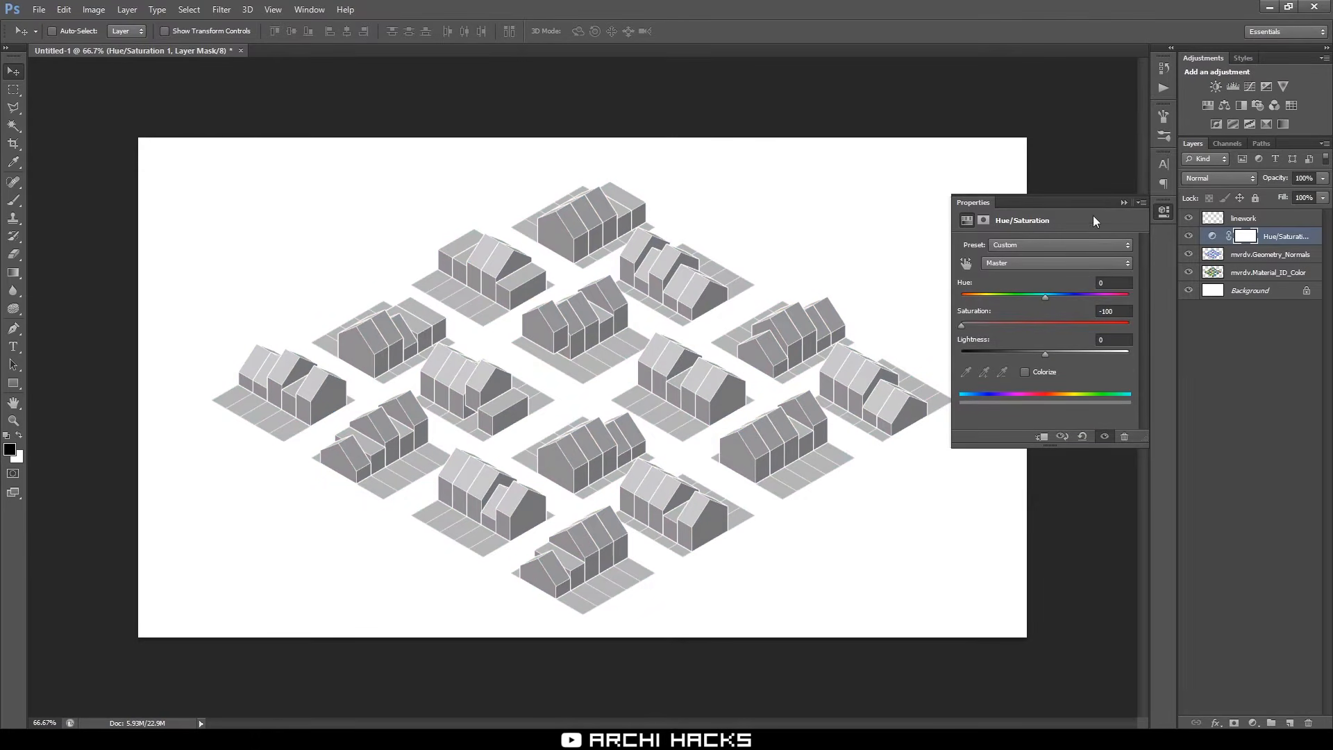
Move the mvrdv.Material_ID_Color layer directly beneath linework and set its blend mode to Color
click(1122, 202)
click(1264, 347)
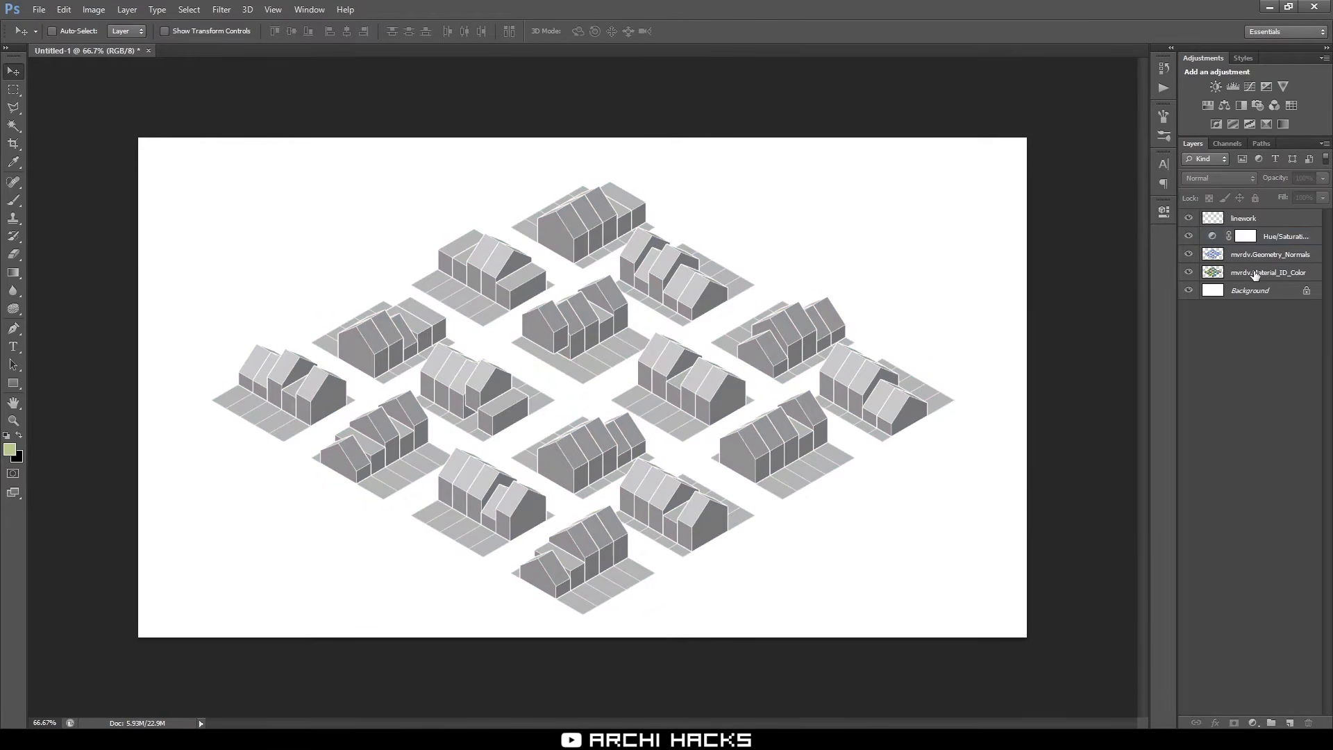
click(1220, 277)
drag(1262, 272, 1266, 246)
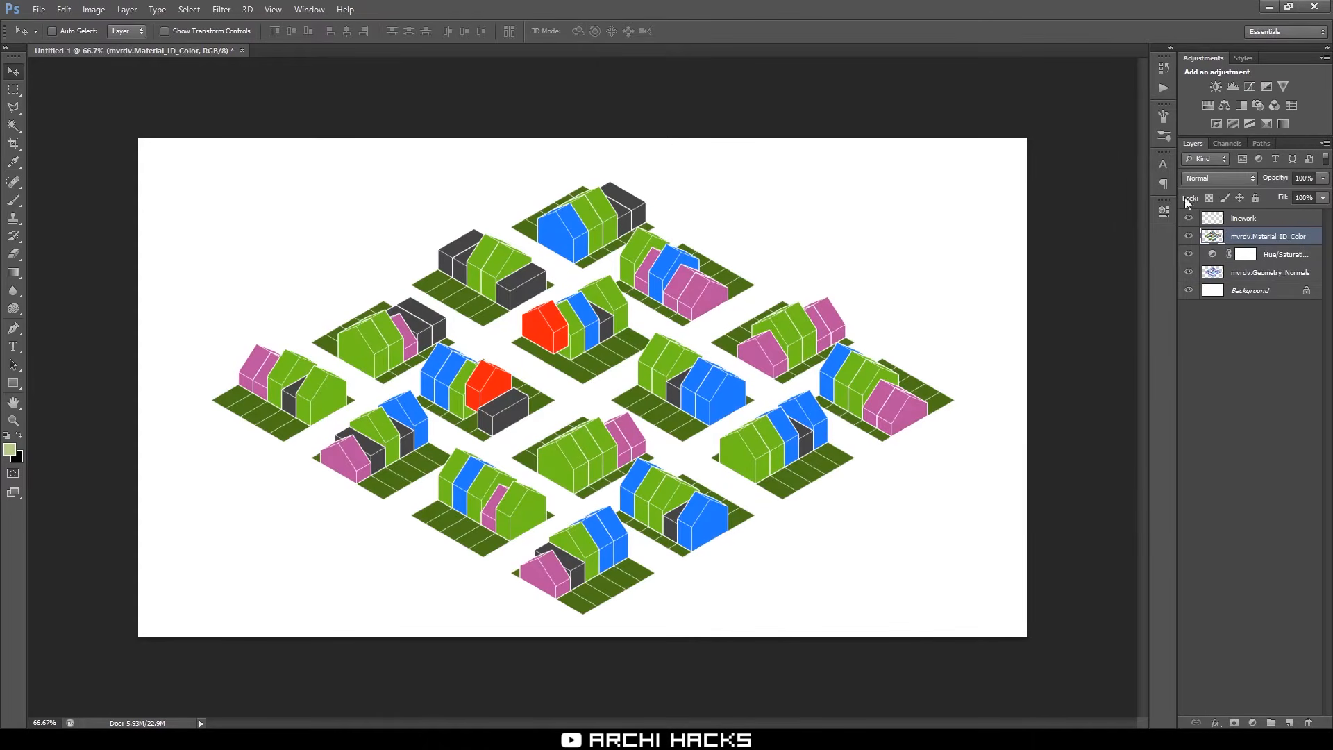
click(1215, 179)
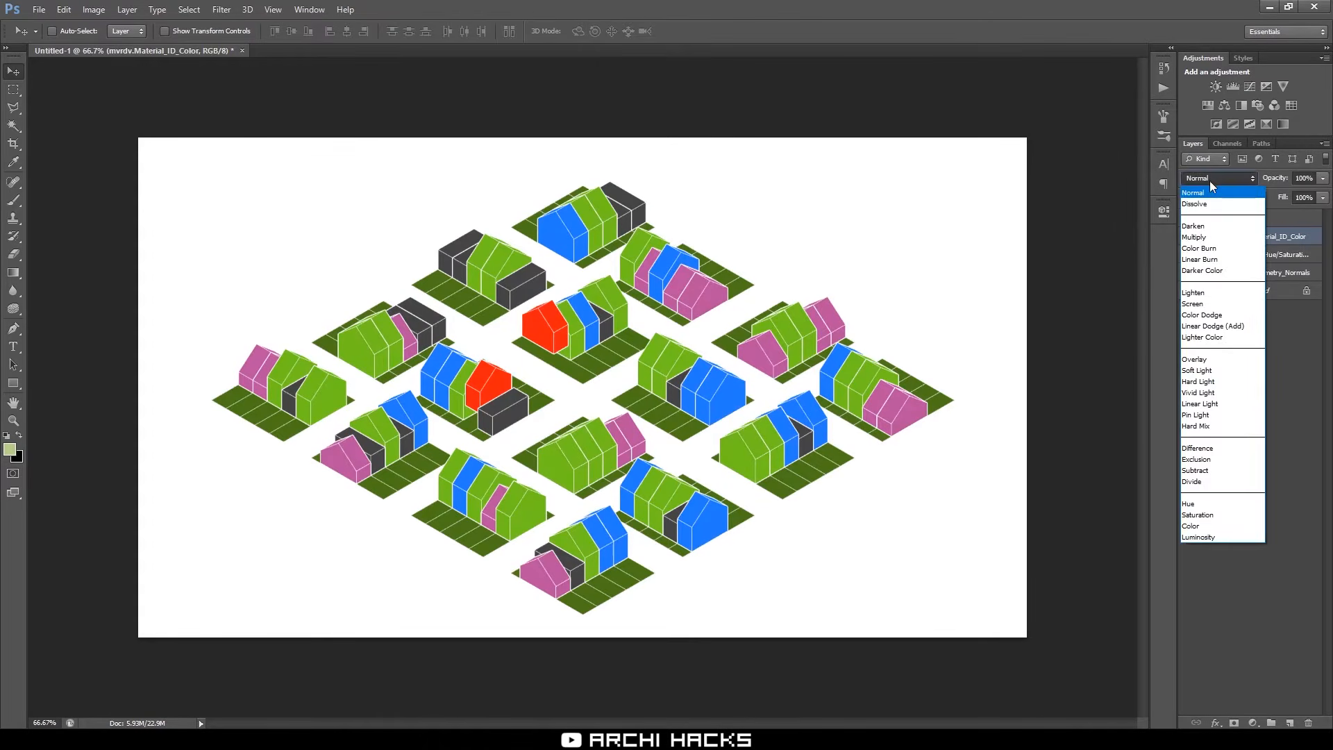
click(1208, 526)
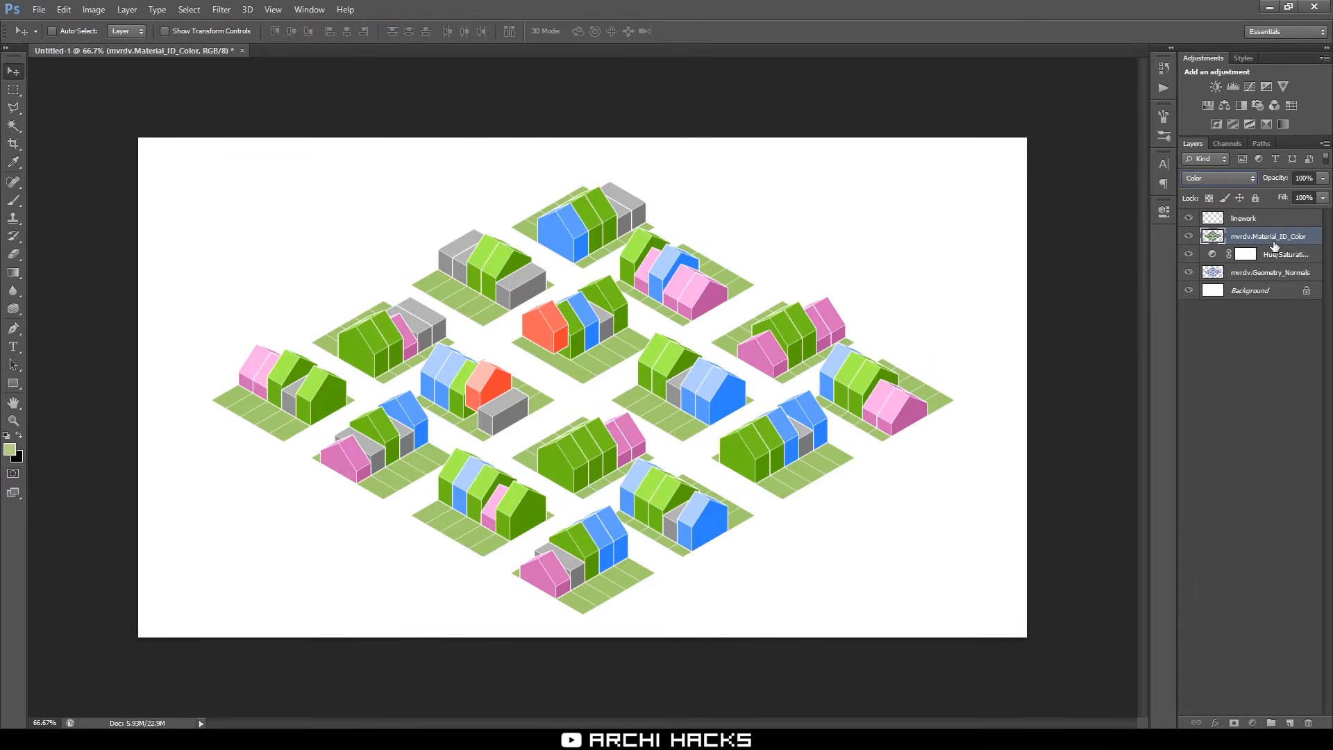
Select all green houses on the mvrdv.Material_ID_Color layer with a non-contiguous Magic Wand and check the selection with that layer isolated
click(1257, 360)
click(1249, 237)
click(13, 126)
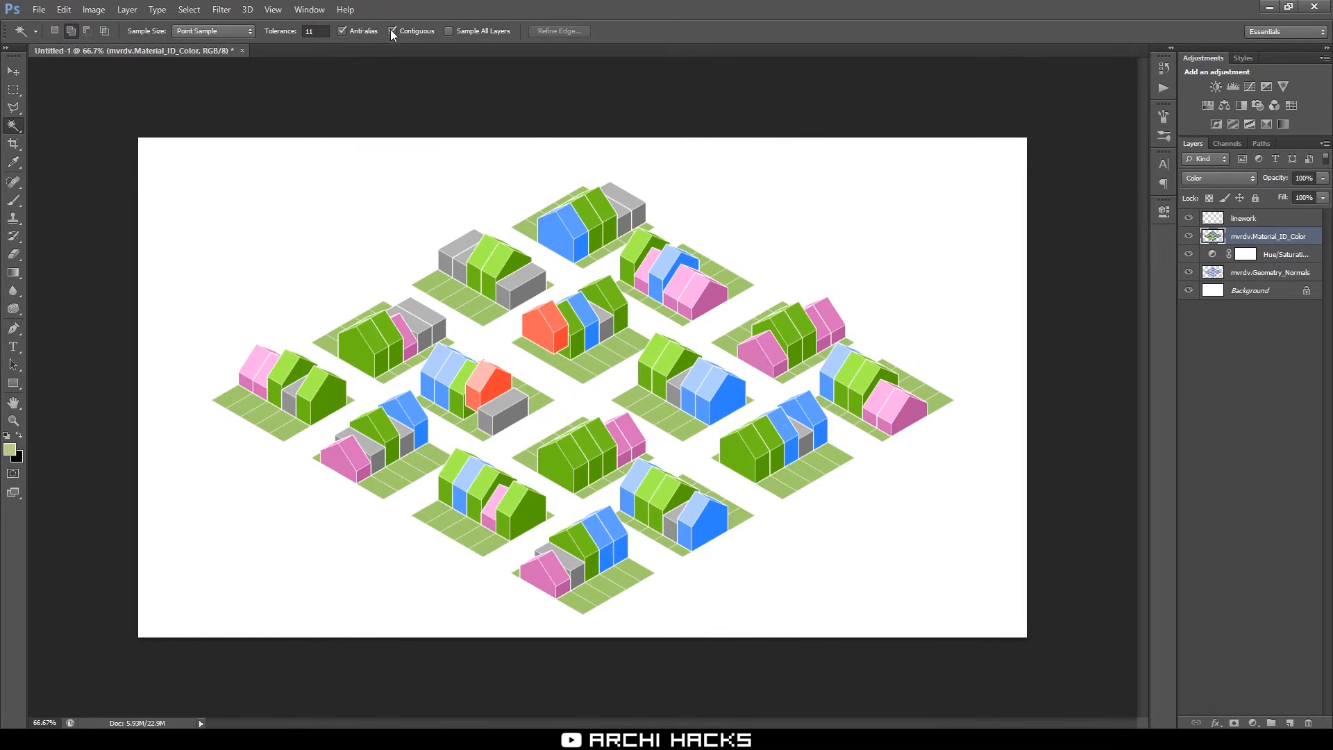
click(381, 341)
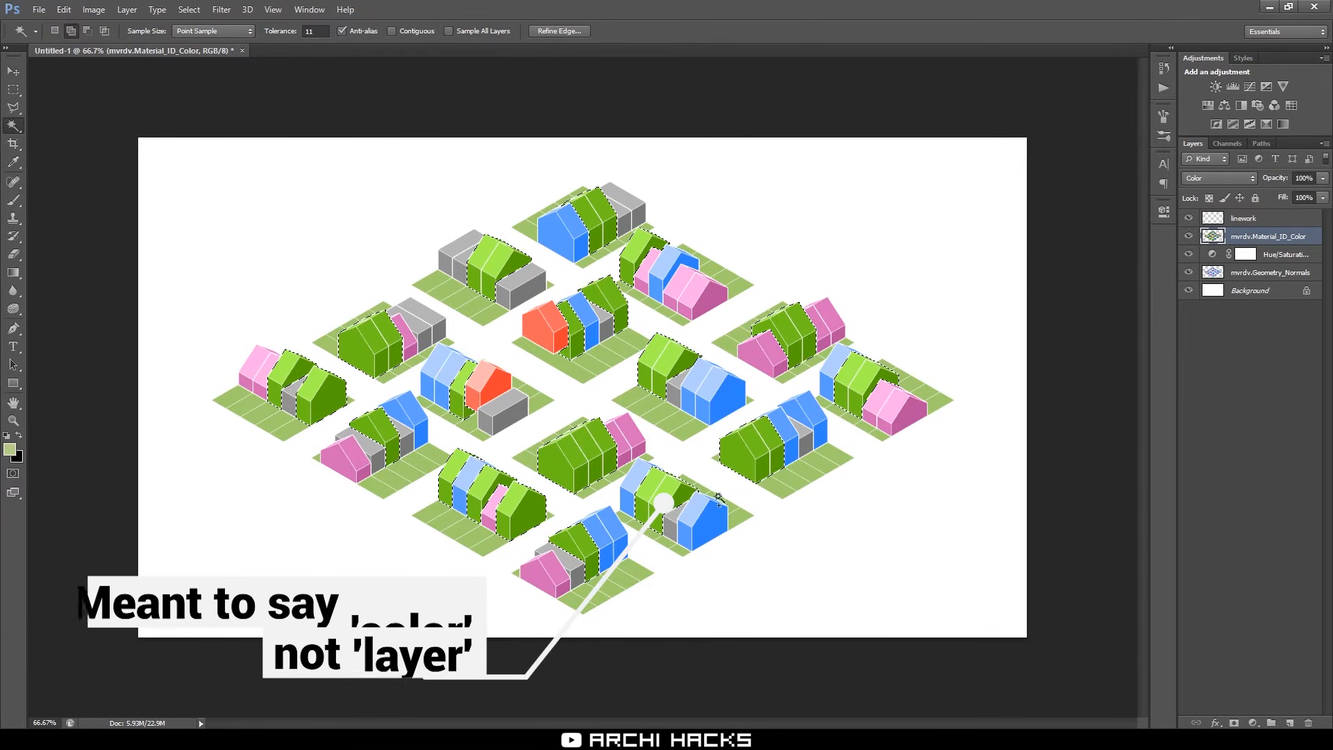
alt+click(1188, 237)
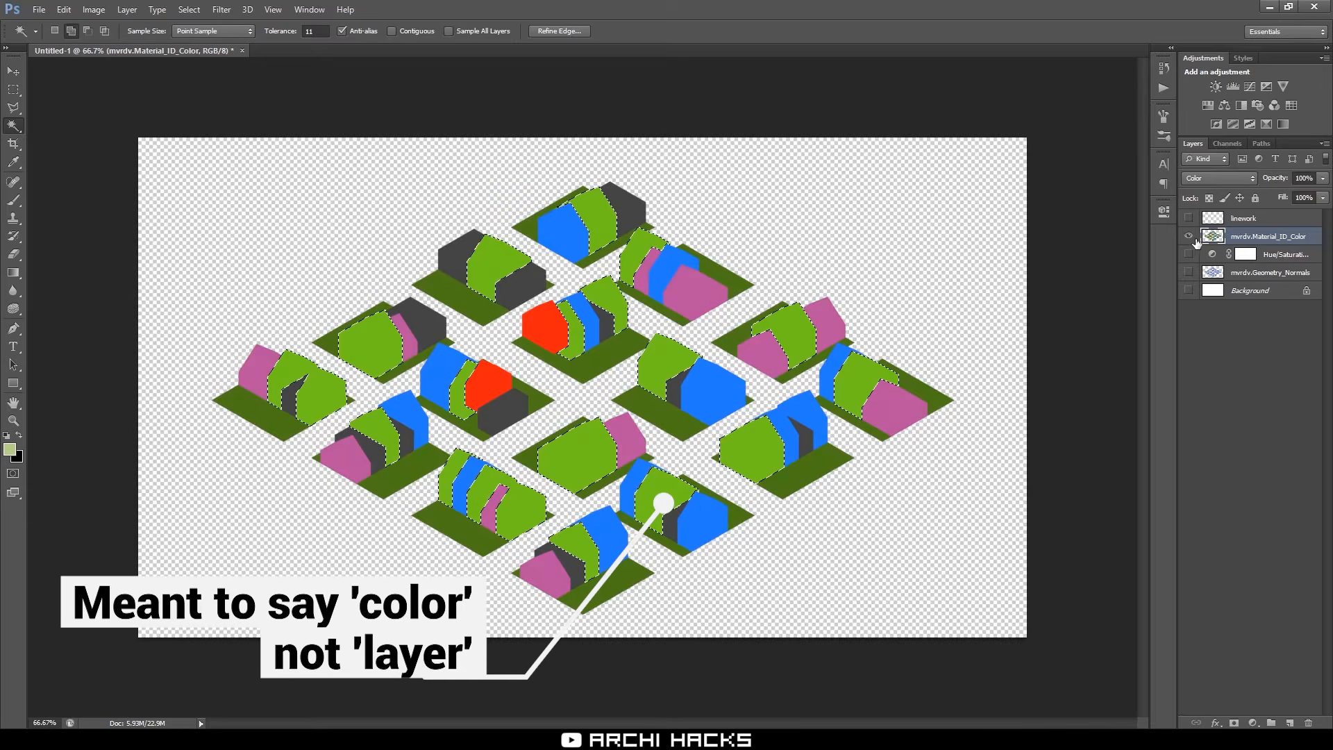
alt+click(1189, 236)
key(v)
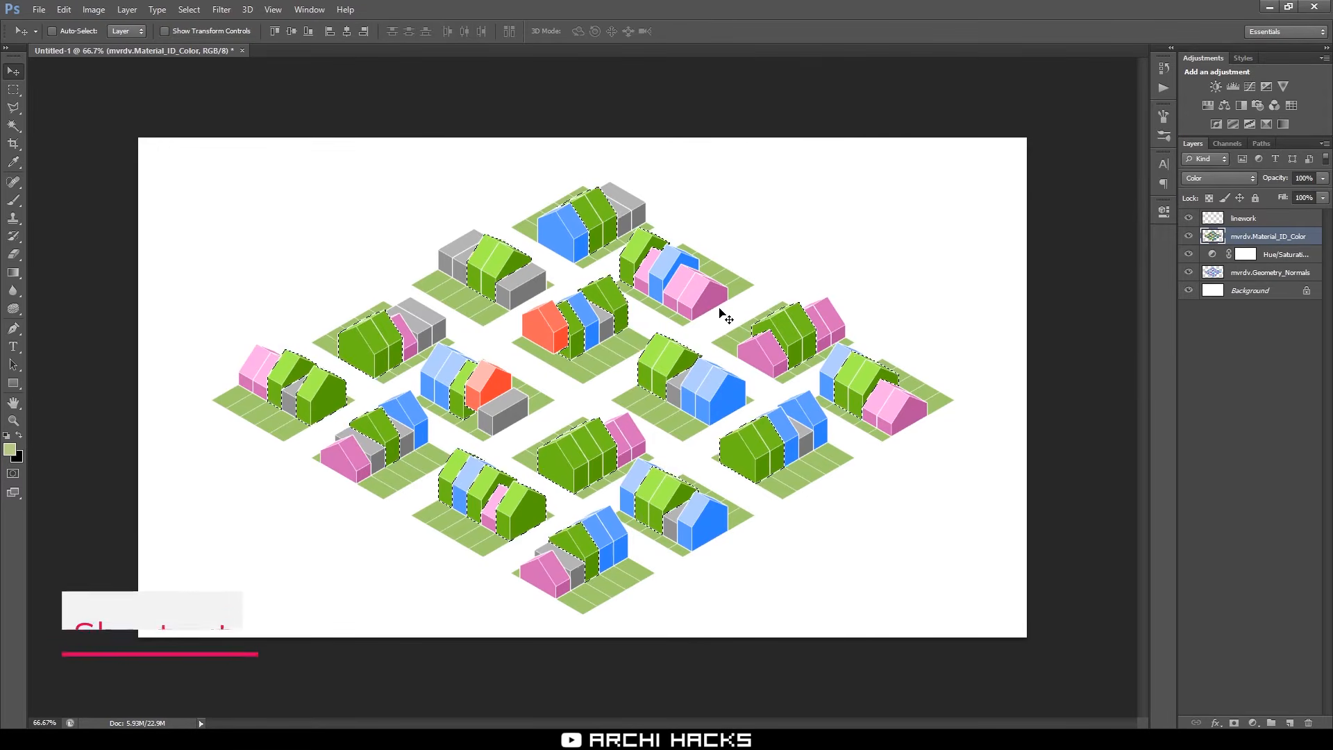
Recolor the selected green houses orange with Hue -56 and Saturation +52, and clear the selection
key(ctrl+u)
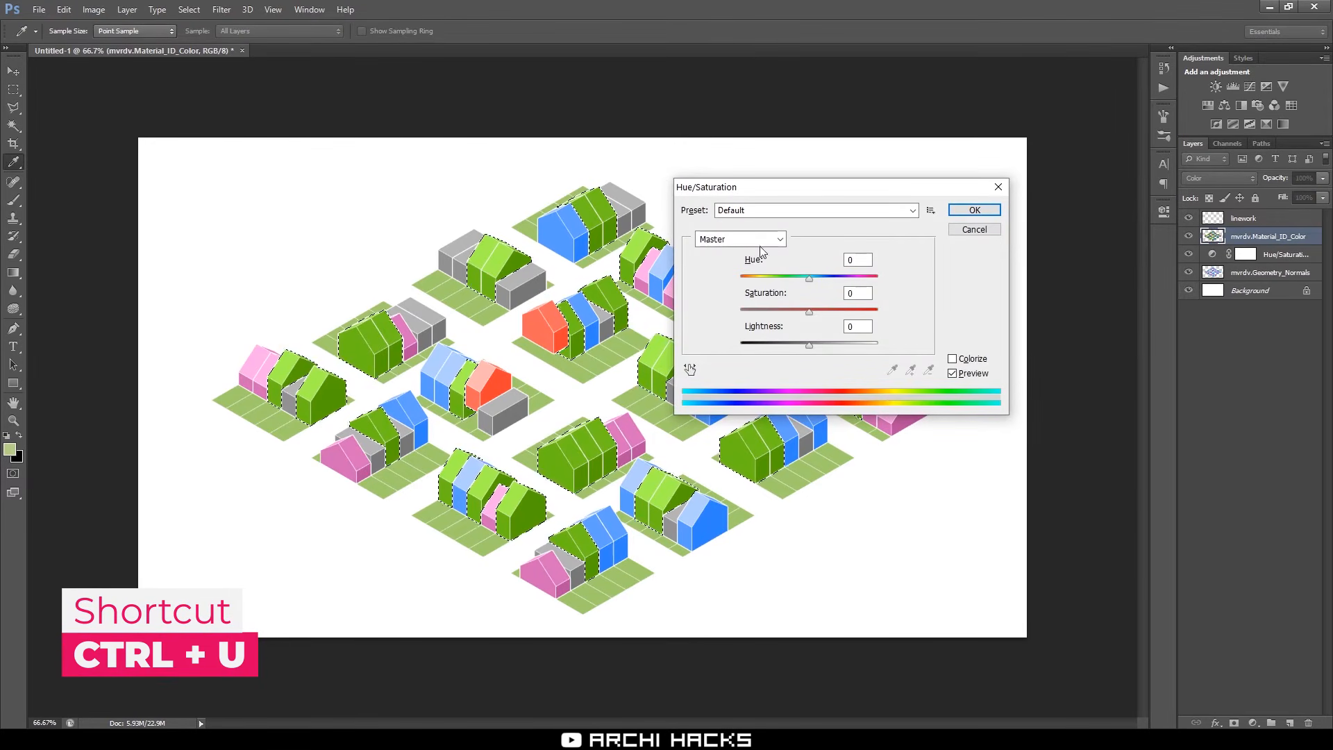
drag(809, 278, 775, 279)
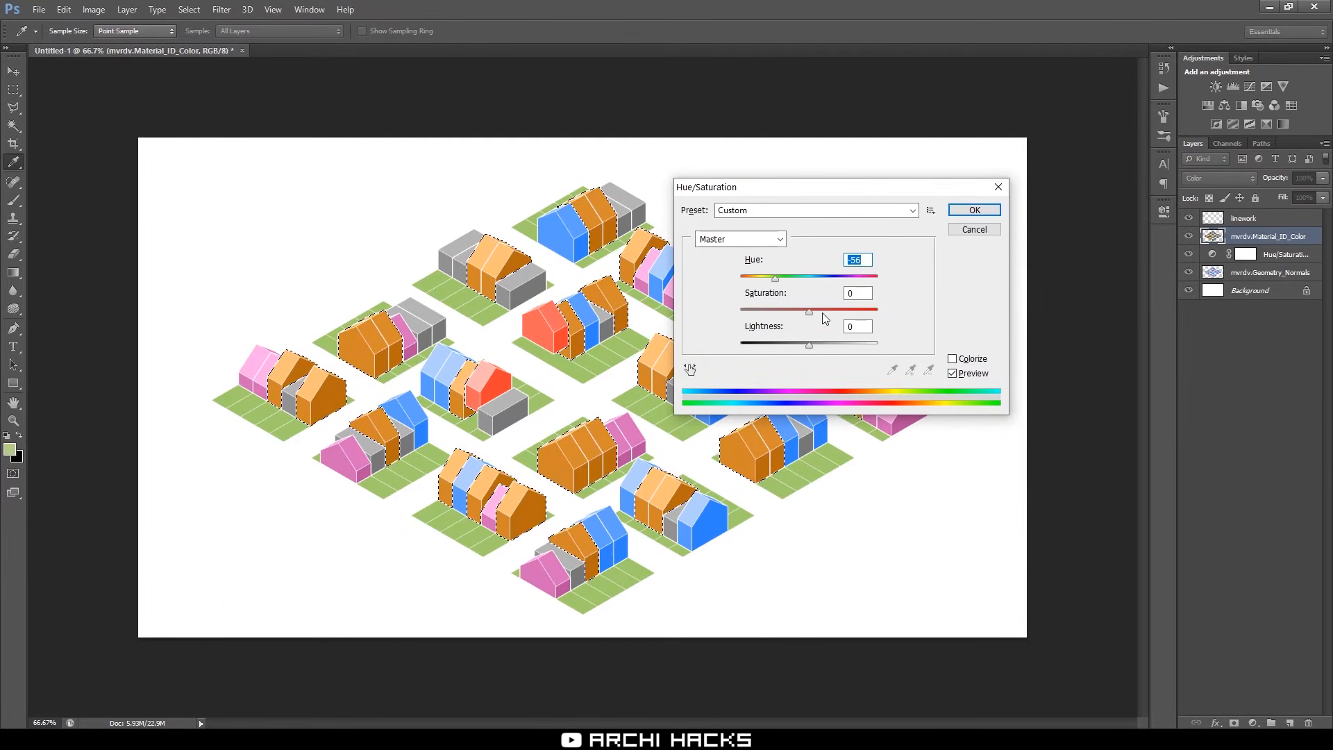
drag(839, 314, 846, 313)
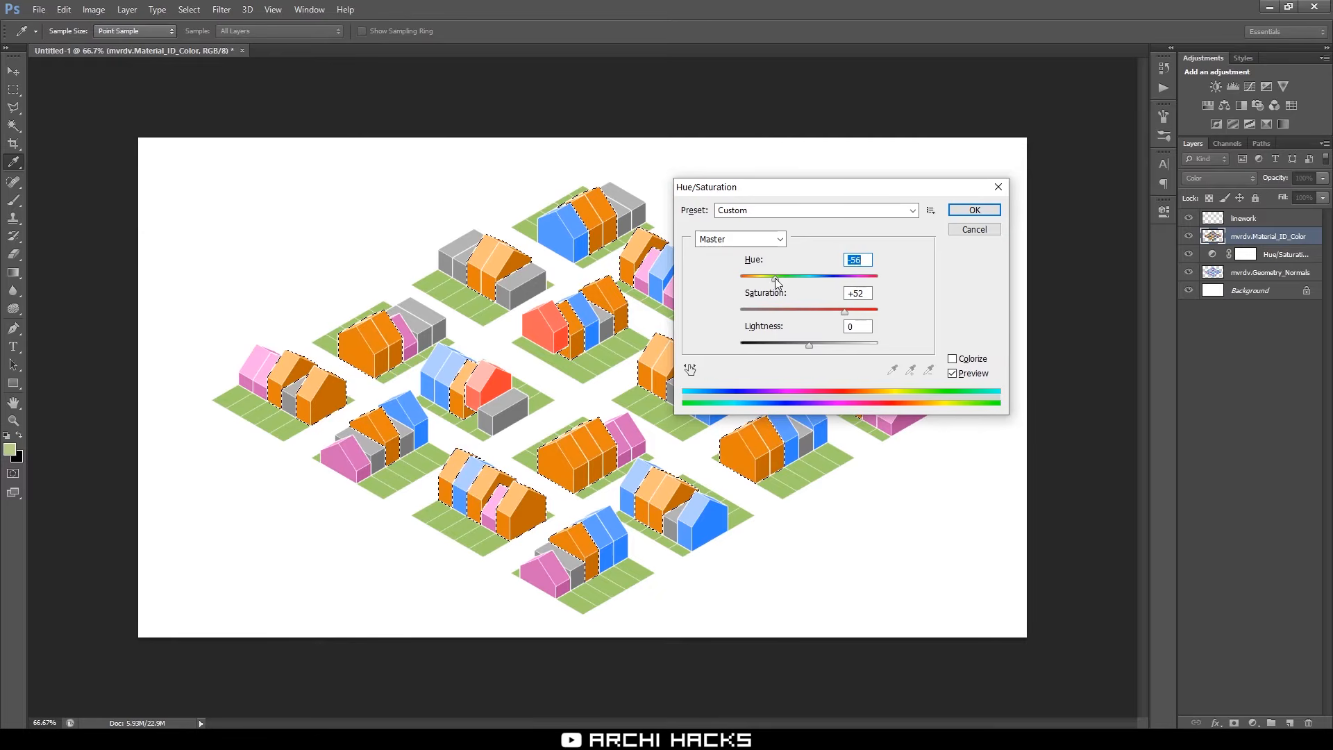
click(974, 210)
key(v)
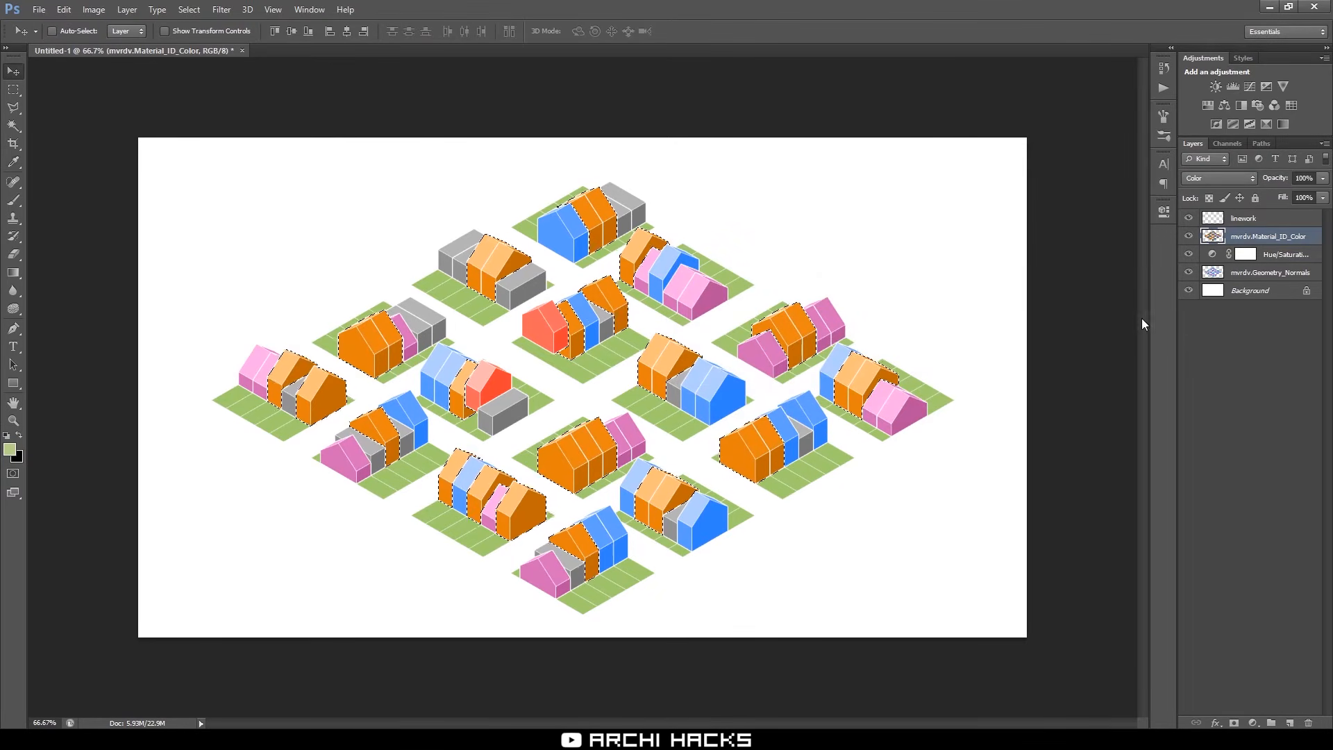
key(ctrl+d)
Add a Curves adjustment above mvrdv.Geometry_Normals, anchor the midtones and highlights, and raise the black point to lighten the shadows
click(1287, 271)
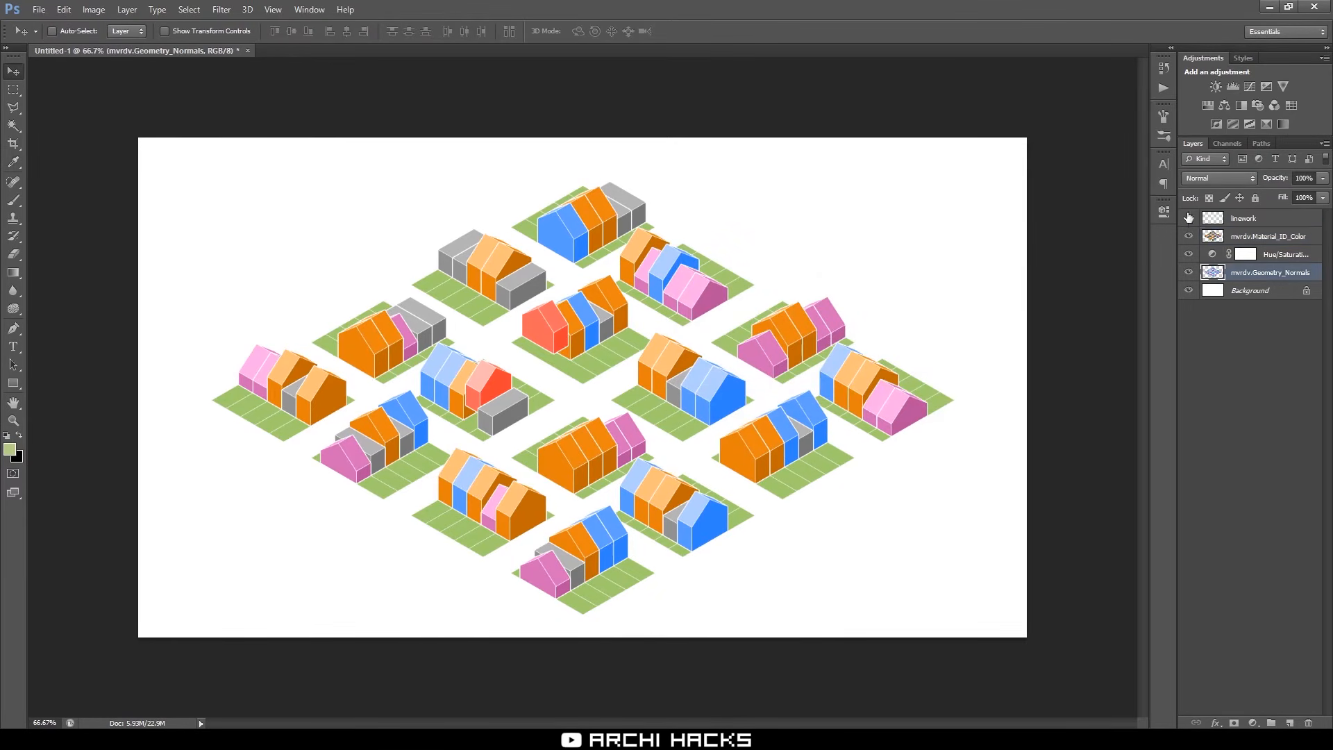
click(1250, 86)
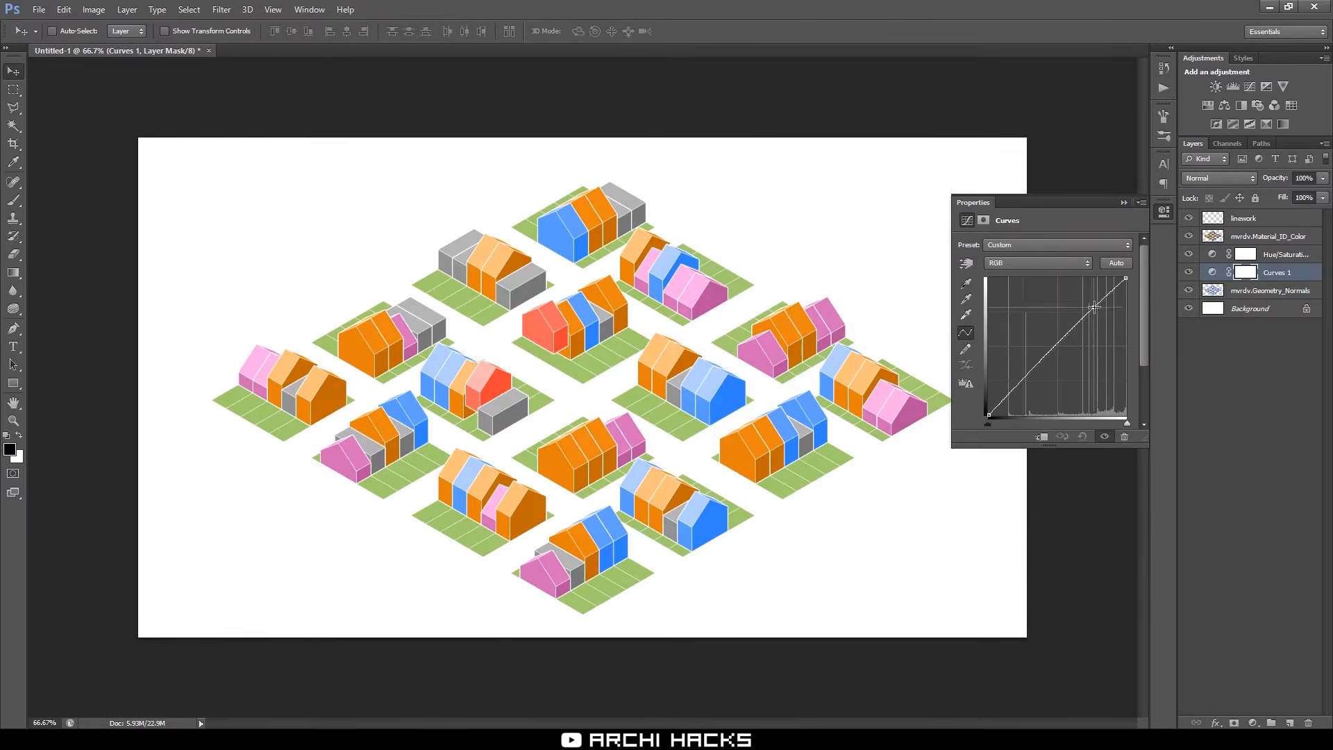
click(1094, 307)
click(1053, 345)
drag(989, 414, 987, 382)
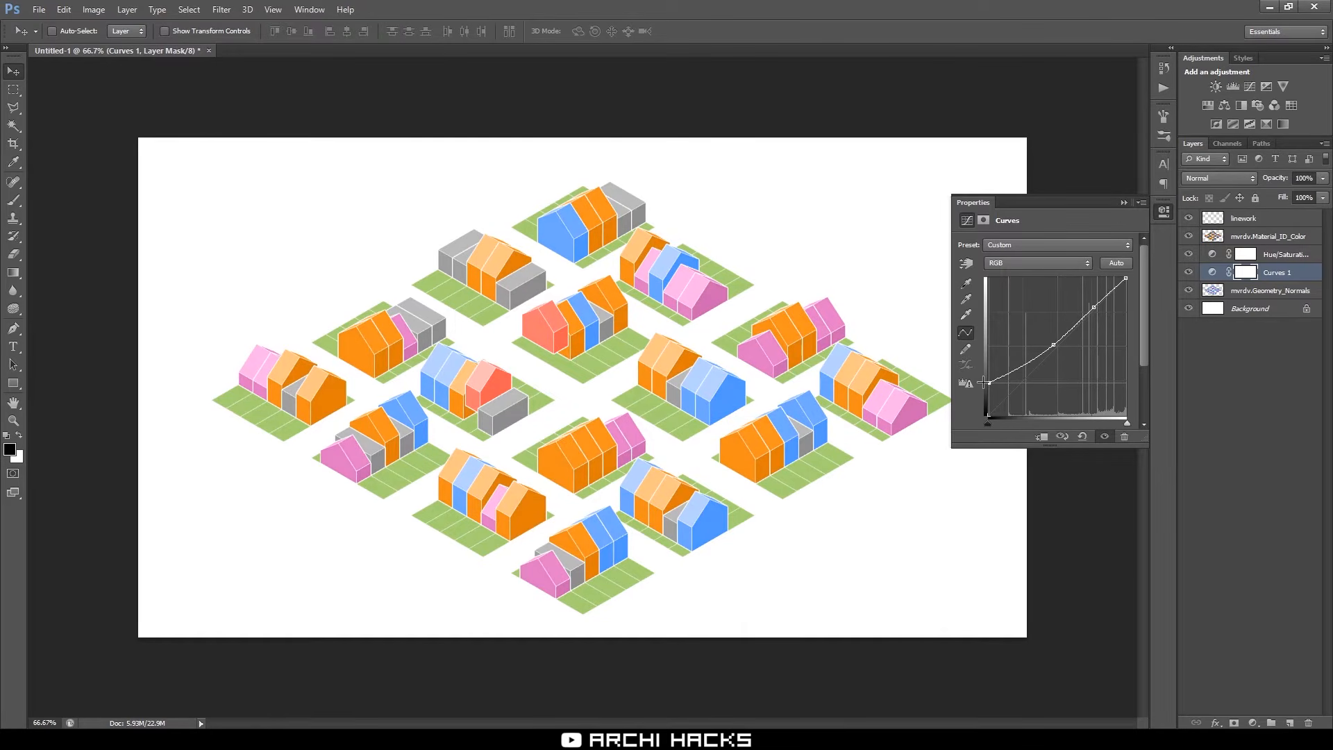
drag(983, 382, 981, 393)
click(1122, 204)
Set the Lightness of the existing Hue/Saturation adjustment layer to +12
click(1205, 256)
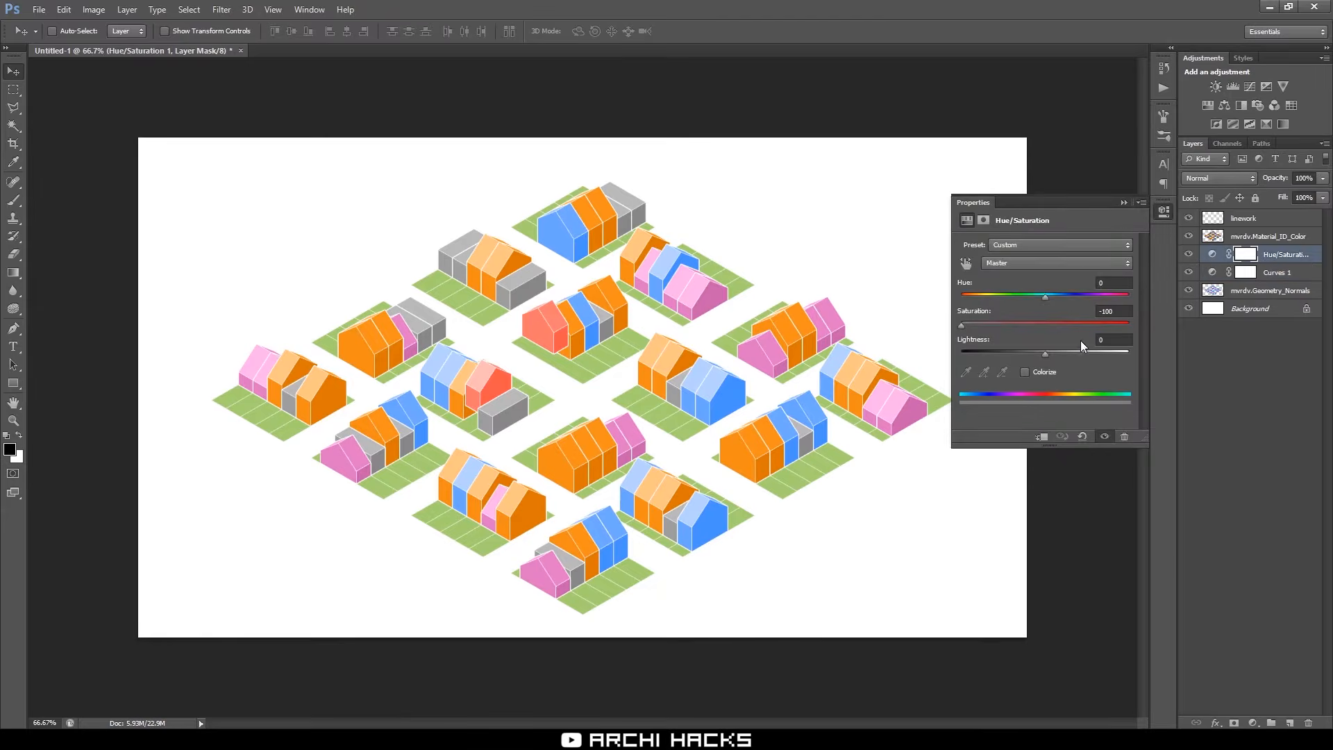
click(1053, 352)
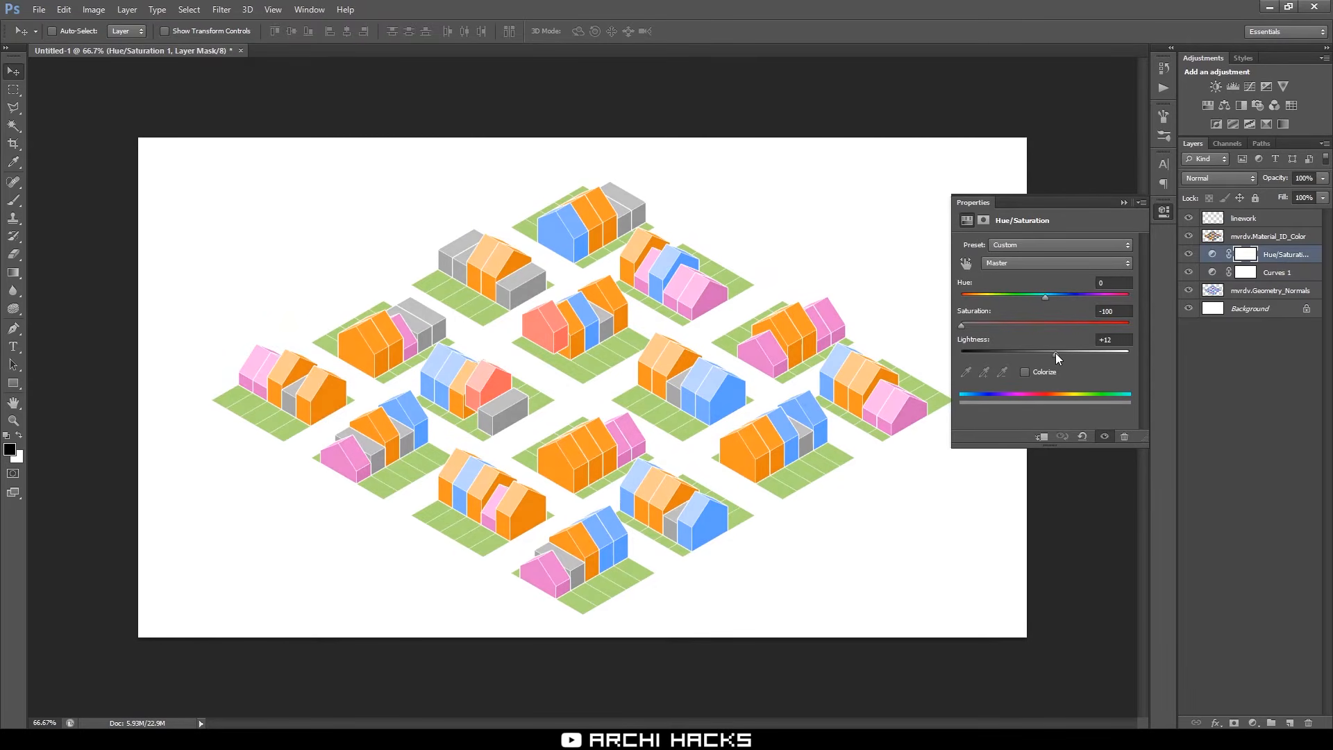
click(1124, 204)
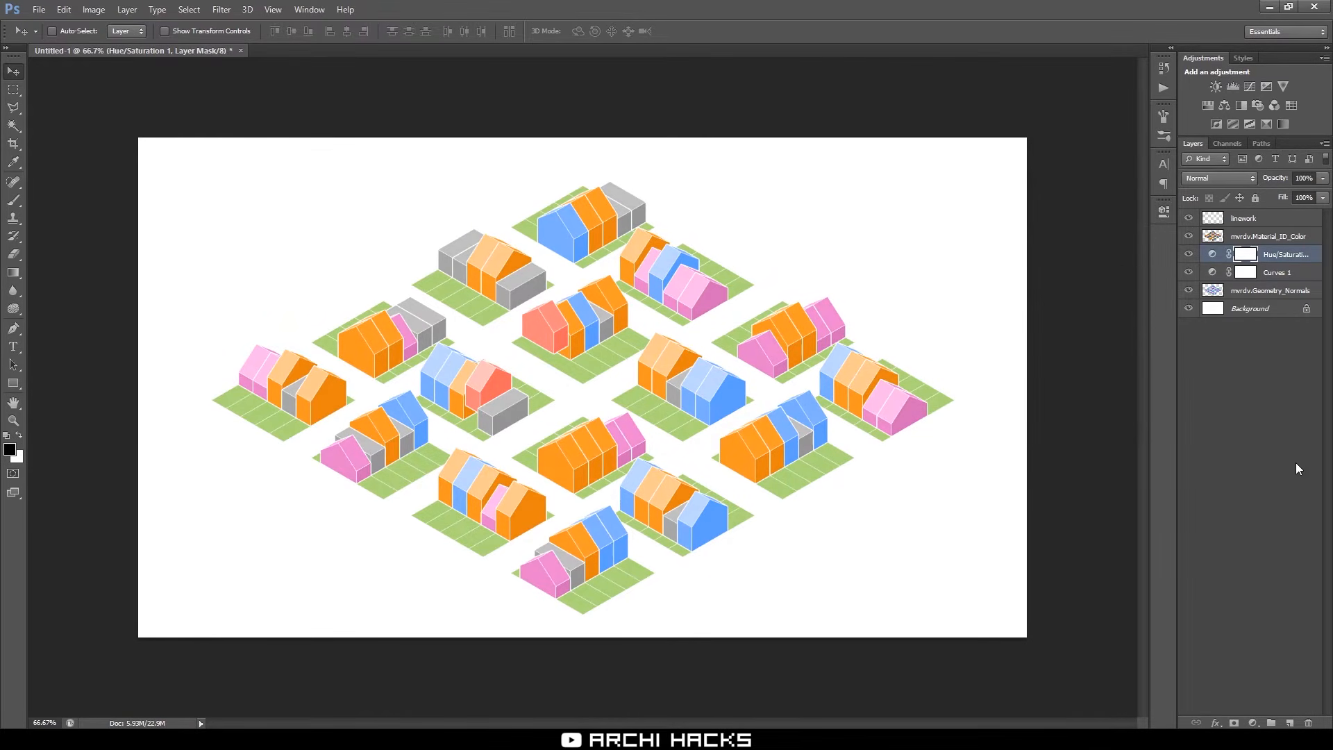
Select the orange houses on mvrdv.Material_ID_Color, shift them towards yellow with Hue +11 and Saturation +39, and deselect
click(1214, 239)
key(w)
click(571, 450)
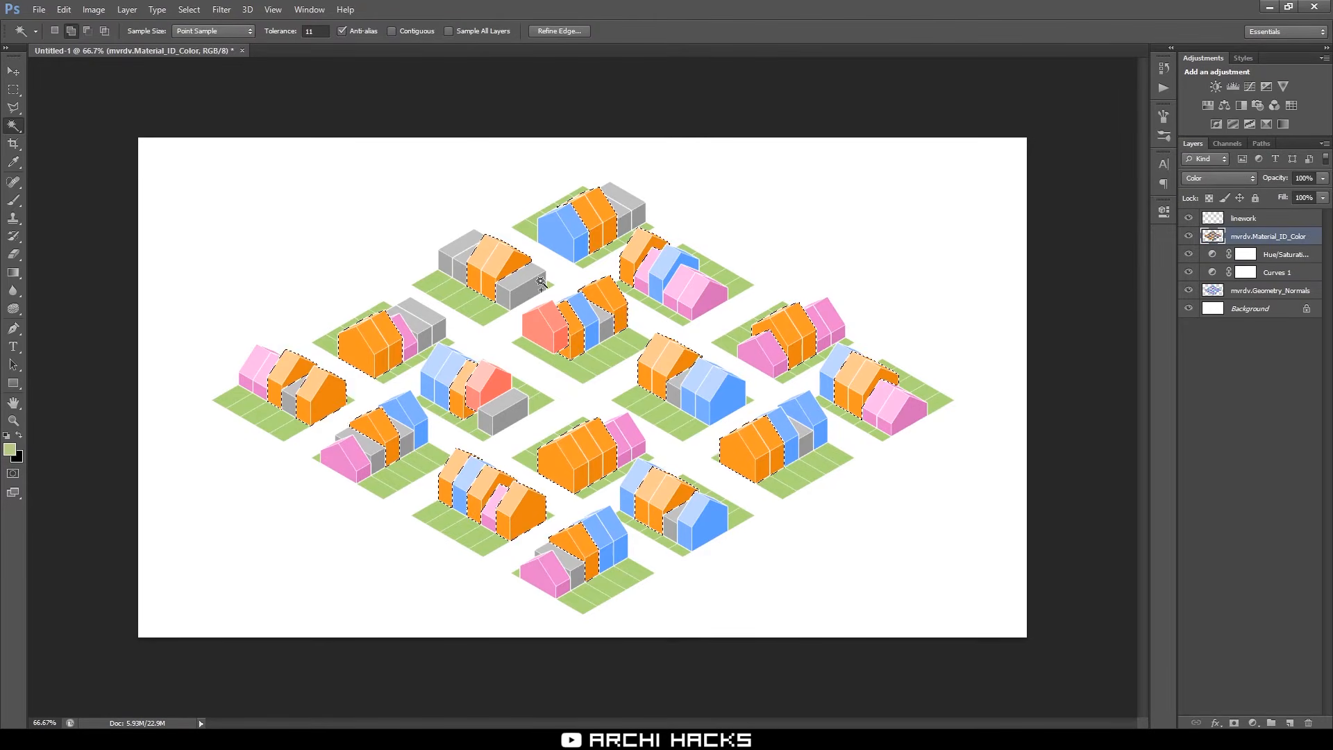
key(ctrl+u)
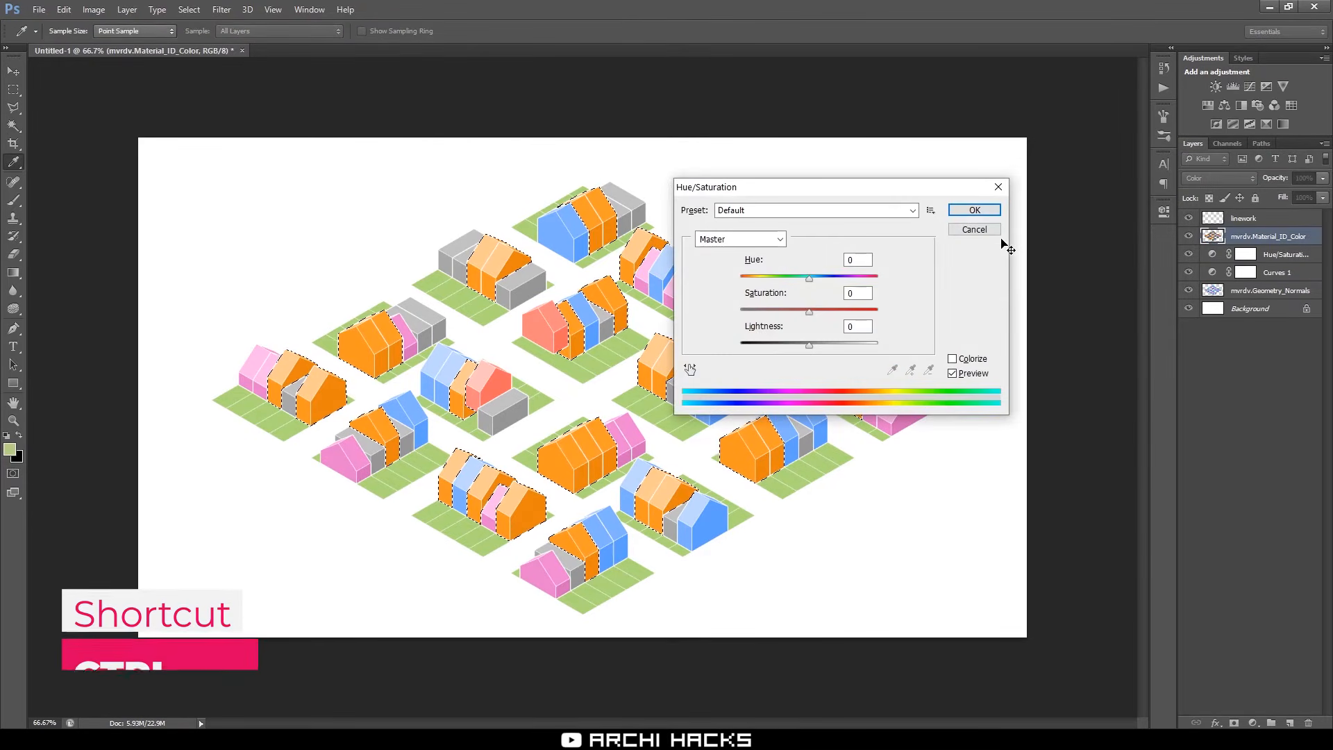
drag(810, 281, 816, 276)
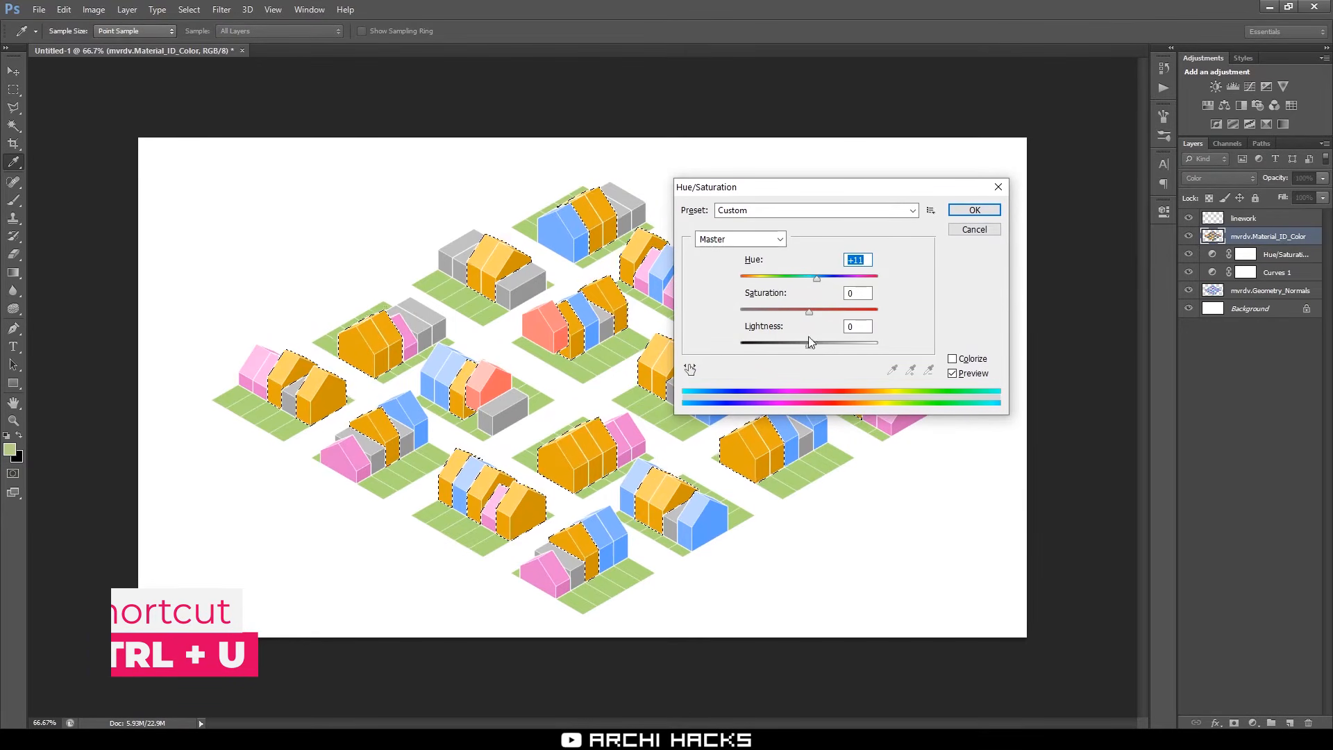
key(Tab)
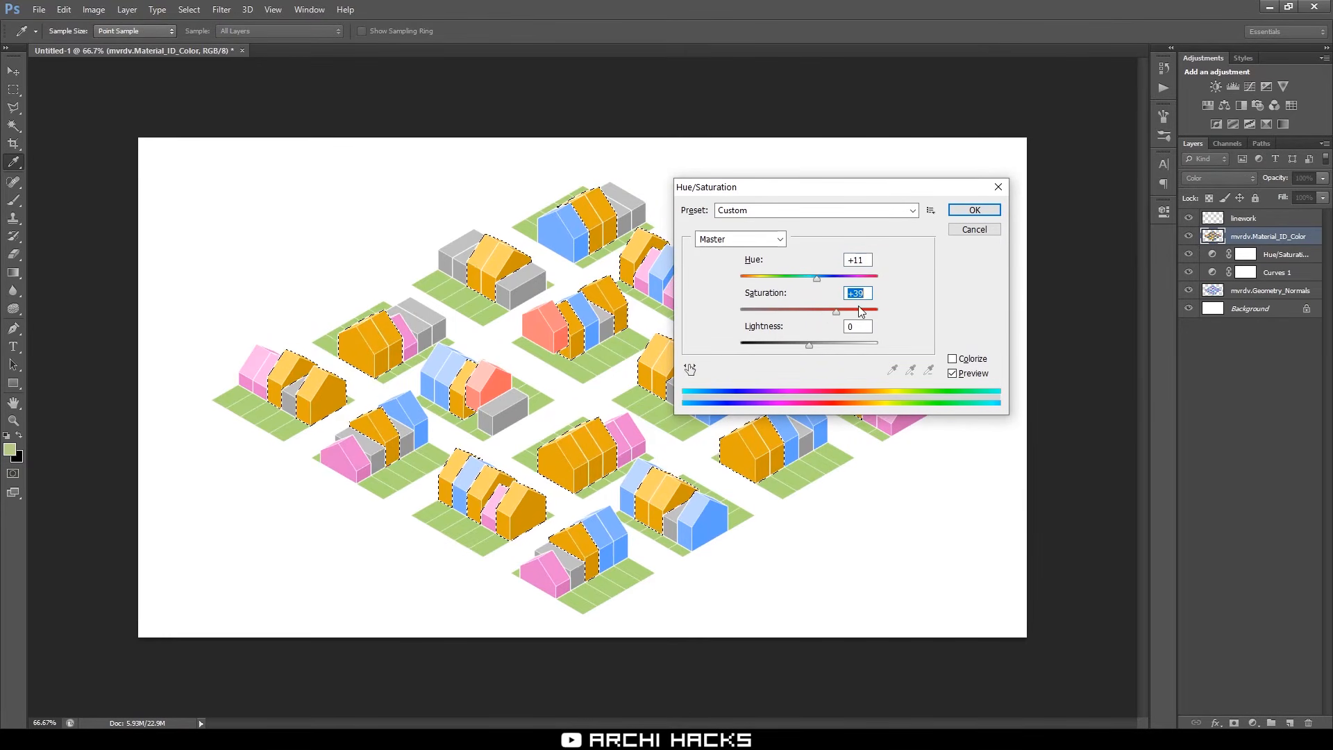
click(975, 210)
key(ctrl+d)
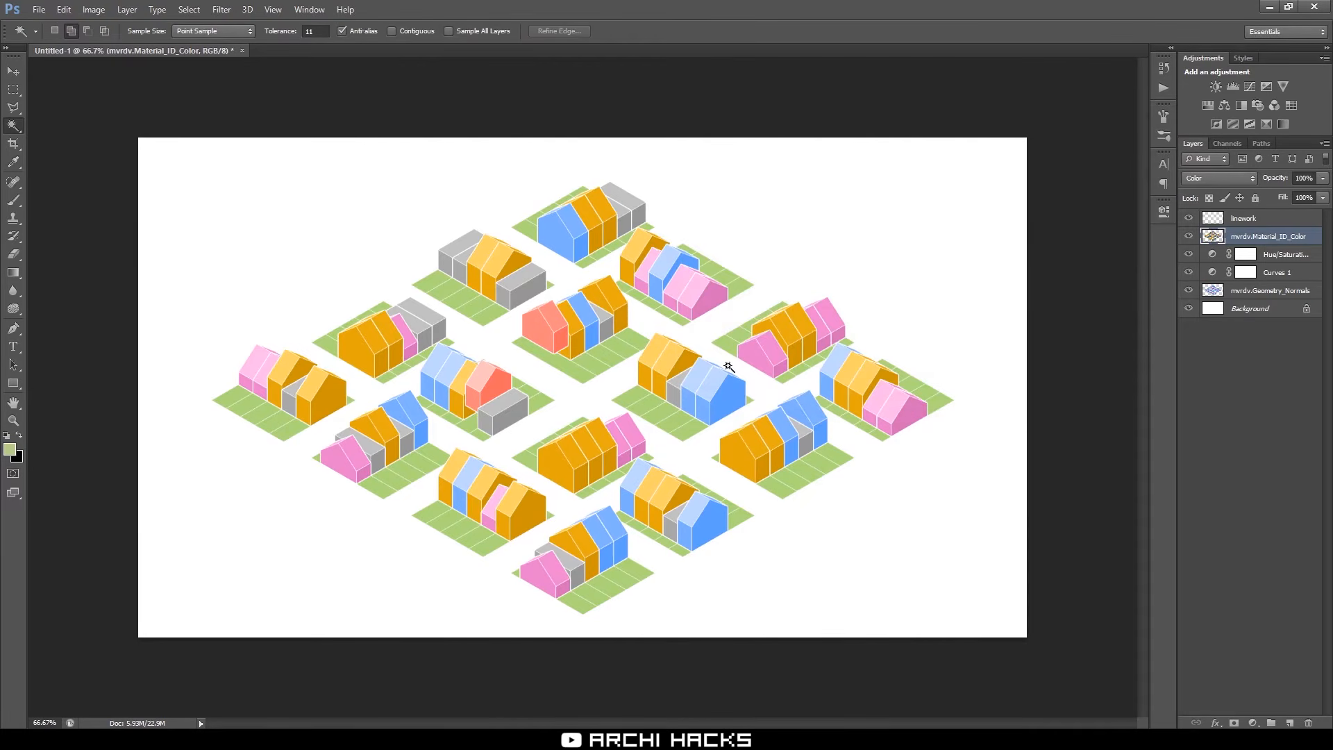
Select the pink houses, recolor them purple with Hue -39 and Saturation about -23, and deselect
click(763, 350)
key(ctrl+u)
drag(809, 277, 802, 311)
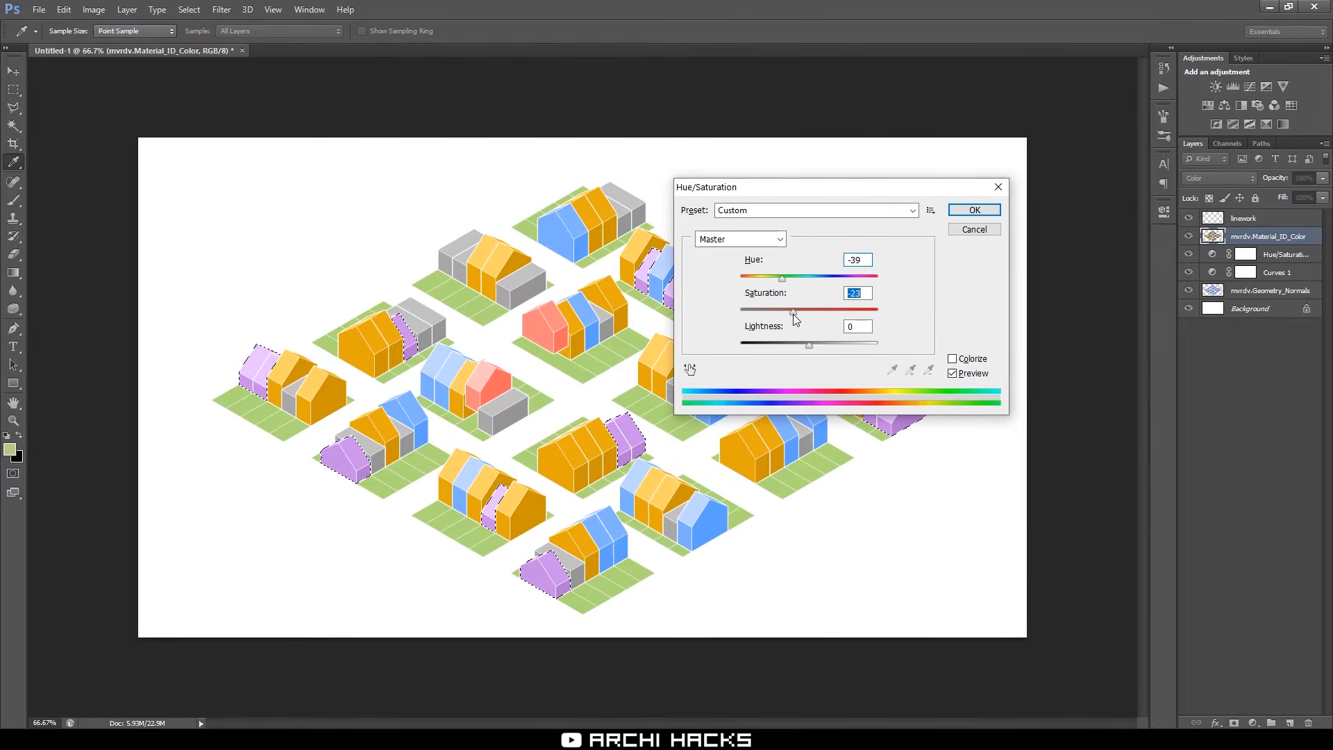
click(975, 210)
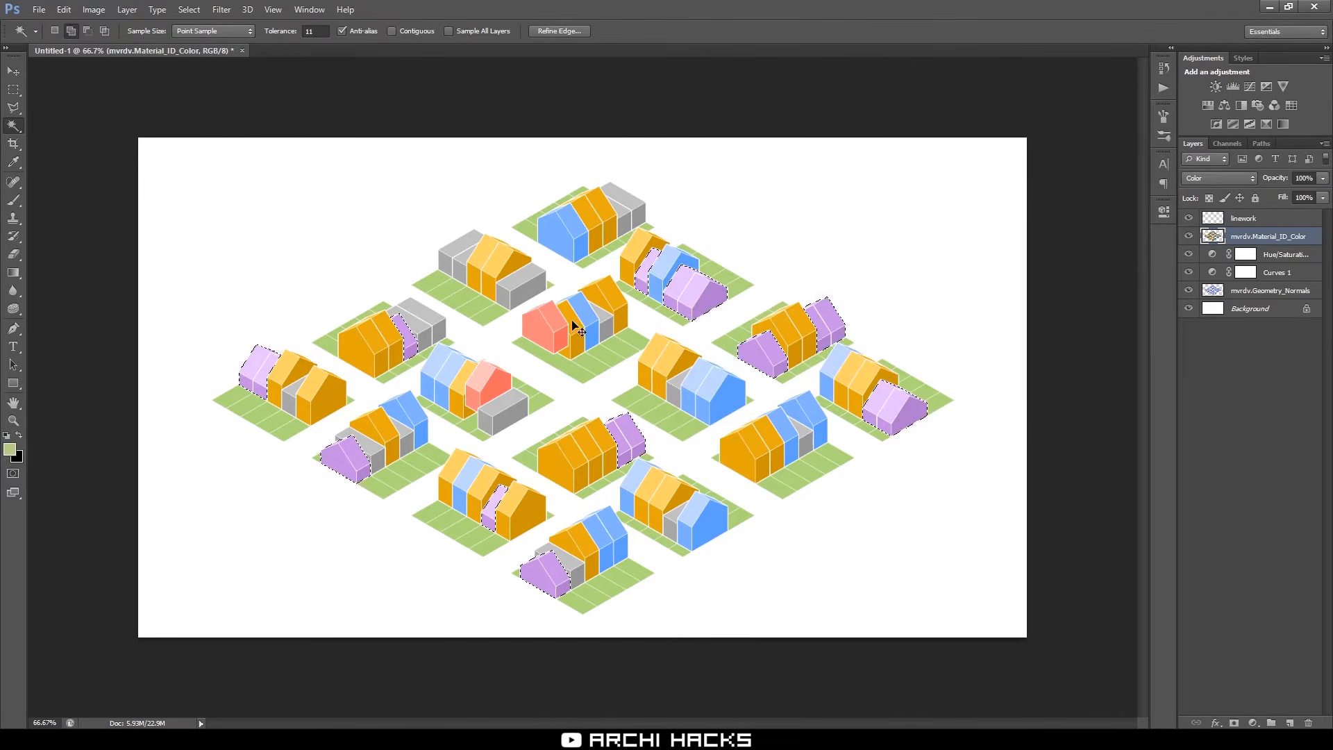
key(ctrl+d)
Select the red houses, adjust them to Hue +1 and Saturation +100, and deselect
click(549, 332)
key(ctrl+u)
drag(762, 278, 879, 310)
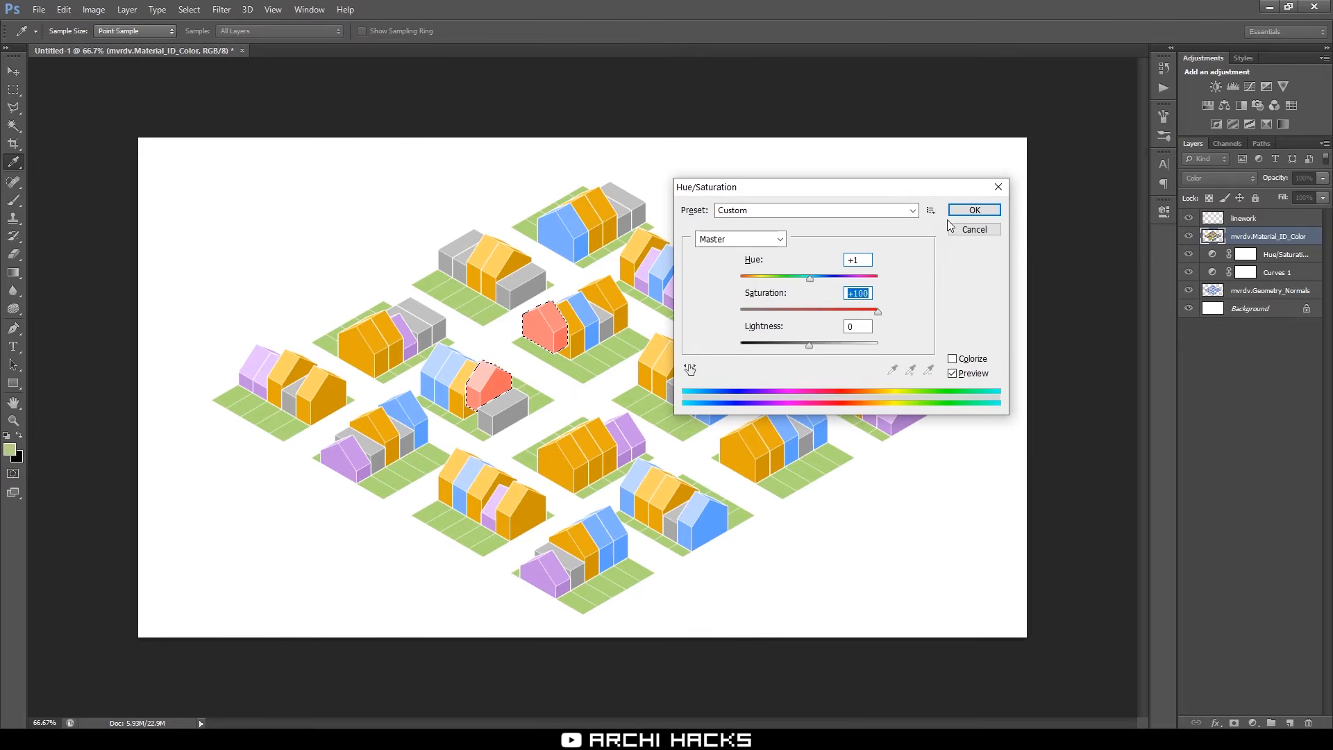
click(974, 209)
key(ctrl+d)
key(v)
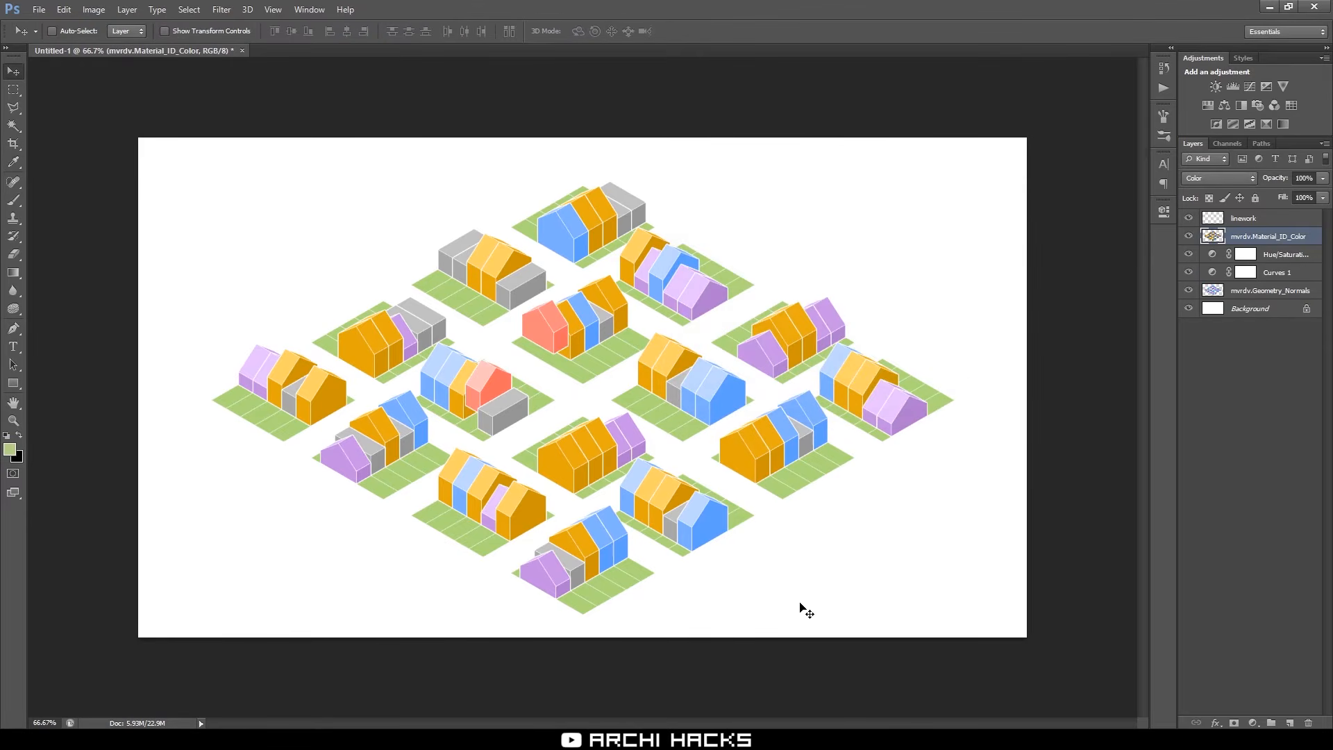
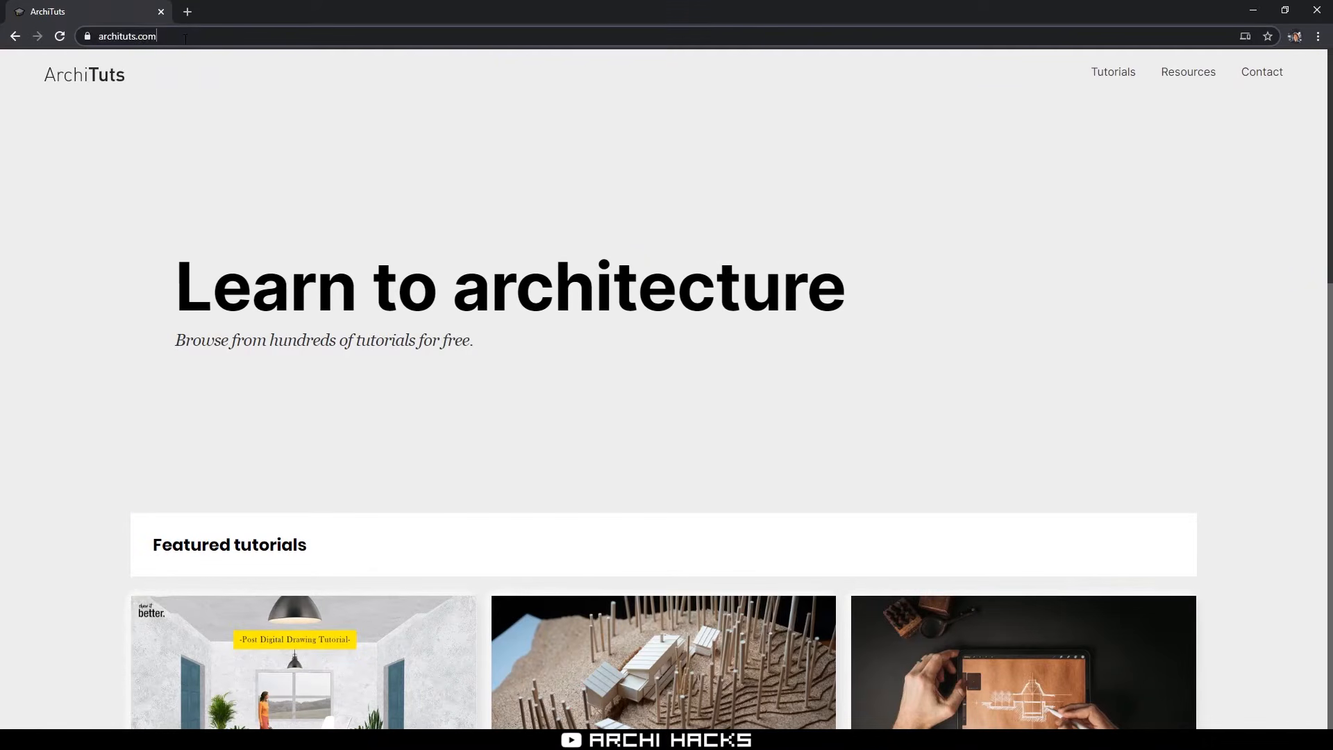
Switch to the browser and open the Resources page of archituts.com
click(142, 36)
click(337, 249)
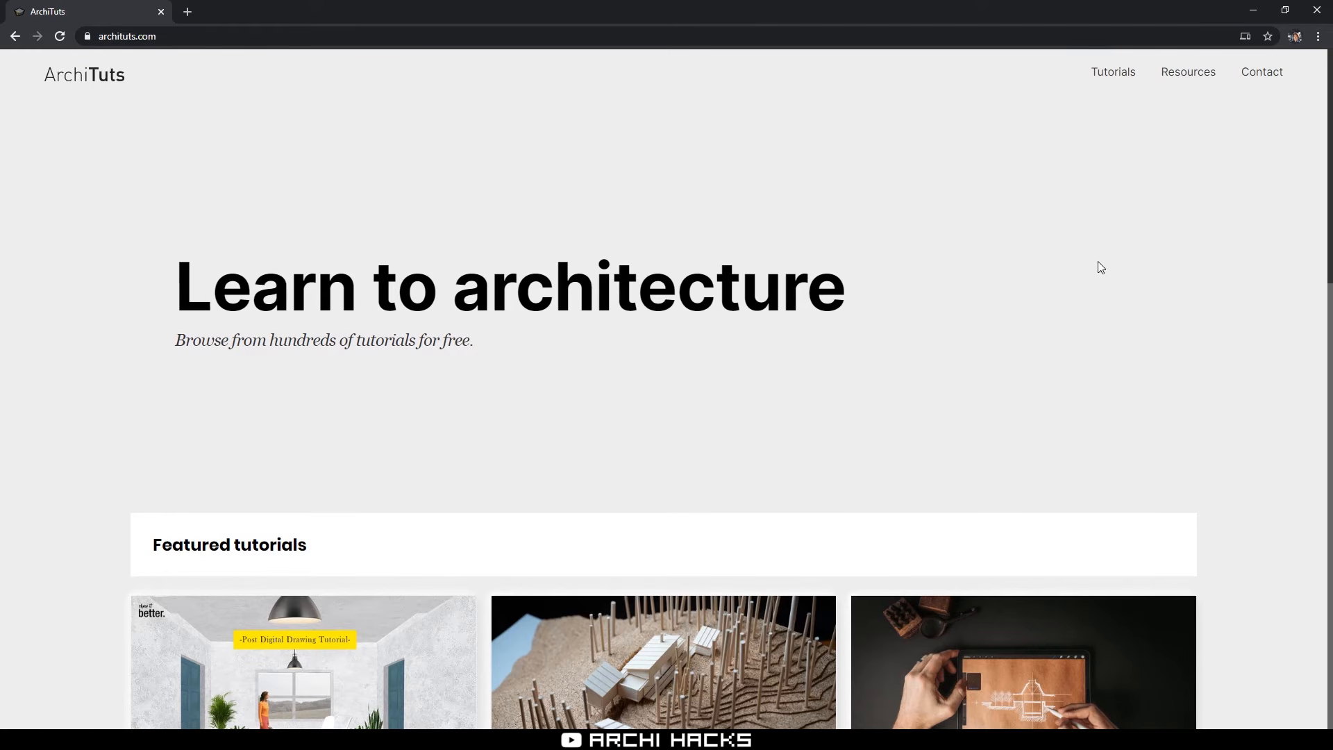
click(1193, 75)
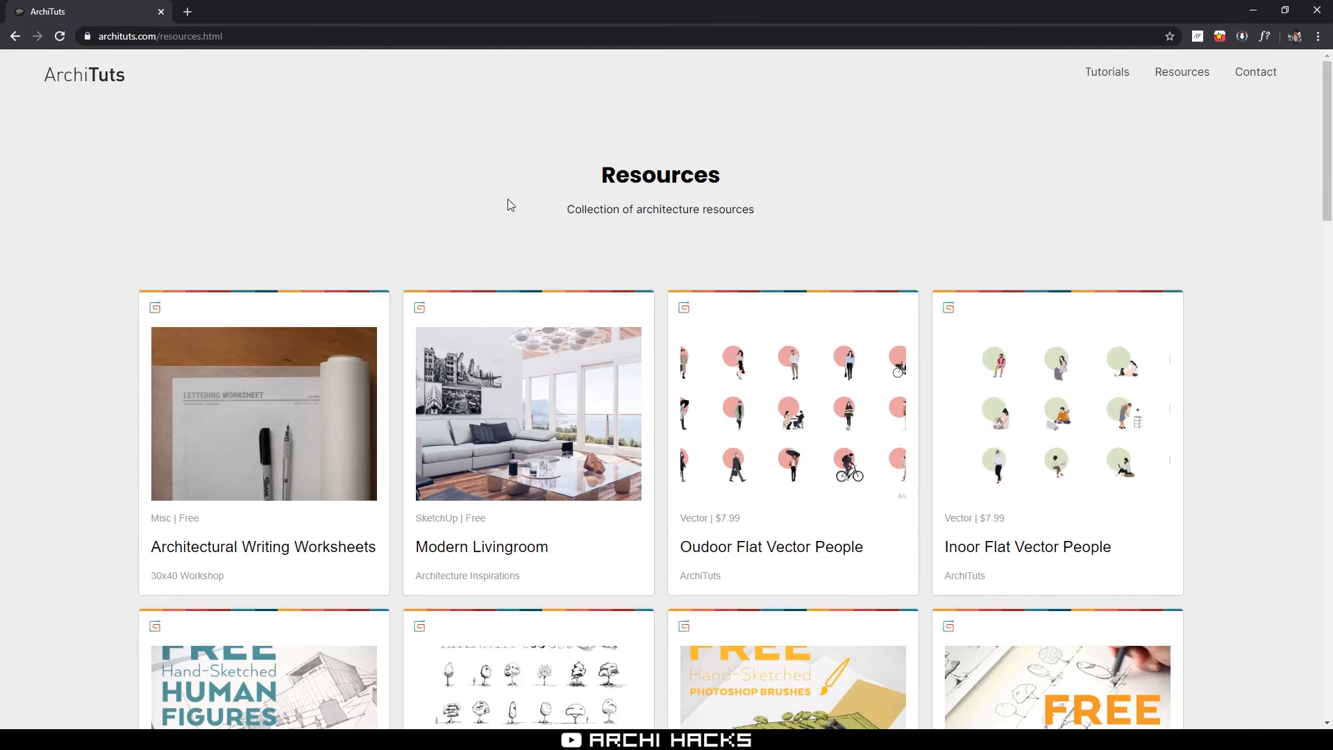
Browse the free architecture resources and open the Tree Brushes item by Show it Better
scroll(555, 292, down, 6)
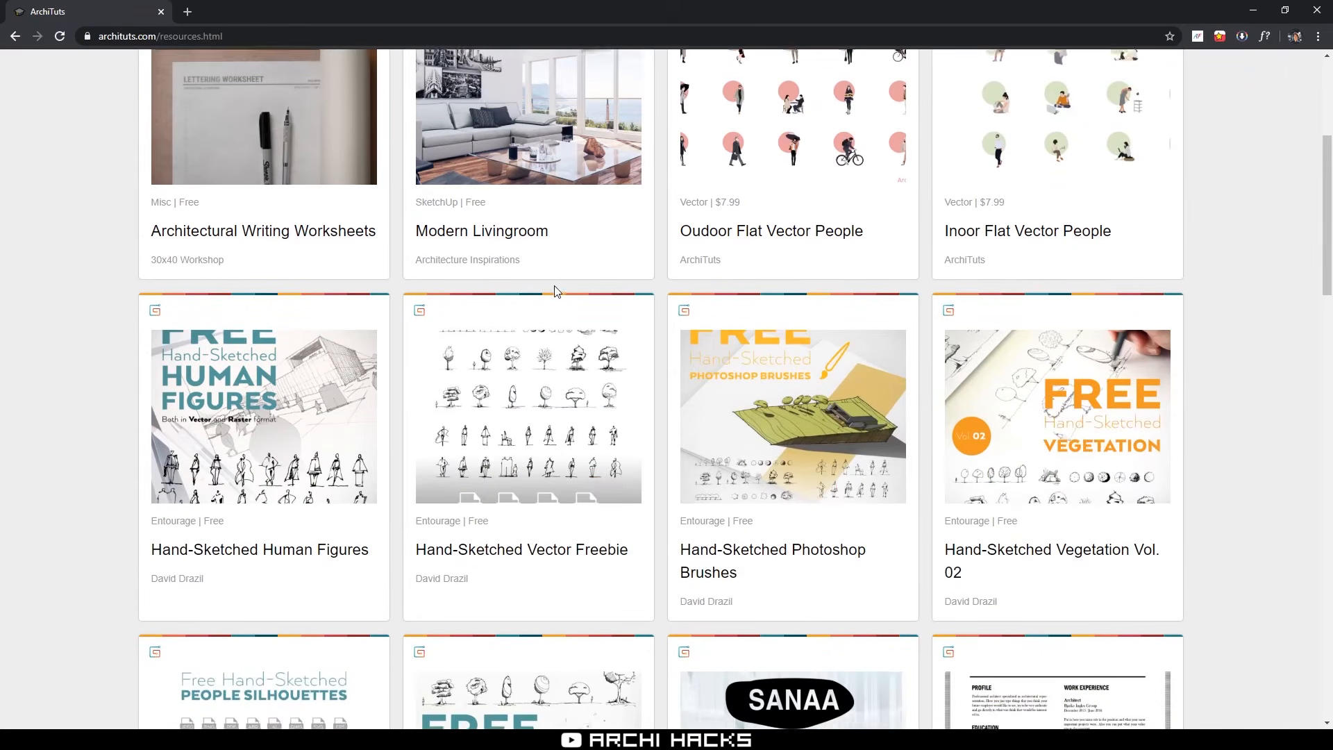
scroll(569, 484, down, 3)
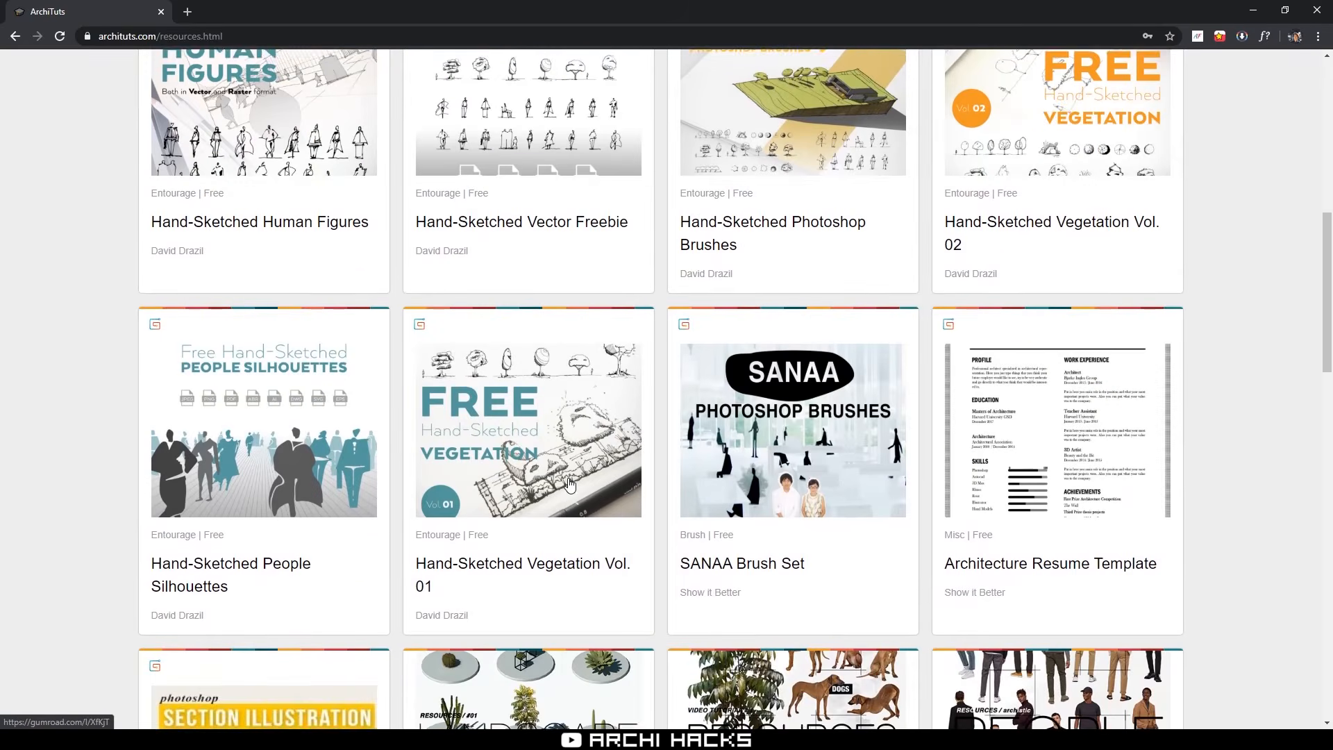
scroll(569, 484, up, 2)
scroll(569, 484, down, 6)
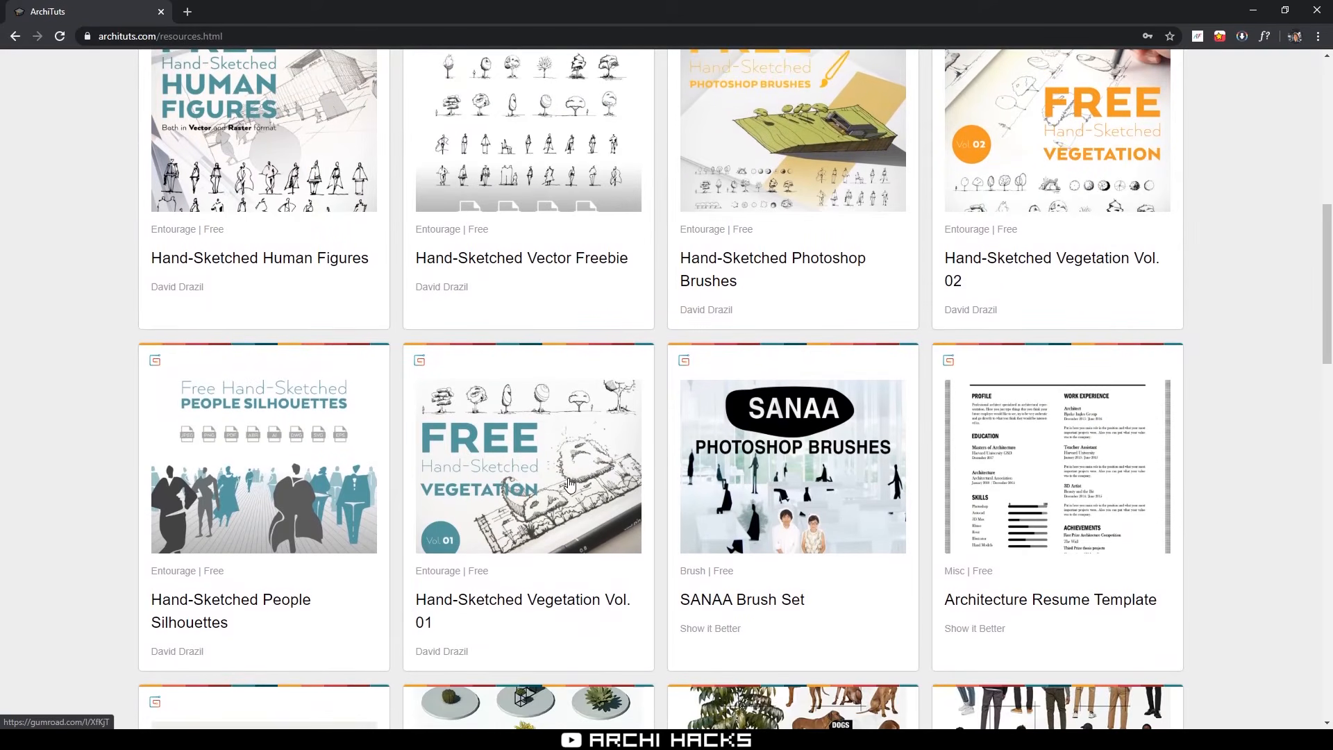
scroll(570, 484, up, 1)
scroll(569, 484, down, 1)
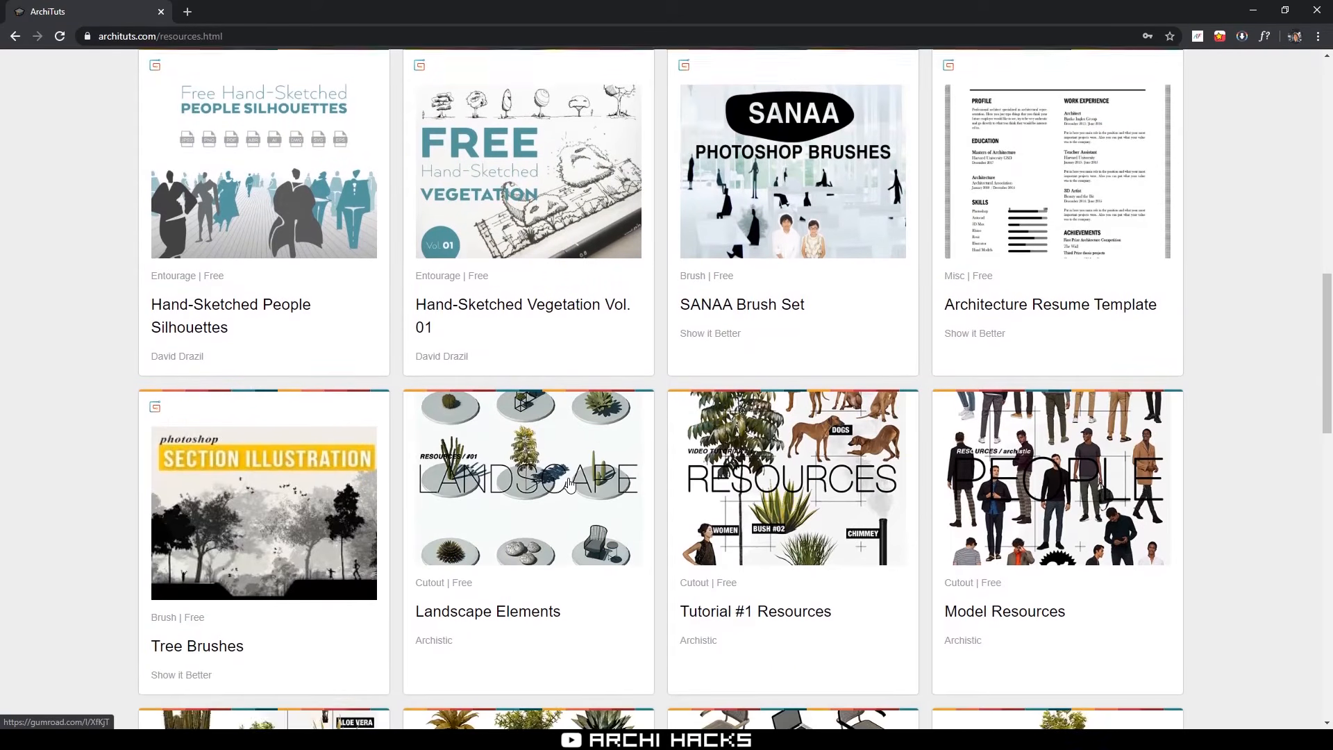
click(255, 542)
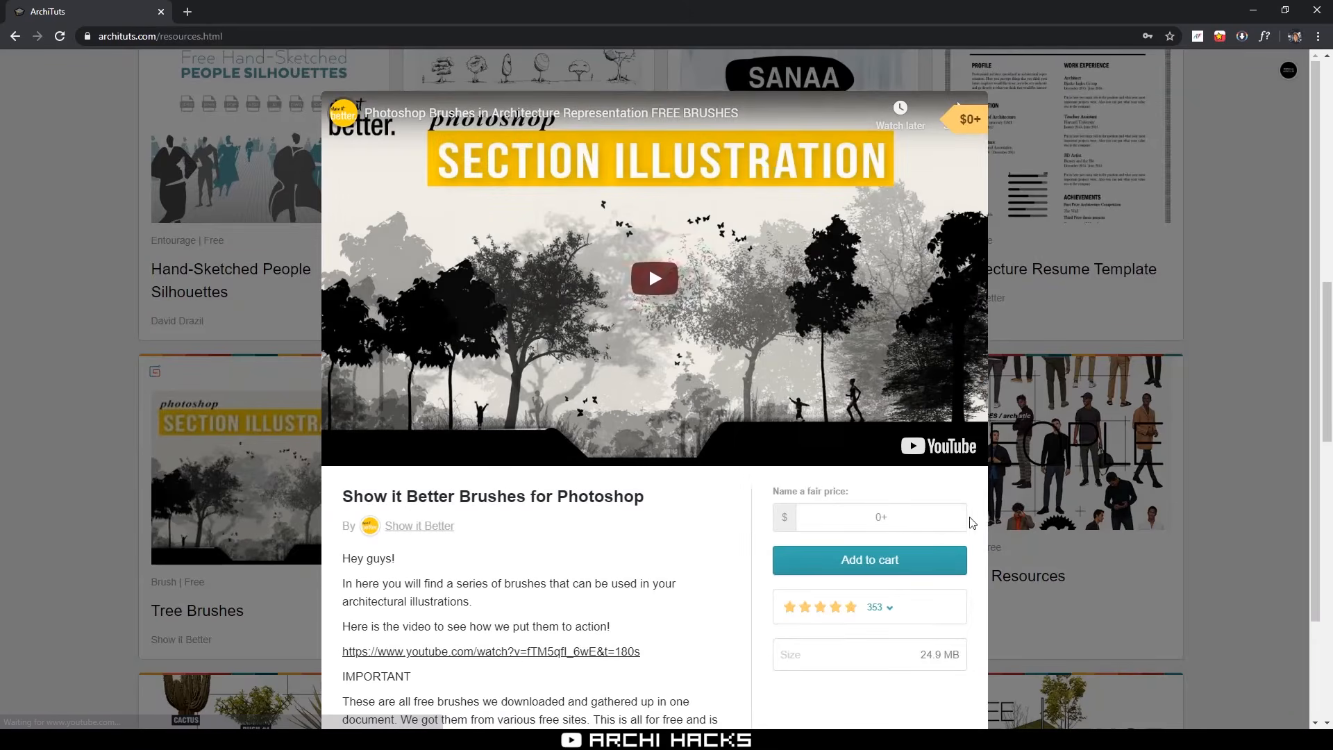
Set the price of Show it Better Brushes for Photoshop to $0 and add it to the cart
click(903, 525)
text(0)
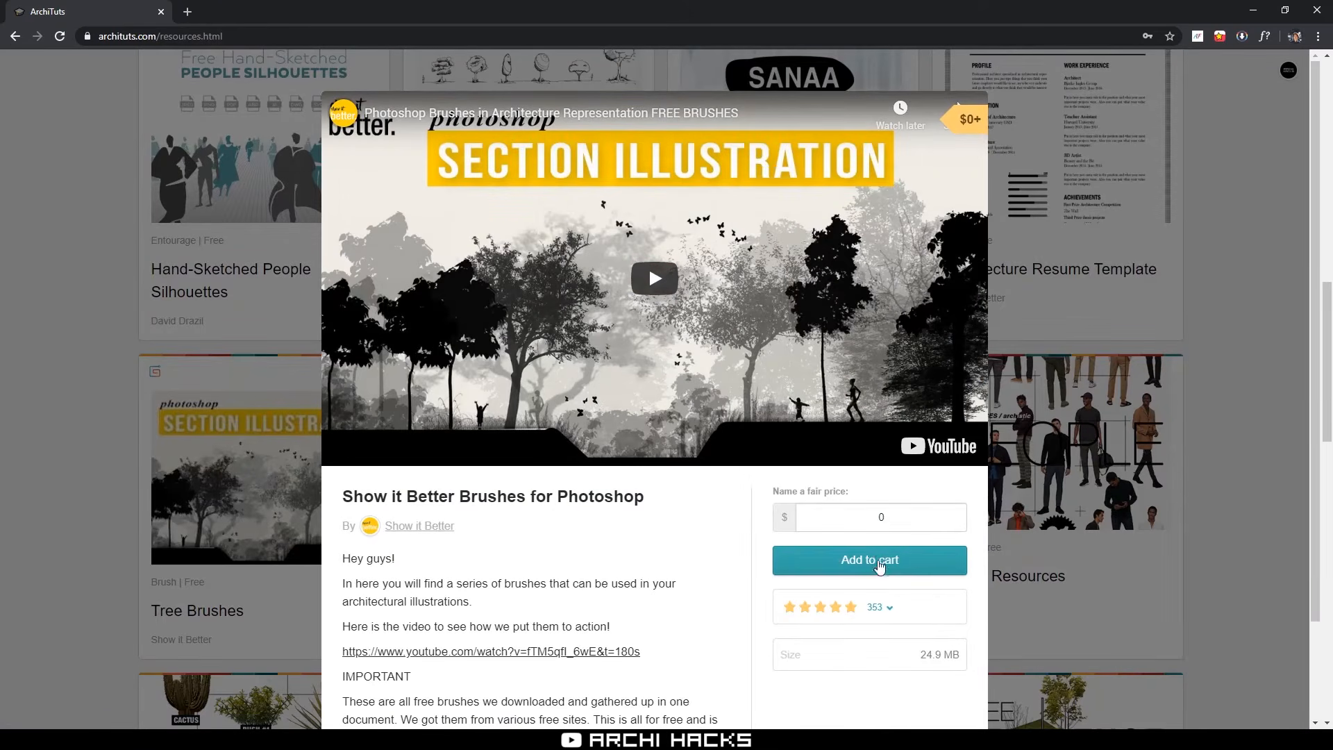
click(868, 560)
Open the SANAA Brush Set resource, set its price to $0 and add it to the cart
scroll(572, 300, up, 5)
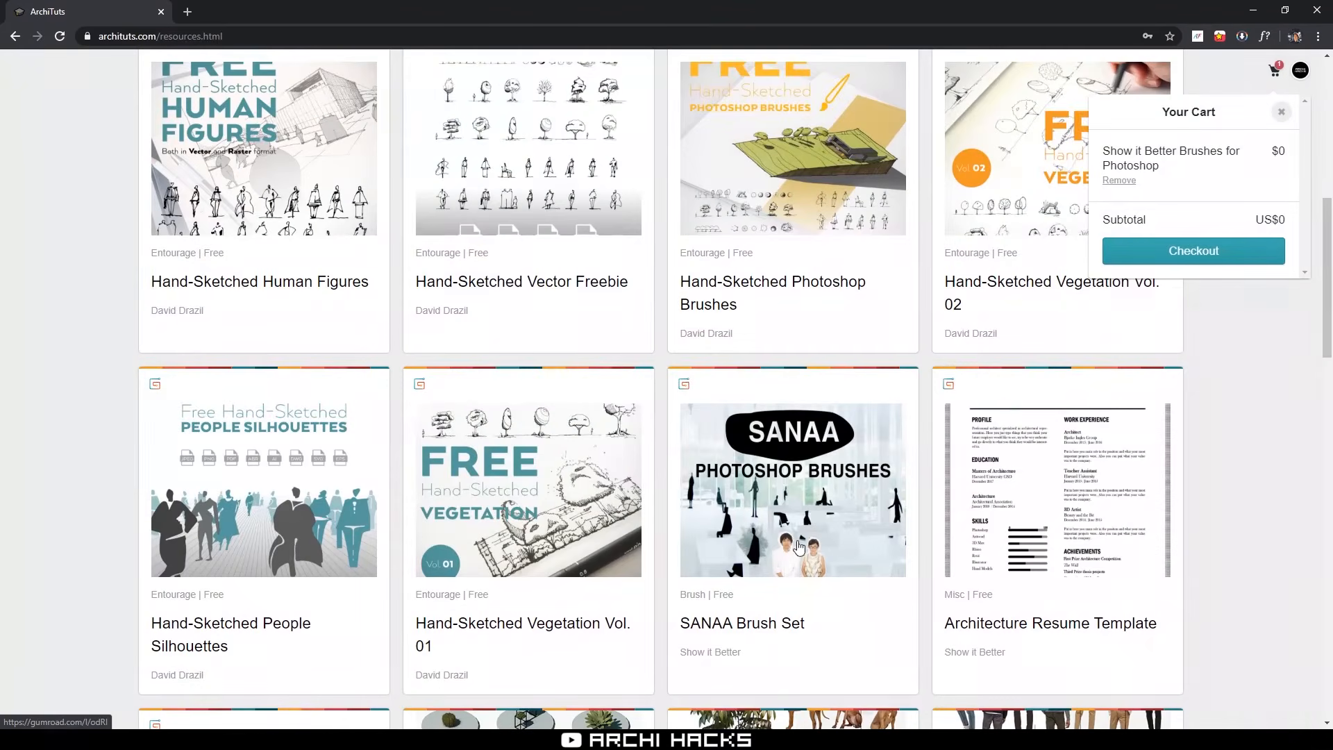
click(805, 529)
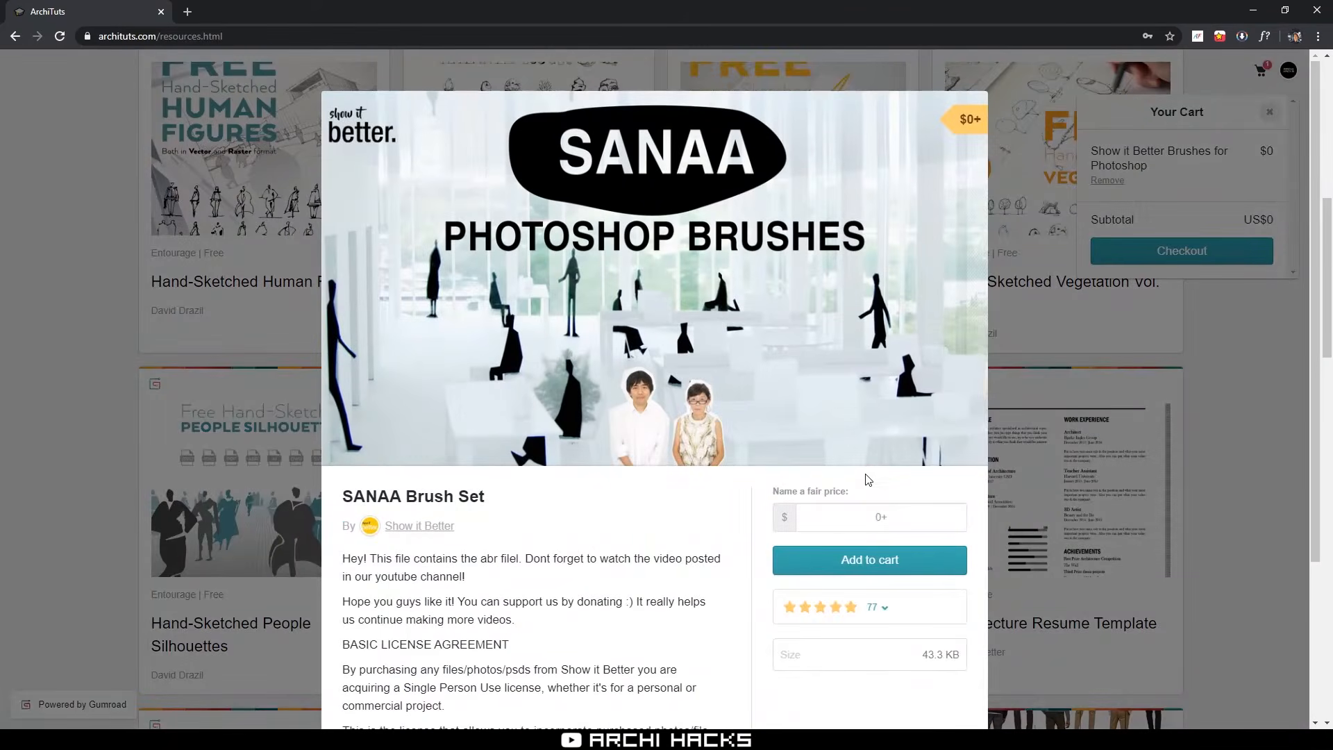
click(889, 514)
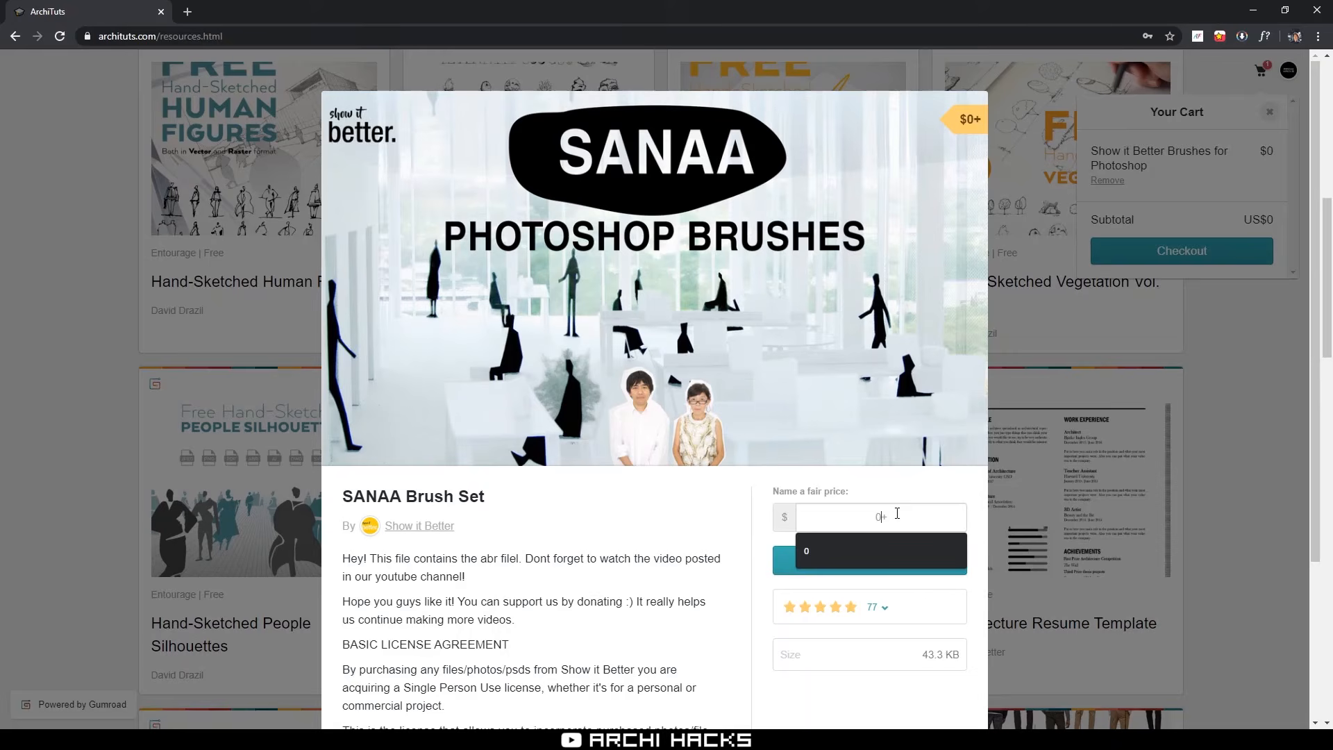
click(871, 551)
click(879, 561)
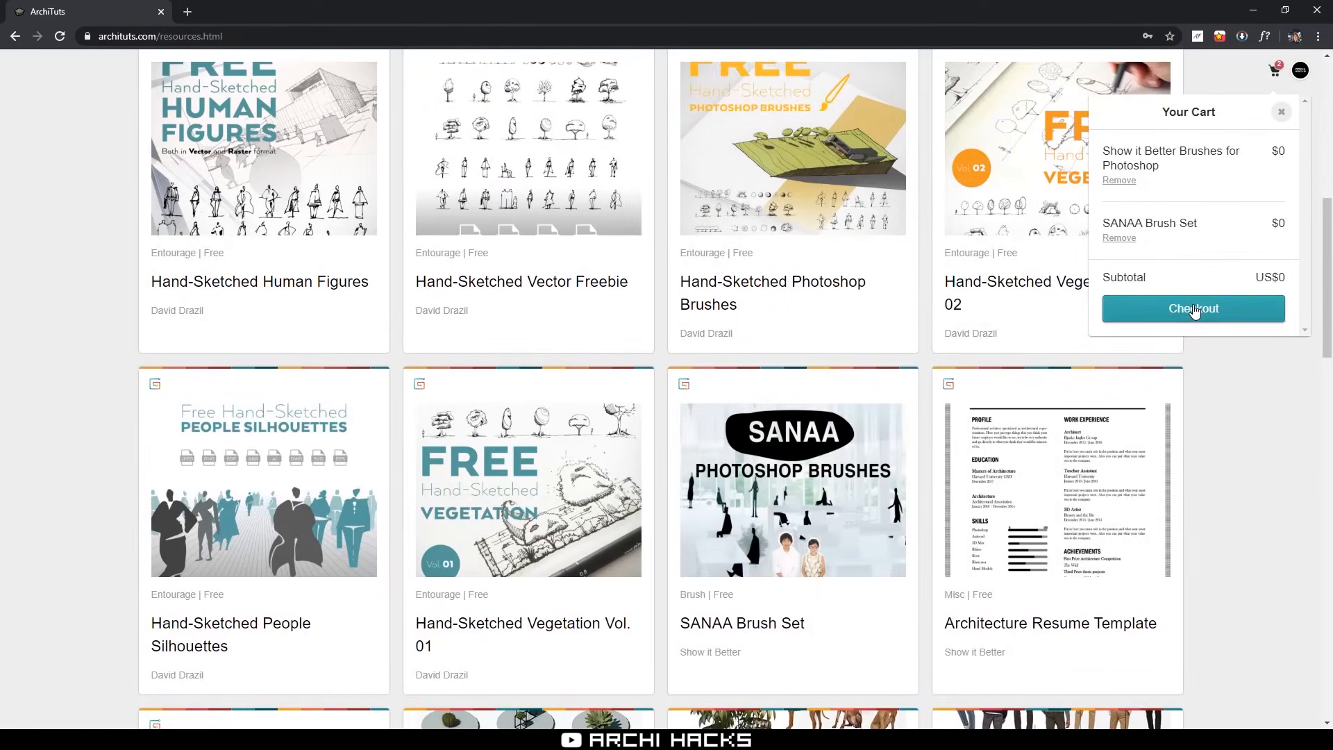
Check out the free cart and get the downloads for the SANAA Brush Set and Show it Better Brushes for Photoshop
click(1194, 309)
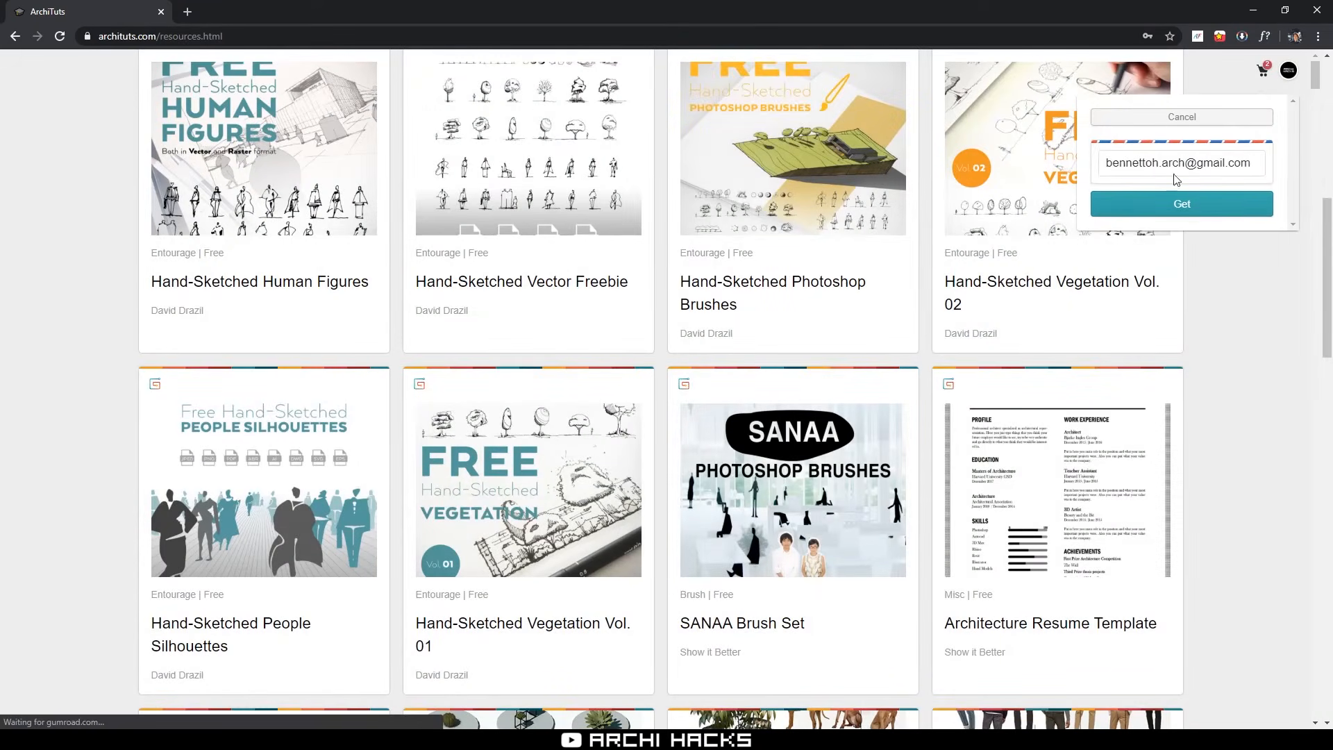
click(1187, 210)
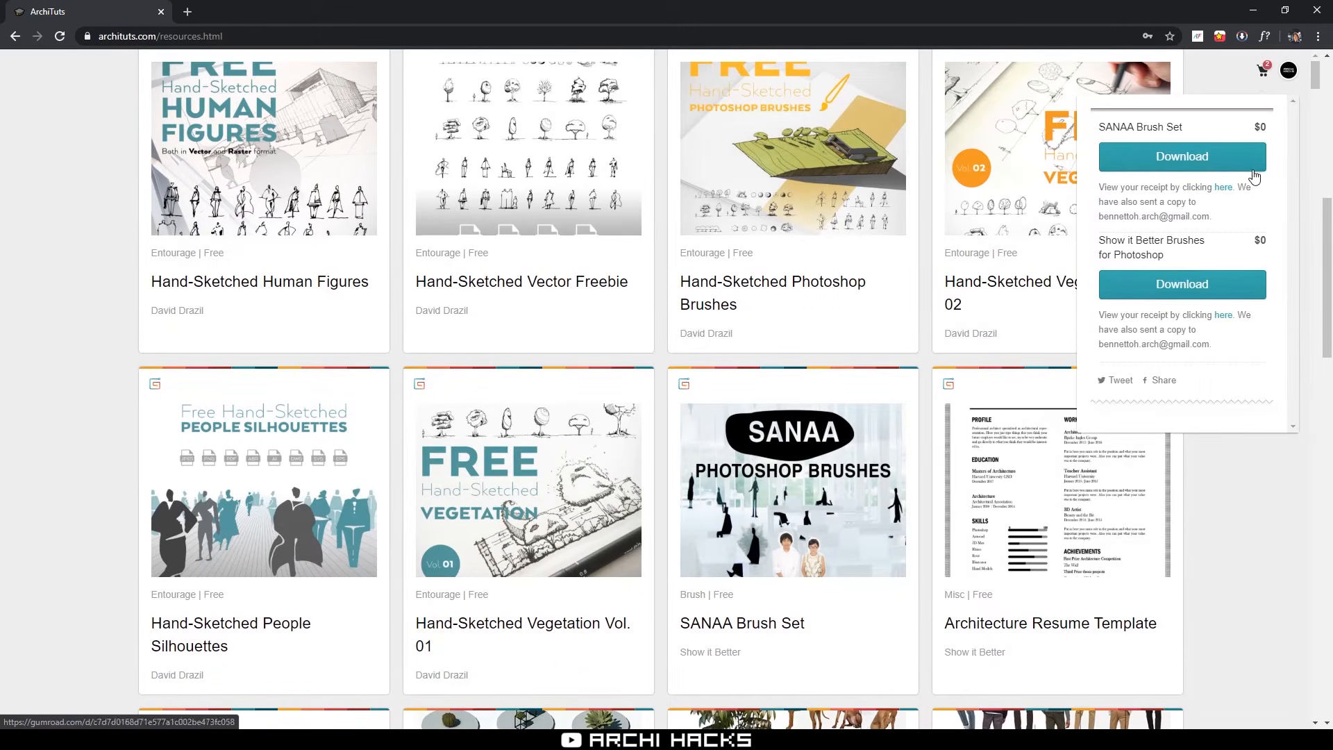
click(1220, 174)
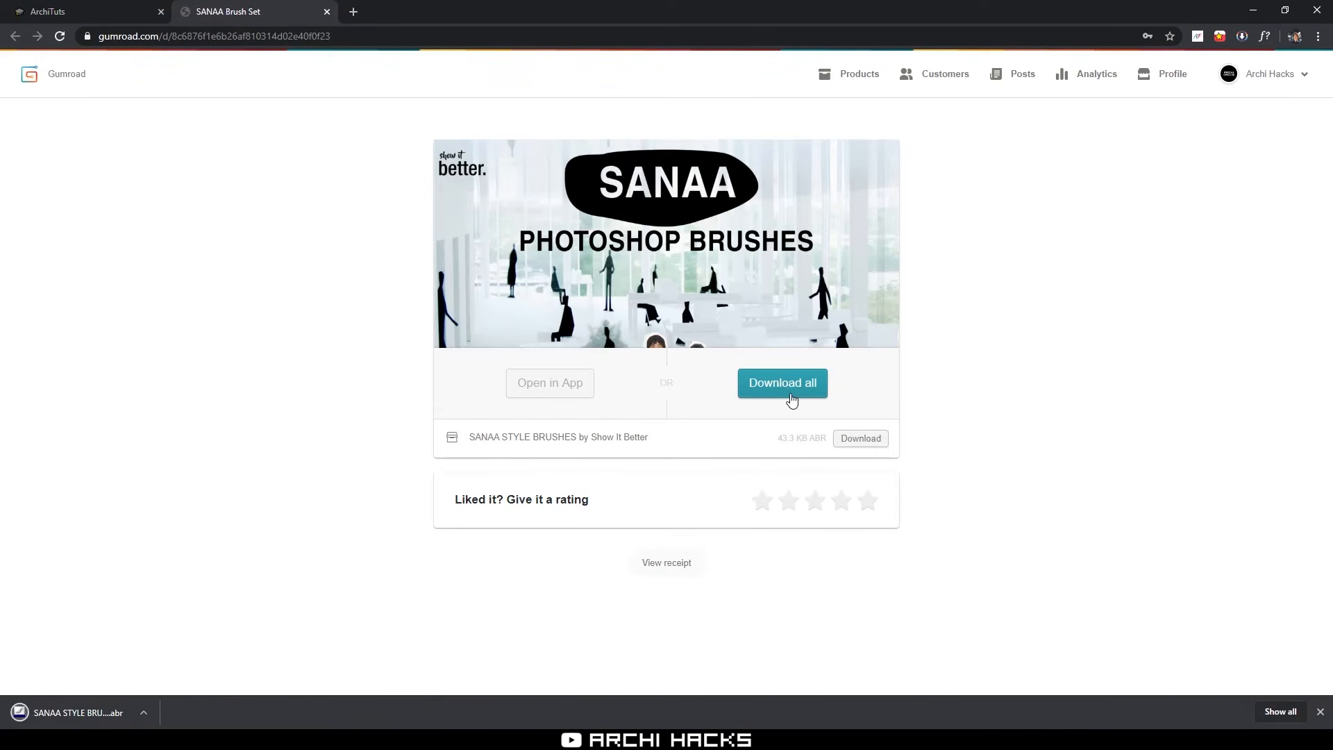
click(70, 12)
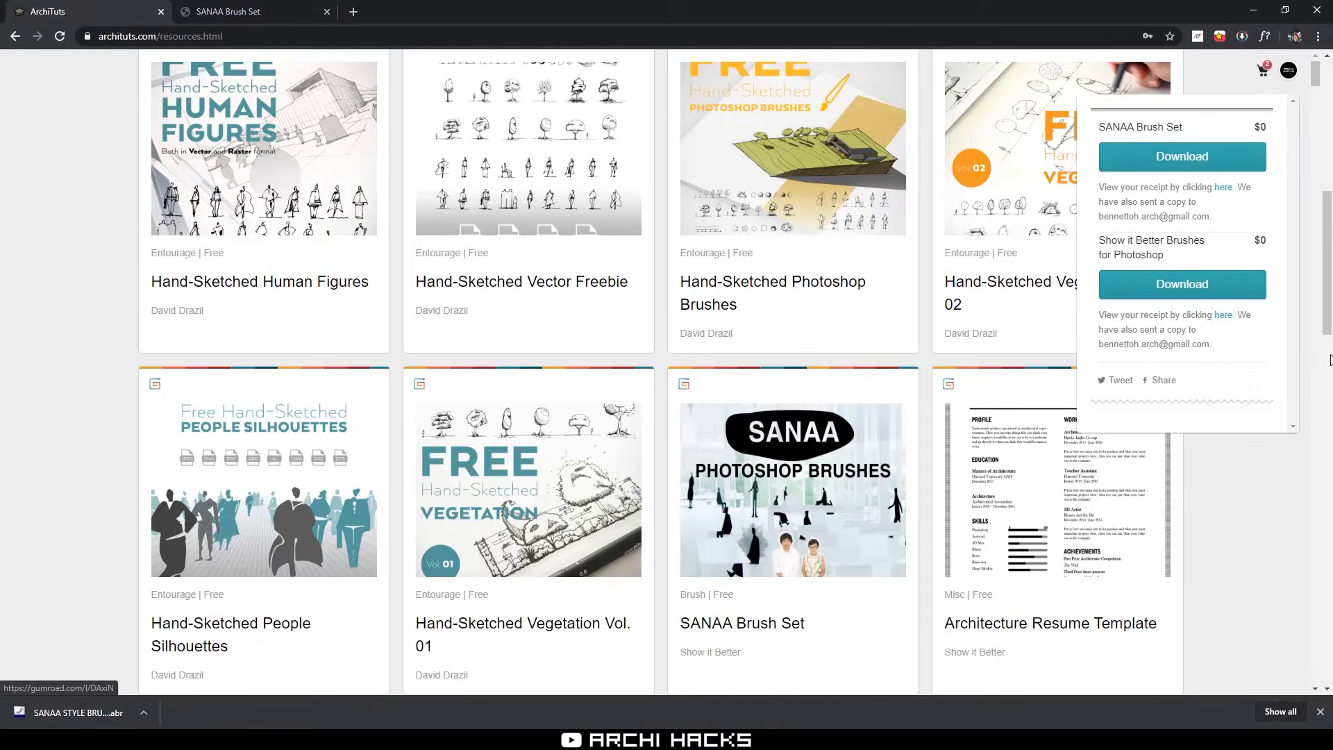
click(1187, 286)
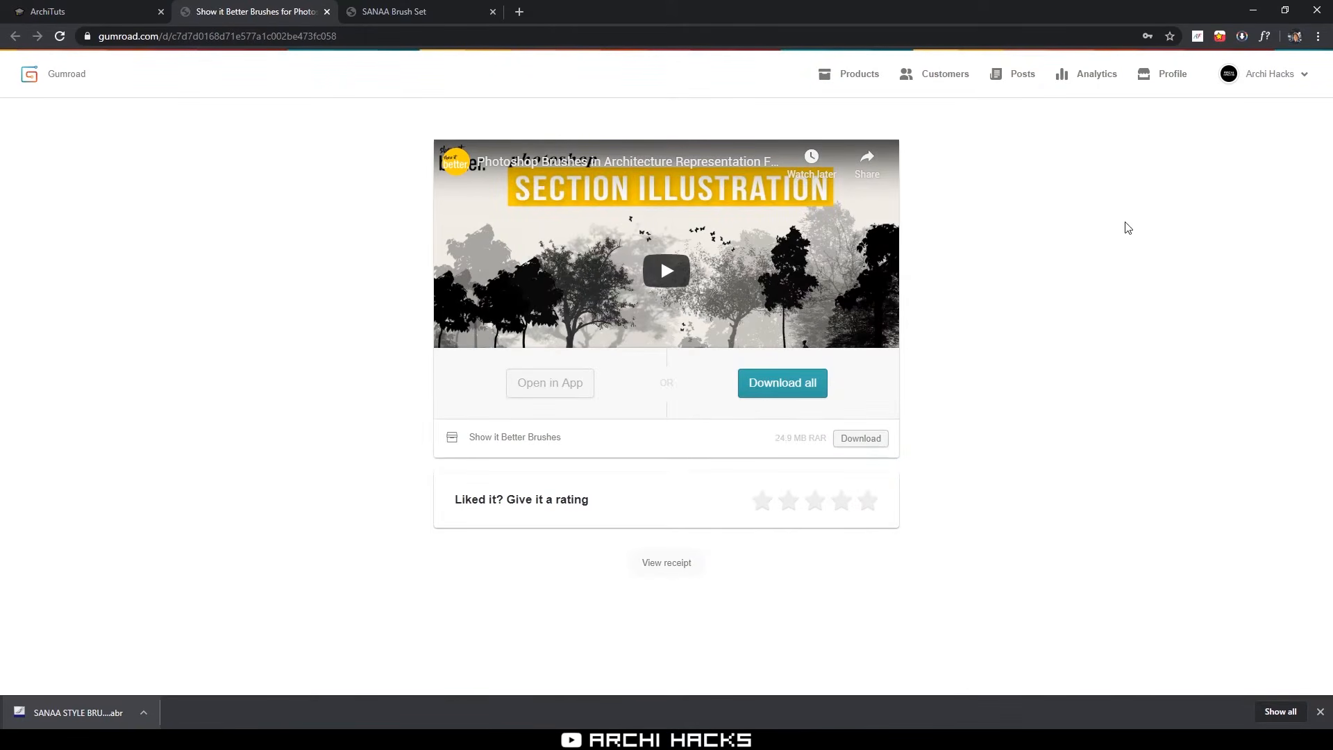
Switch back to Photoshop and add a new empty layer above the linework layer
click(1252, 11)
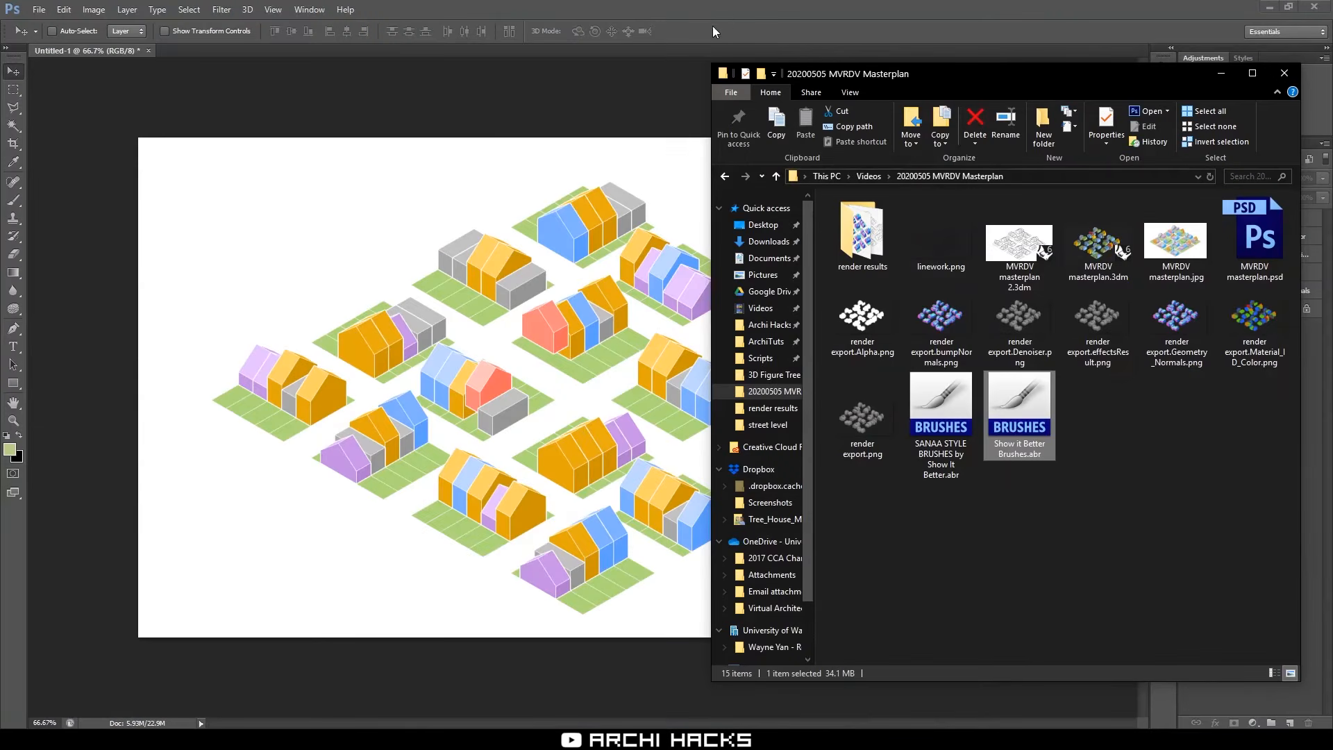
click(748, 10)
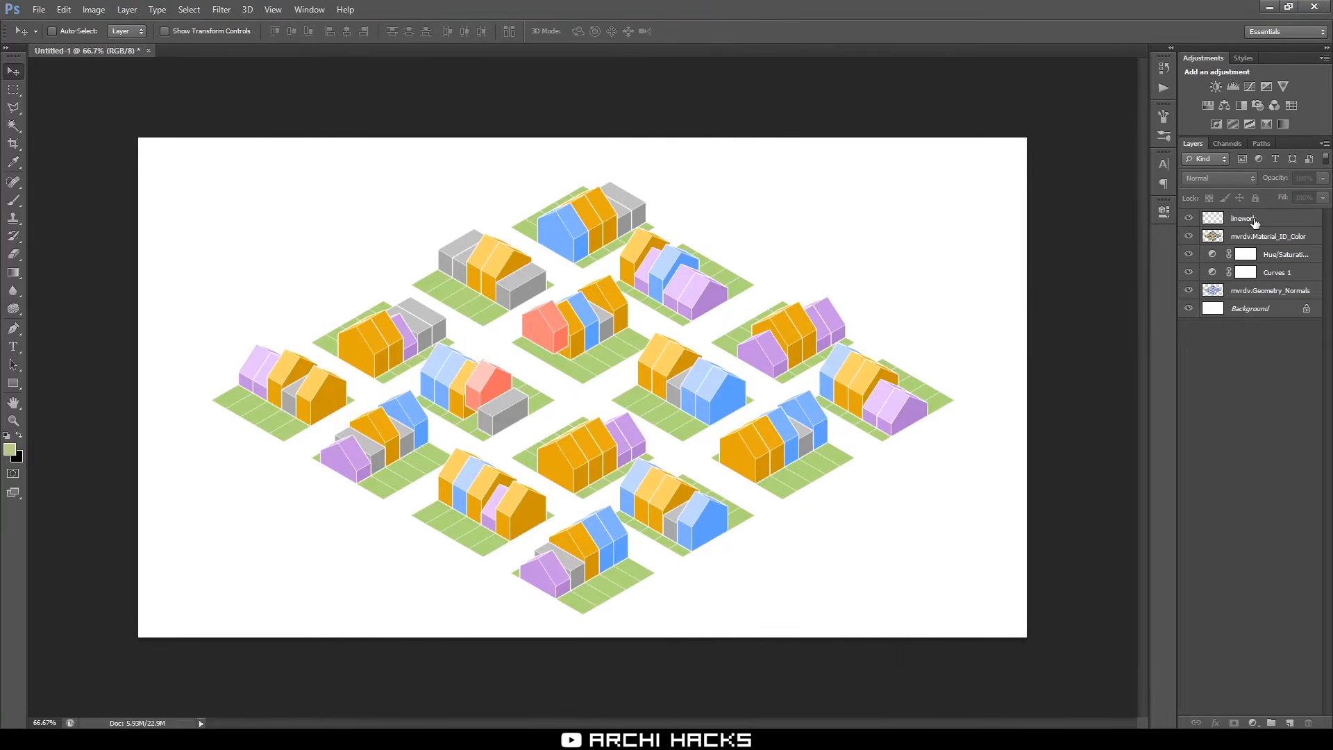
click(1289, 723)
Load the SANAA STYLE BRUSHES by Show It Better.abr file from the 20200505 MVRDV Masterplan folder into the Brush tool's presets
key(b)
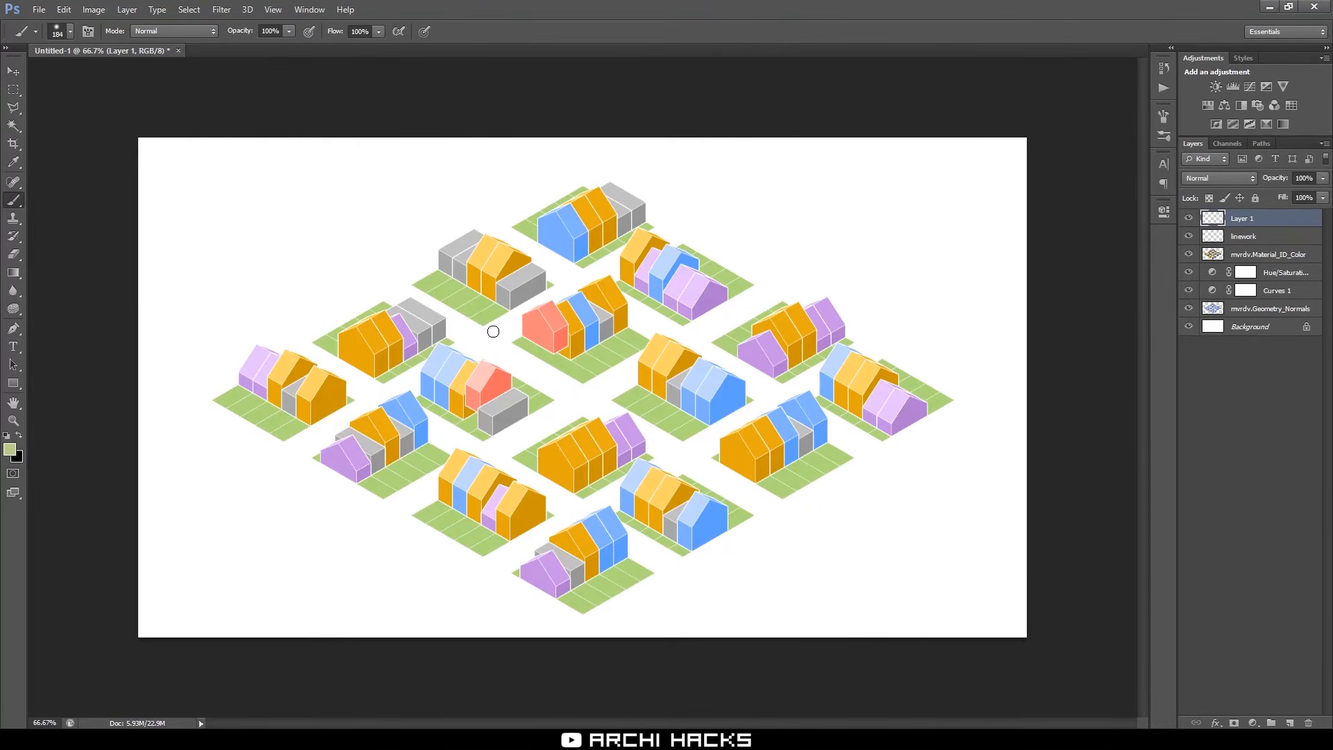
right_click(511, 353)
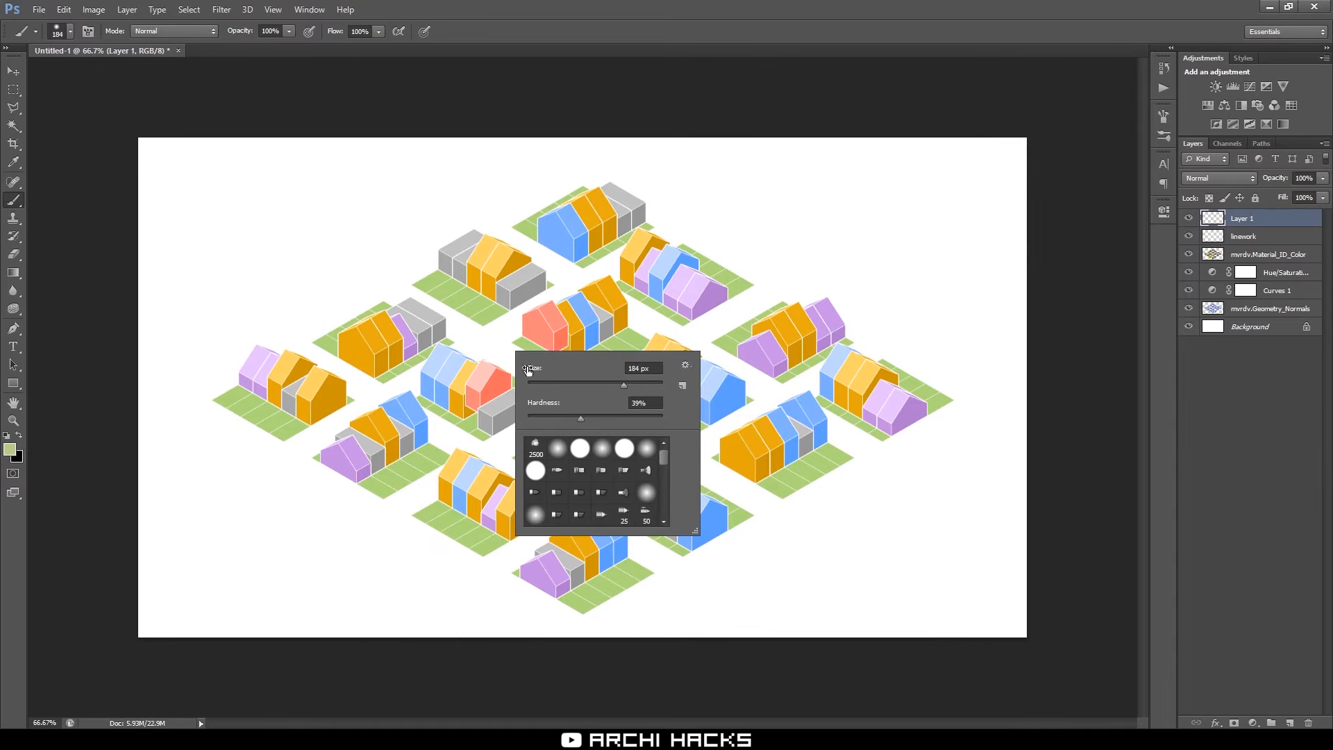
click(687, 365)
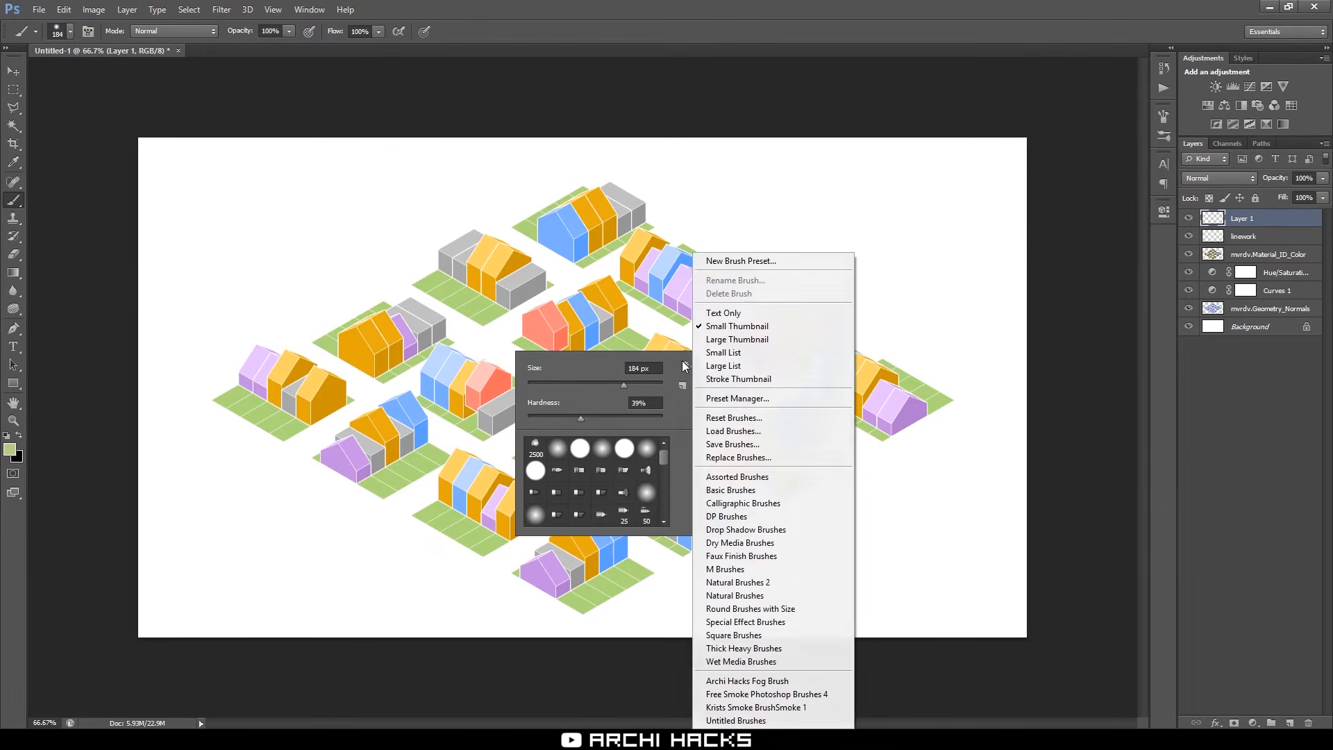
click(740, 433)
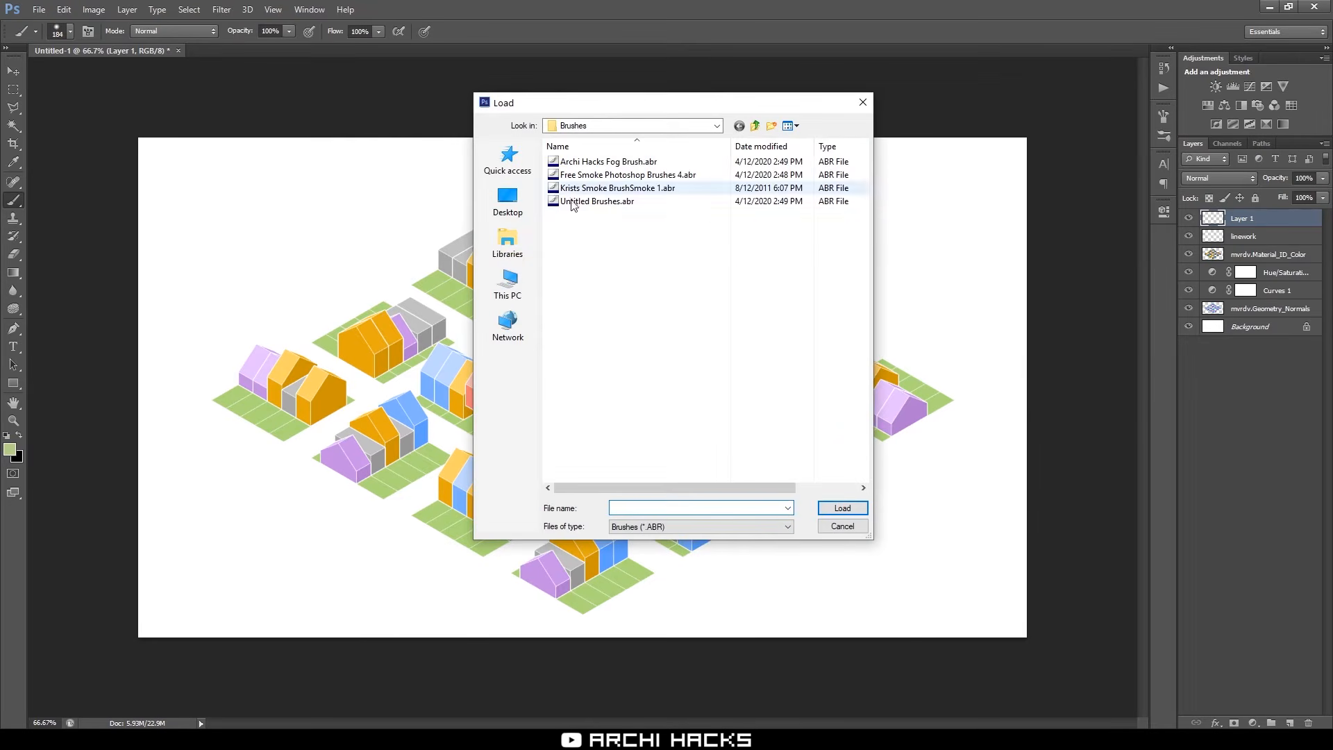
key(alt+Tab)
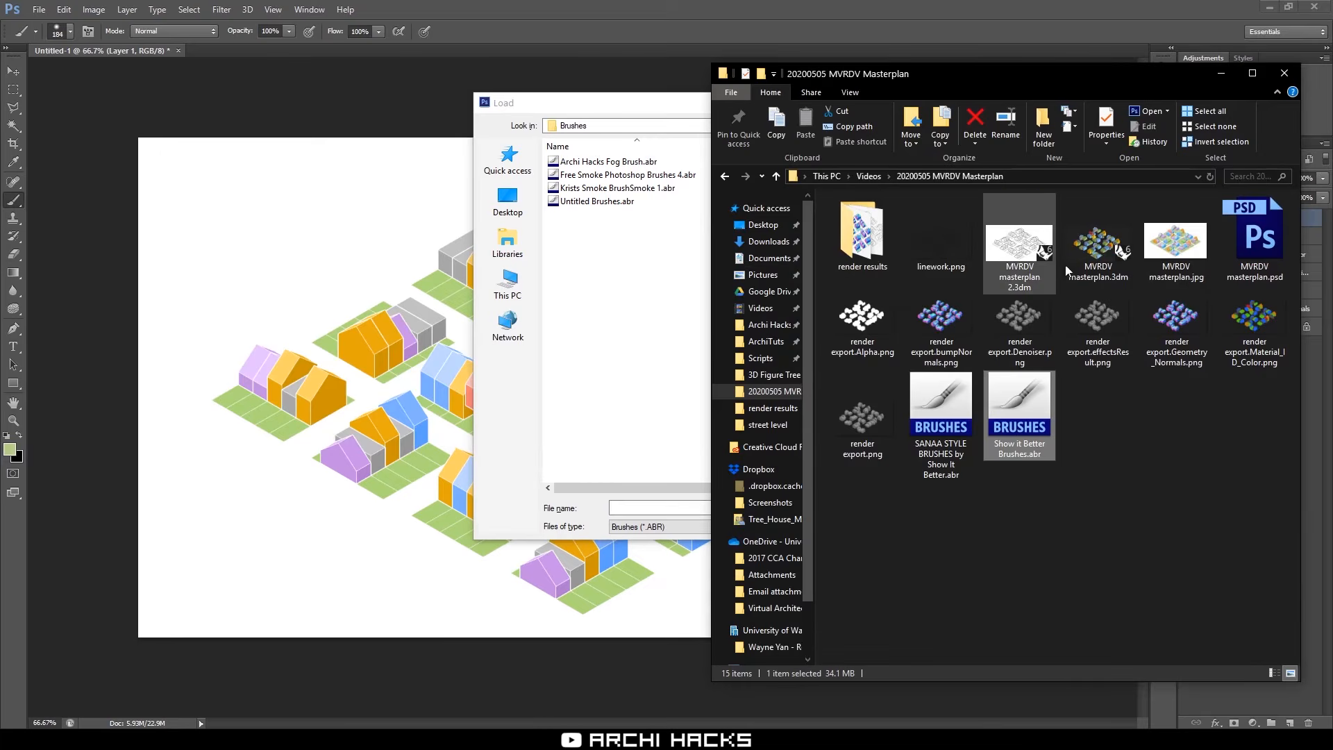
click(1112, 179)
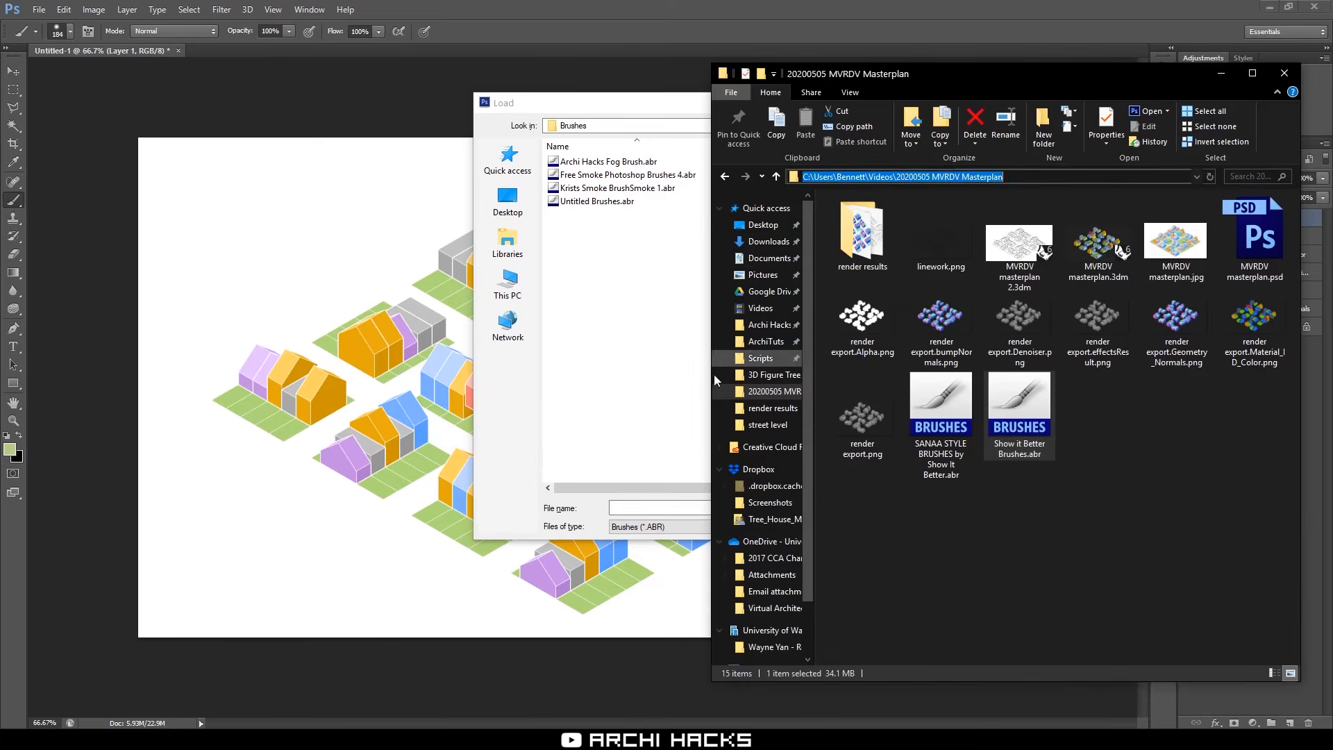
click(589, 467)
click(650, 507)
key(ctrl+v)
key(Return)
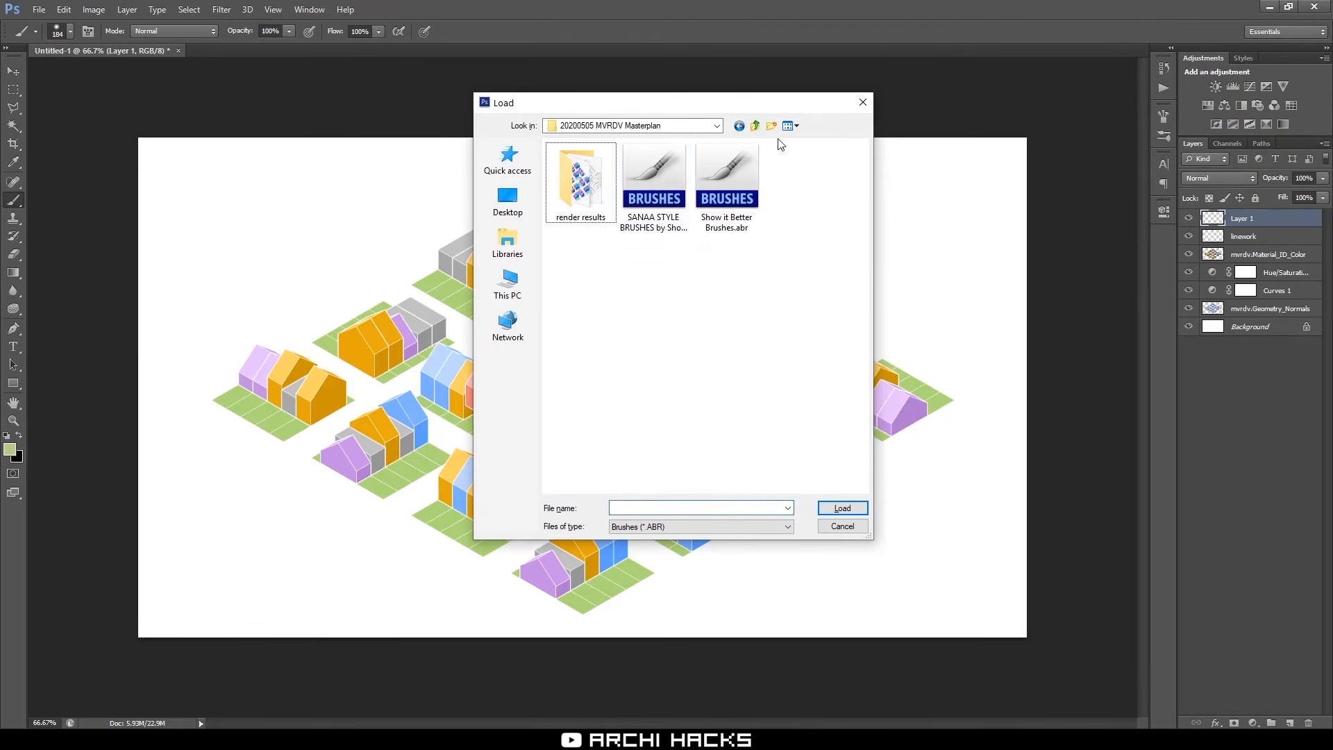
double_click(656, 202)
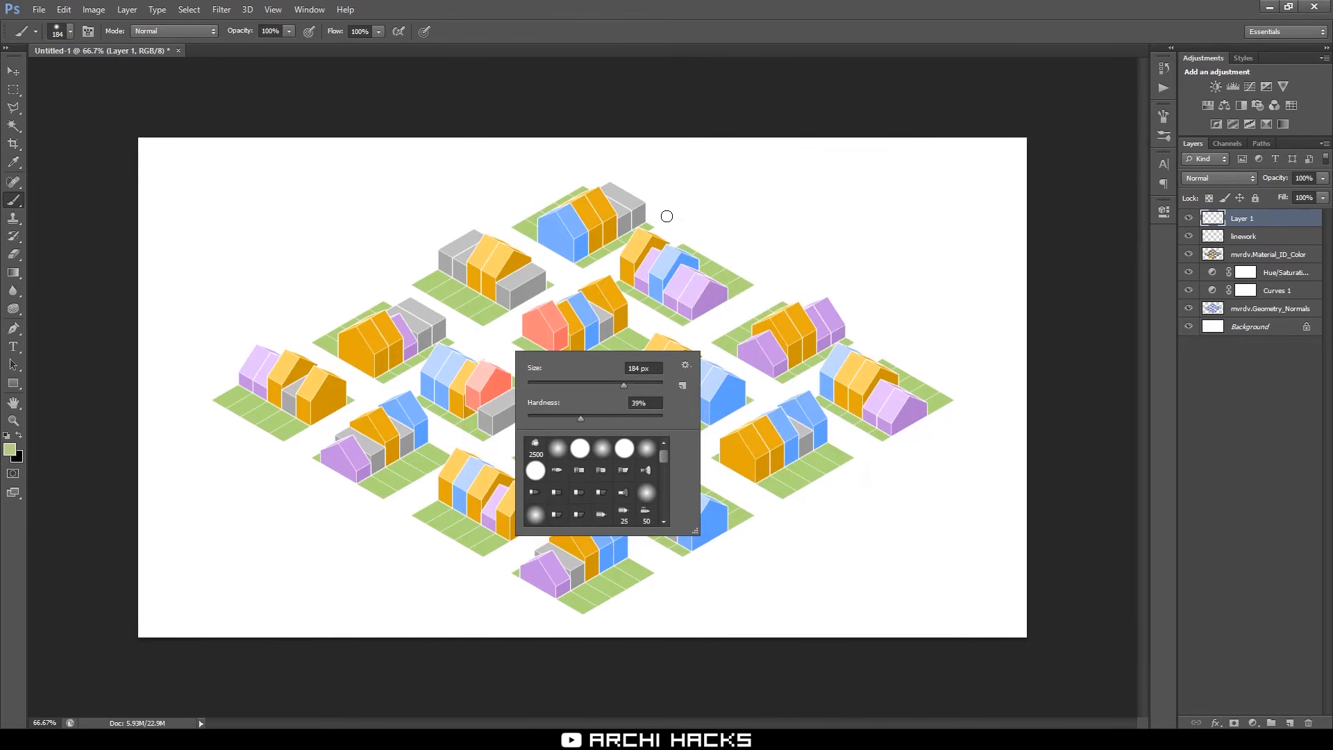
Load Show it Better Brushes.abr into the brush presets and reset the painting colors to default black and white
click(685, 366)
click(726, 431)
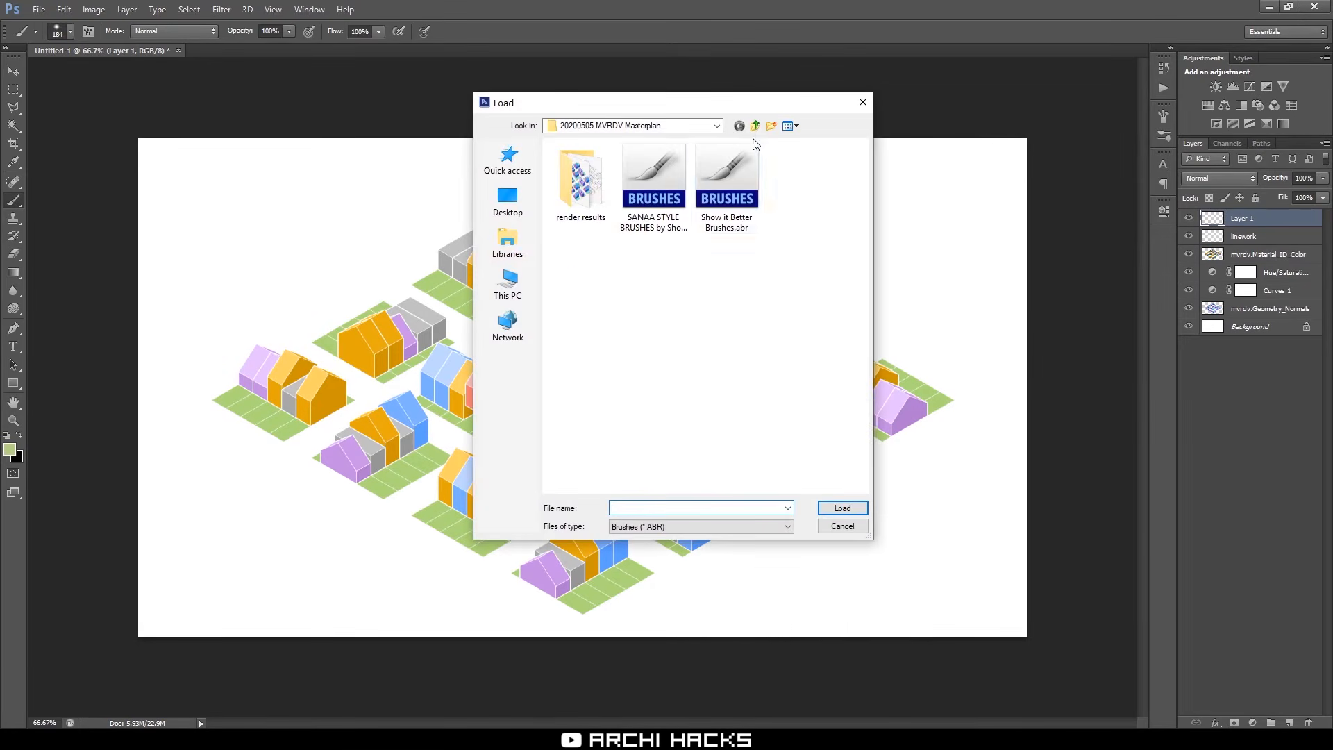
double_click(727, 179)
key(d)
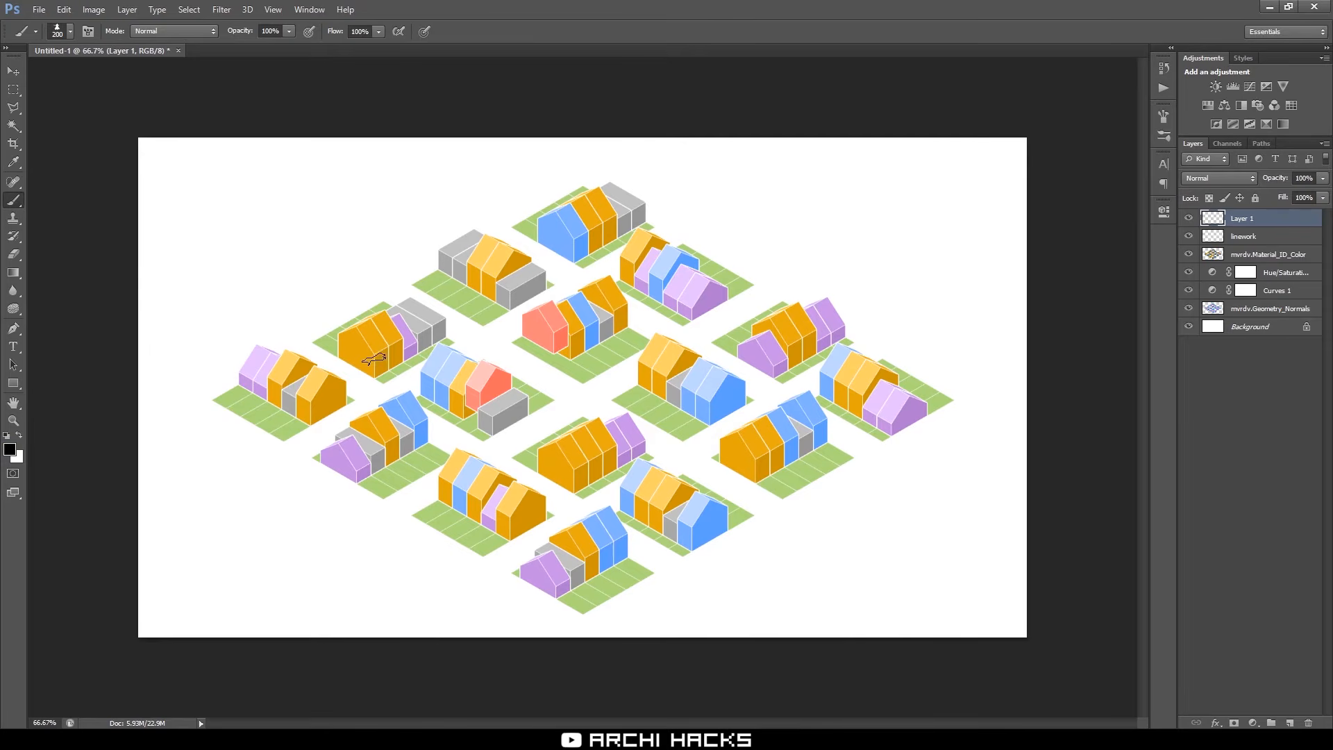
Try painting strokes across the canvas with the 200 px human figure brush, and clear them from Layer 1
mouse_move(261, 305)
mouse_down()
mouse_move(278, 240)
mouse_move(455, 243)
mouse_move(632, 273)
mouse_move(818, 244)
mouse_move(855, 284)
mouse_up()
key(ctrl+z)
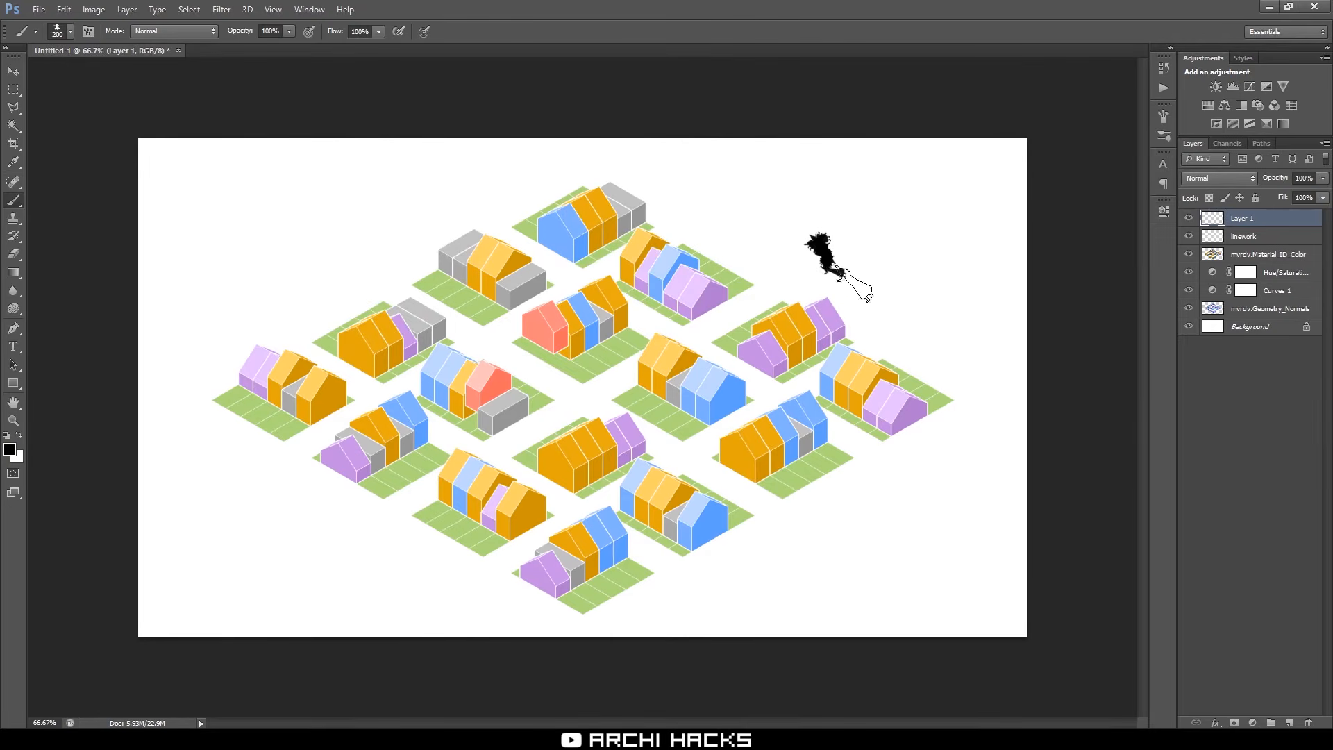
key(ctrl+z)
key(Delete)
key(ctrl+d)
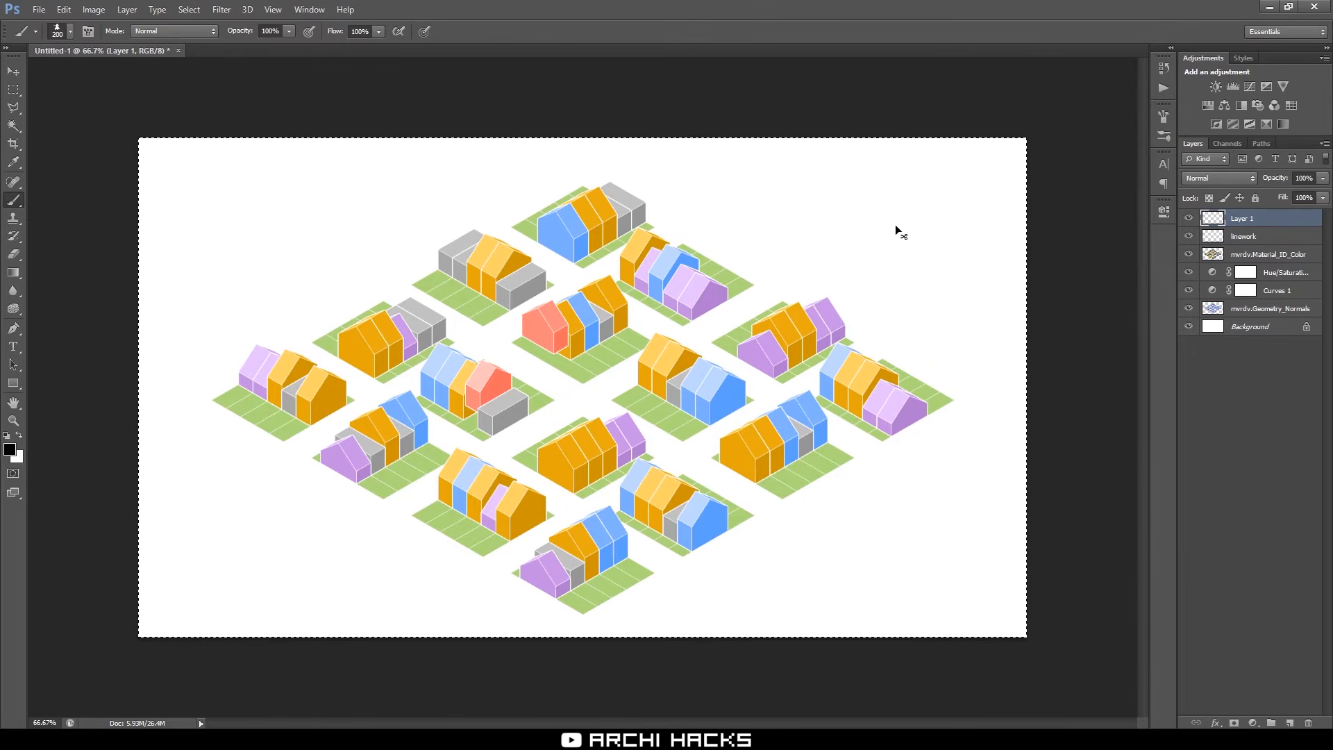
Open the detailed brush settings for the 200 px figure brush and turn off Shape Dynamics
key(v)
click(1164, 117)
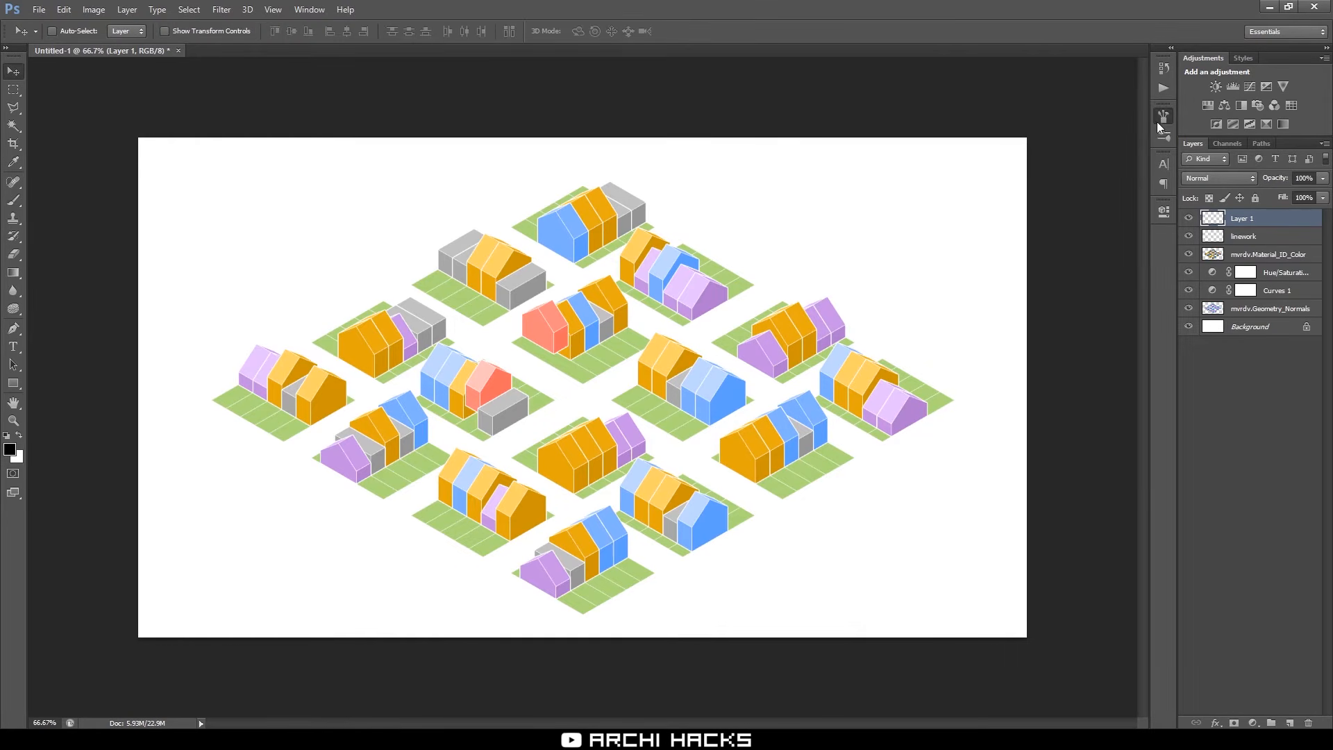
key(F5)
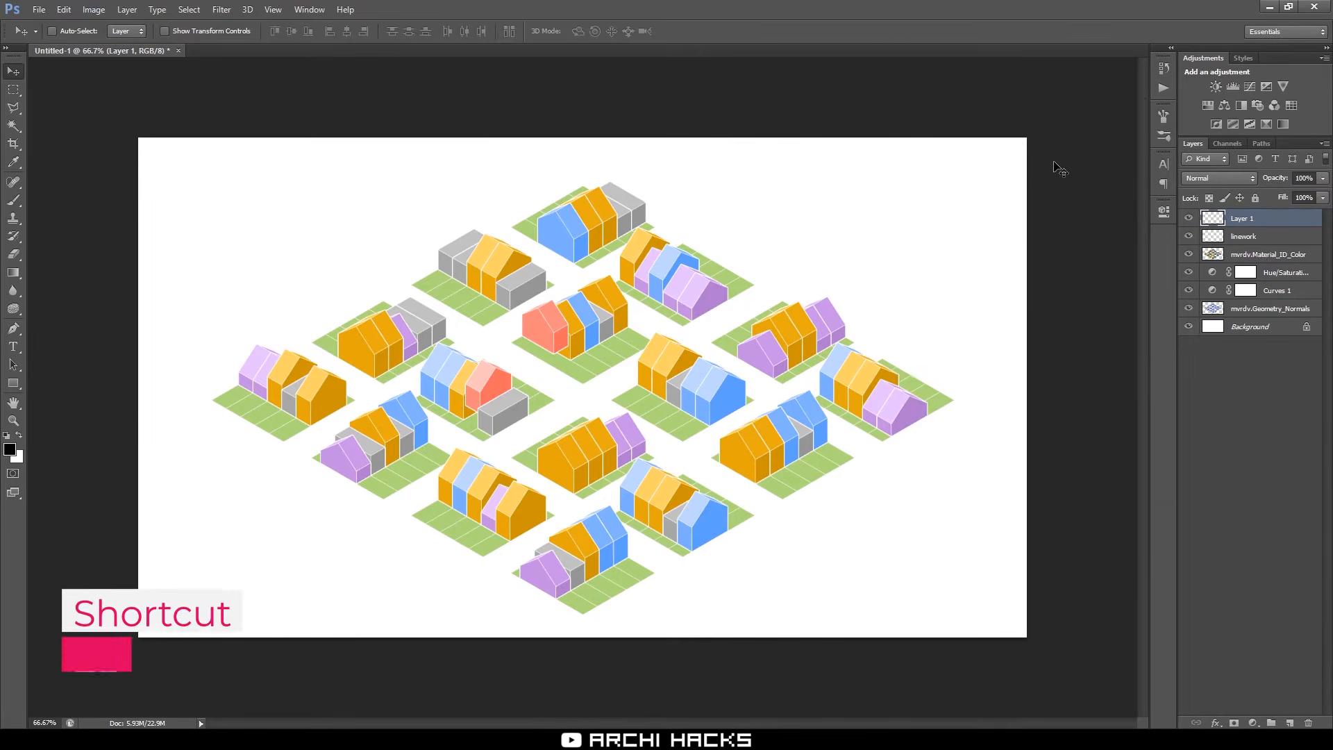
key(F5)
key(b)
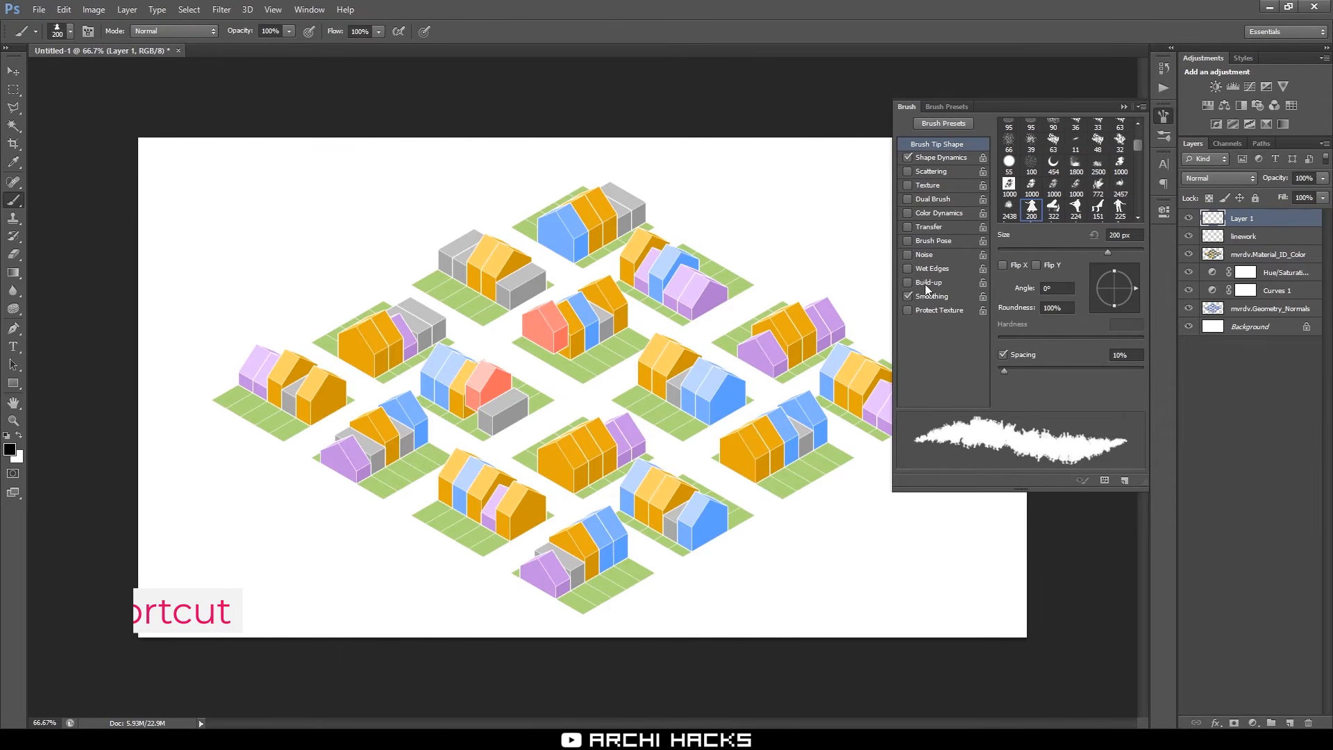
click(932, 160)
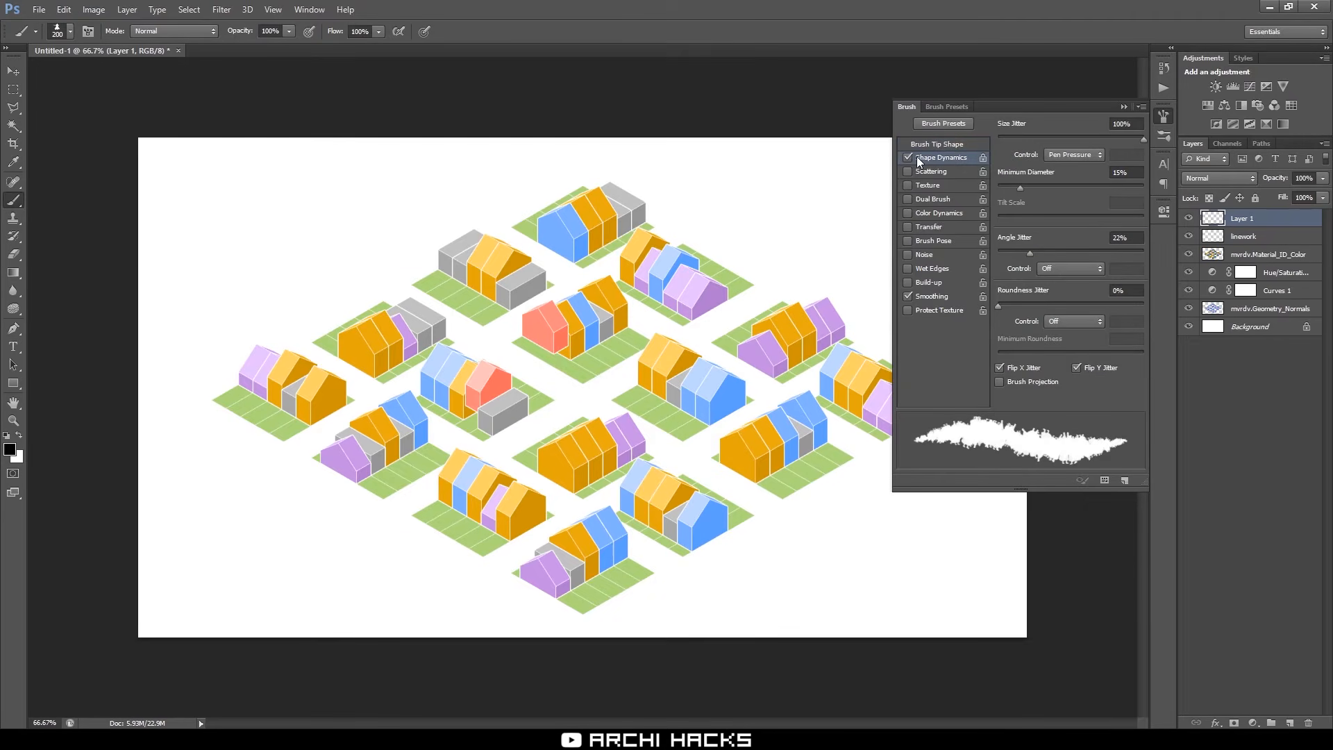
click(907, 158)
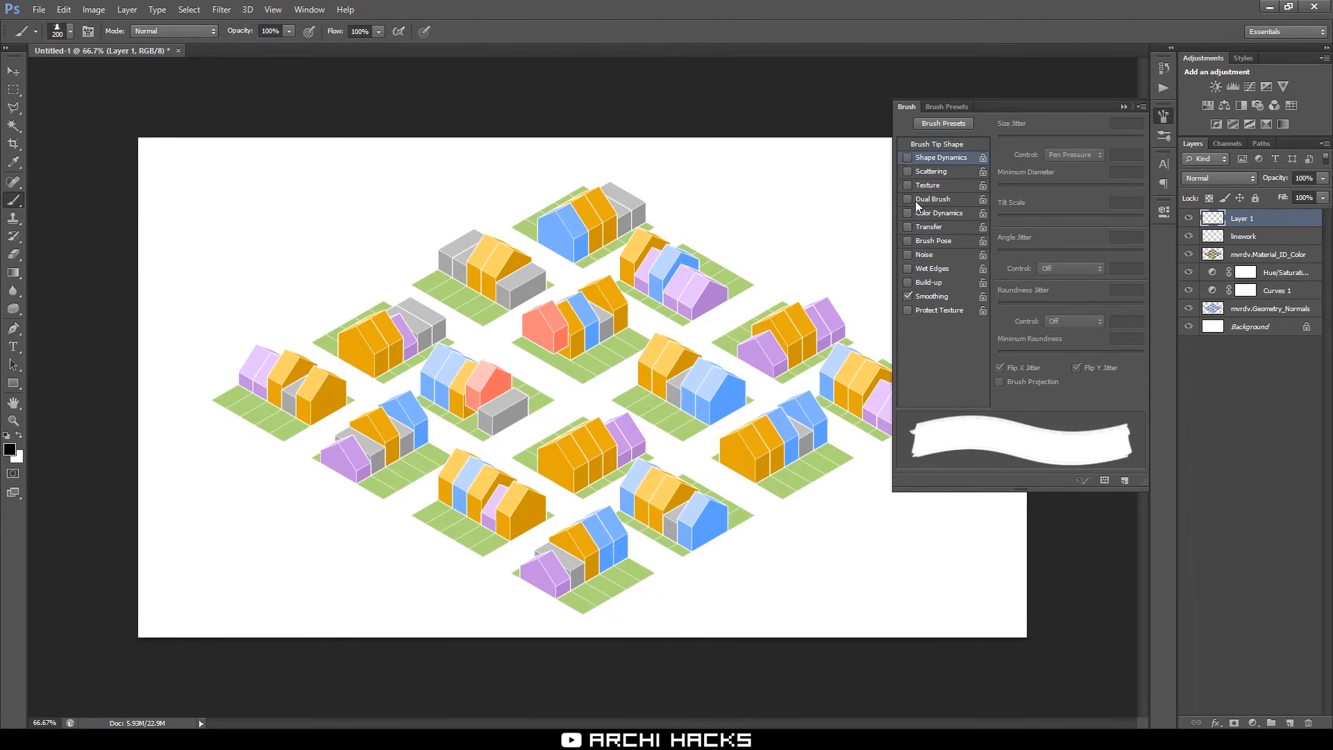
Enable Scattering for the figure brush with Scatter at 1000% and Count at 1
click(935, 174)
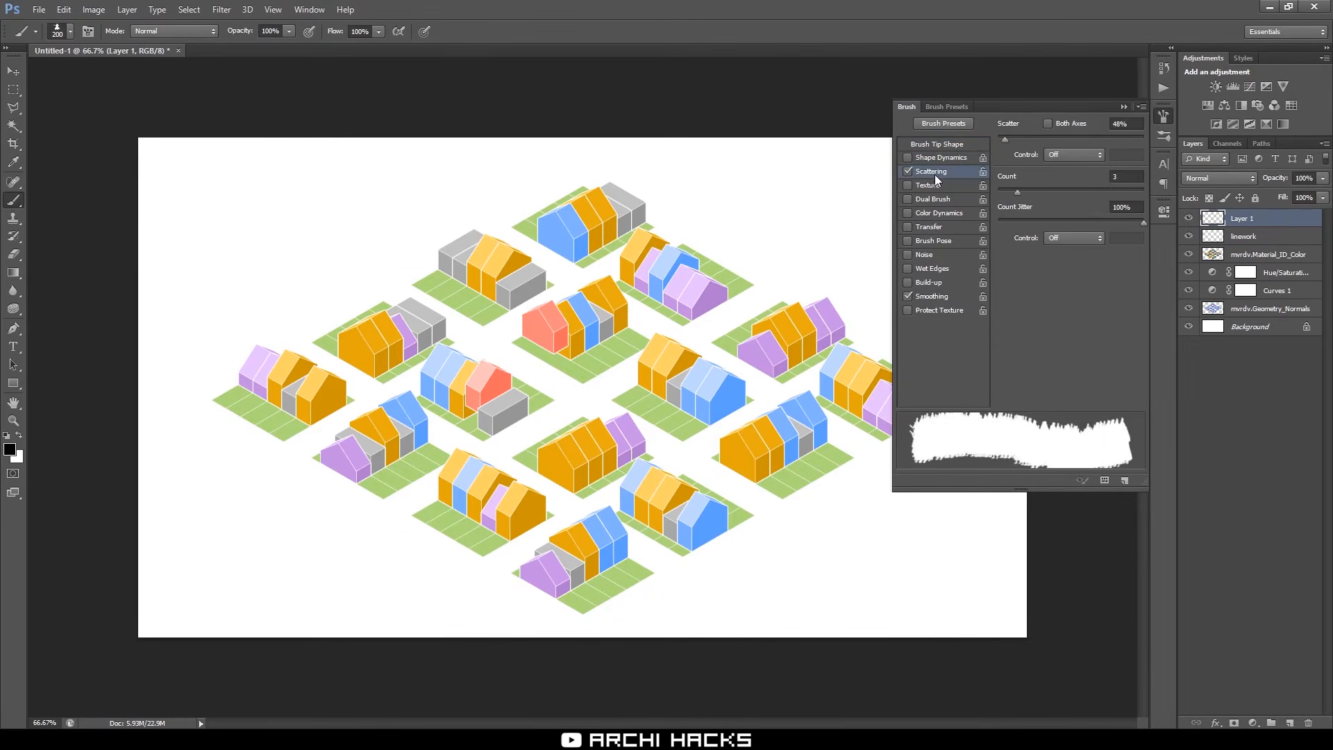
drag(1027, 139, 1165, 138)
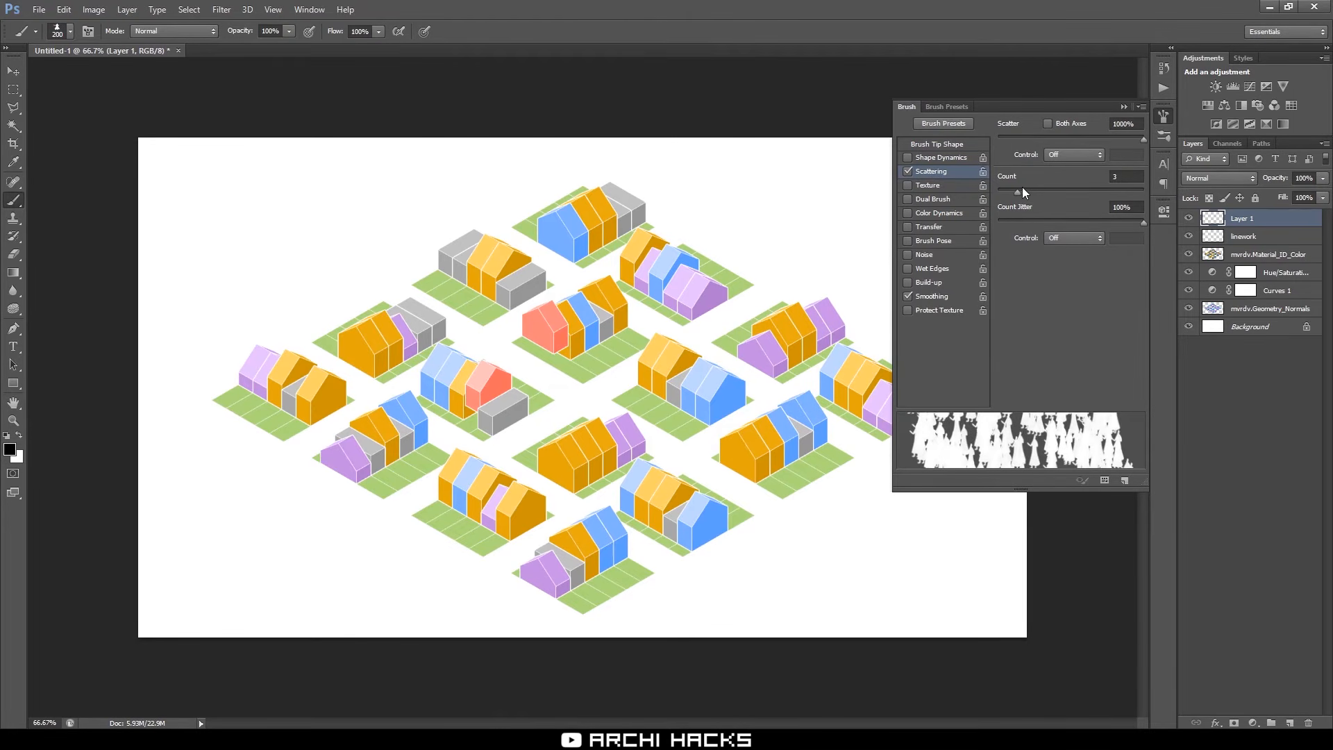
drag(1023, 192, 992, 199)
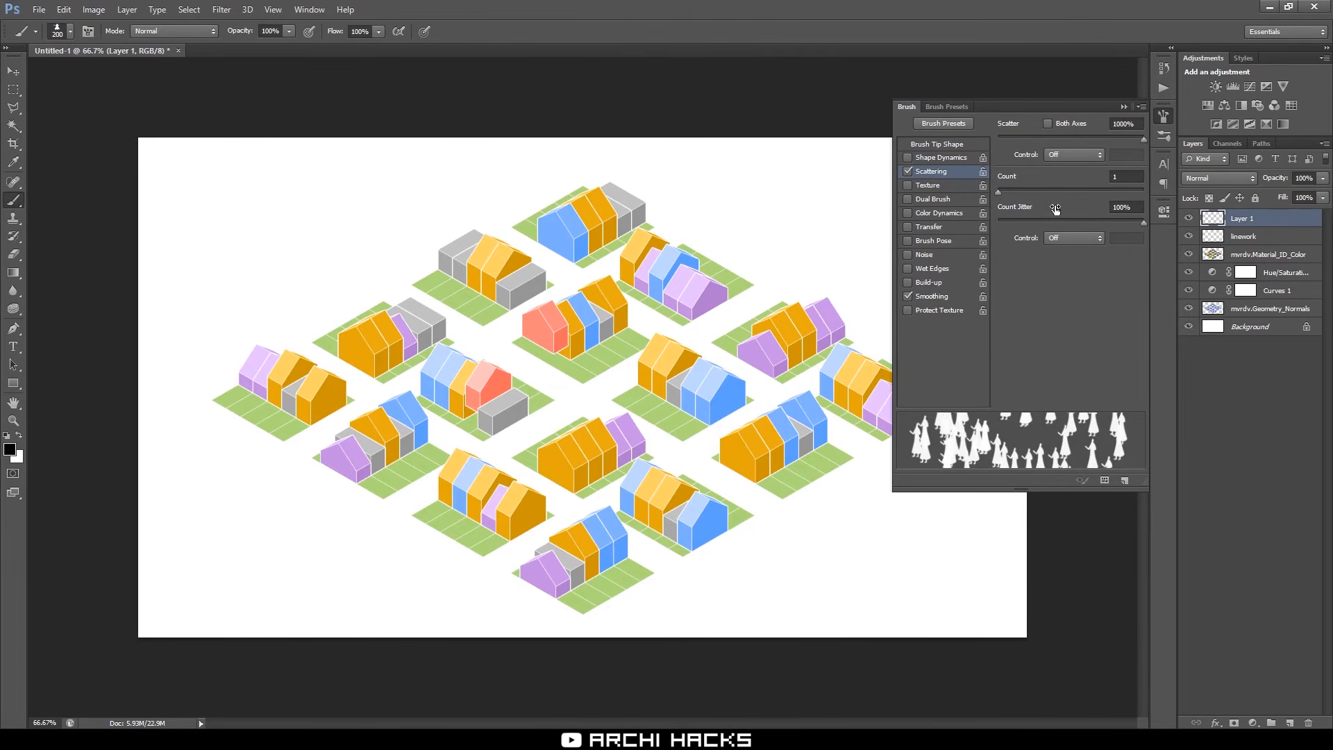
Keep Shape Dynamics off and set the figure brush tip to 13 px with 115% spacing
click(942, 157)
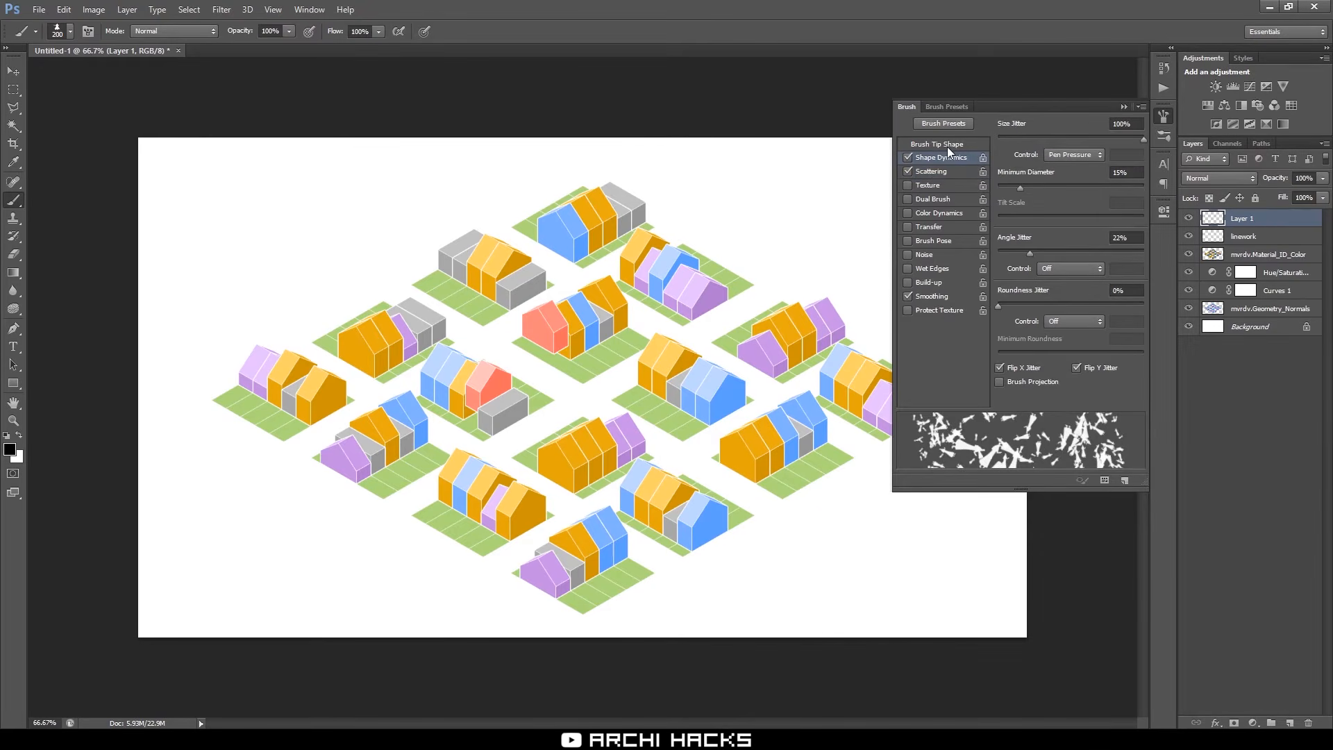
click(909, 159)
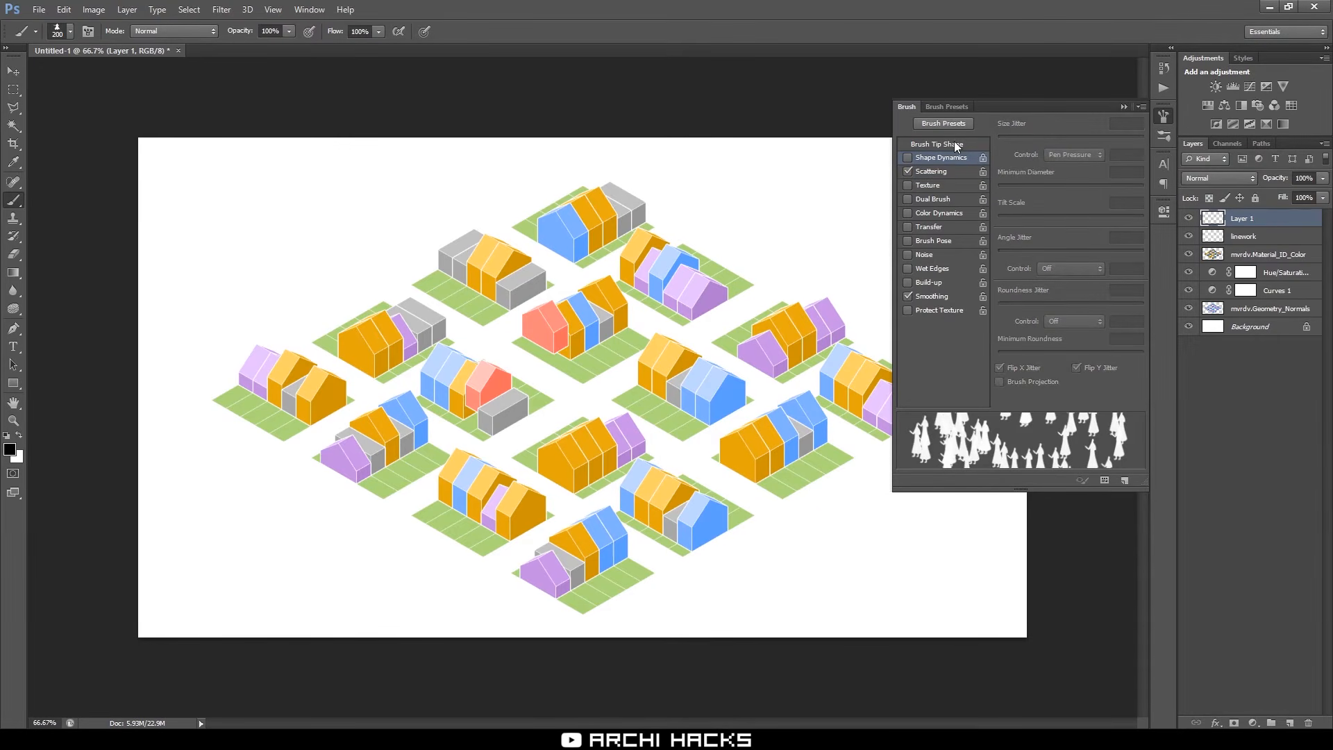
click(954, 145)
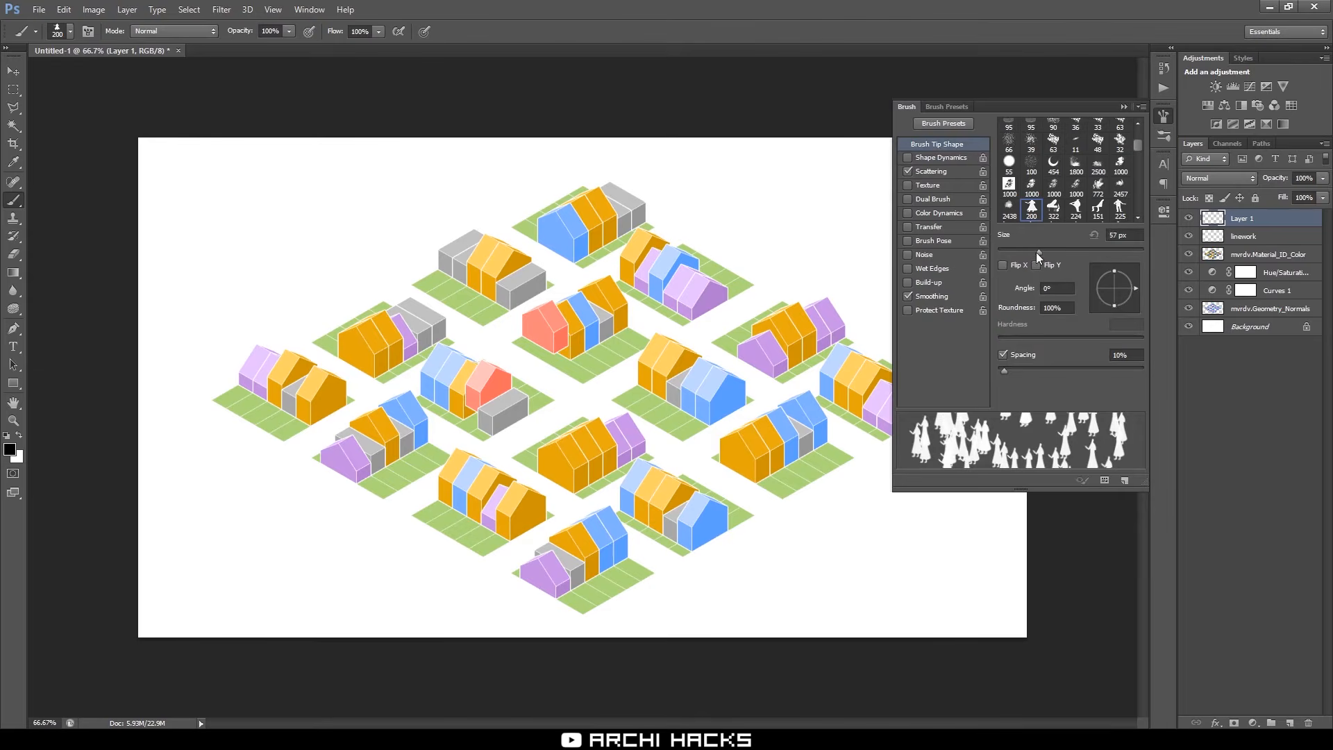
drag(1037, 251, 1007, 256)
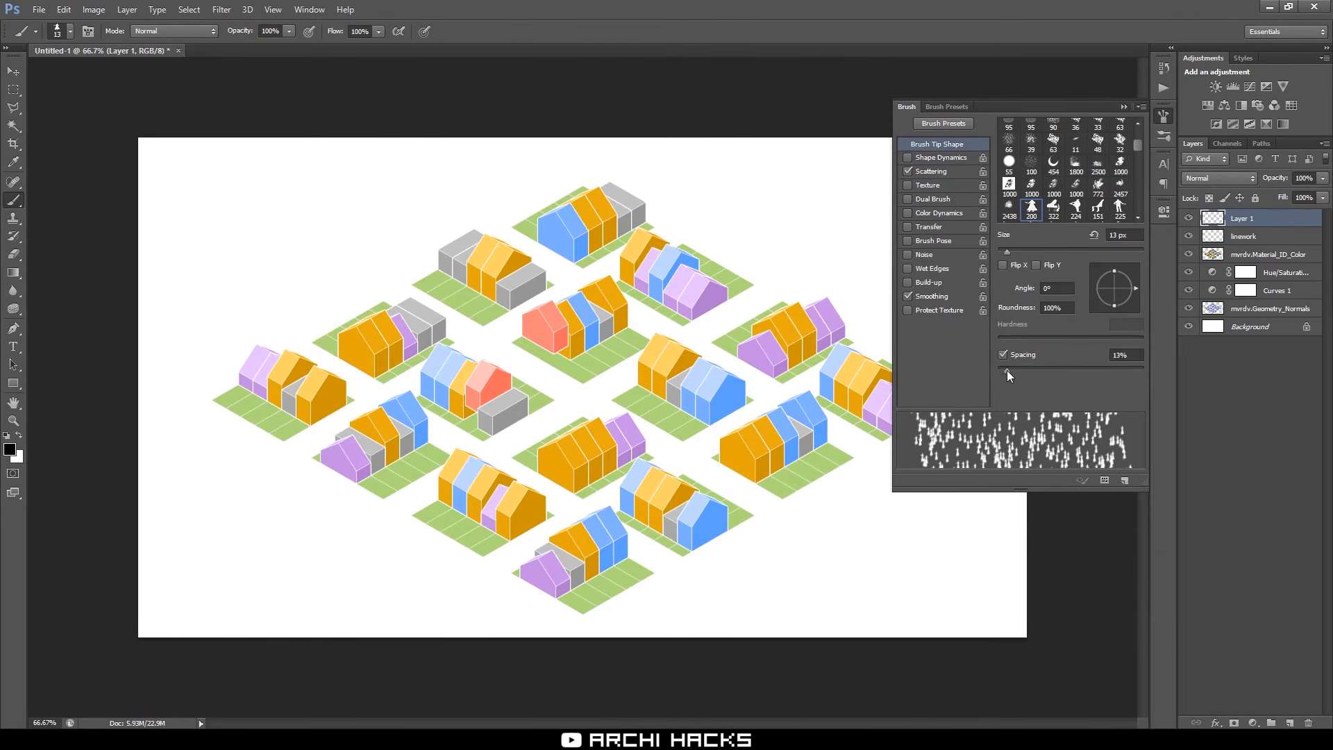
drag(1007, 370, 1076, 381)
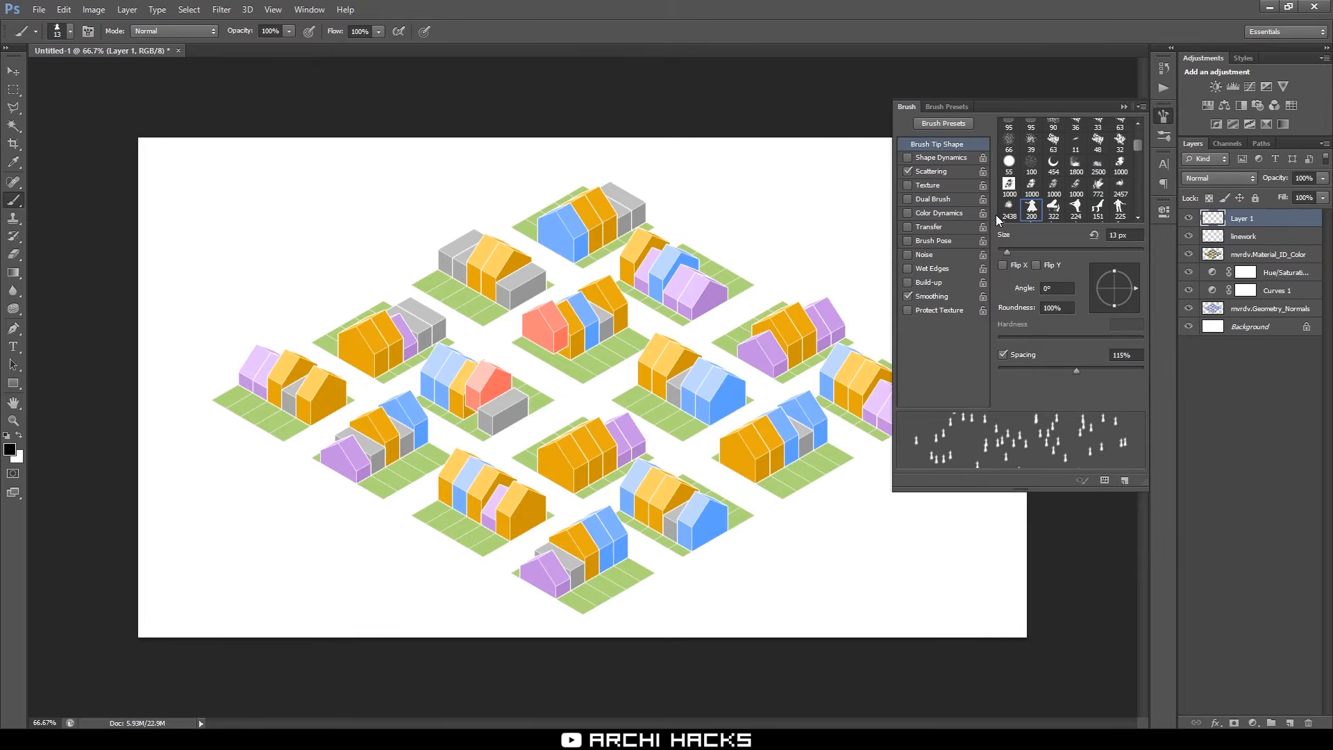
key(ctrl+plus)
key(ctrl+plus)
click(949, 172)
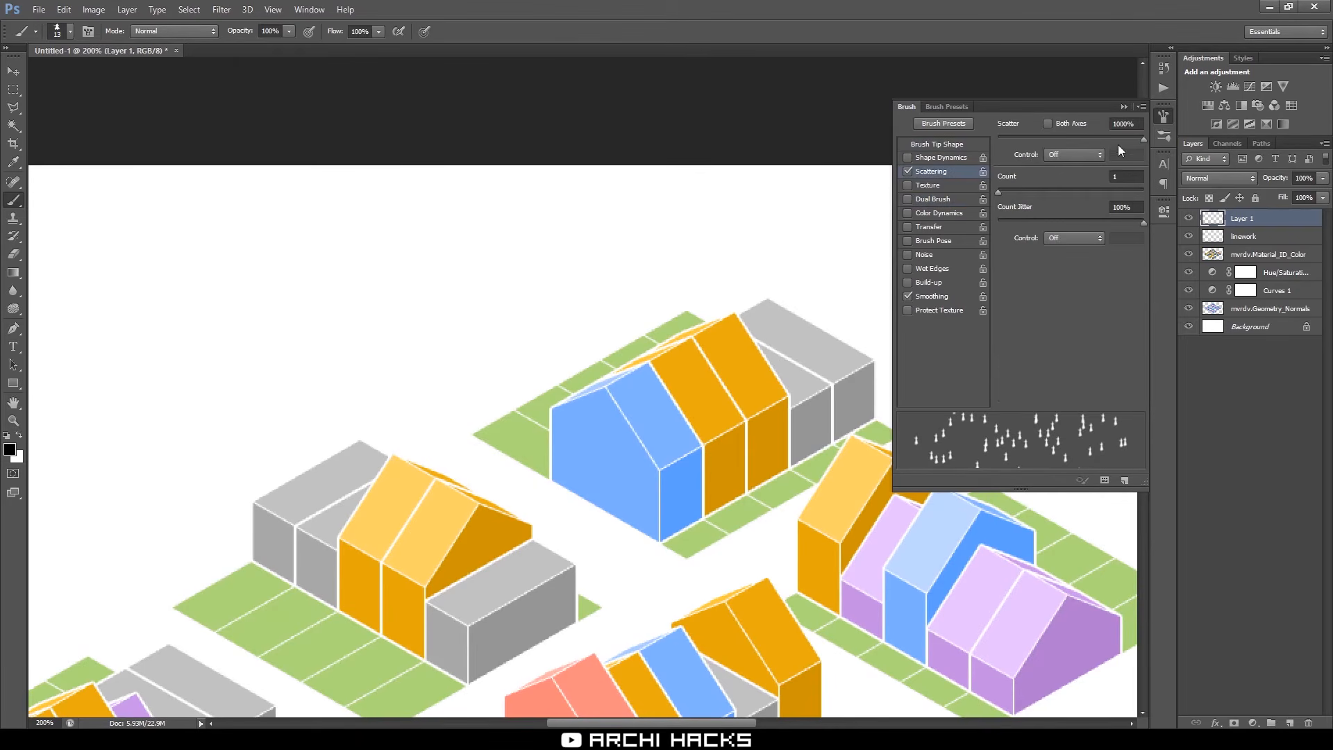
click(1120, 106)
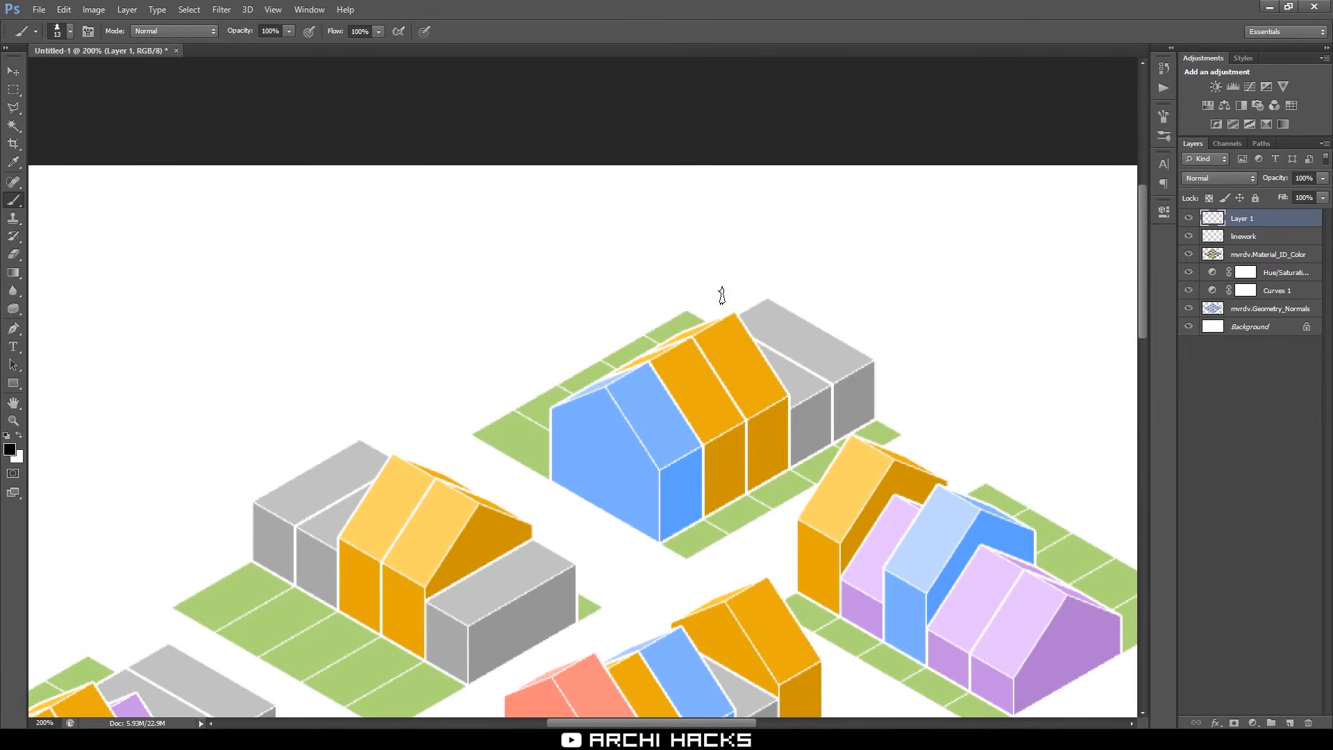
Set the foreground color to pure red (ff0000) for painting the figures
alt+scroll(722, 296, down, 3)
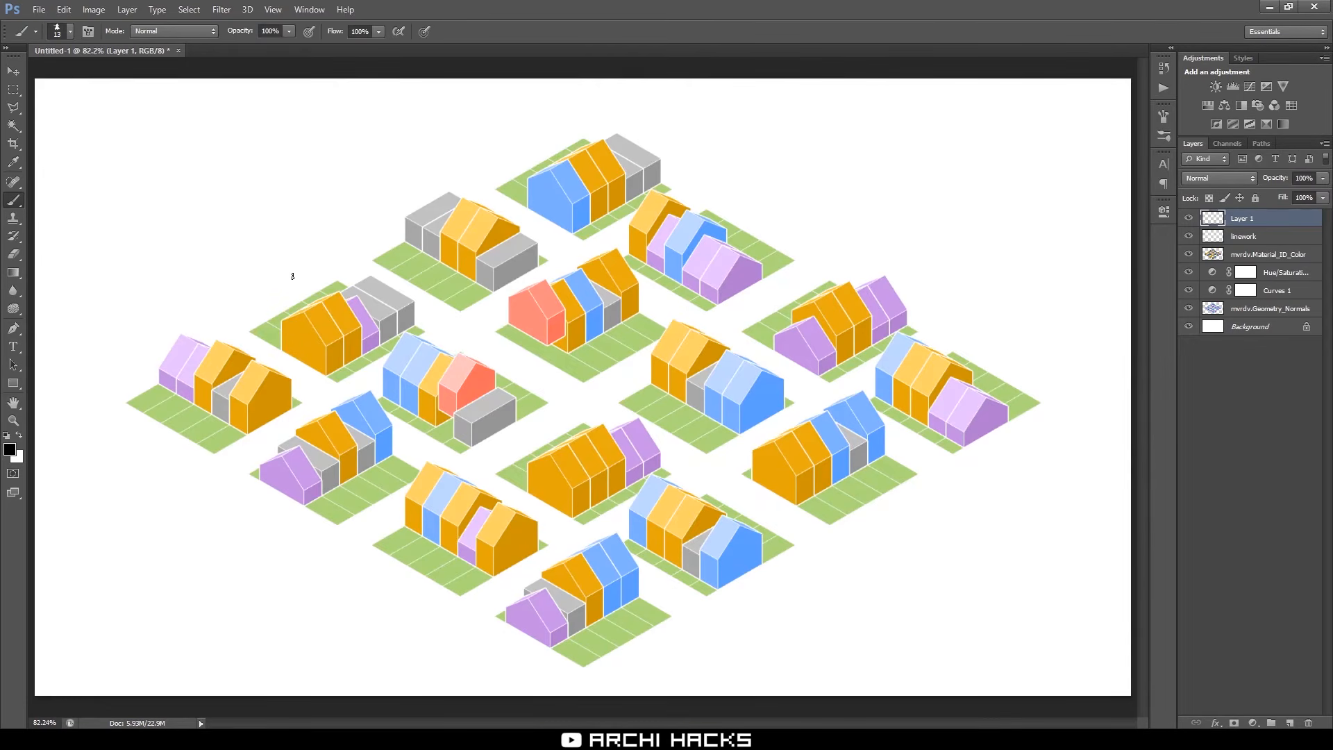
click(9, 449)
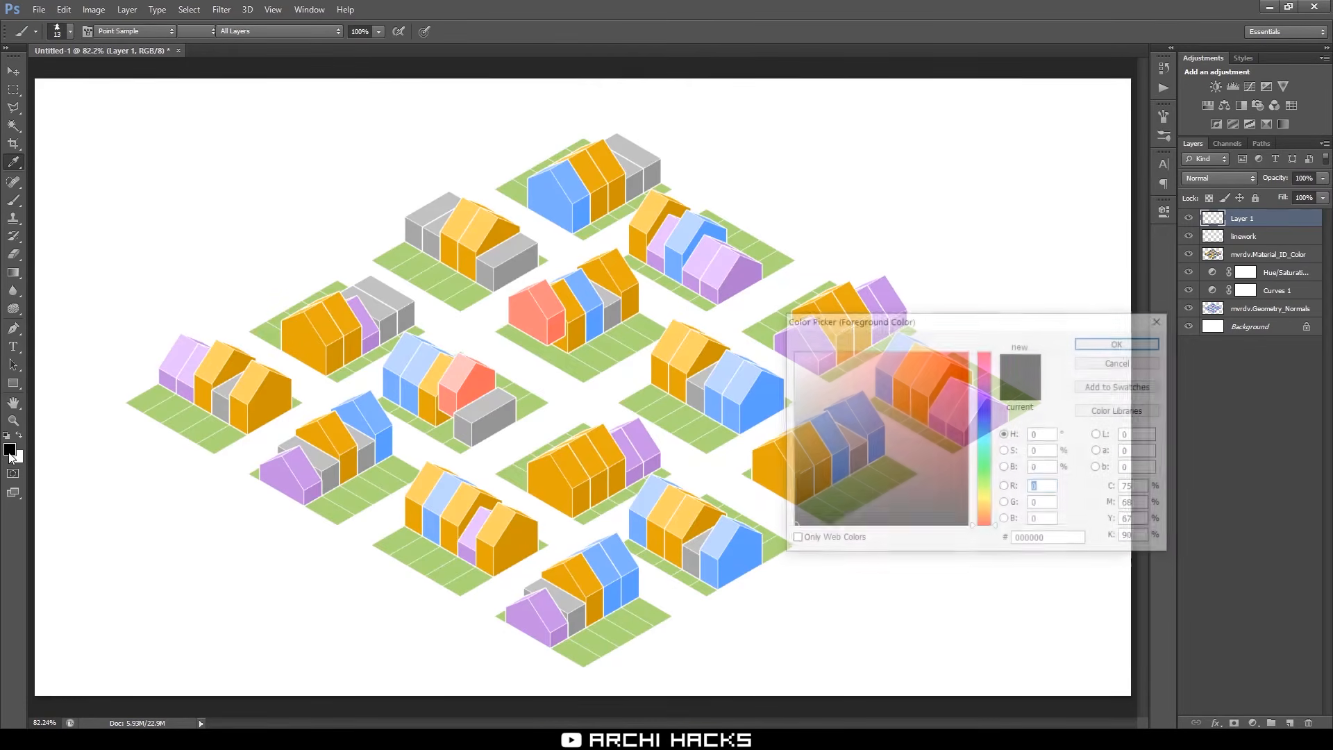
text(255)
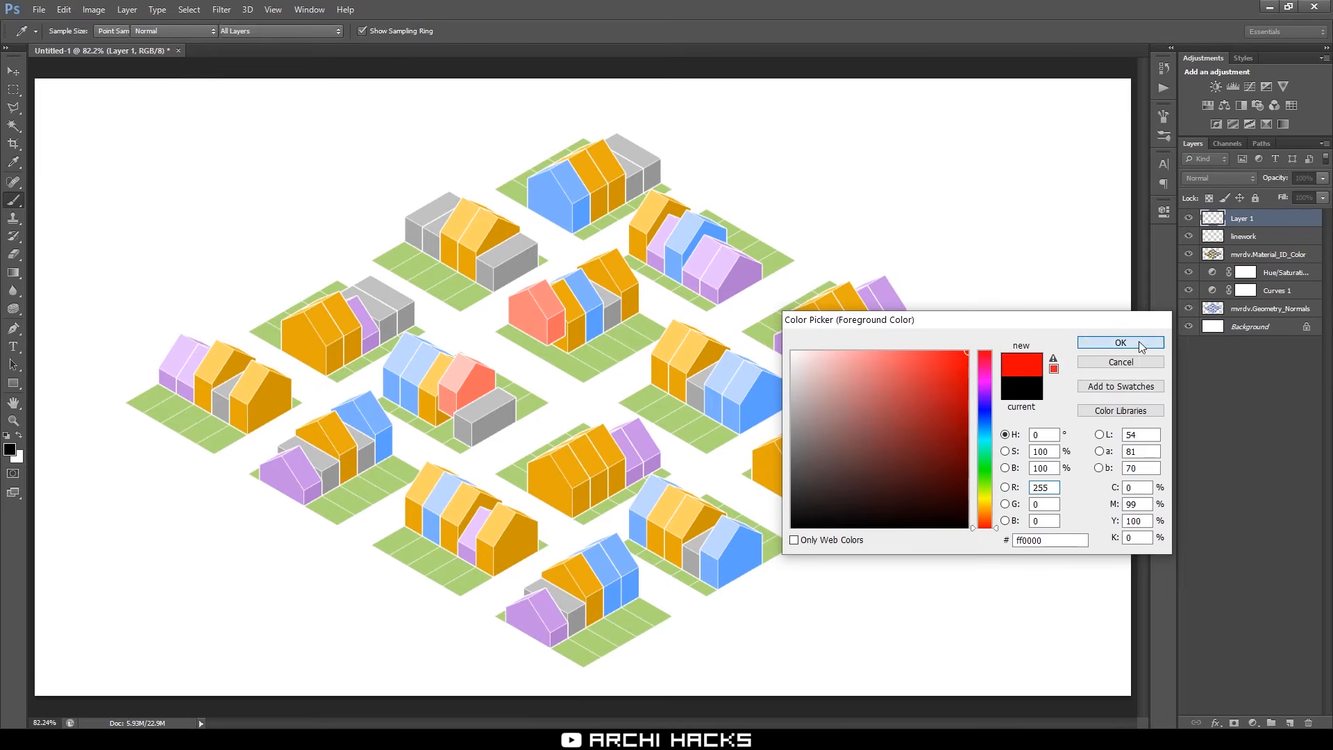
click(1121, 342)
key(b)
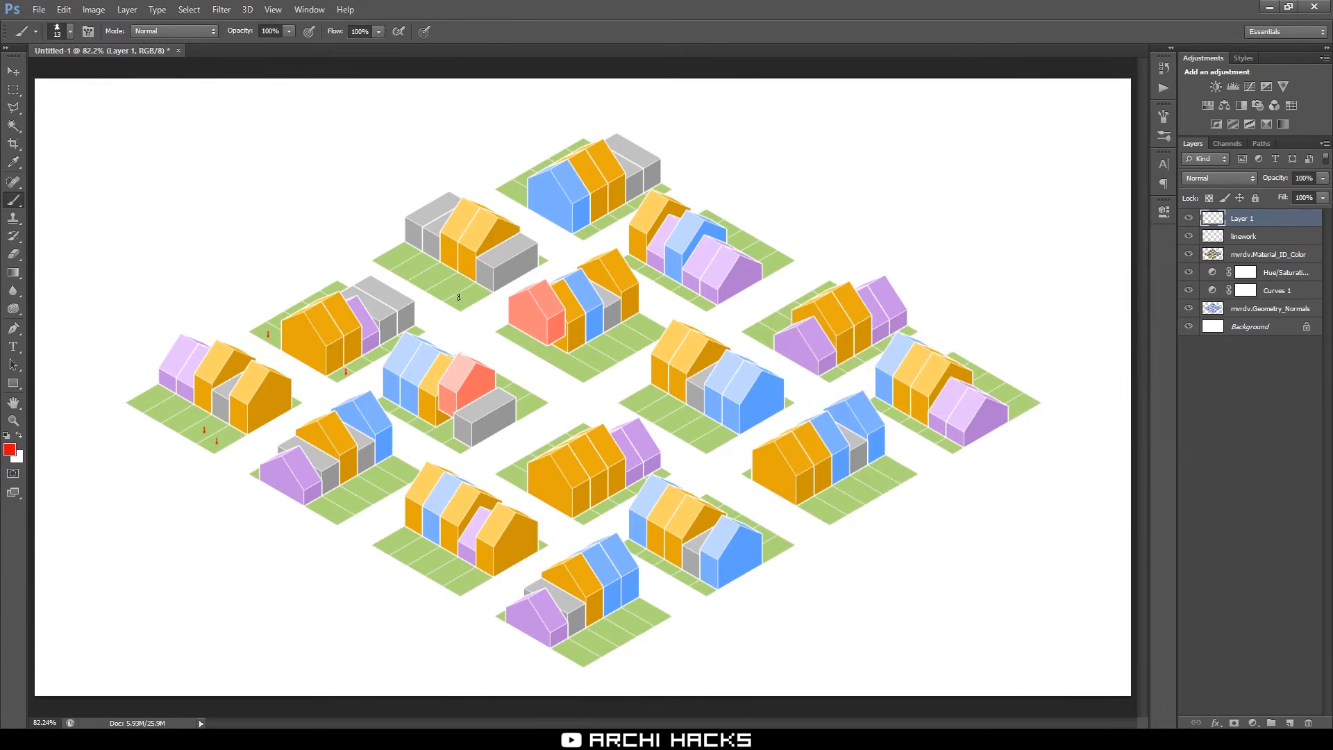
Try painting scattered red figures along the lanes between the central blocks, and undo each stroke
drag(580, 380, 675, 331)
key(ctrl+z)
mouse_move(795, 455)
mouse_down()
mouse_move(486, 456)
mouse_move(409, 508)
mouse_up()
key(ctrl+z)
Increase the figure brush spacing to 952% and scatter sparse red figures across the lawns and lanes, undoing misplaced strokes
click(1164, 115)
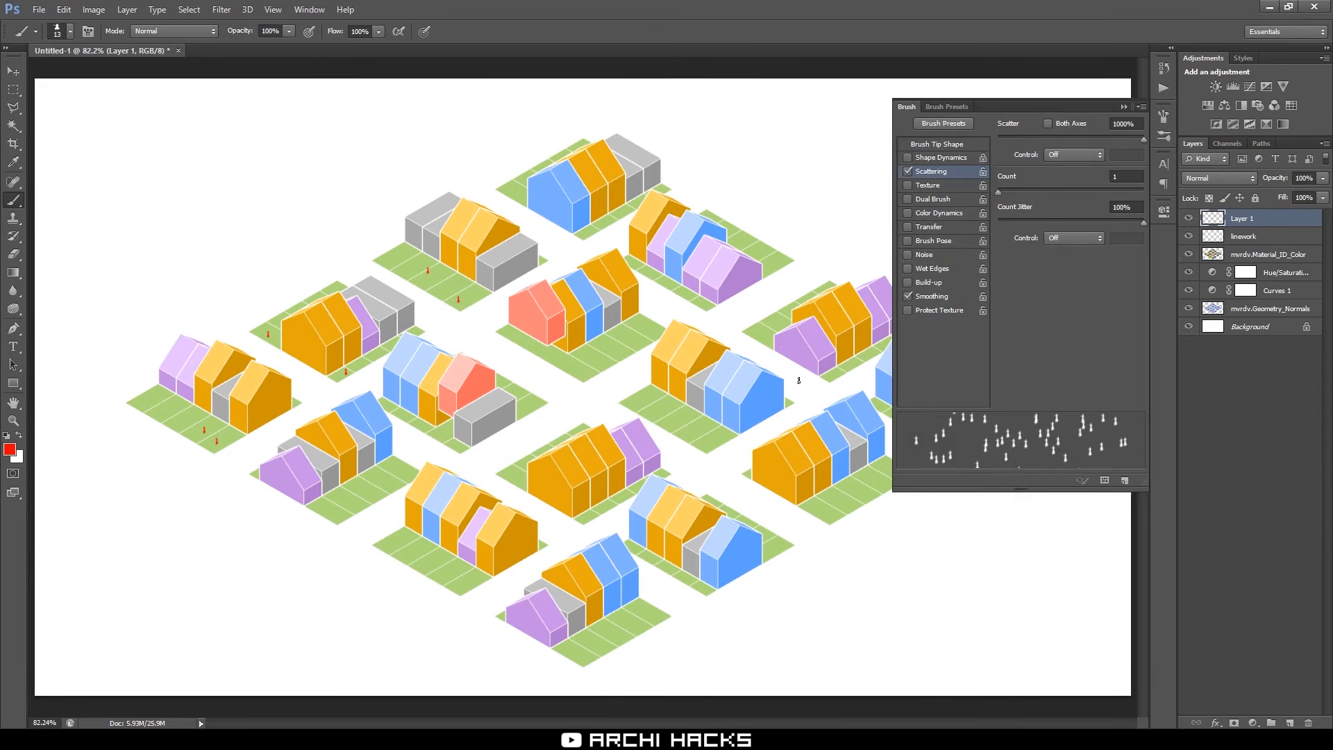
click(955, 145)
drag(1111, 368, 1120, 369)
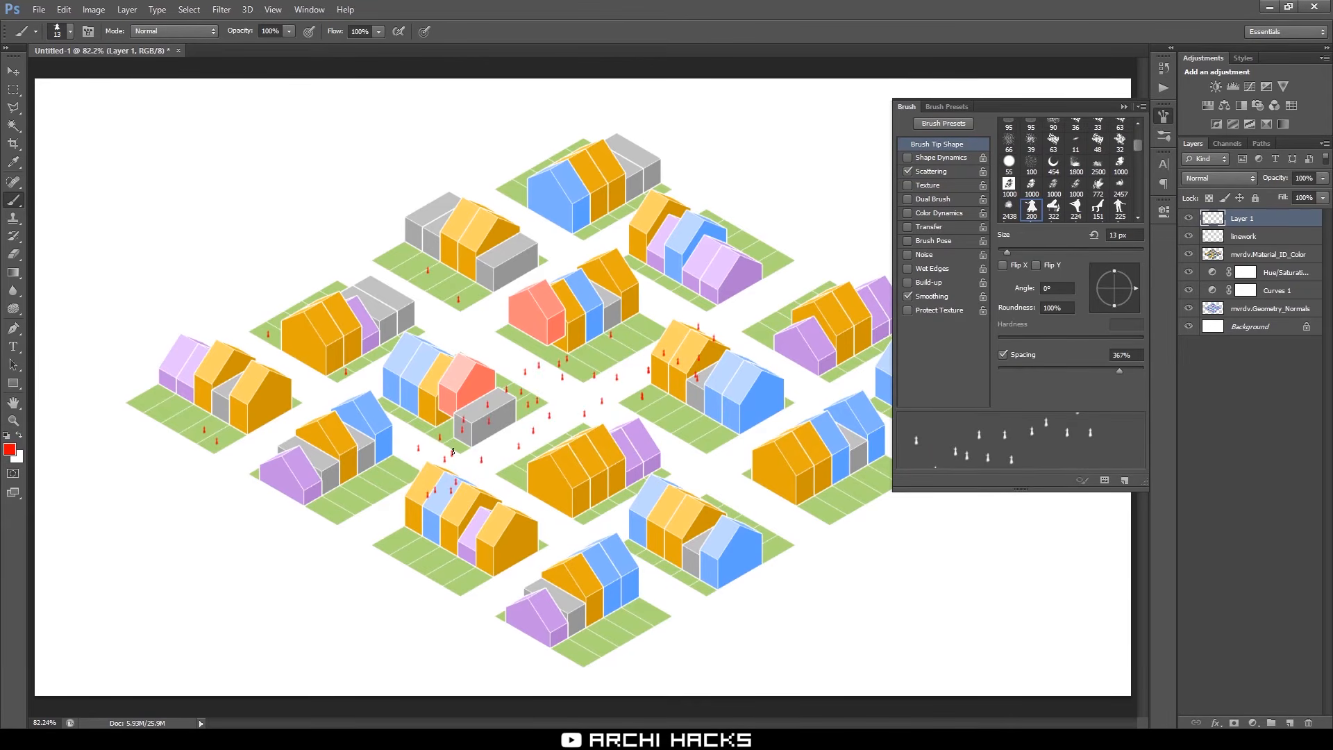
drag(1122, 376, 1133, 378)
click(1123, 106)
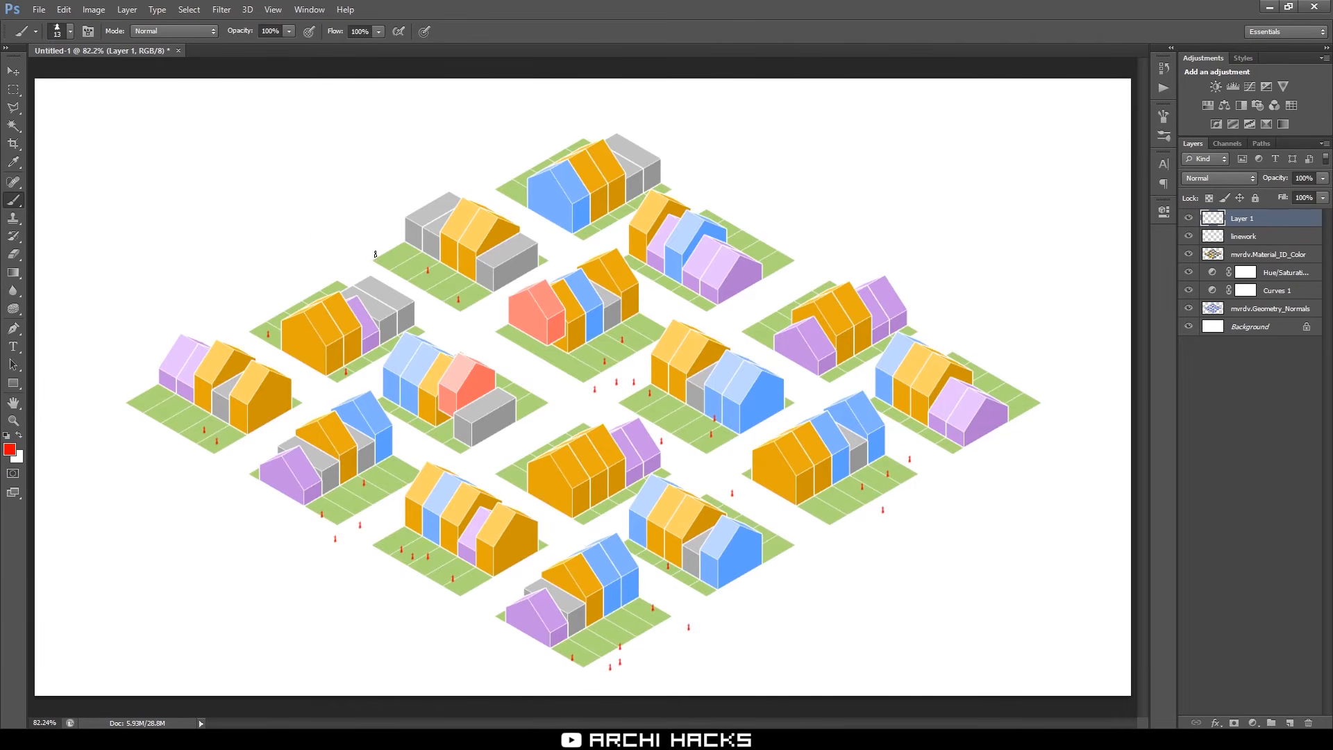
key(ctrl+z)
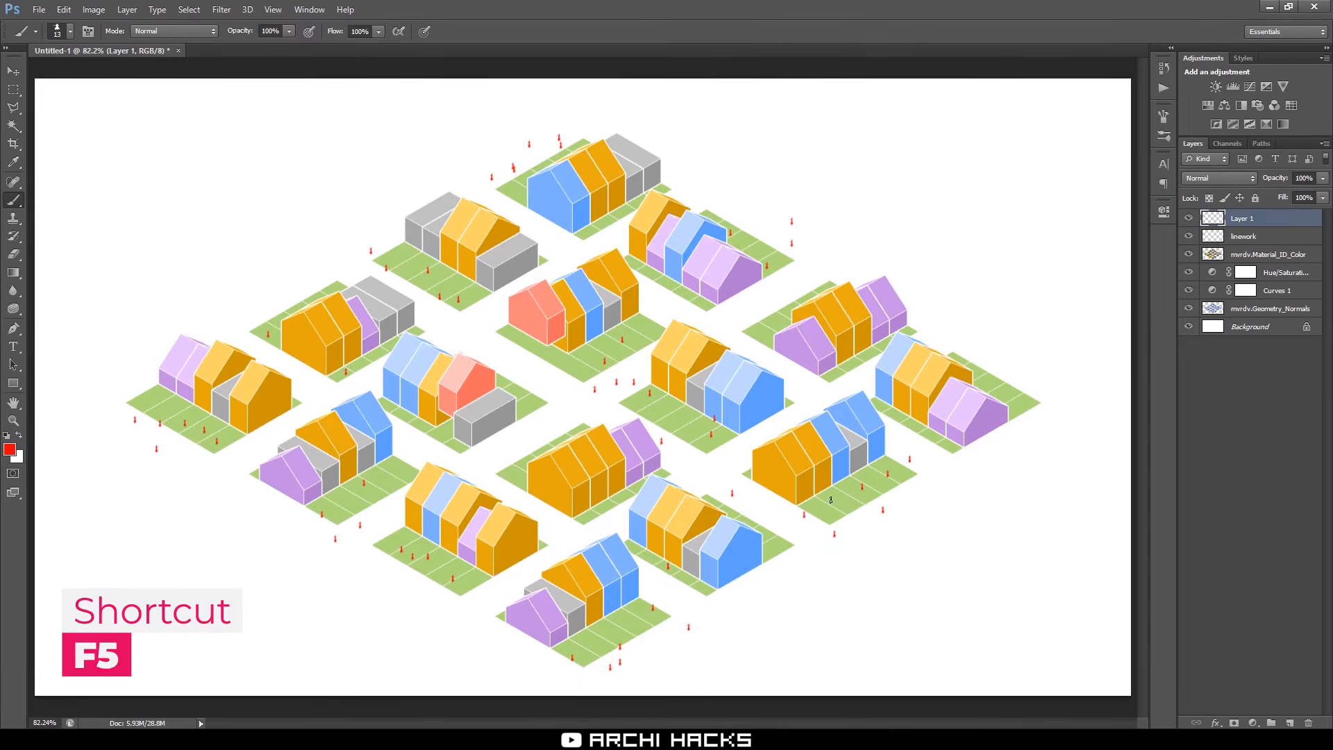
Switch to the 225 px standing figure tip, reduce it to 13 px, and widen its spacing to scatter more red figures
click(1161, 113)
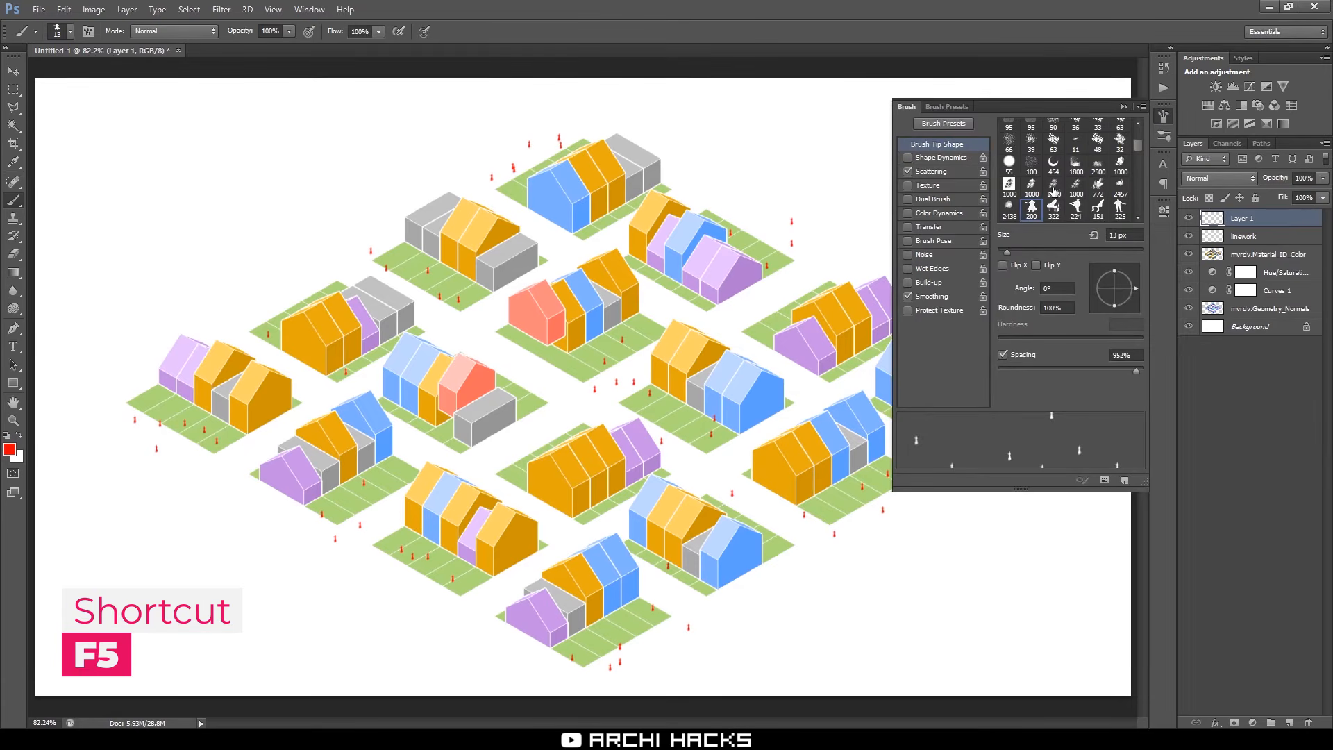
click(1120, 207)
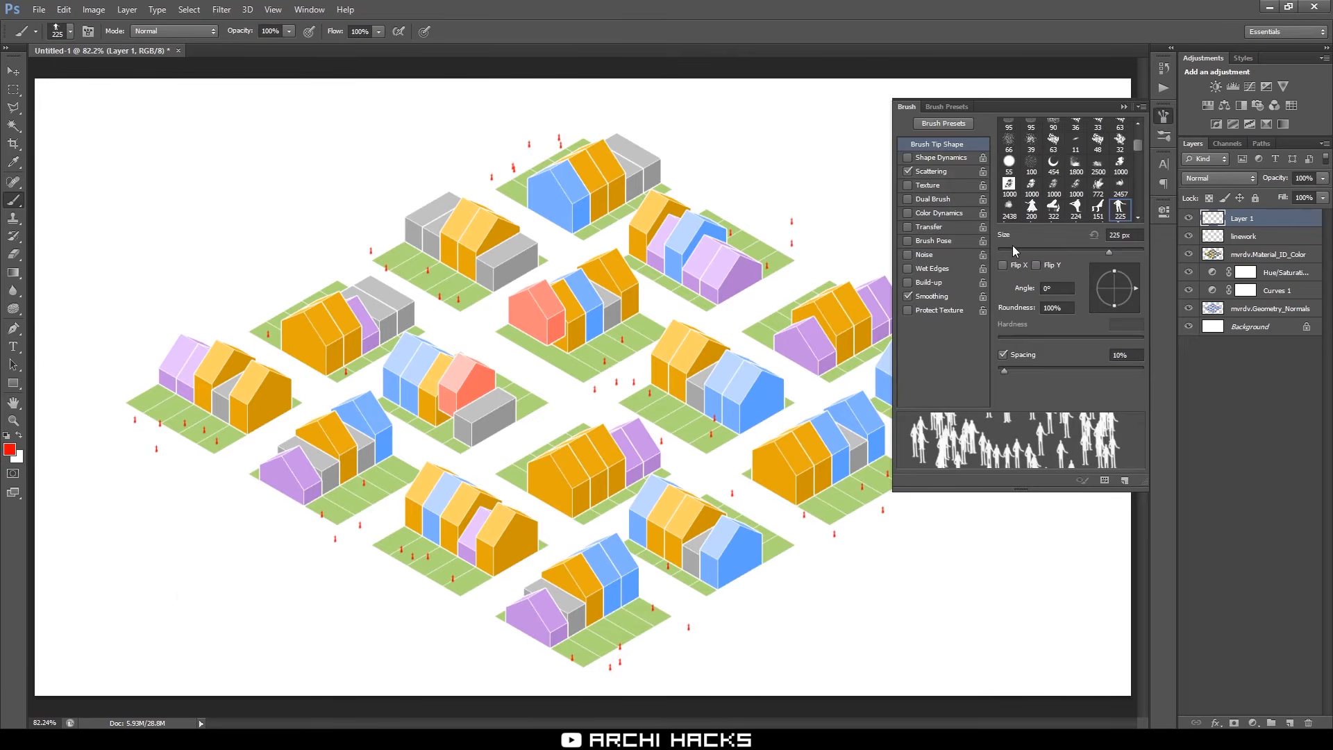
drag(1075, 254, 1034, 254)
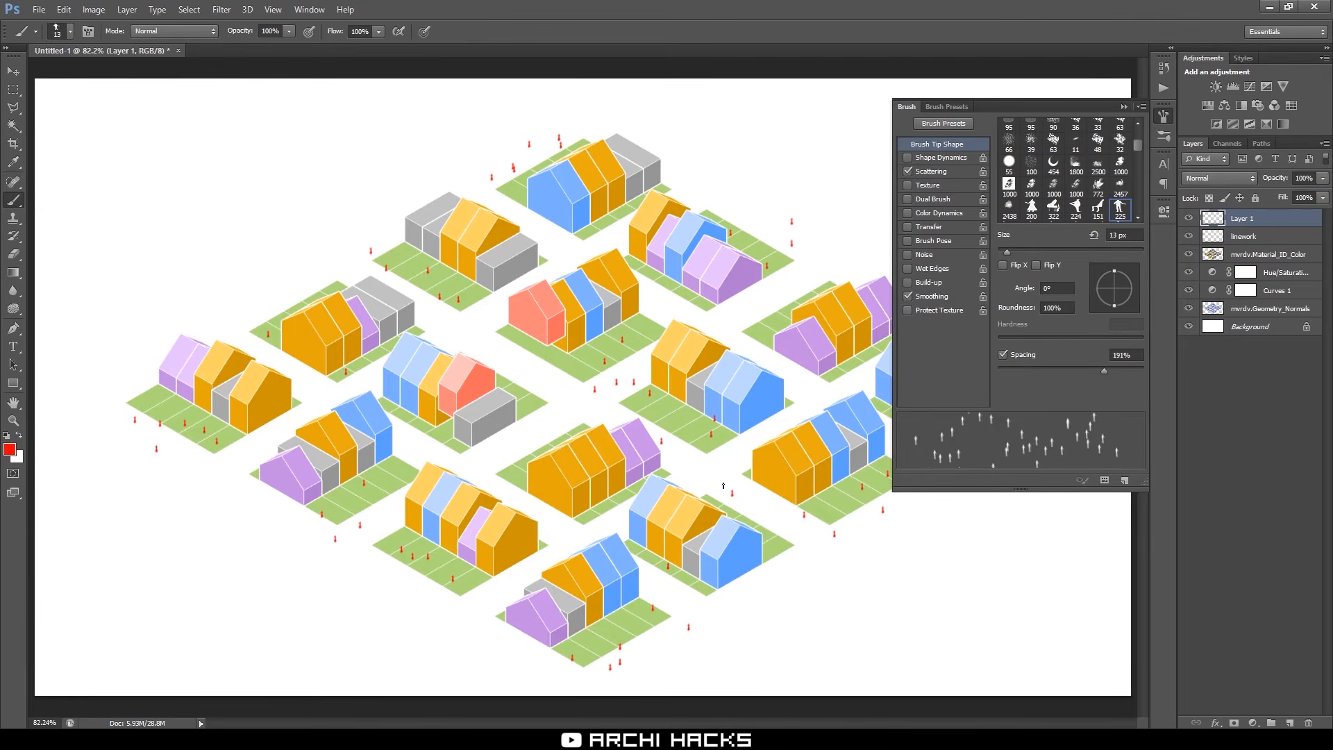
drag(1106, 367, 1131, 369)
Set up the Eraser with a 32 px round tip at 100% hardness and 100% opacity
key(e)
right_click(584, 416)
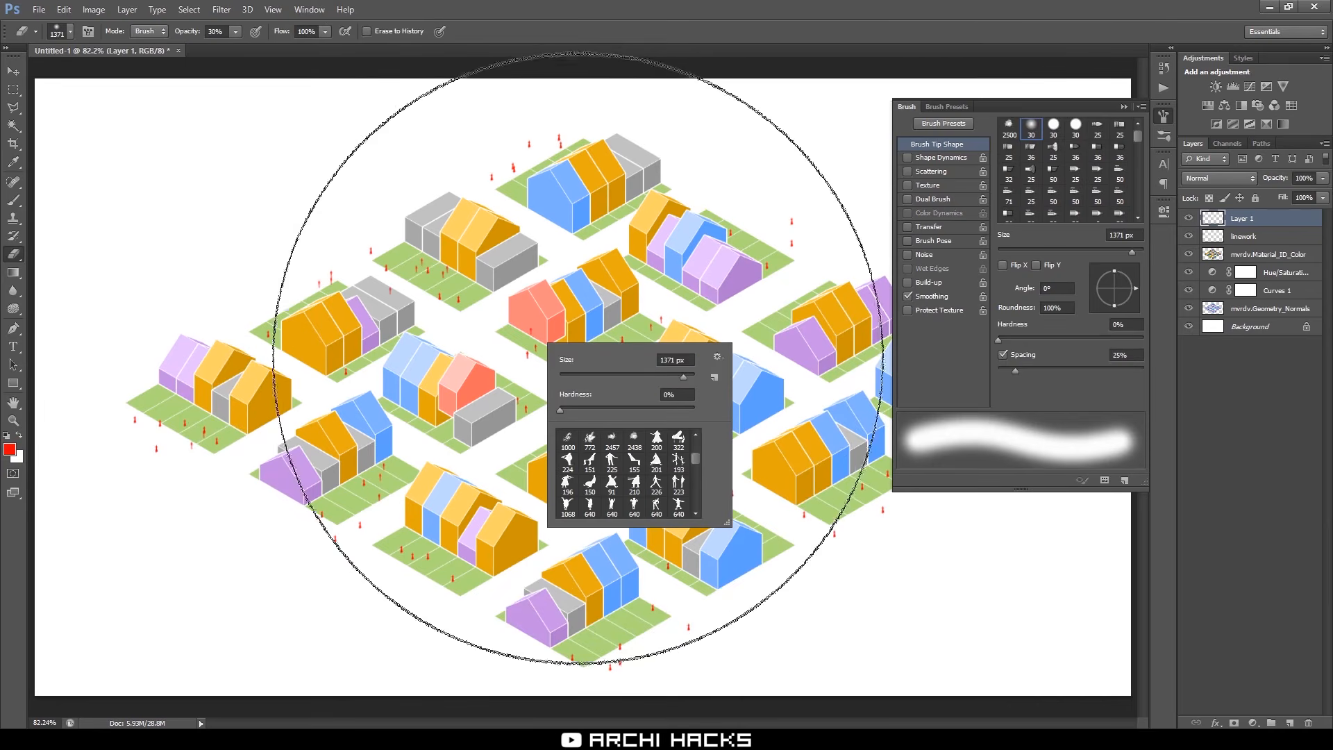
drag(588, 376, 700, 402)
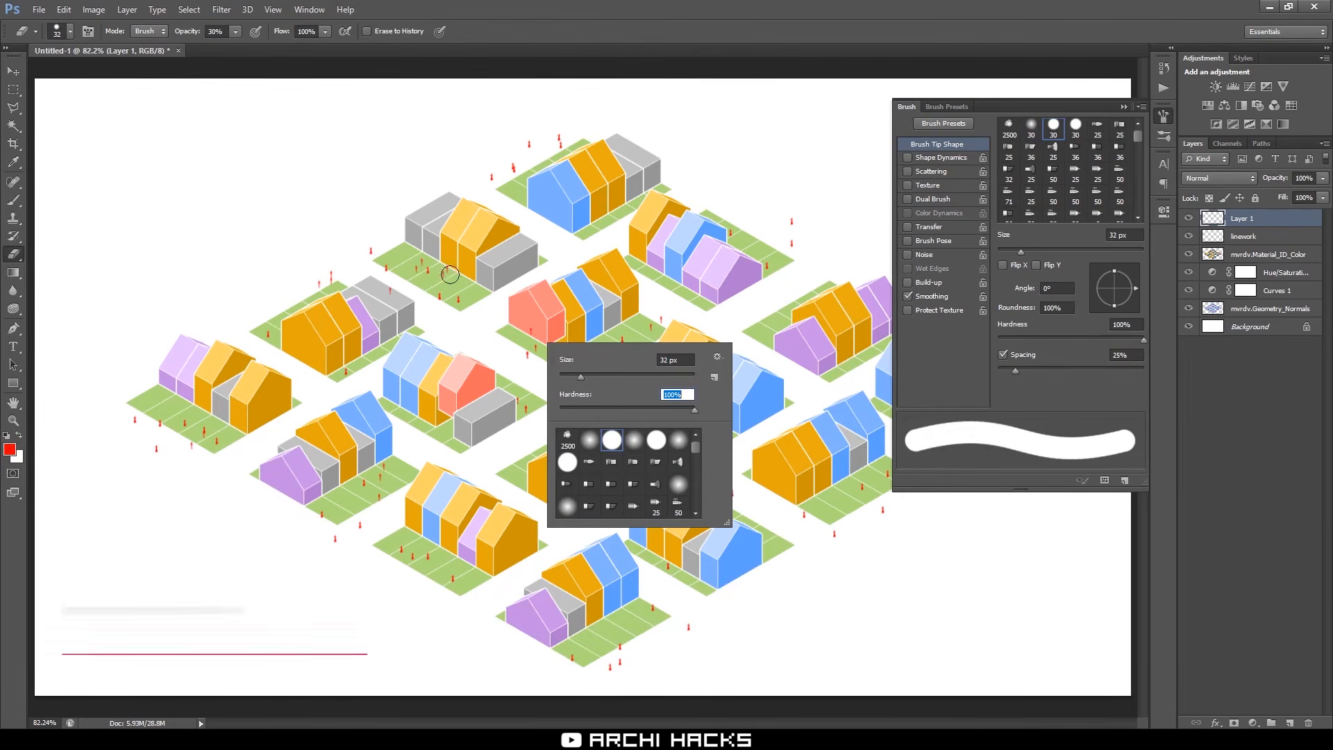
key(Return)
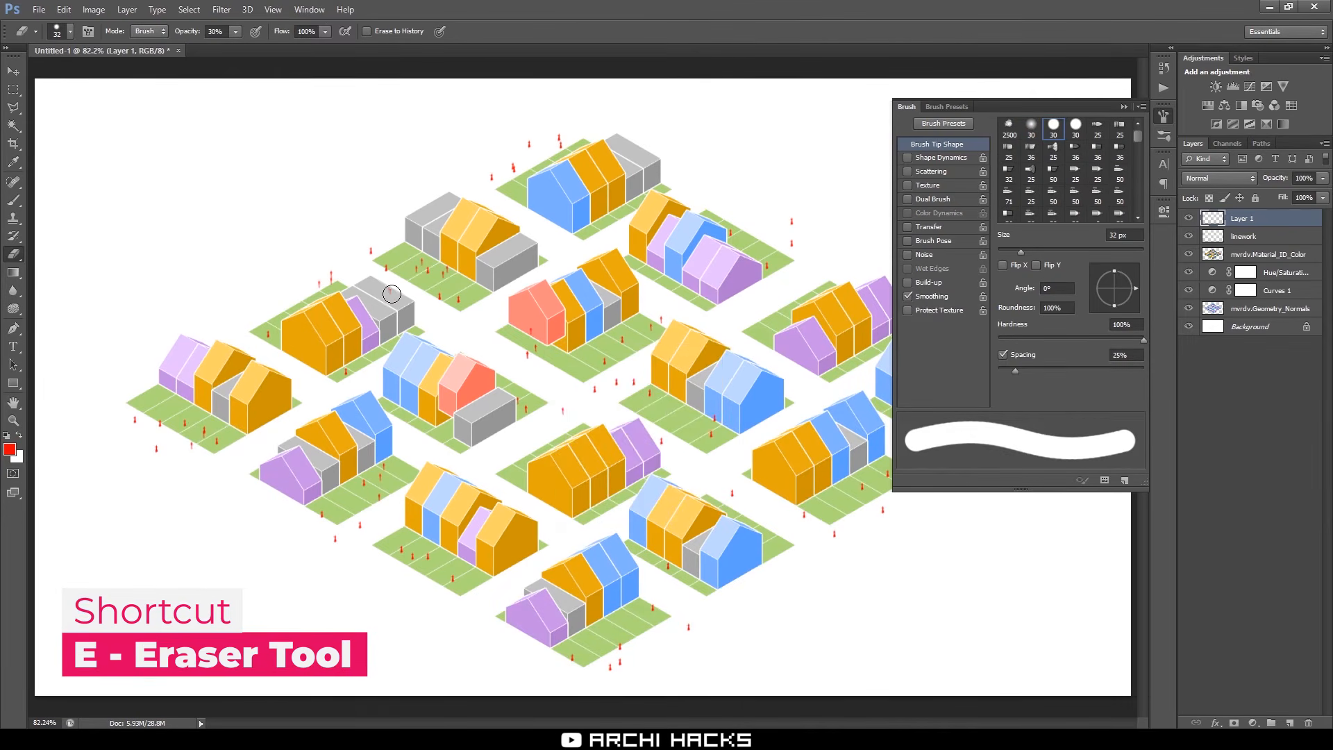
key(0)
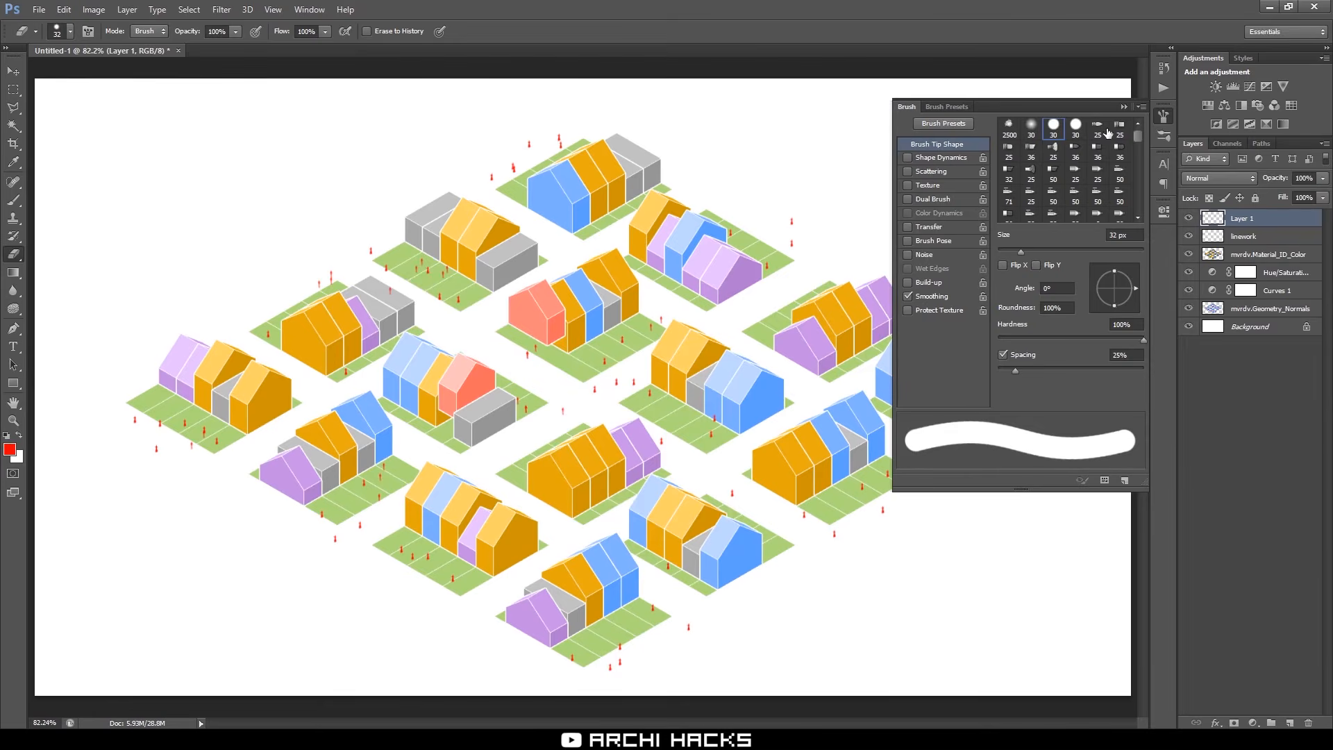
click(1123, 107)
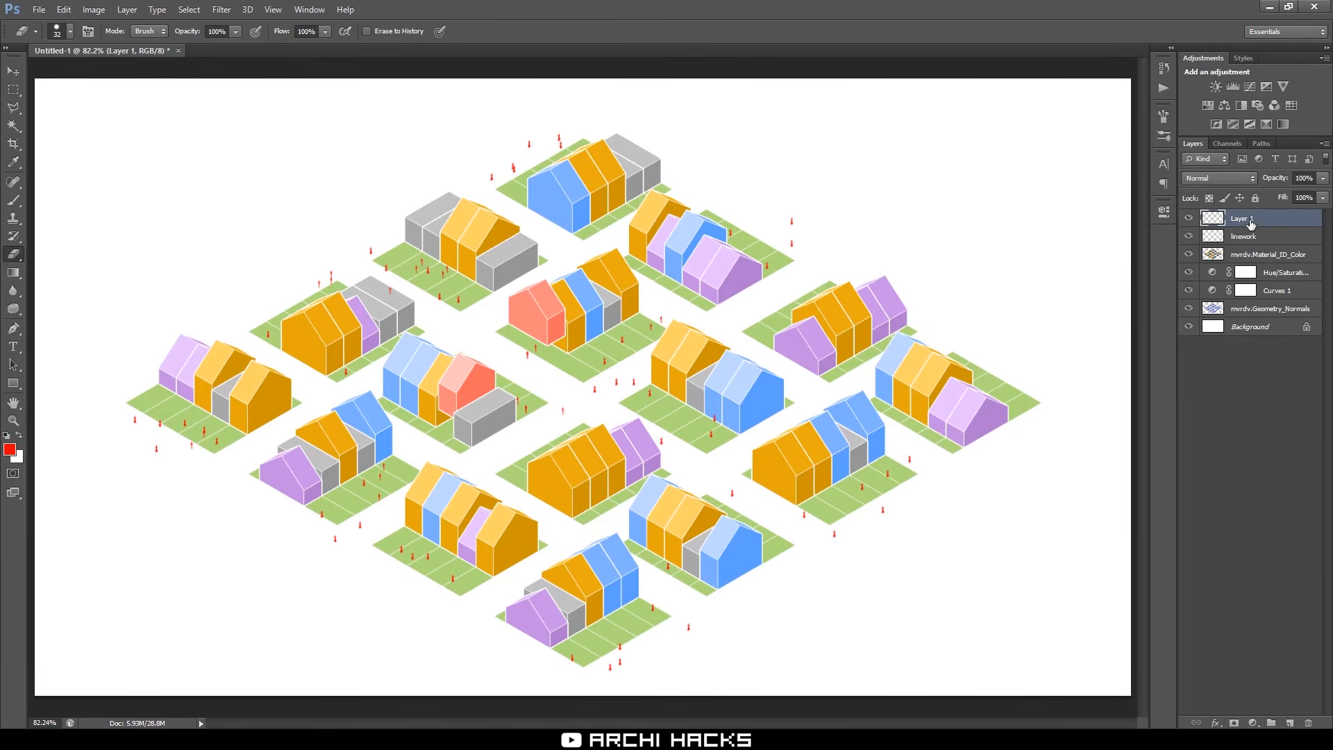
Rename the figures layer, Layer 1, as poeple
double_click(1242, 220)
text(P)
key(Return)
Add a new layer above the figures layer and name it trees
click(1289, 723)
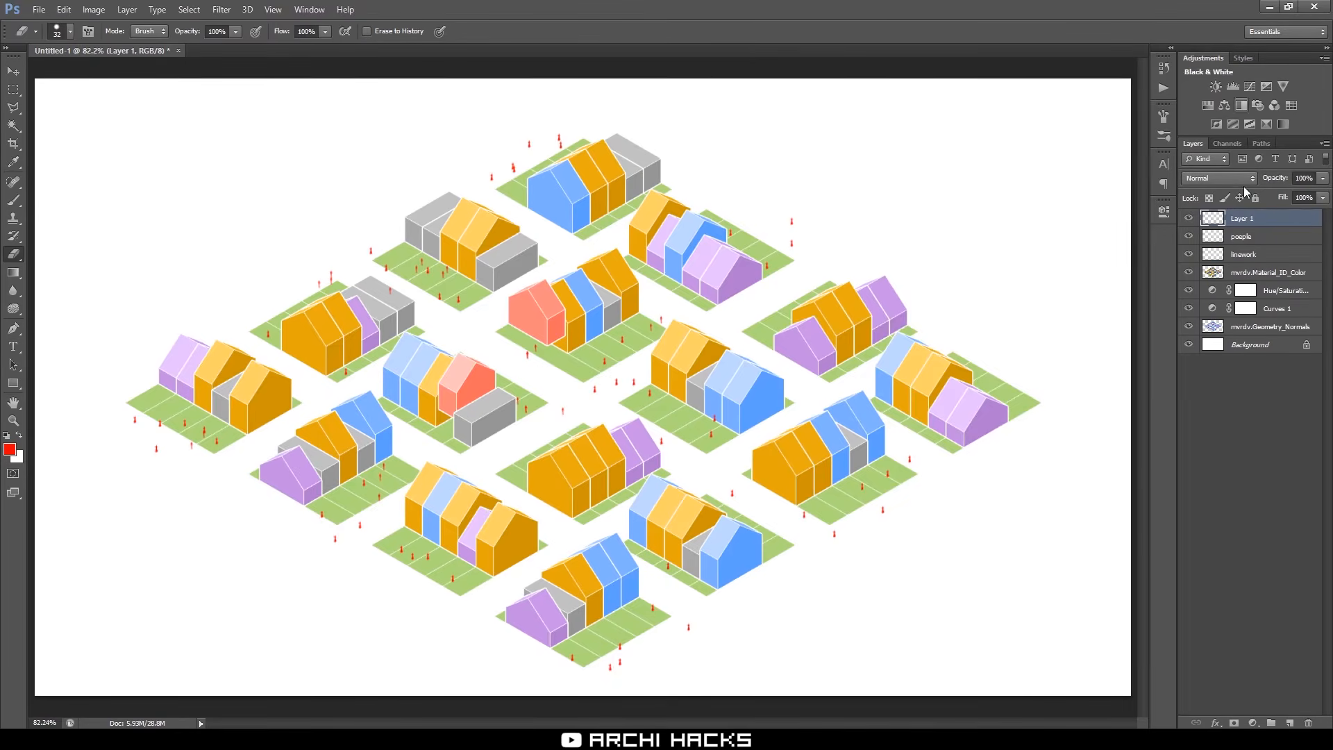
double_click(1241, 219)
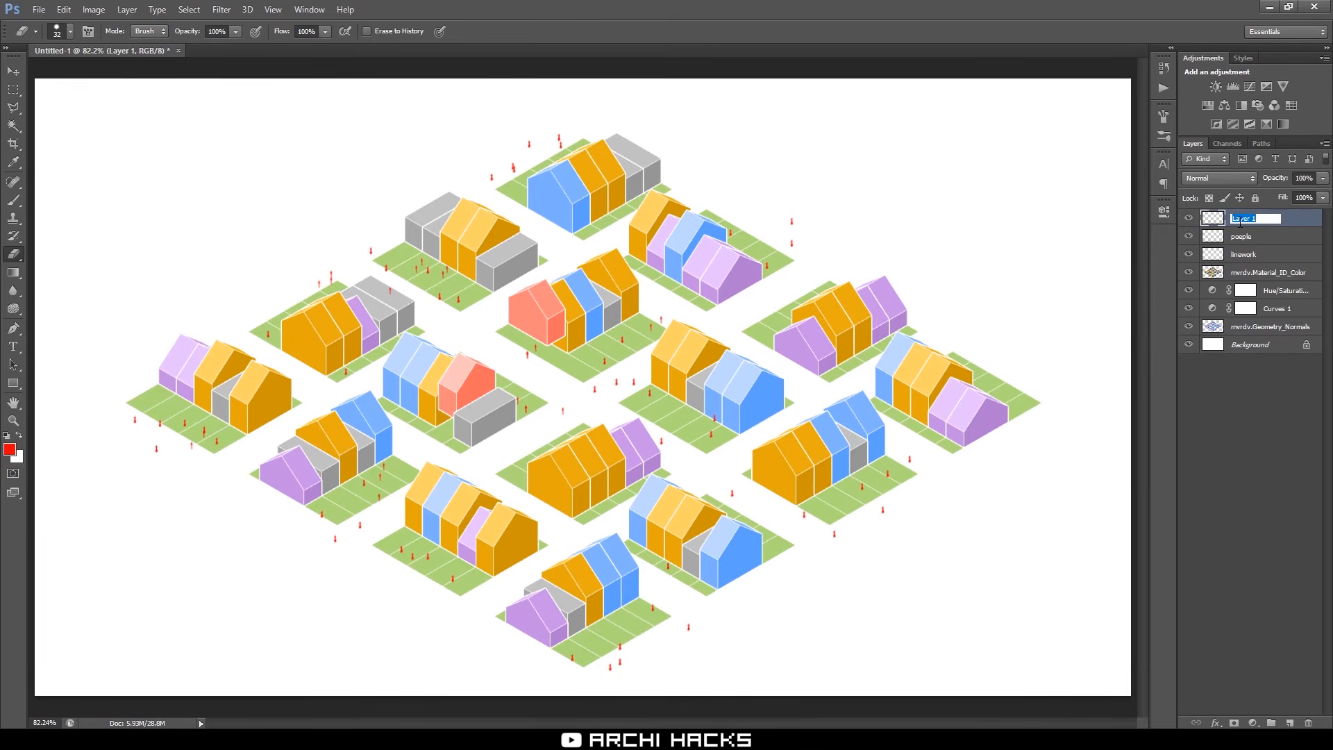
text(r)
text(rees)
key(Return)
Choose the round 472 px tree brush, reduce it to 59 px, and undo a test stamp on the central lawn
key(b)
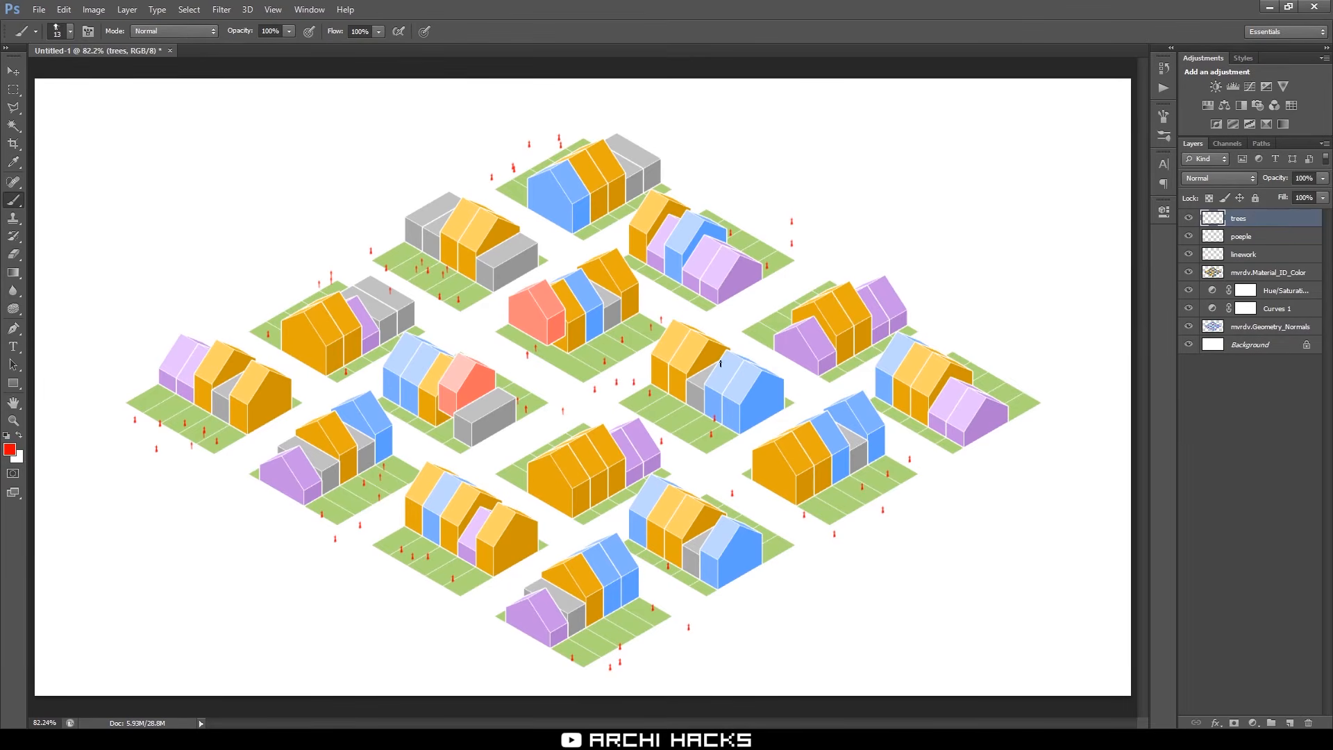
right_click(714, 343)
drag(870, 447, 874, 515)
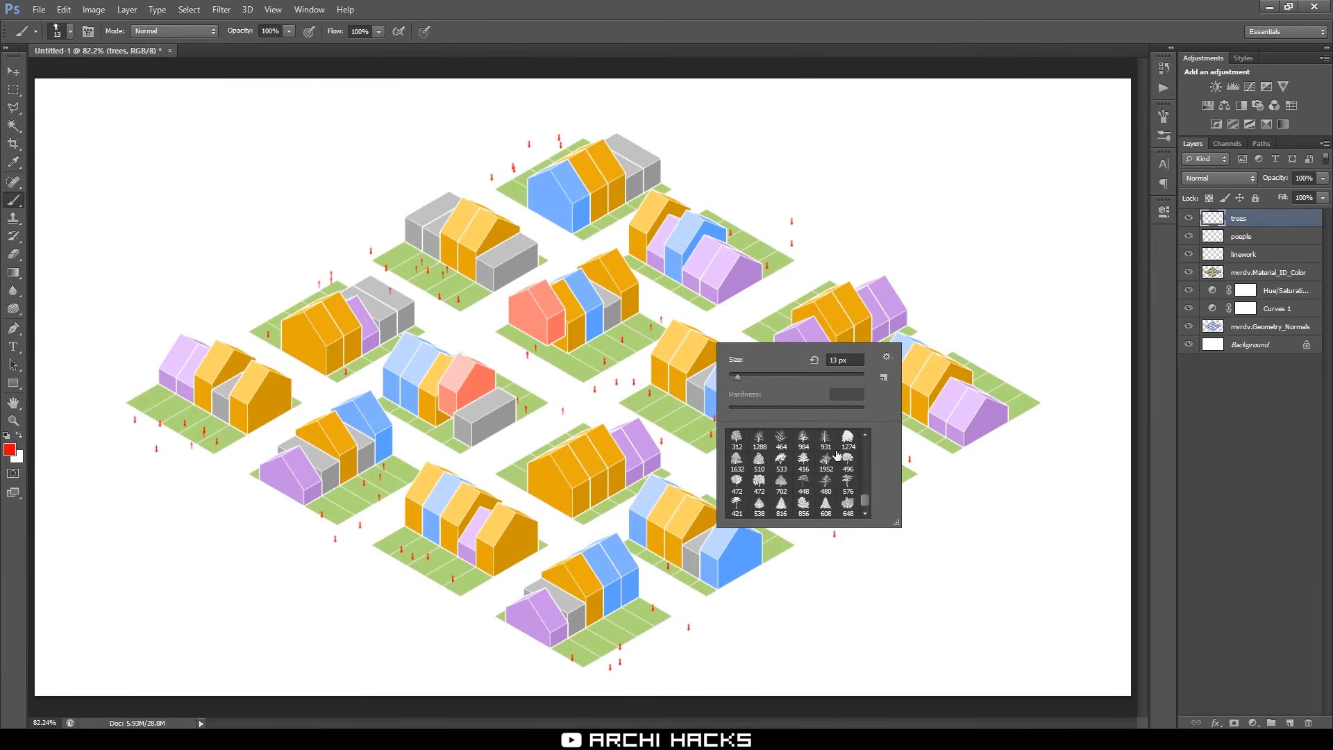
click(735, 488)
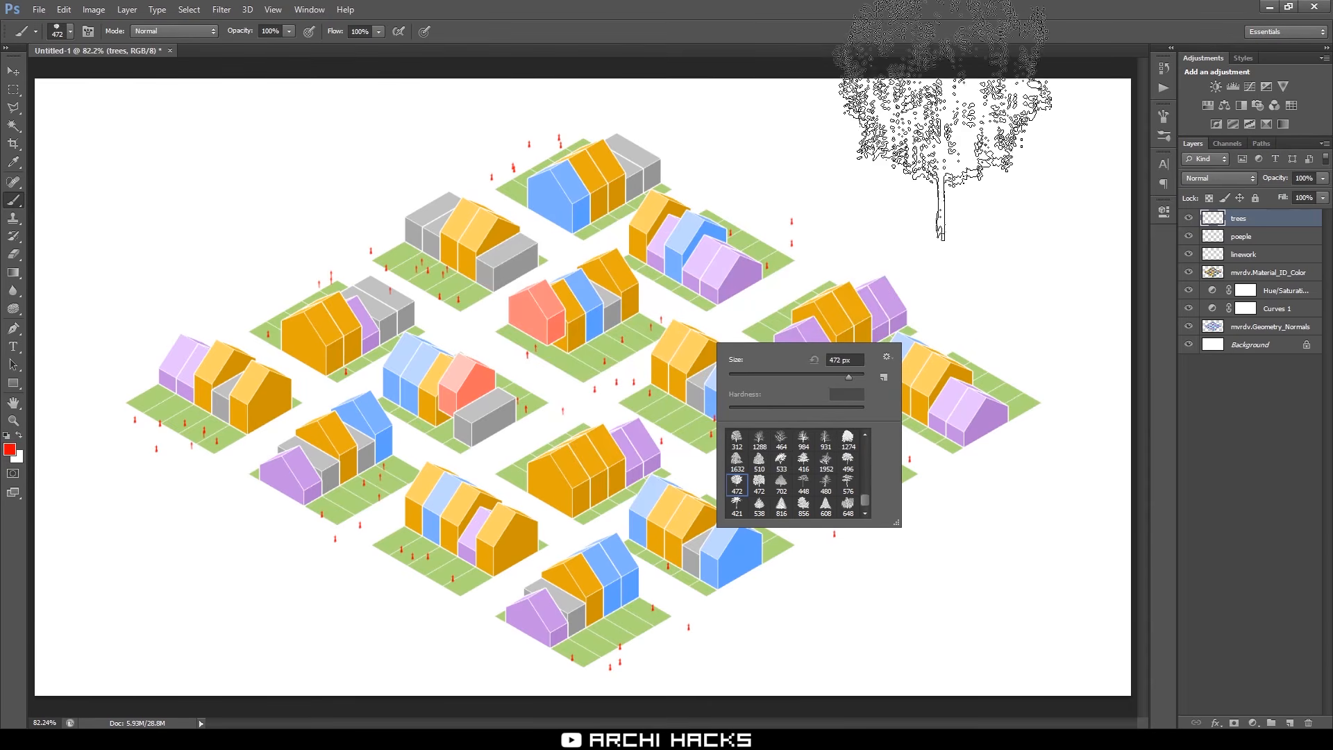
click(787, 375)
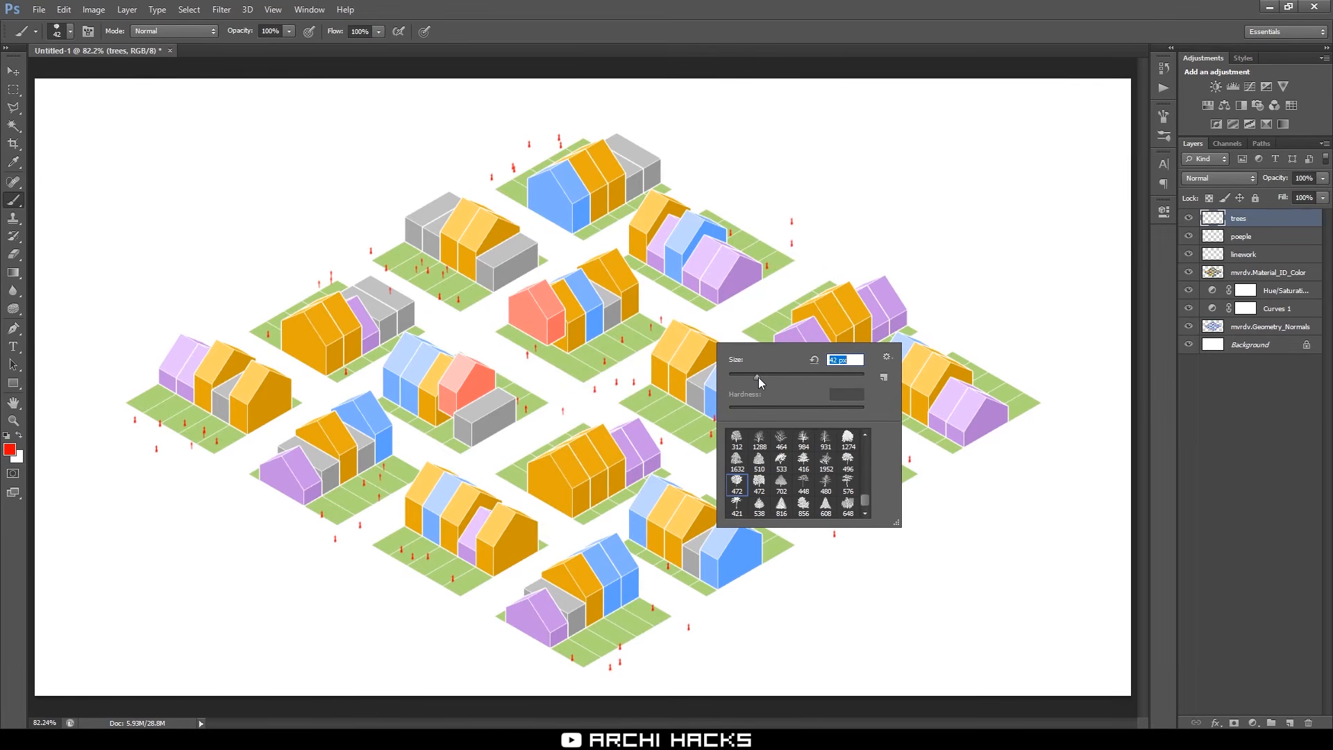
drag(759, 377, 768, 376)
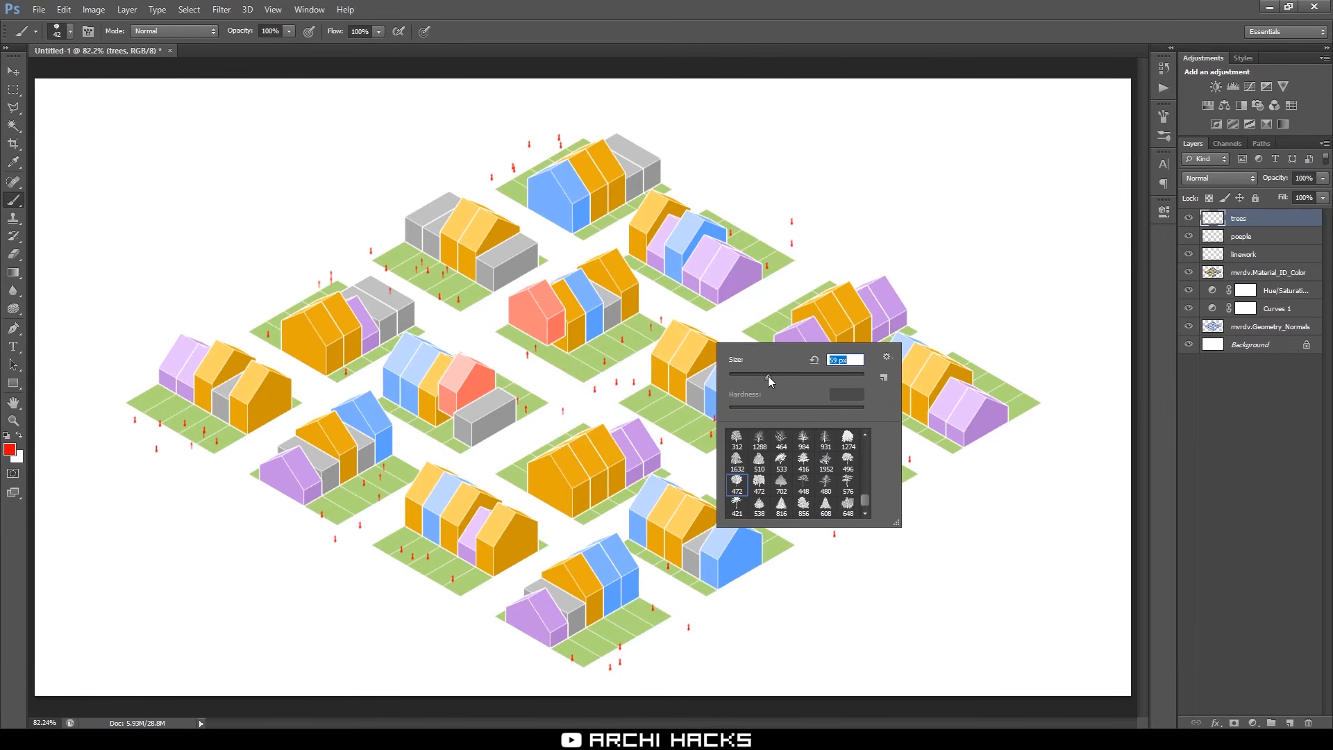
click(584, 359)
key(ctrl+z)
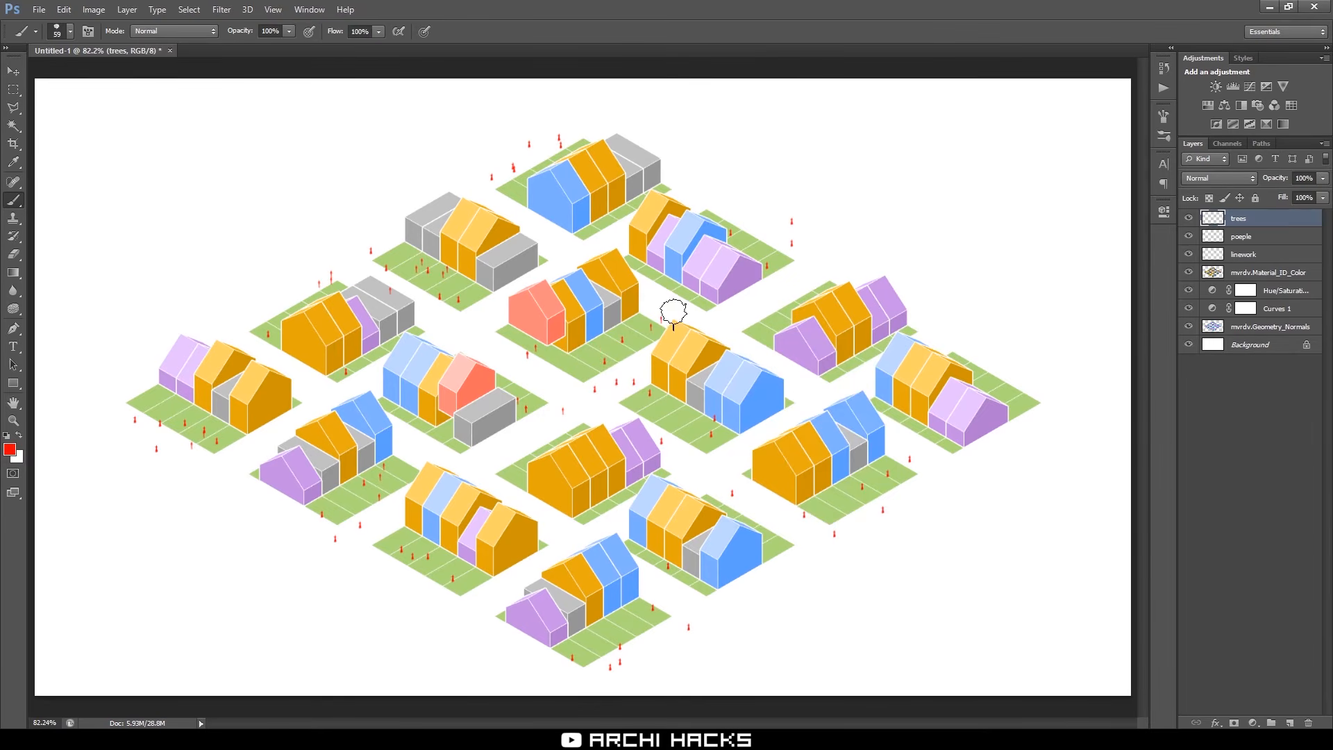
Change the foreground color to a medium green (409f56) for the trees
click(10, 450)
drag(986, 492, 986, 478)
mouse_move(902, 435)
mouse_down()
mouse_move(886, 410)
mouse_move(880, 426)
mouse_move(897, 417)
mouse_up()
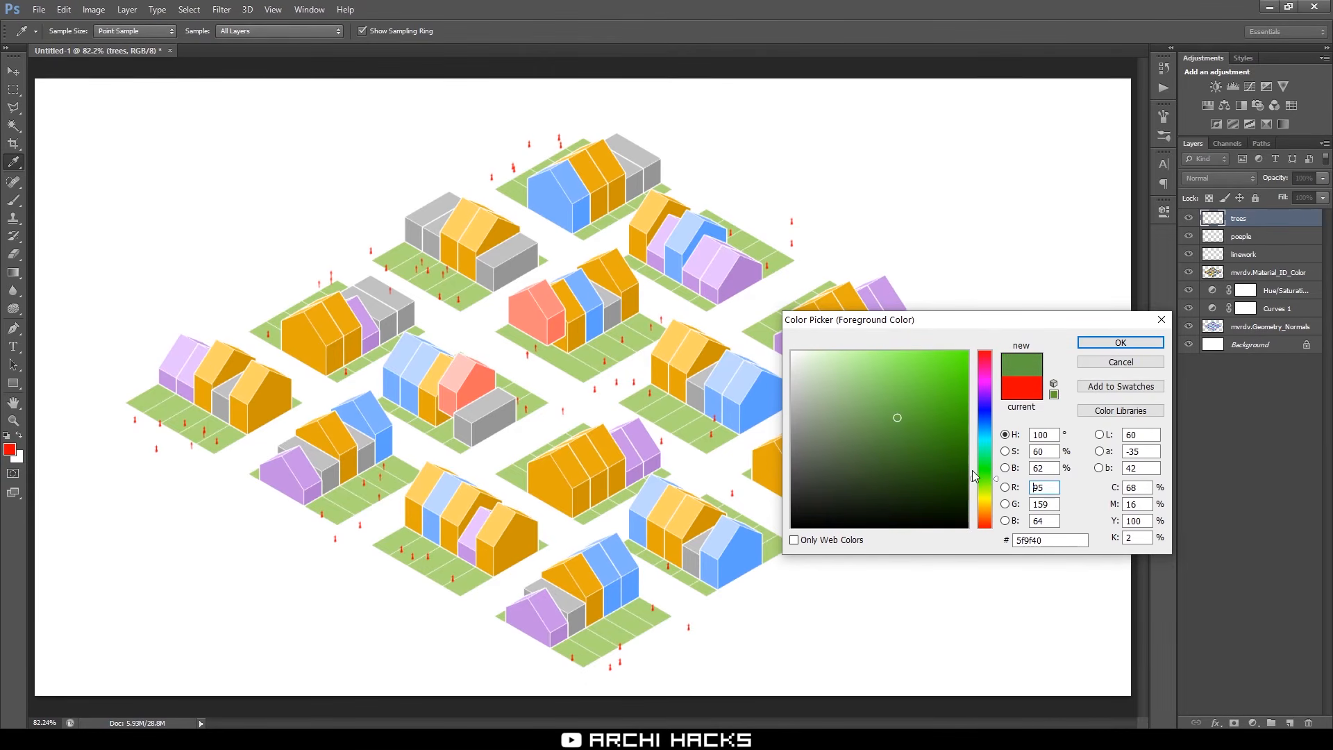
drag(989, 471, 989, 462)
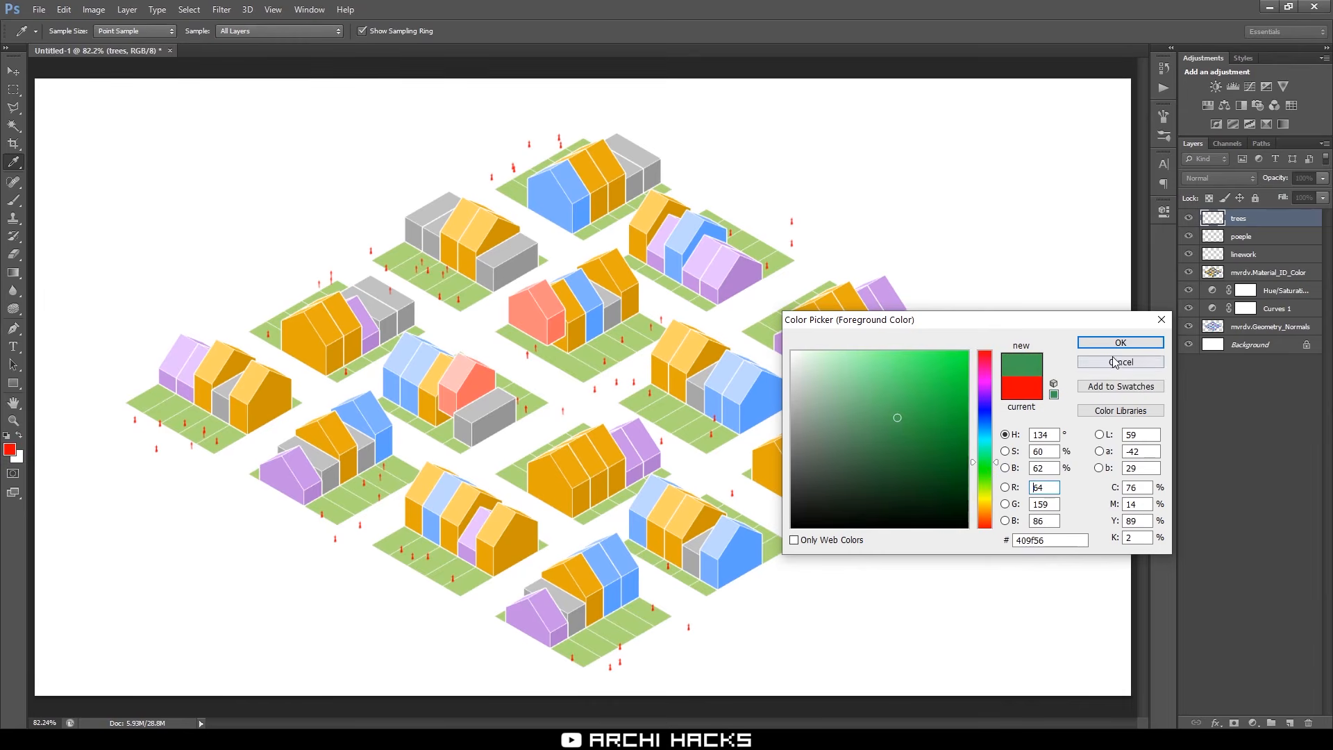
click(1140, 349)
Stamp five test trees on the central lawn and the lawns of the purple-house and grey-roofed blocks in the upper part of the plan
key(b)
click(582, 354)
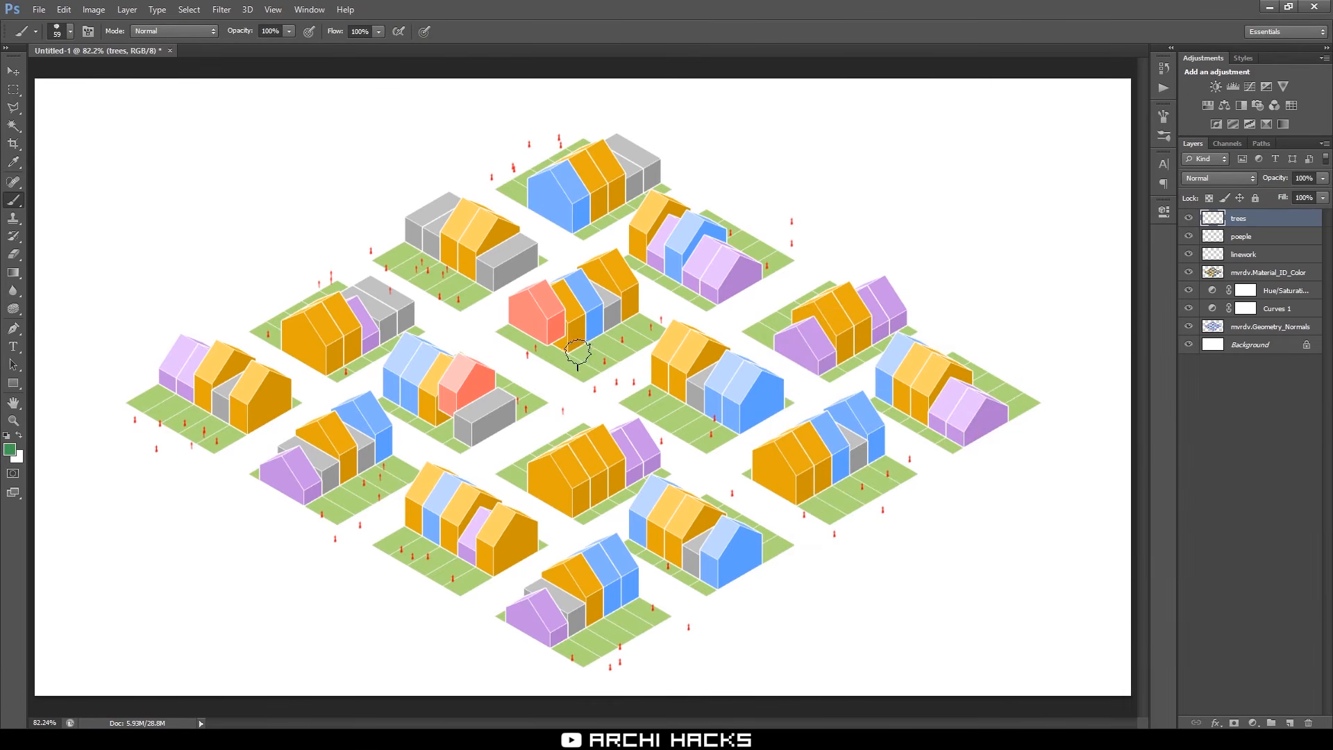
key(ctrl+z)
click(590, 361)
click(779, 244)
click(709, 285)
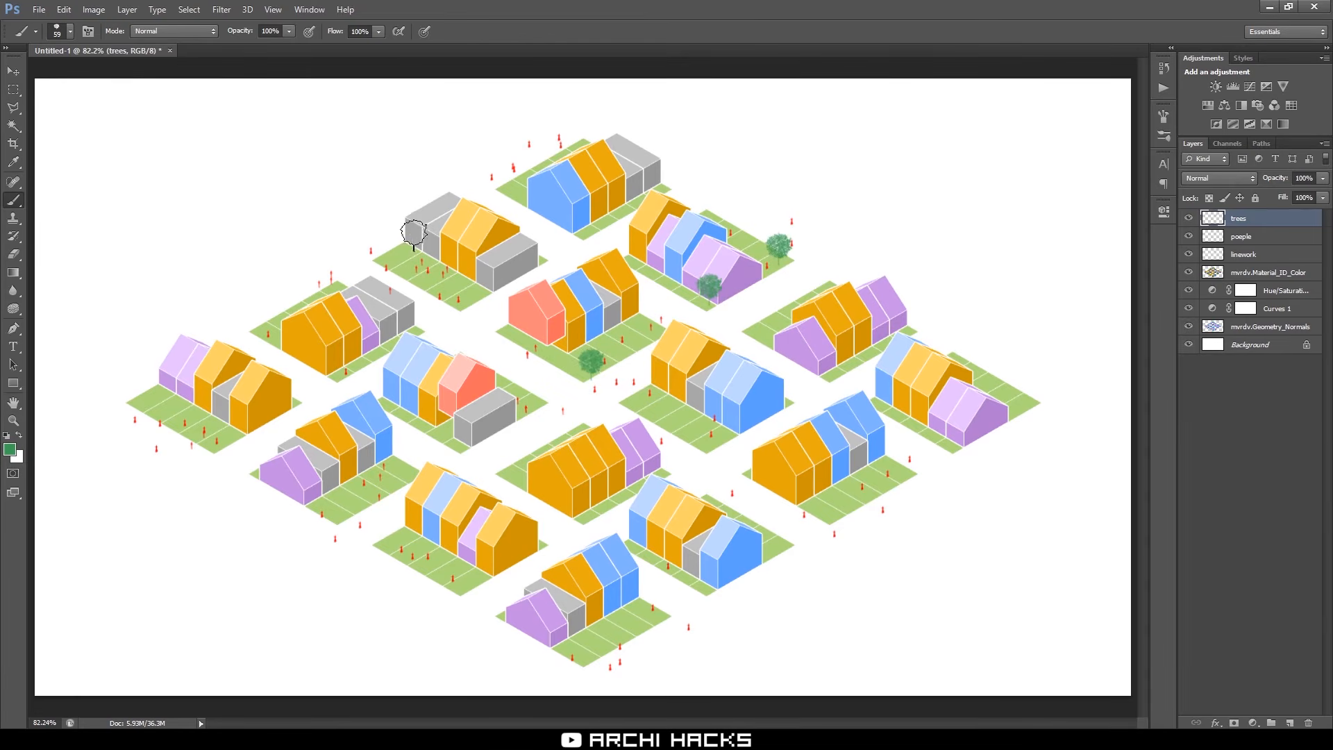
click(392, 245)
click(420, 268)
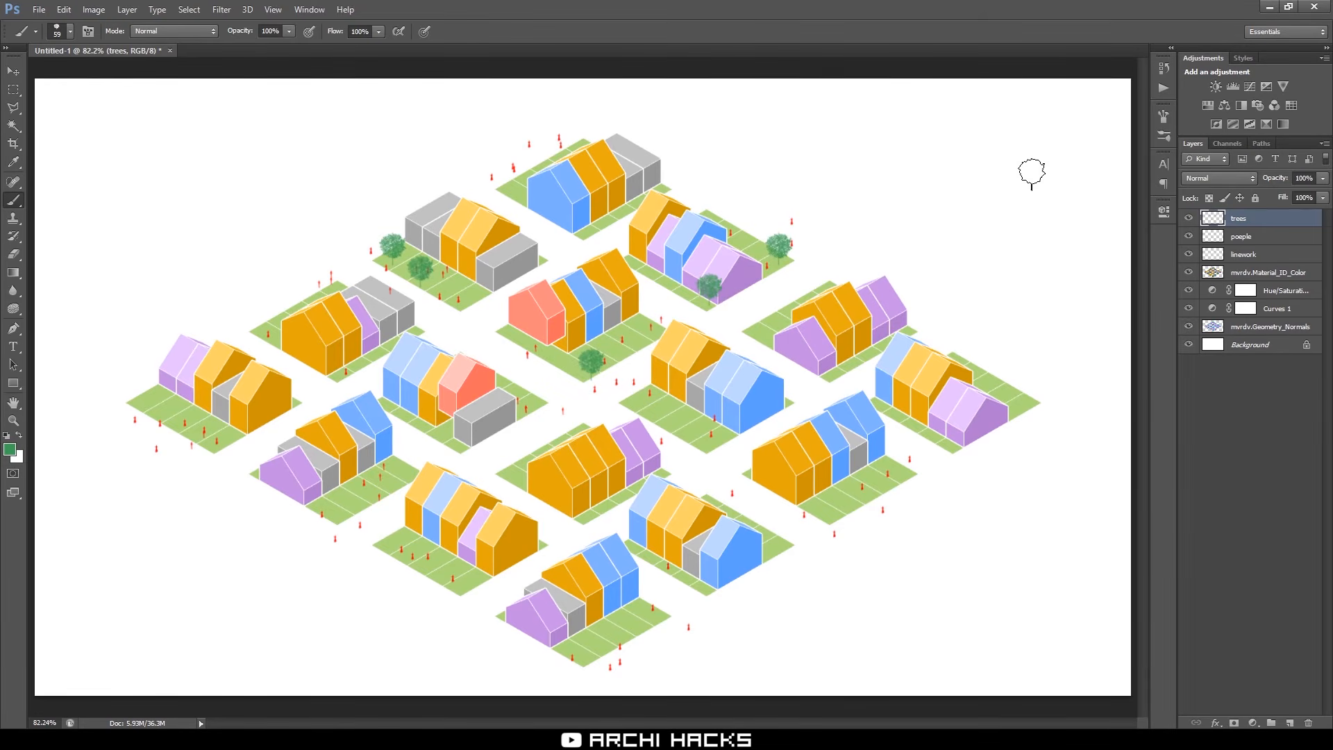
Enable Shape Dynamics for the tree brush with size jitter 100%, minimum diameter 60% and angle jitter 0%
click(1163, 69)
click(1163, 116)
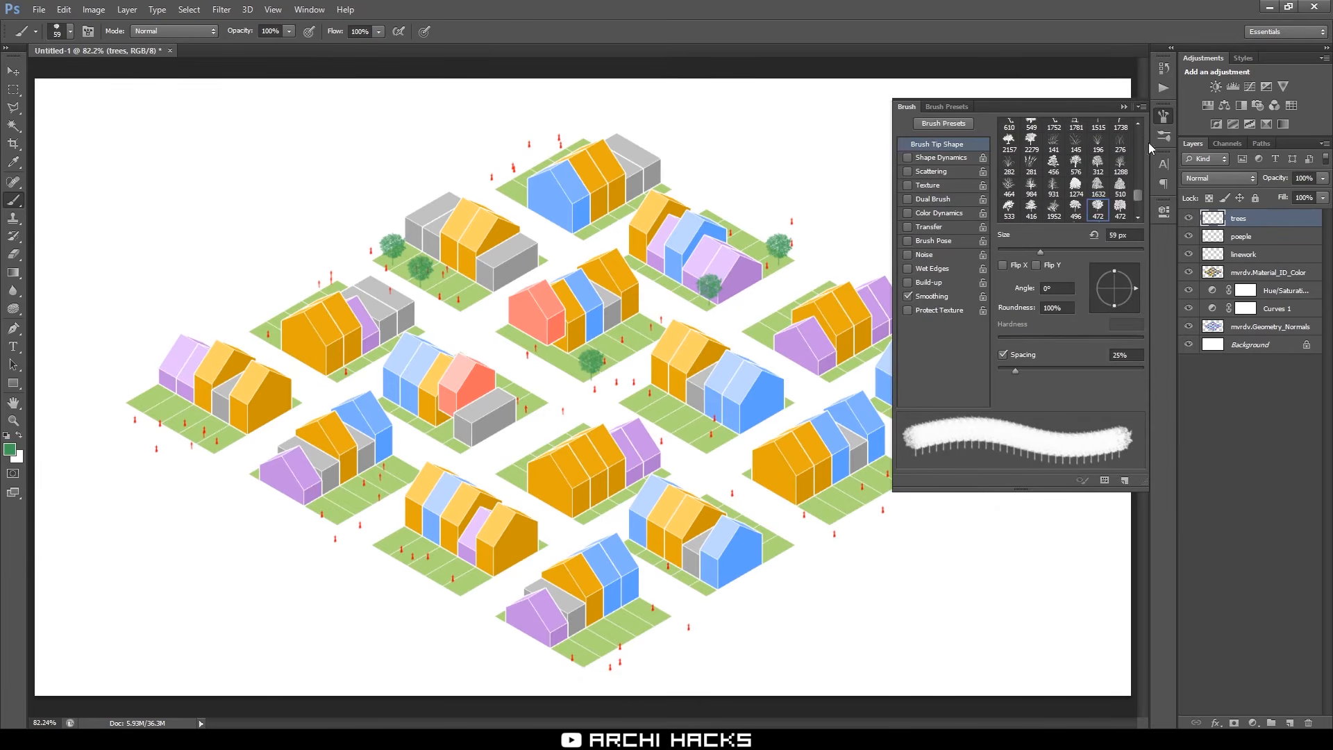
click(950, 160)
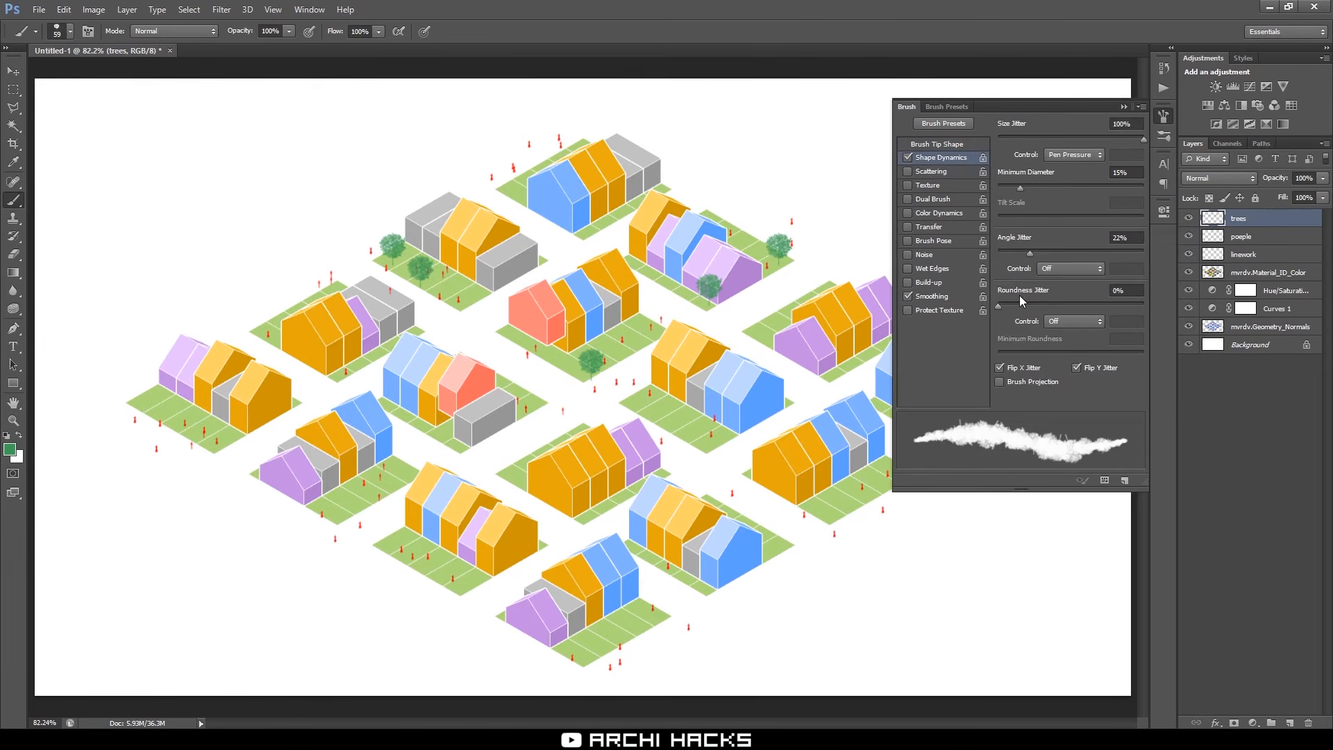
drag(1011, 254, 981, 262)
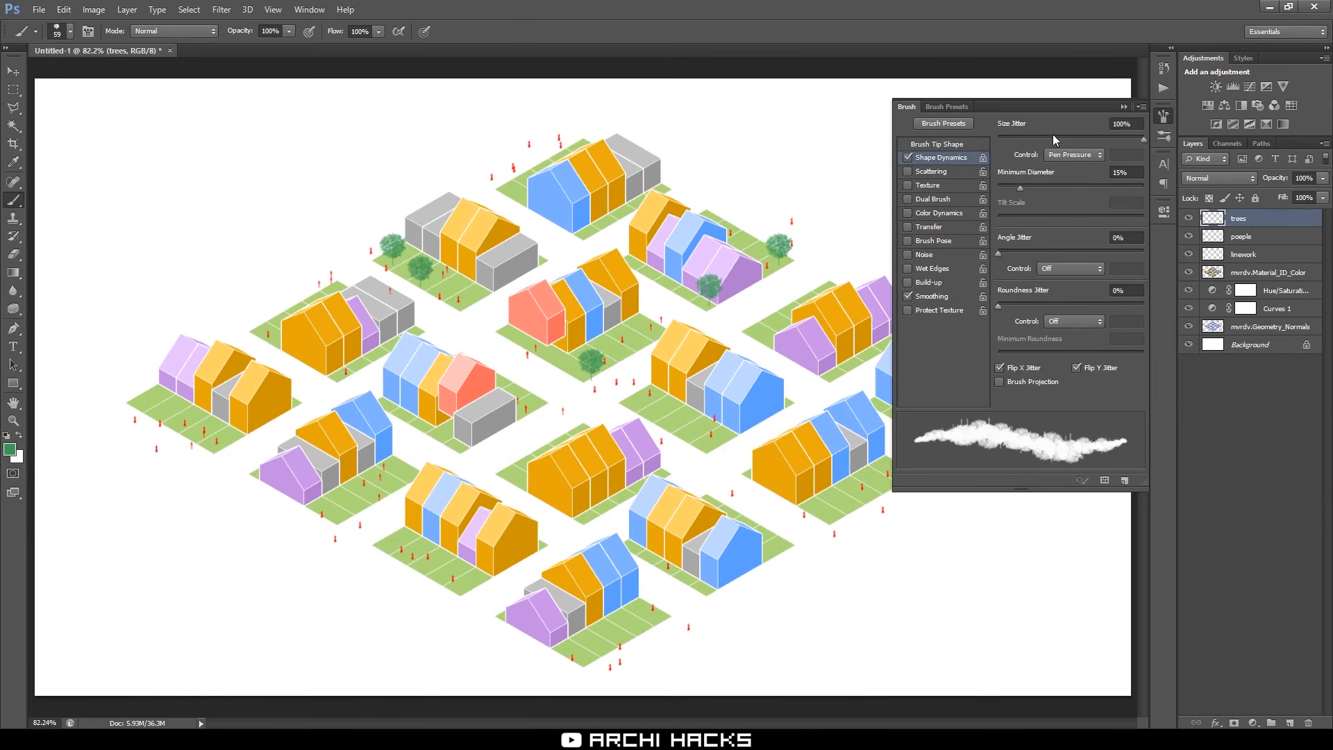
mouse_move(1097, 136)
mouse_down()
mouse_move(1058, 139)
mouse_move(1175, 132)
mouse_up()
mouse_move(1028, 178)
mouse_down()
mouse_move(1102, 185)
mouse_move(1086, 186)
mouse_up()
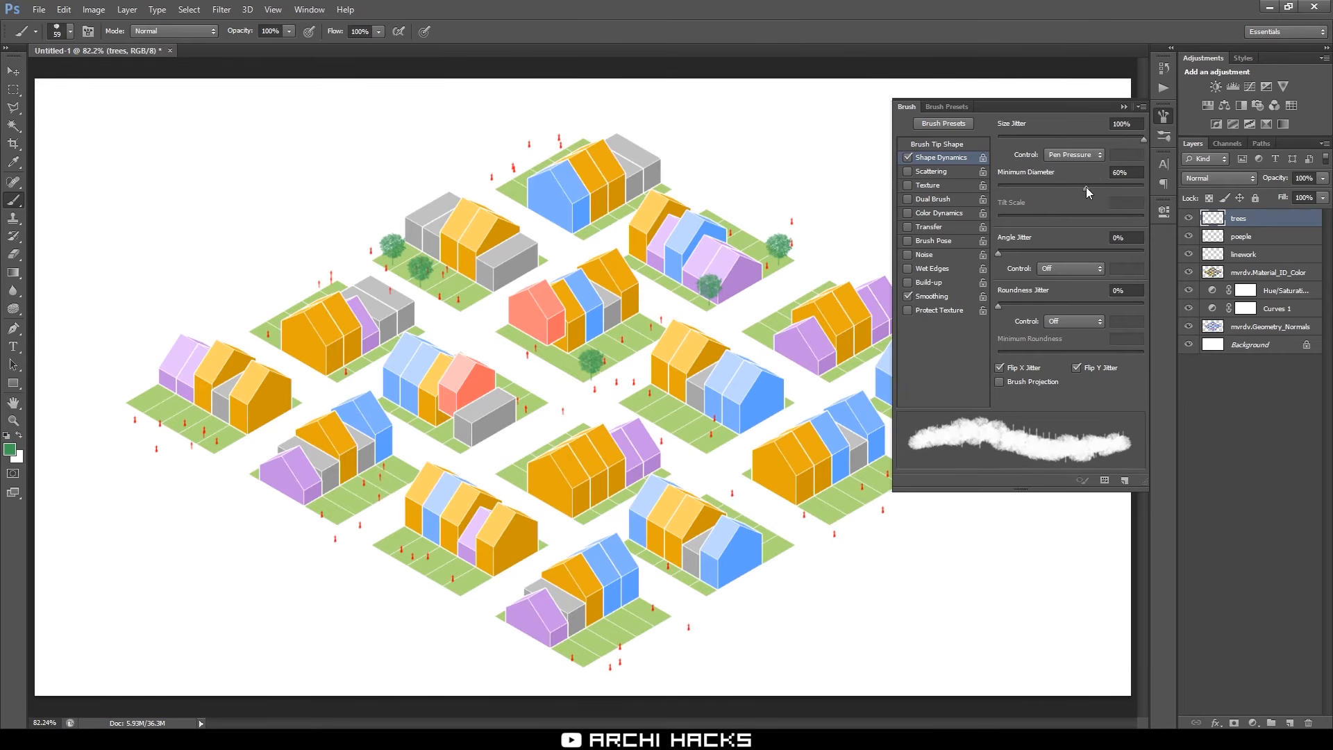
Test the tree brush with a stroke across the central lawns, undo it, and clear everything from the trees layer
drag(560, 373, 725, 441)
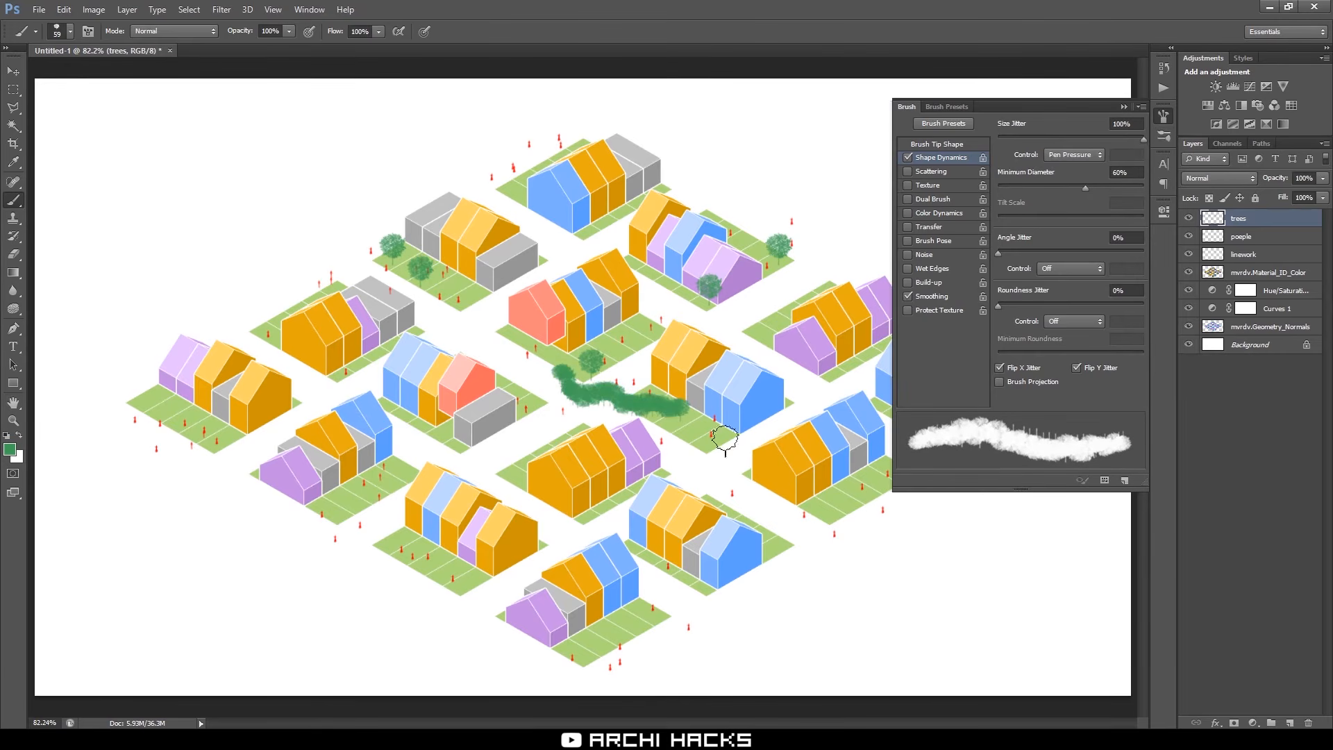
key(ctrl+z)
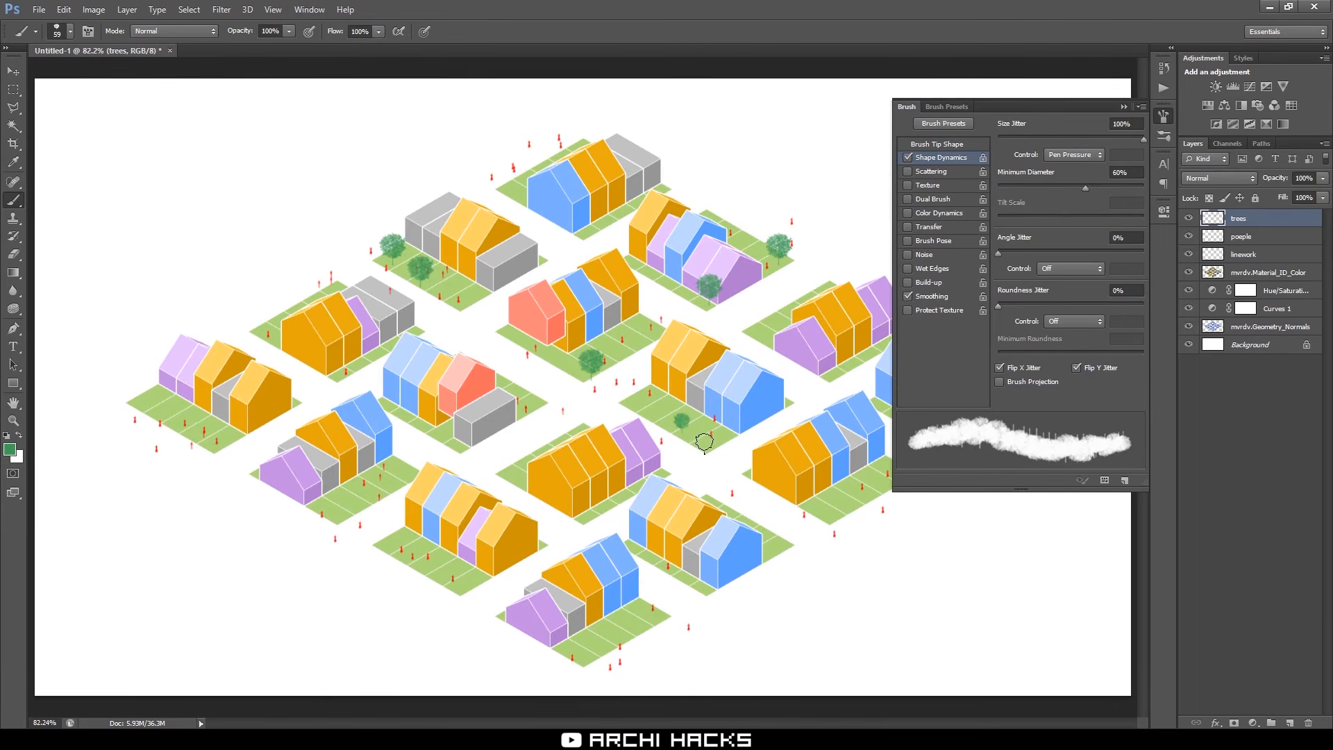
key(ctrl+a)
key(Delete)
key(ctrl+d)
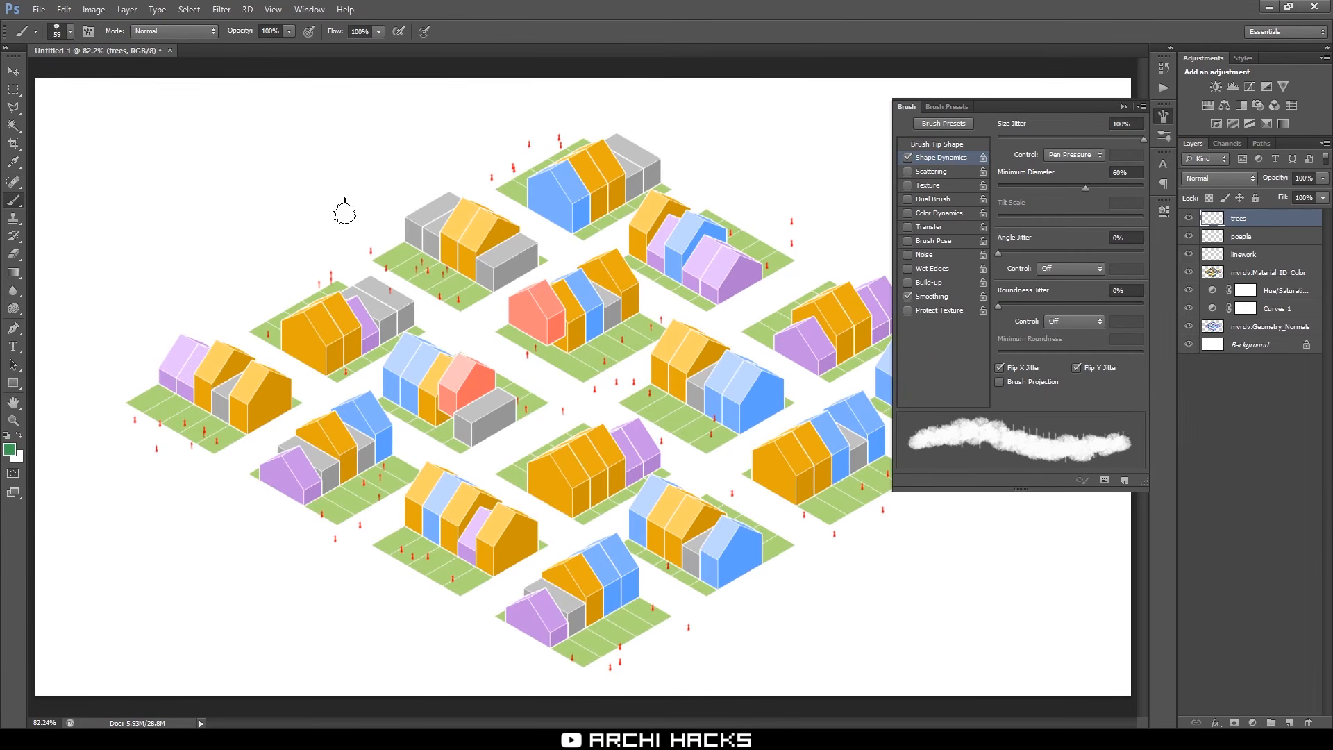
Test the brush with a stroke and several stamps around the two western blocks, and clear the trees layer again
drag(257, 316, 362, 220)
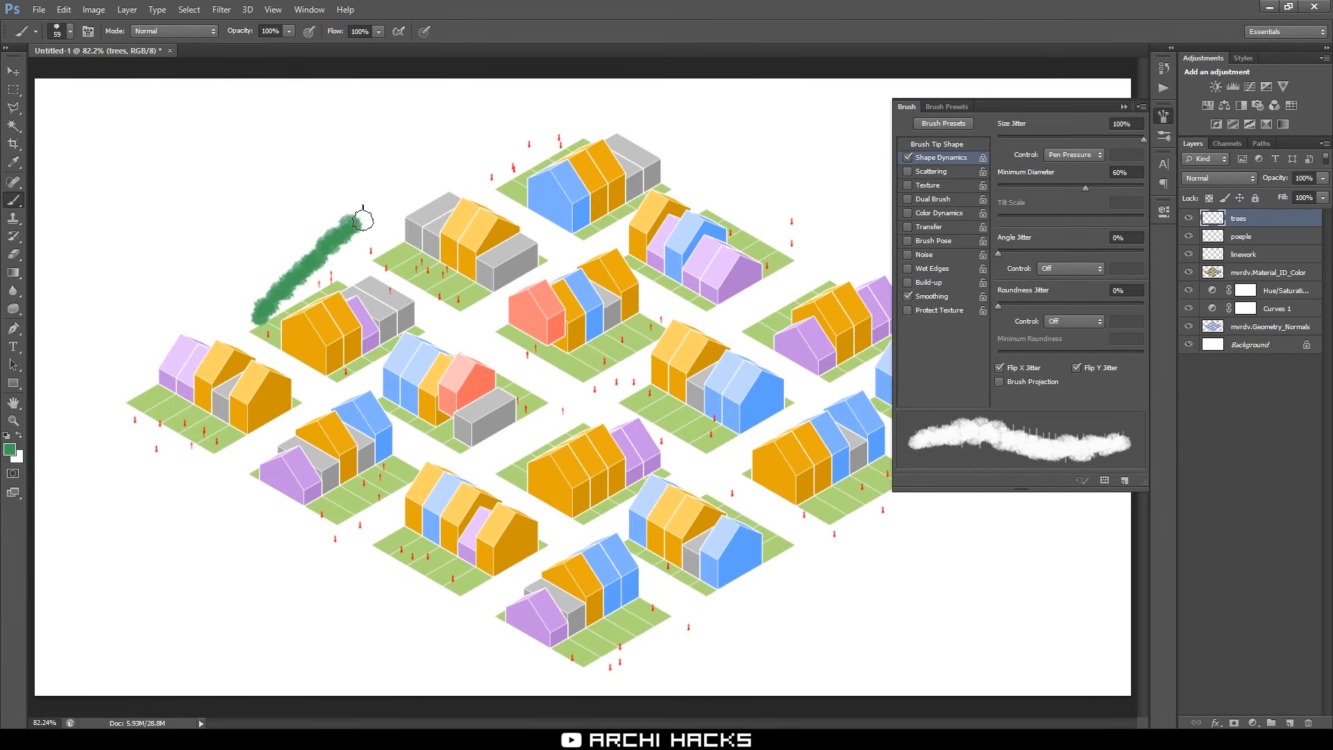
key(ctrl+z)
click(152, 407)
drag(184, 439, 192, 443)
click(220, 436)
click(235, 464)
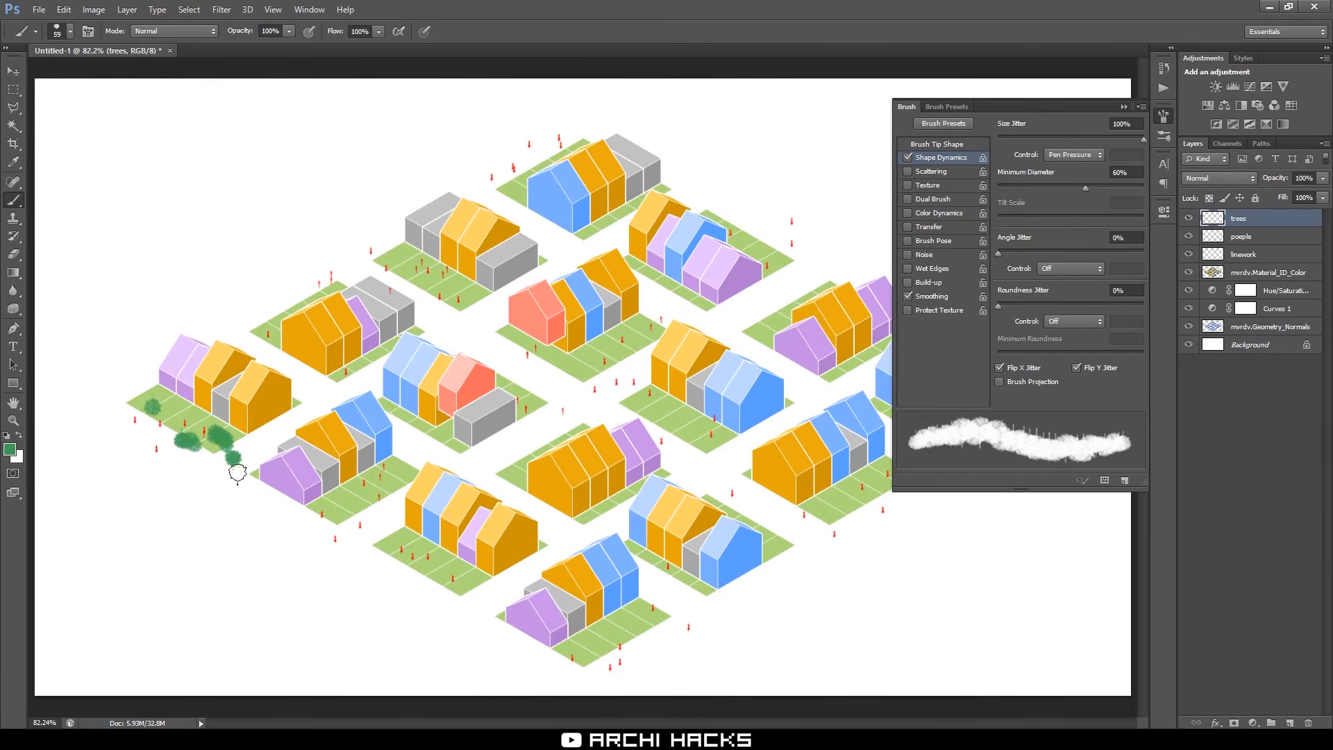
click(255, 485)
click(278, 531)
click(325, 504)
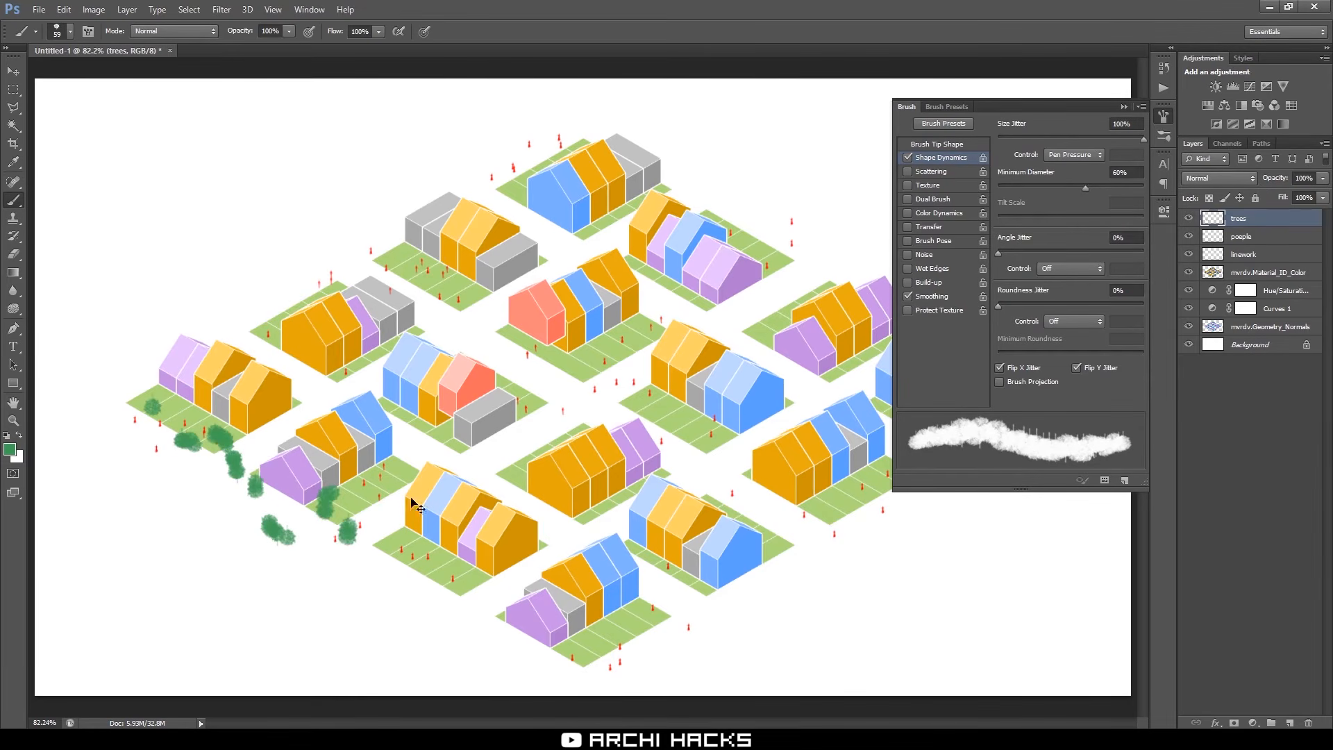
key(ctrl+a)
key(Delete)
key(ctrl+d)
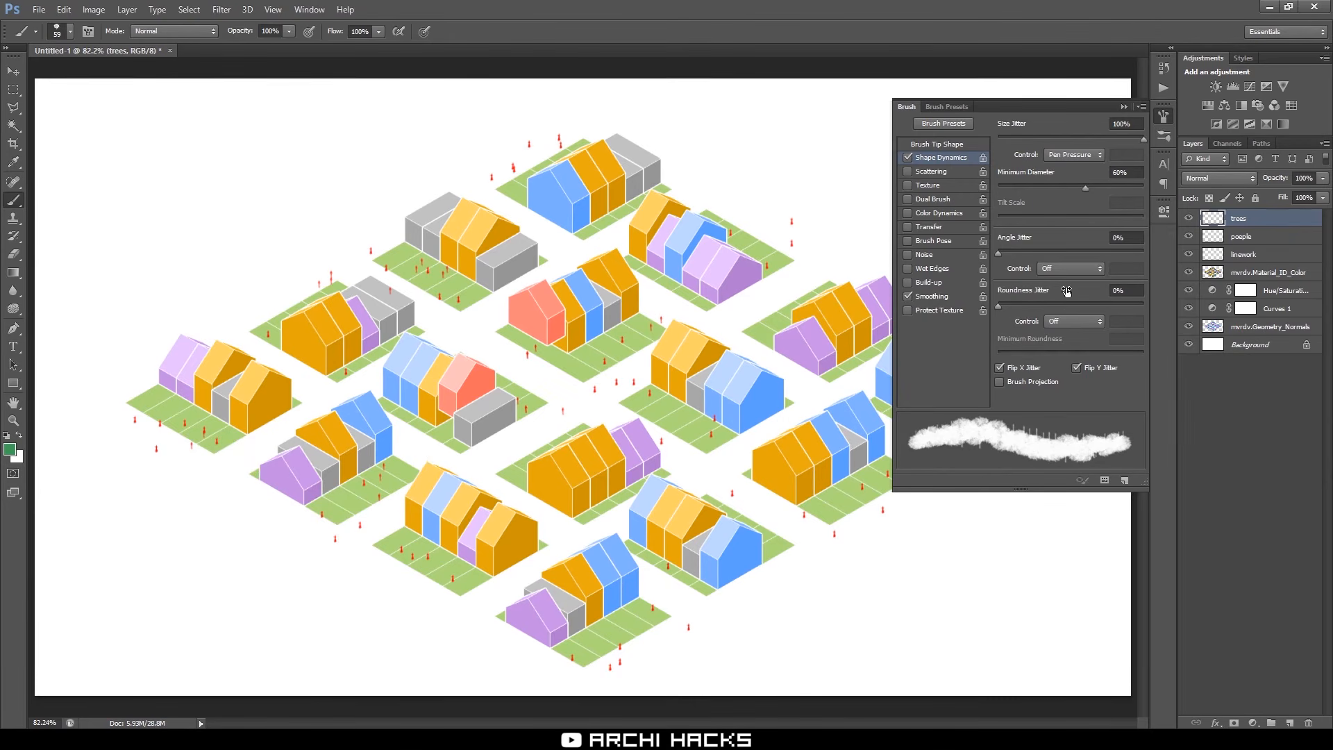
Disable Flip X Jitter and Flip Y Jitter for the tree brush, and undo a test stroke beside the southeastern blocks
click(1021, 368)
click(1106, 367)
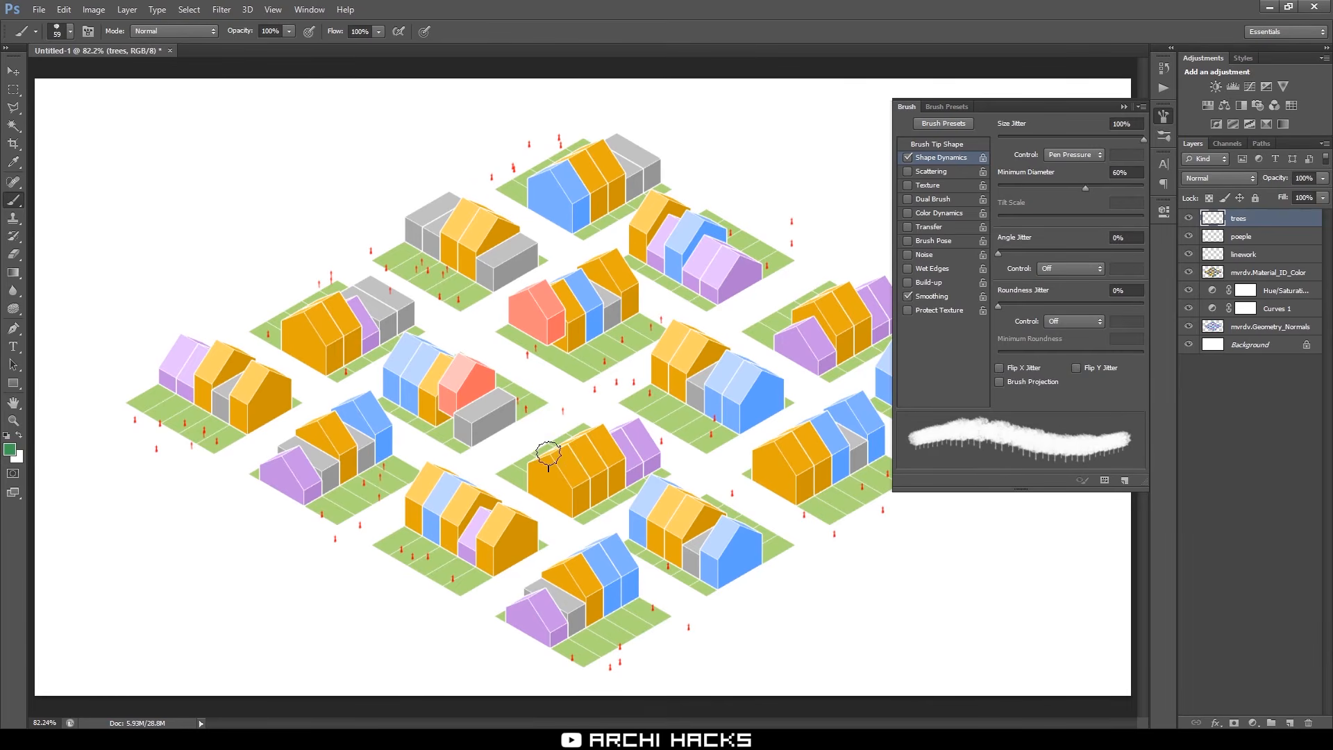
drag(841, 507, 769, 634)
key(ctrl+z)
key(ctrl+z)
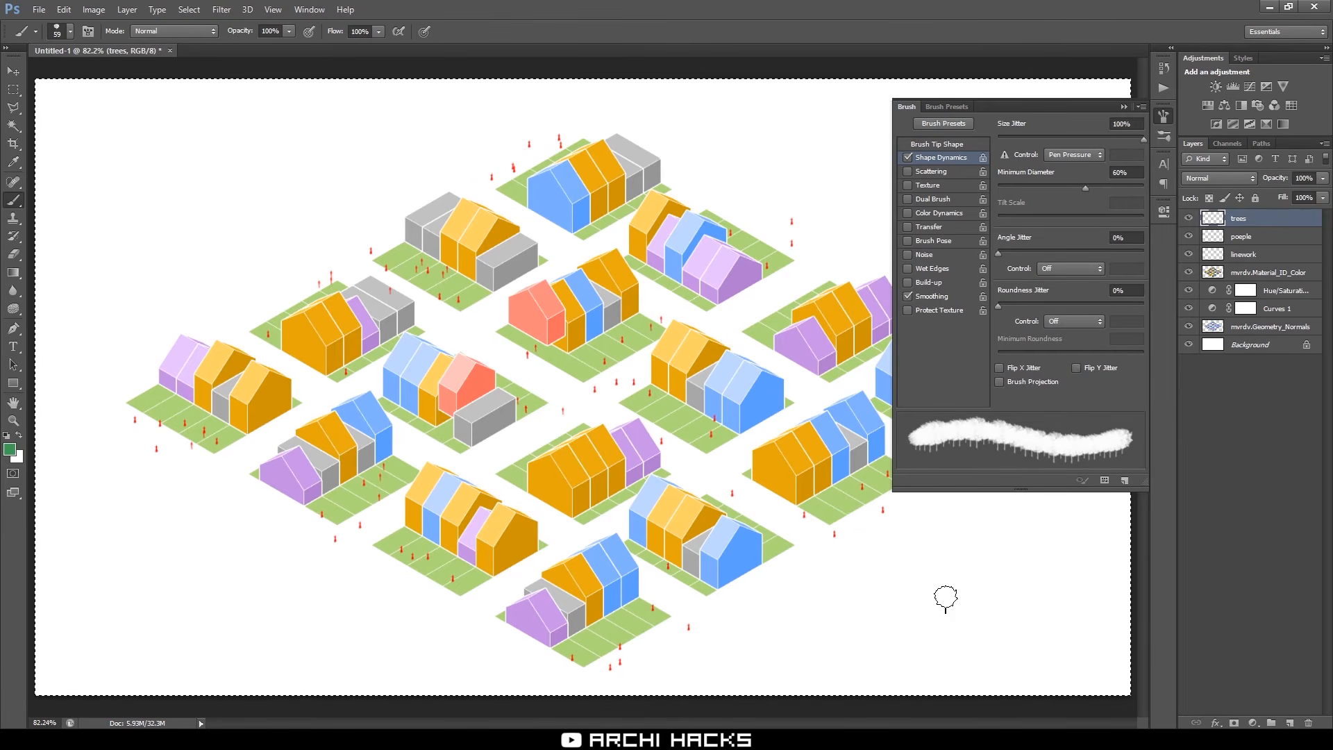
Set the tree brush's spacing to 127% and review its Shape Dynamics settings
click(947, 144)
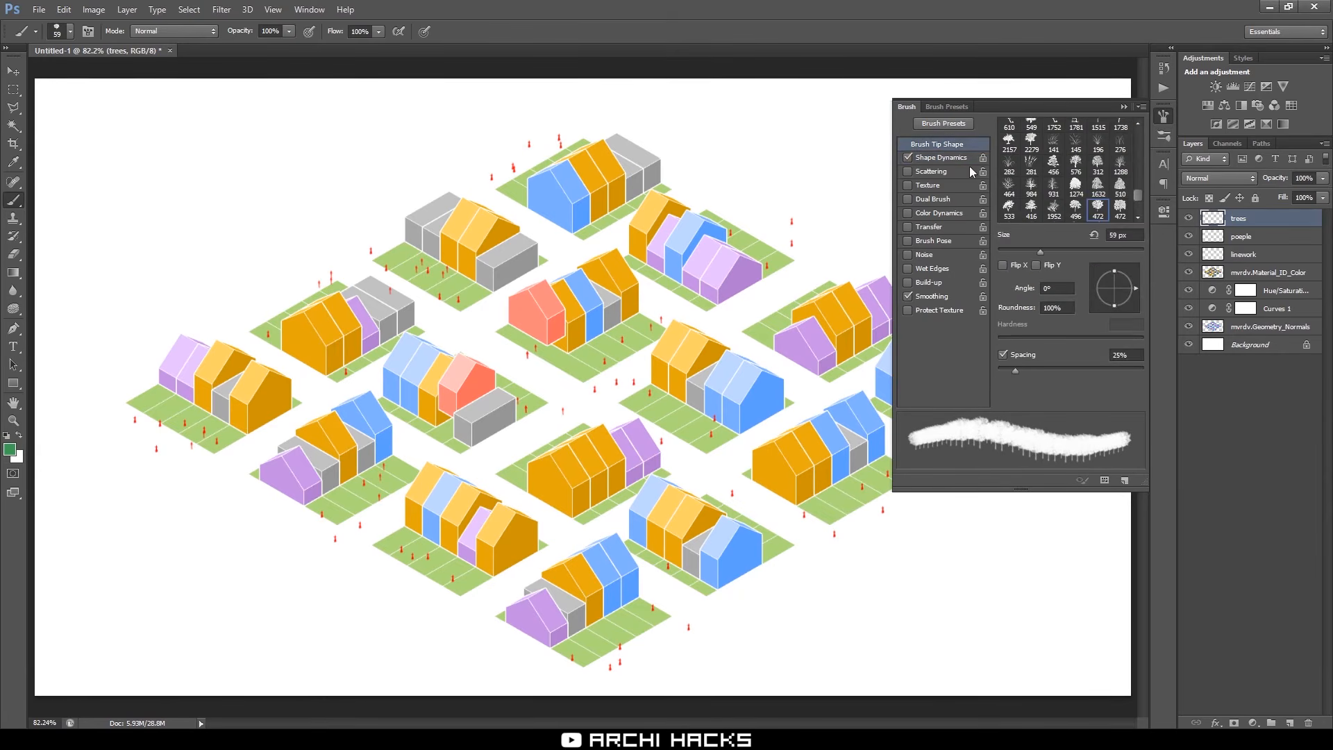
mouse_move(1075, 369)
mouse_down()
mouse_move(1058, 373)
mouse_move(1080, 380)
mouse_up()
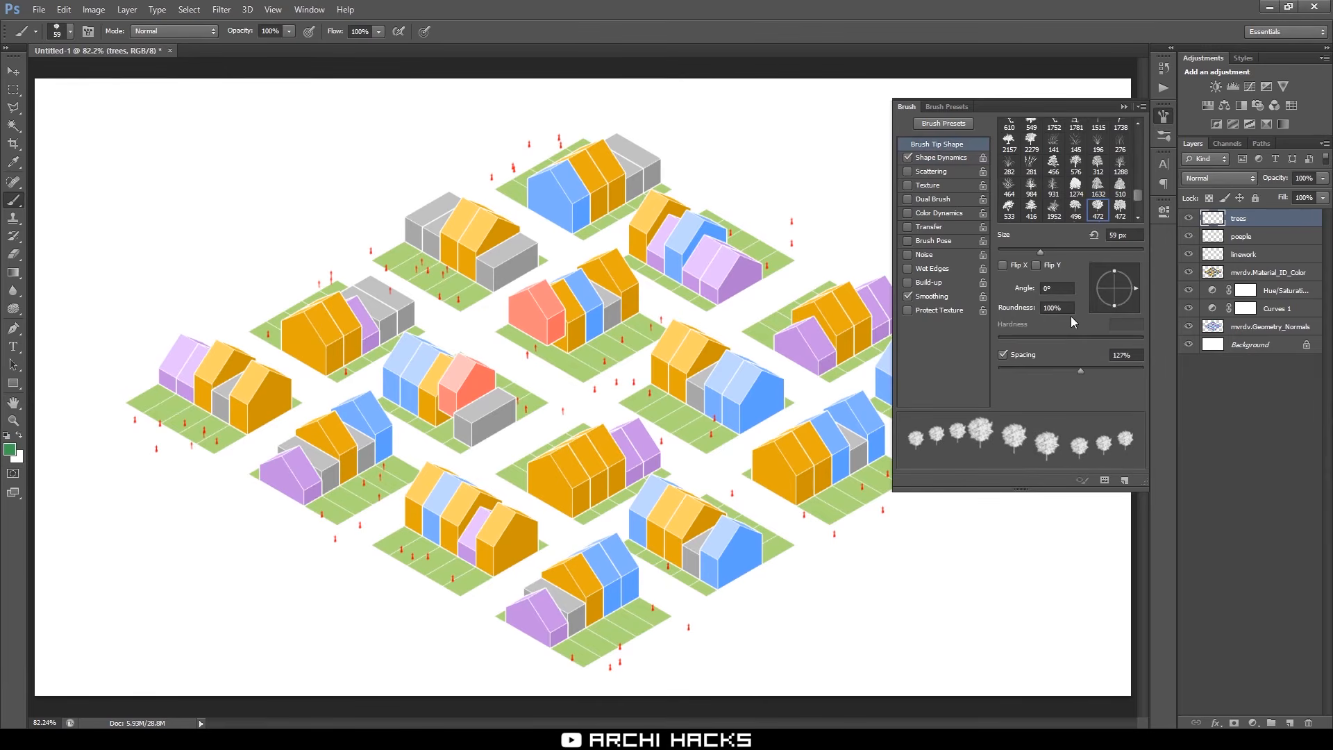
click(944, 158)
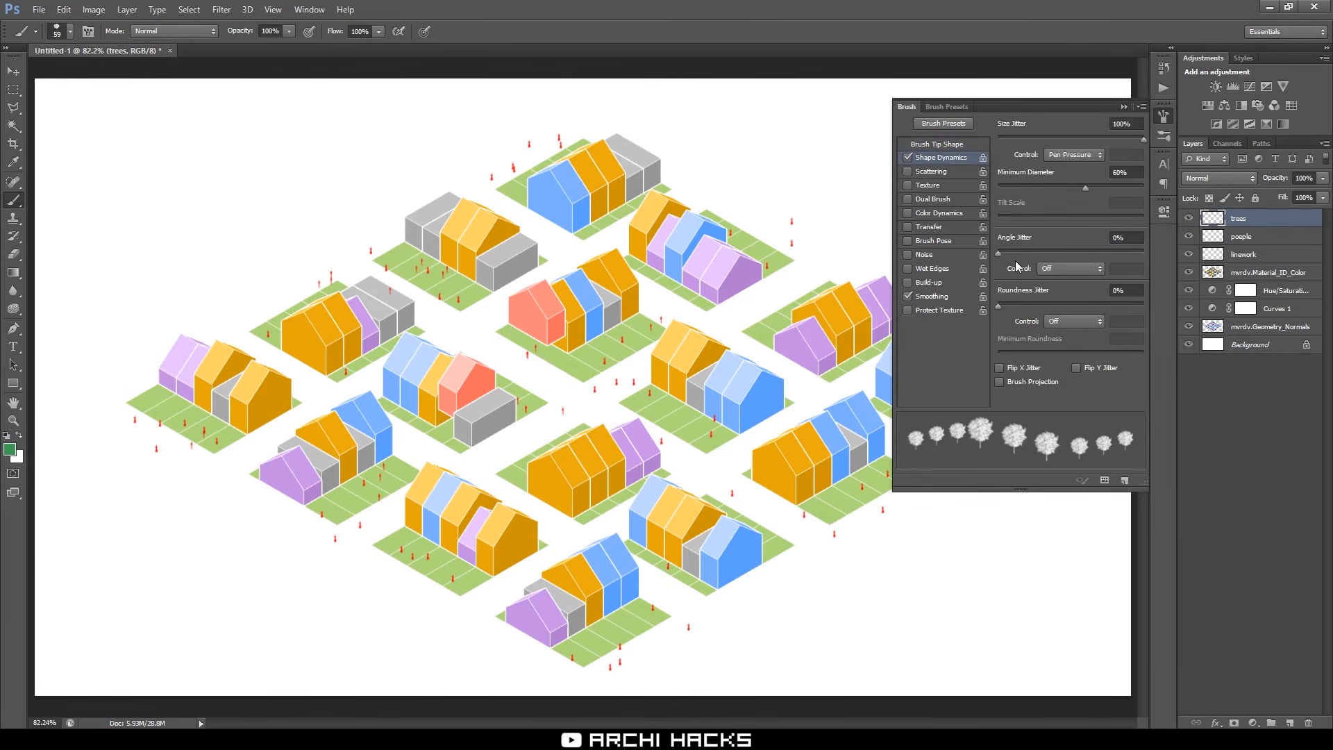
Enable Color Dynamics for the tree brush and set the background color to a yellow-green (aad14b)
click(957, 217)
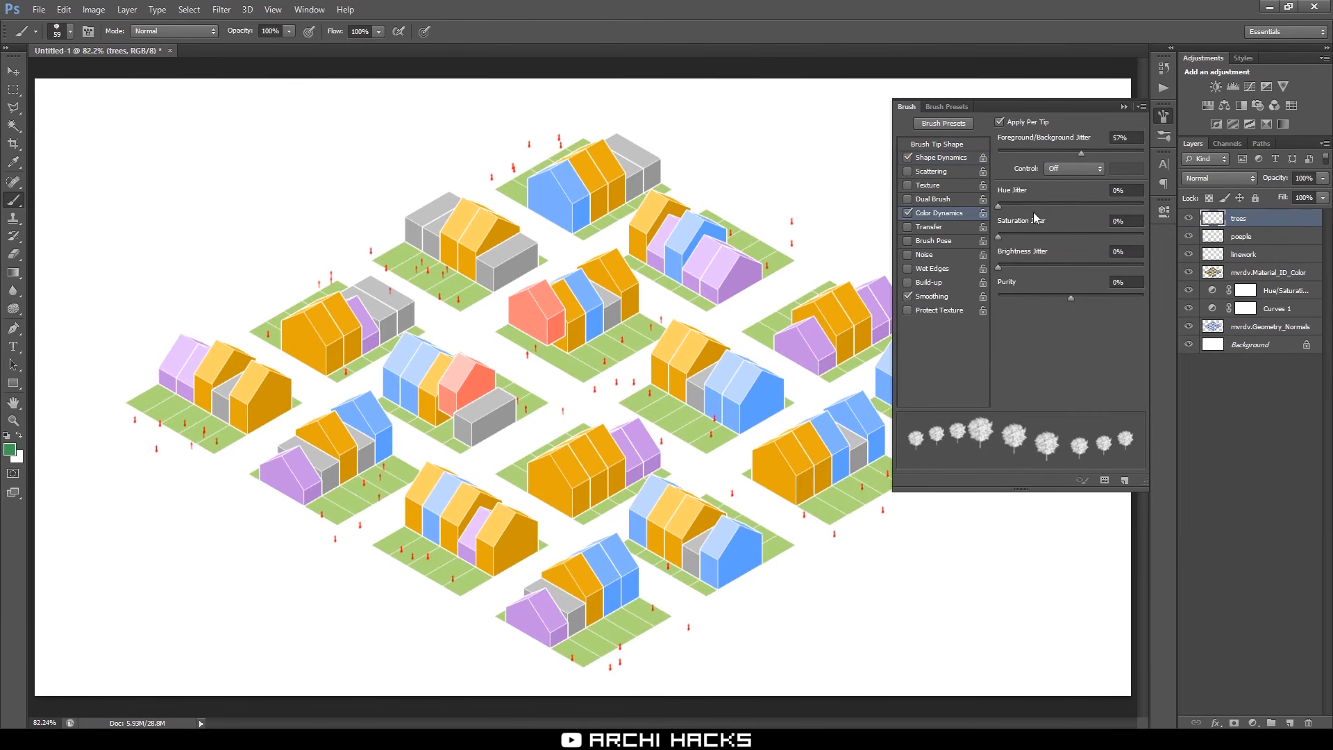
click(19, 458)
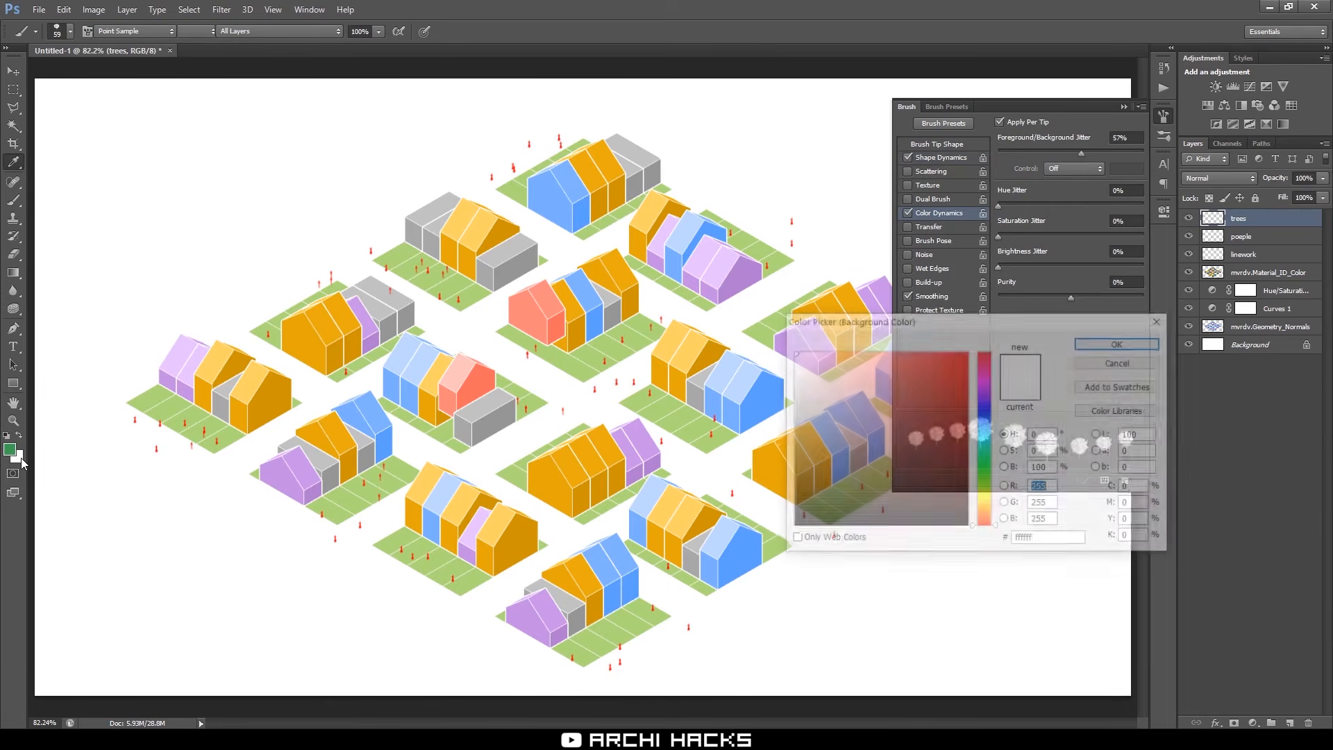
click(983, 493)
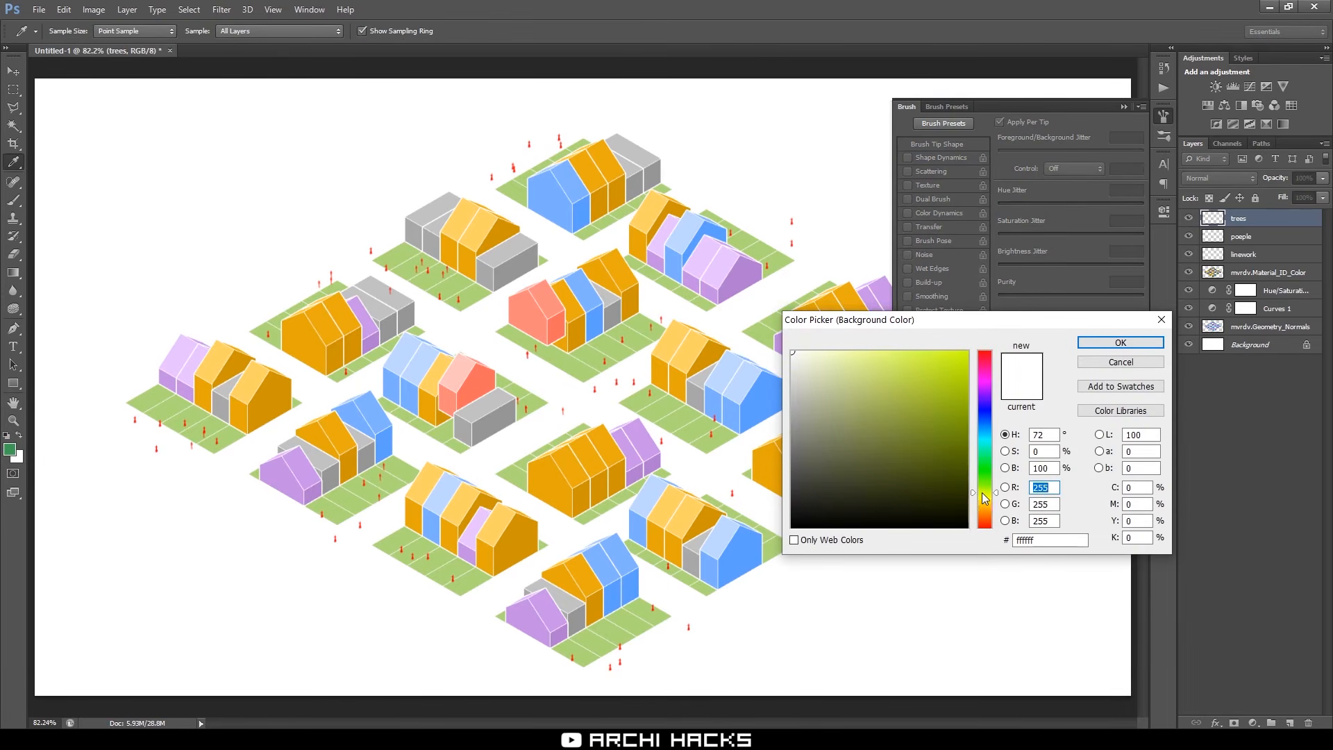
click(897, 404)
click(900, 386)
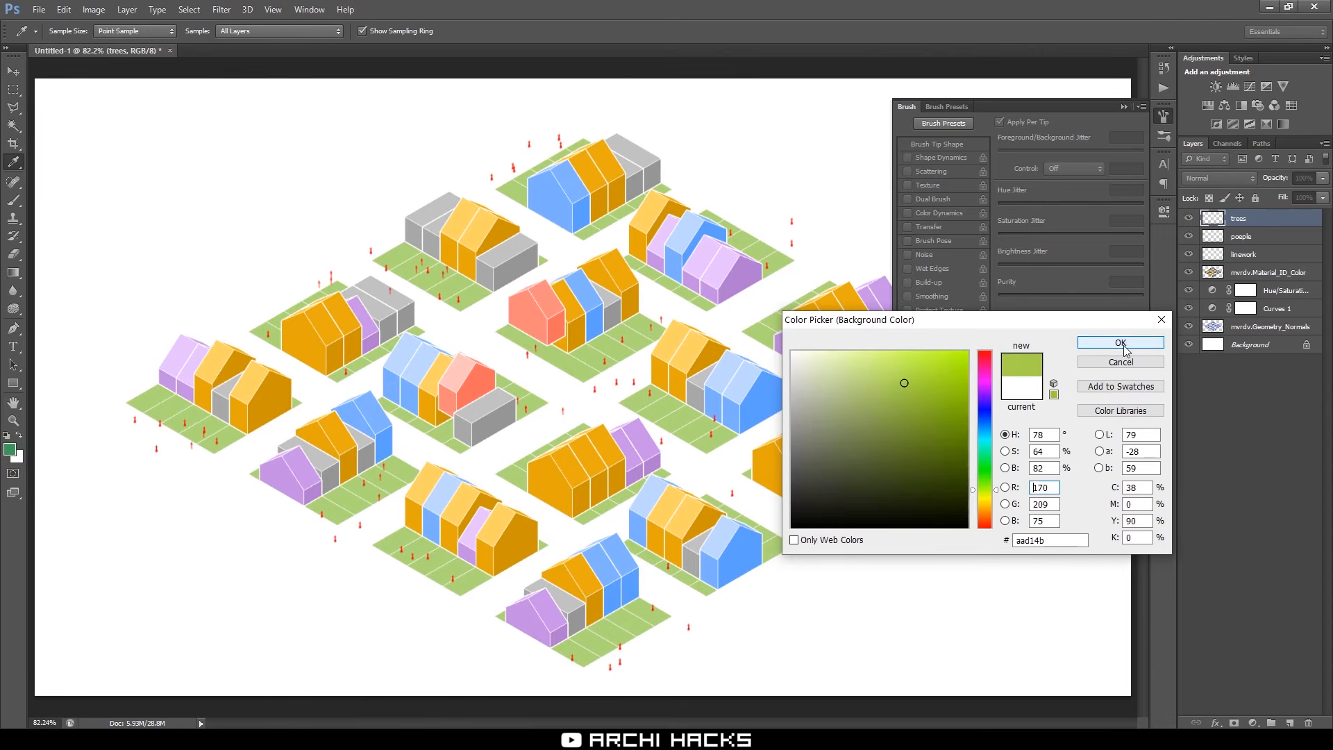
click(1120, 343)
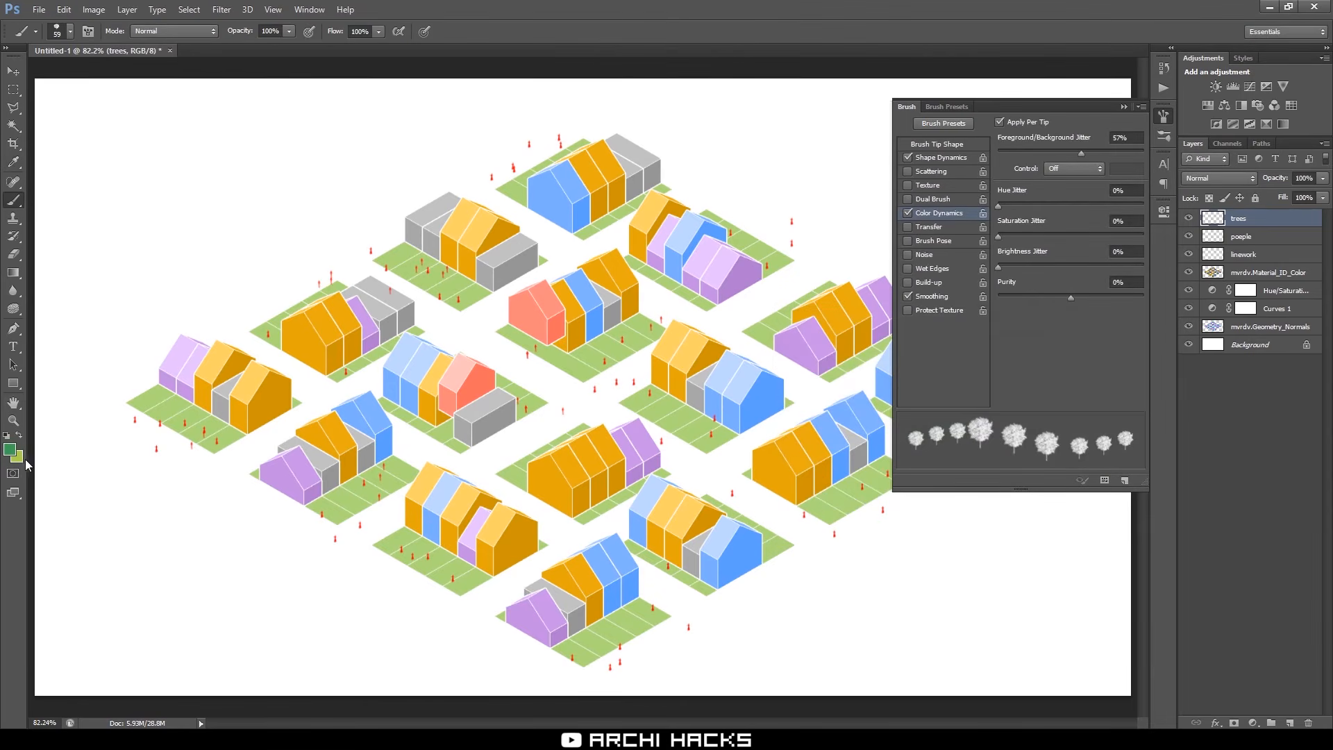
Test the color-varied tree brush over the western lawns and across the upper grey-roofed block, and undo the test stroke
click(194, 416)
click(254, 475)
drag(272, 489, 342, 540)
mouse_move(321, 230)
mouse_down()
mouse_move(511, 226)
mouse_move(558, 239)
mouse_up()
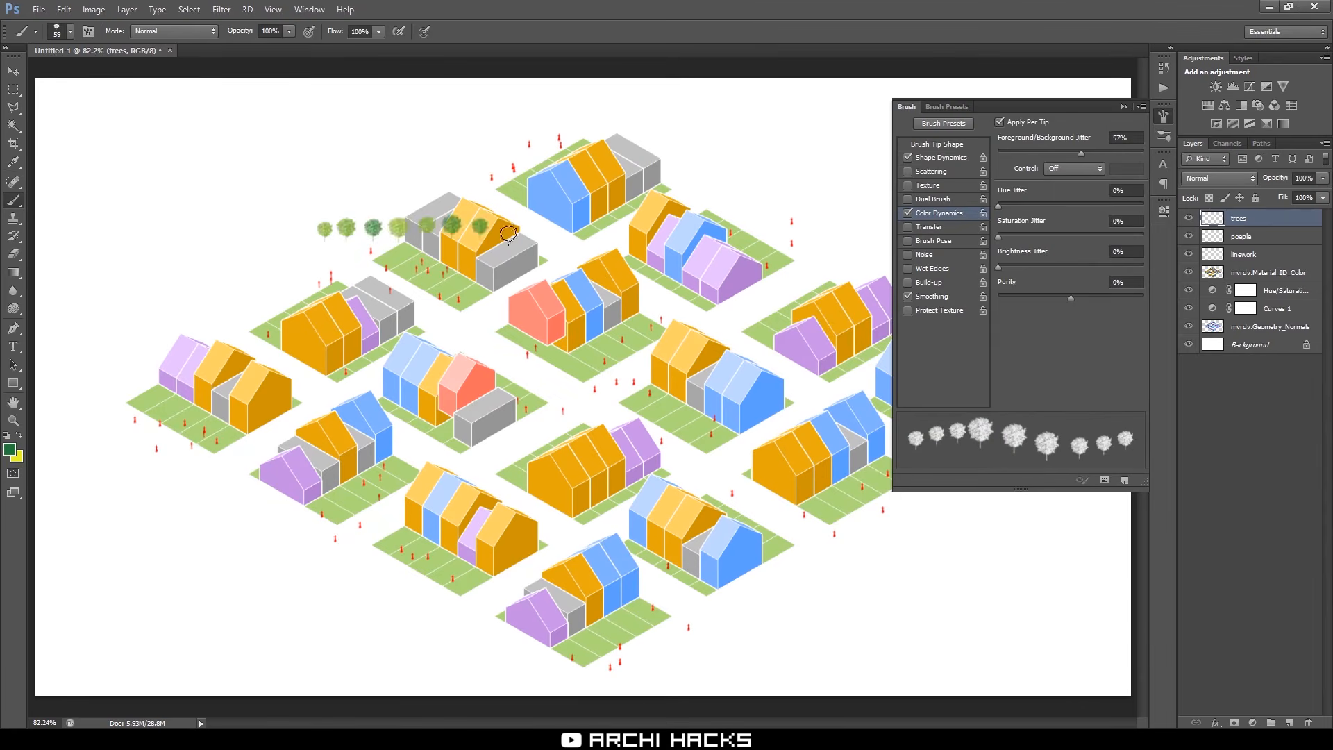
key(ctrl+z)
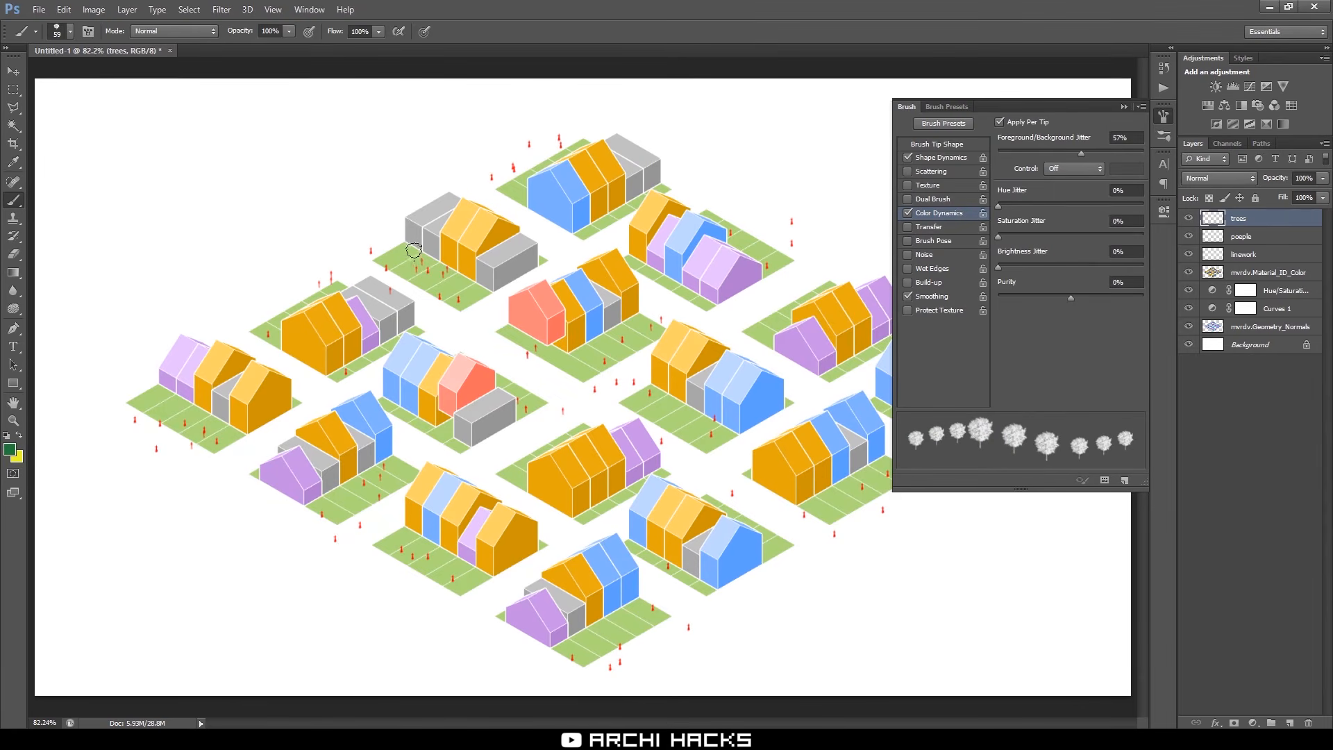
Plant a row of trees on the upper grey-roofed block's front lawn and trees along both front edges of the central coral-house block
drag(389, 246, 449, 290)
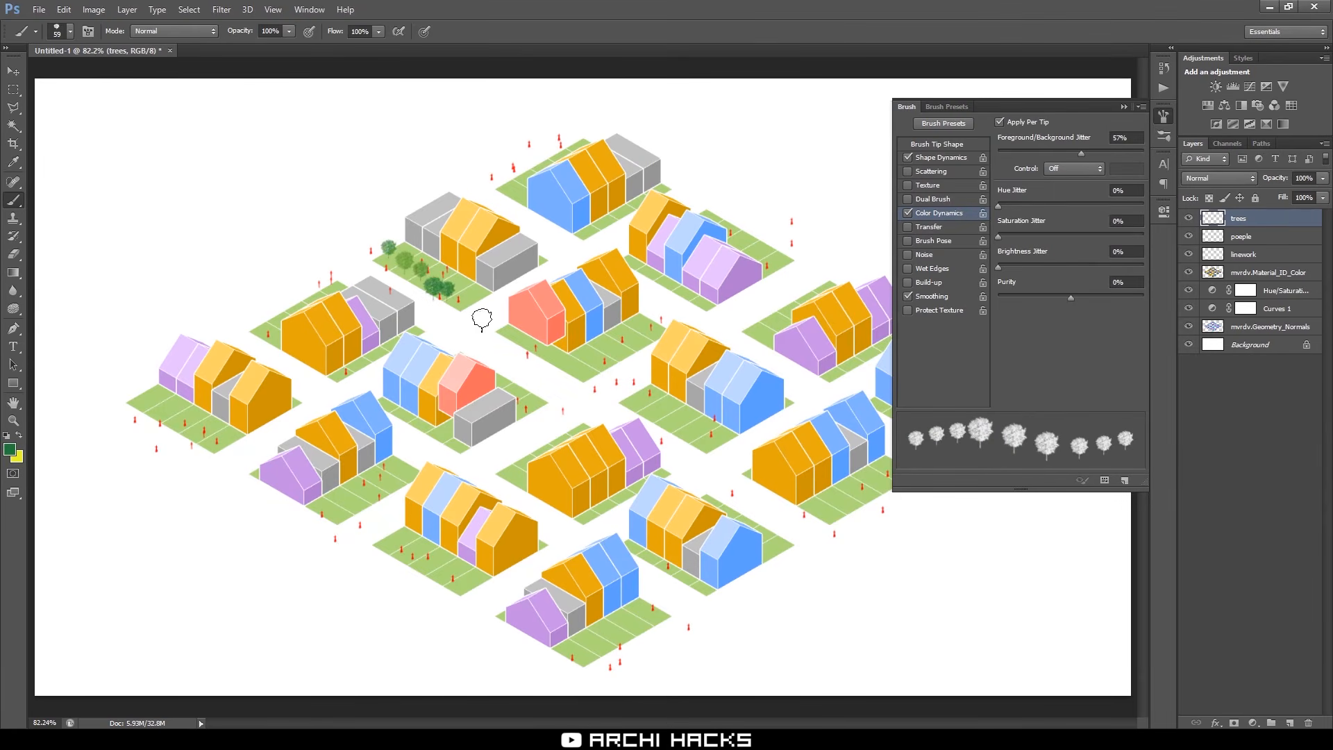
key(ctrl+z)
click(545, 346)
click(562, 359)
click(585, 366)
click(514, 324)
click(527, 336)
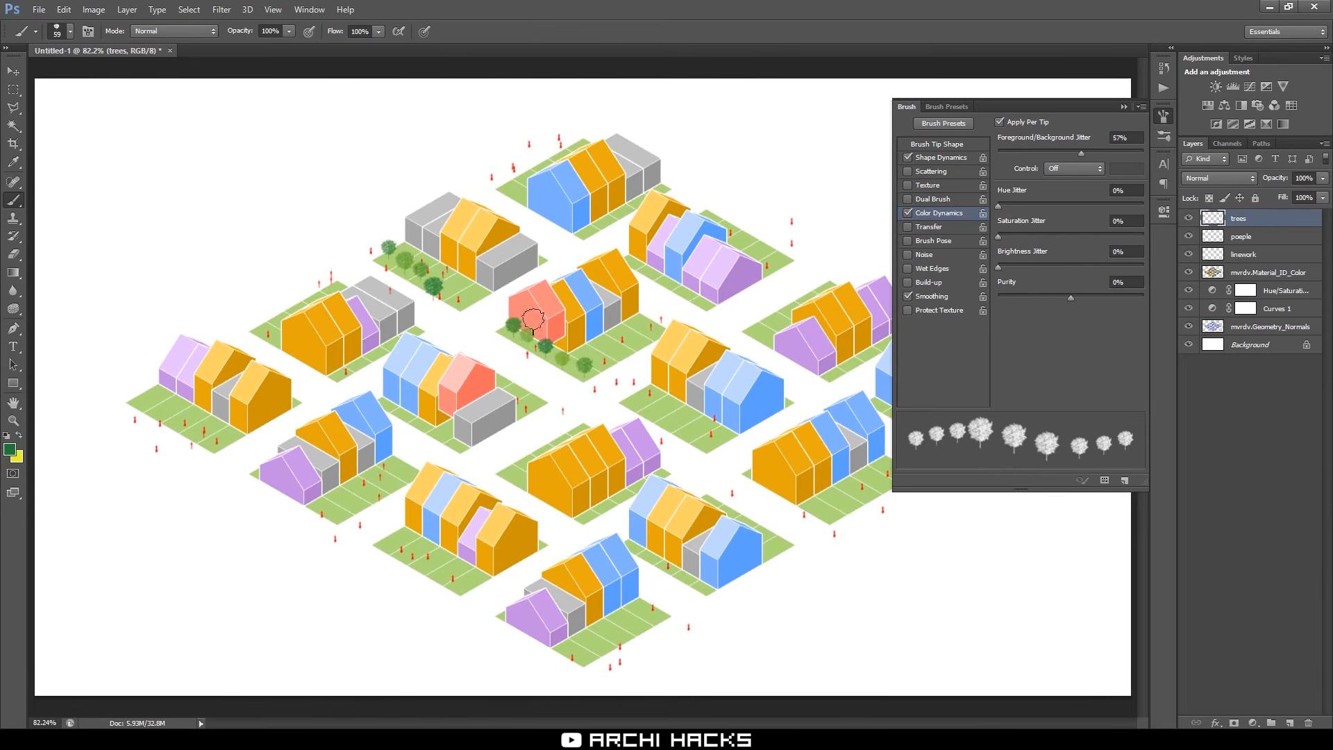
click(645, 320)
click(653, 316)
click(619, 340)
click(641, 334)
Plant trees along the back and front lawns of the block with purple houses northeast of the center
click(743, 229)
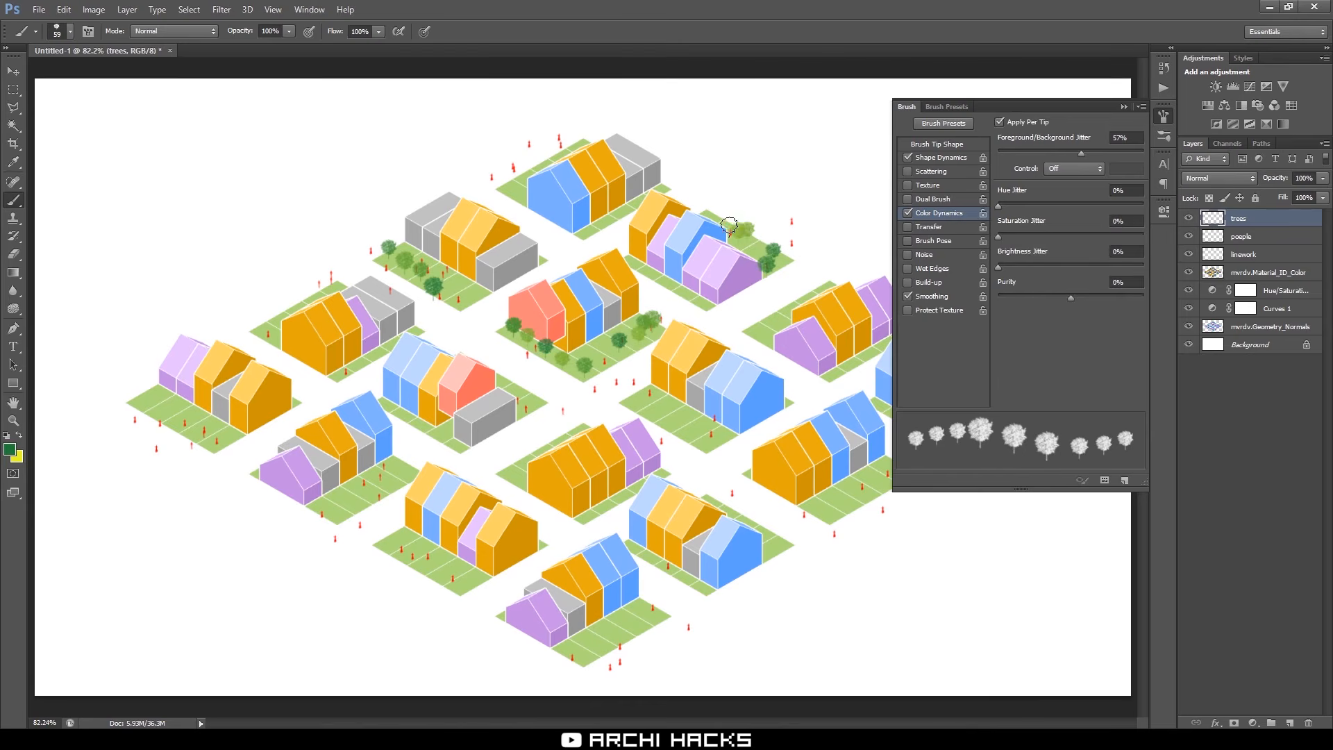
click(718, 210)
click(655, 254)
click(679, 273)
click(686, 283)
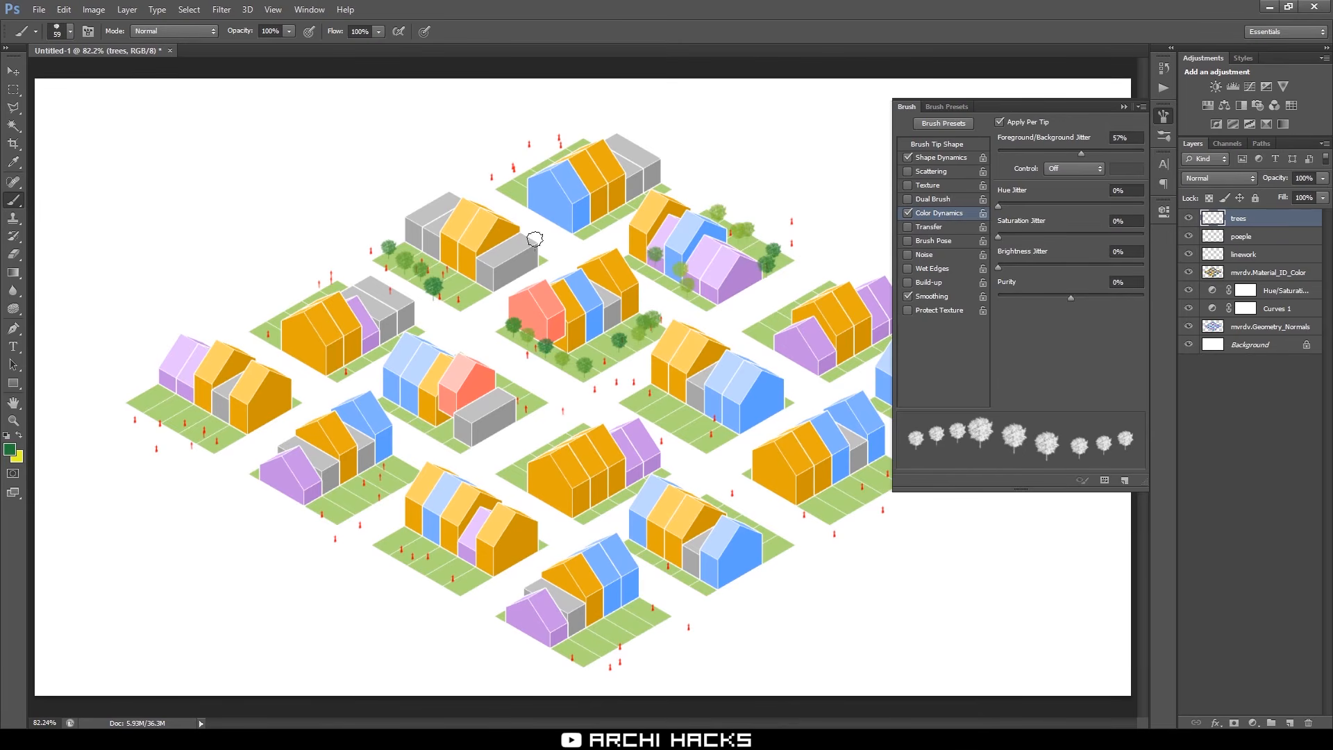
Plant trees around the blue and orange houses of the northernmost block
click(538, 201)
click(573, 223)
click(599, 218)
click(617, 202)
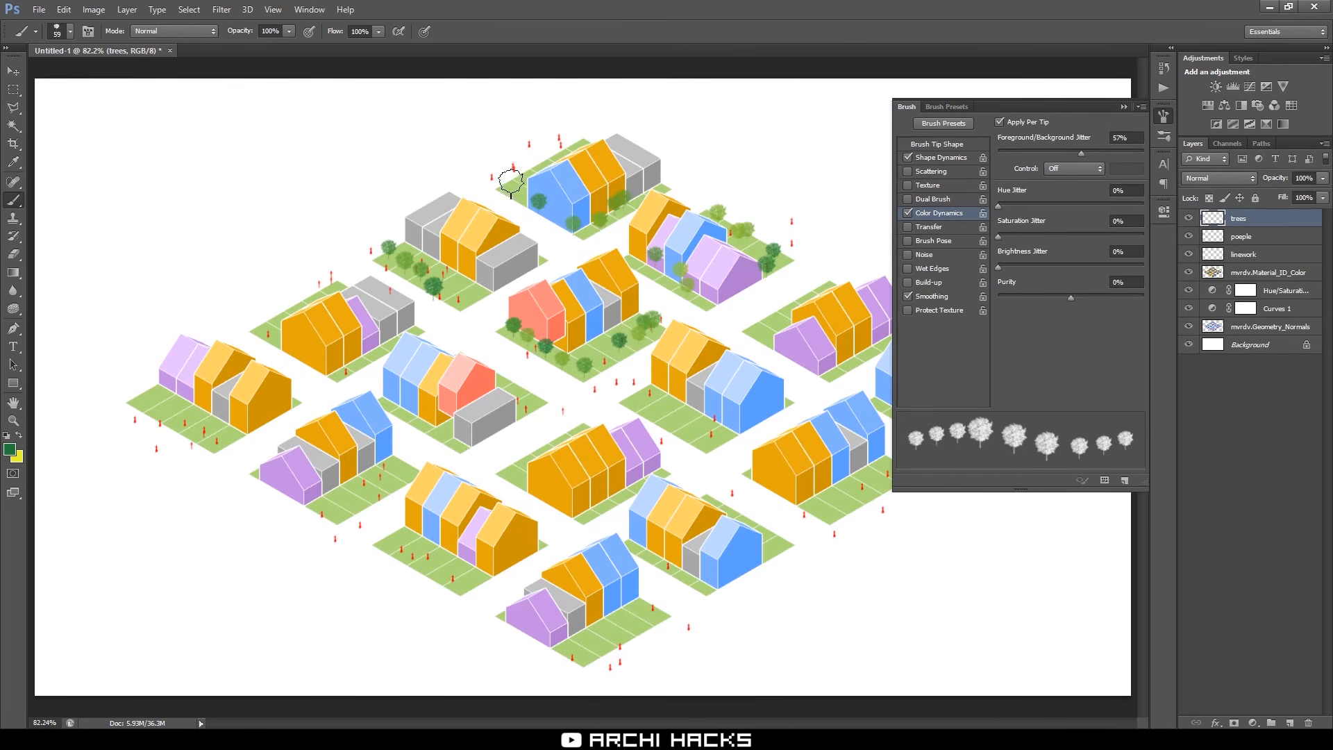
click(511, 175)
Plant a cluster of green and yellow-green trees along the front lawn of the westernmost block
click(155, 393)
click(184, 413)
click(206, 426)
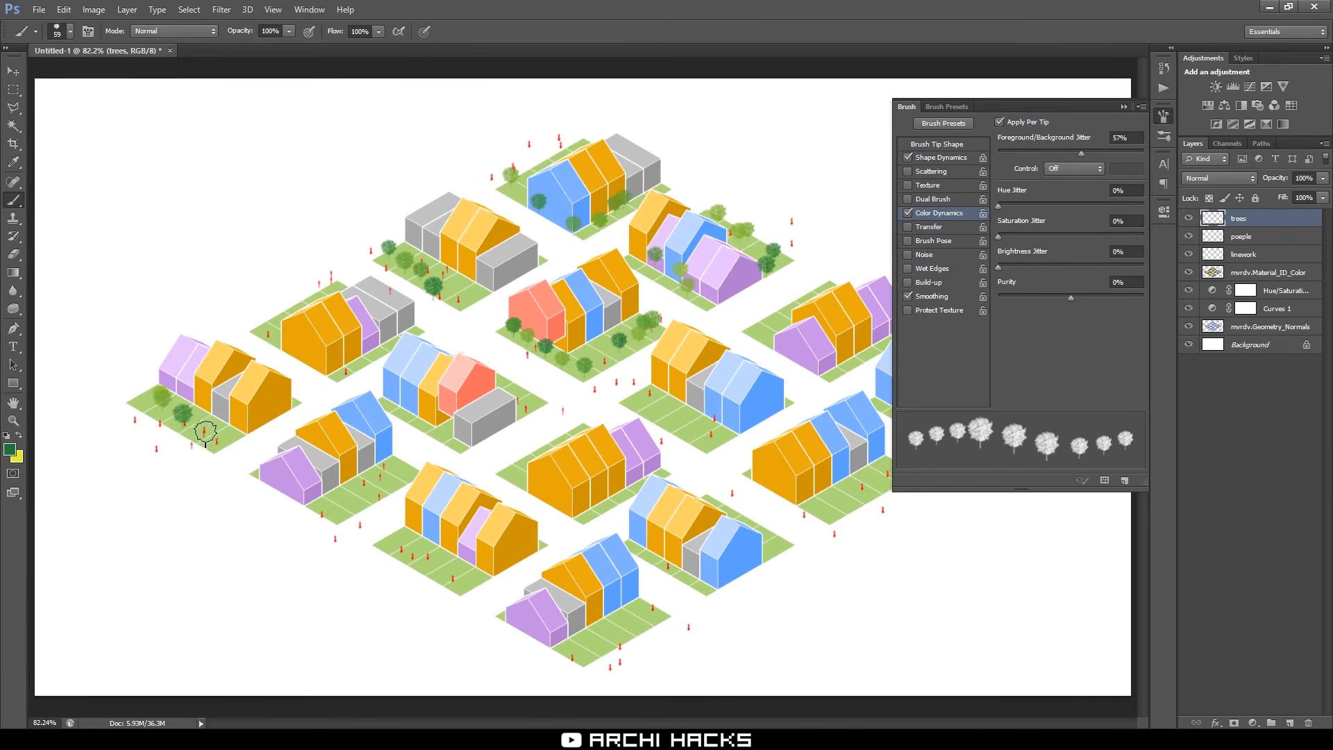
click(197, 425)
click(176, 409)
click(225, 422)
Plant trees along the back edge and front side of the orange-house block just northeast of the westernmost block
click(265, 328)
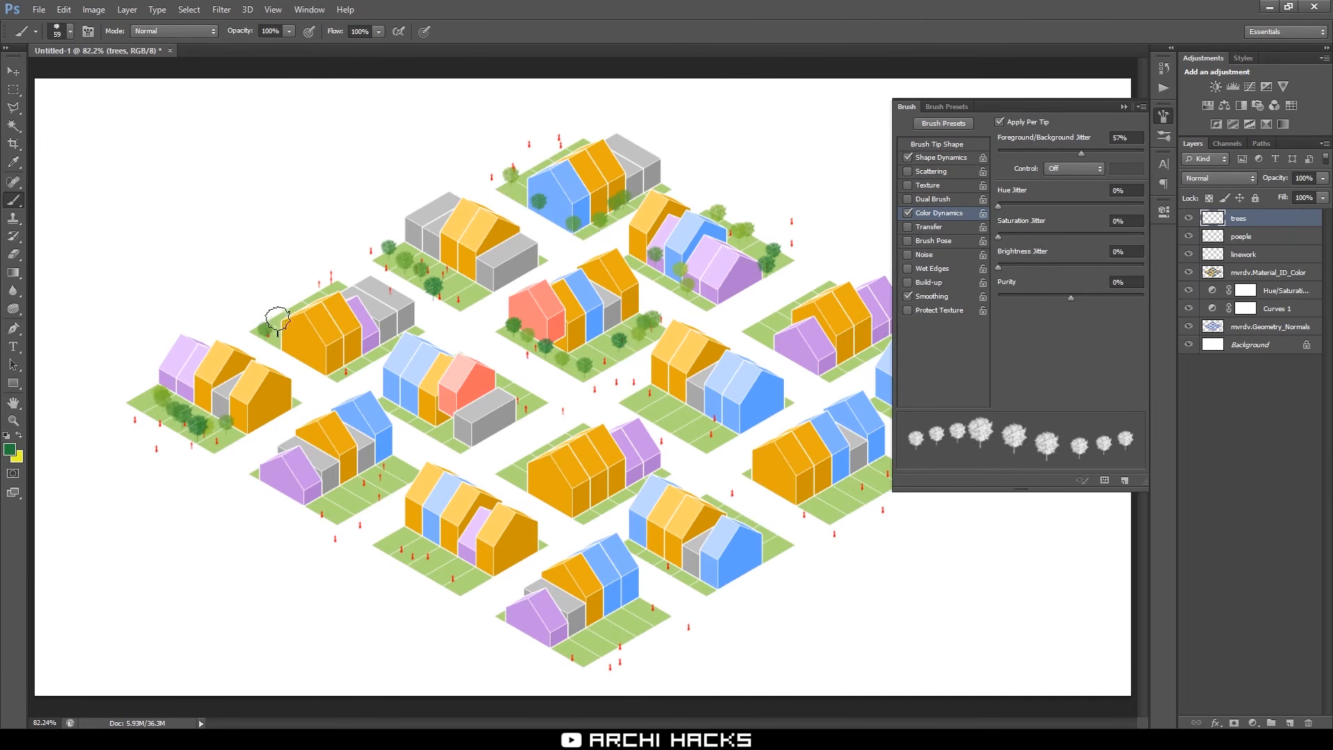
click(280, 309)
click(300, 290)
click(328, 282)
click(348, 350)
click(375, 338)
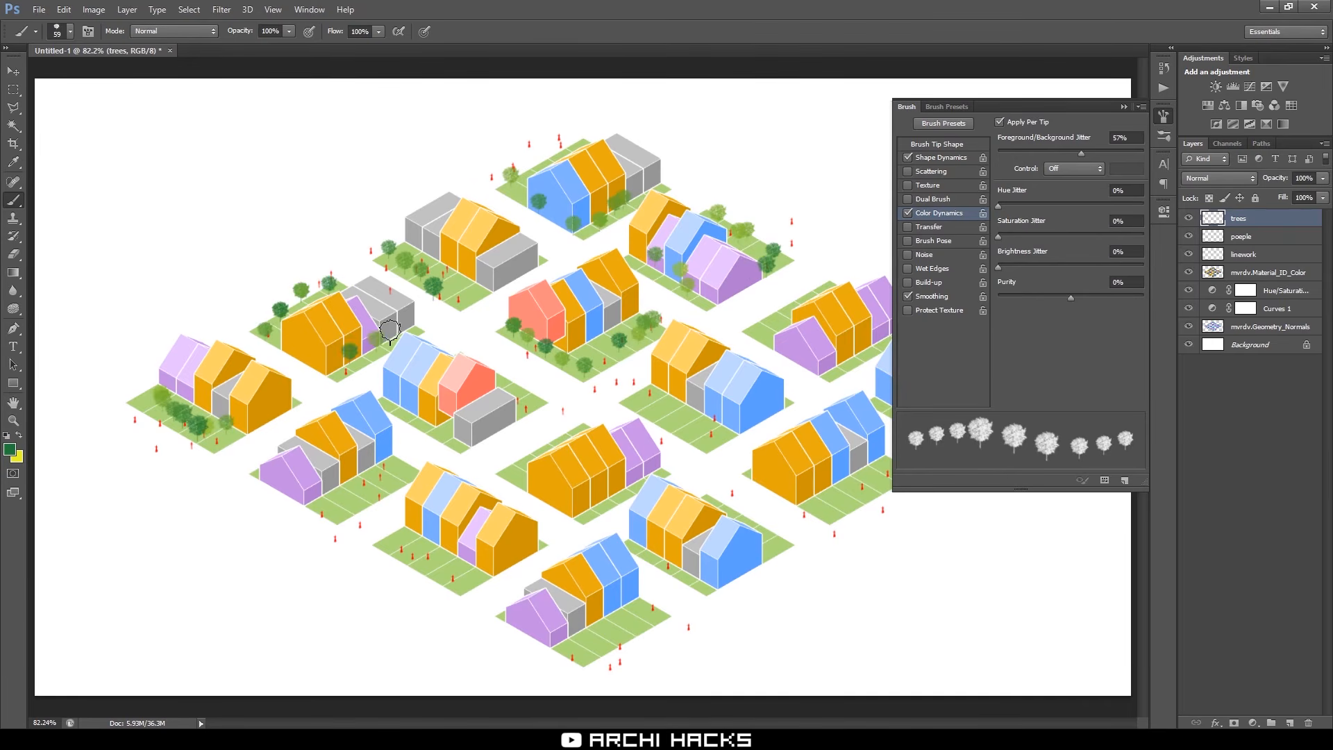
Plant trees on the front lawn of the blue, orange and purple house block just southeast of the westernmost block
click(349, 505)
click(345, 484)
click(396, 471)
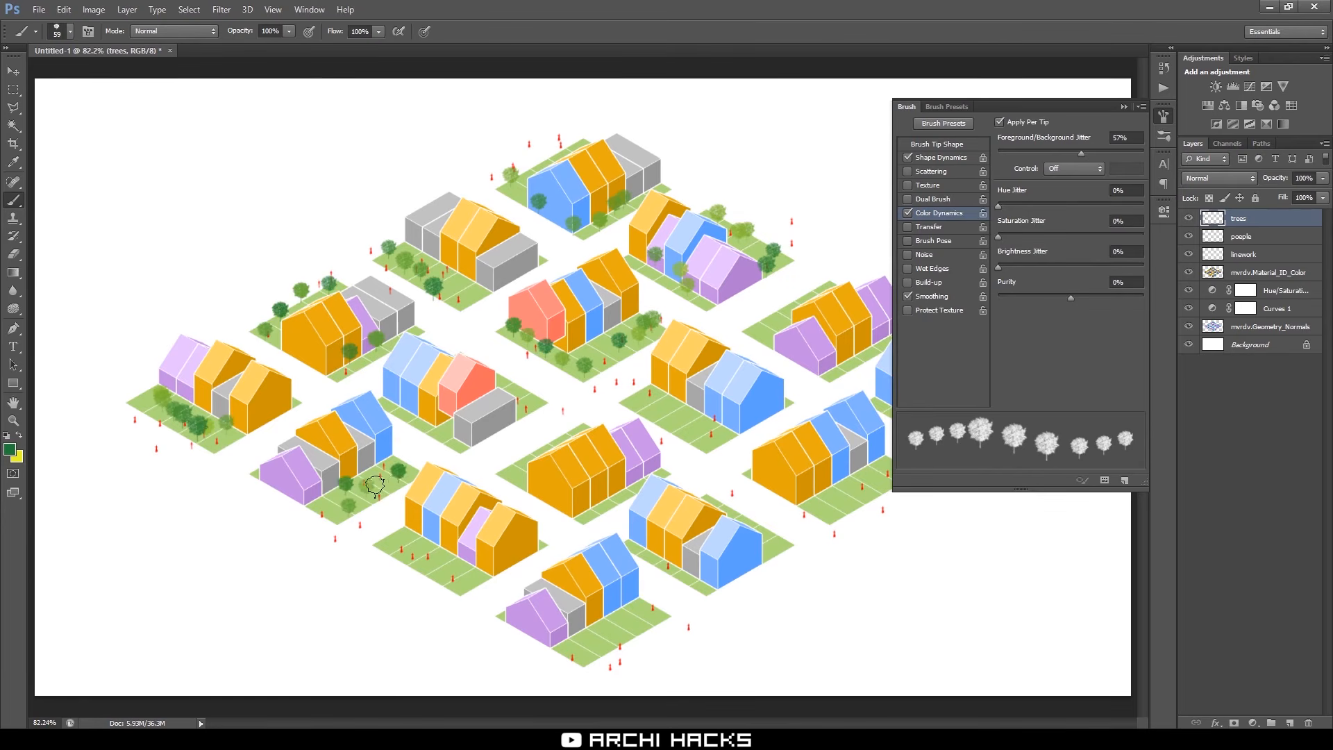
click(366, 485)
Plant trees in front of and behind the salmon-red house and its neighbouring low gray building
click(452, 421)
click(520, 397)
click(507, 375)
Plant a row of trees along the front lawn of the orange-house block just northwest of the southernmost block
click(448, 563)
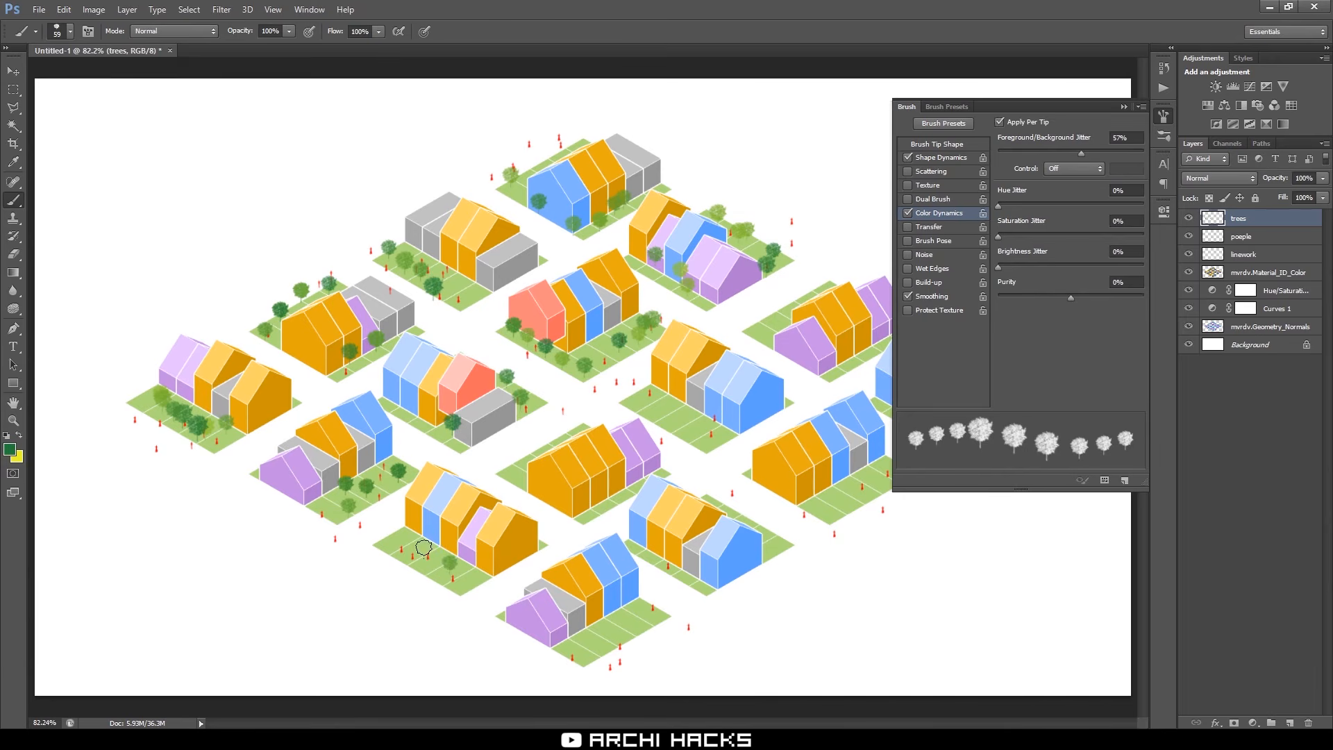
click(425, 546)
click(400, 536)
Plant trees across the front lawn and at the east corner of the southernmost block
click(576, 630)
click(583, 646)
click(604, 639)
click(632, 615)
click(625, 591)
click(611, 621)
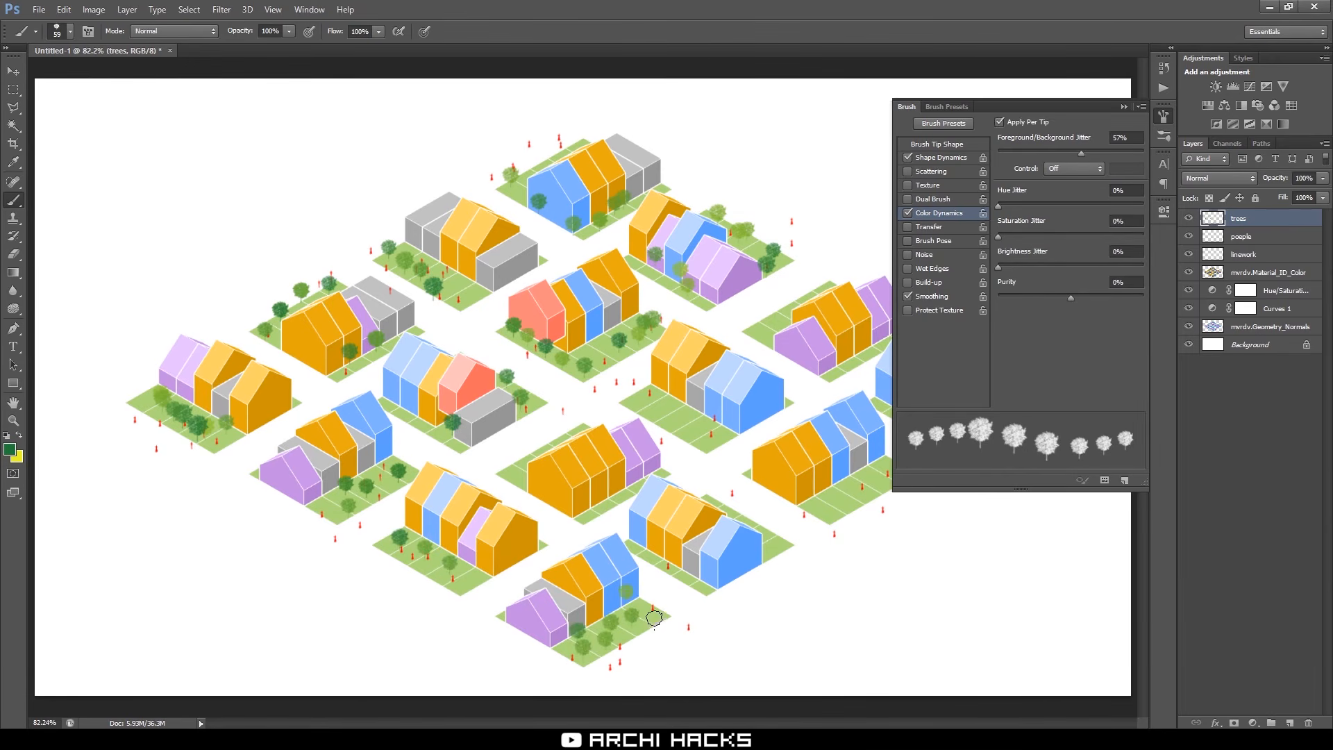
click(663, 613)
Plant trees in front of and along the back edge of the block just northeast of the southernmost block
click(707, 579)
click(682, 553)
click(774, 538)
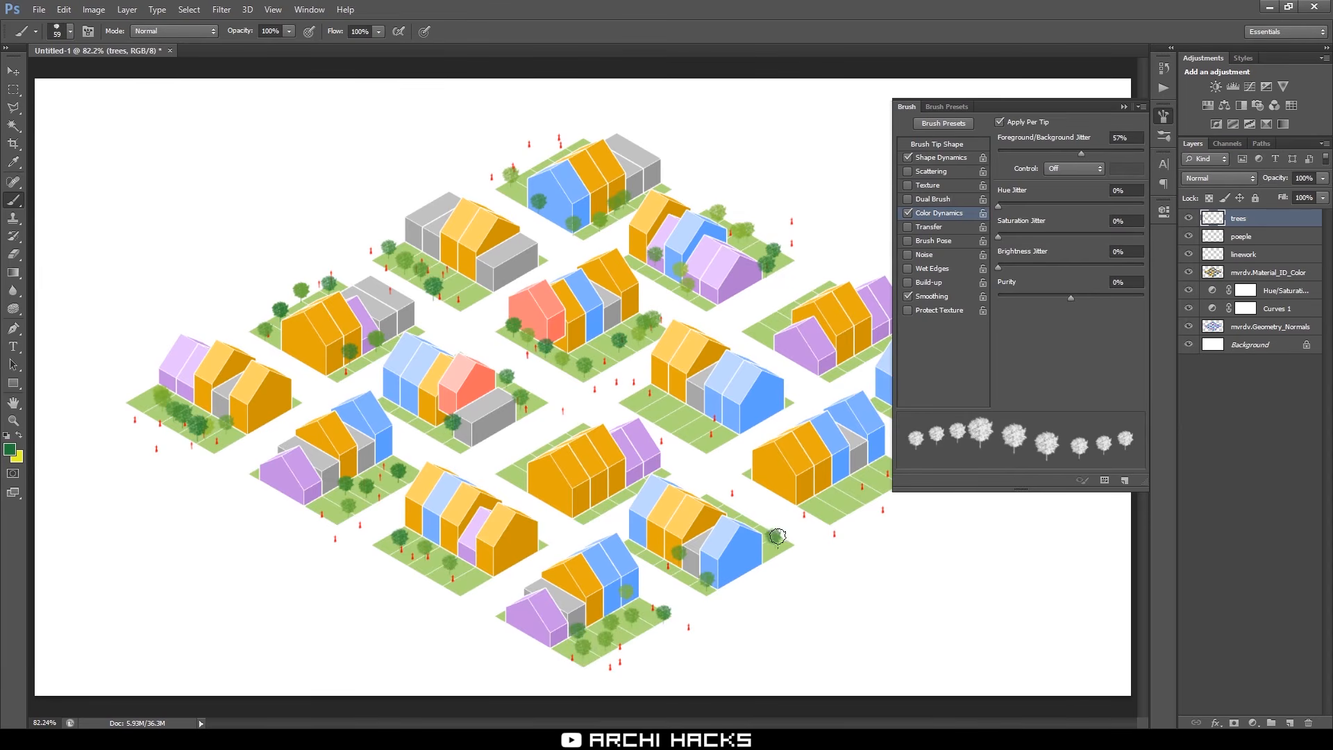
click(756, 518)
click(732, 504)
Plant trees around the orange and purple houses of the block south of the center
click(618, 479)
click(663, 460)
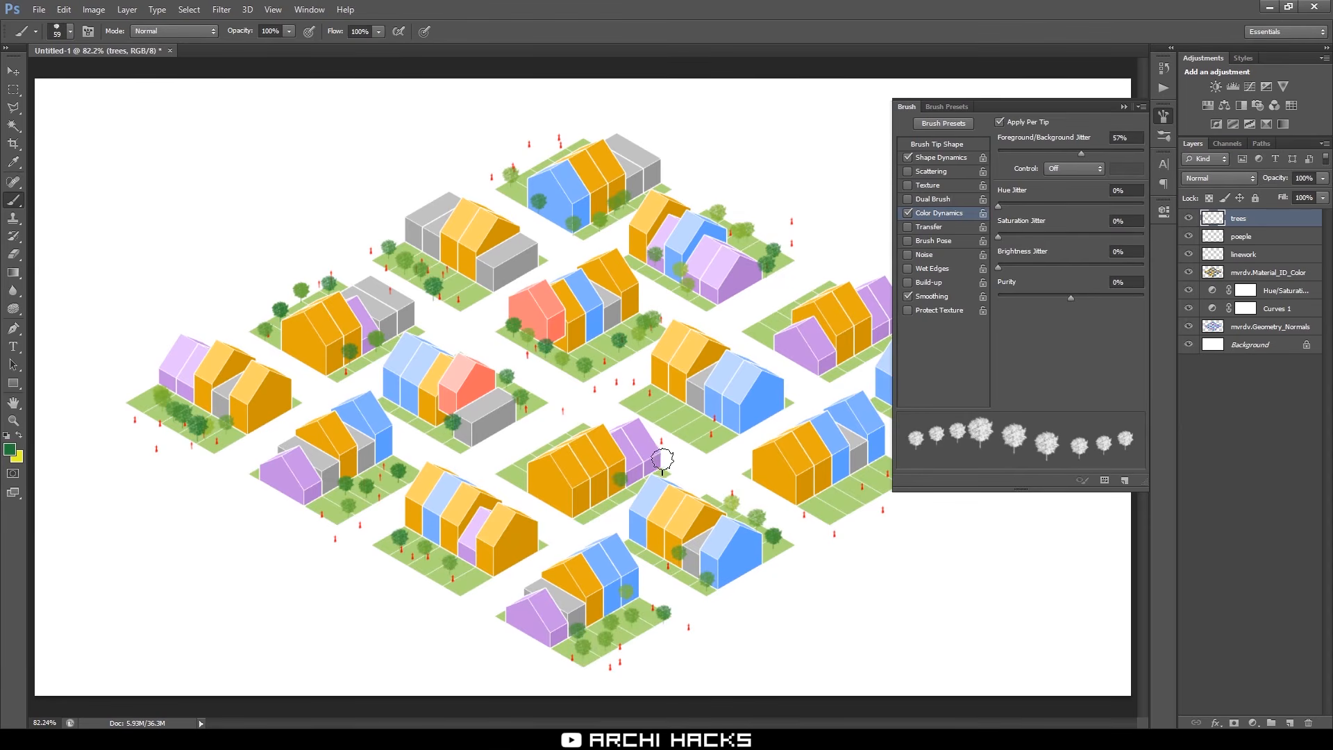
click(589, 504)
click(519, 471)
click(529, 449)
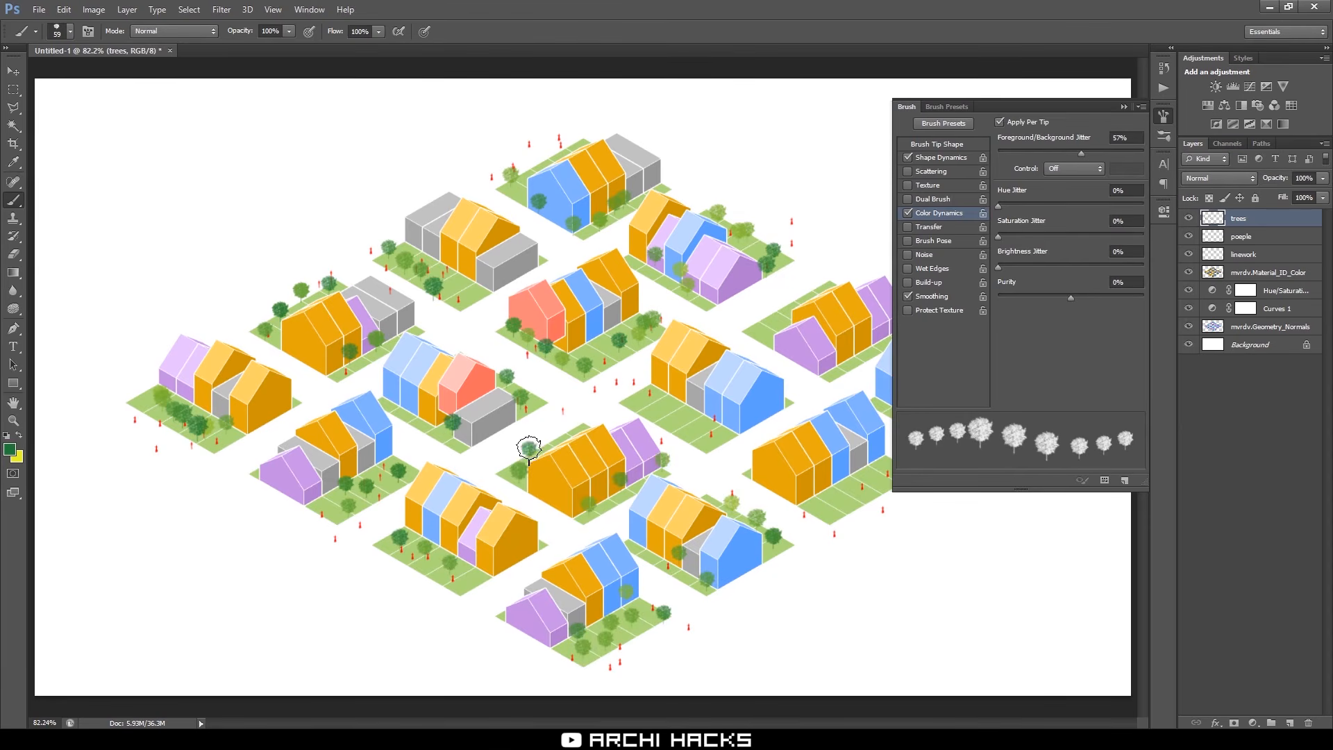
Plant trees on the front lawn of the orange and light-blue house block just east of the center
click(648, 391)
click(689, 418)
click(670, 392)
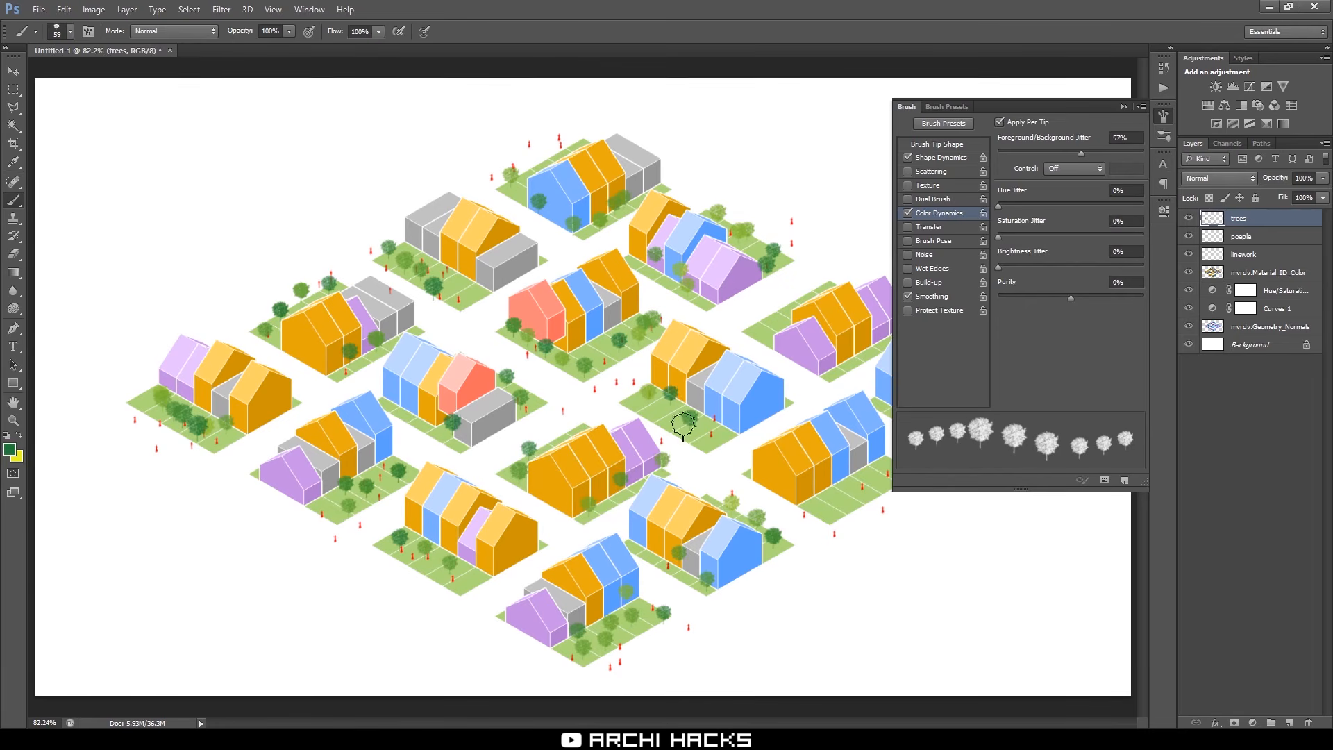
Hide the brush settings and plant trees along the front lawn of the orange and blue house block southwest of the easternmost block
click(1163, 116)
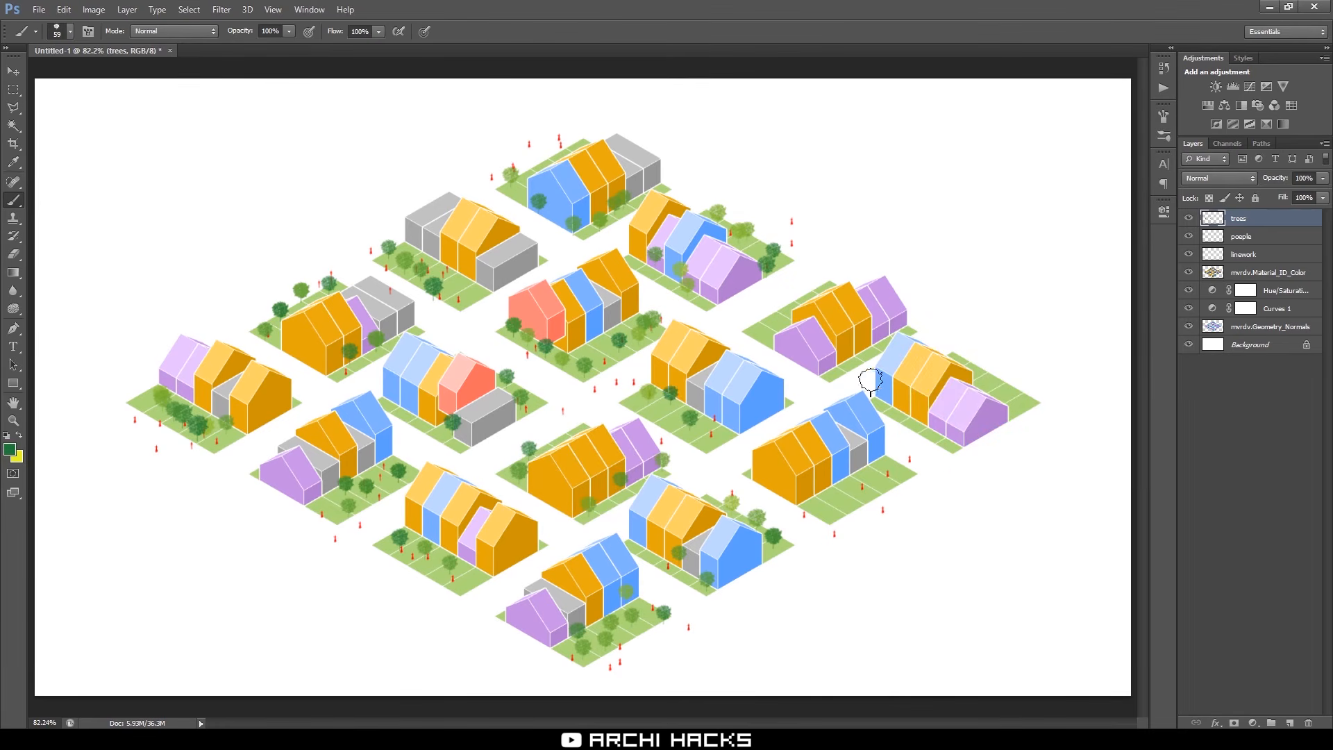
click(828, 507)
click(855, 492)
click(887, 488)
click(910, 468)
click(883, 466)
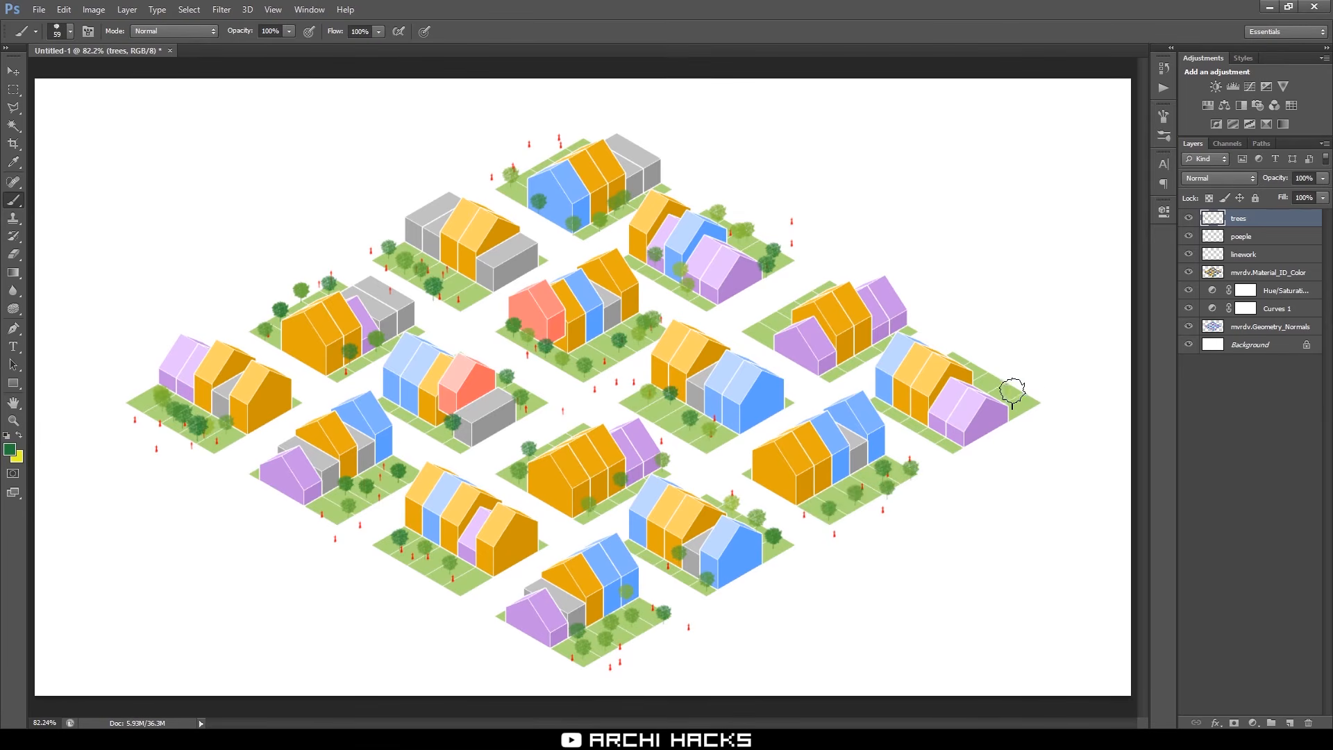
Plant trees along the back and front lawns of the easternmost block
click(1020, 391)
click(1001, 380)
click(1013, 406)
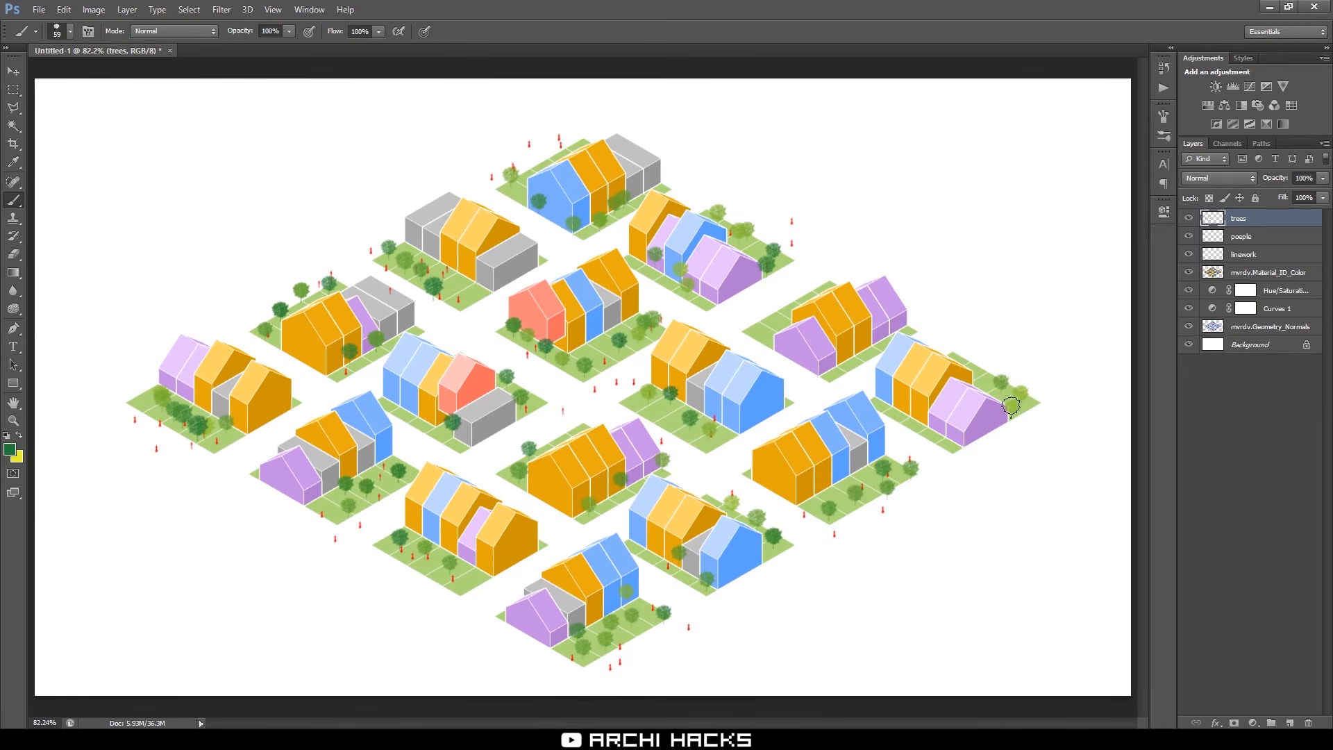
click(943, 433)
click(931, 413)
click(914, 410)
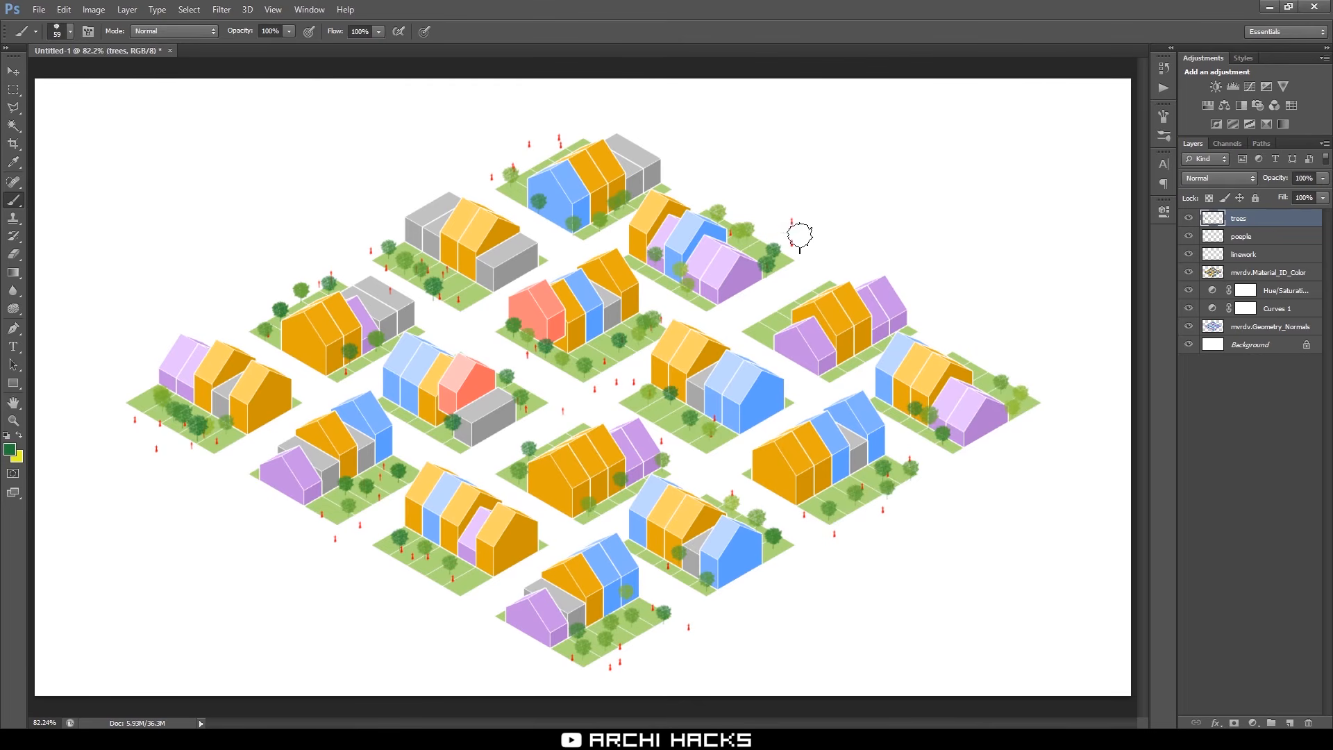
Plant trees behind and in front of the purple and orange houses of the block northwest of the easternmost block
click(769, 311)
click(786, 308)
click(759, 331)
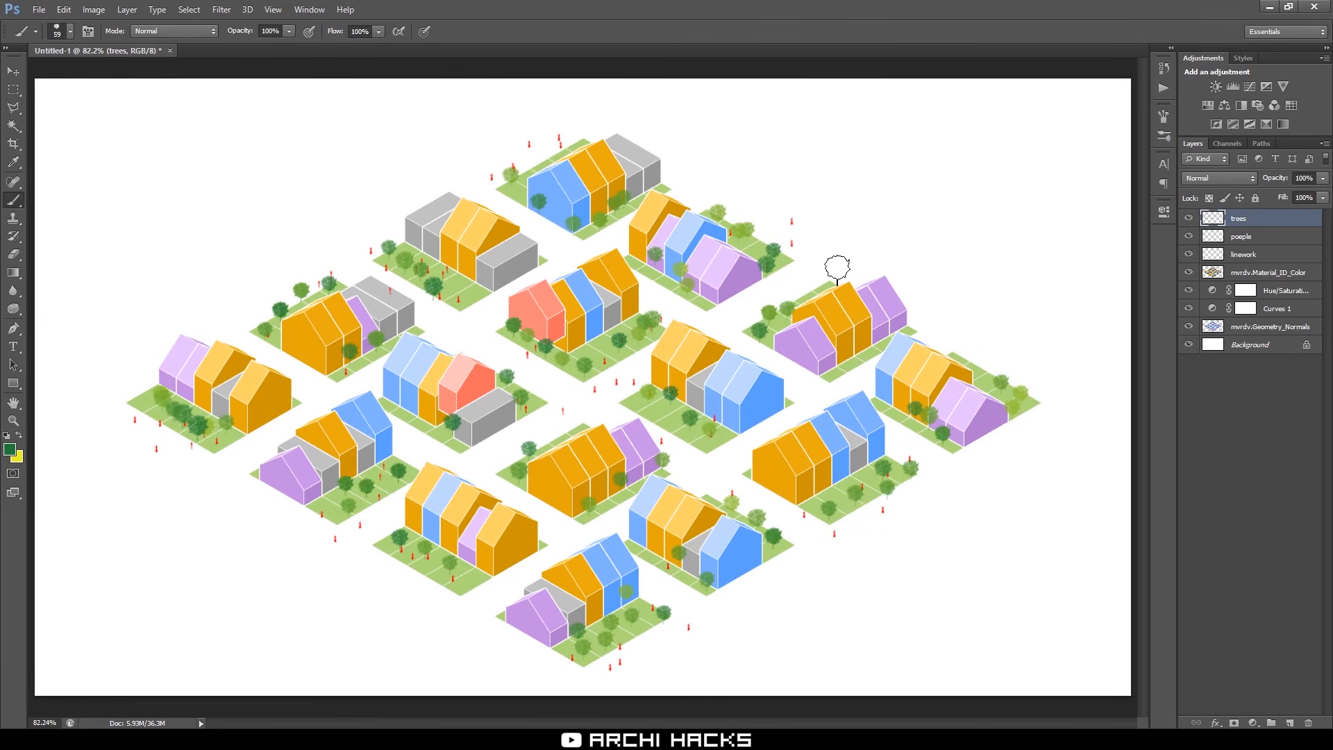
click(817, 277)
click(863, 338)
click(895, 323)
click(843, 348)
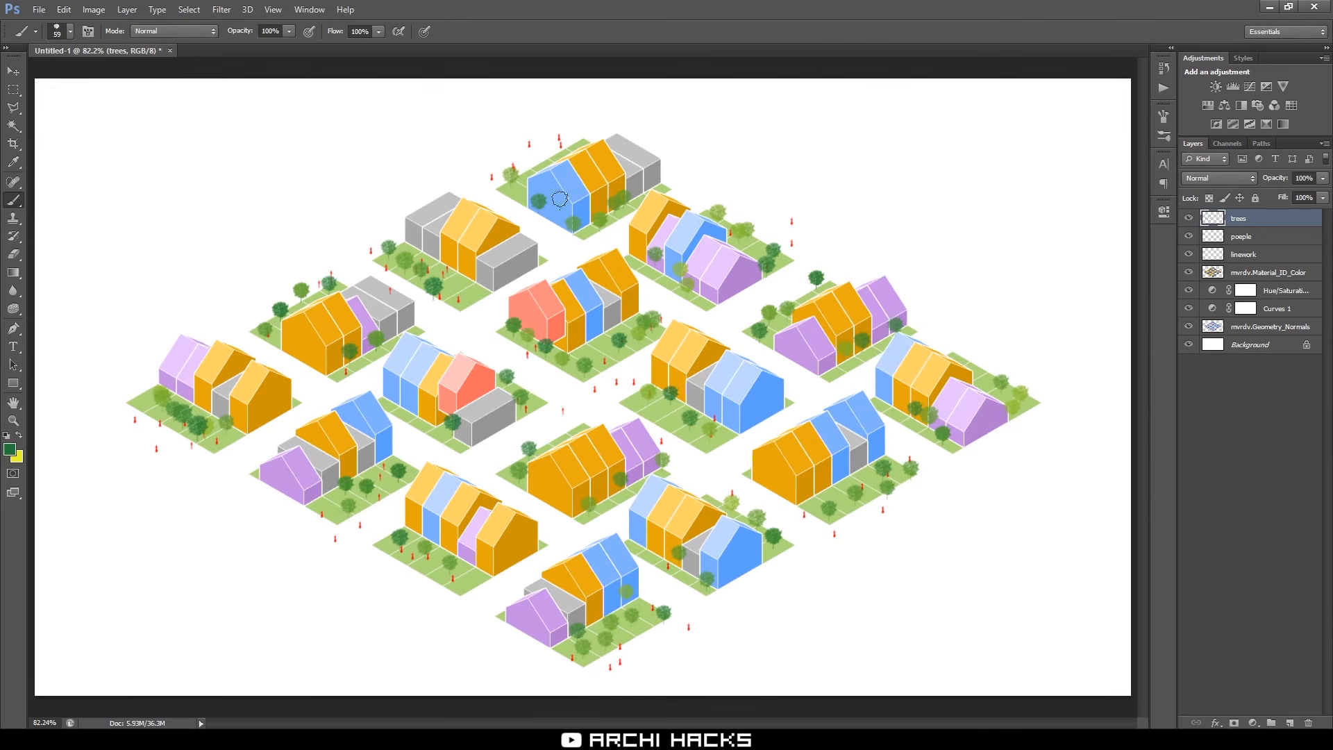
Add single trees beside the northernmost gray houses, at the westernmost block's corner, and at the front corner of the southwestern orange-house block
click(655, 185)
click(144, 391)
click(464, 579)
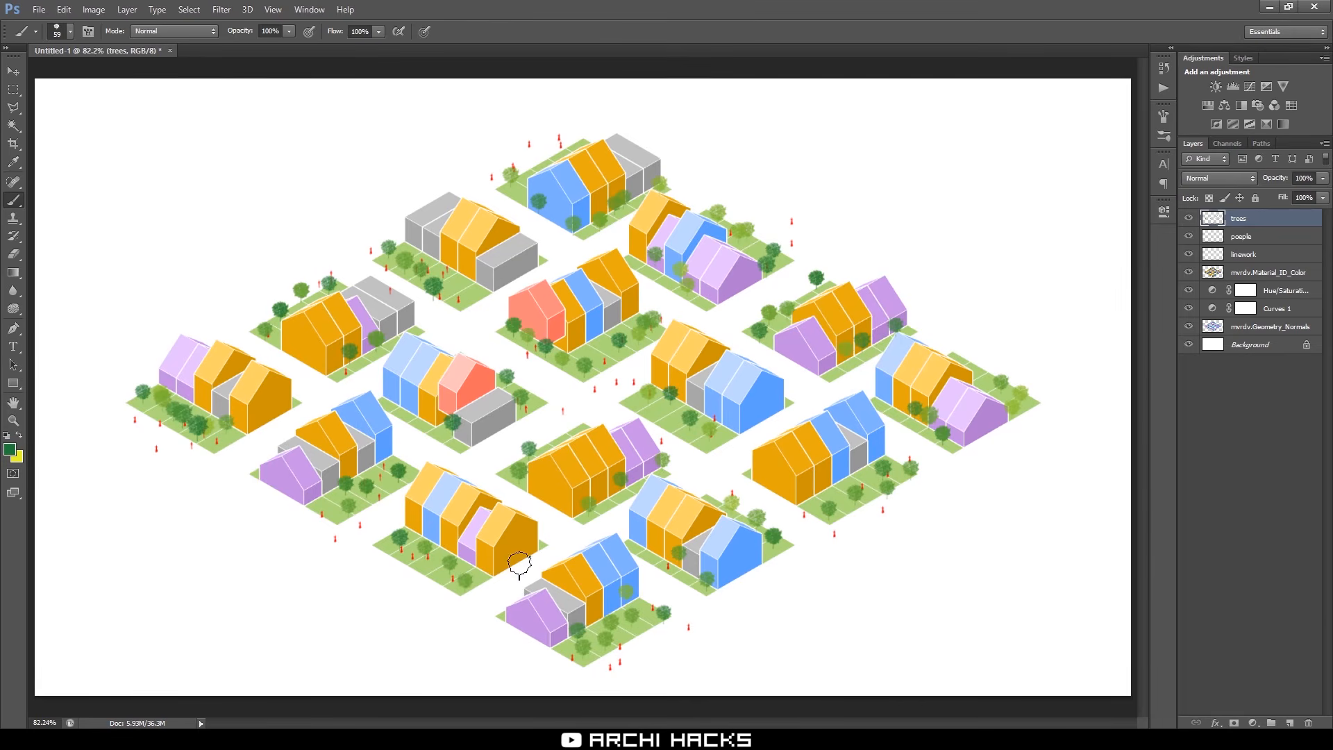
Plant a tree behind the end orange house of the block northwest of the southernmost one, erasing the part that overlaps the house
click(542, 526)
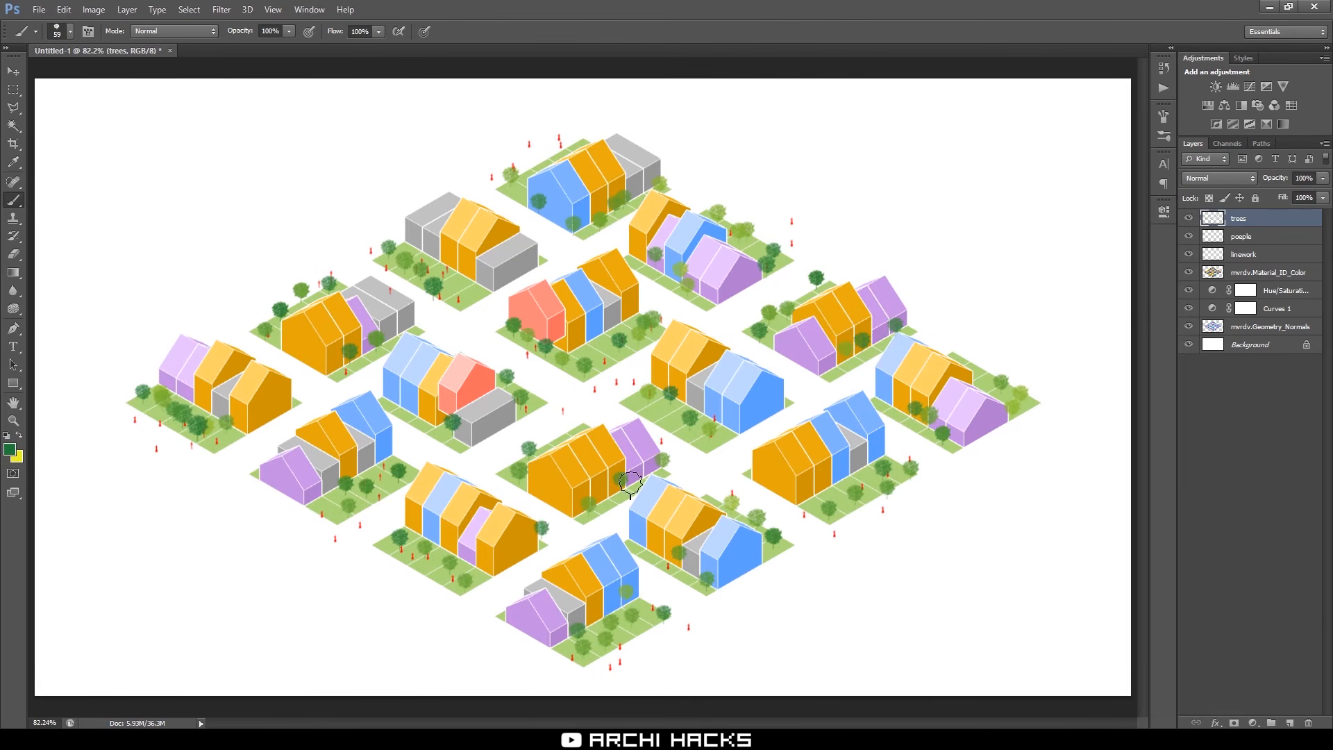
click(537, 534)
key(e)
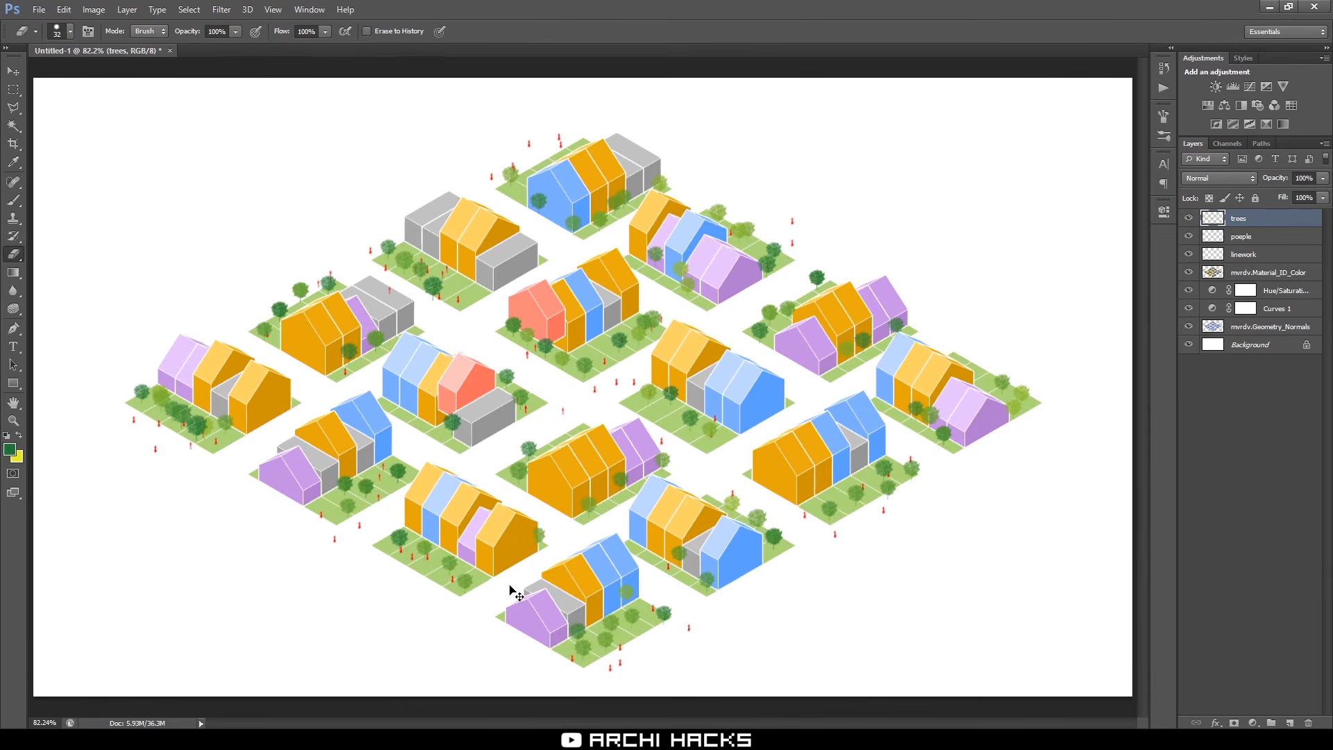
key(ctrl+plus)
key(ctrl+plus)
key(ctrl+plus)
drag(559, 602, 693, 118)
drag(697, 450, 745, 285)
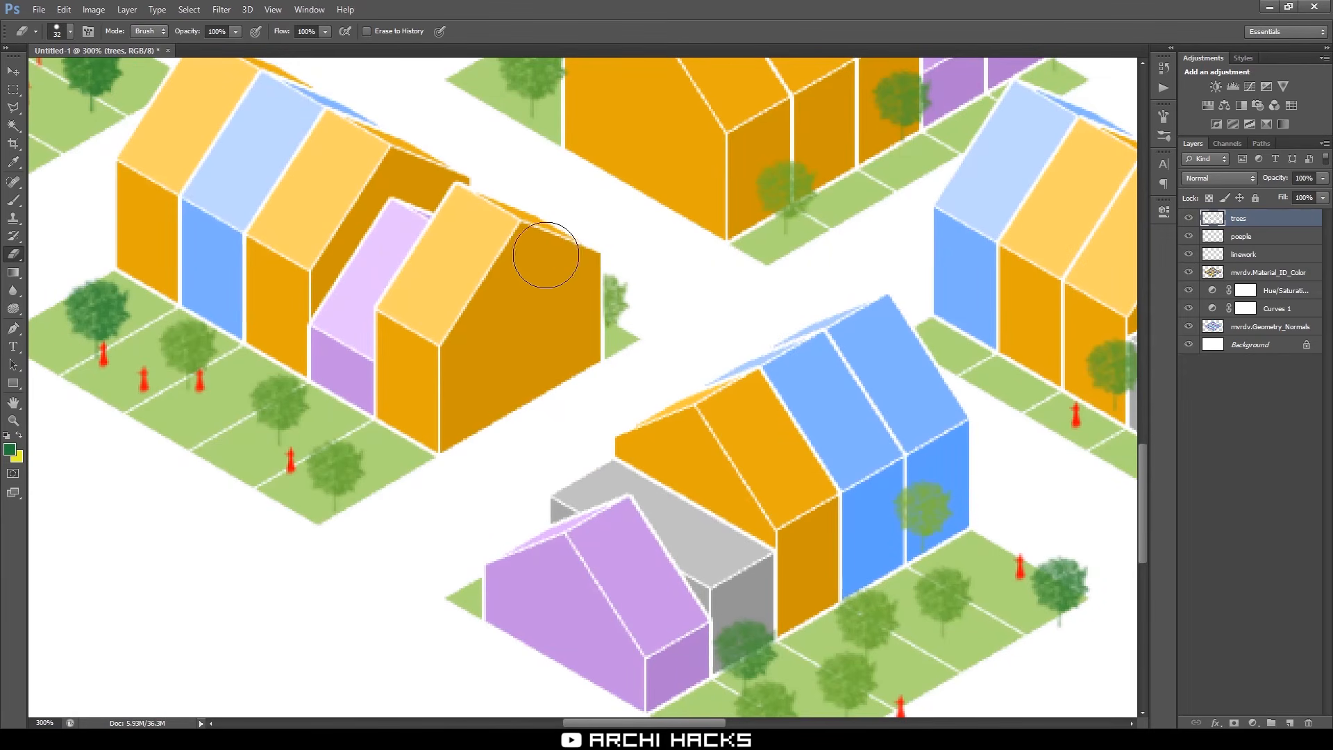
drag(539, 250, 568, 453)
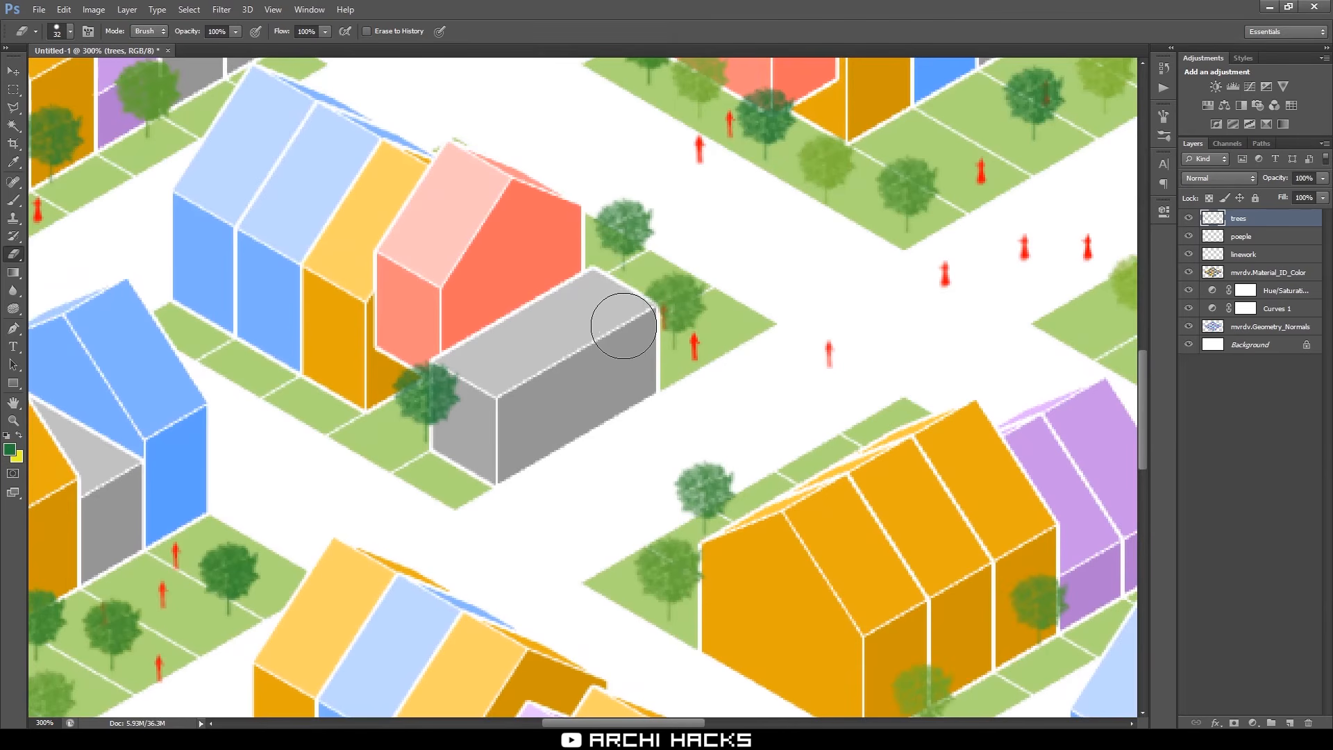
Group the trees and people layers and name the group entourage
key(v)
key(ctrl+1)
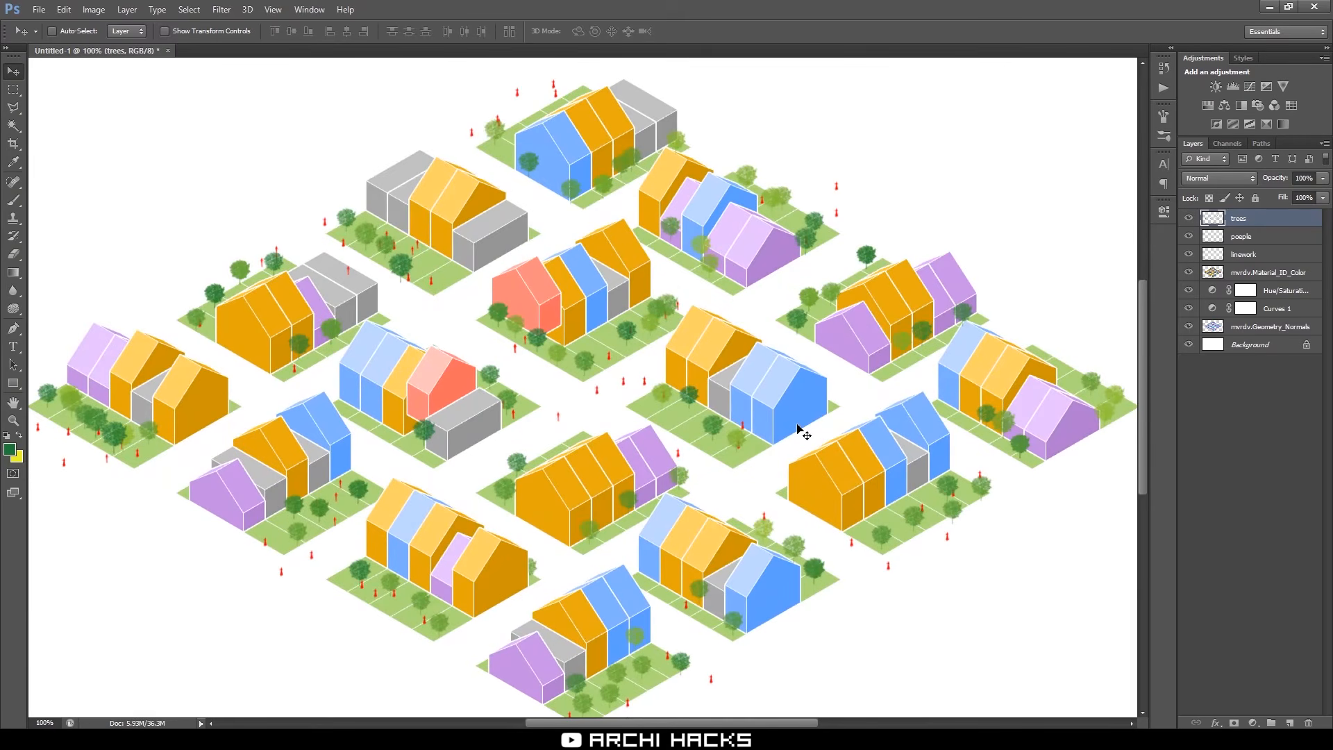
shift+click(1273, 236)
key(ctrl+g)
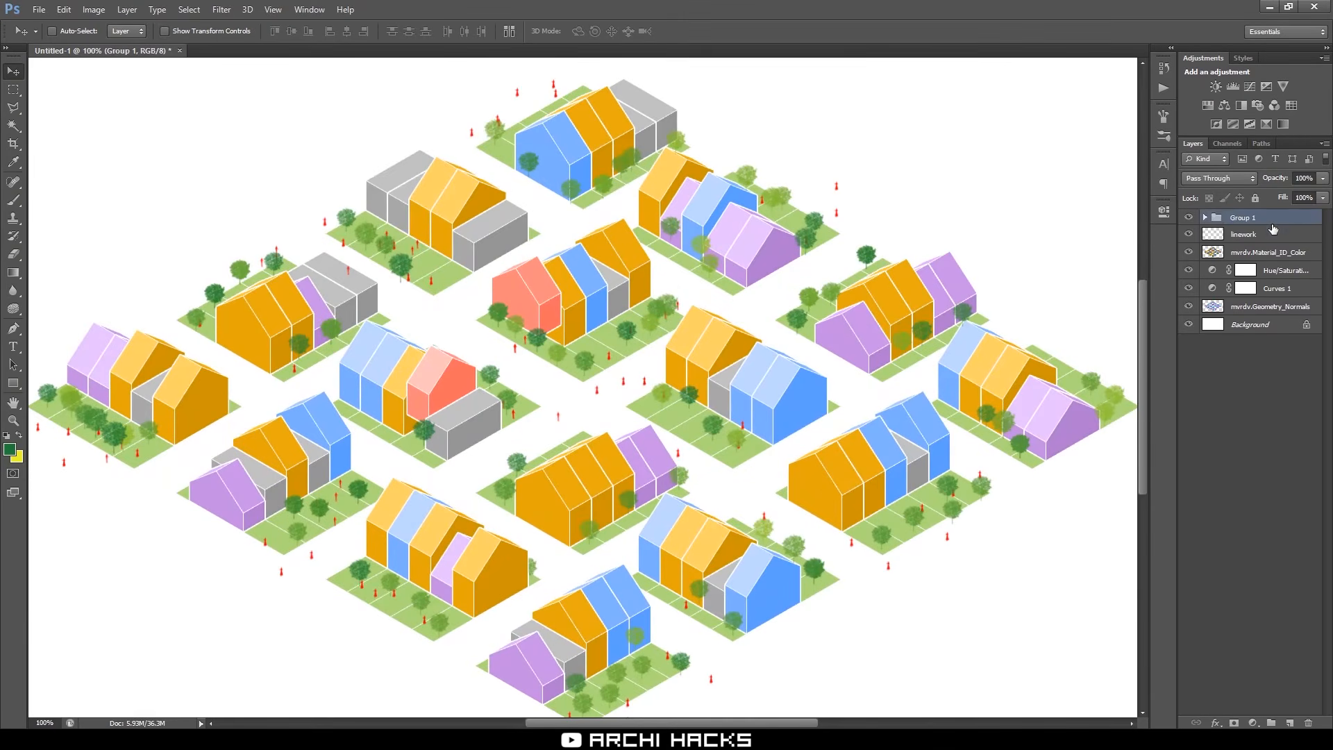
double_click(1246, 218)
text(entourage)
key(Return)
Group the layers from linework down to mvrdv.Geometry_Normals and name the group background
click(1262, 238)
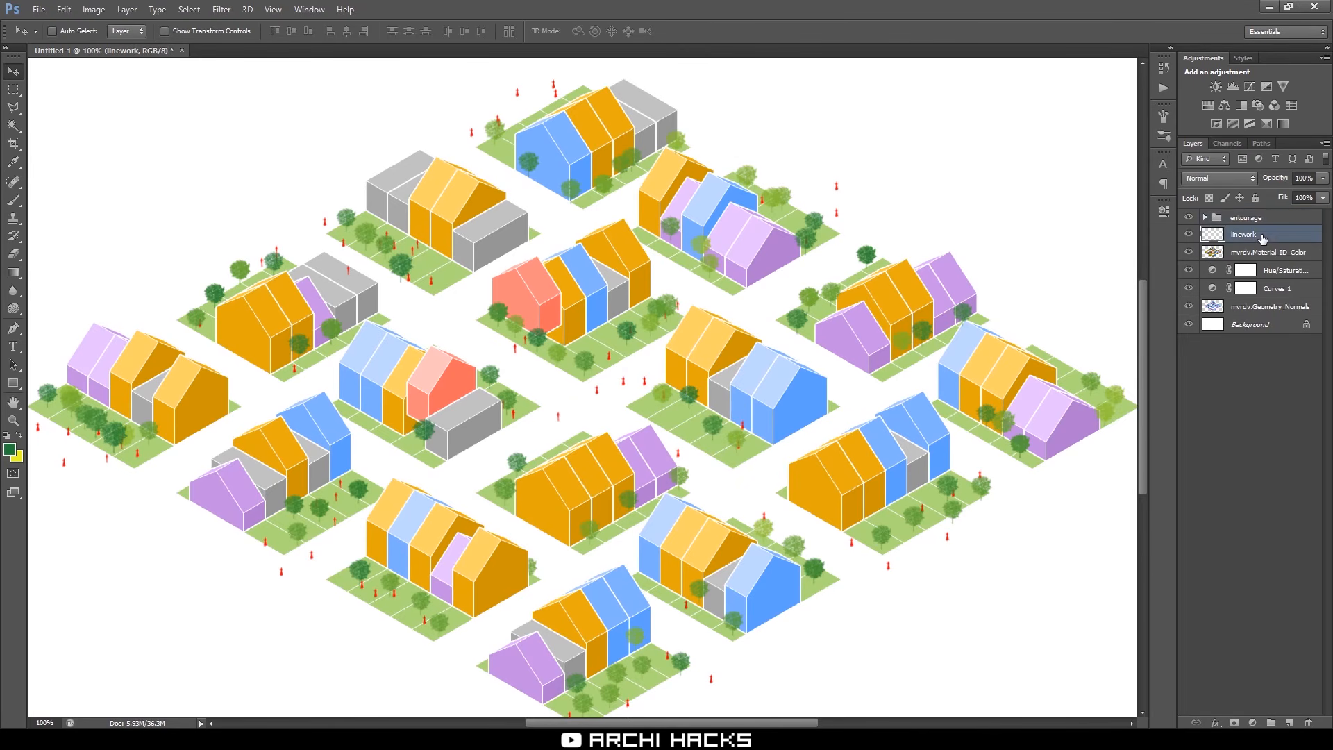
shift+click(1284, 312)
key(ctrl+g)
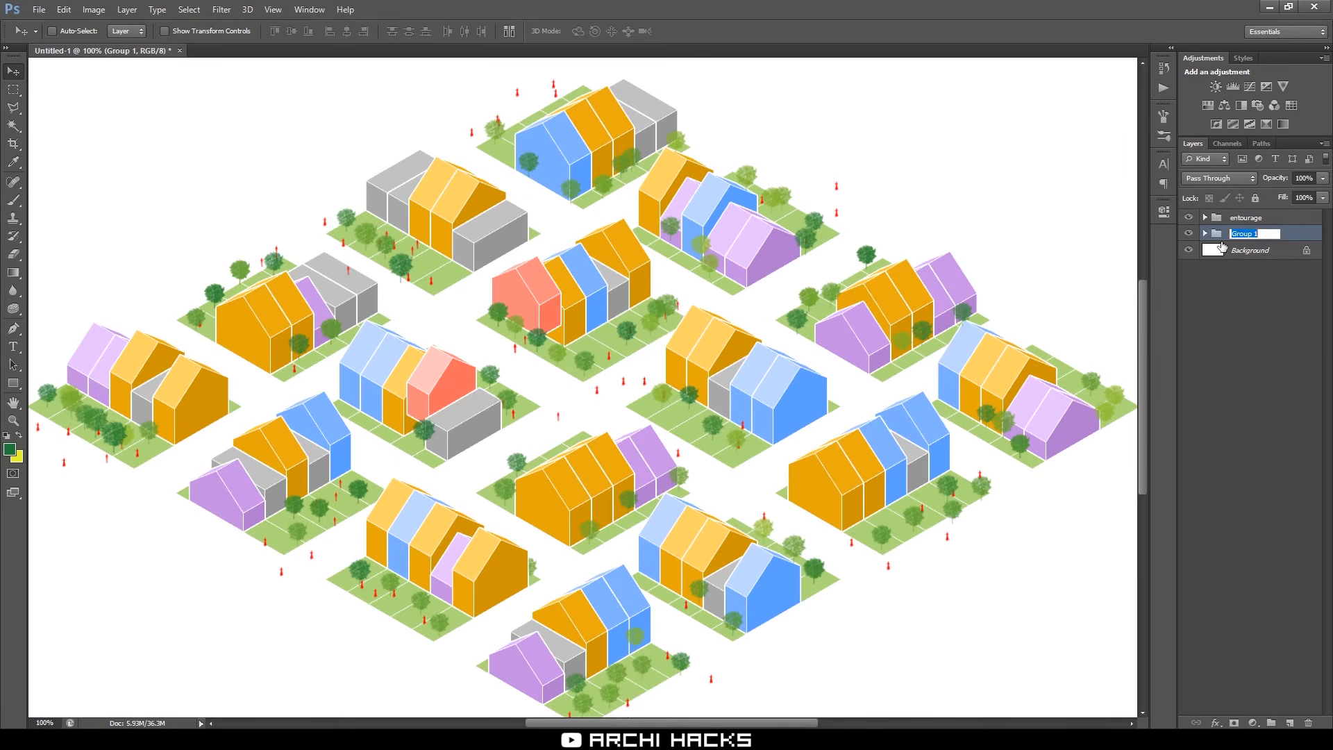
text(a)
text(ackground)
key(Return)
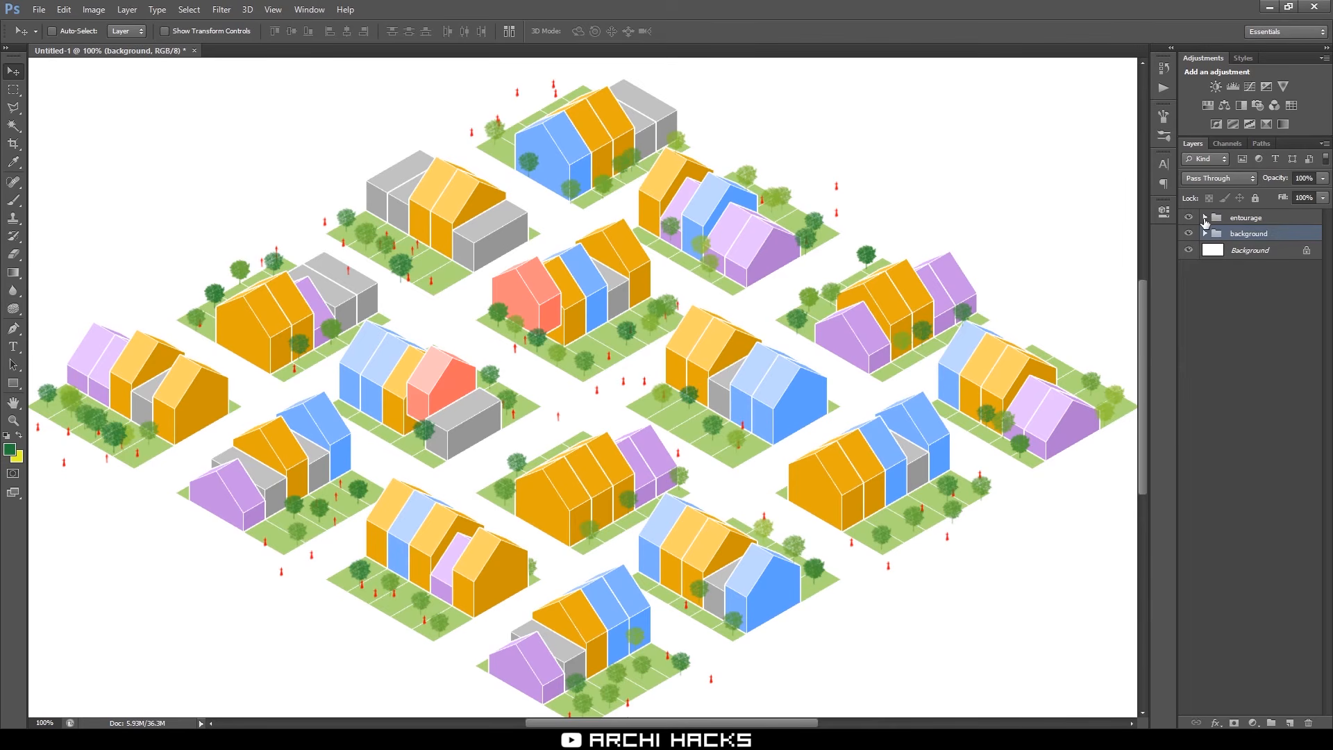
Add a 1 px outside Stroke layer style to the trees layer in the entourage group
click(1206, 218)
click(1273, 241)
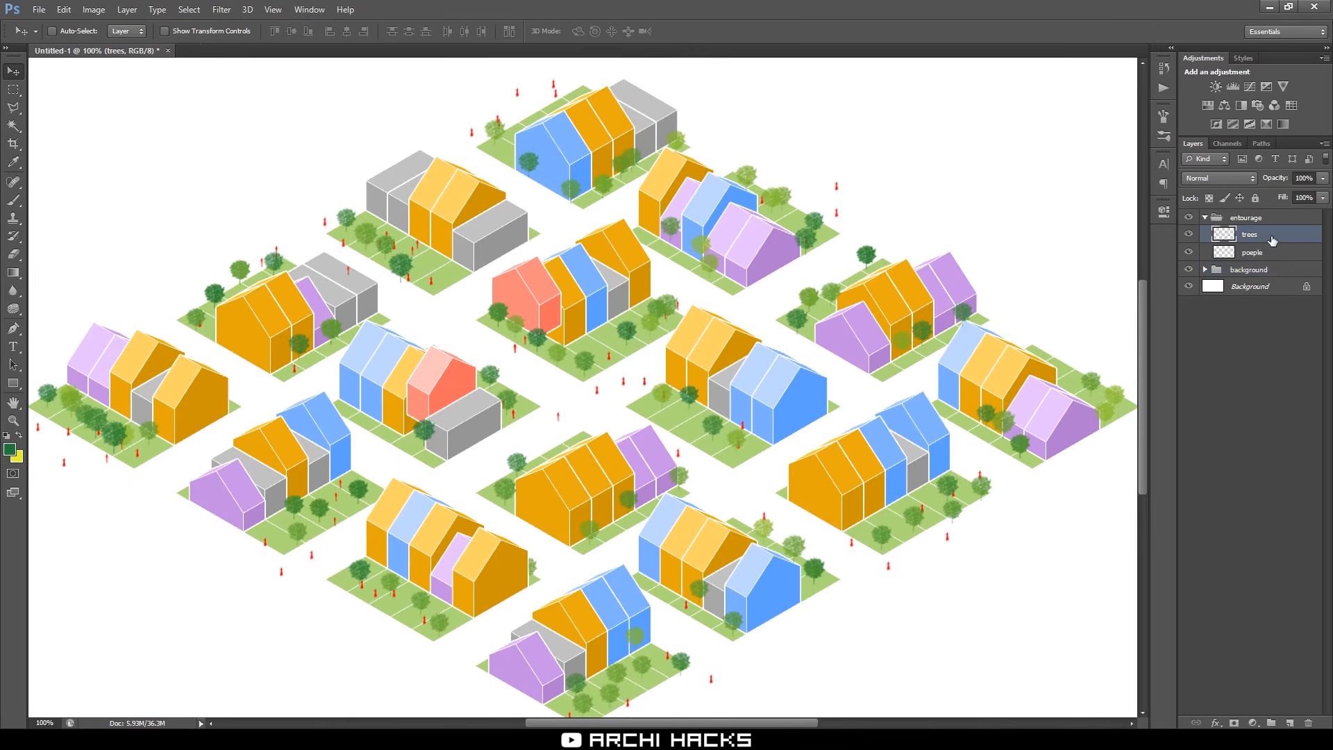
double_click(1316, 240)
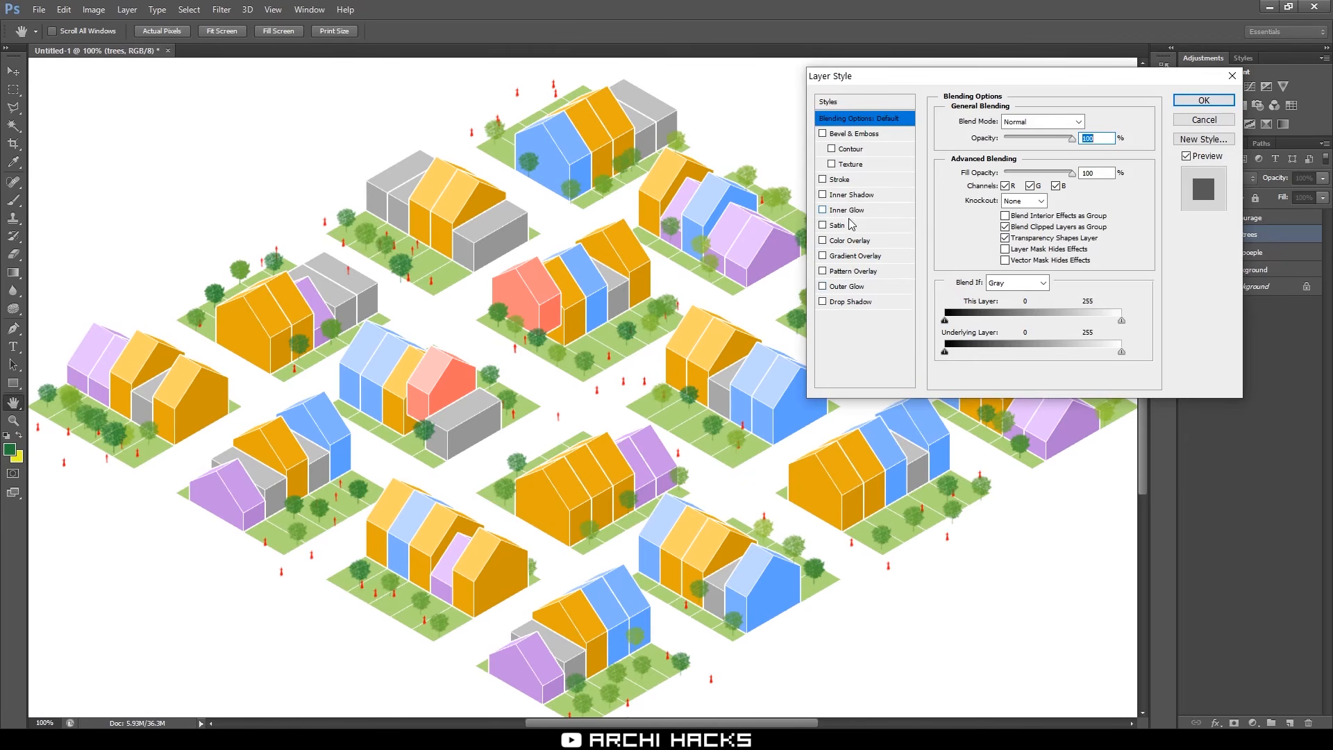
click(839, 180)
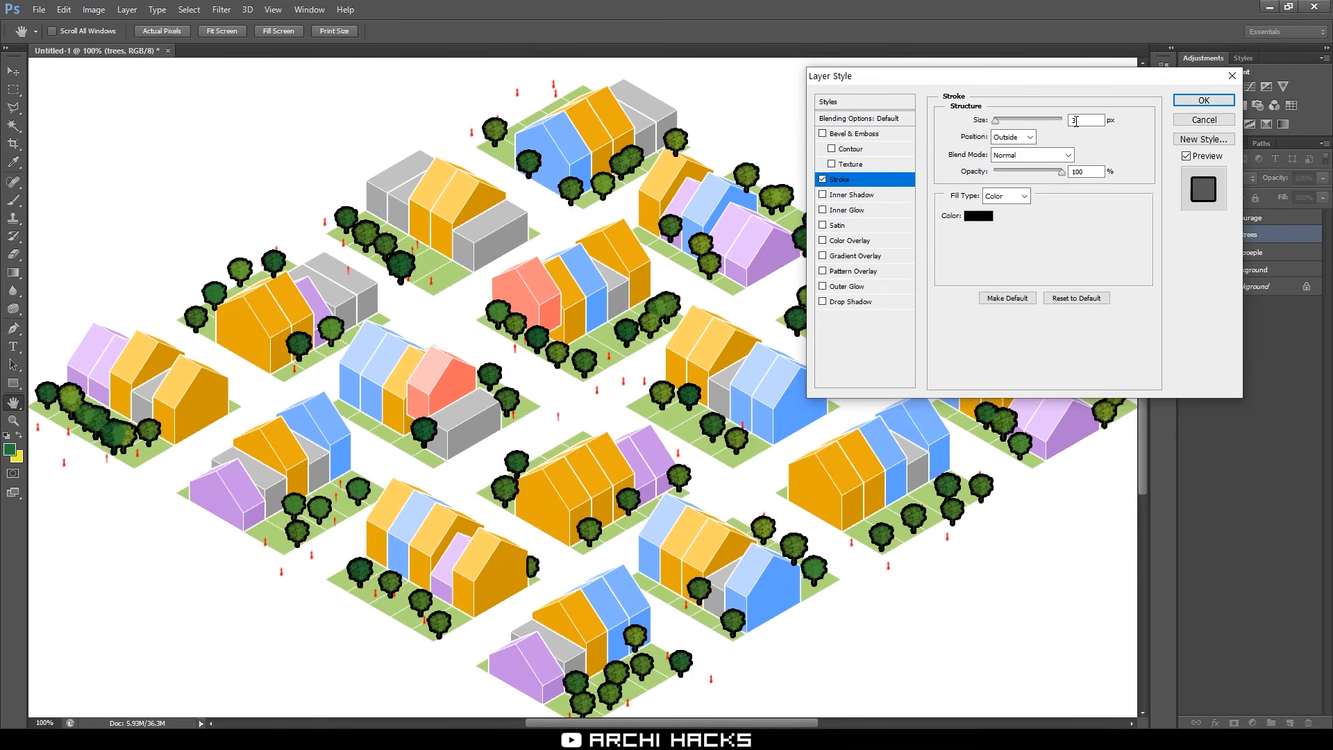
double_click(1075, 121)
text(1)
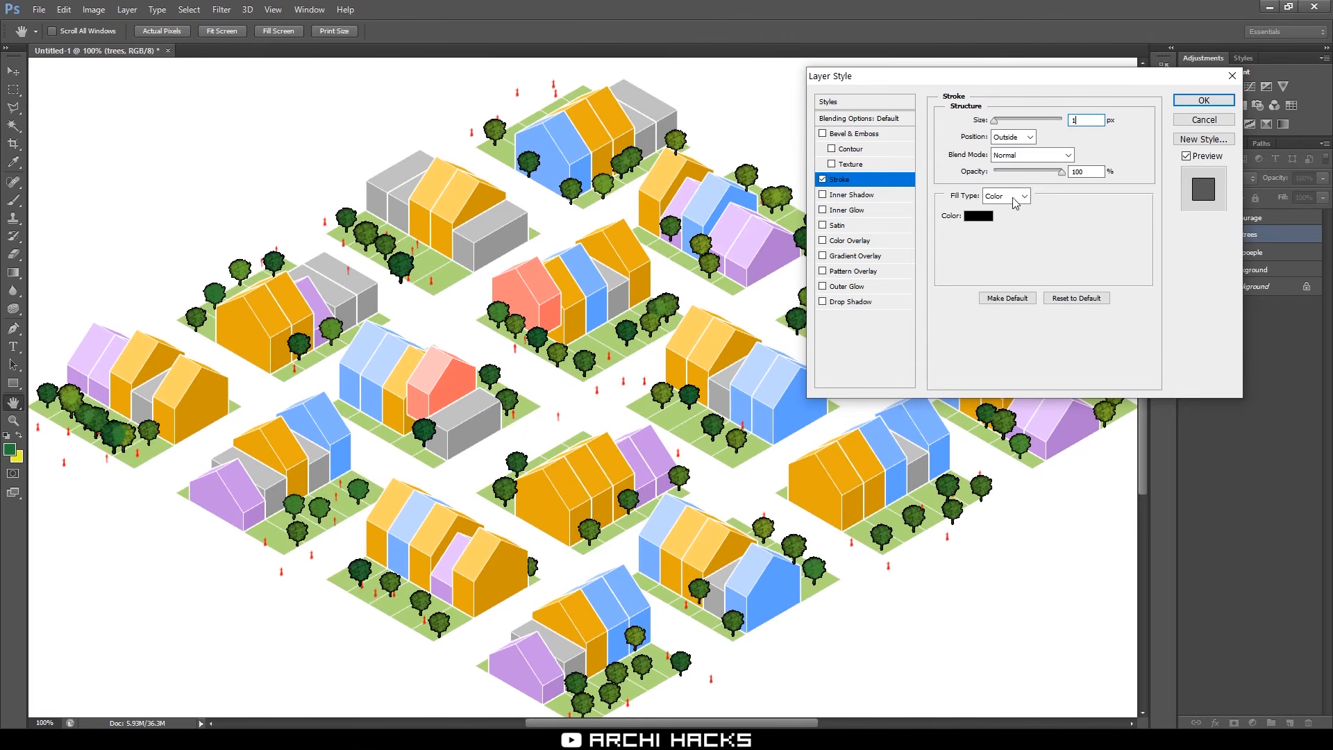
Make the trees' stroke white (ffffff), lower its opacity to a little over half, and apply the layer style
click(978, 216)
click(793, 353)
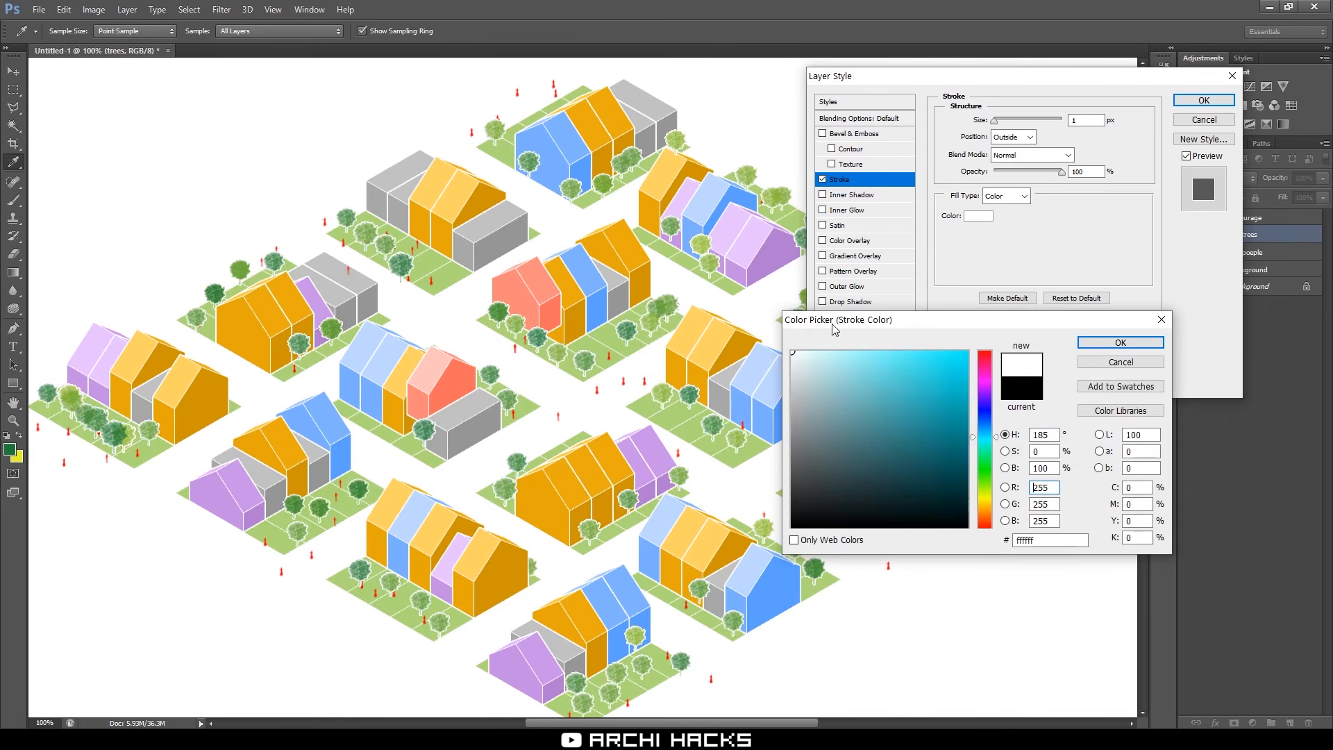
click(1104, 343)
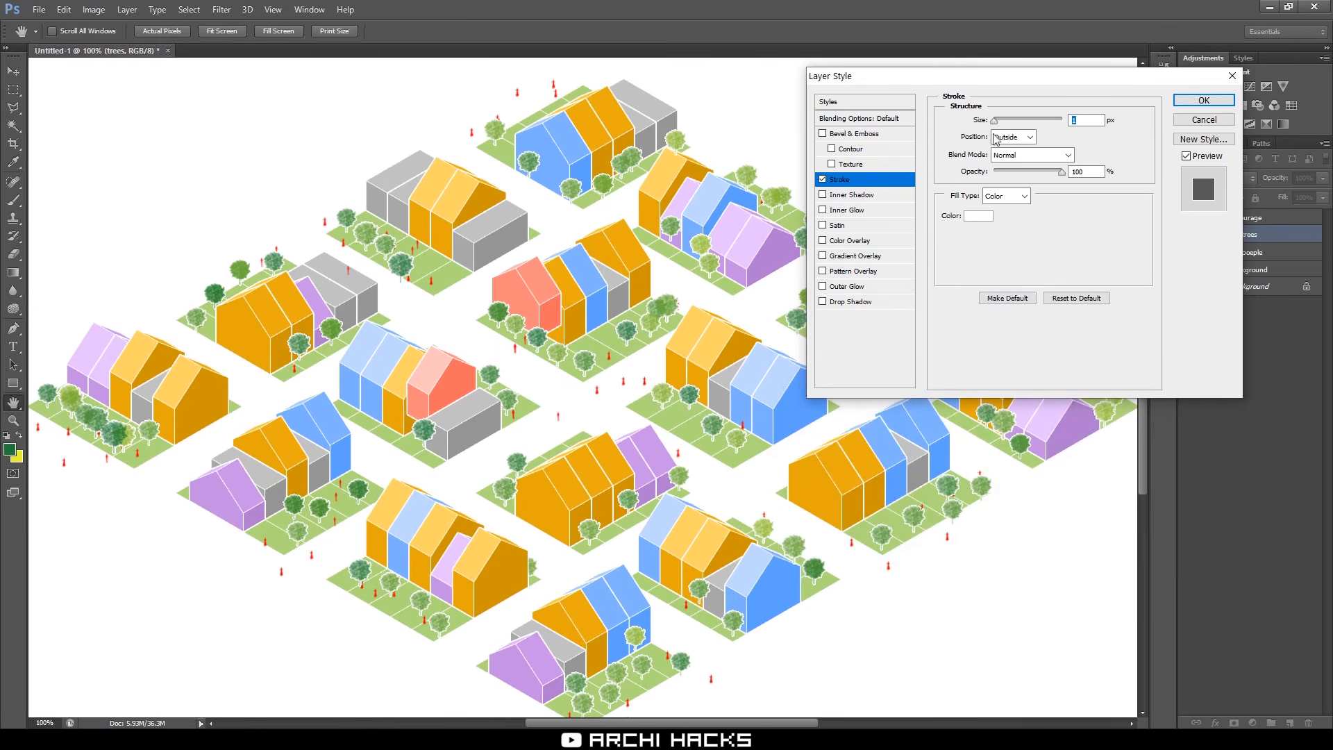
drag(1060, 171, 1034, 178)
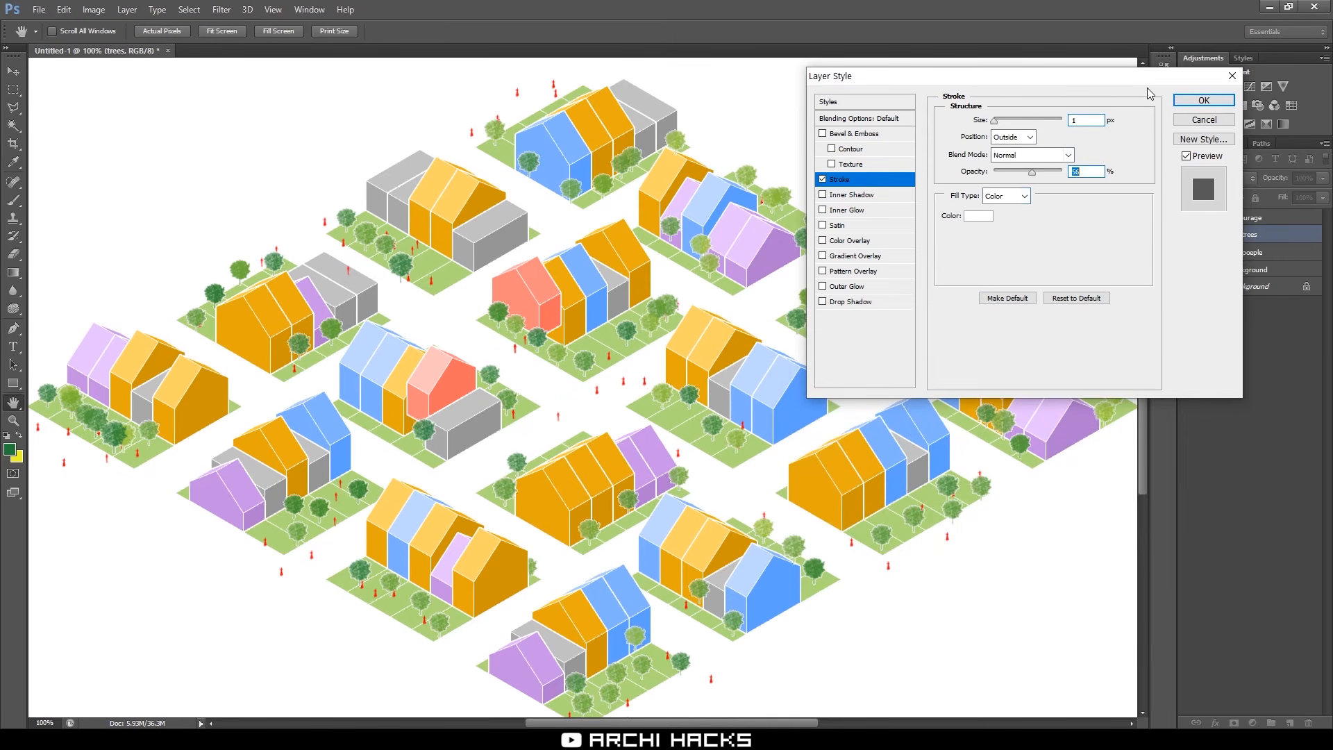
click(1204, 101)
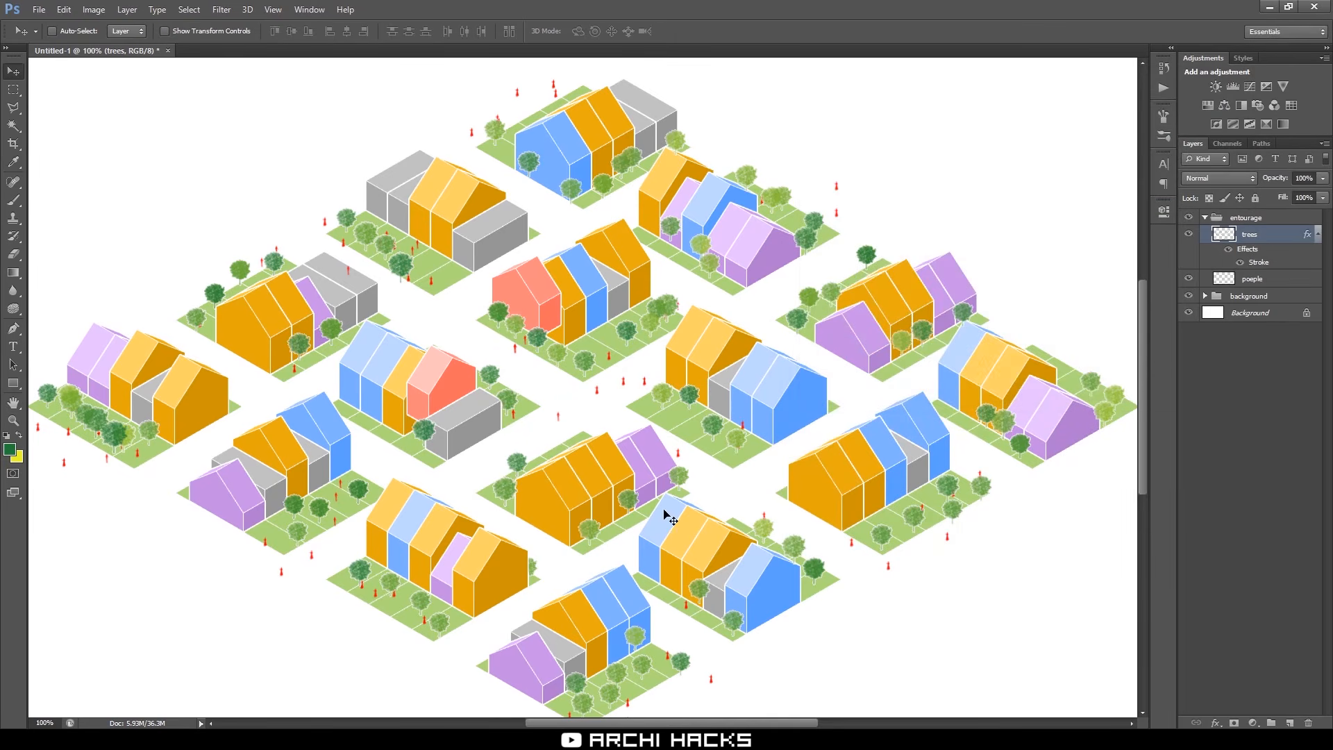
Select the tree in front of the salmon-red house and shift it slightly west, off the low gray building
key(m)
drag(399, 411, 446, 456)
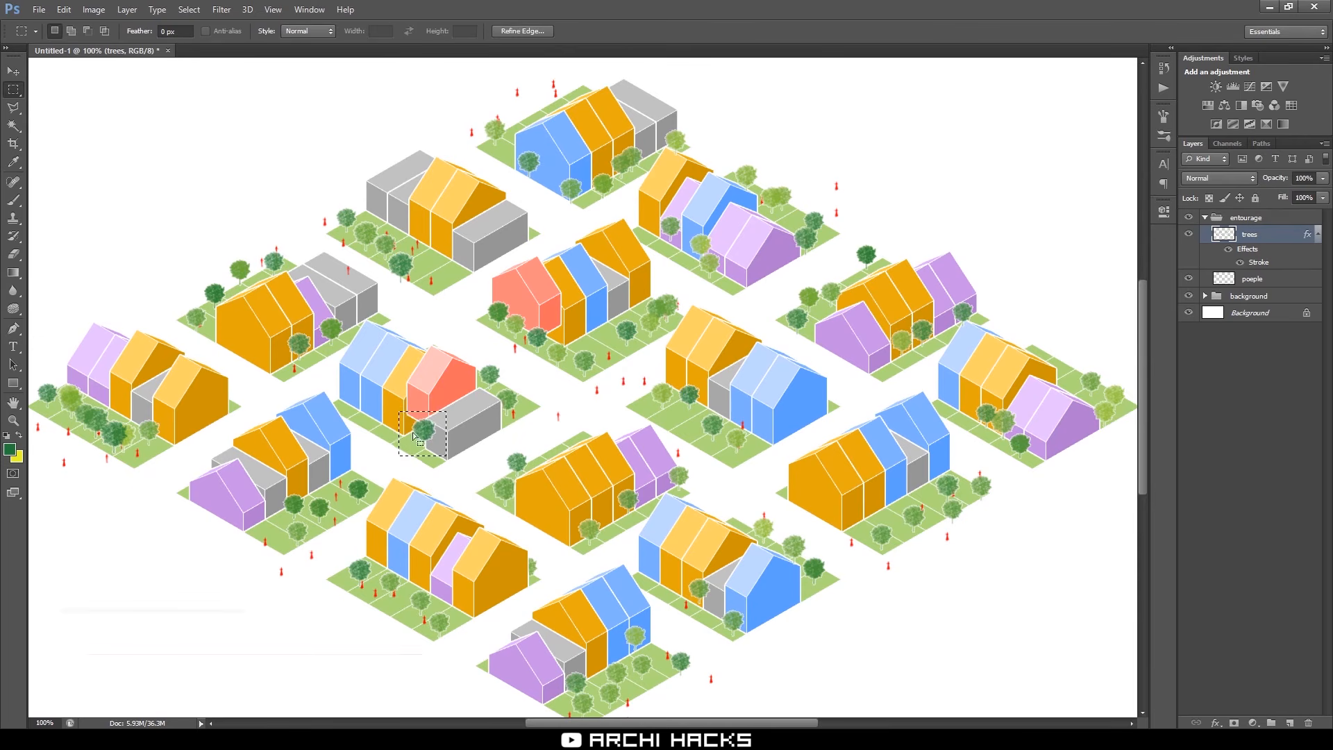
key(v)
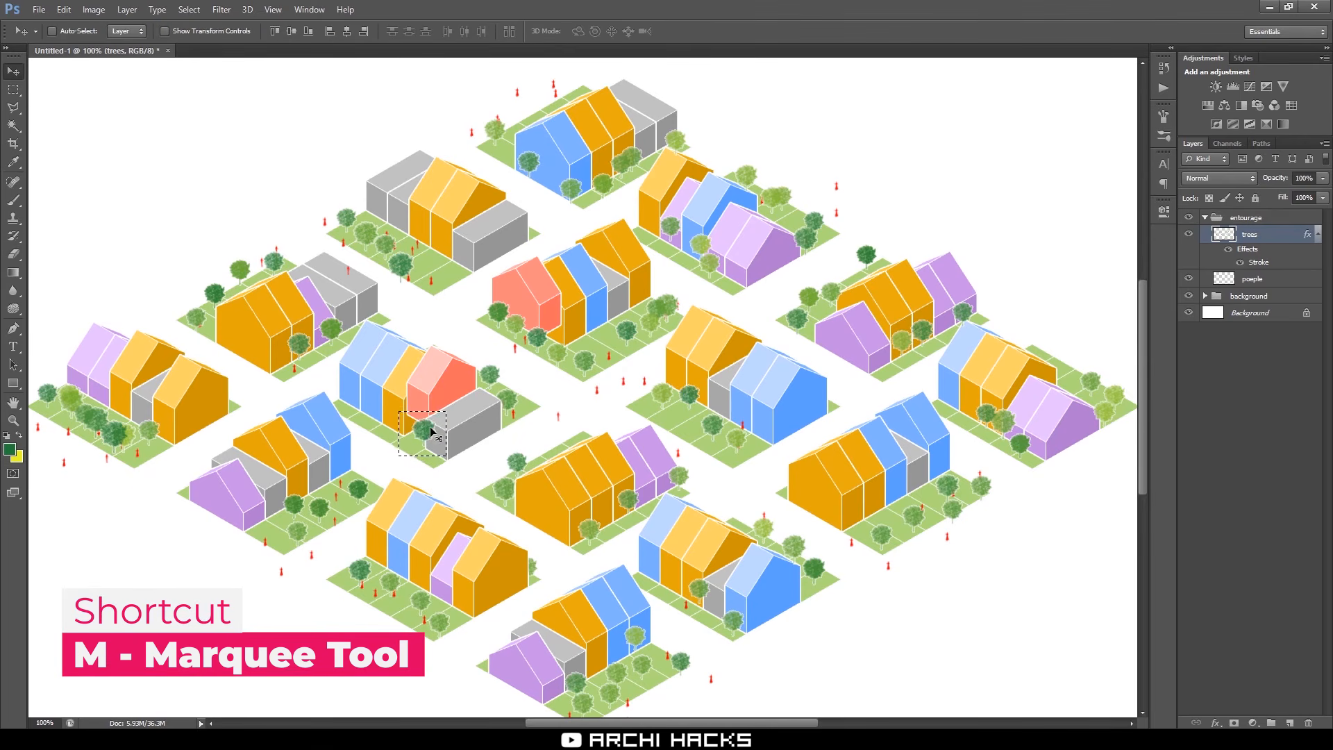
drag(430, 439, 419, 439)
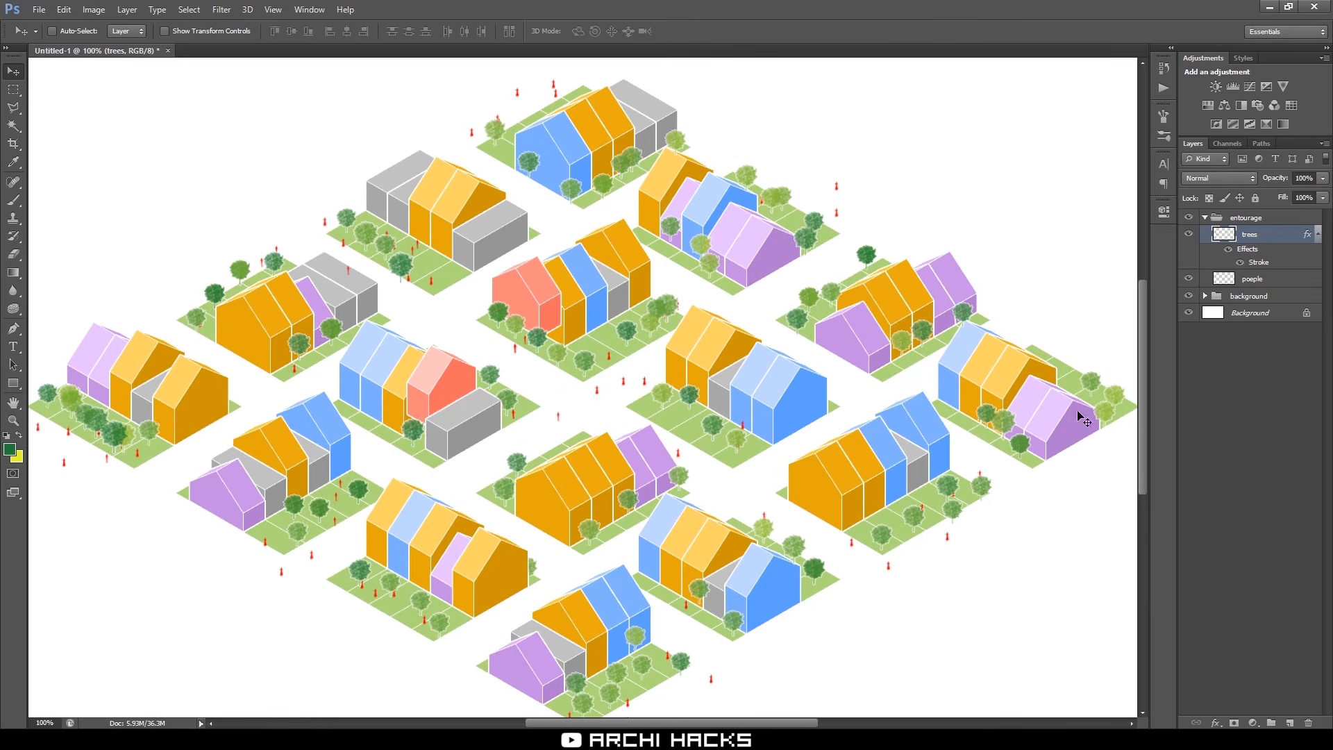
key(e)
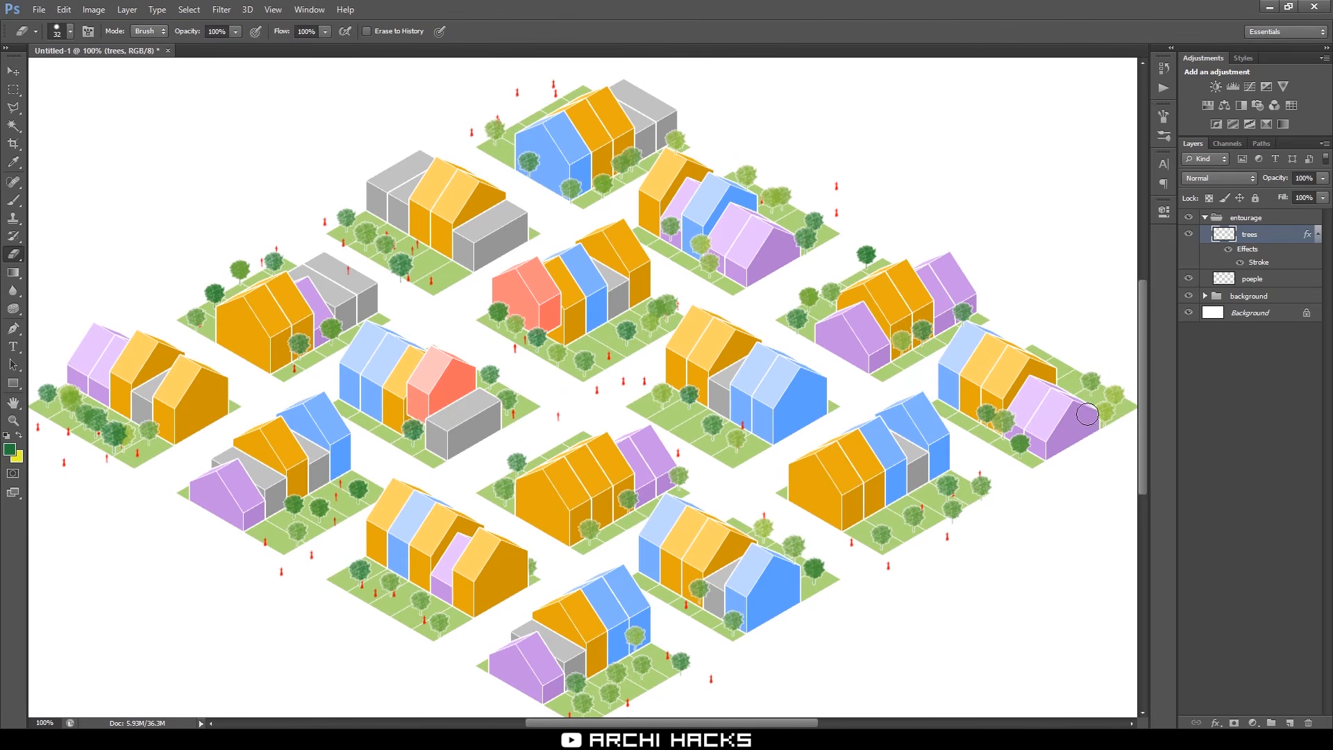
key(v)
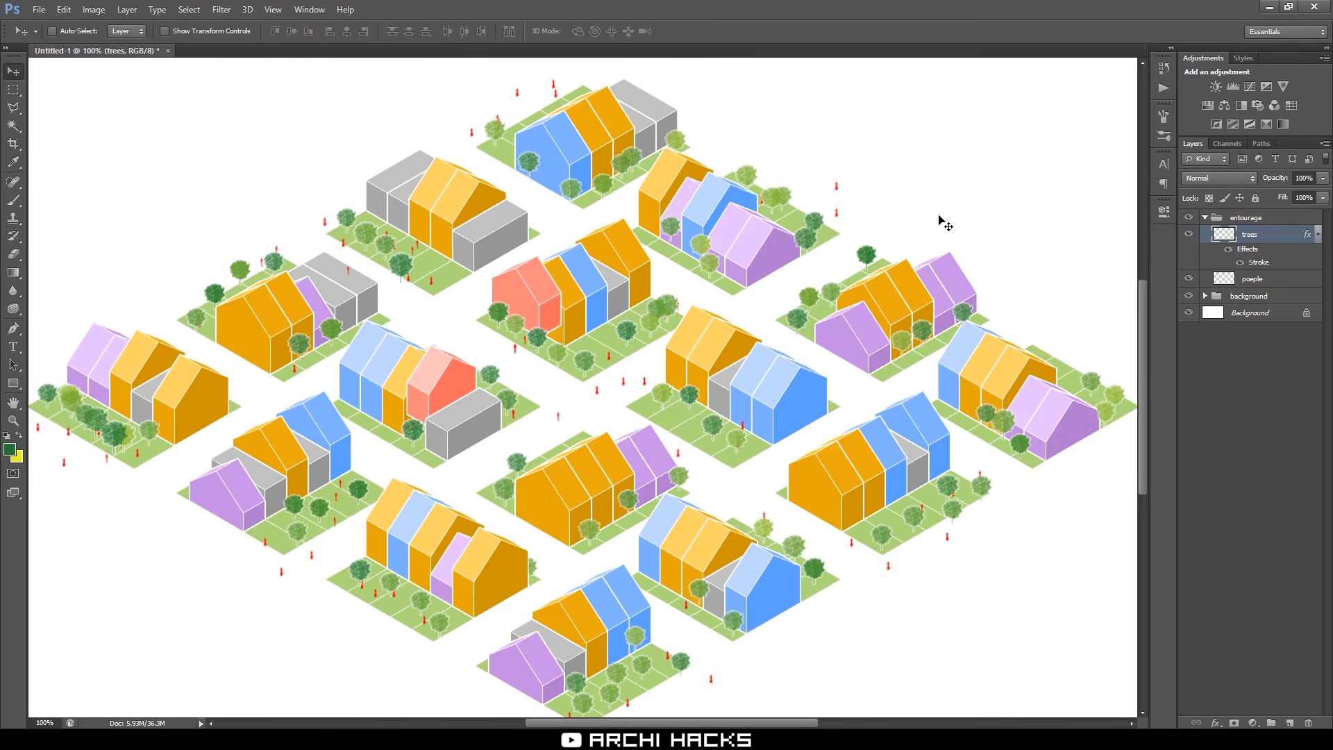
key(m)
drag(653, 202, 664, 226)
key(ctrl+d)
click(1242, 389)
mouse_move(763, 481)
mouse_down()
mouse_move(818, 458)
mouse_move(765, 465)
mouse_up()
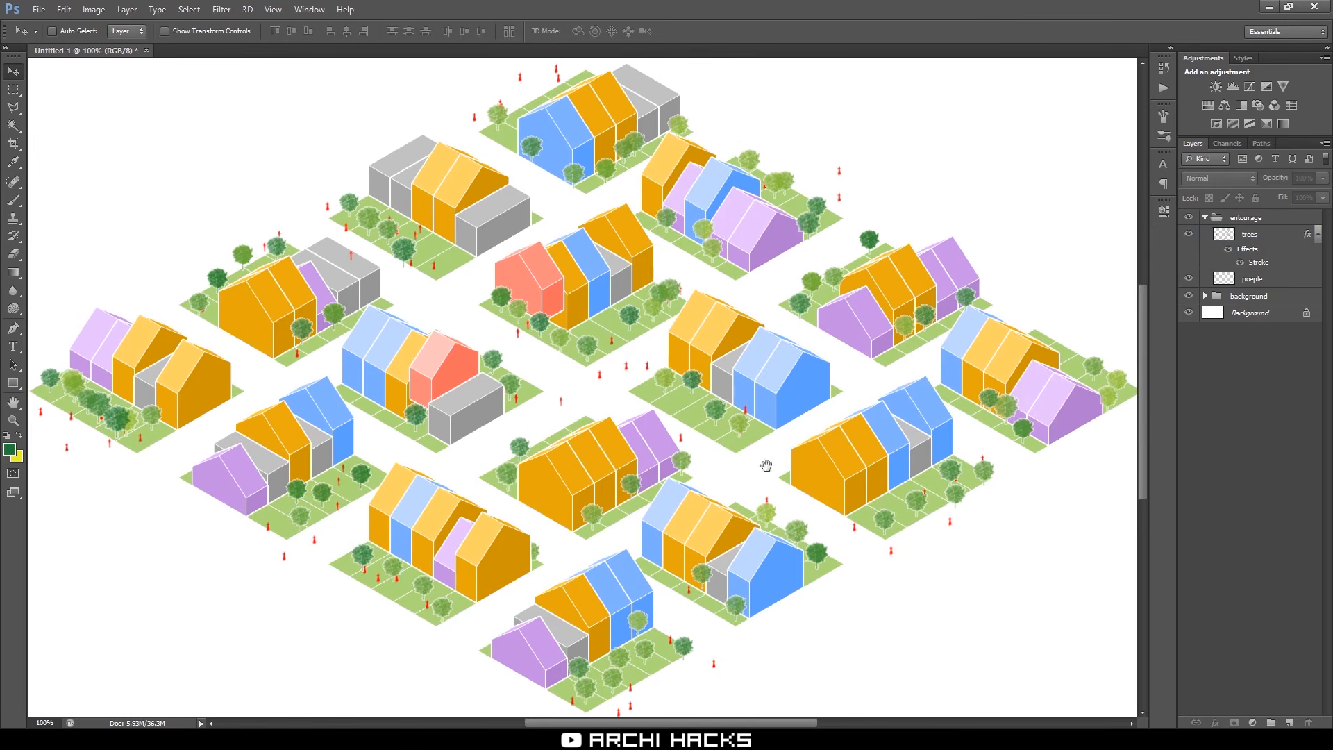
key(ctrl+minus)
key(ctrl+plus)
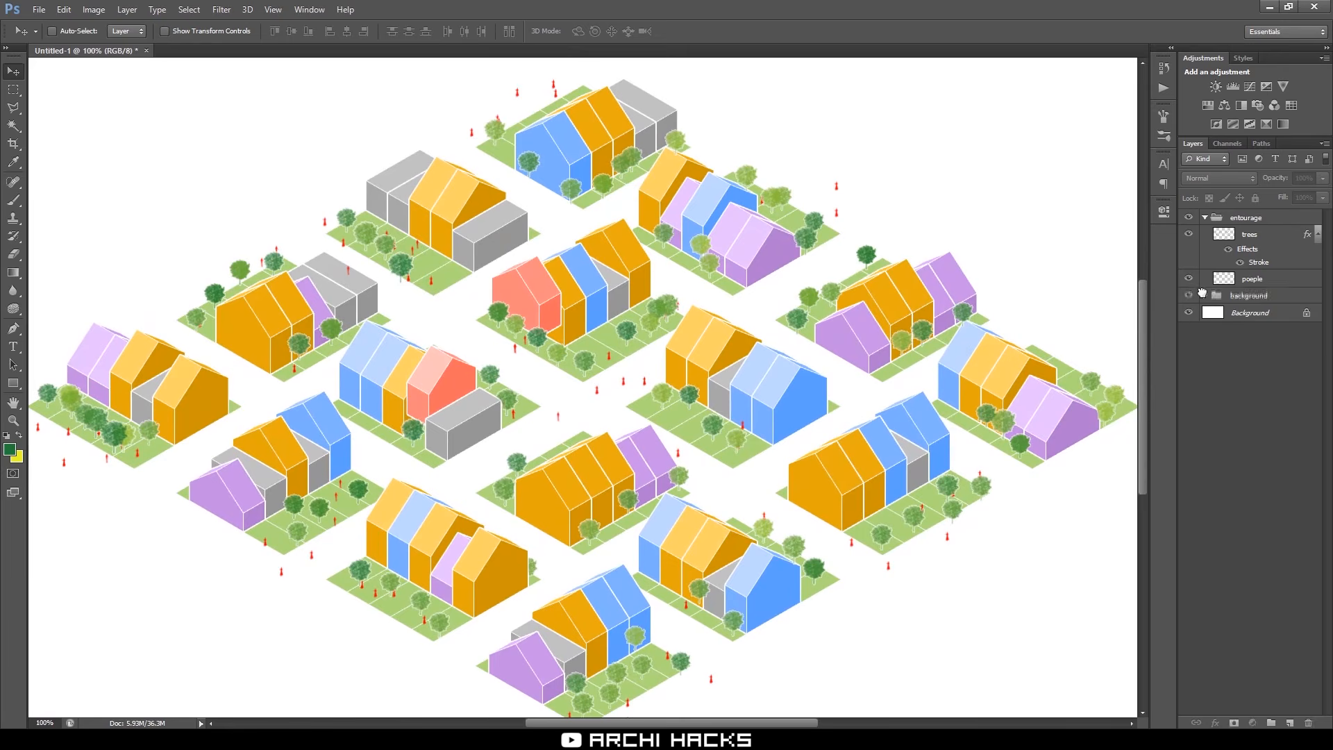
Expand the background group and, on the linework layer, select scattered lawn plots in the western and northern blocks with the Magic Wand
click(1205, 297)
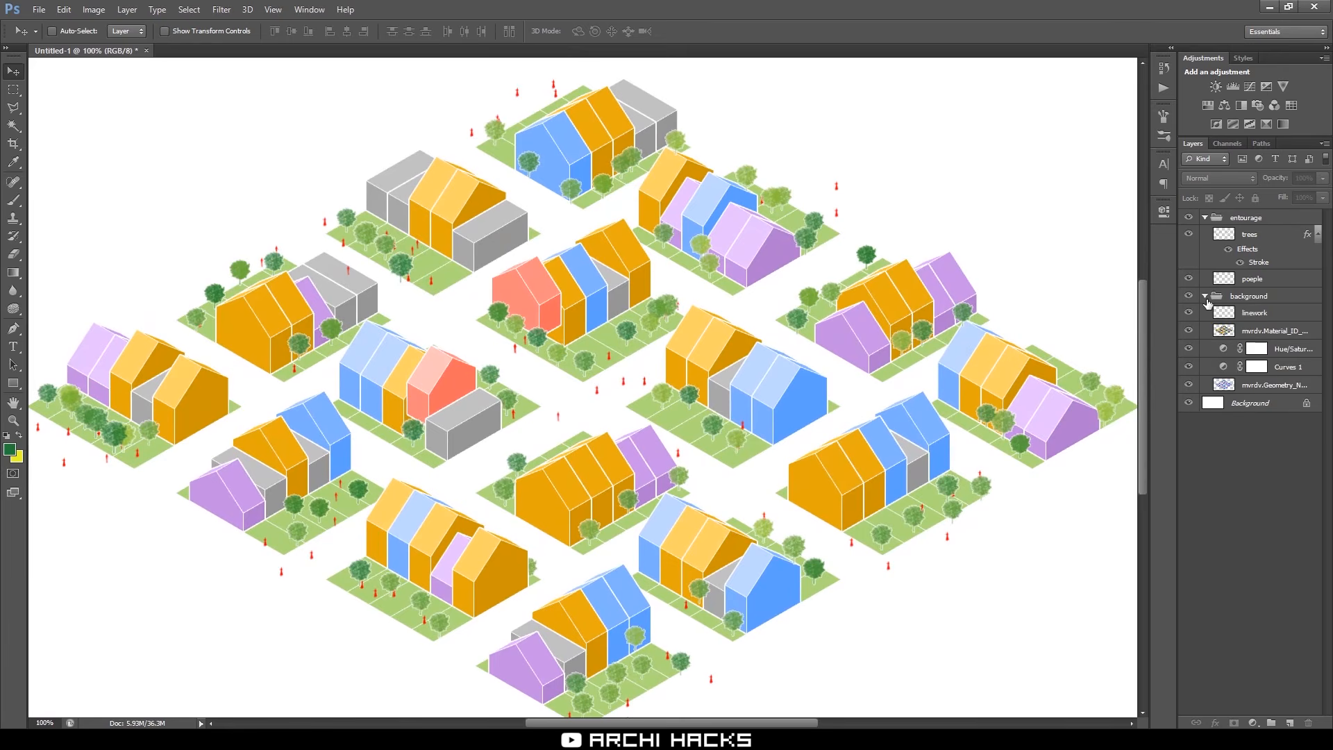
click(1271, 390)
click(1198, 331)
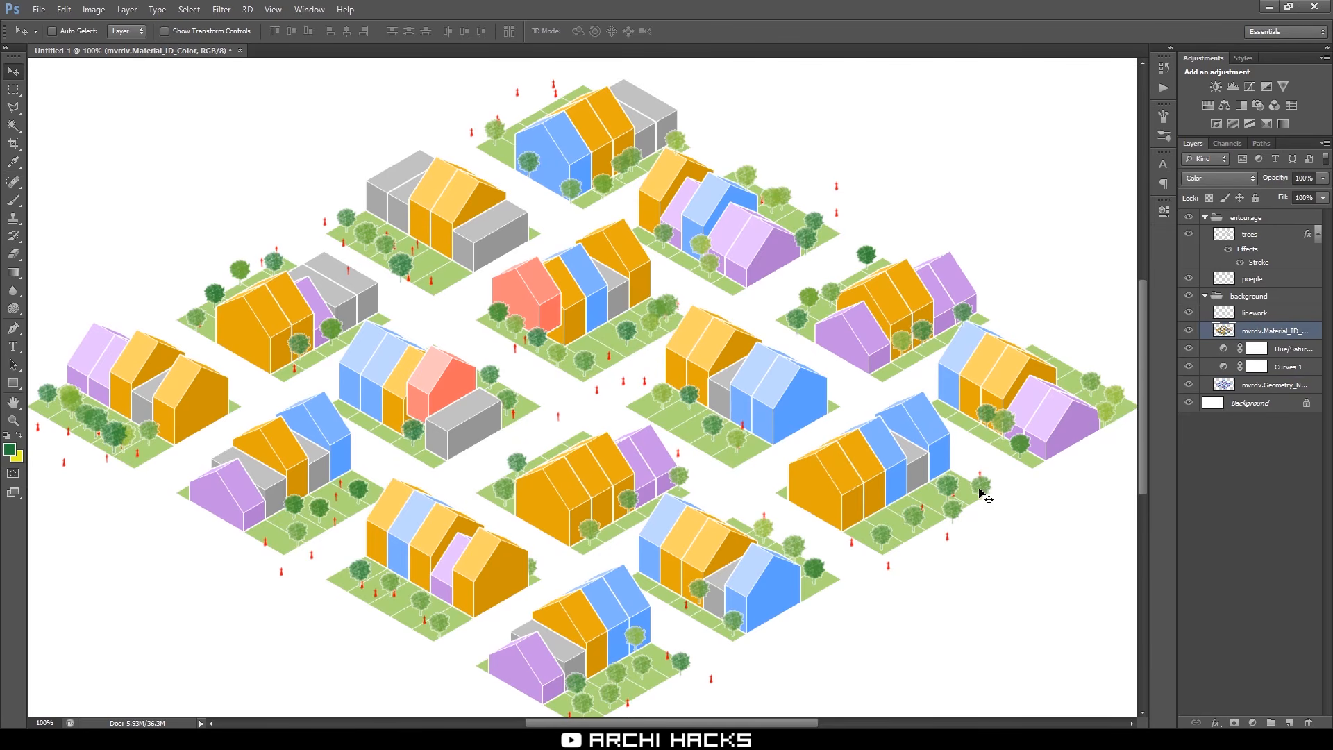
click(1227, 316)
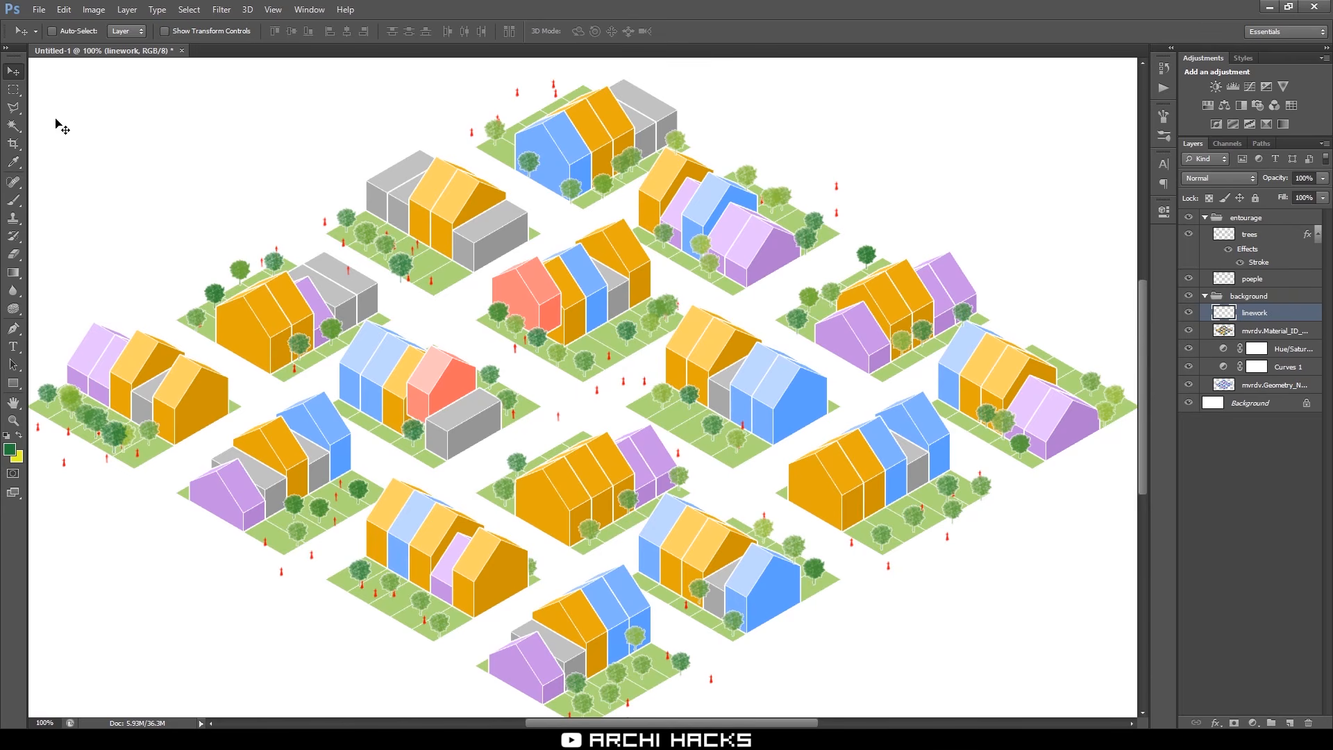
key(w)
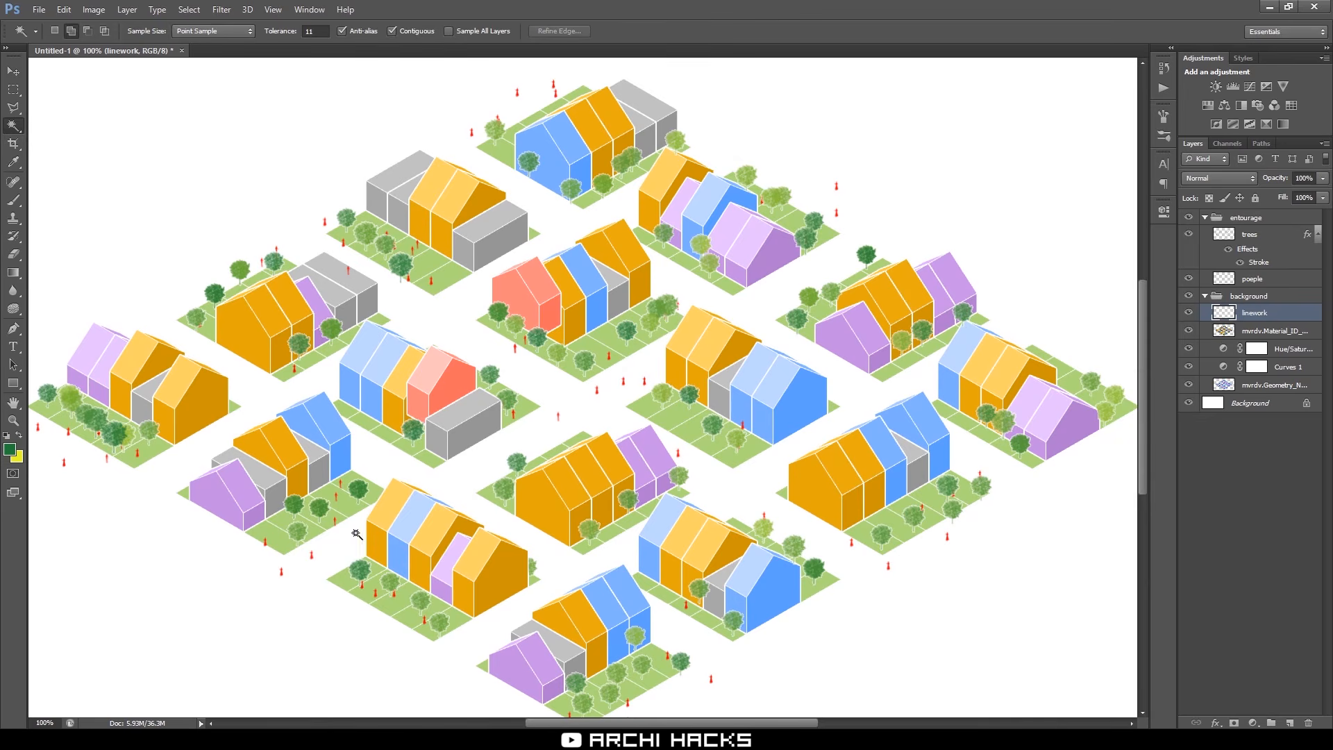
click(269, 540)
click(799, 220)
click(388, 236)
click(141, 457)
click(91, 432)
Add scattered lawn plots in the southern and eastern blocks to the Magic Wand selection
click(634, 684)
click(822, 578)
click(729, 625)
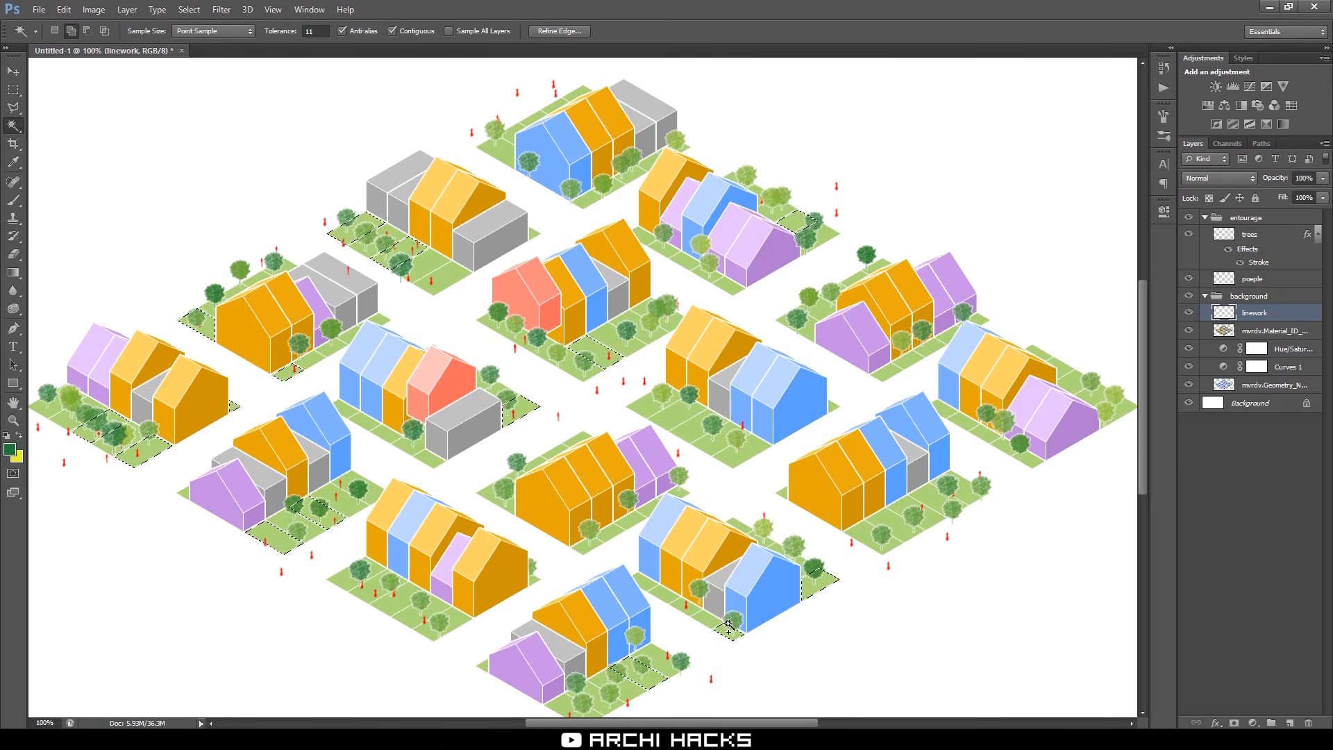
click(652, 590)
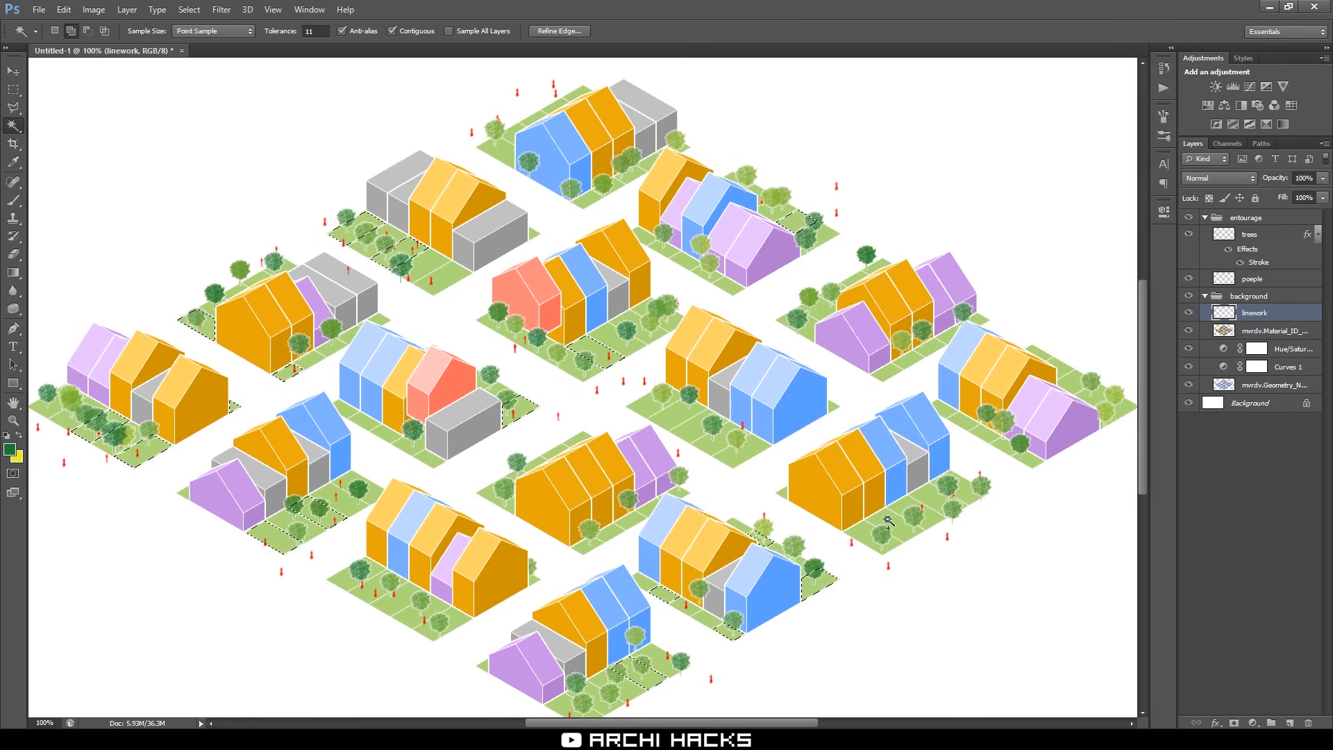
click(938, 517)
click(984, 433)
click(1077, 386)
click(904, 357)
click(819, 306)
Rename the mvrdv.Material_ID_Color layer as Color
click(1278, 332)
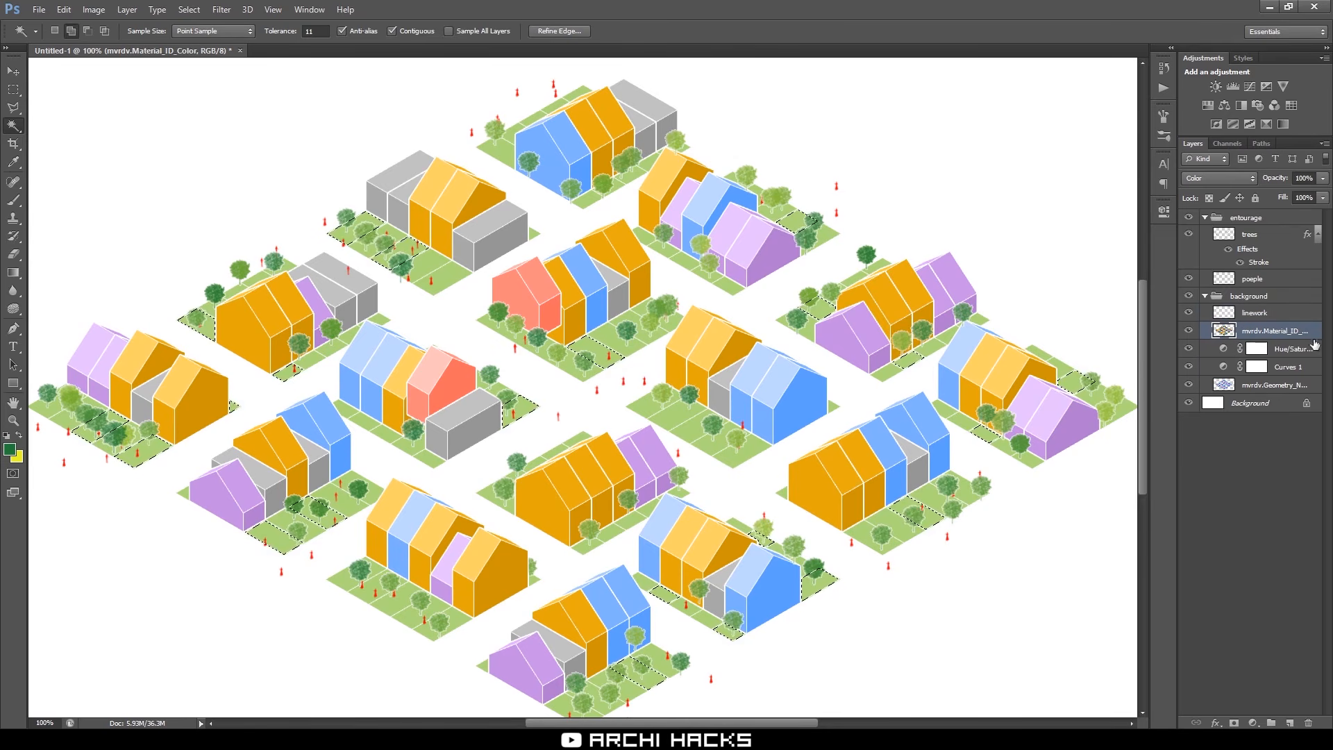
double_click(1296, 331)
text(Color)
key(Return)
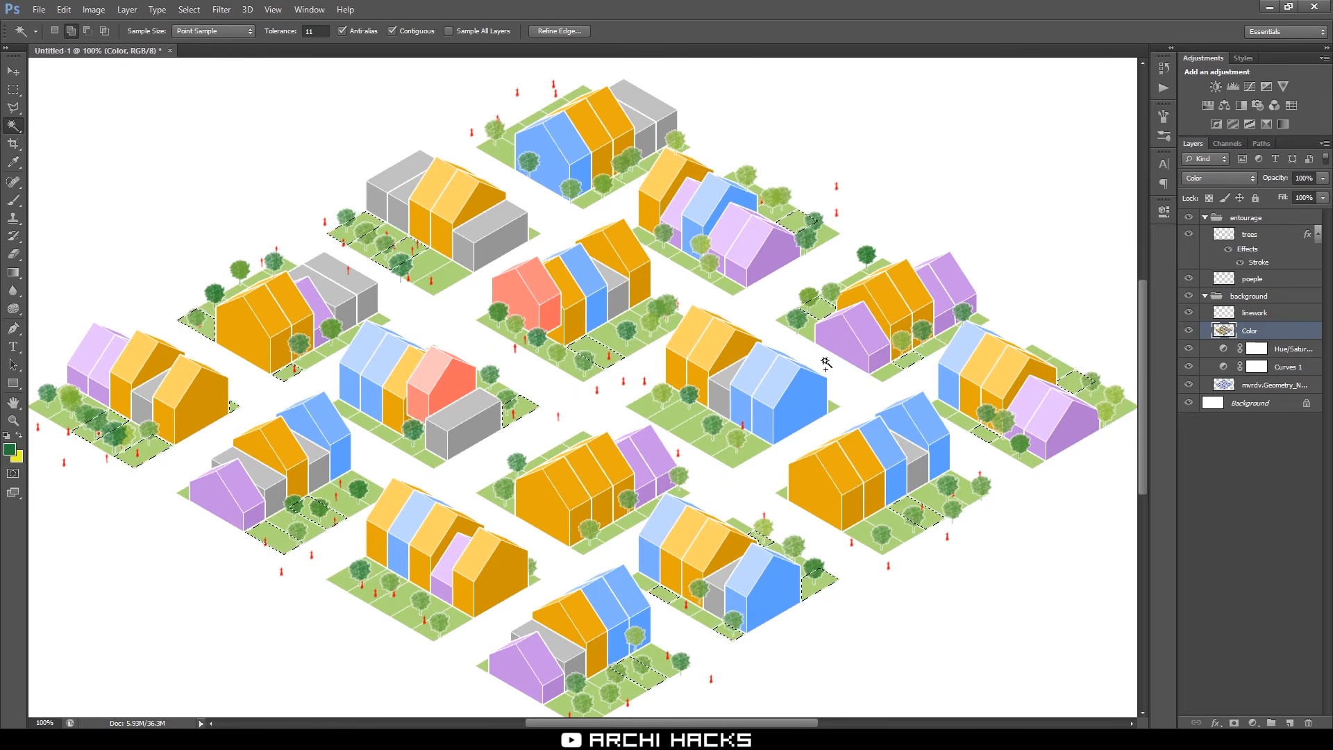
Recolor the selected lawn plots on the Color layer with Hue/Saturation at Hue +31, Saturation -33 and Lightness +5, and deselect them
key(ctrl+u)
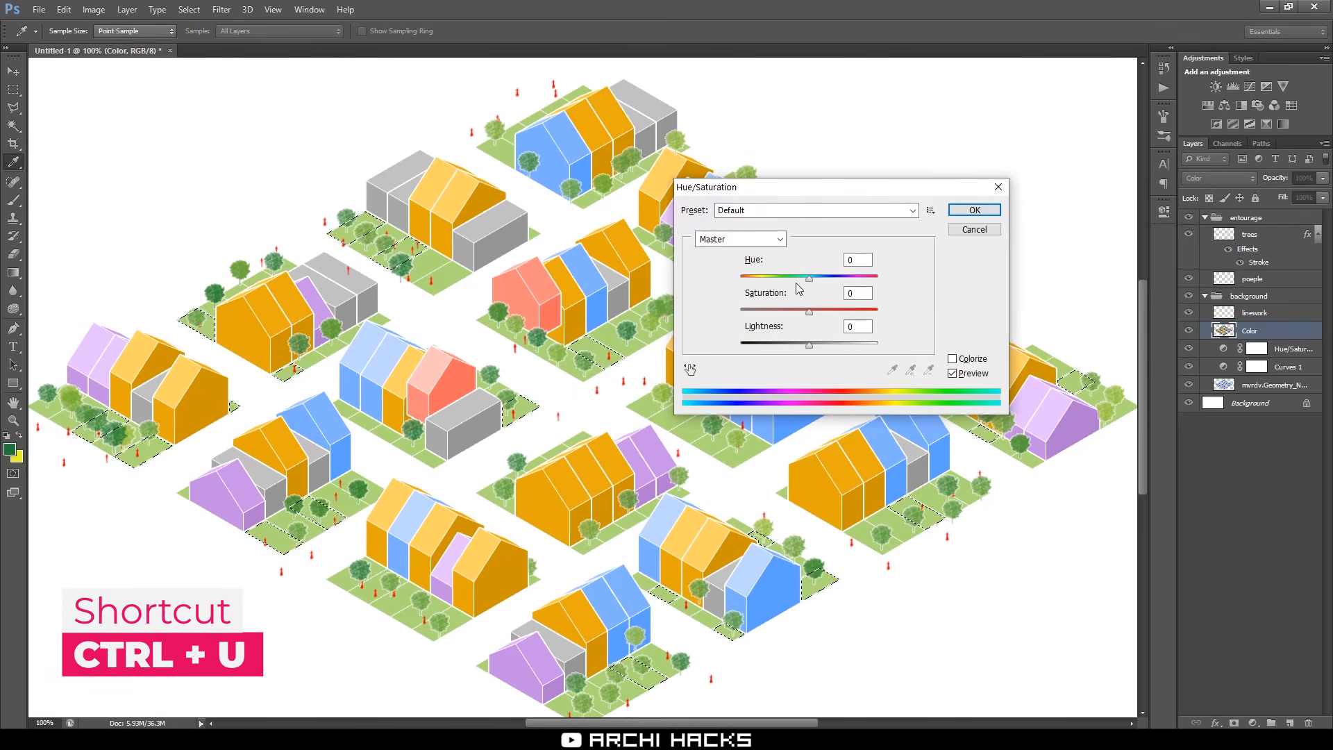
drag(808, 278, 812, 344)
click(828, 279)
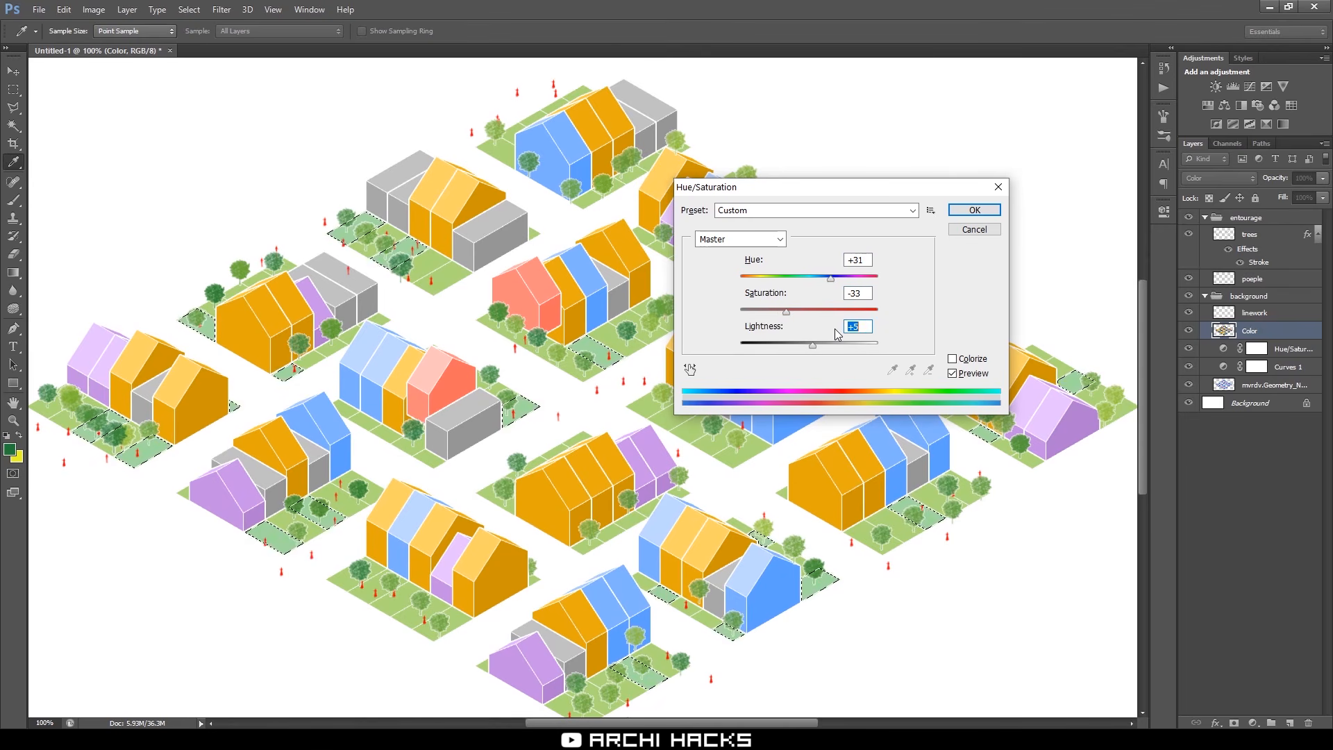
key(Return)
key(w)
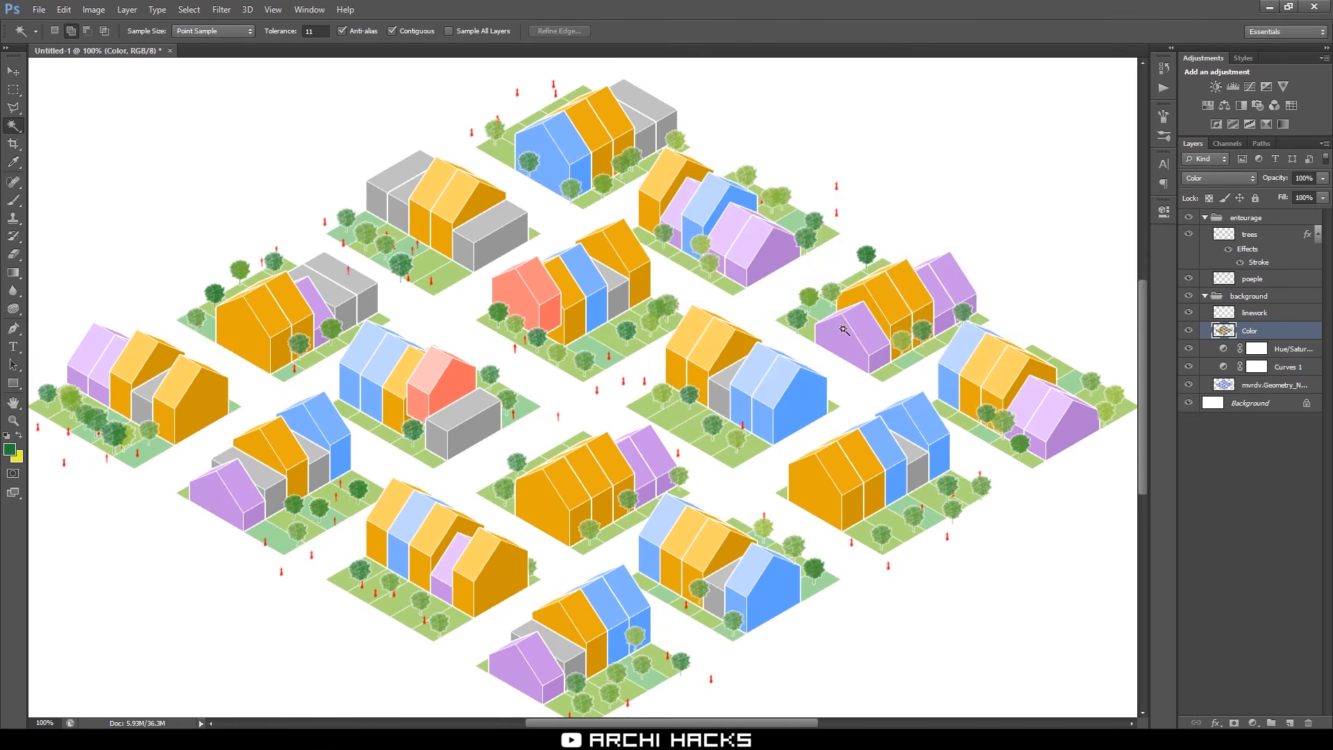
On the linework layer, select a second set of scattered lawn plots across the blocks, keeping to the original green ones
click(1292, 315)
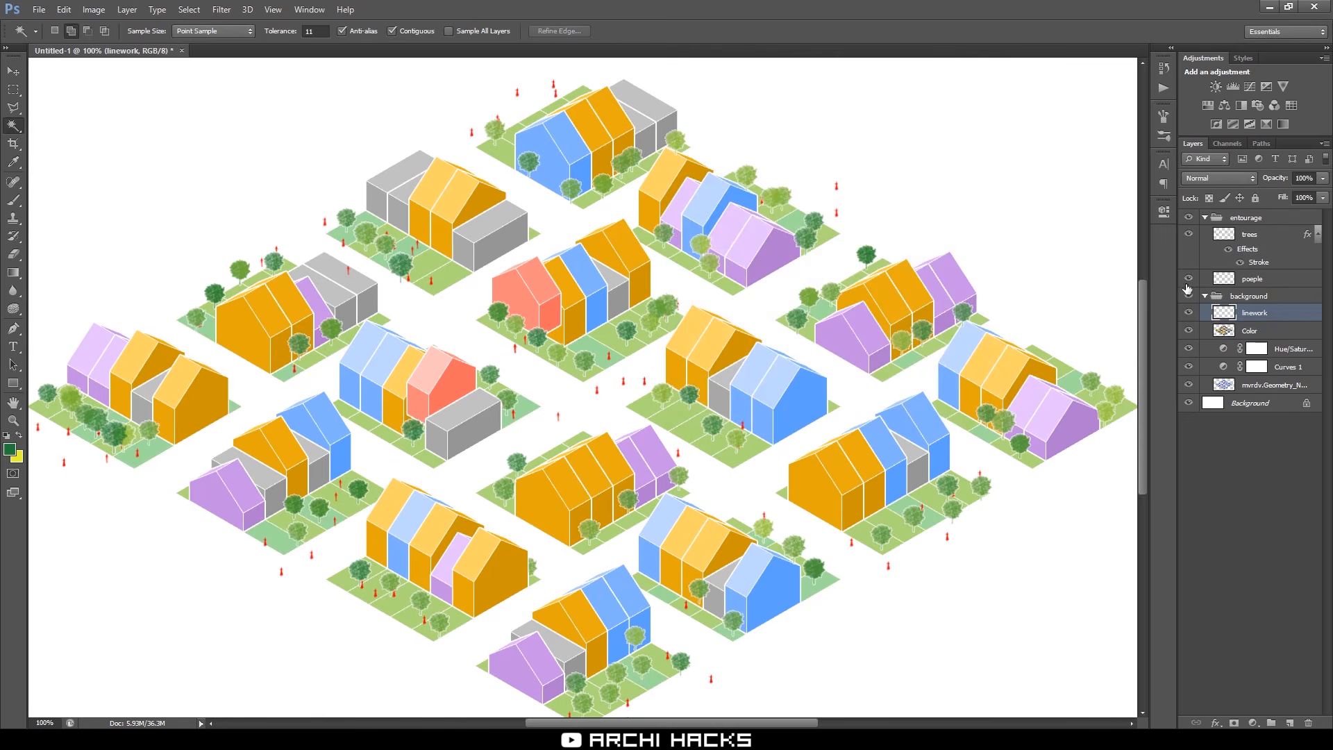
click(377, 422)
click(534, 469)
click(866, 281)
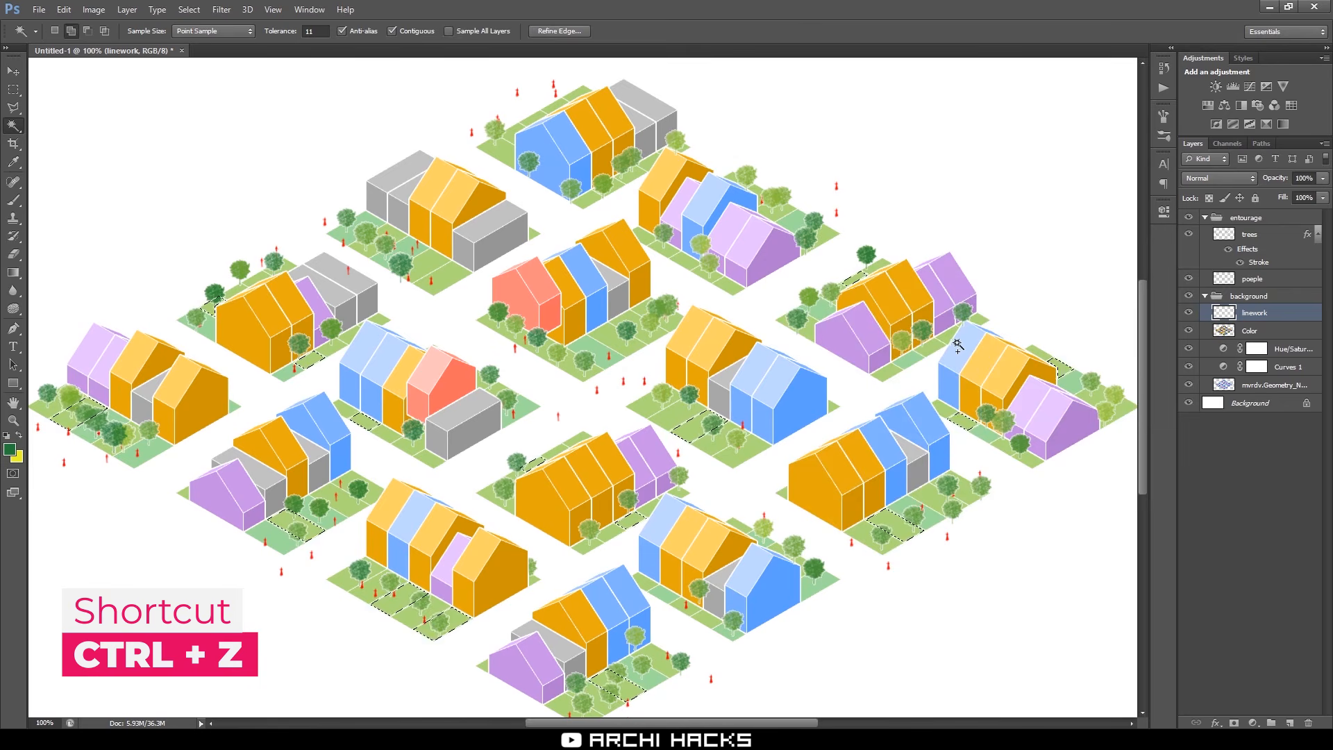
click(683, 262)
click(776, 211)
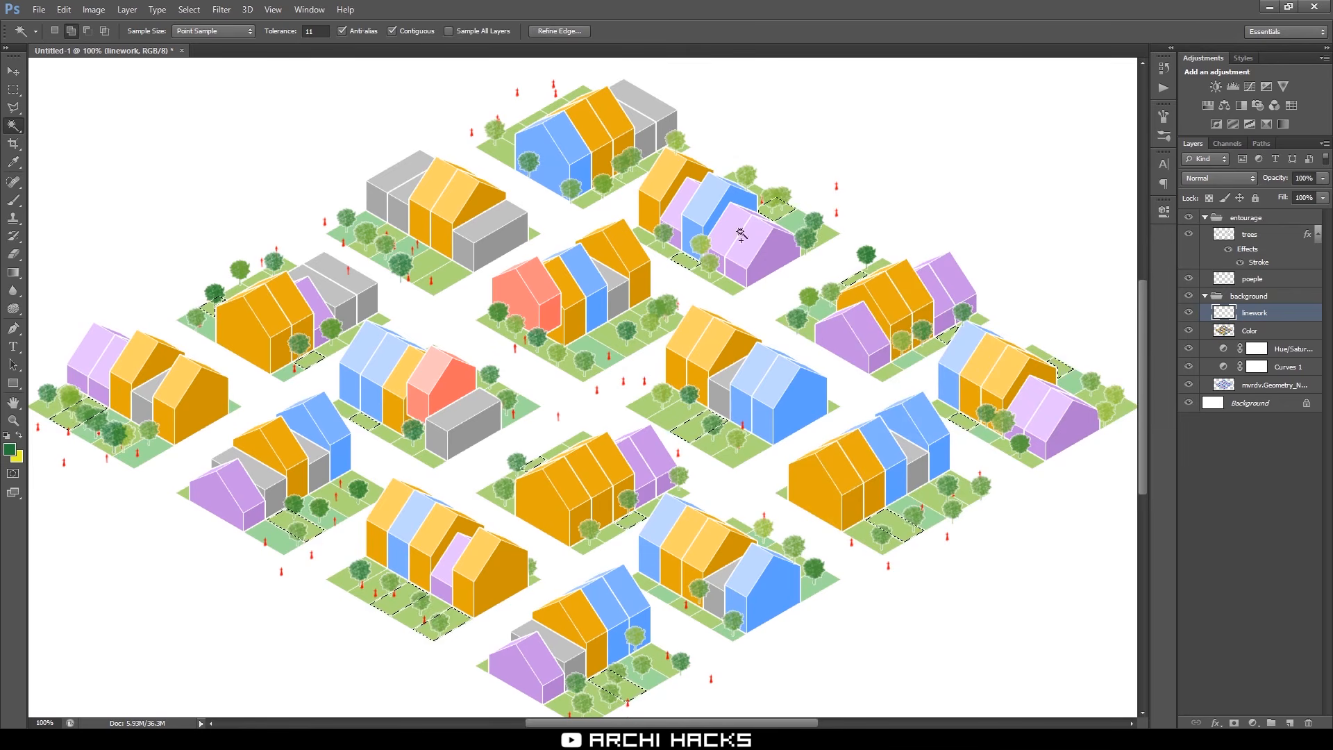
click(589, 200)
click(493, 144)
Shift the hue of the selected plots on the Color layer by -19 with Hue/Saturation
click(1277, 334)
click(1277, 333)
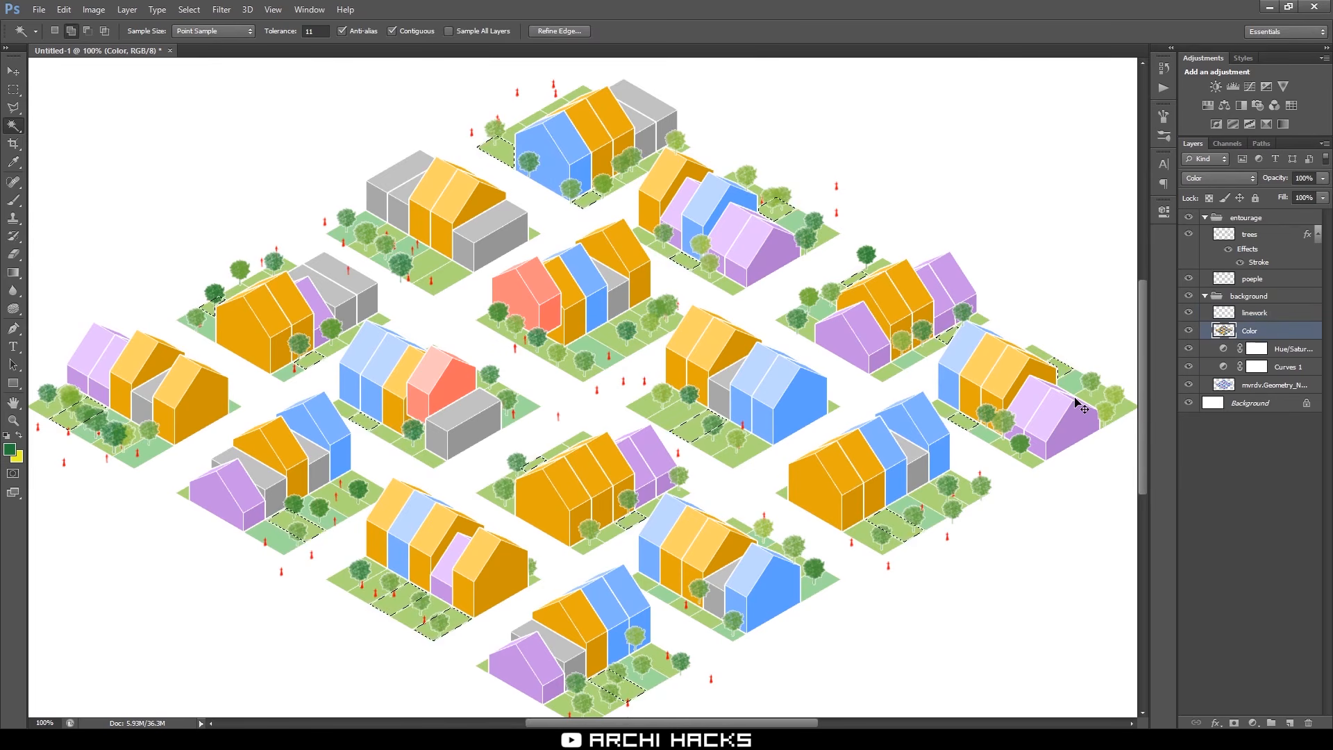
key(ctrl+u)
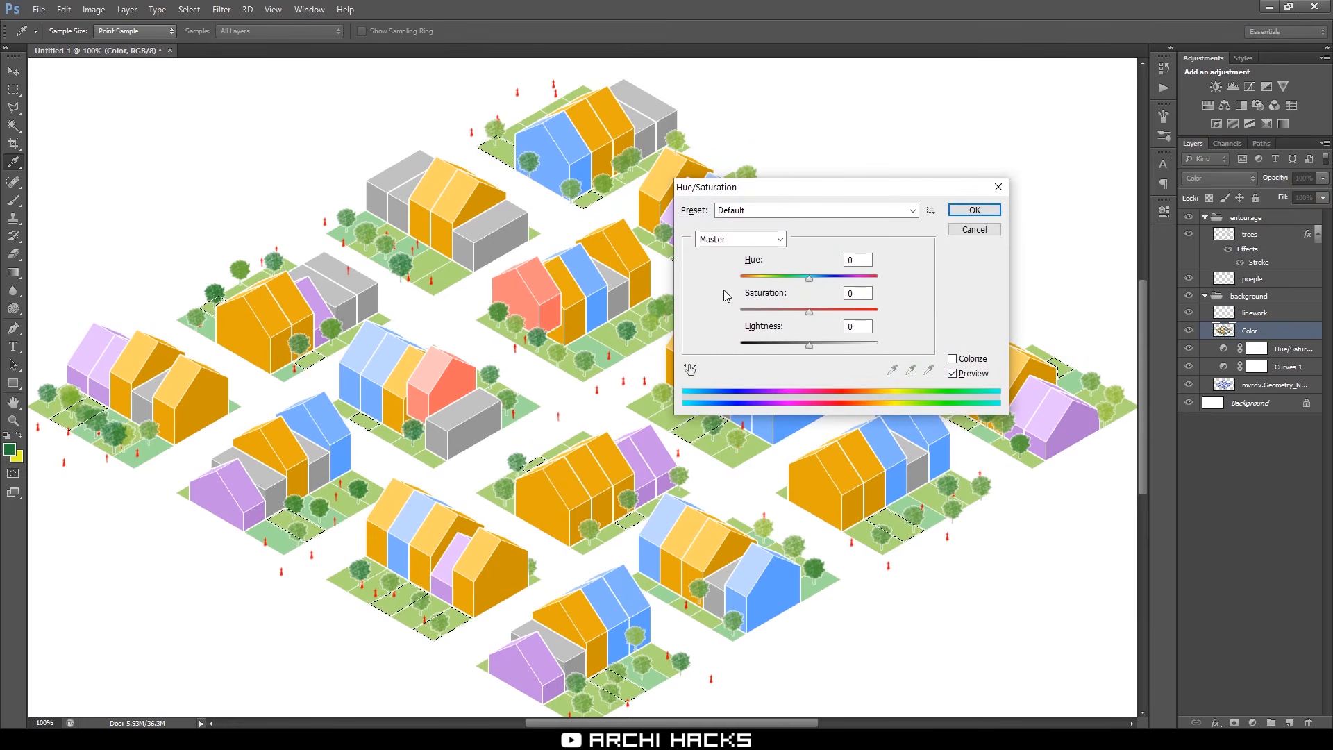
drag(808, 278, 797, 277)
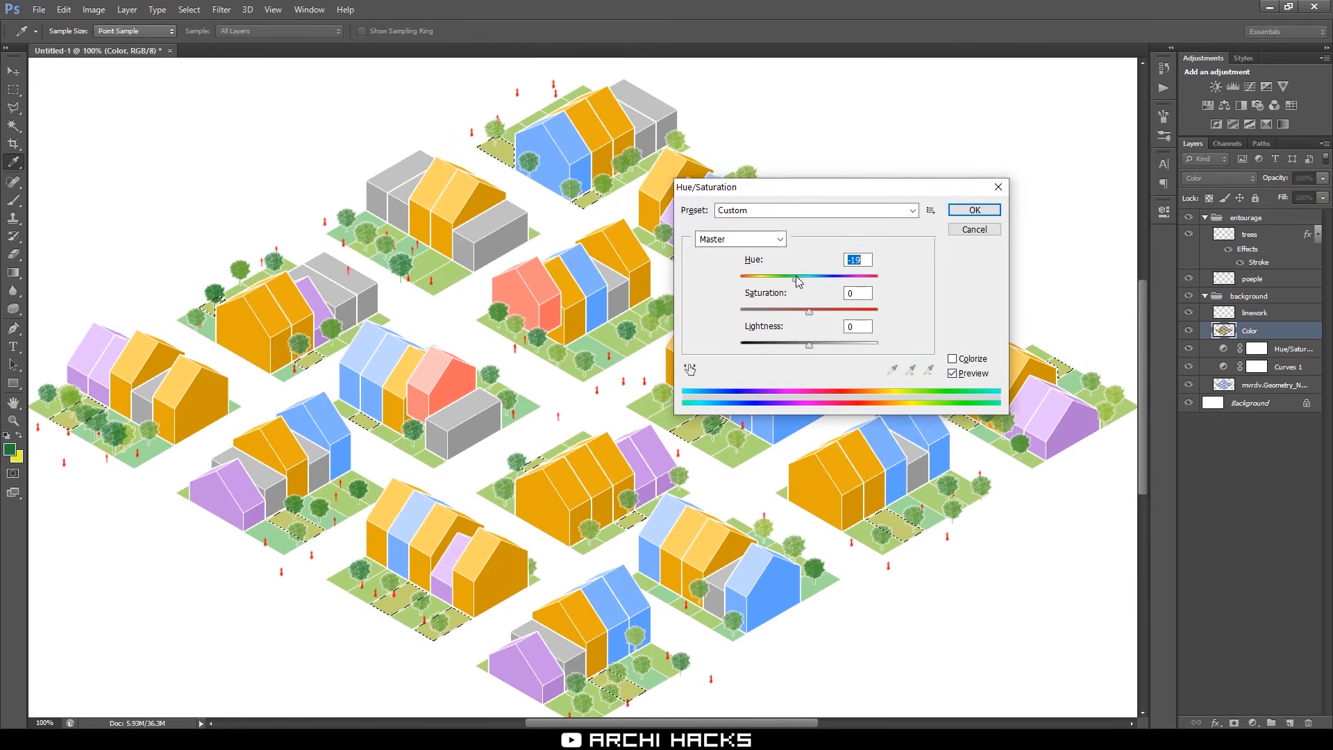
click(989, 216)
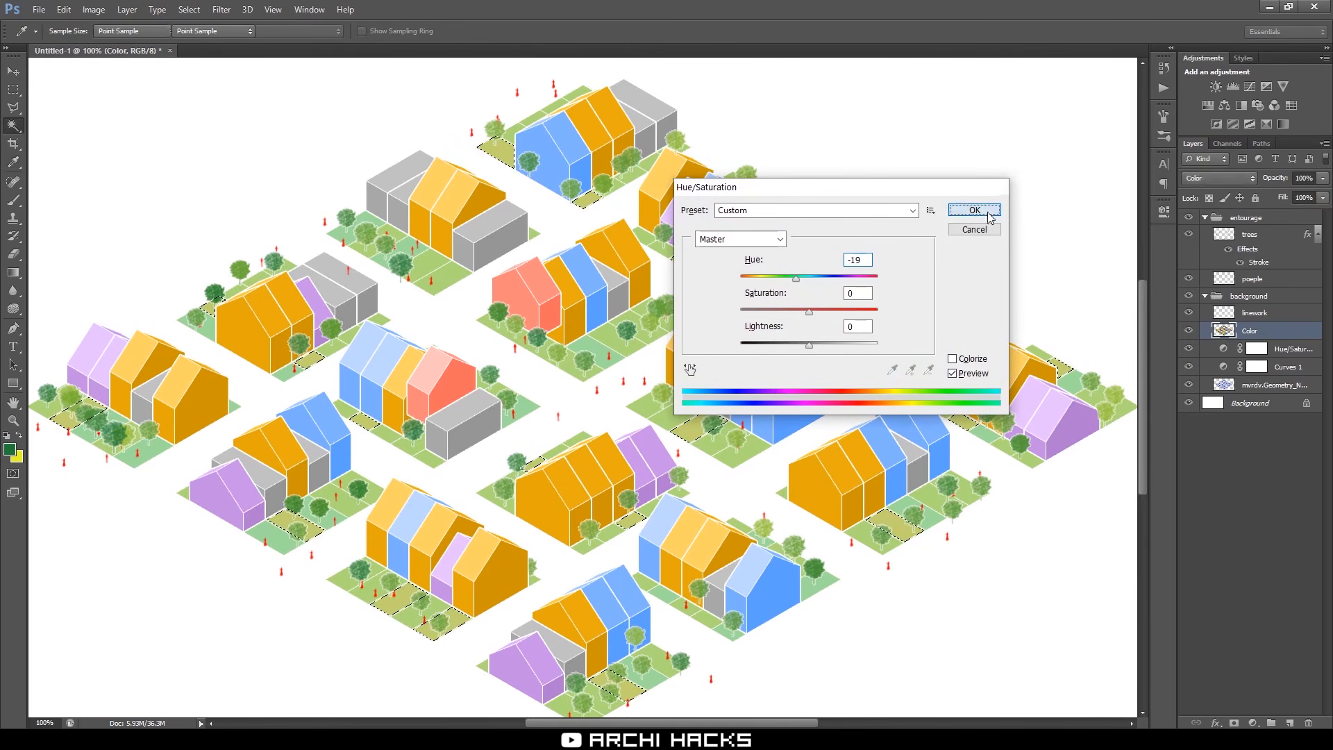
Show the recolored masterplan in full screen mode without the interface
key(v)
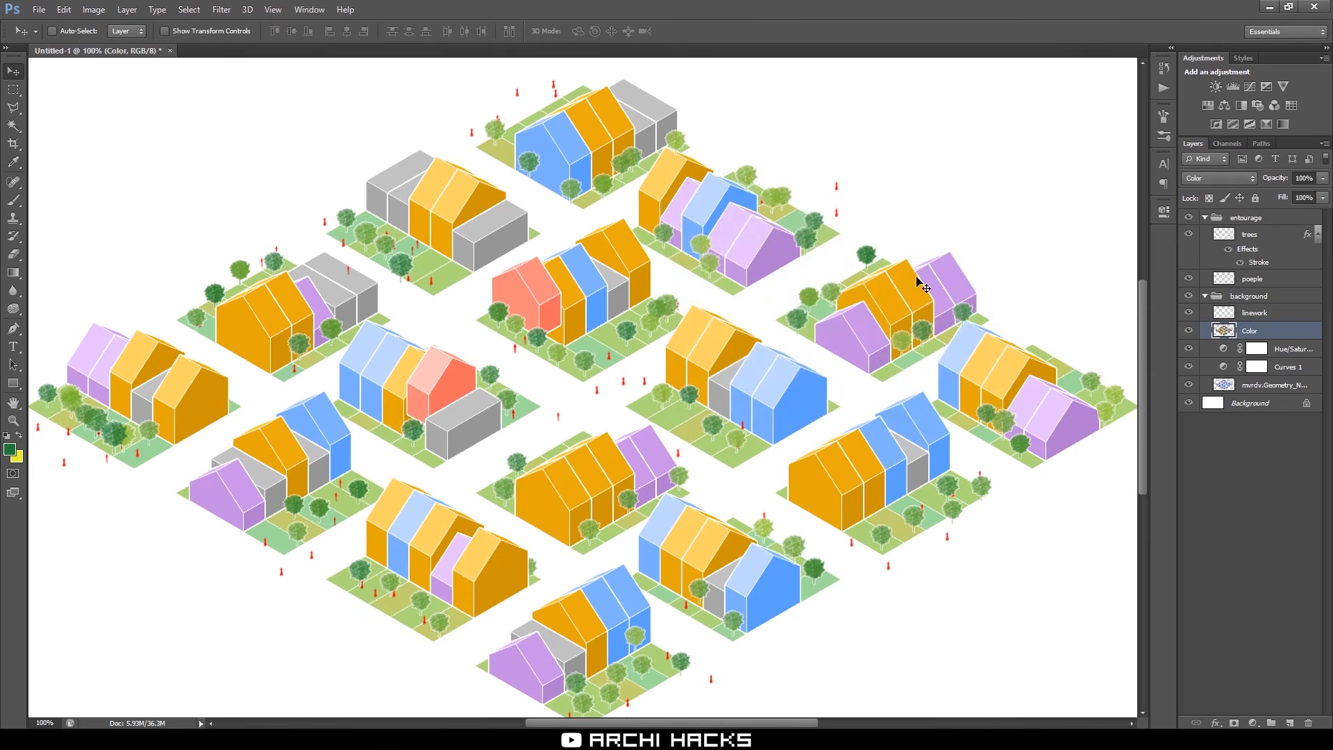
key(f)
key(f)
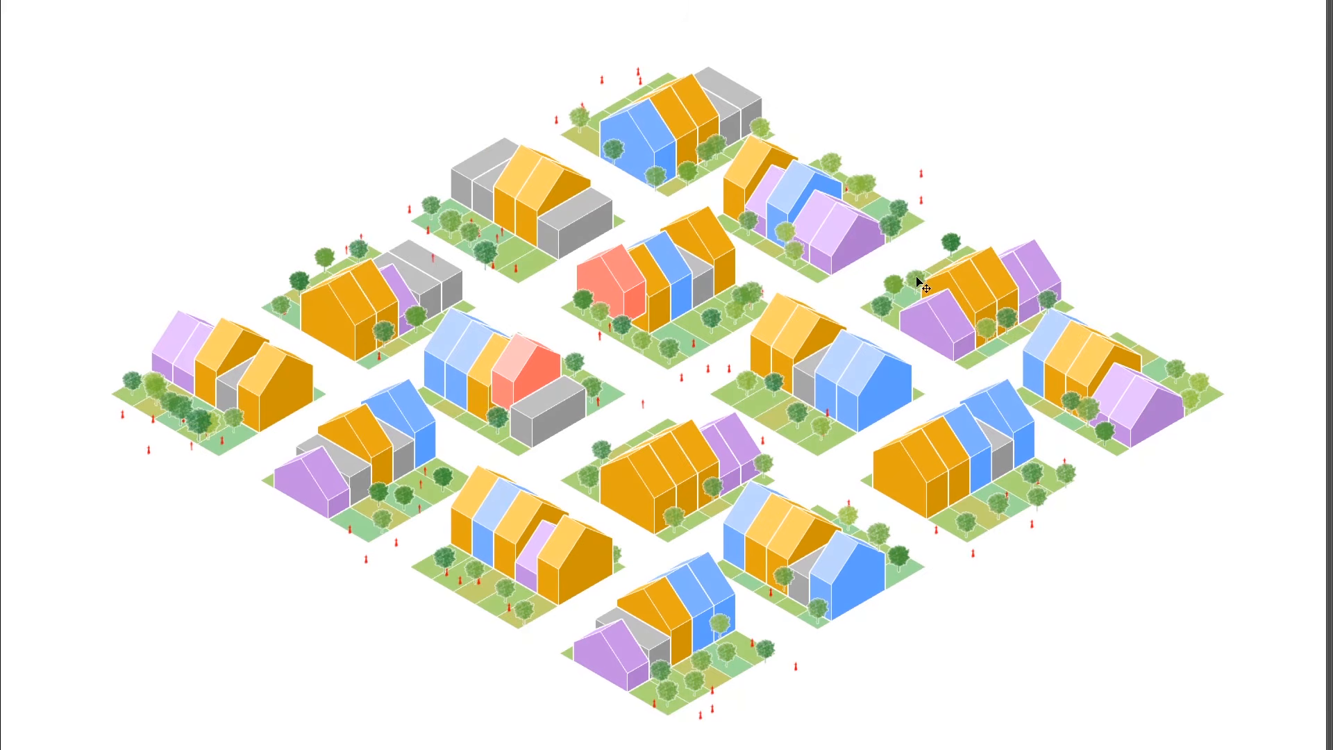